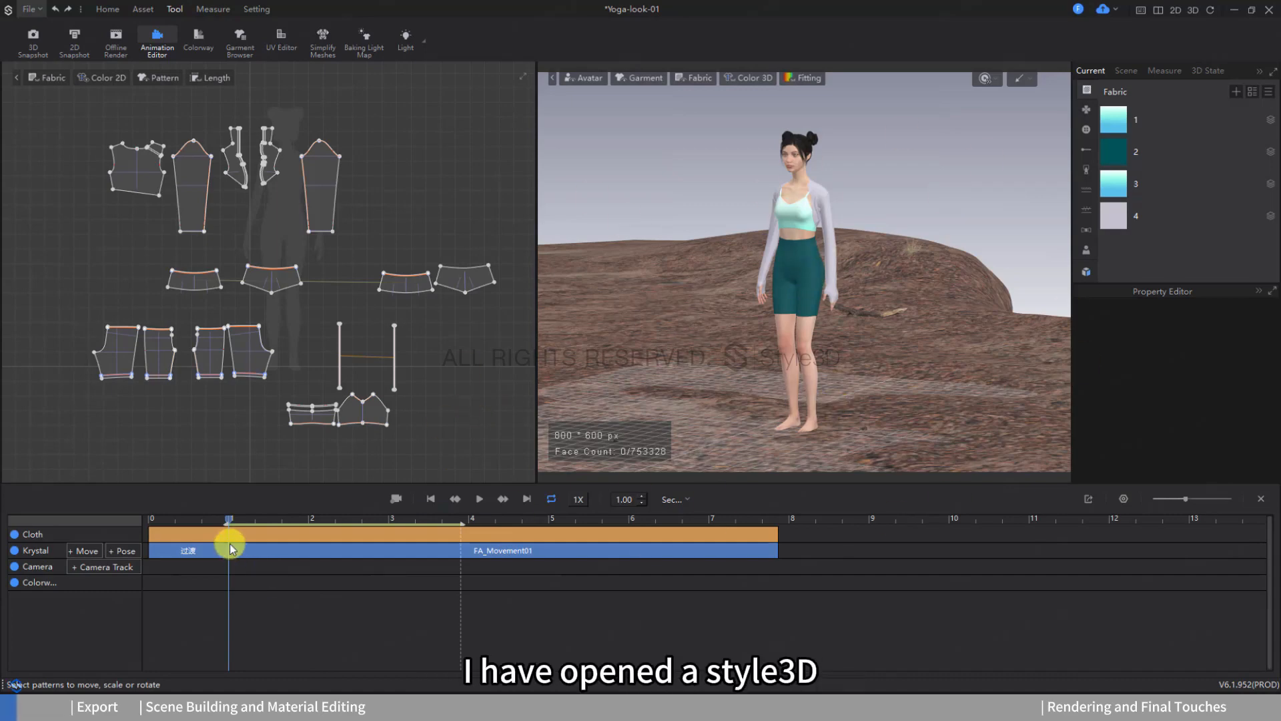
Preview the avatar's yoga animation by scrubbing the timeline between about 1 and 4 seconds and playing it back.
drag(229, 519, 283, 519)
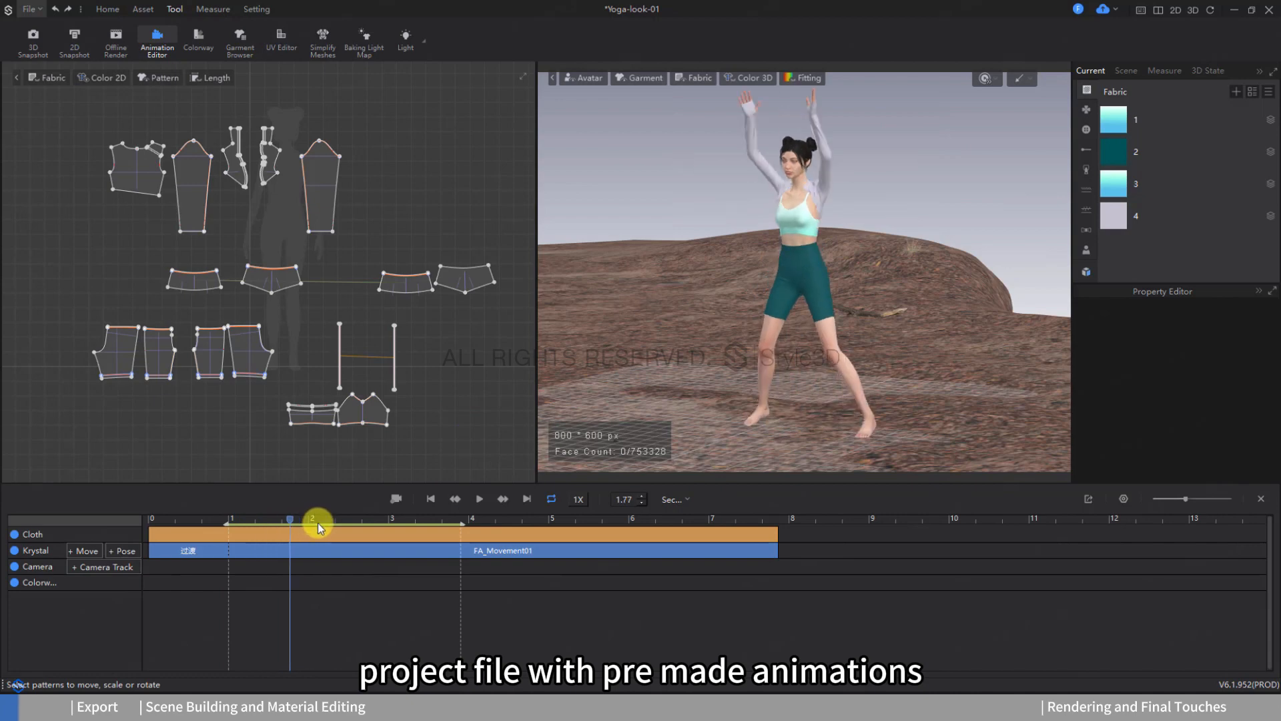
drag(454, 523, 250, 523)
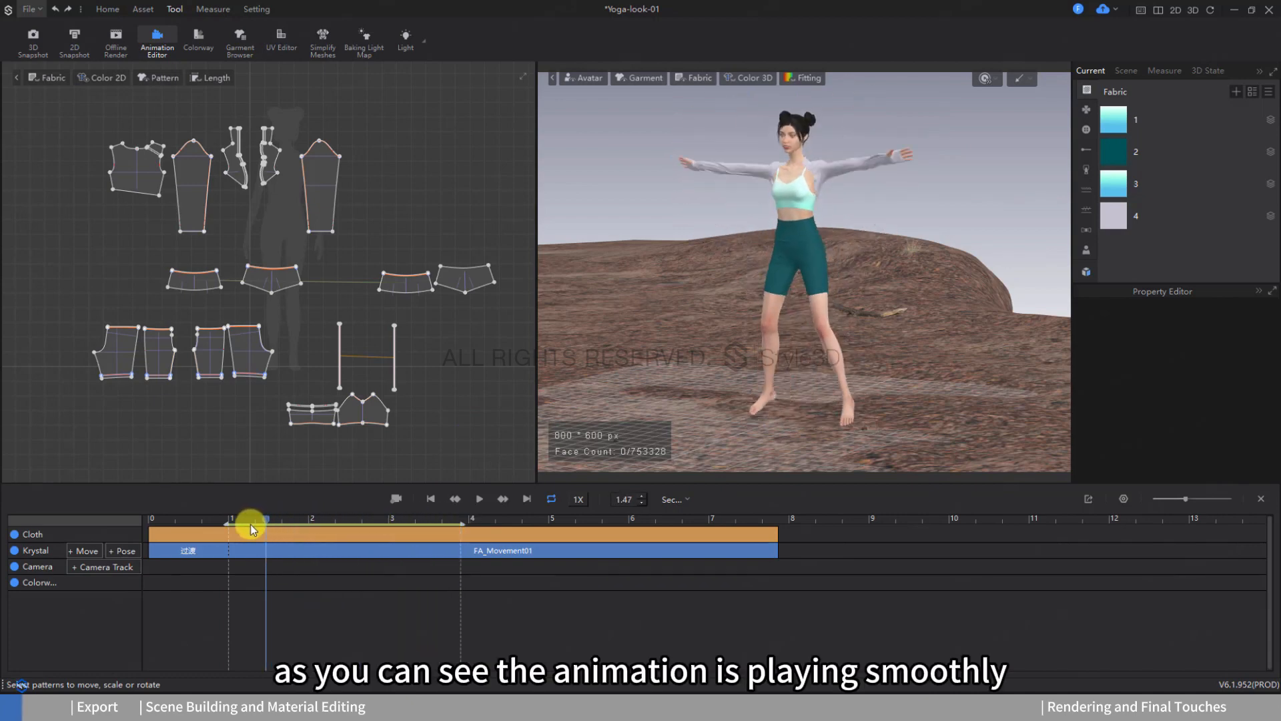
key(space)
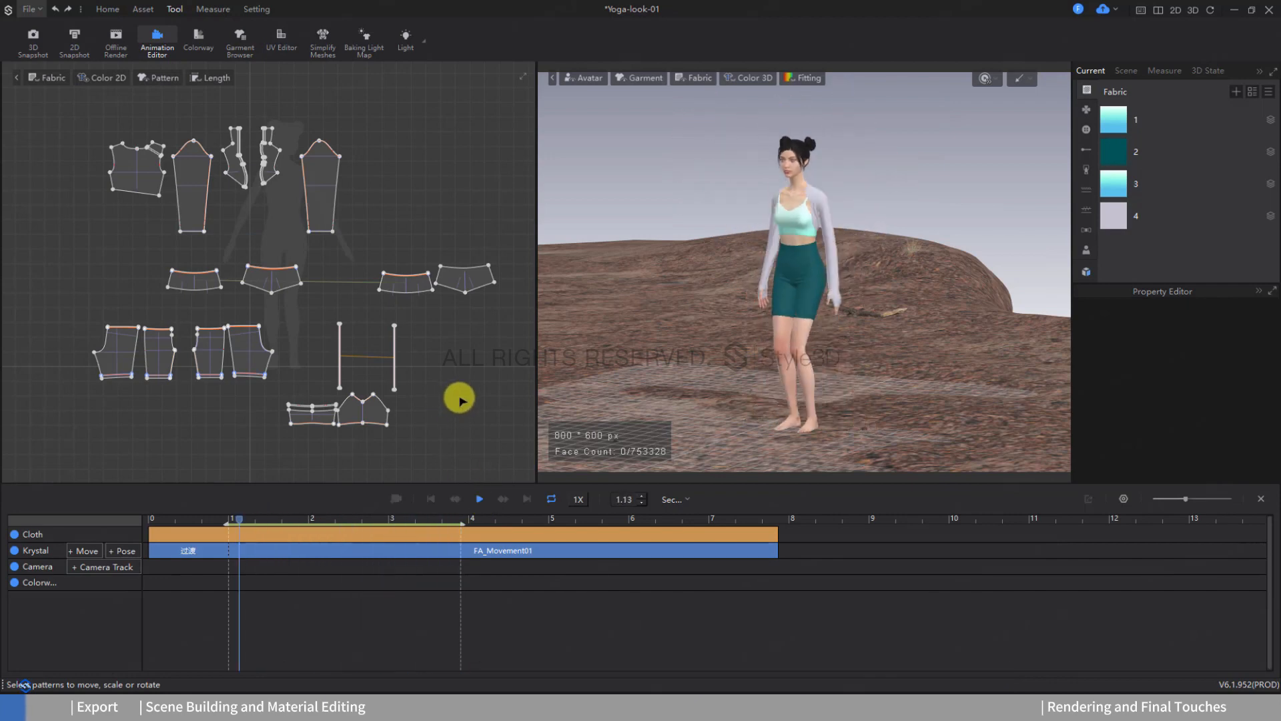
click(478, 501)
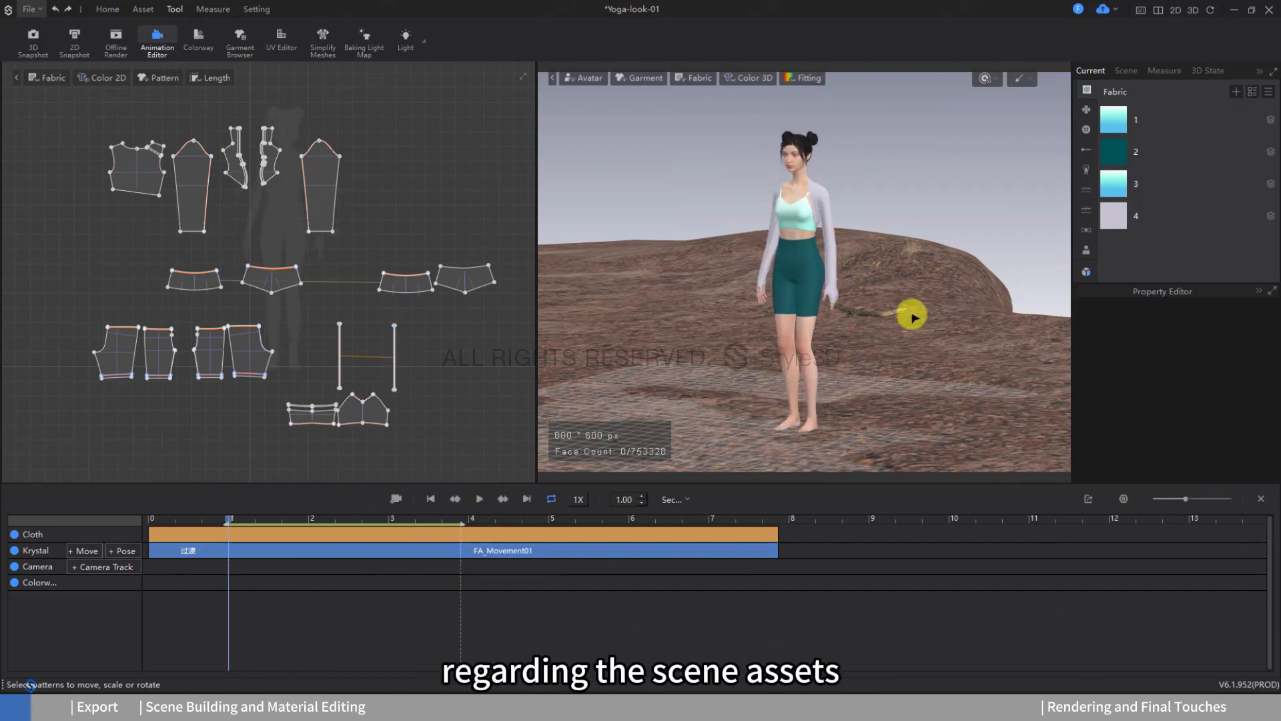
click(956, 339)
click(980, 263)
click(1028, 250)
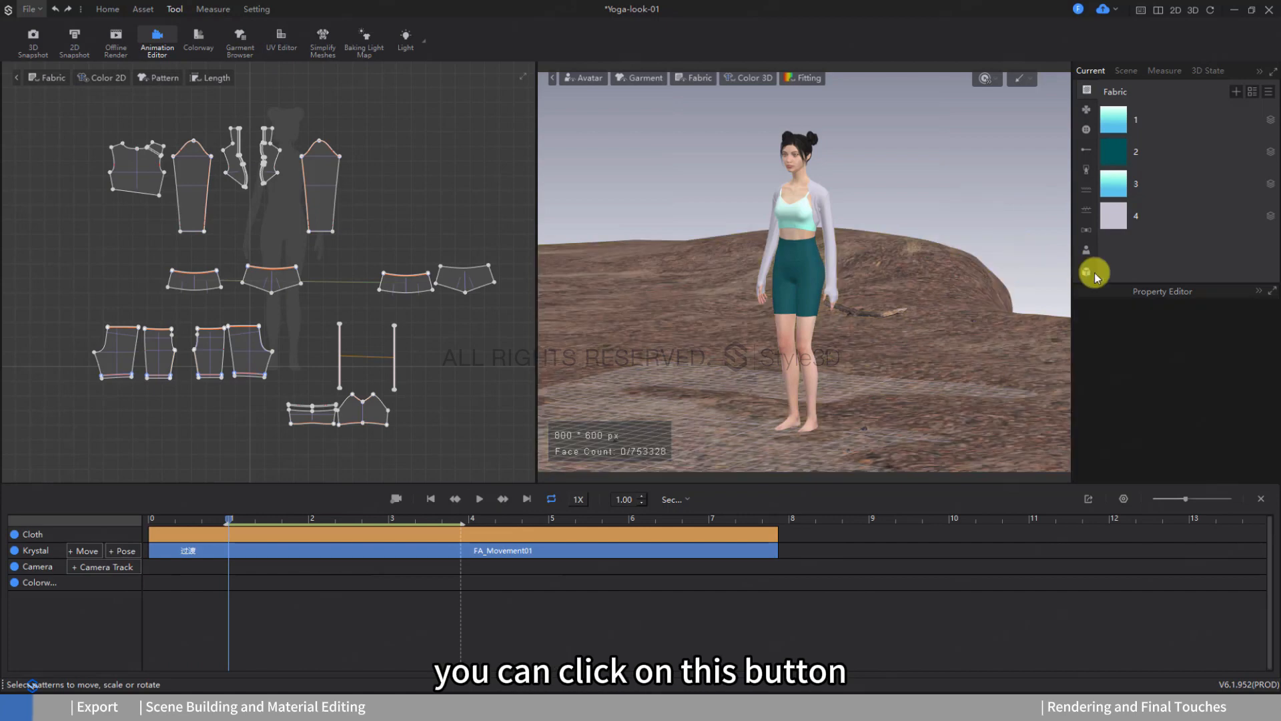
Open the resource library's Scene category and browse the downloadable Scene 3D assets.
click(1086, 273)
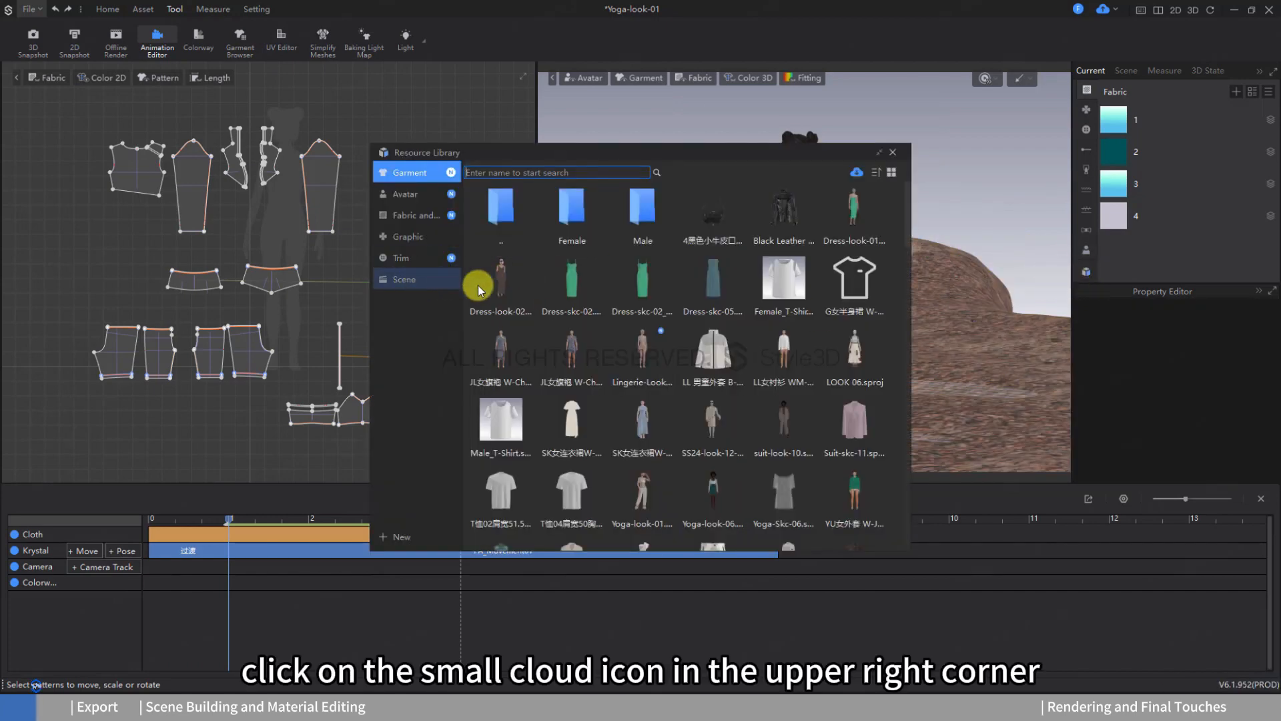
click(443, 280)
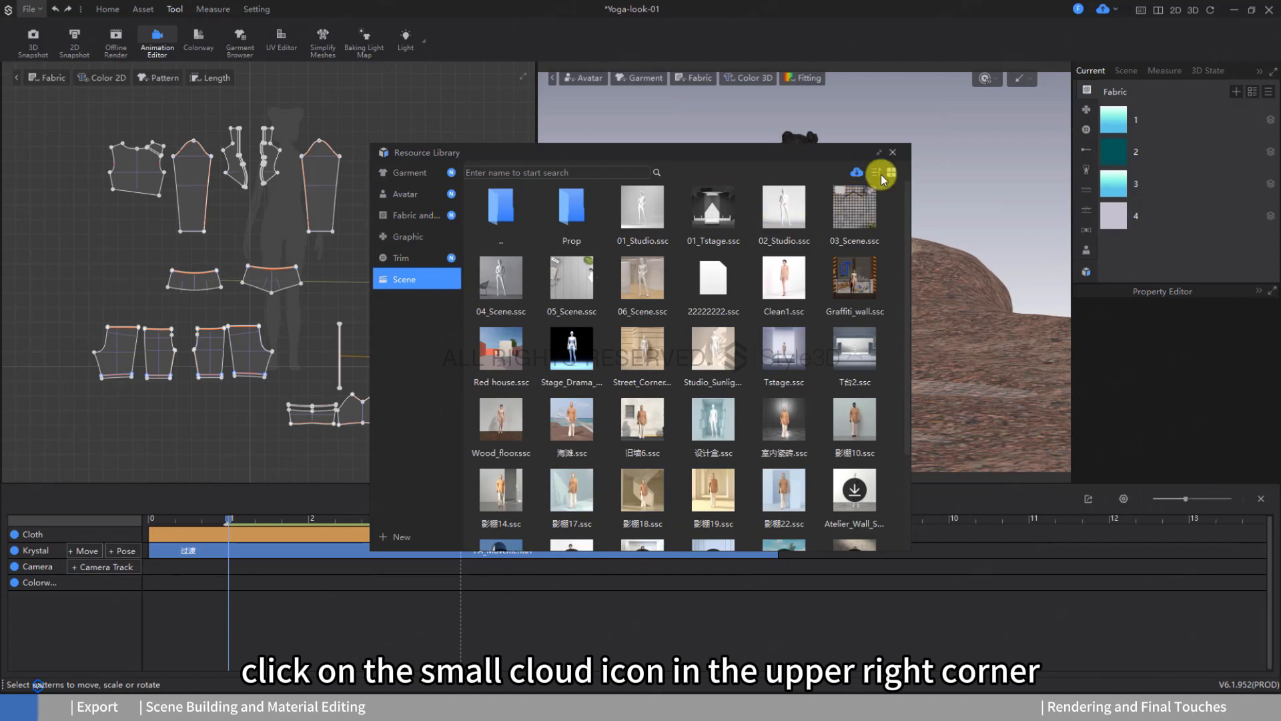
click(857, 176)
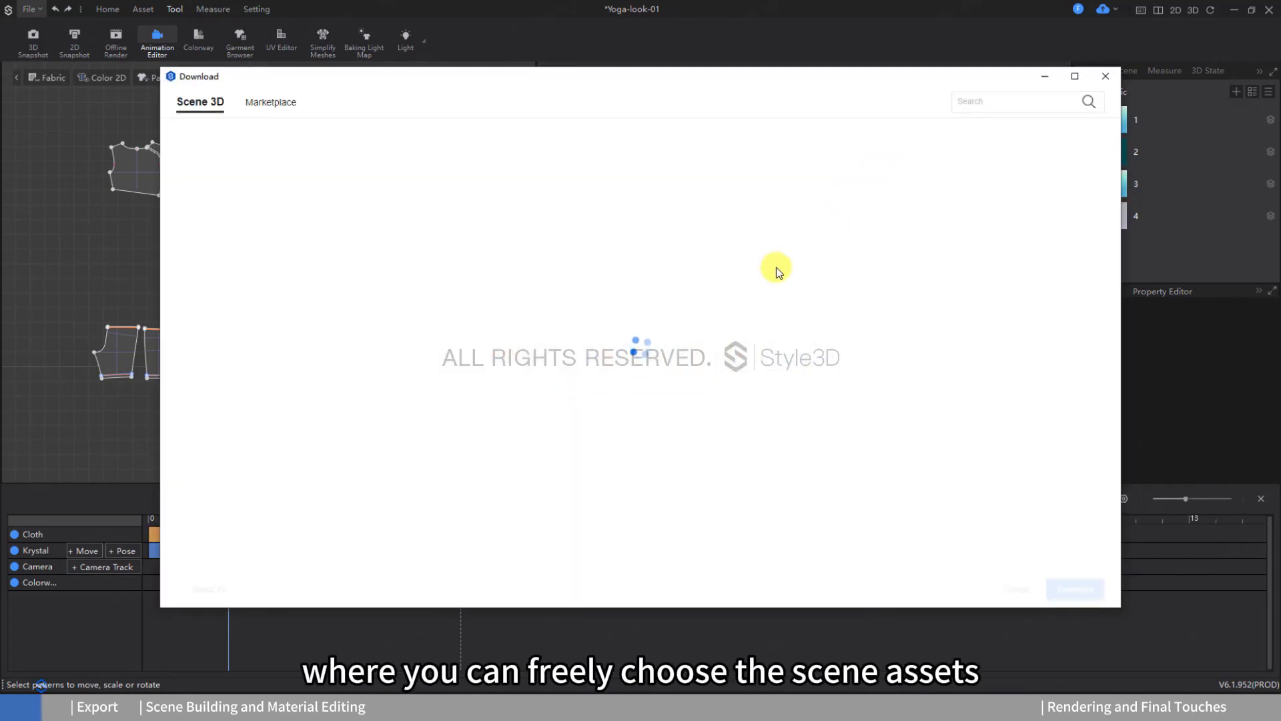
scroll(641, 281, down, 3)
scroll(534, 233, up, 3)
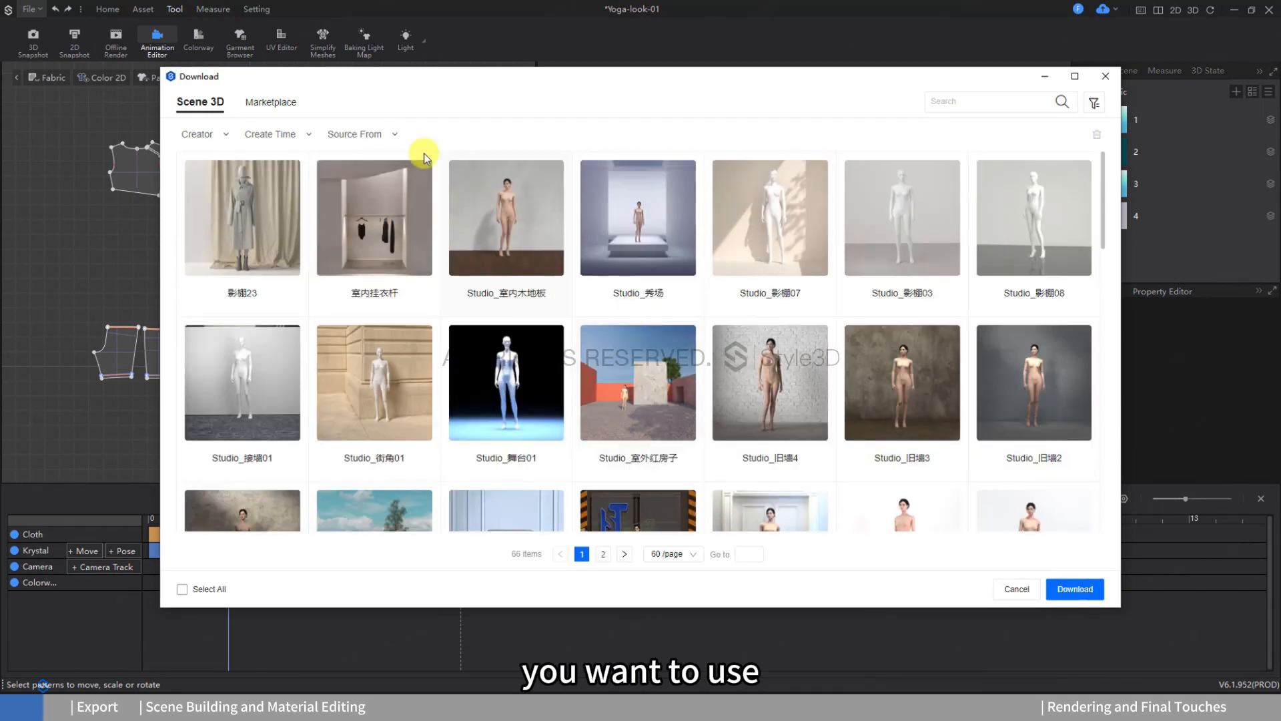
Browse the Marketplace scene assets, and close the download window and the resource library.
click(284, 107)
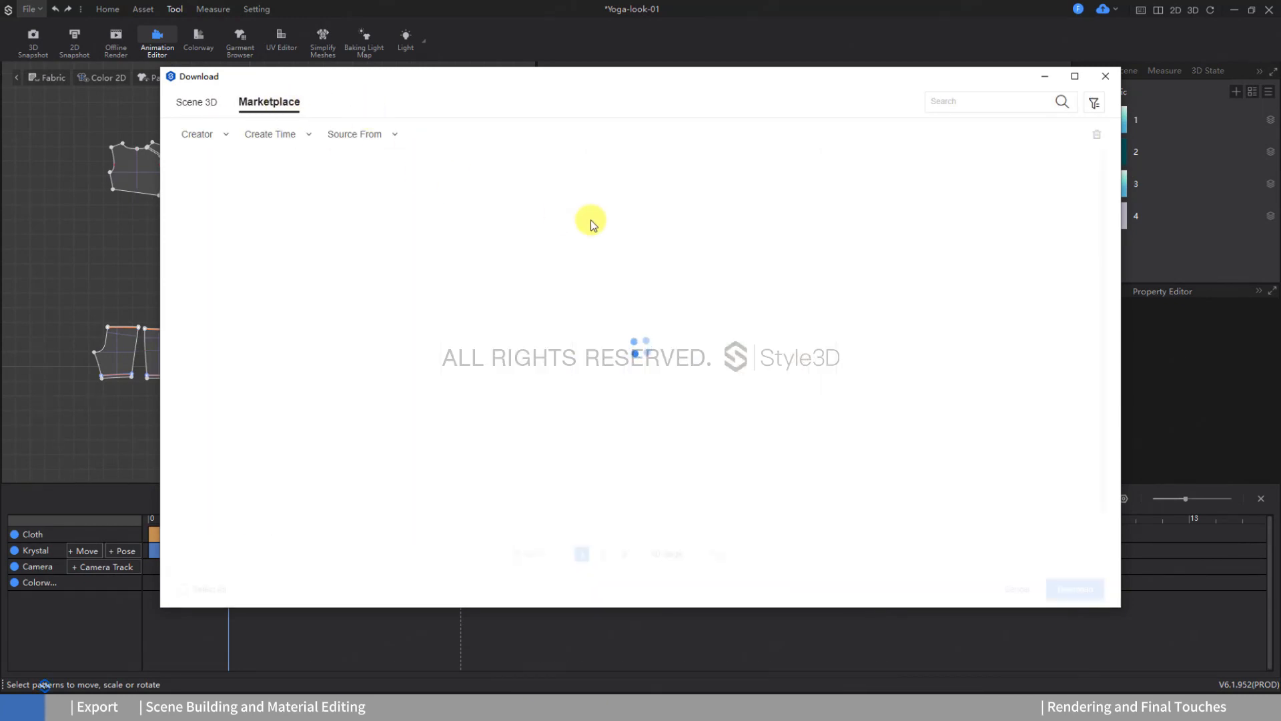
scroll(704, 363, down, 5)
scroll(702, 362, down, 5)
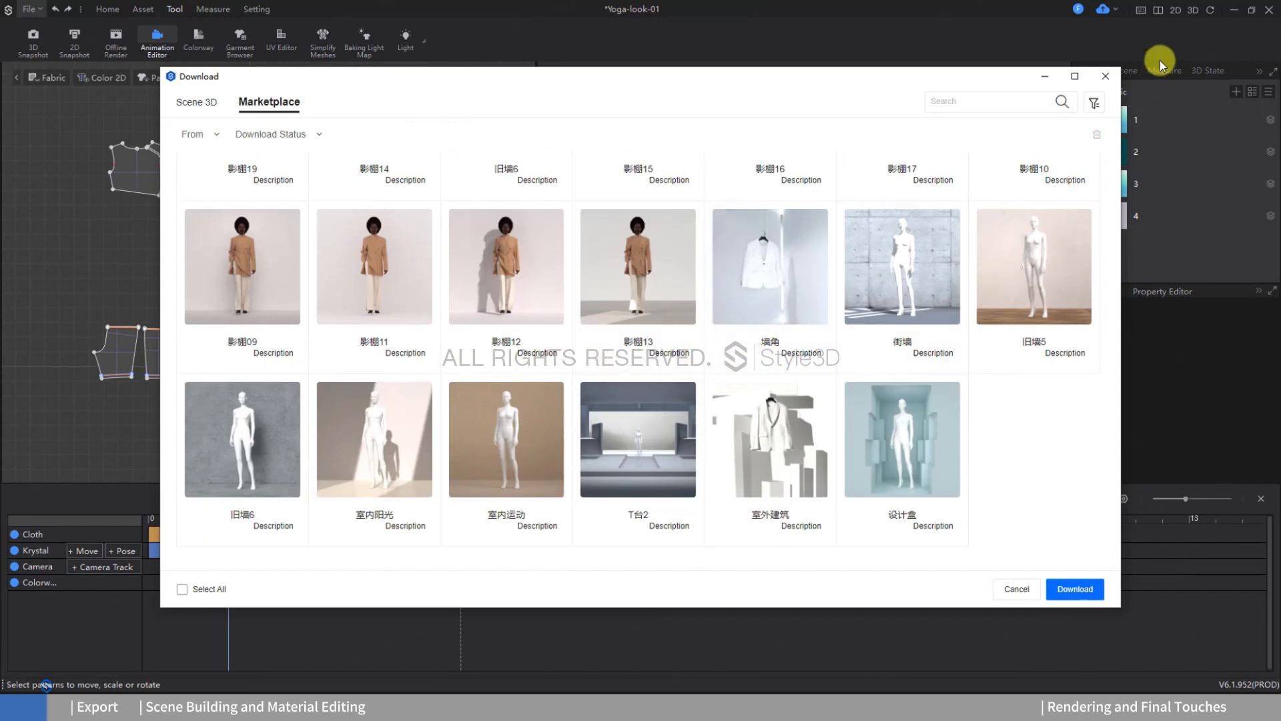
click(1106, 76)
click(892, 152)
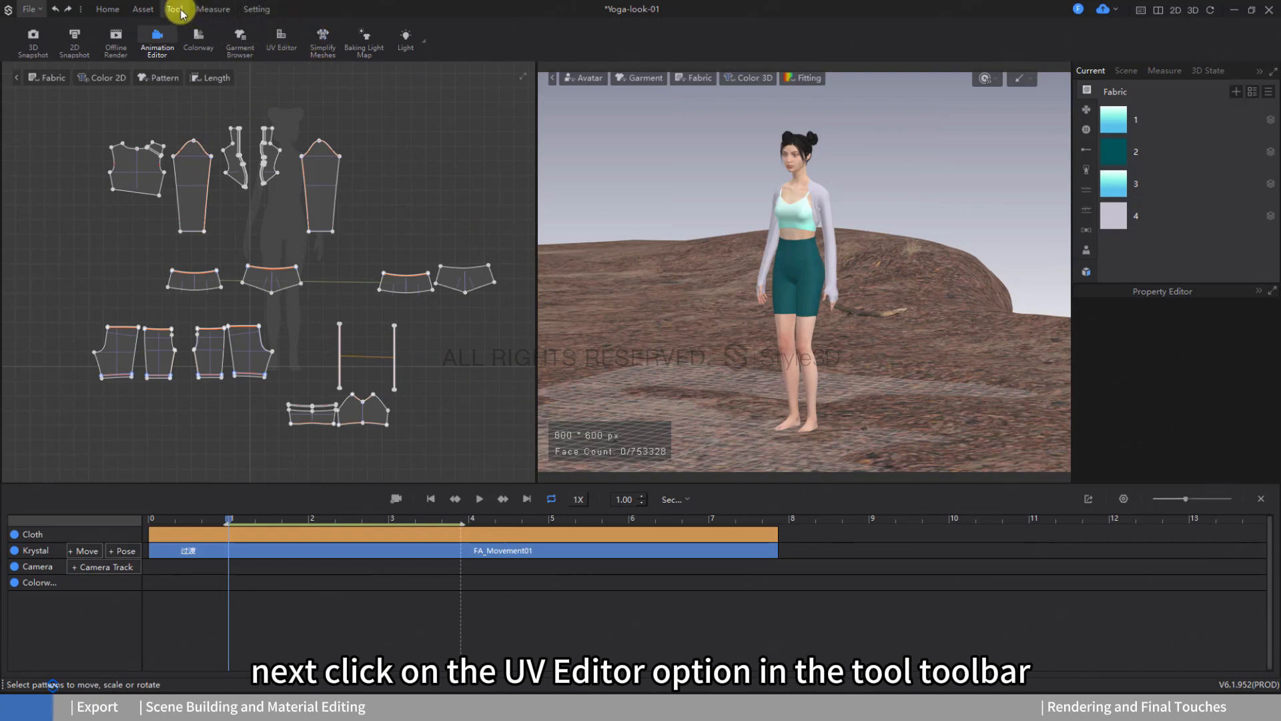
Automatically arrange the garment's UV pieces in the UV Editor and close the editor.
click(281, 38)
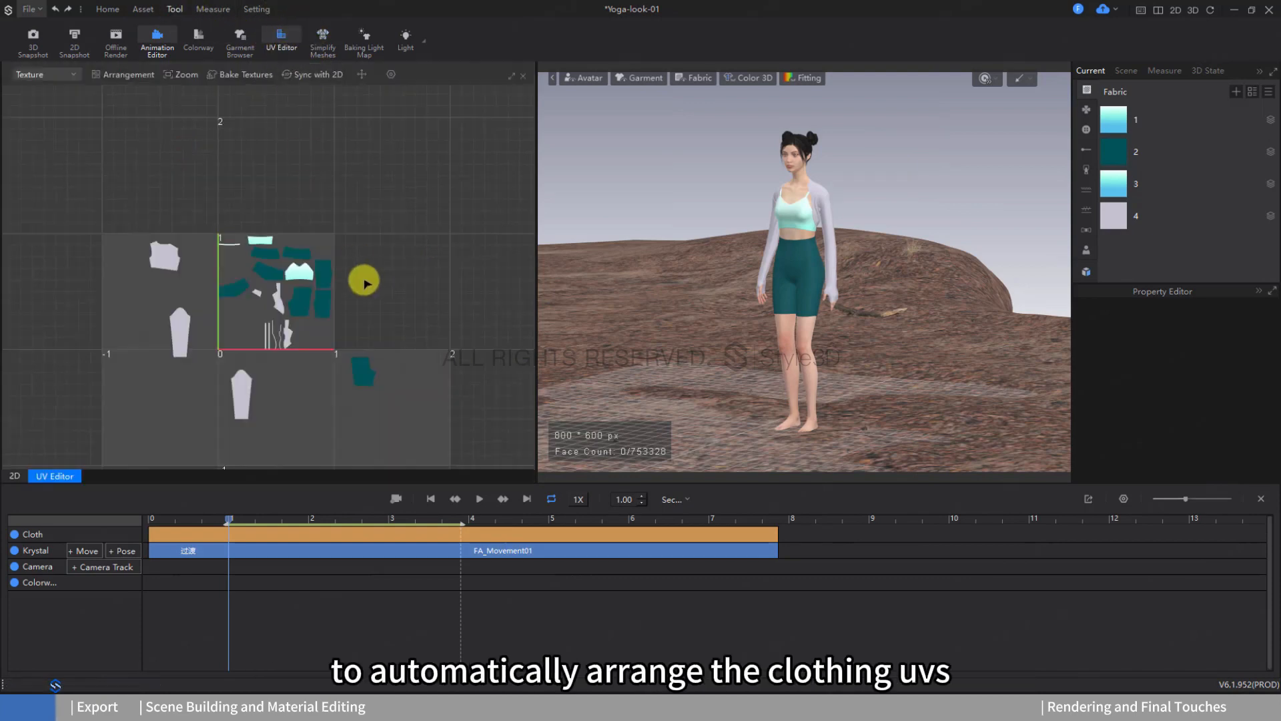
scroll(347, 295, up, 1)
middle_drag(347, 296, 379, 210)
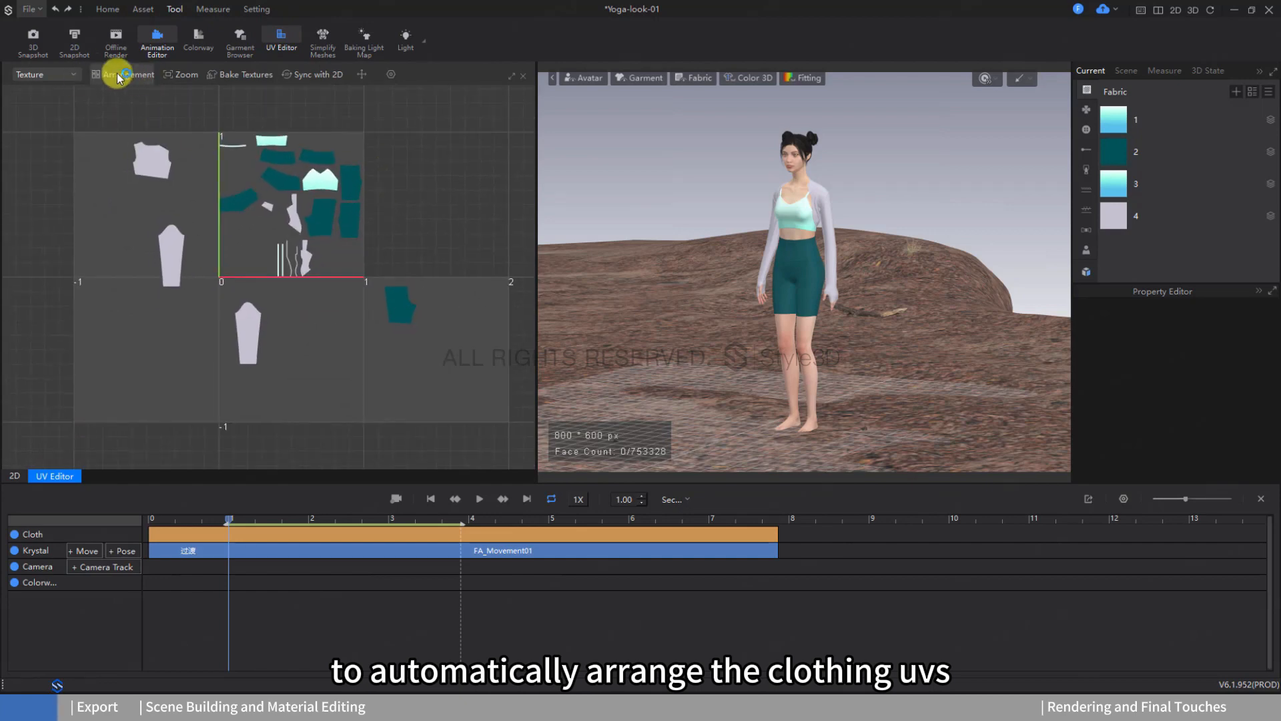
click(104, 87)
scroll(287, 194, down, 2)
scroll(298, 229, up, 2)
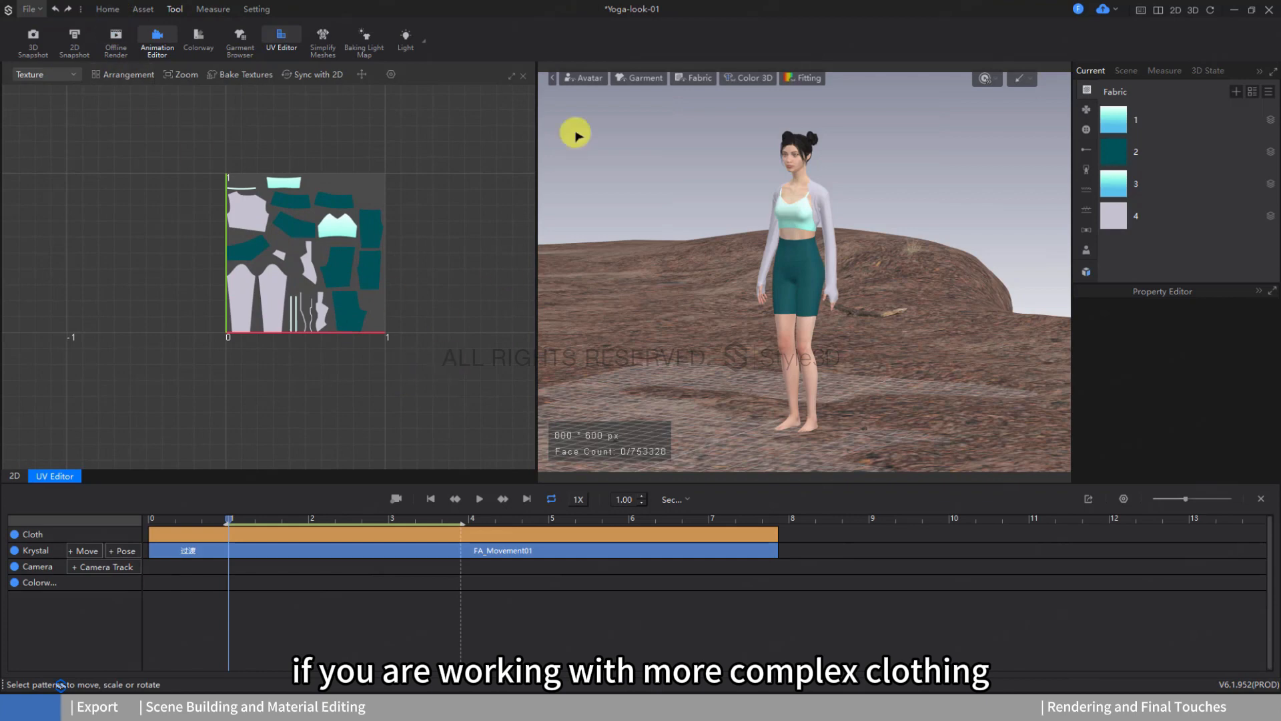
click(523, 77)
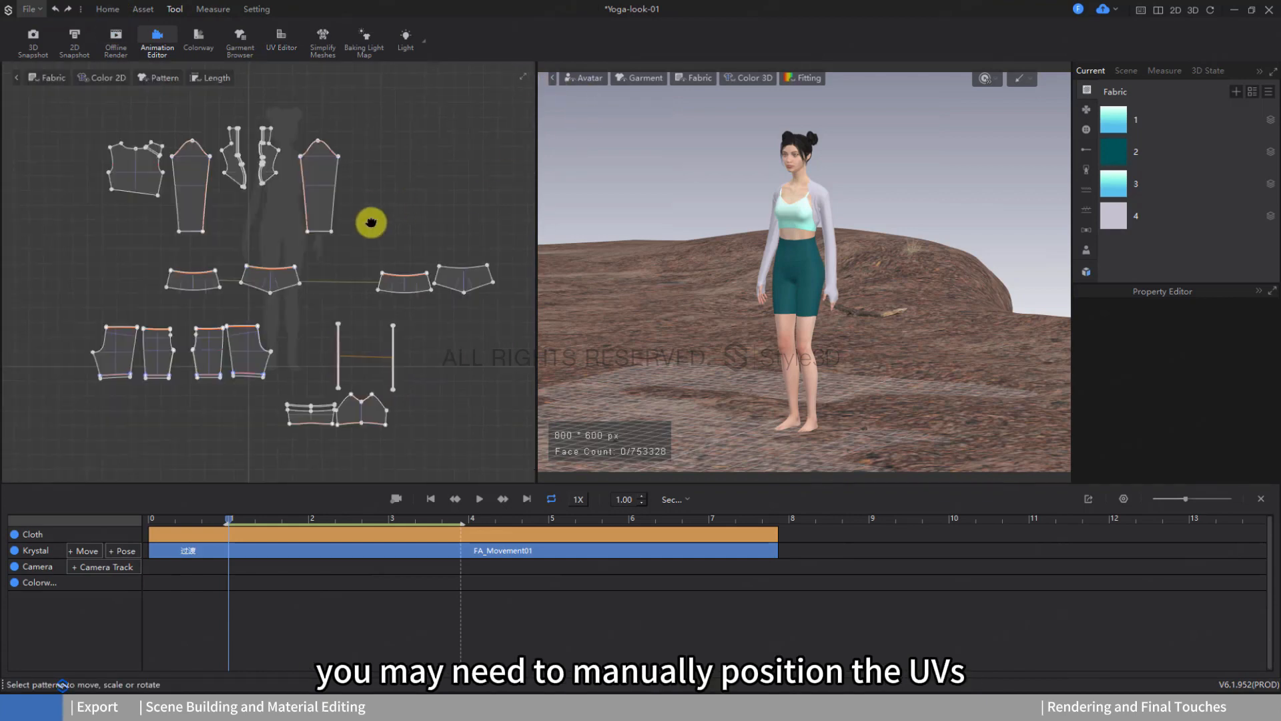
Start an Alembic export of all patterns and avatars, excluding all props.
click(29, 9)
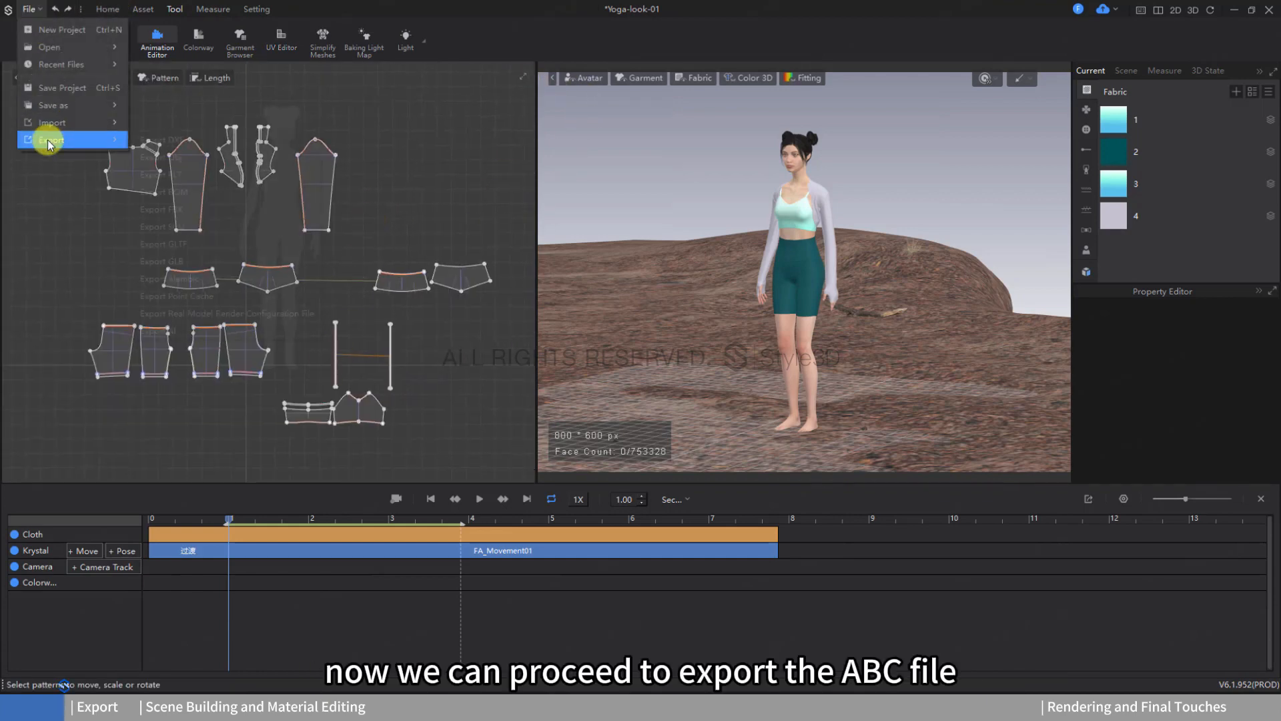
mouse_move(46, 140)
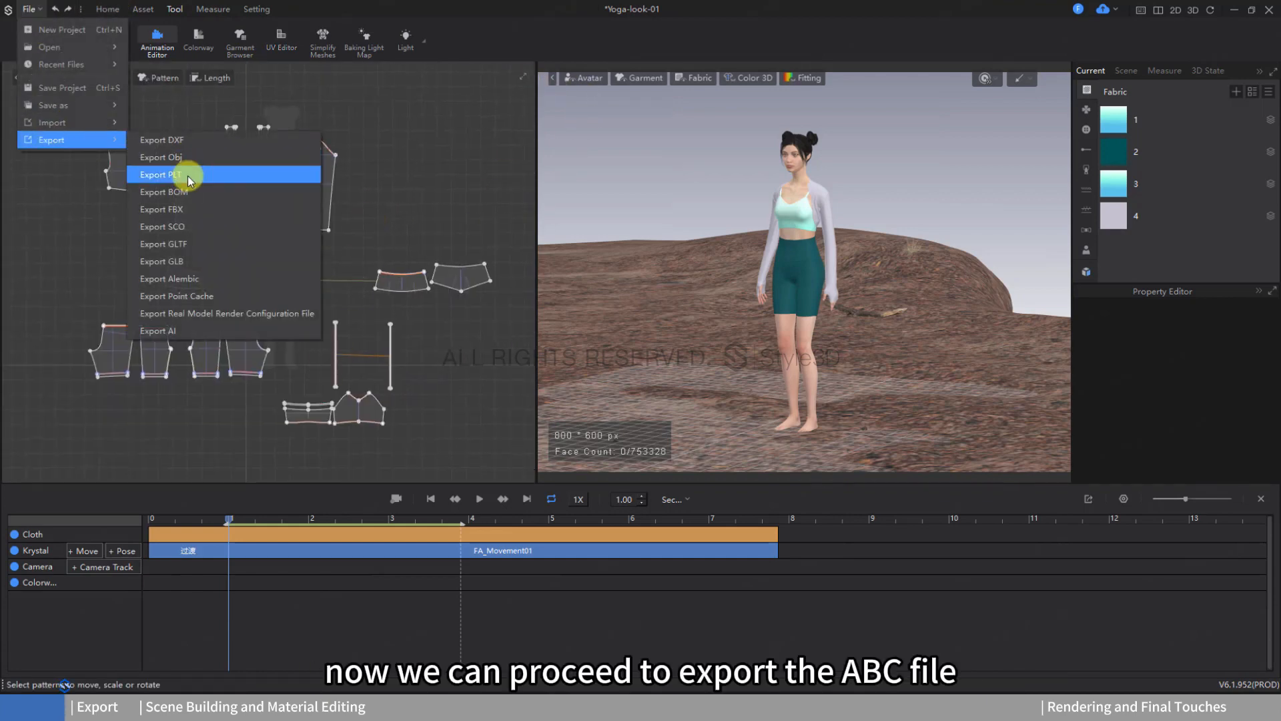
click(192, 279)
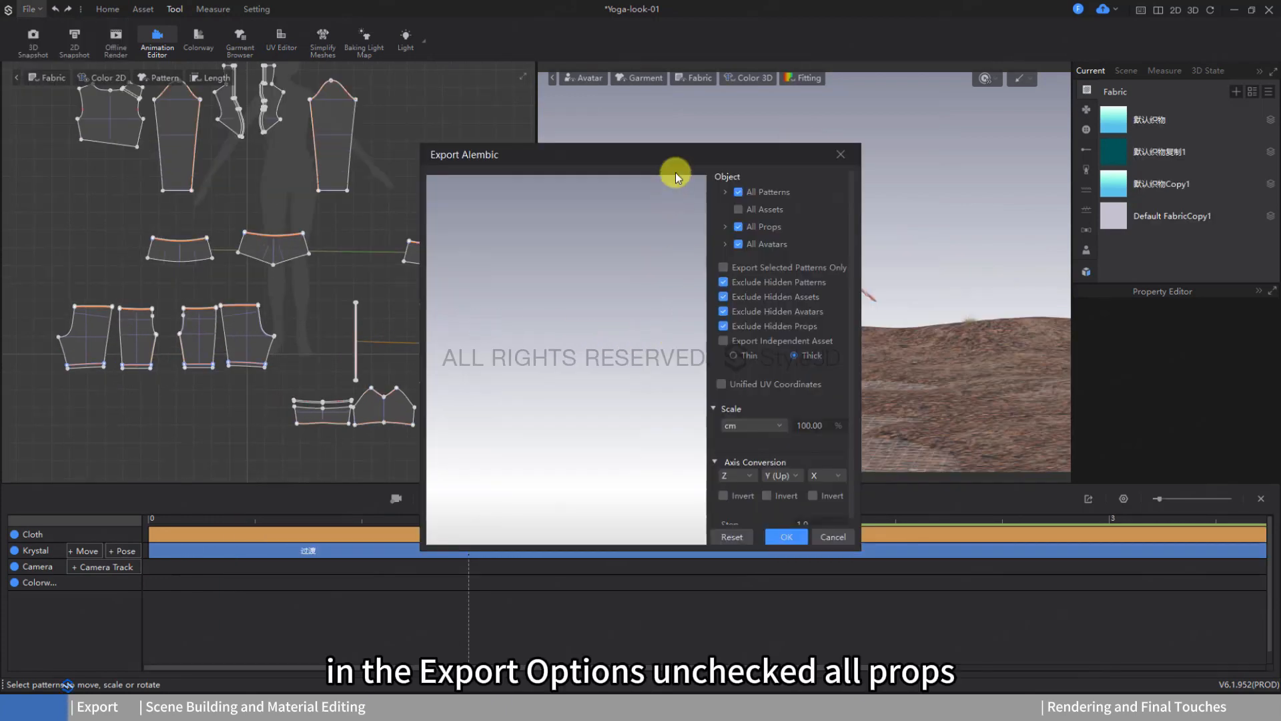
drag(677, 156, 584, 167)
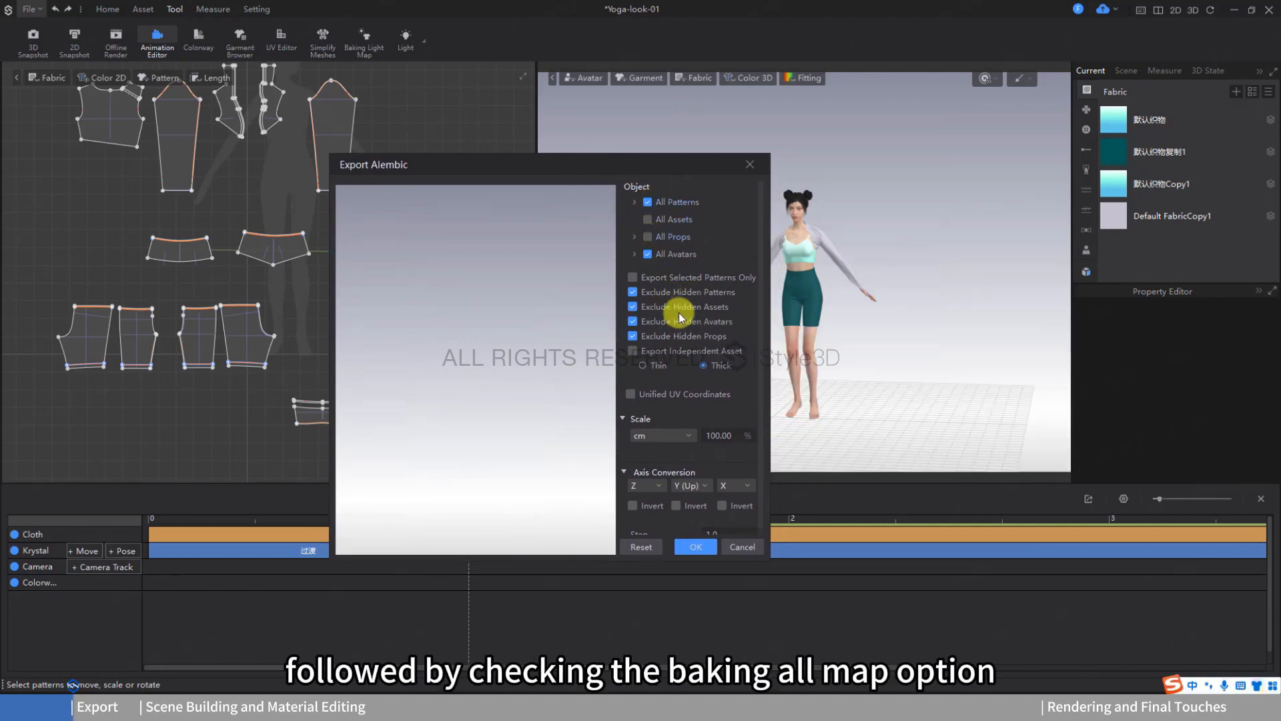
Enable Unified UV Coordinates and Baking All Map for the Alembic export, check the scale and axis conversion, and run the export.
click(631, 394)
scroll(620, 369, down, 3)
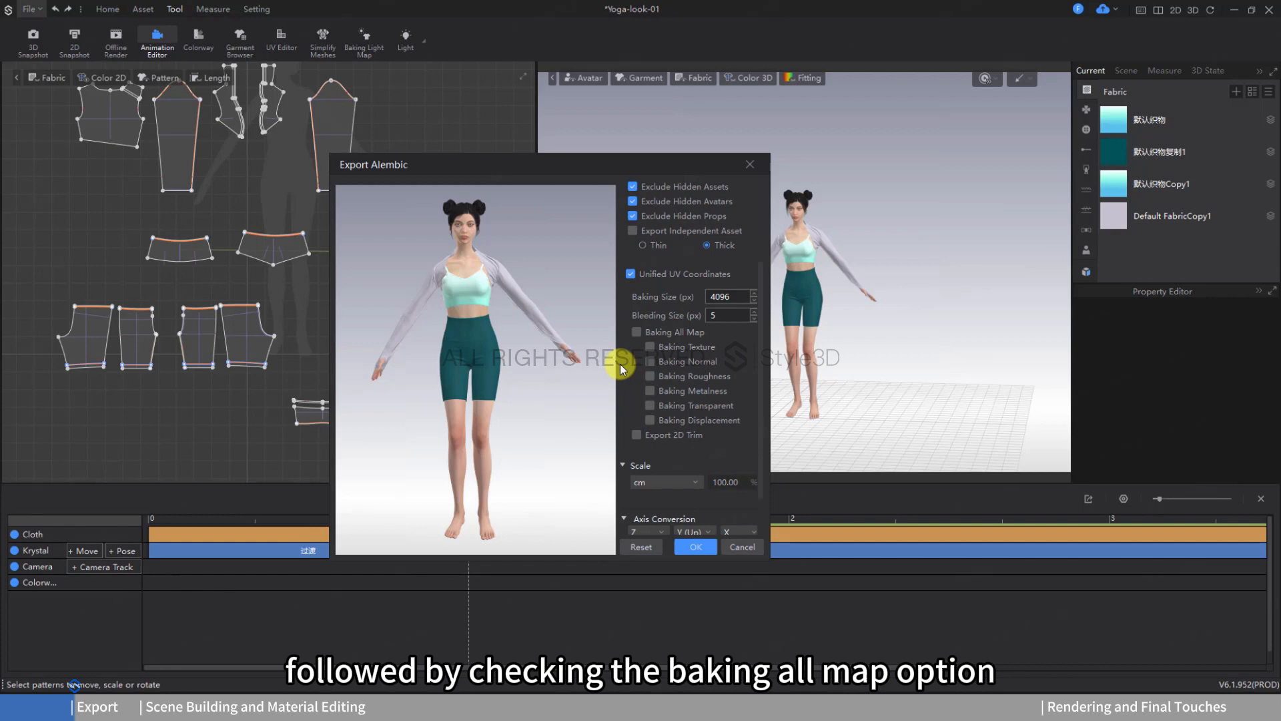
click(637, 333)
scroll(637, 347, down, 2)
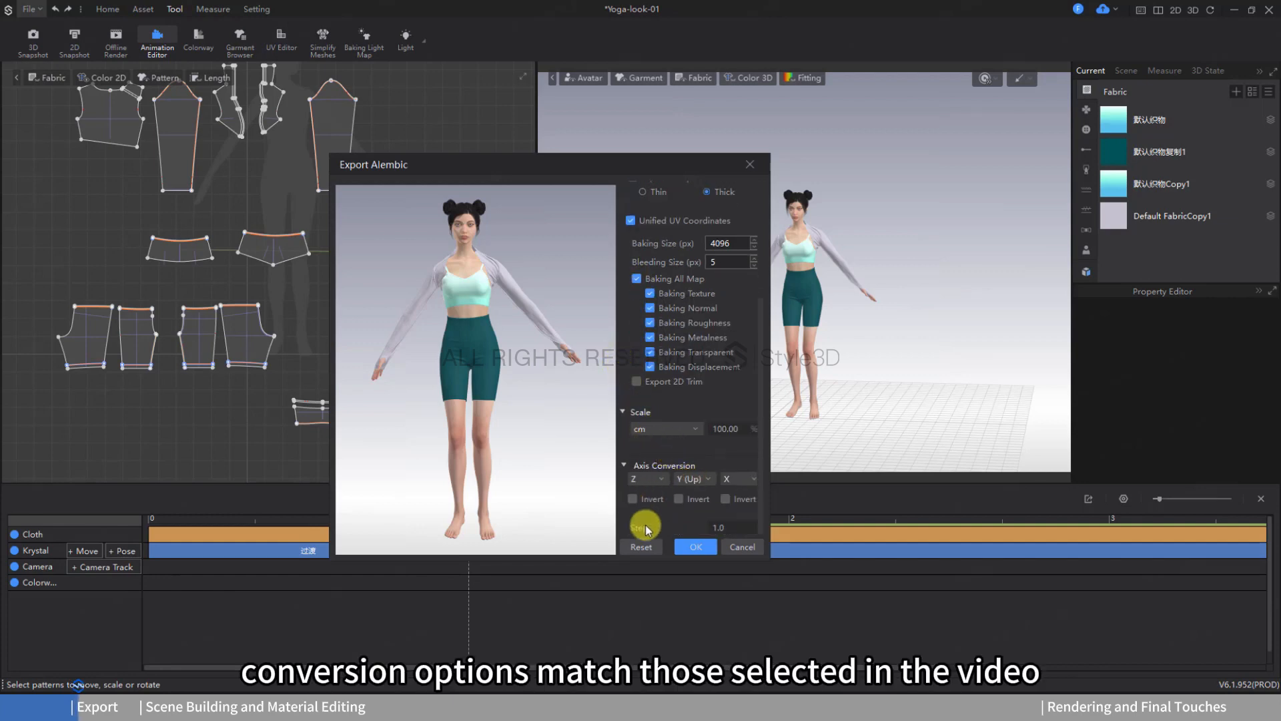
scroll(621, 343, up, 3)
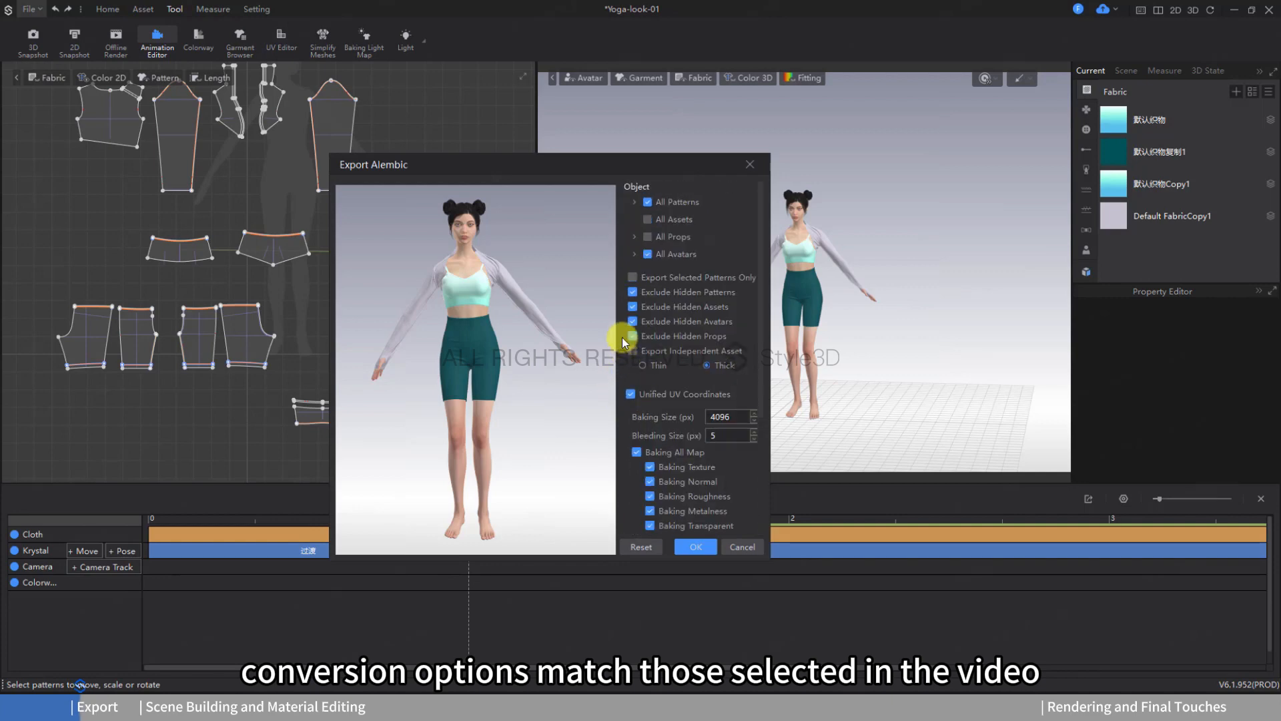
scroll(634, 340, down, 3)
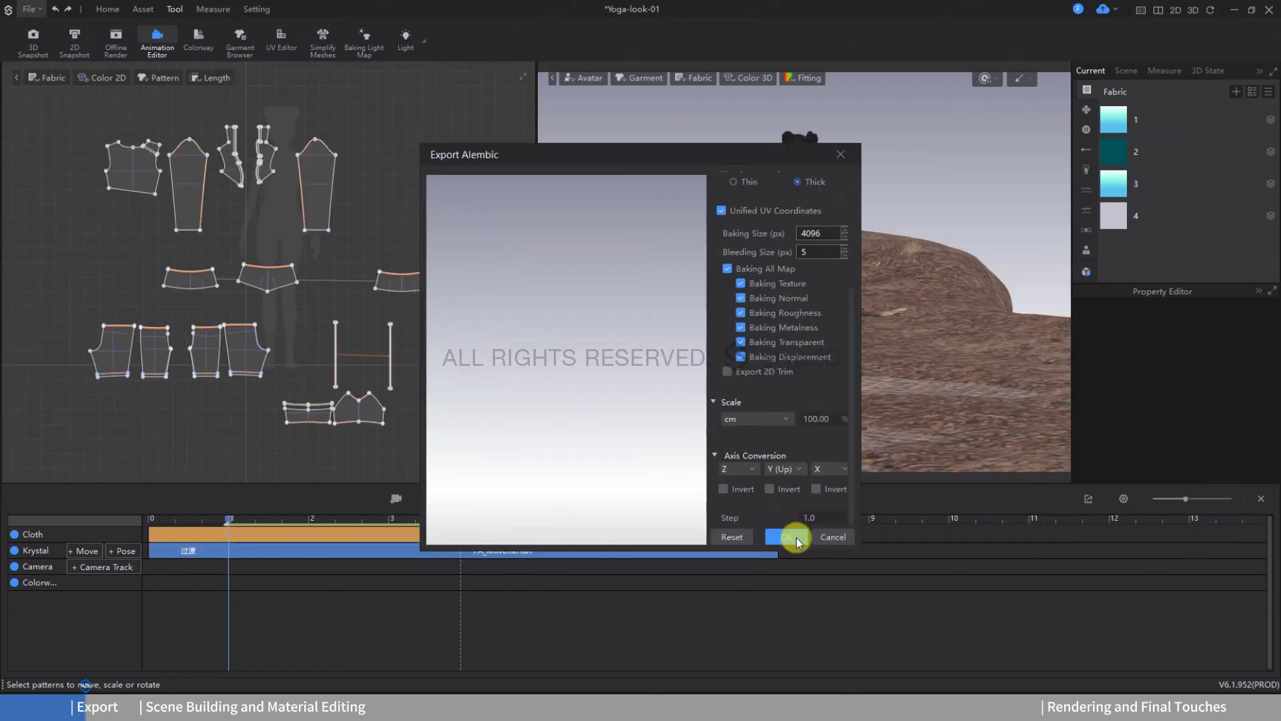
click(794, 537)
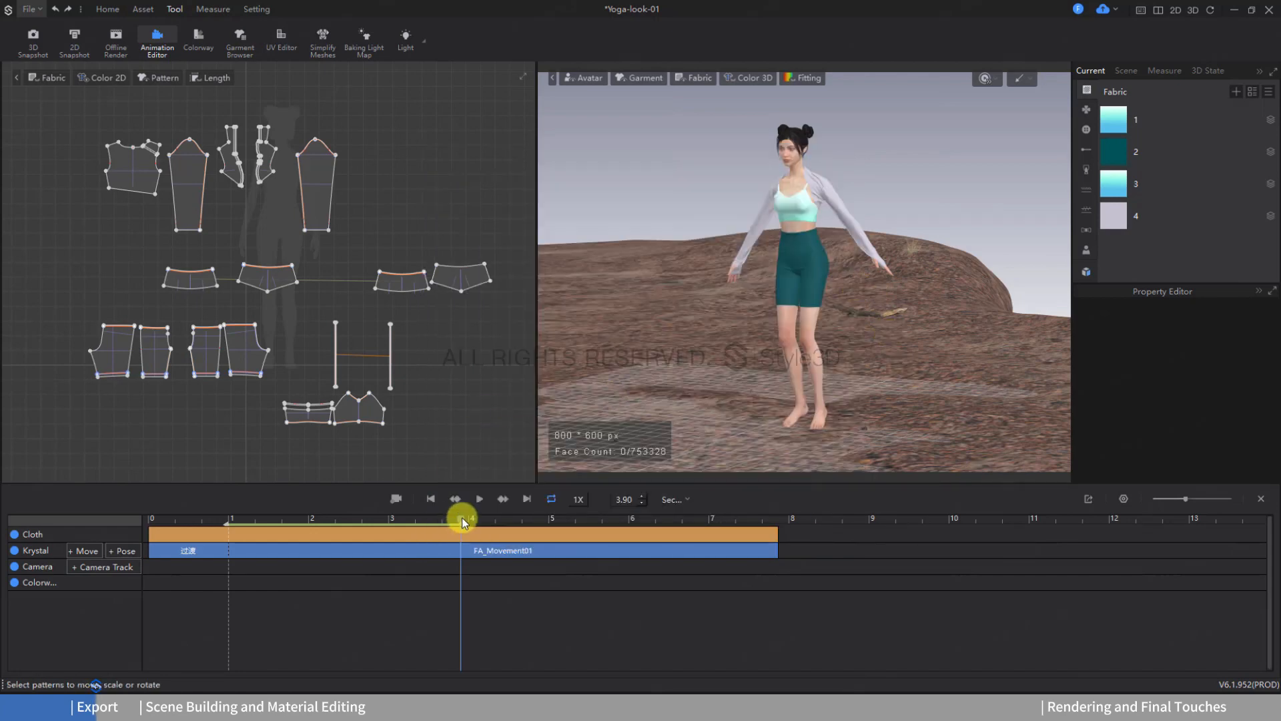
Return the animation to 1.00 second and start an OBJ export that includes only All Props.
drag(462, 518, 237, 515)
click(29, 9)
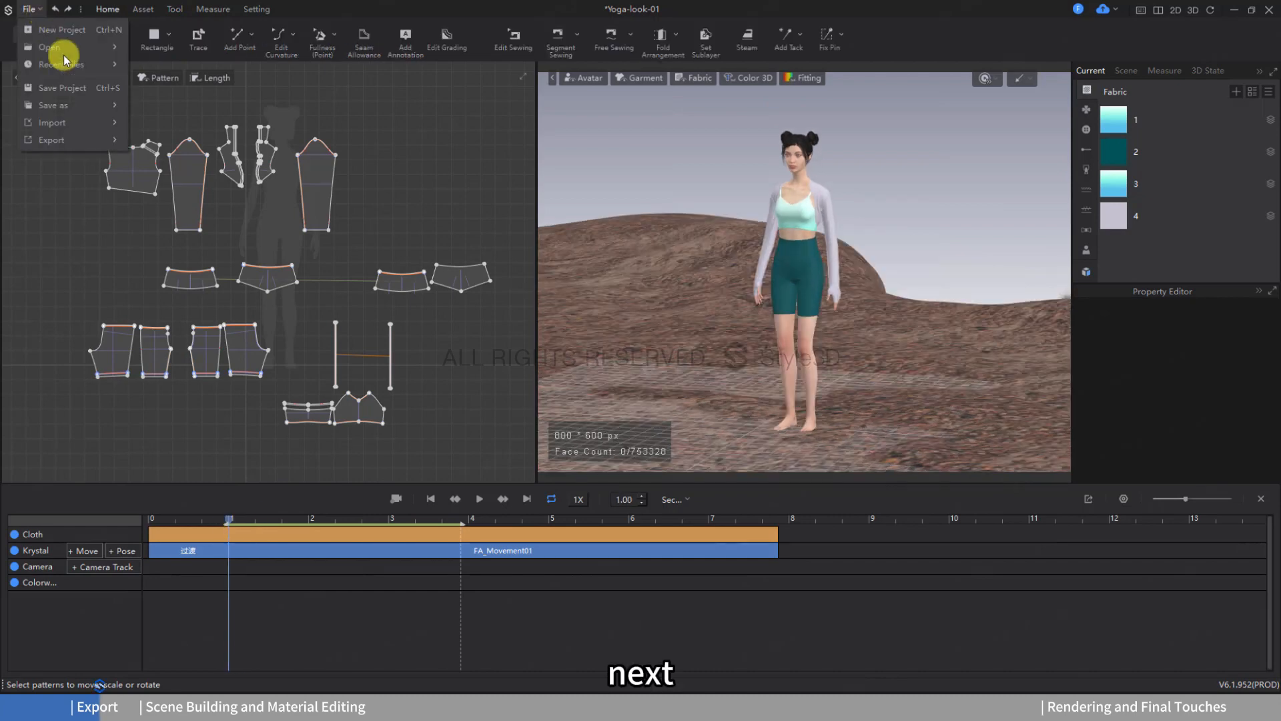
mouse_move(61, 138)
click(167, 157)
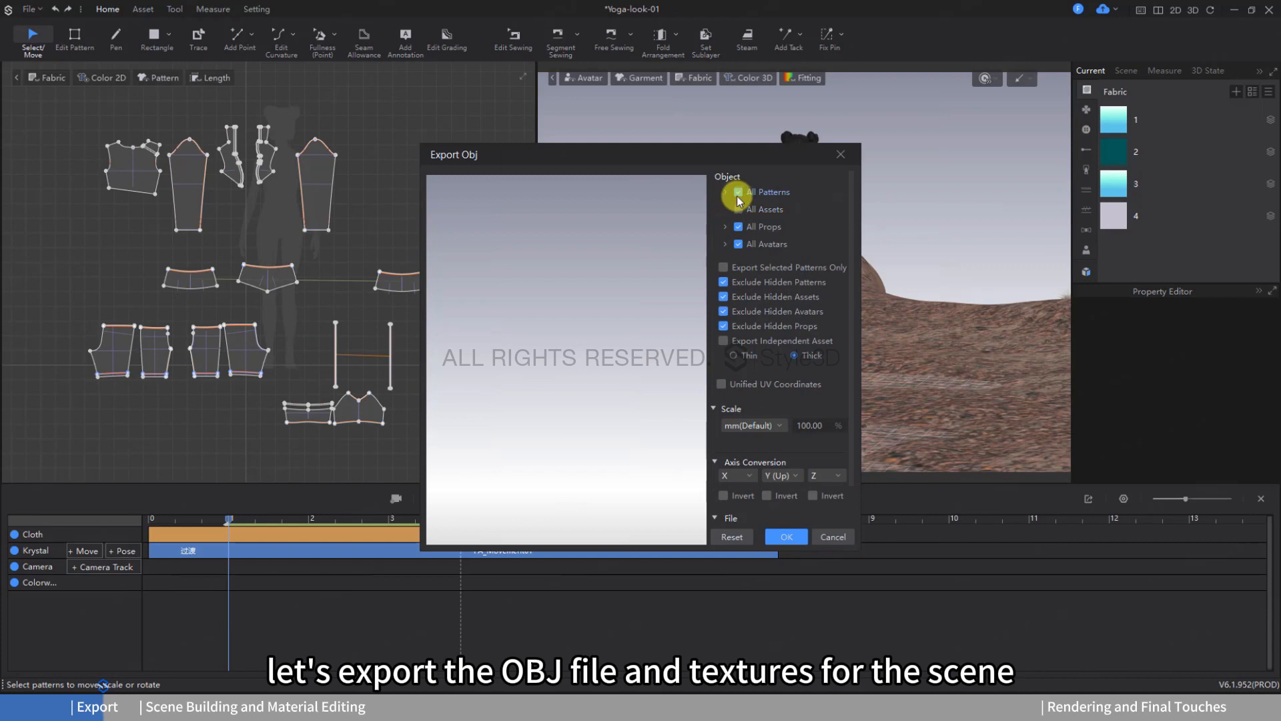
drag(724, 155, 480, 157)
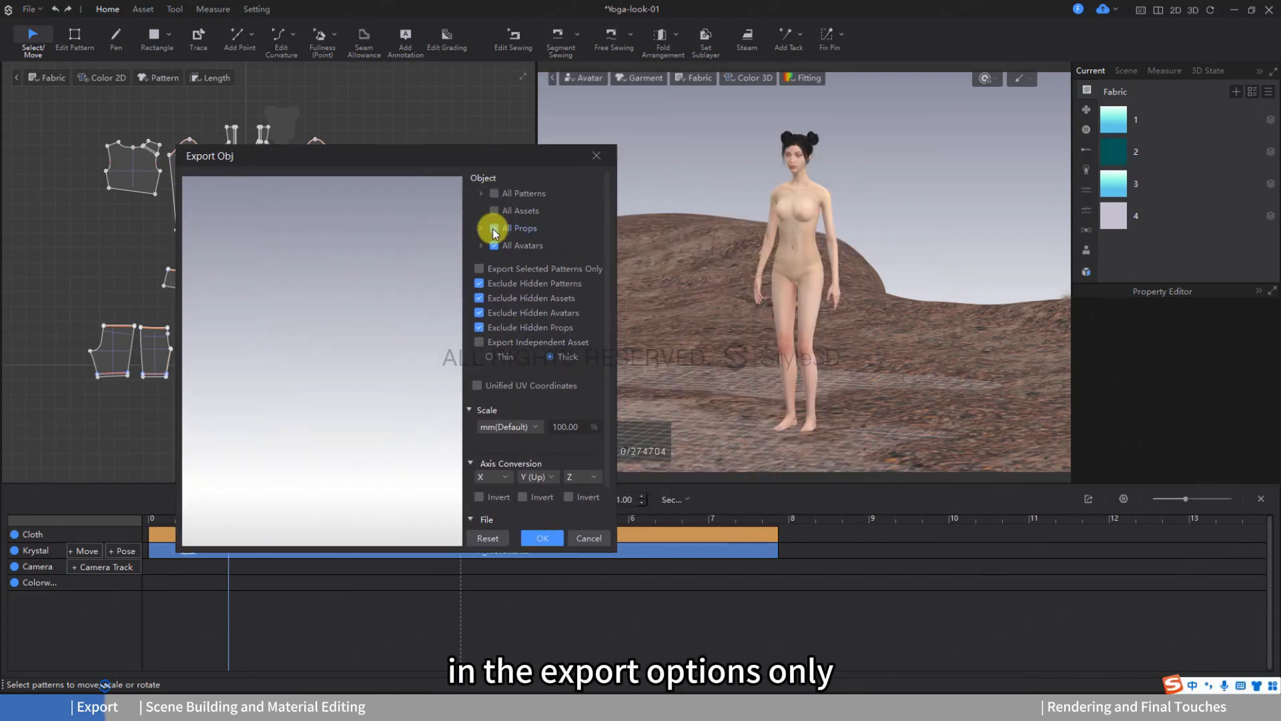
click(493, 246)
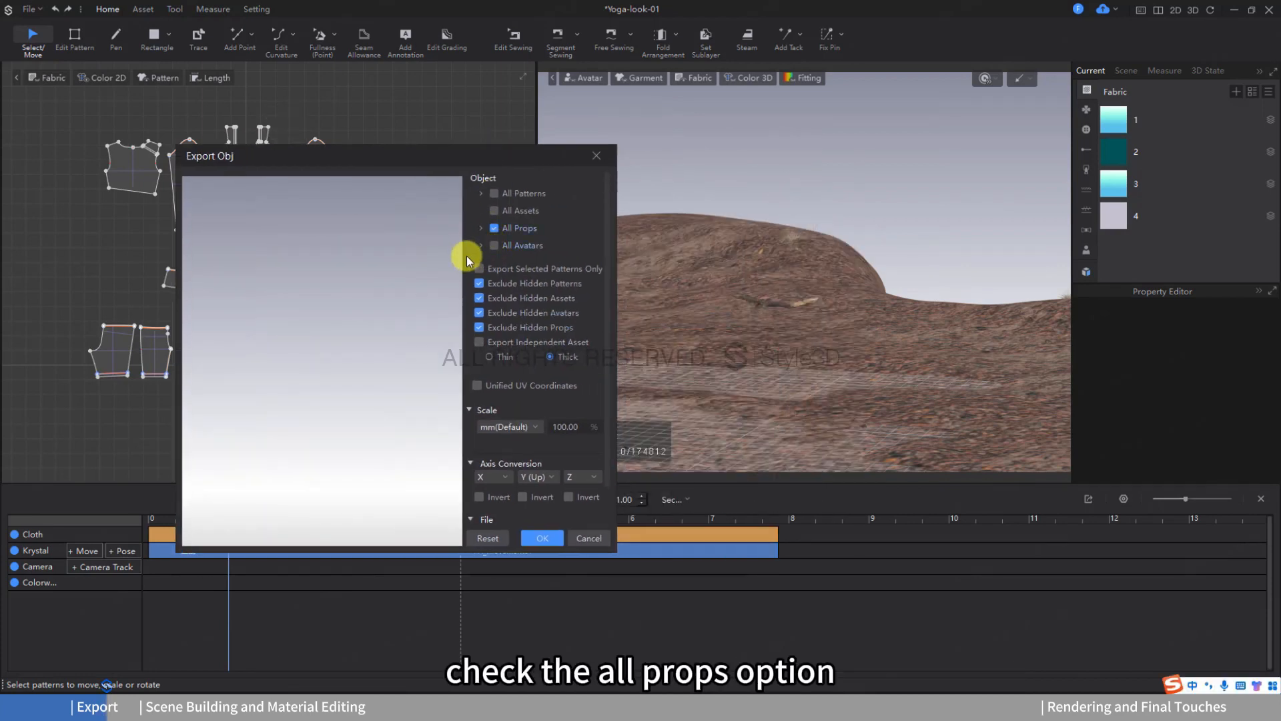
Enable Unified UV Coordinates with all maps baked for the OBJ export, and set the scale to cm.
scroll(466, 255, down, 1)
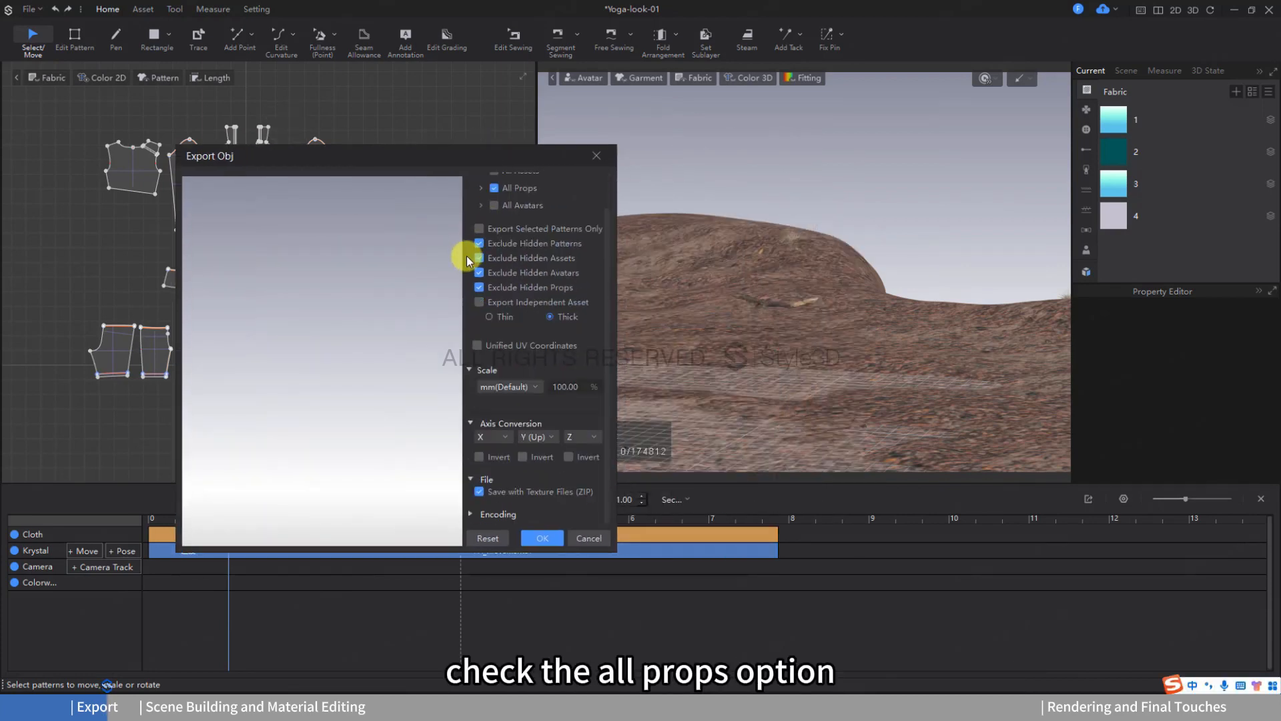
click(477, 343)
scroll(471, 340, down, 2)
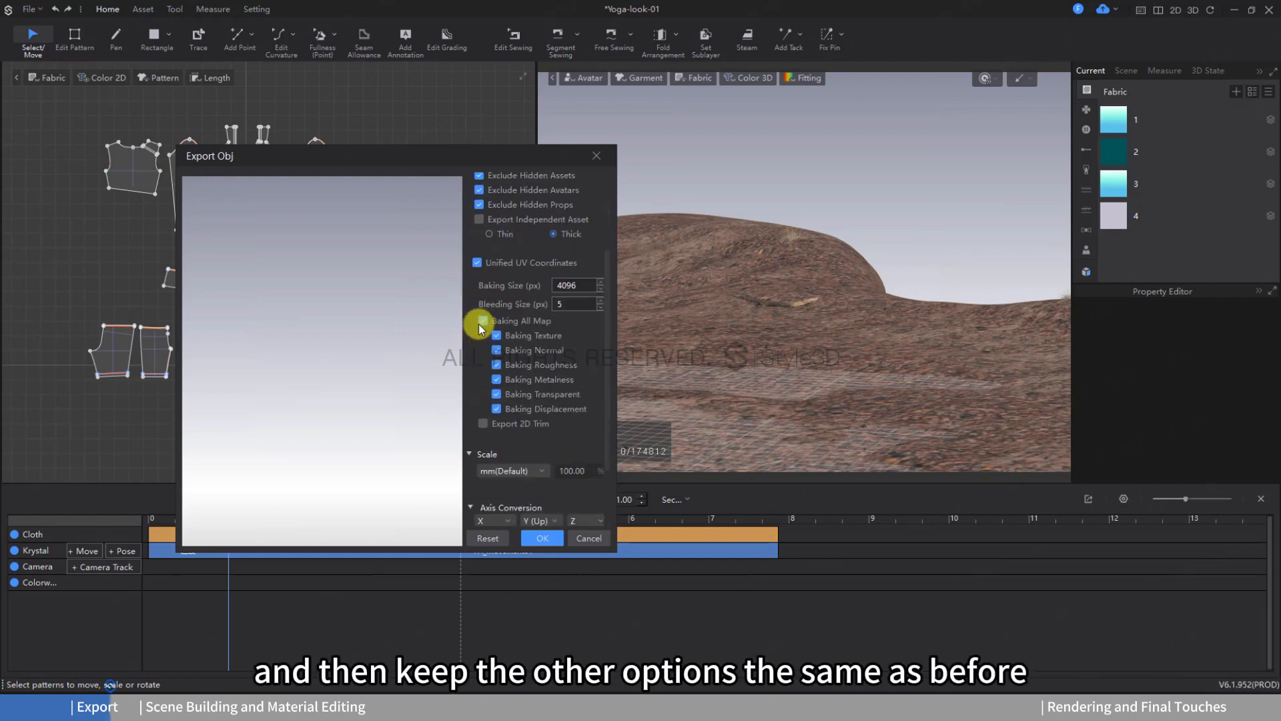
scroll(487, 354, down, 2)
click(493, 382)
click(497, 401)
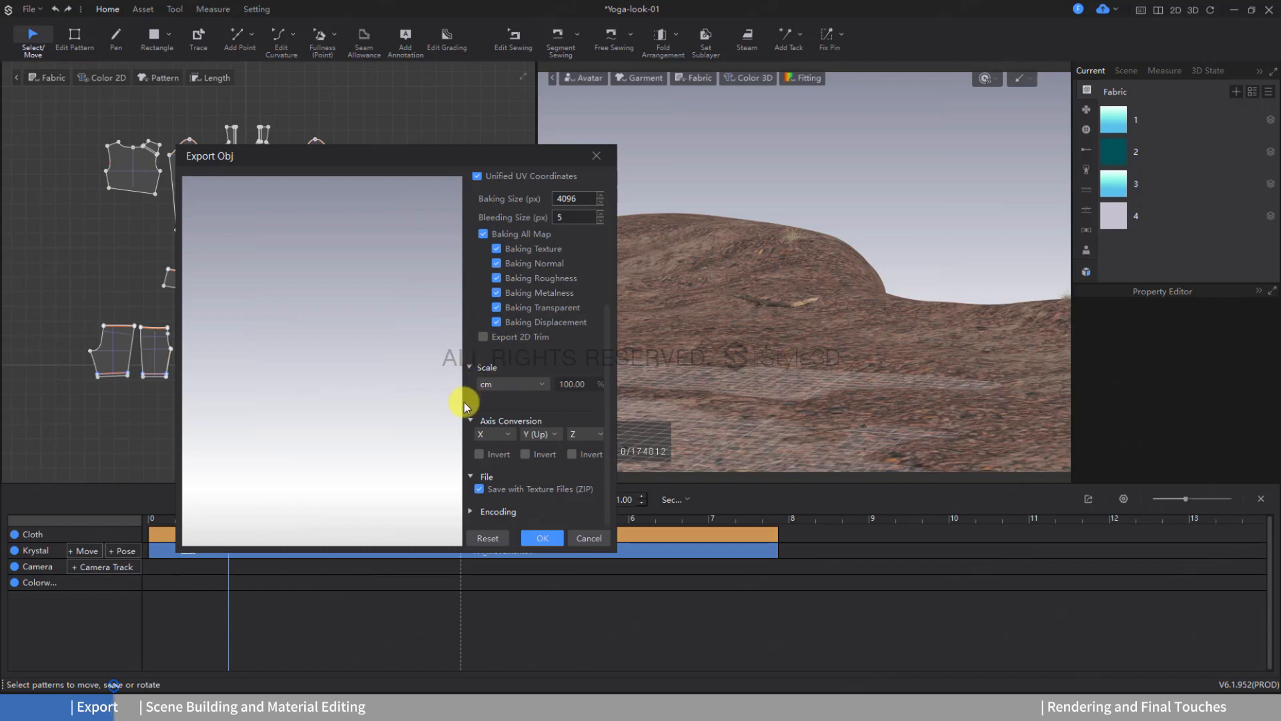
Review the OBJ export options, including the UTF-8 encoding and Save with Texture Files (ZIP), and run the export.
click(472, 511)
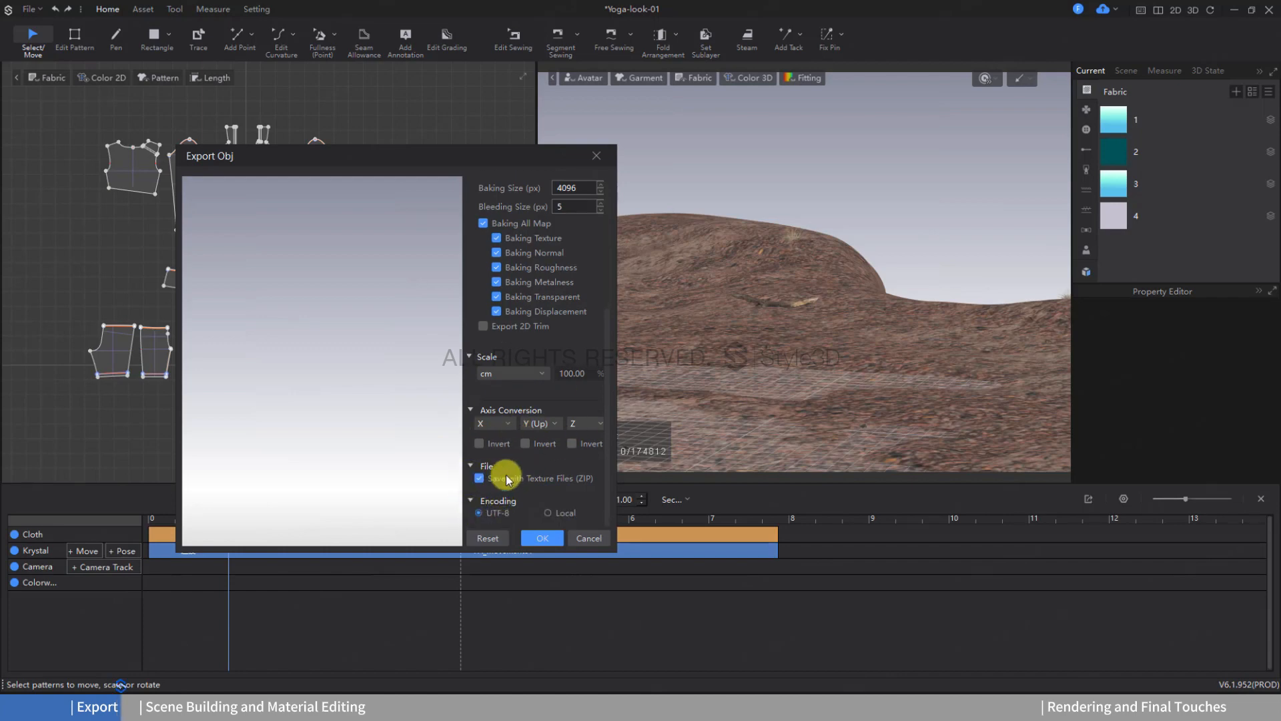
scroll(471, 400, up, 2)
scroll(471, 401, up, 3)
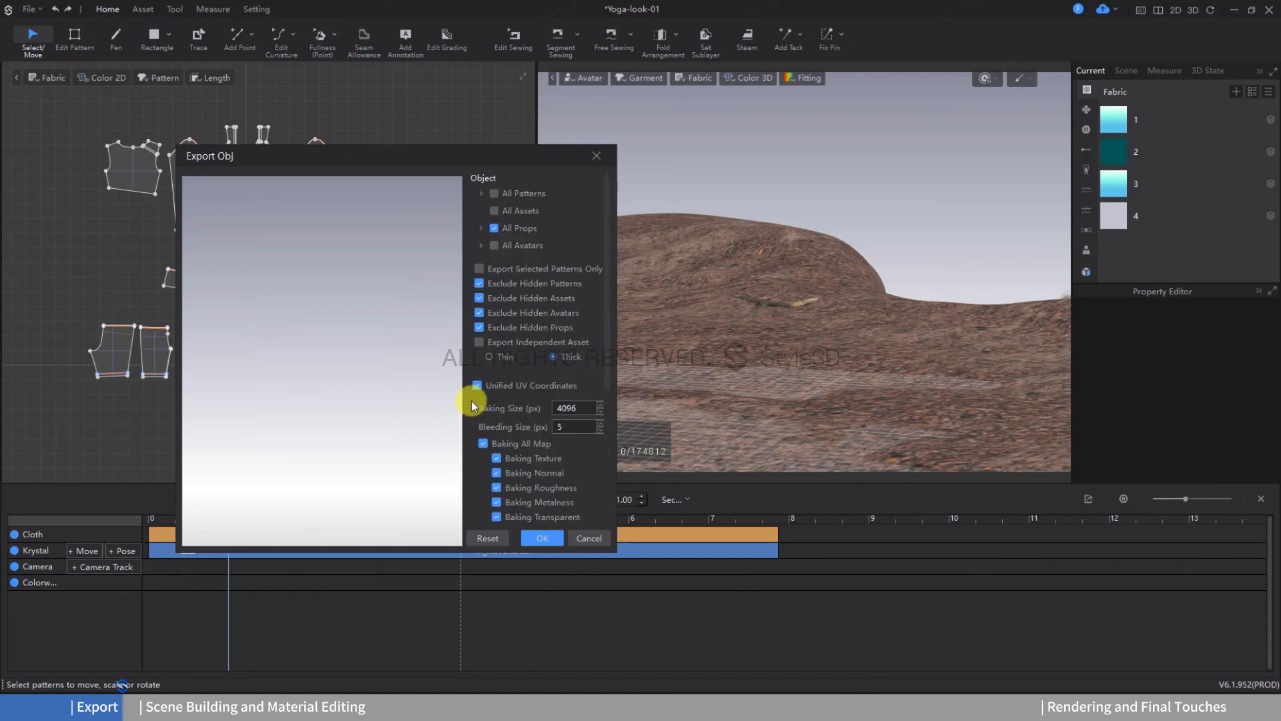
scroll(471, 400, down, 4)
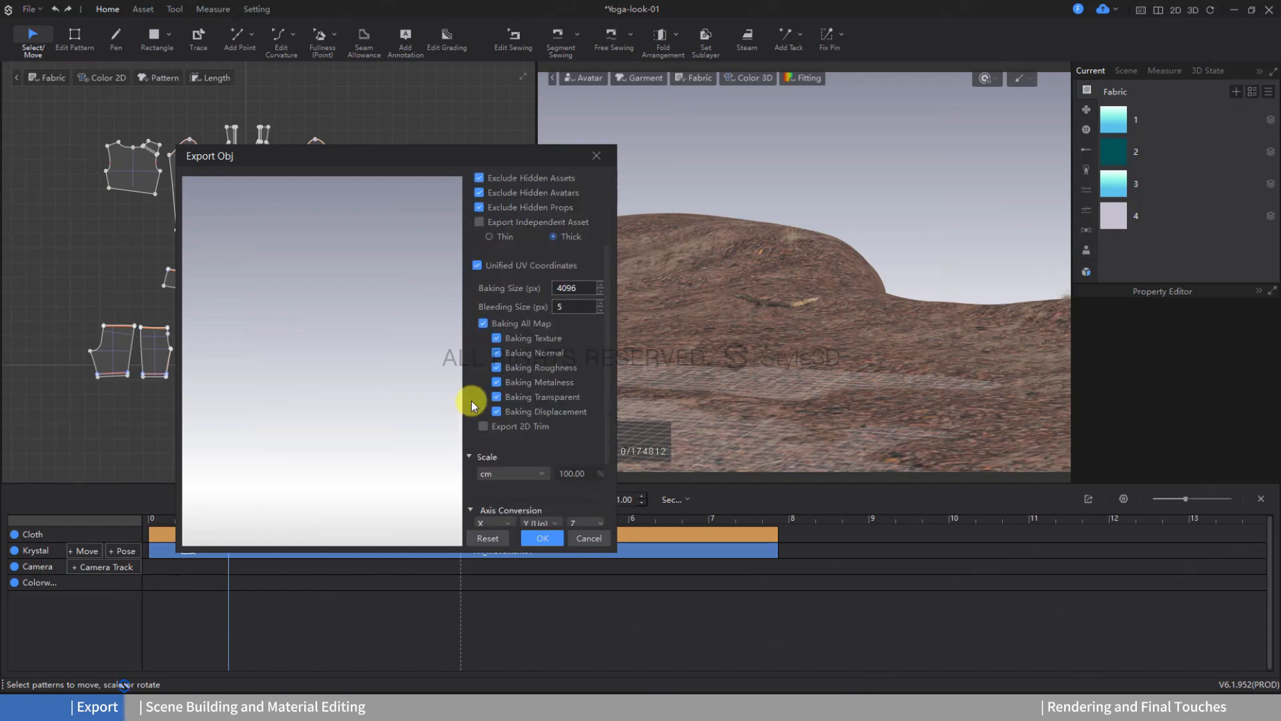
scroll(470, 399, up, 4)
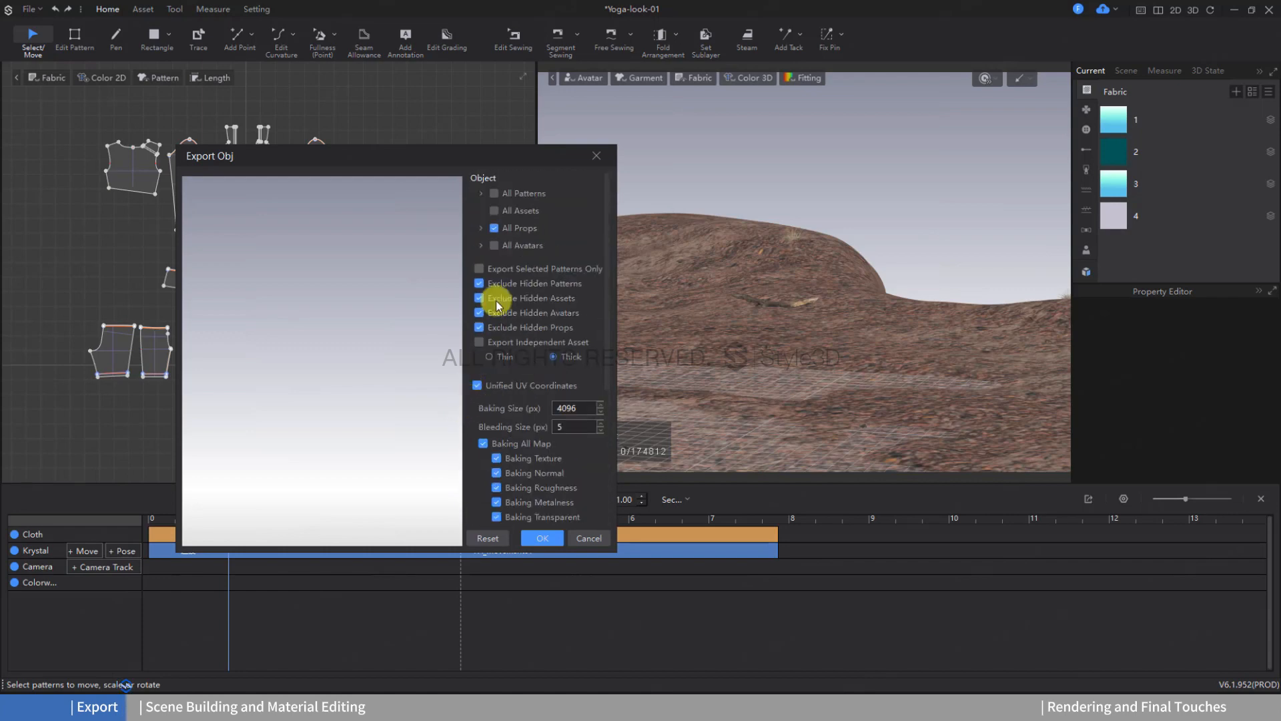
scroll(470, 360, down, 4)
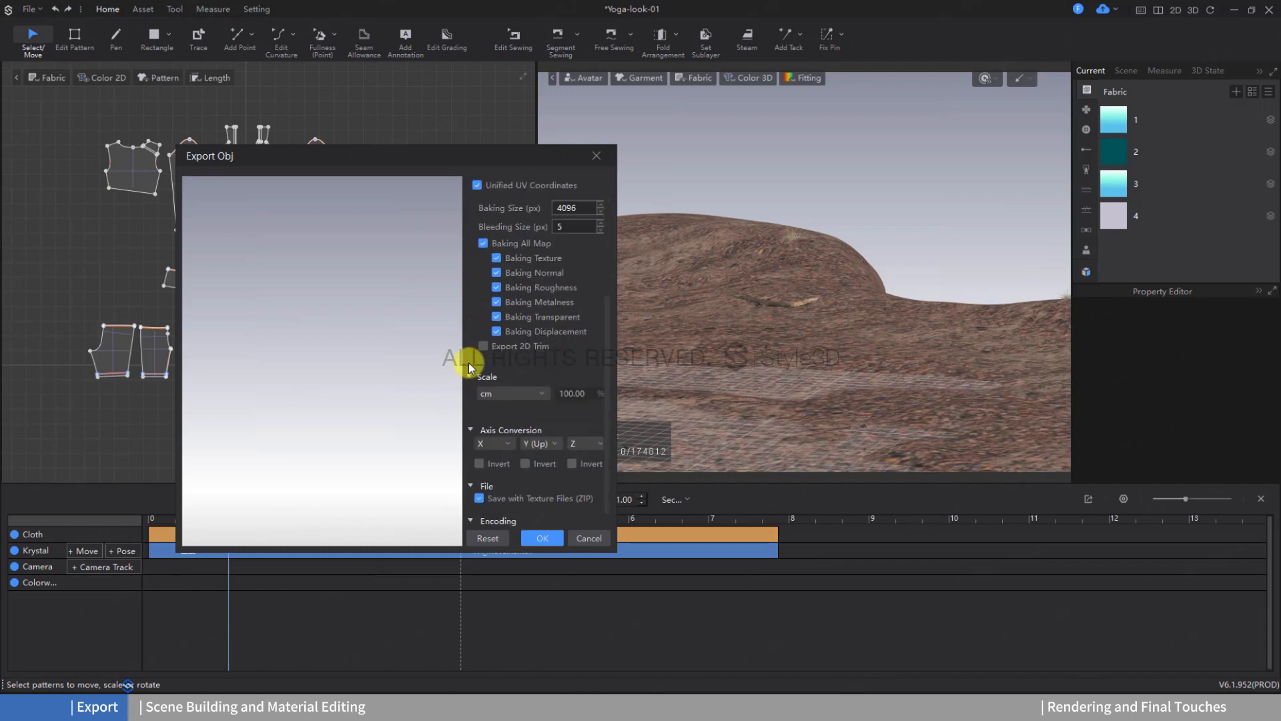
click(542, 537)
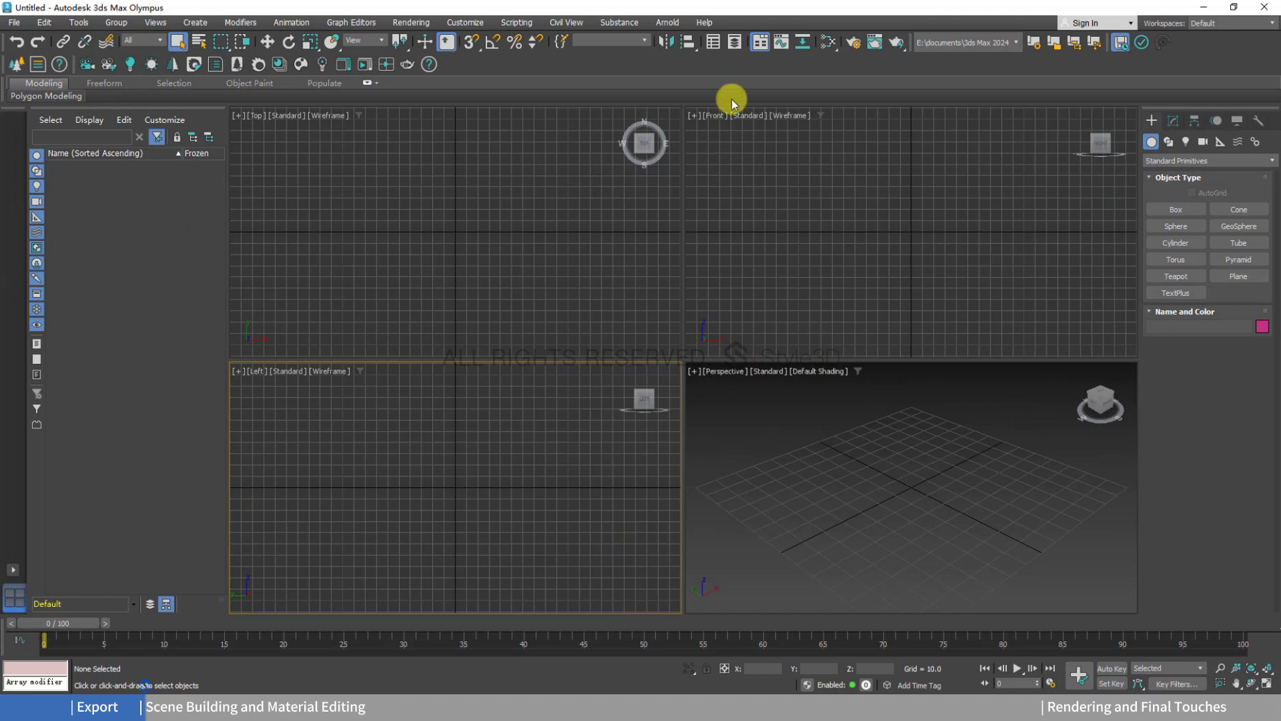
Switch to 3ds Max and set the renderer to Corona in the render setup.
click(853, 42)
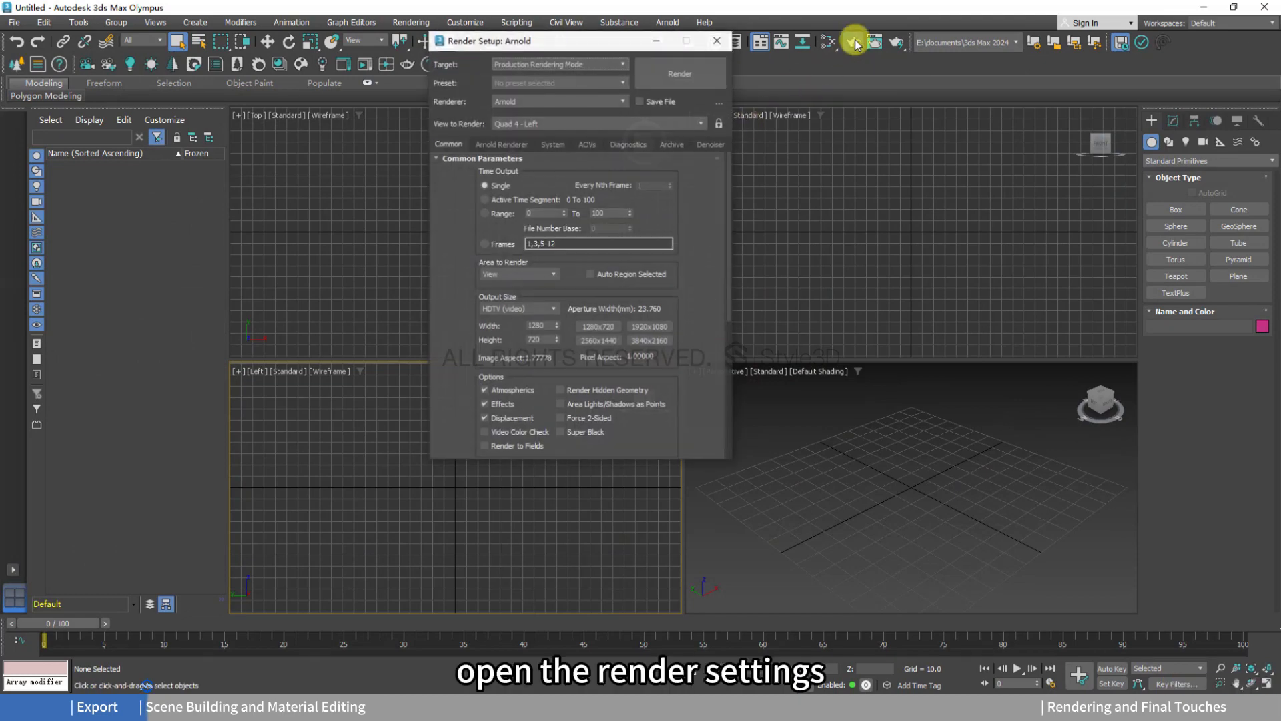
click(515, 100)
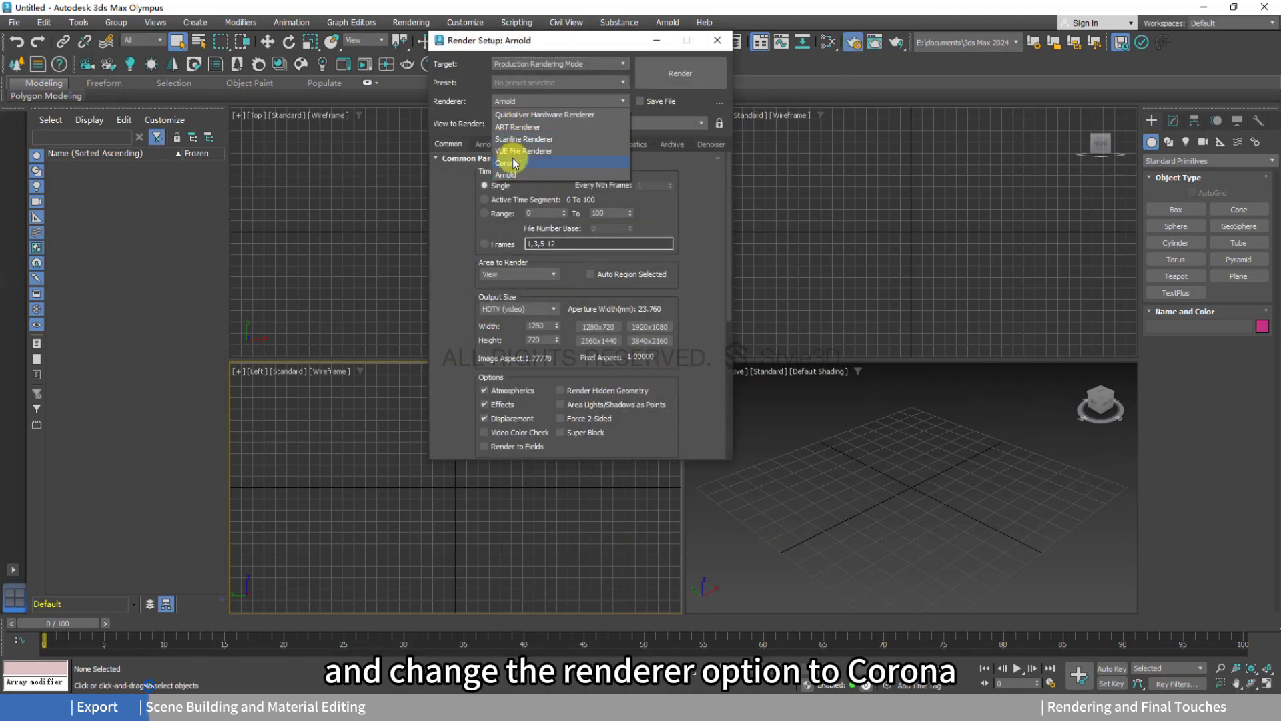
click(514, 162)
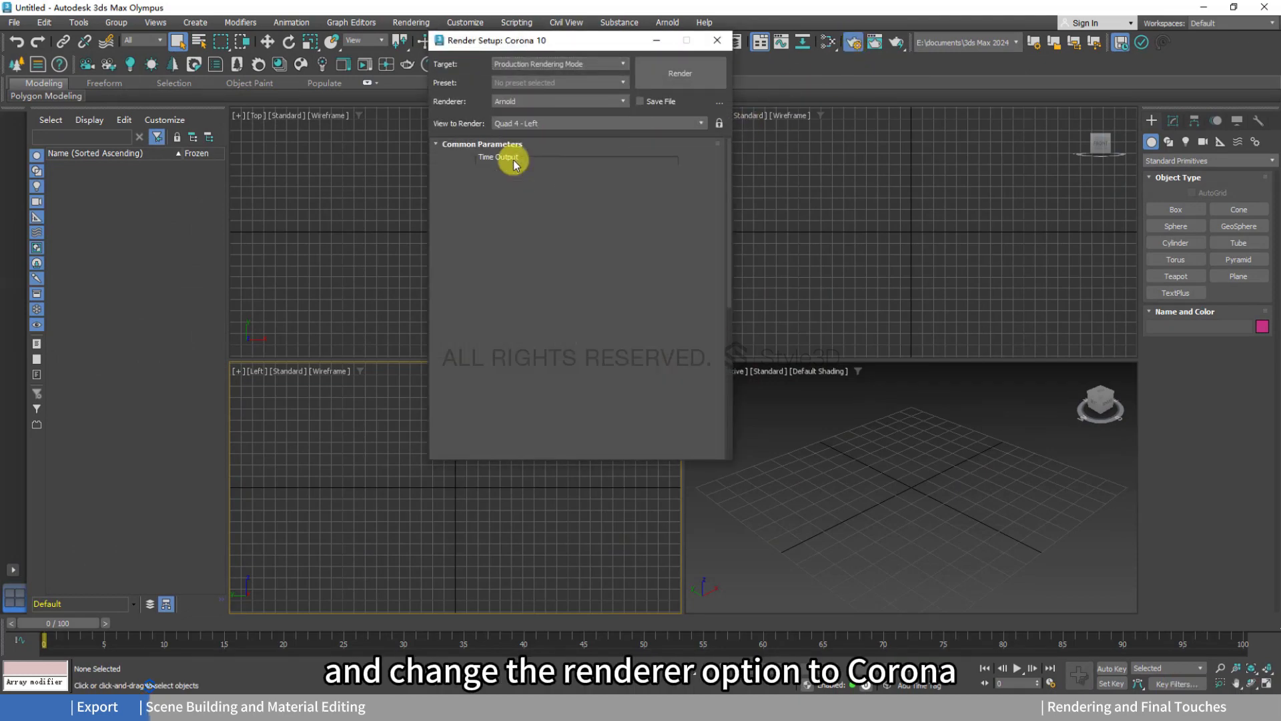
click(718, 41)
click(837, 441)
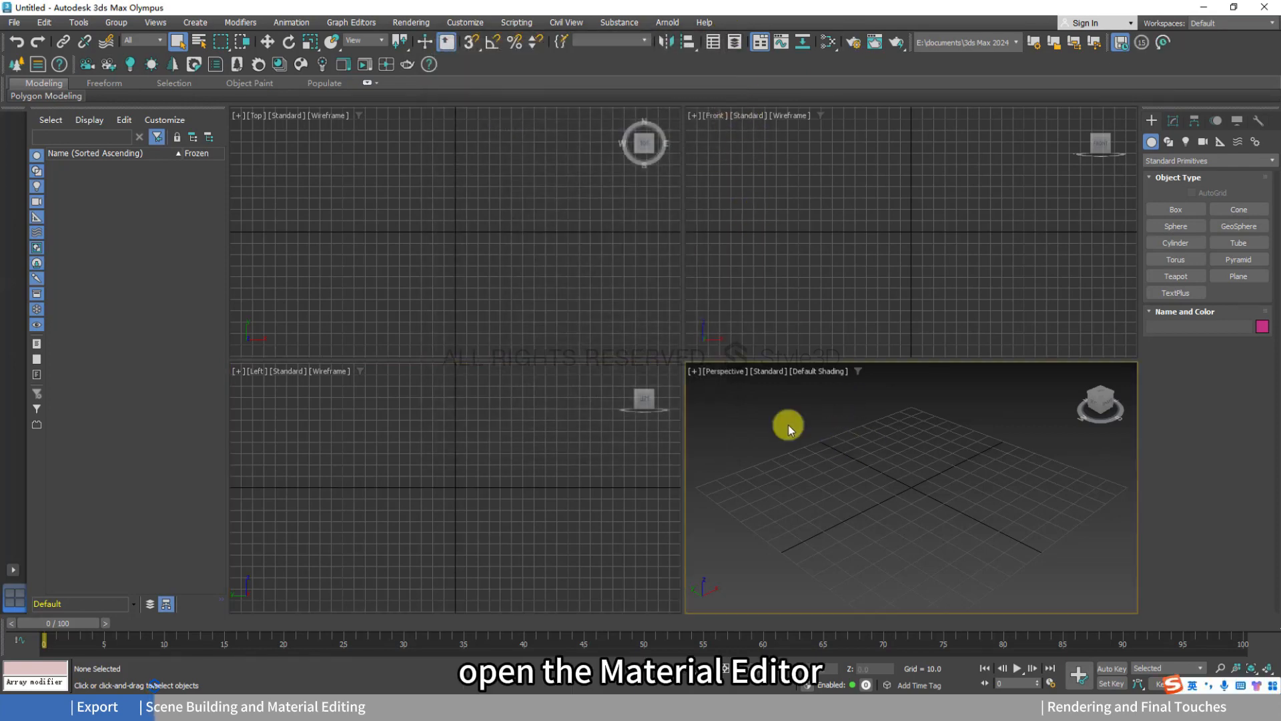
Add a CoronaBitmap node in the Slate Material Editor and open belfast_sunset_puresky_4k.exr as its image.
click(828, 42)
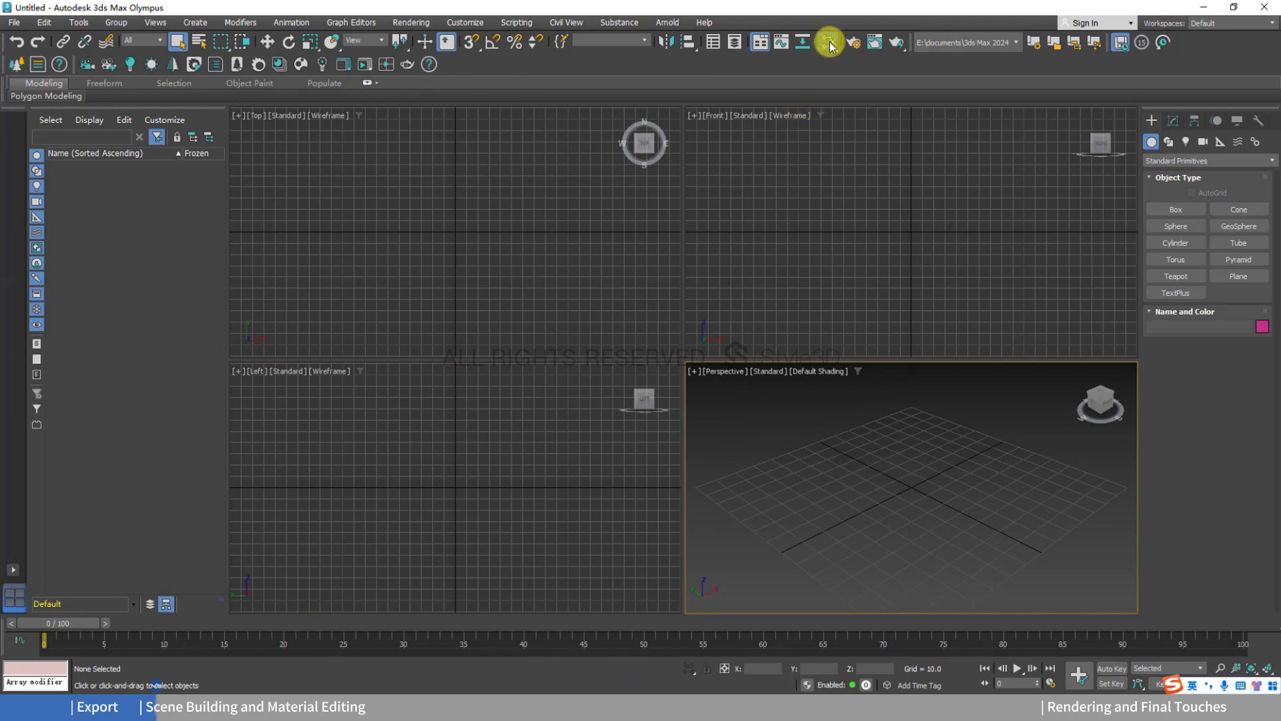
drag(535, 112, 664, 143)
scroll(295, 400, down, 12)
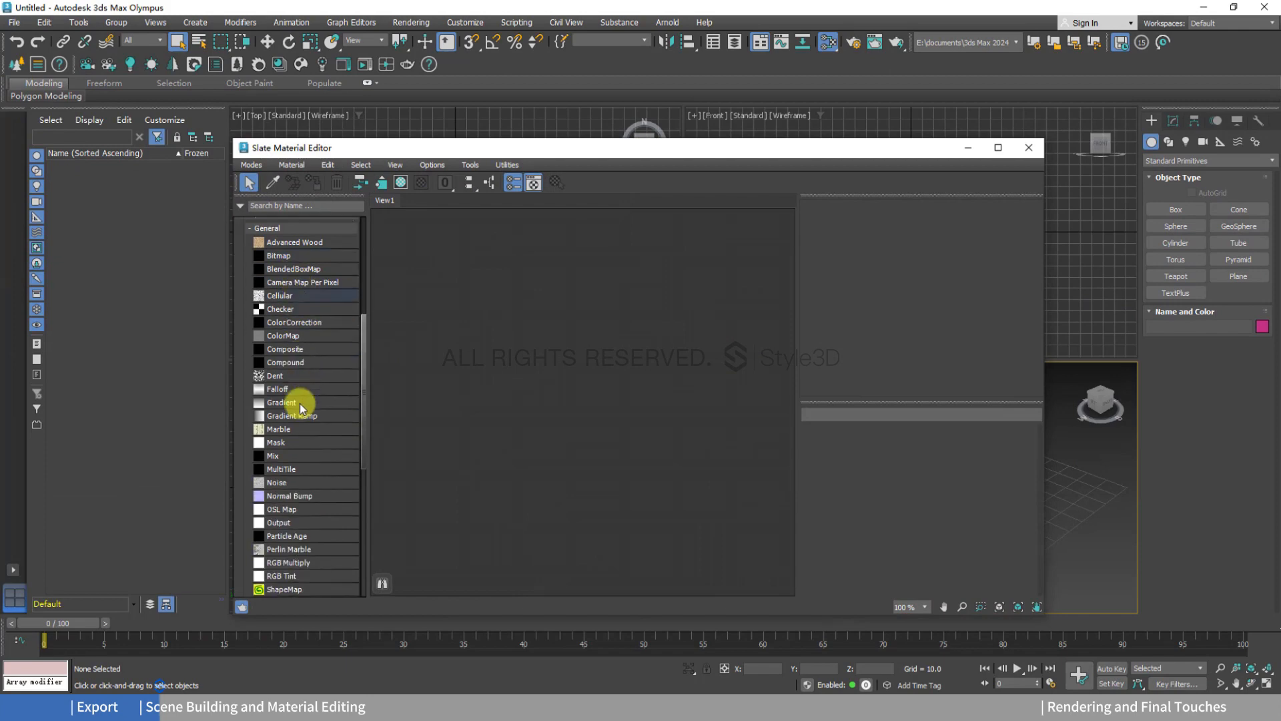
scroll(310, 547, up, 2)
scroll(310, 544, down, 3)
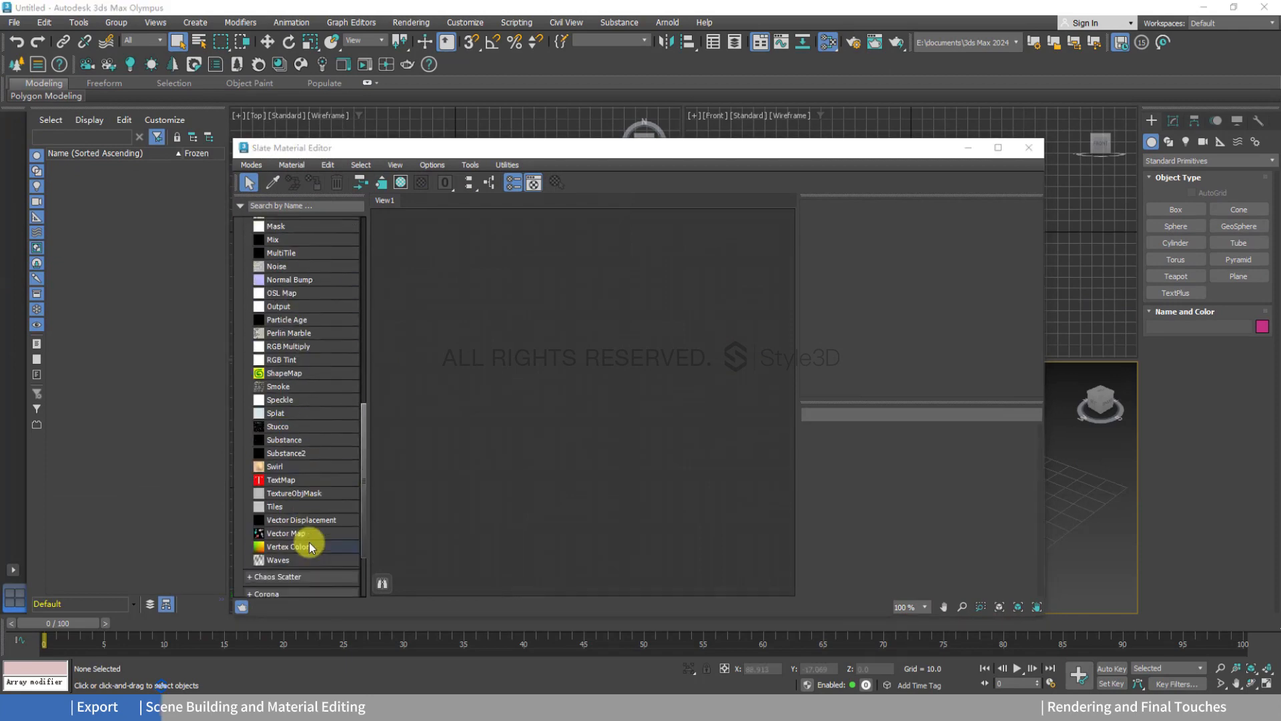
click(250, 531)
scroll(323, 492, down, 3)
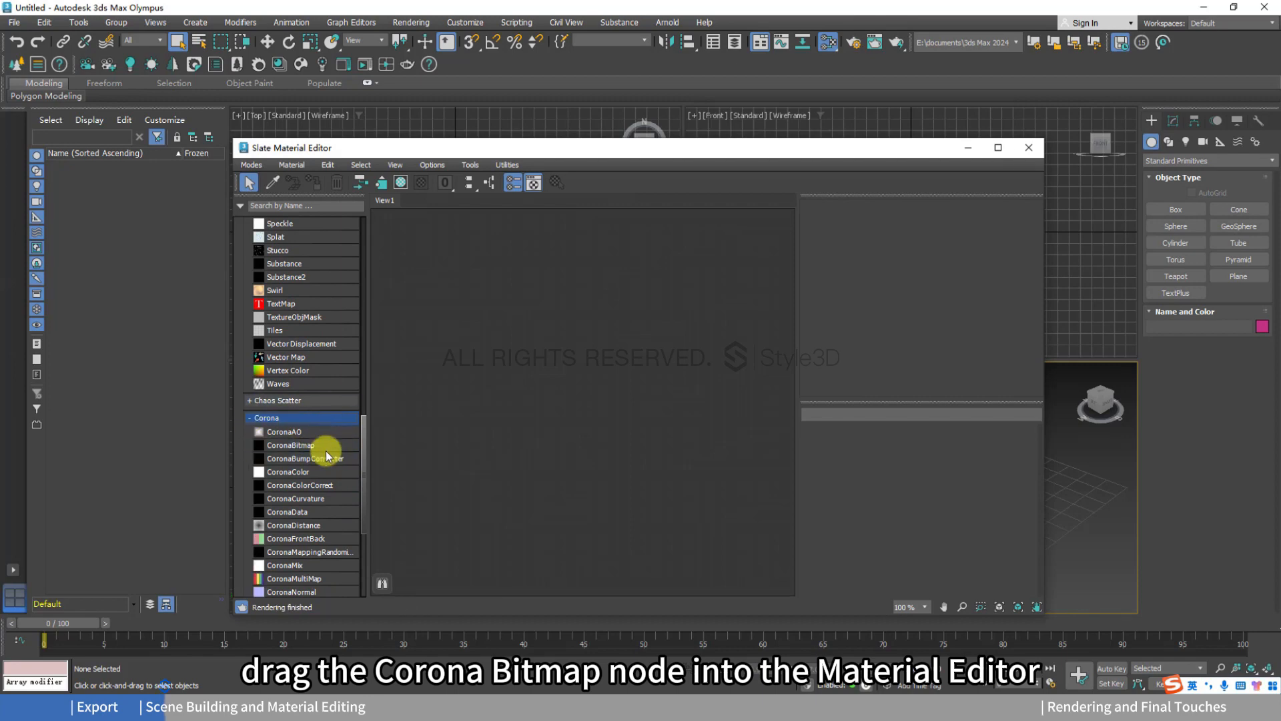
drag(294, 445, 481, 433)
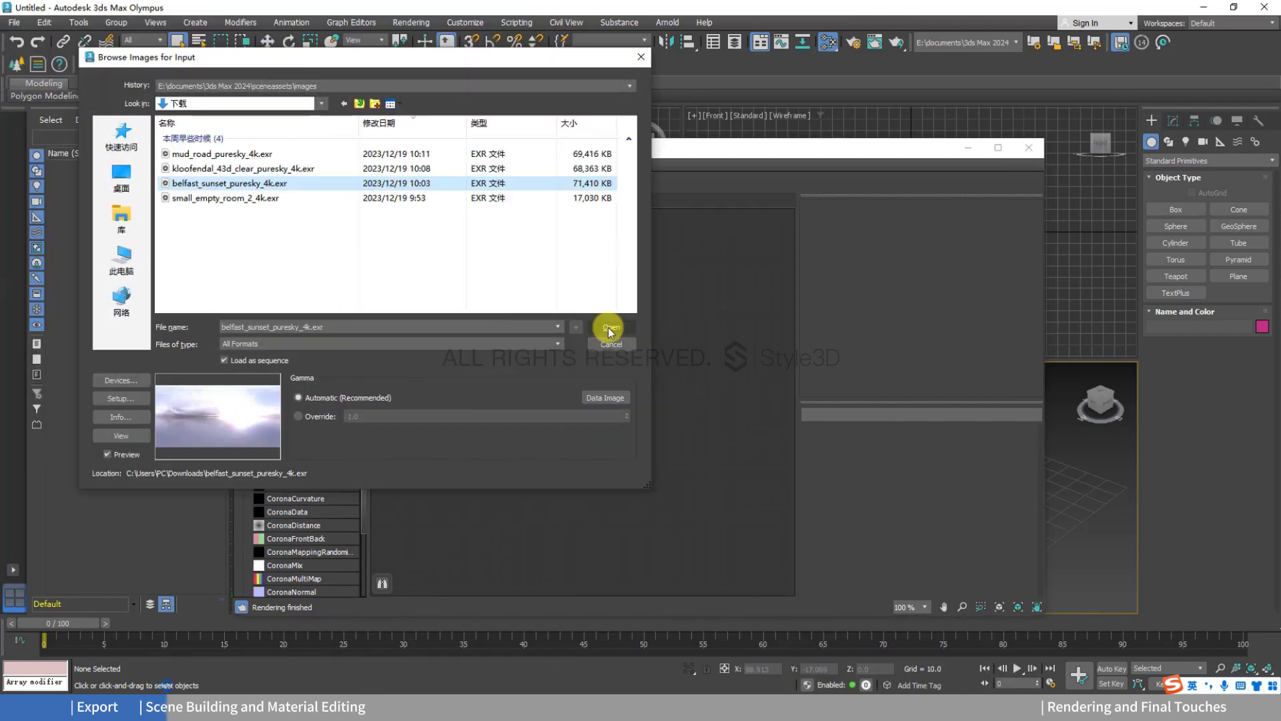
click(611, 327)
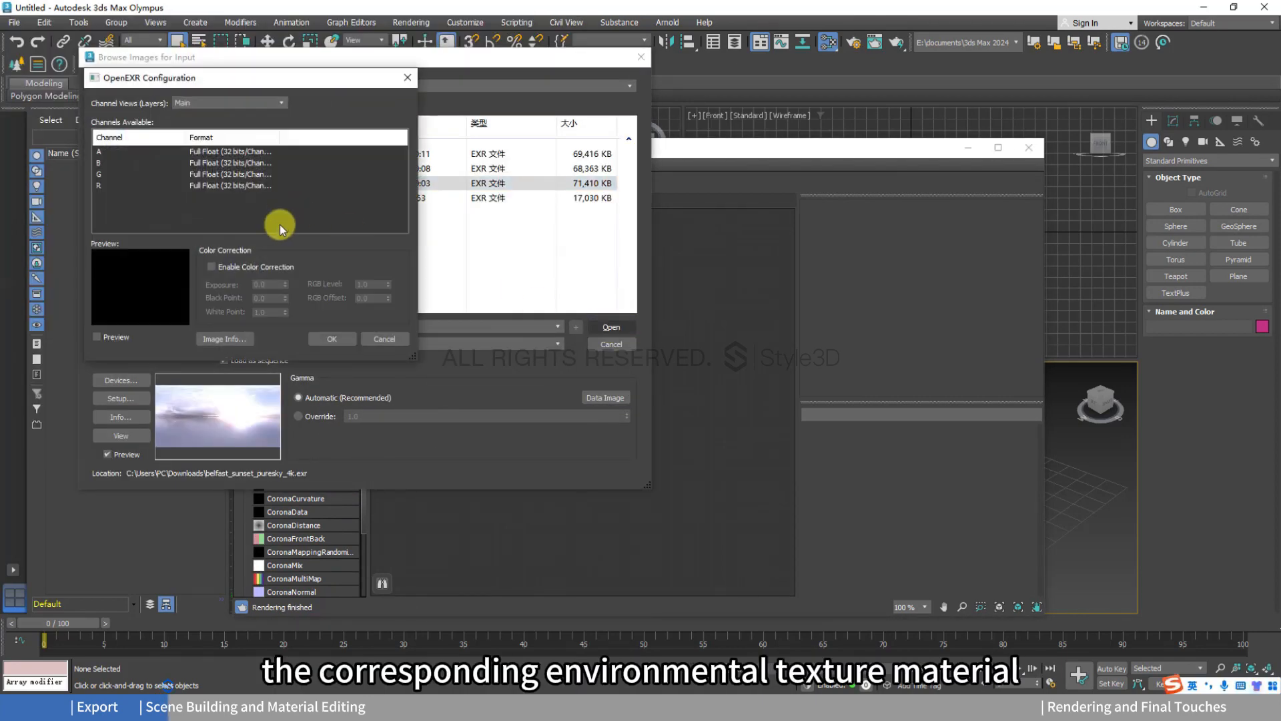
Enable color correction and the preview for the EXR image, and lower its exposure to -1.0.
click(212, 267)
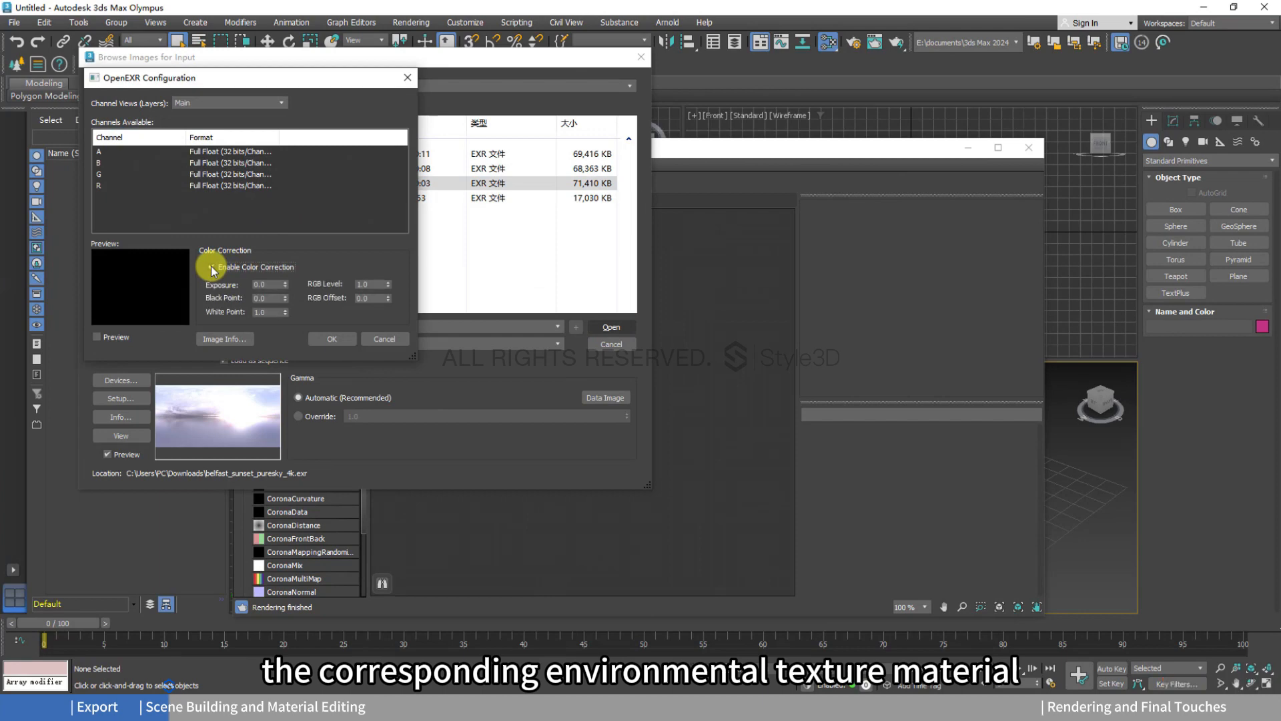
click(97, 337)
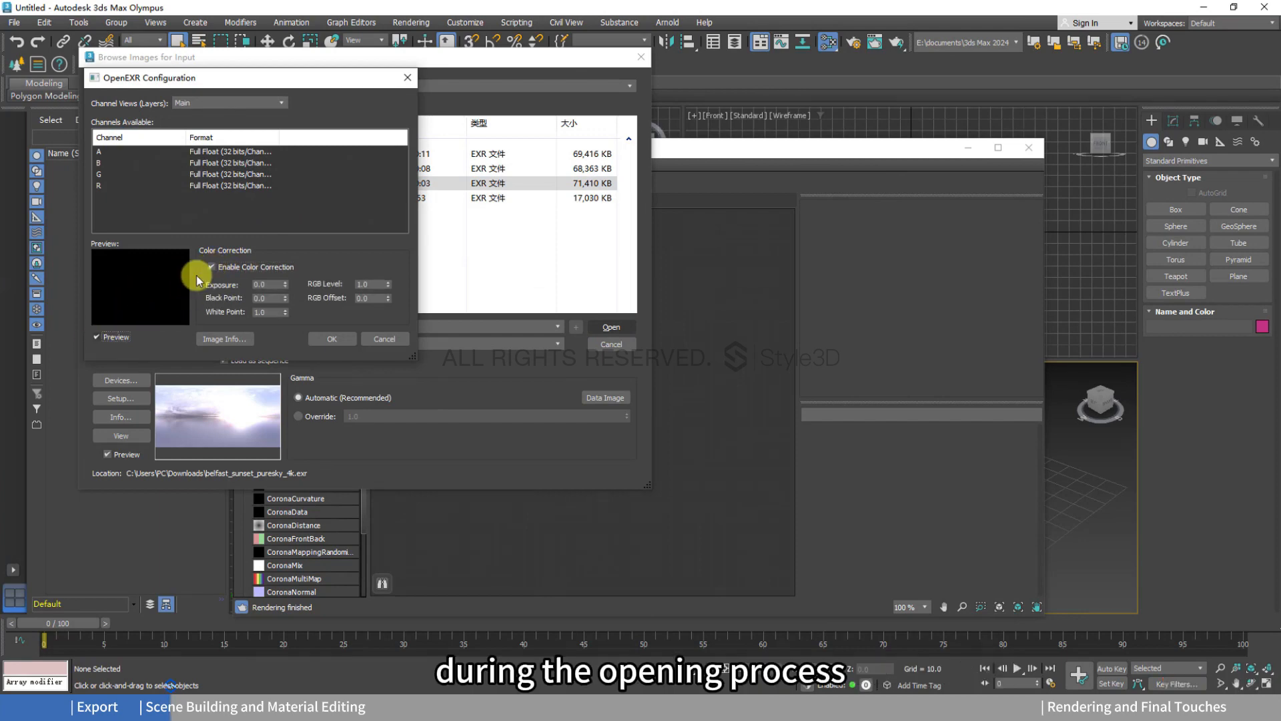
click(285, 286)
click(286, 286)
click(287, 286)
click(287, 286)
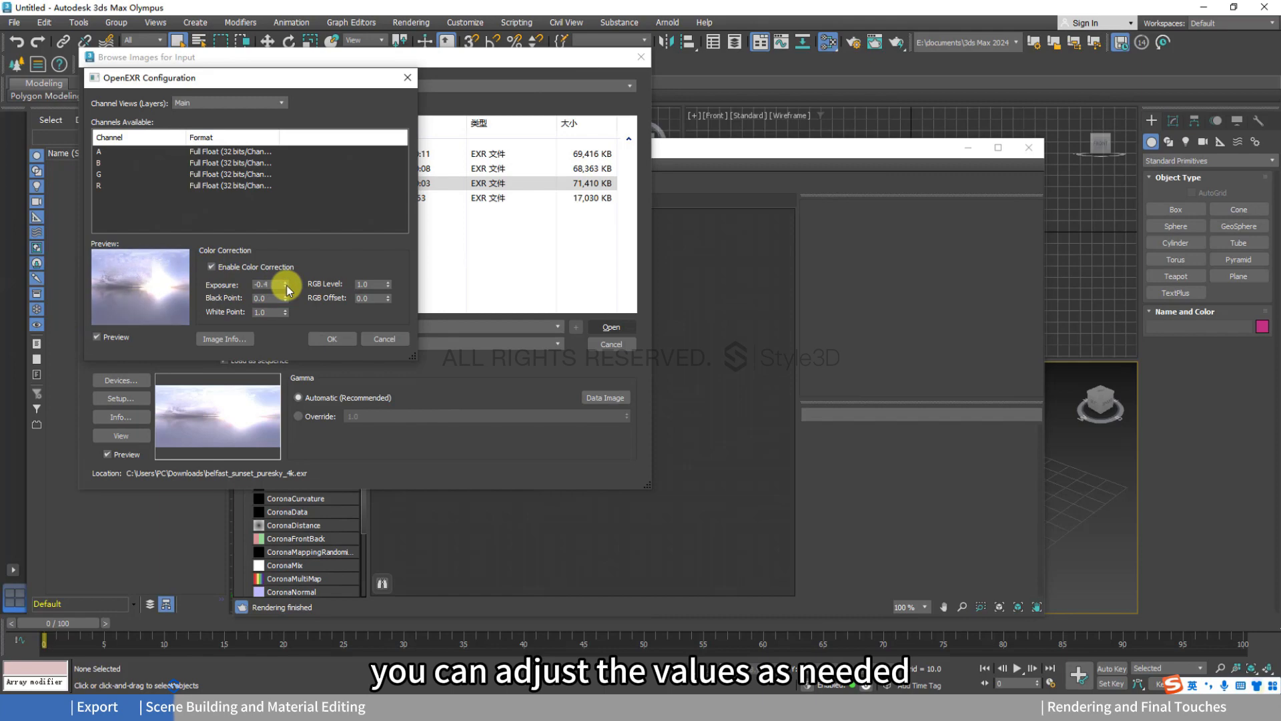
click(287, 286)
click(287, 286)
click(287, 287)
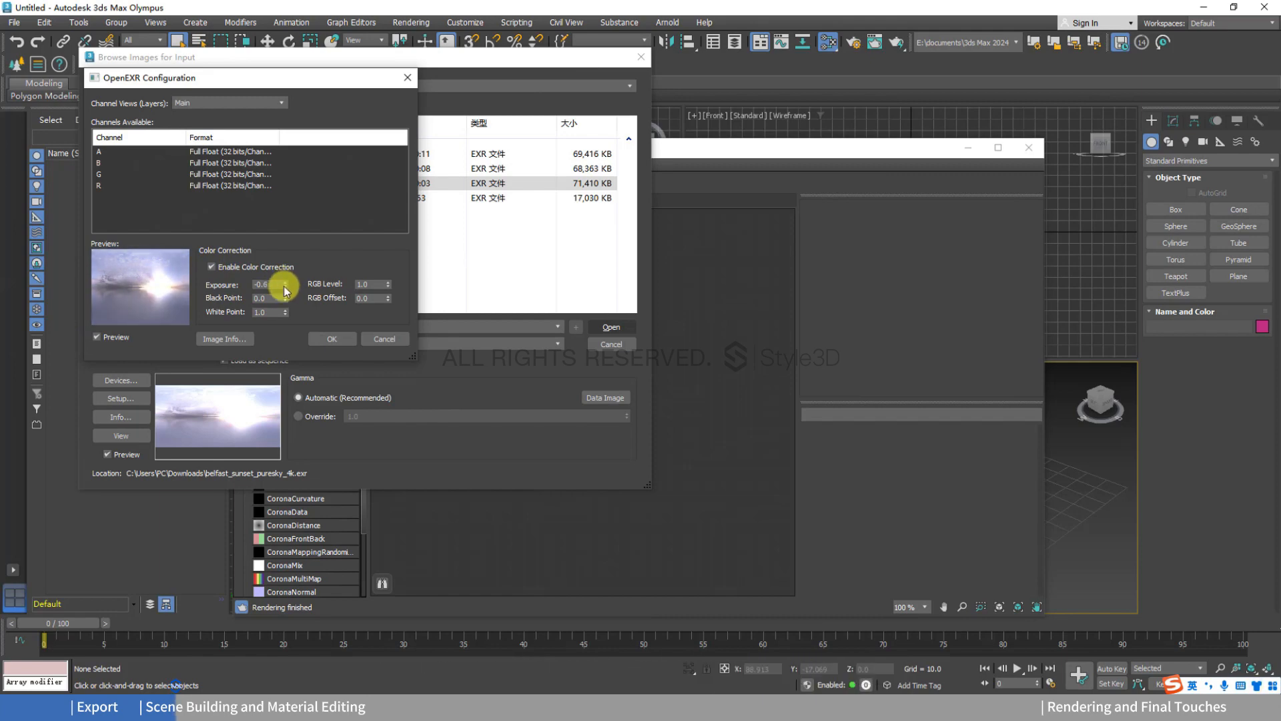
click(285, 287)
click(285, 288)
click(286, 287)
click(285, 288)
click(286, 288)
click(285, 288)
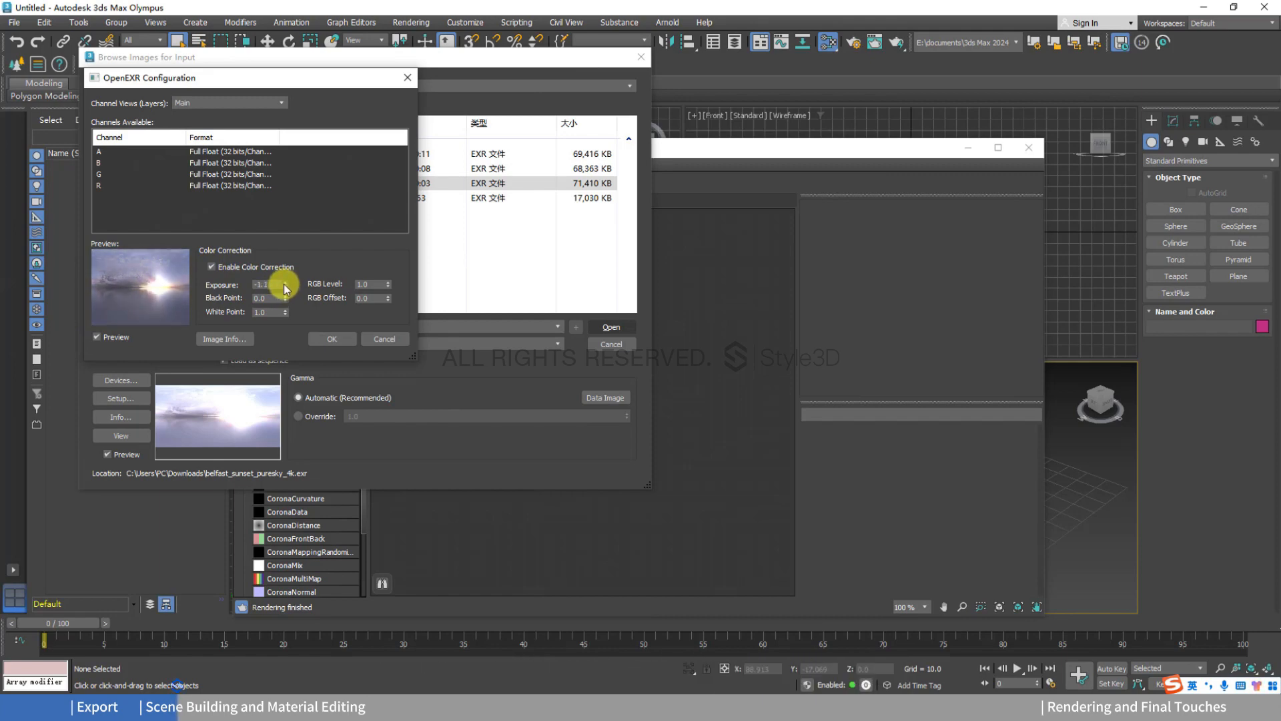
click(334, 340)
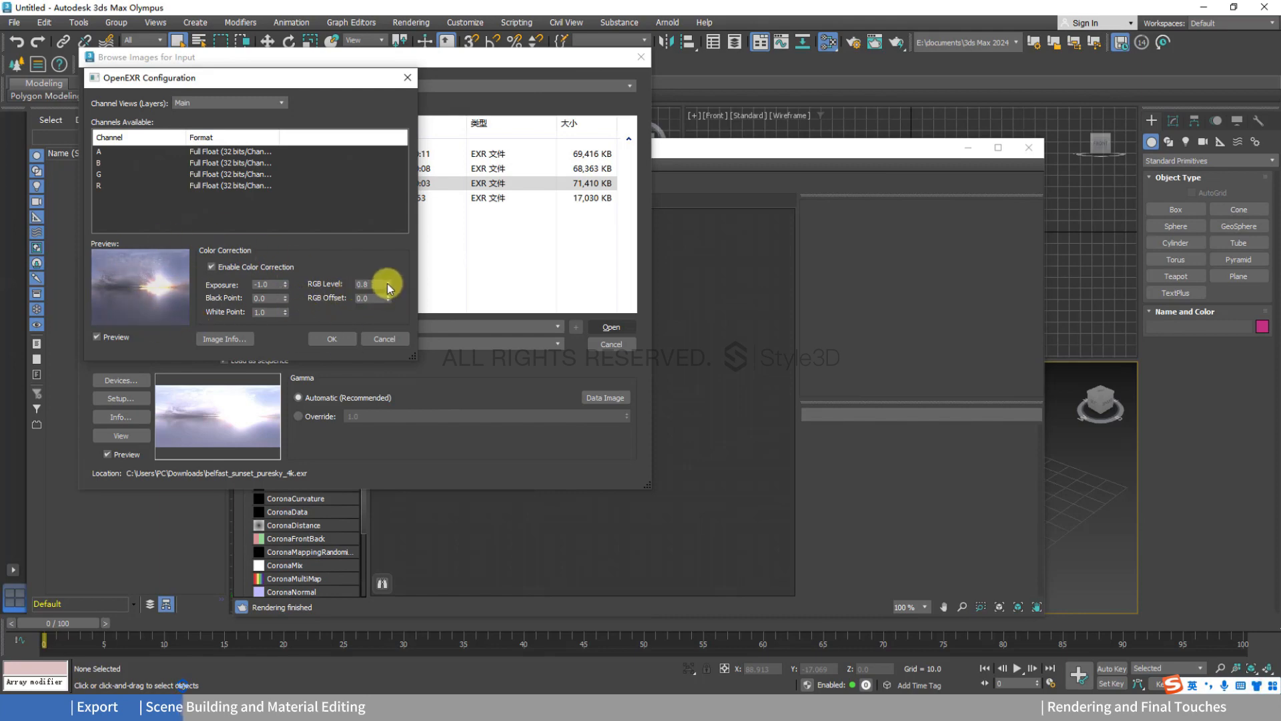
Raise the EXR image's white point slightly above 1.0, keep the black point at 0.0, and load the image into the CoronaBitmap node.
click(286, 302)
click(285, 298)
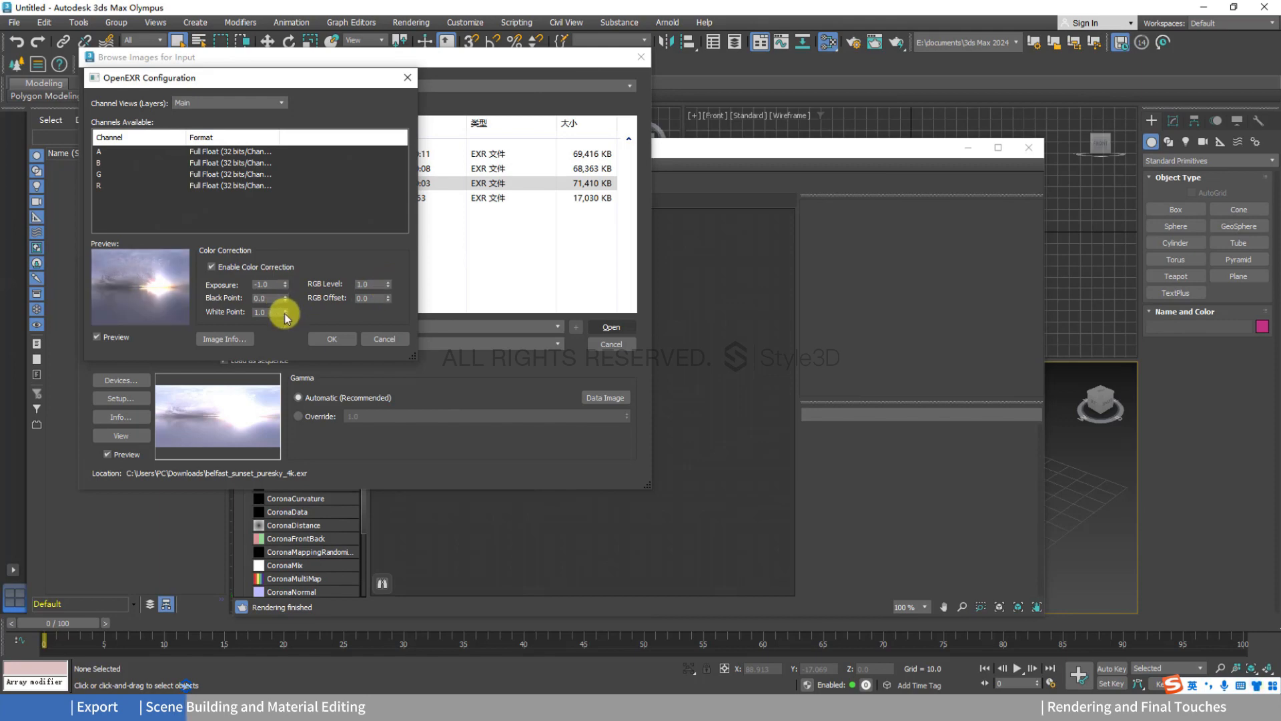
click(285, 314)
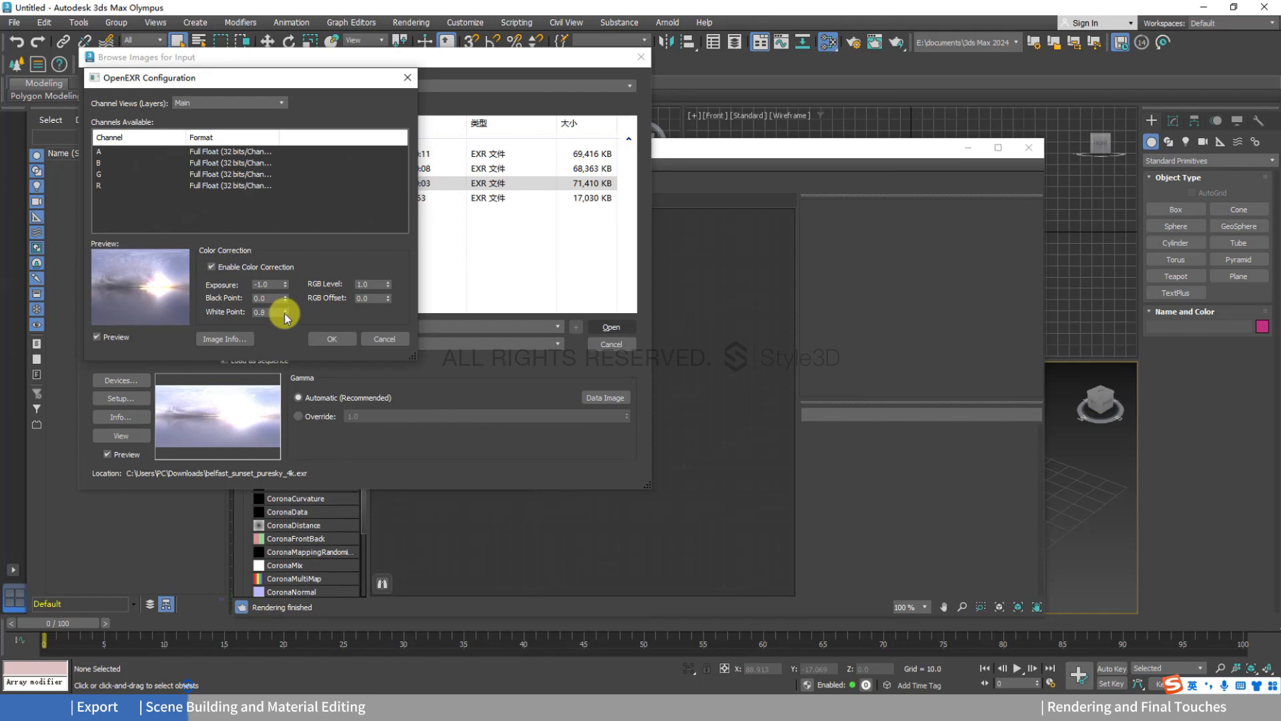
click(286, 310)
click(286, 309)
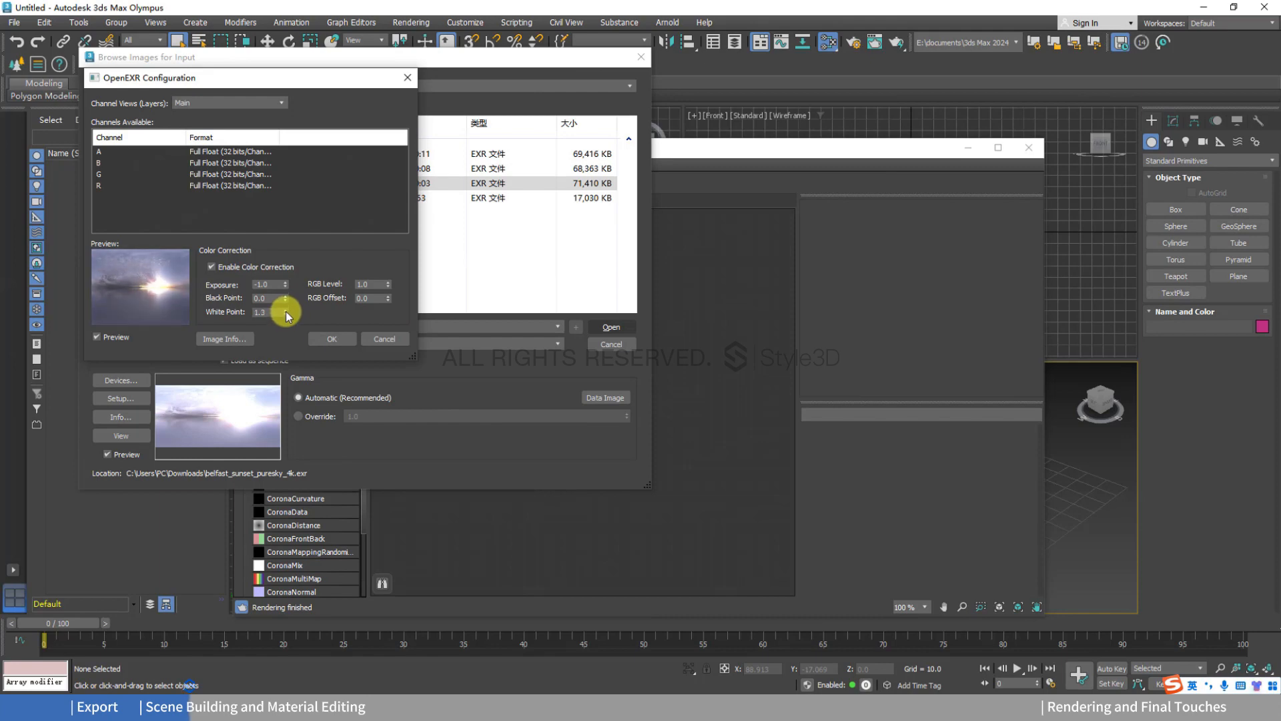
click(331, 338)
click(610, 327)
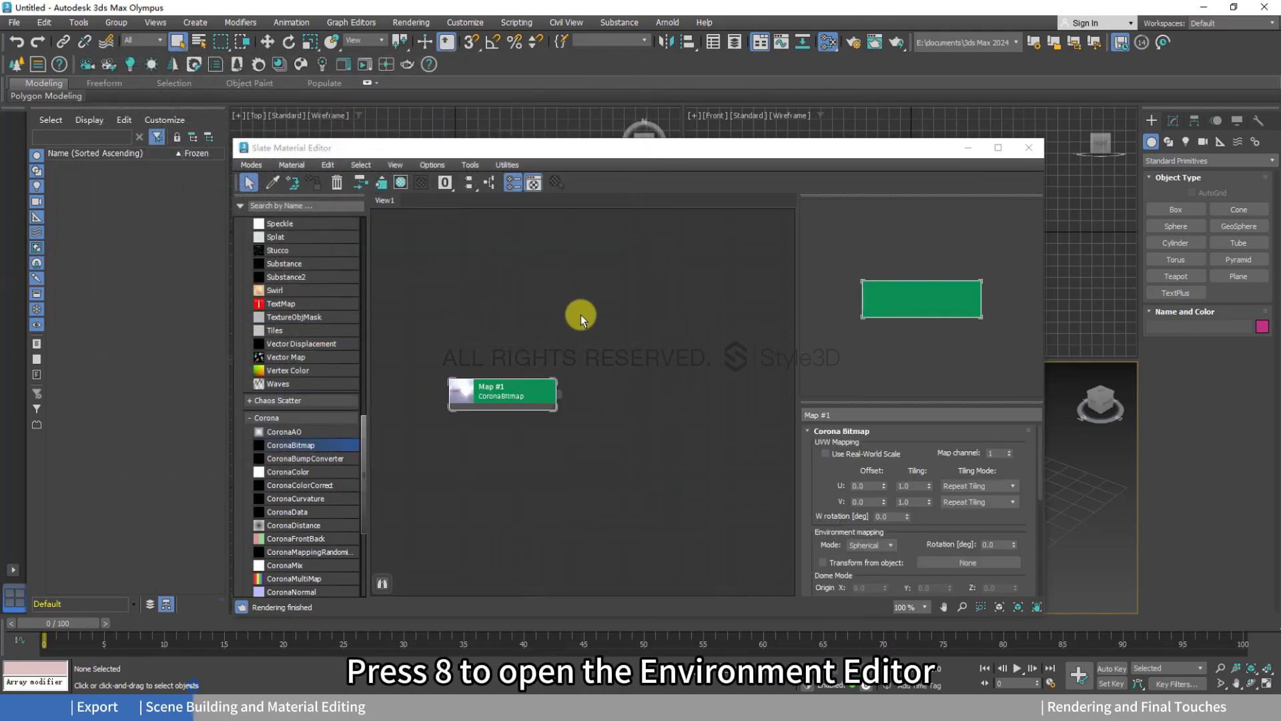
Open the Environment and Effects window and arrange it beside the Slate Material Editor so both are accessible.
drag(657, 160, 498, 122)
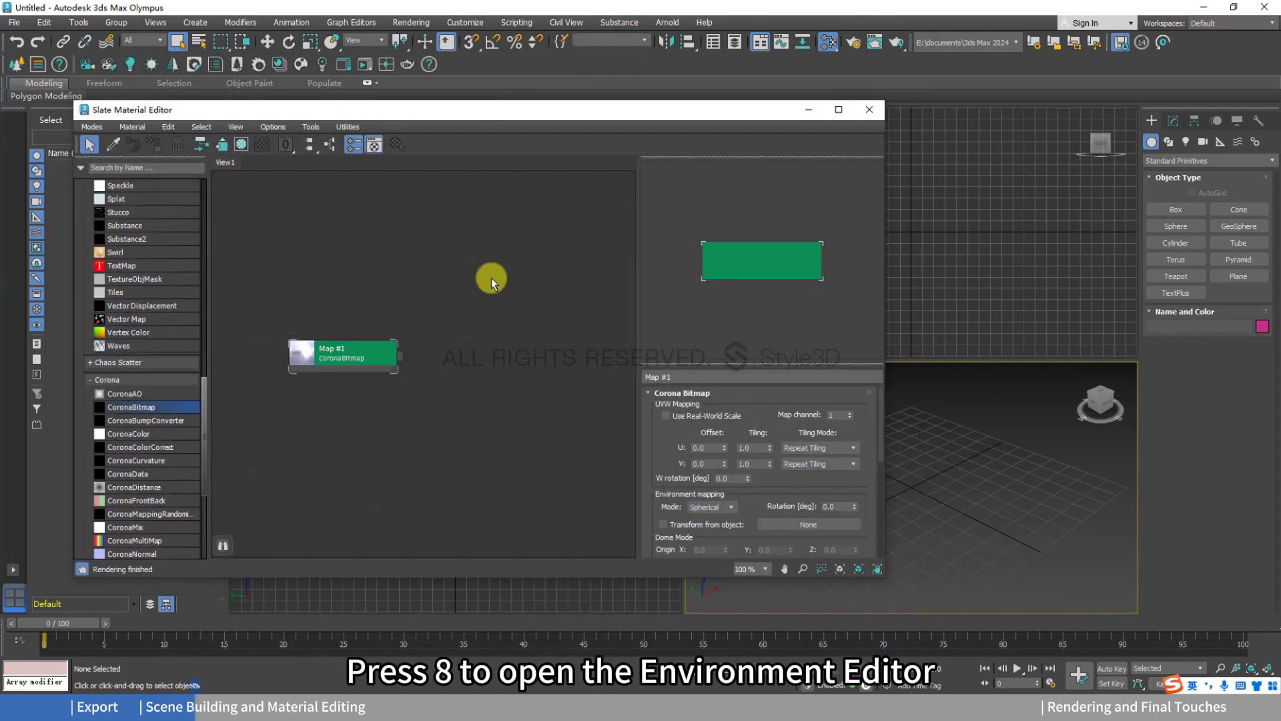
key(8)
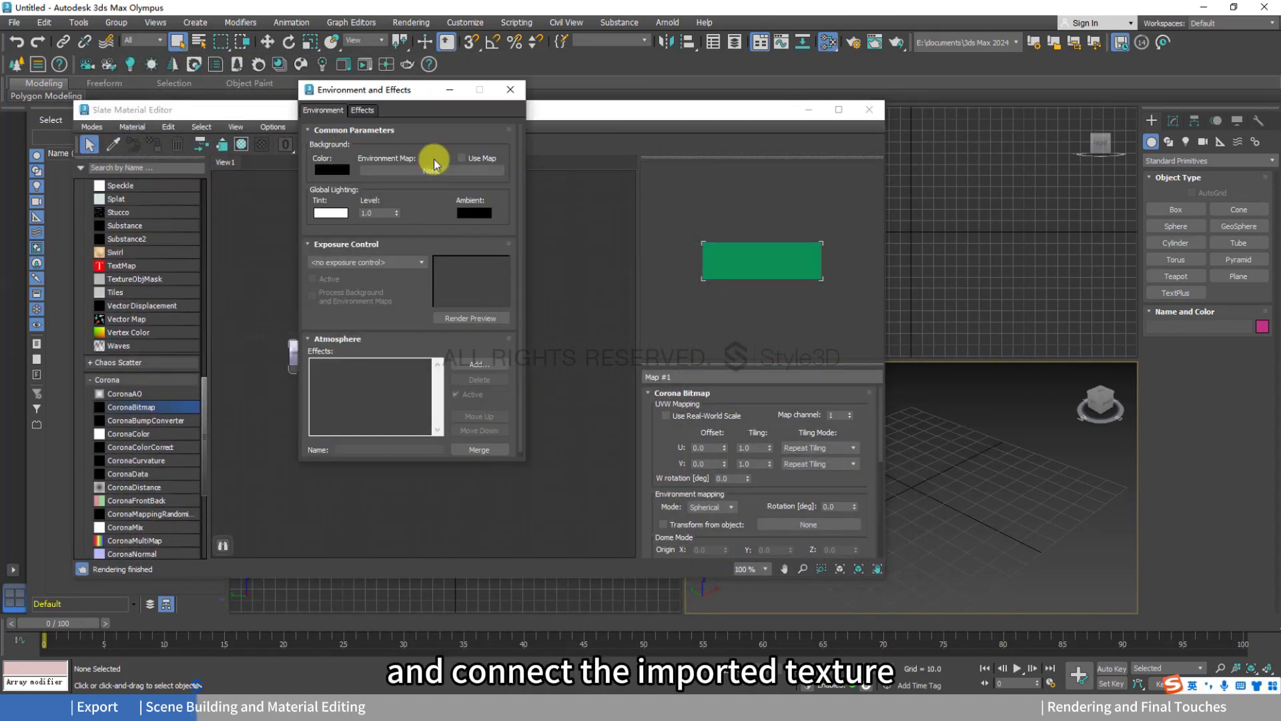
drag(408, 91, 621, 181)
key(8)
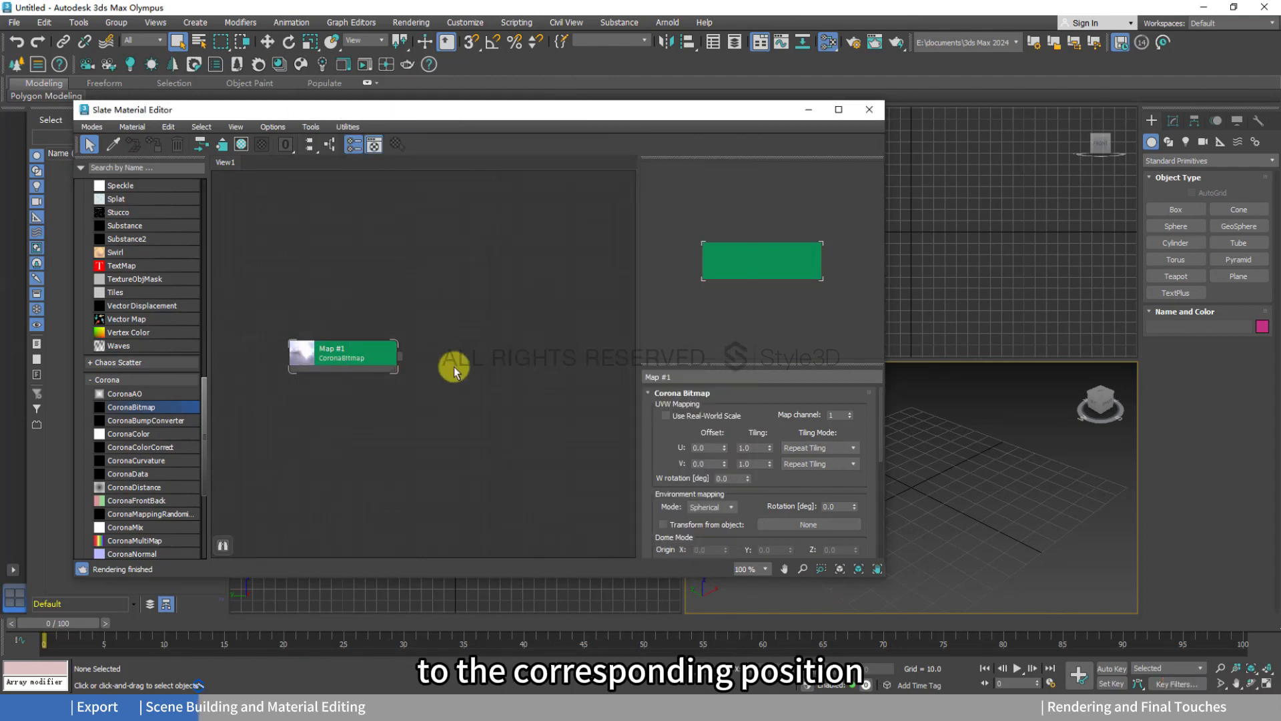
key(8)
drag(691, 124, 667, 237)
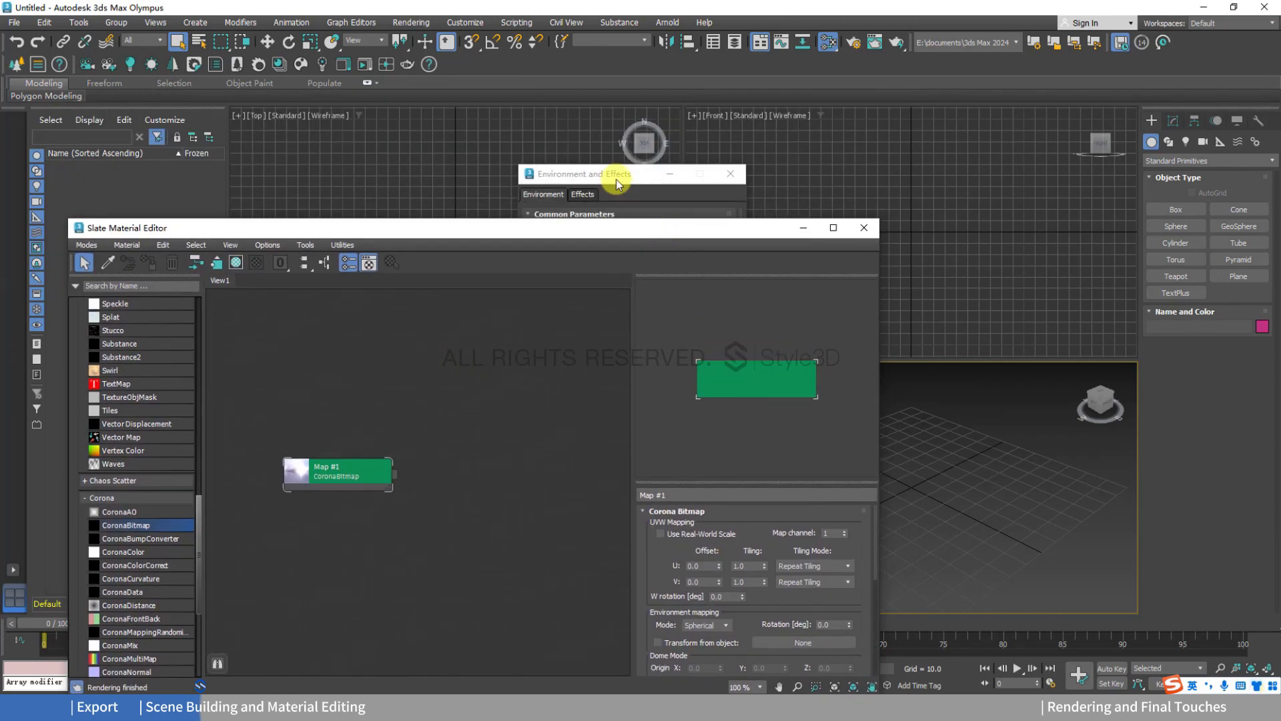
drag(616, 181, 977, 184)
drag(614, 234, 591, 126)
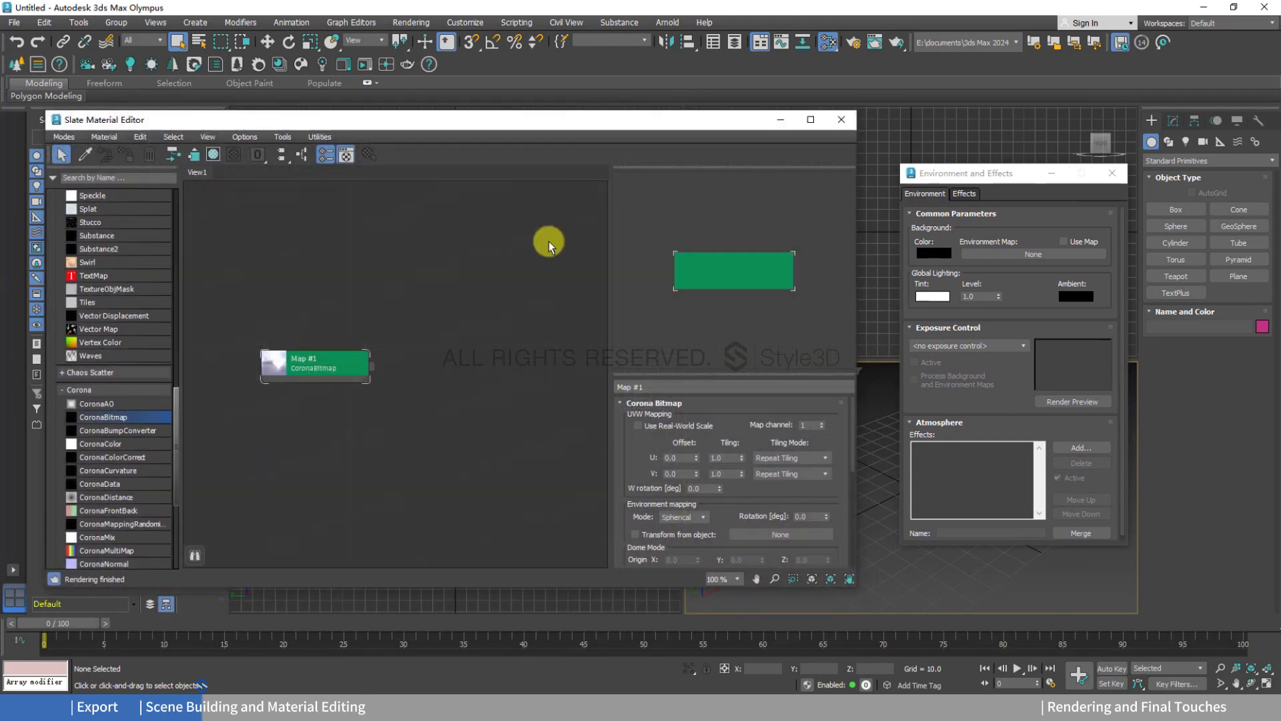
Connect the CoronaBitmap node to the Environment Map as an Instance, and close both windows to check the perspective background.
drag(372, 366, 985, 254)
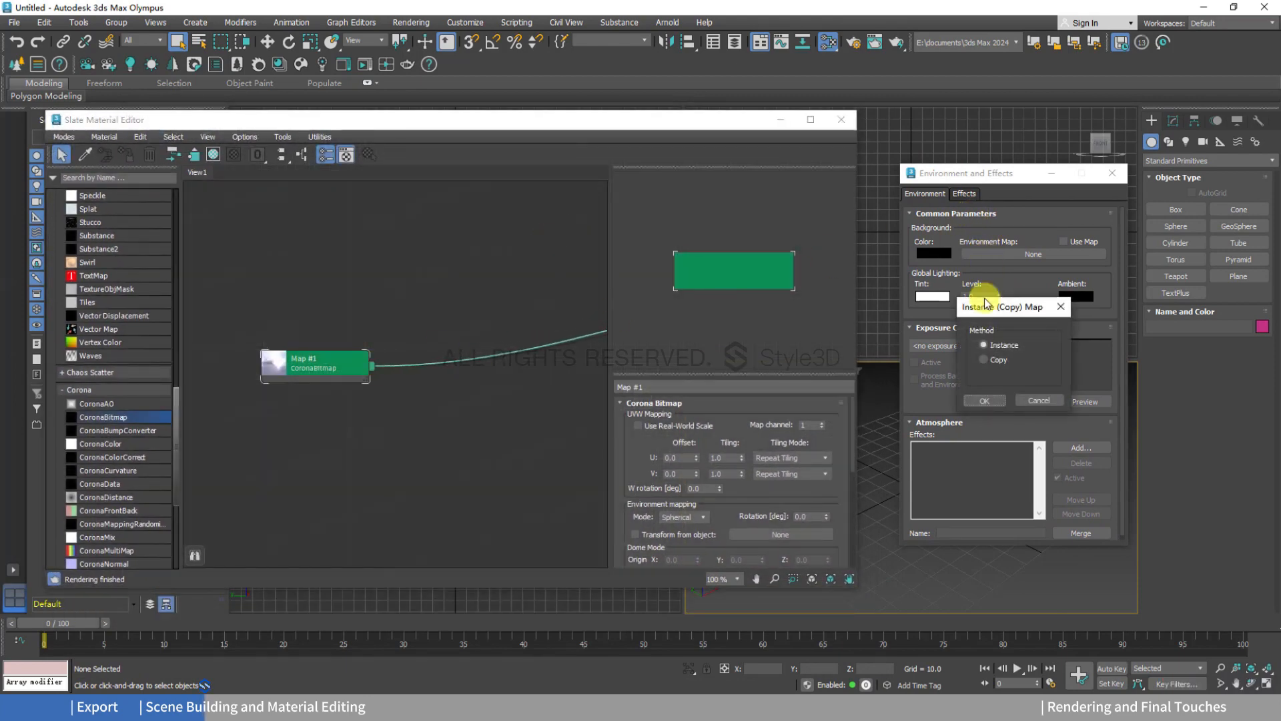
click(985, 400)
drag(1001, 182, 680, 172)
click(791, 165)
click(841, 120)
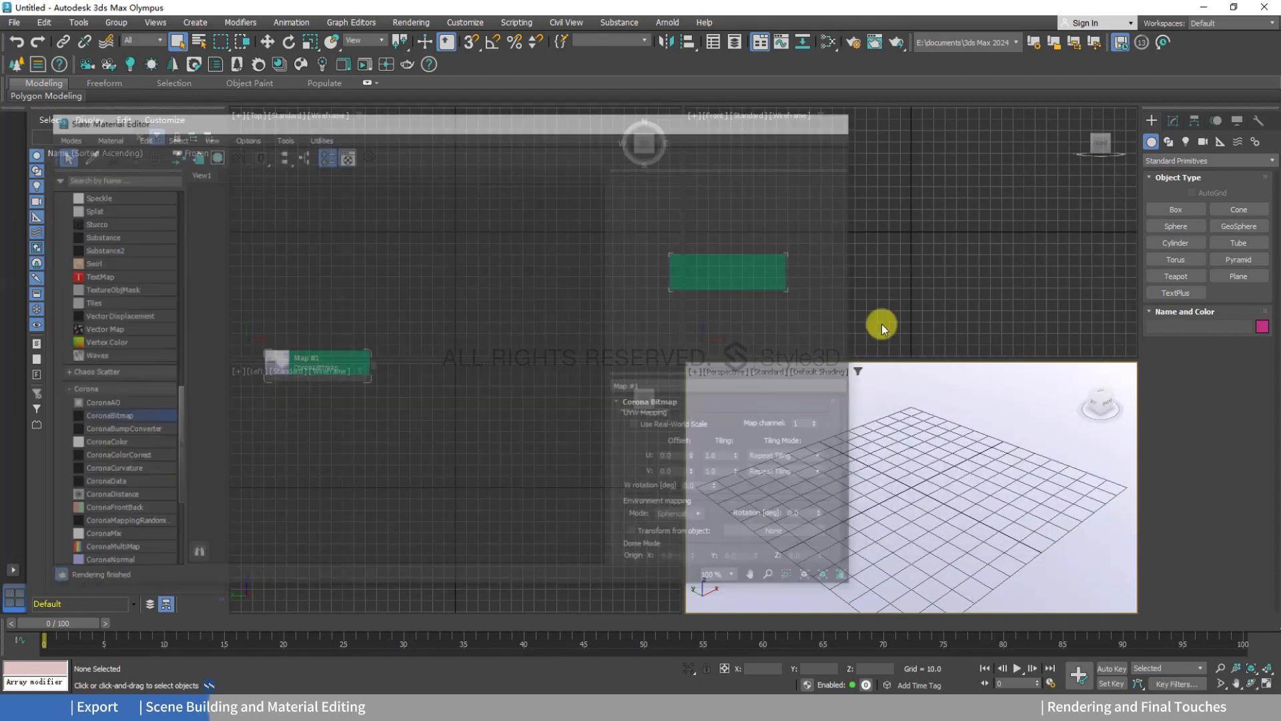
right_click(972, 432)
click(904, 407)
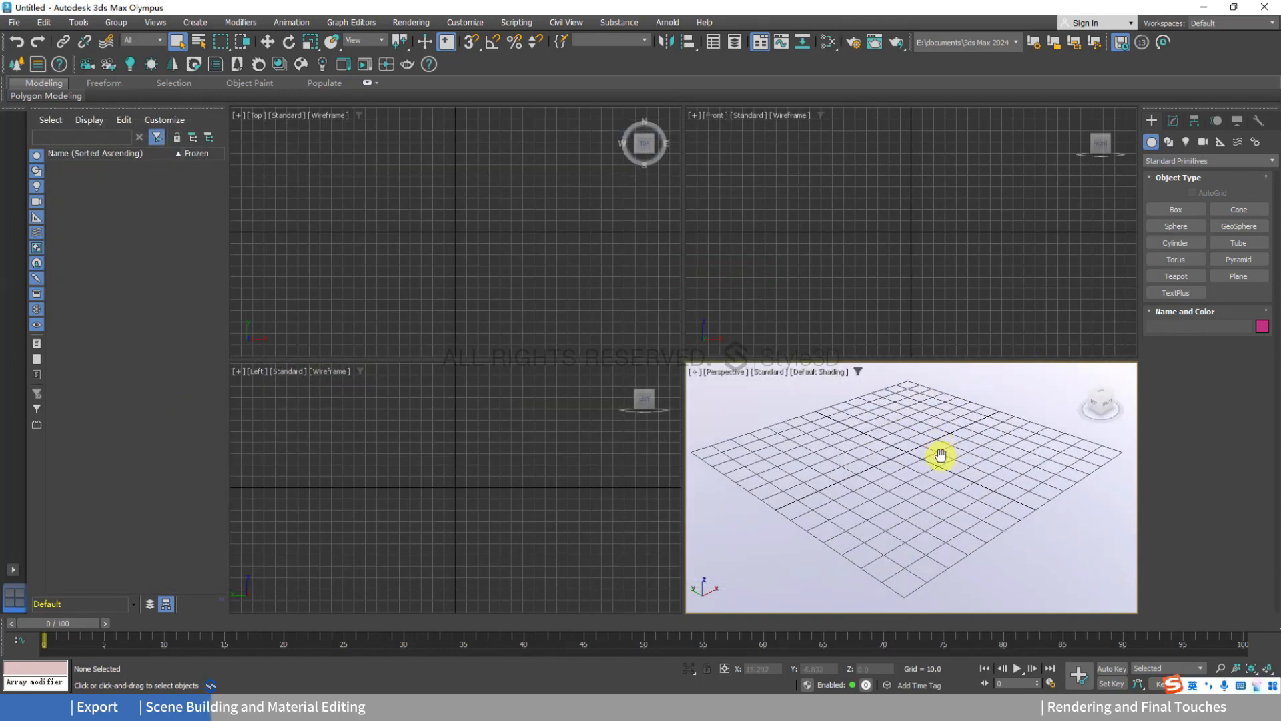
alt+middle_drag(946, 486, 1056, 484)
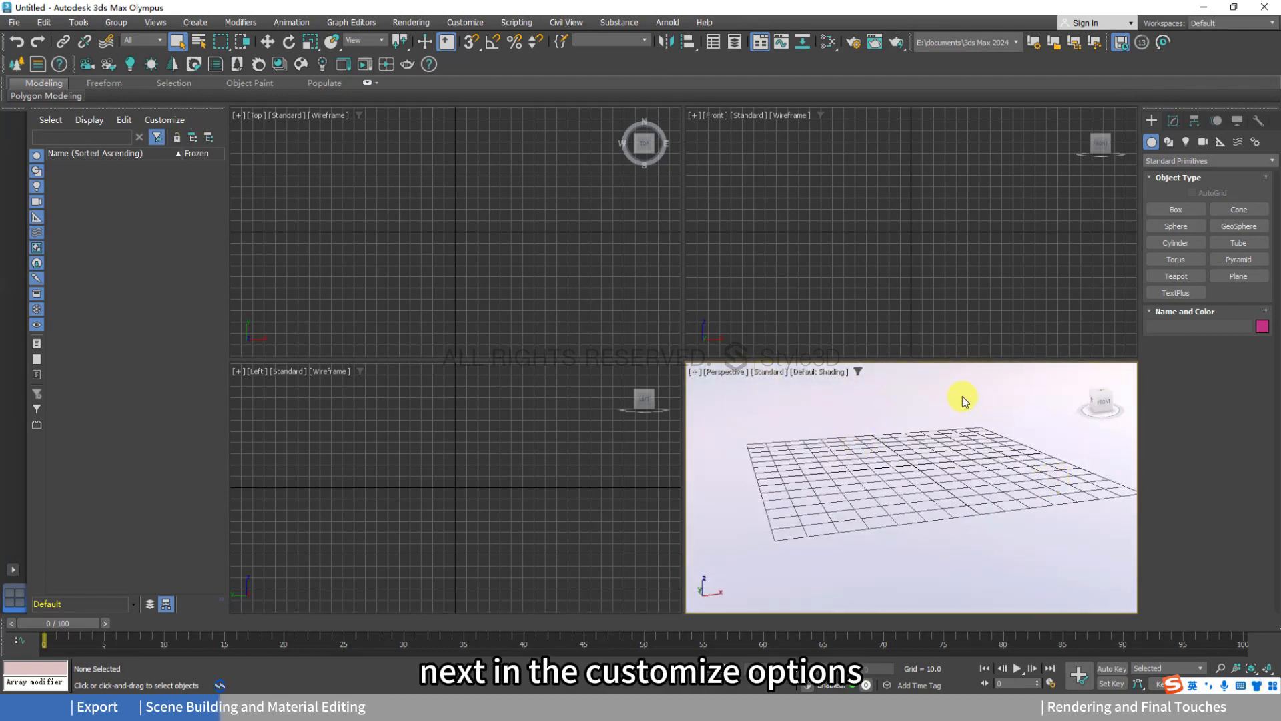
Open the units setup and set the display unit scale to metric centimeters.
click(465, 22)
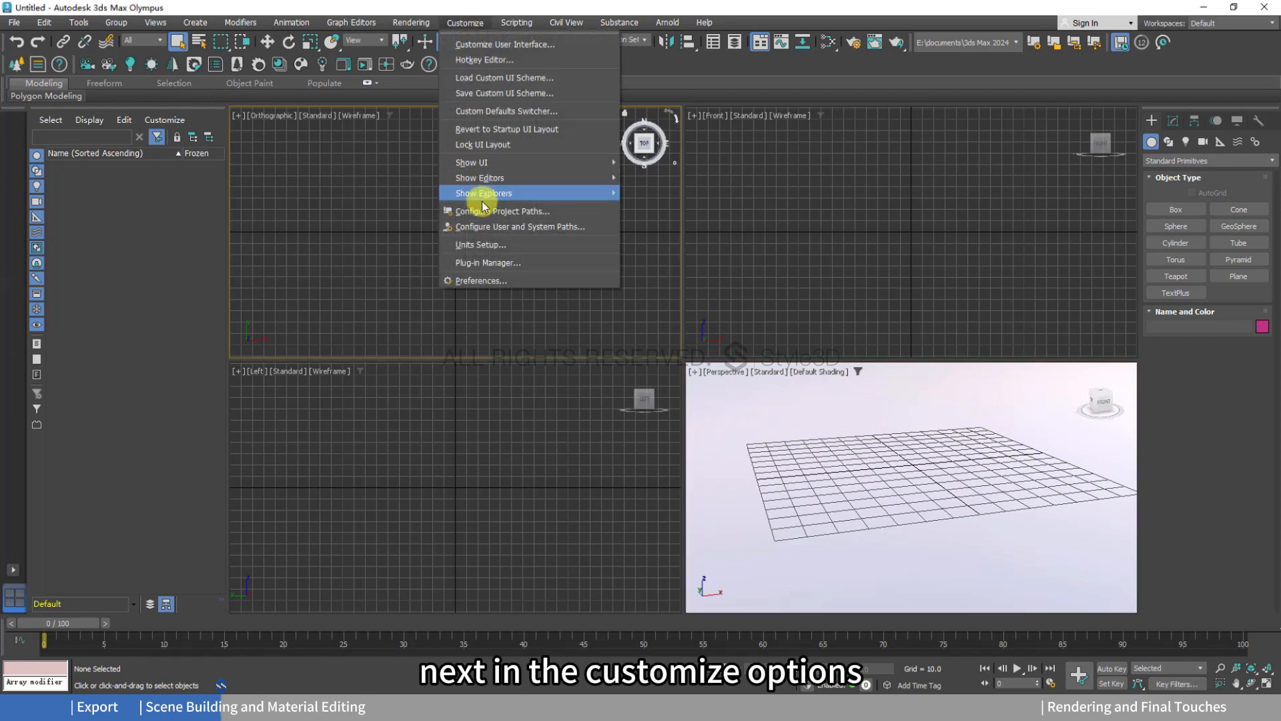
click(489, 246)
drag(611, 220, 582, 200)
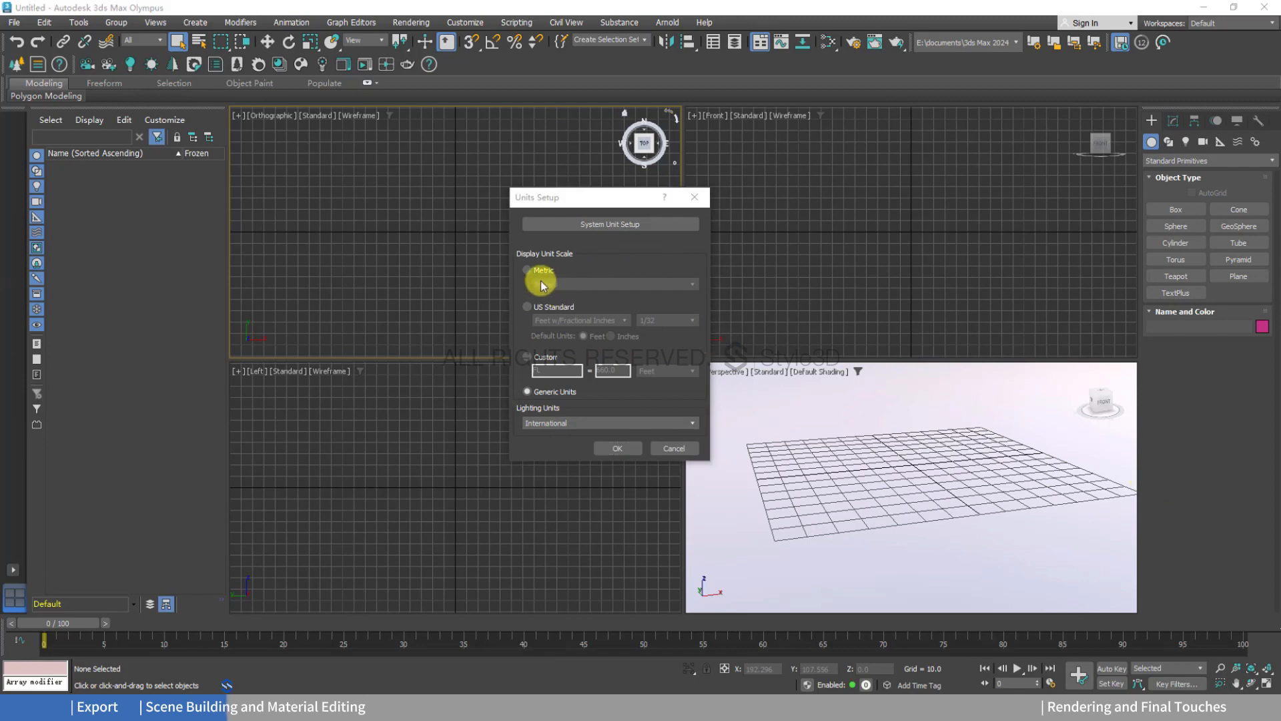
click(527, 271)
click(575, 285)
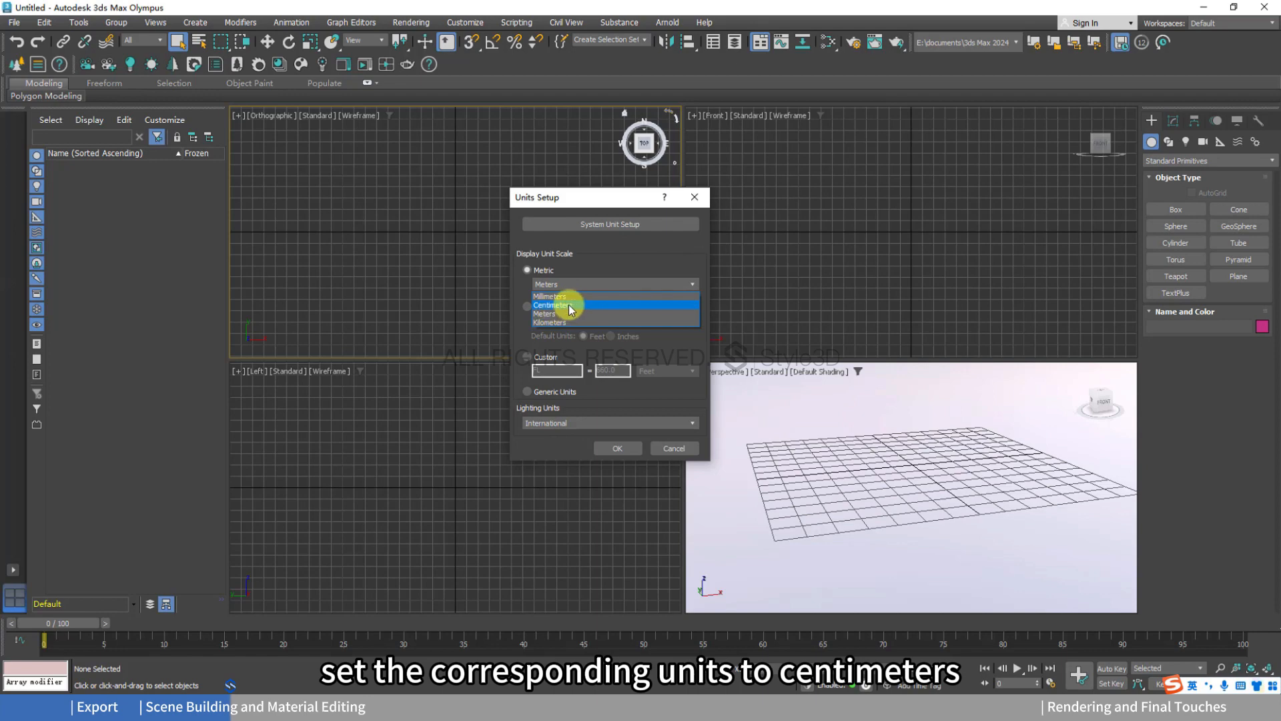
click(571, 306)
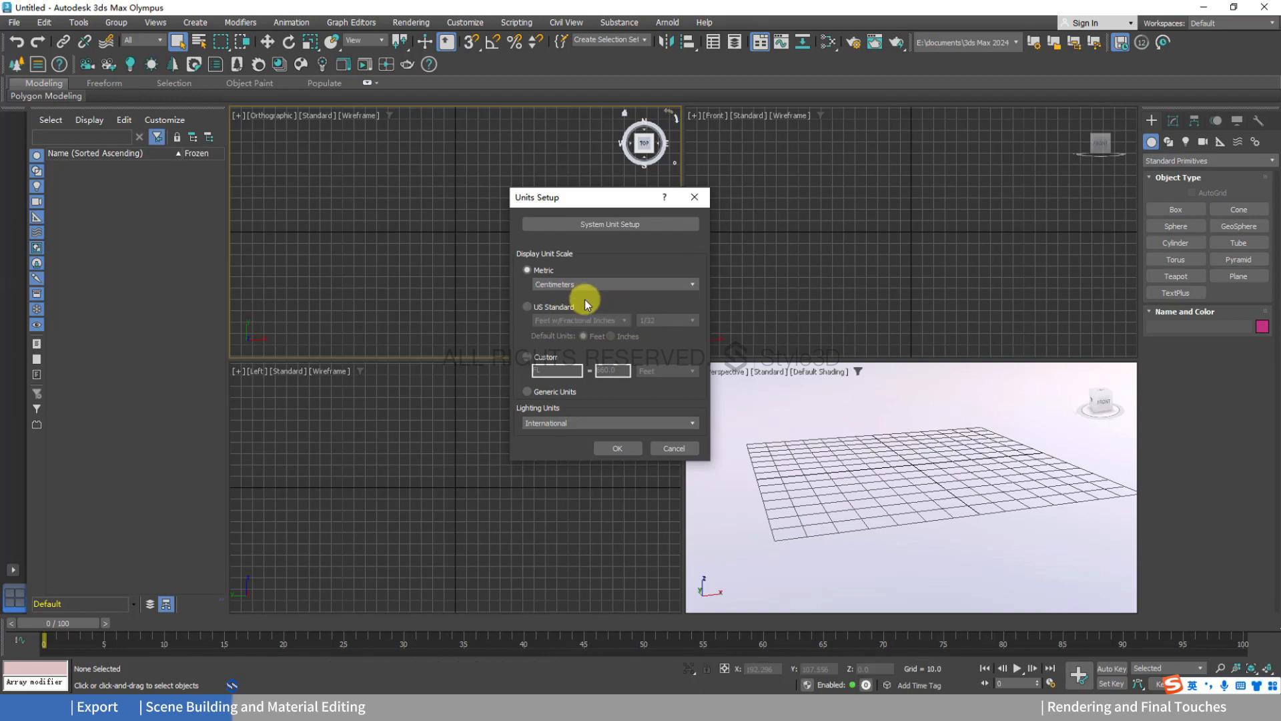
Set the system unit scale to 1 unit = 1.0 centimeters and apply the units setup.
click(611, 224)
click(647, 287)
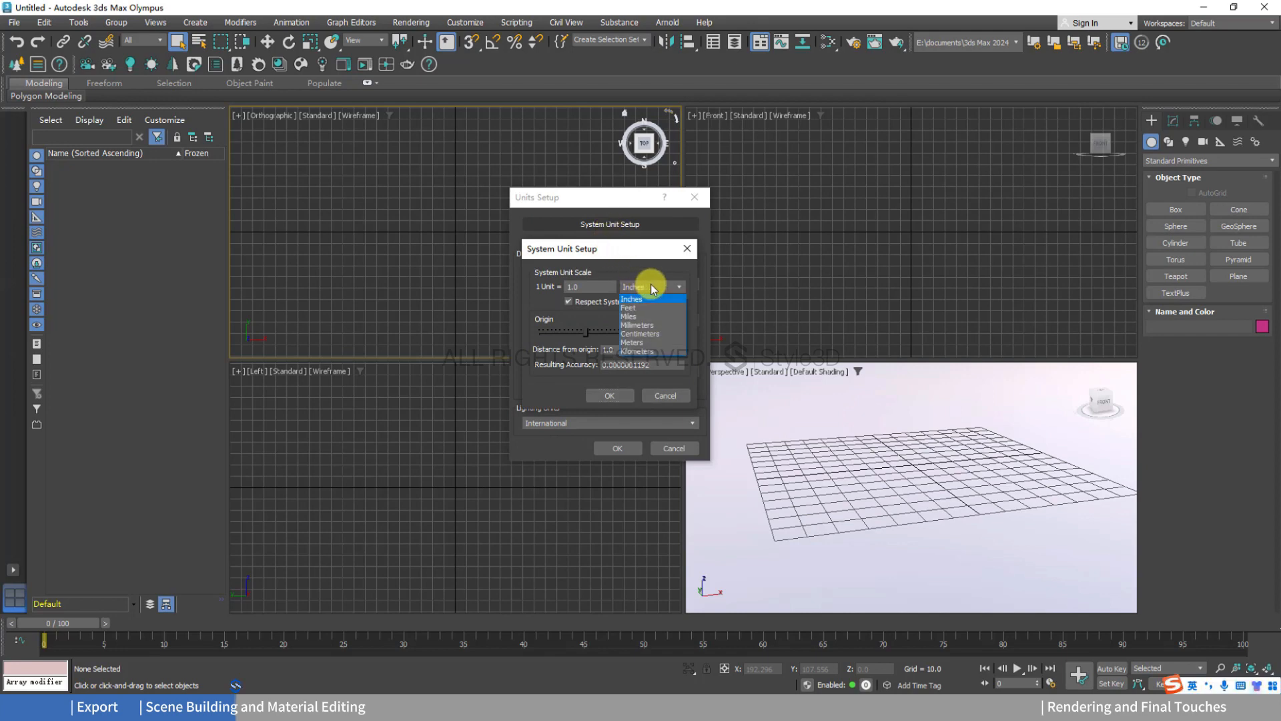
click(650, 334)
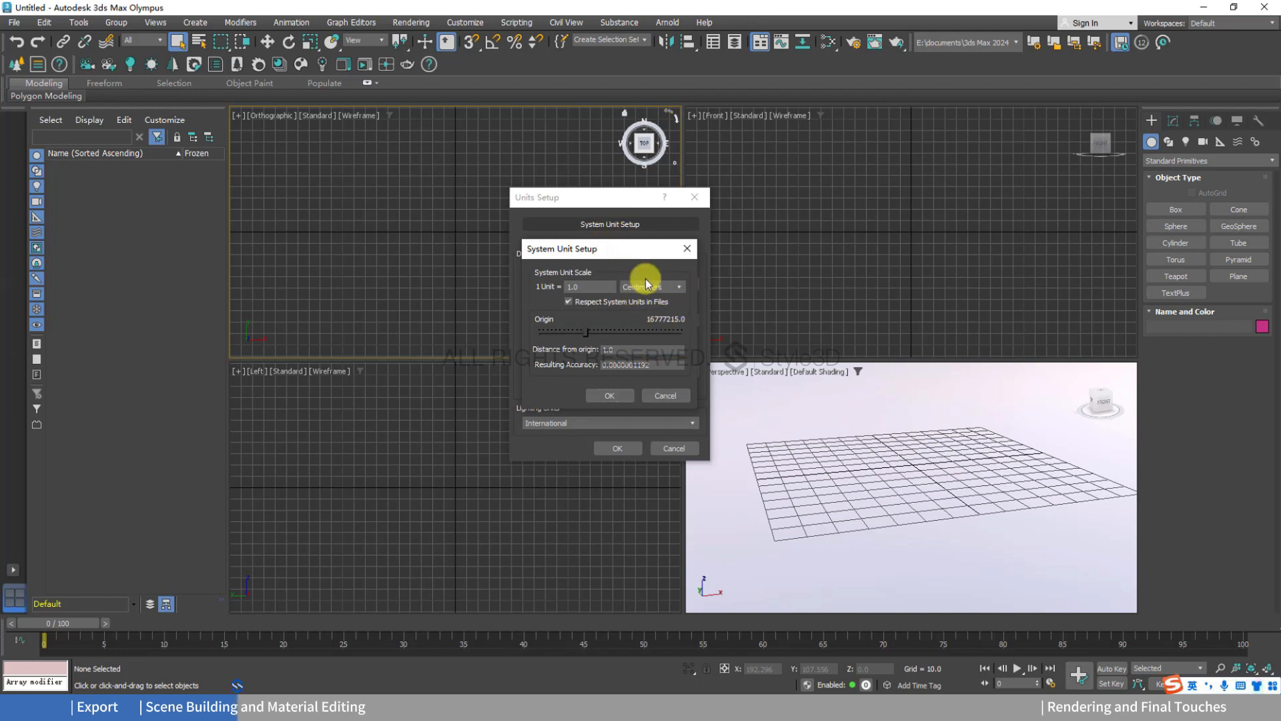
click(620, 395)
click(619, 447)
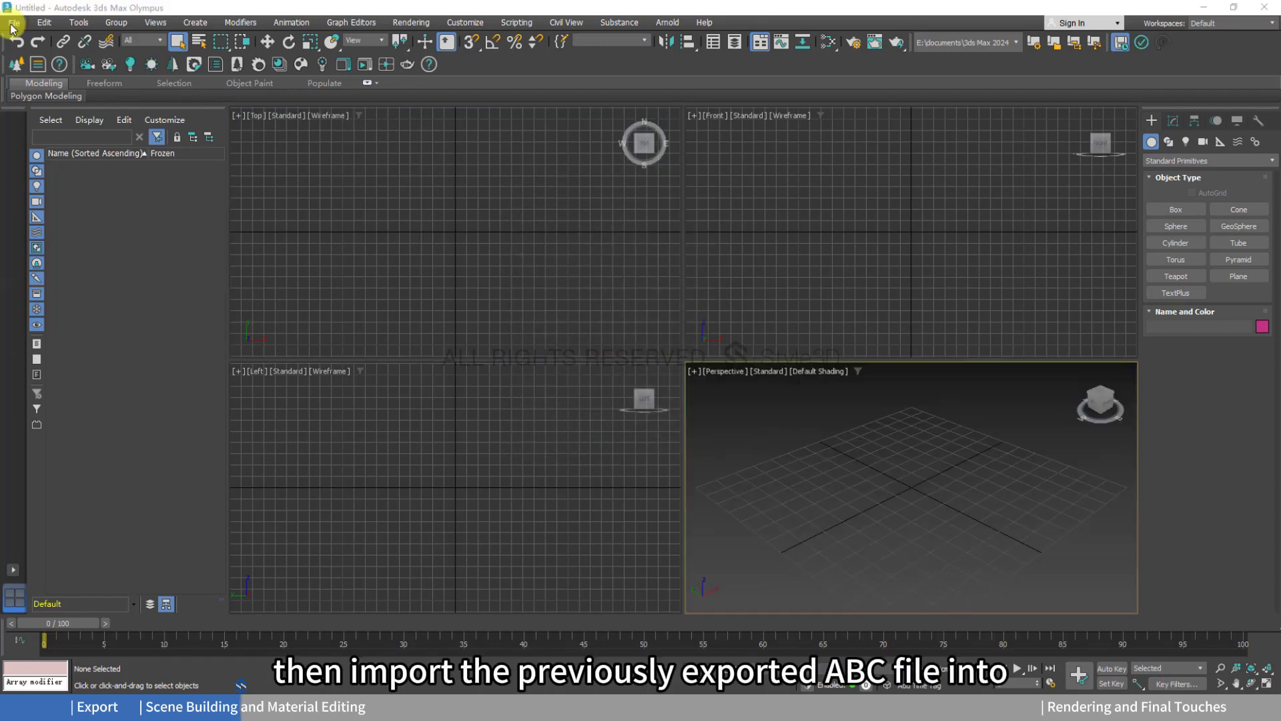
Import the Alembic file Yoga-look-01.abc with the Y-up coordinate system and the preset import options.
click(14, 22)
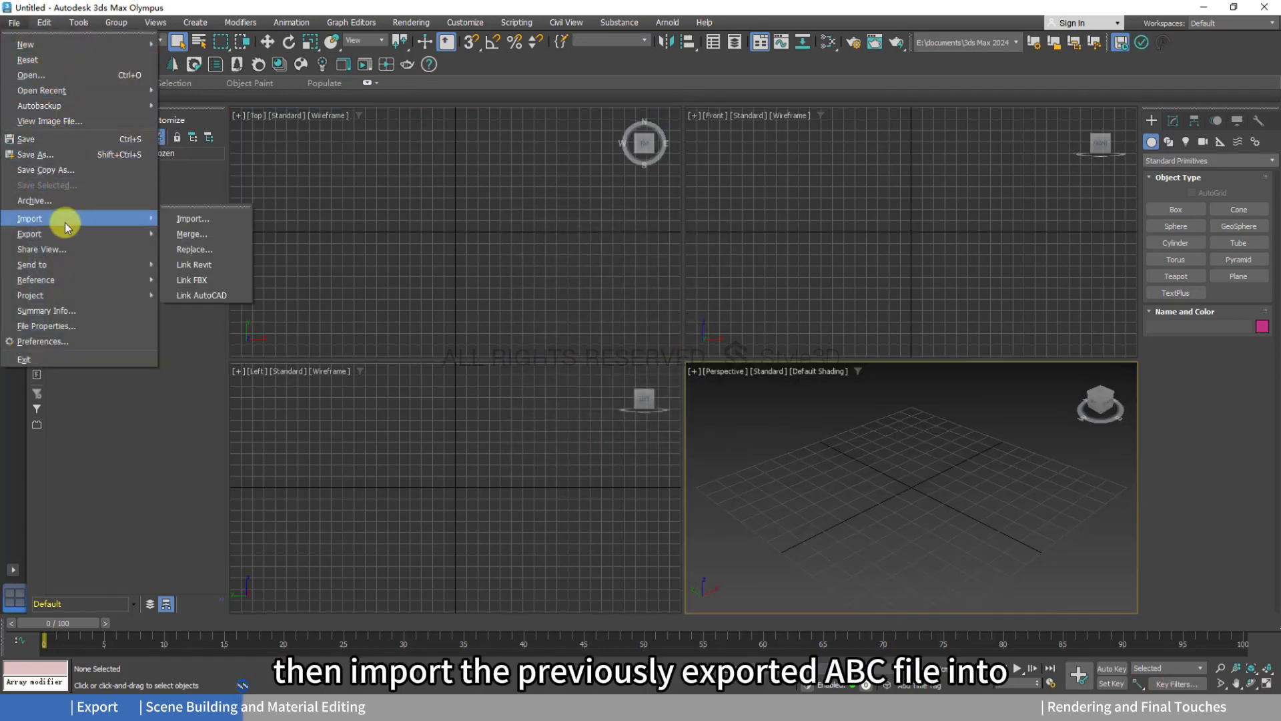
click(202, 219)
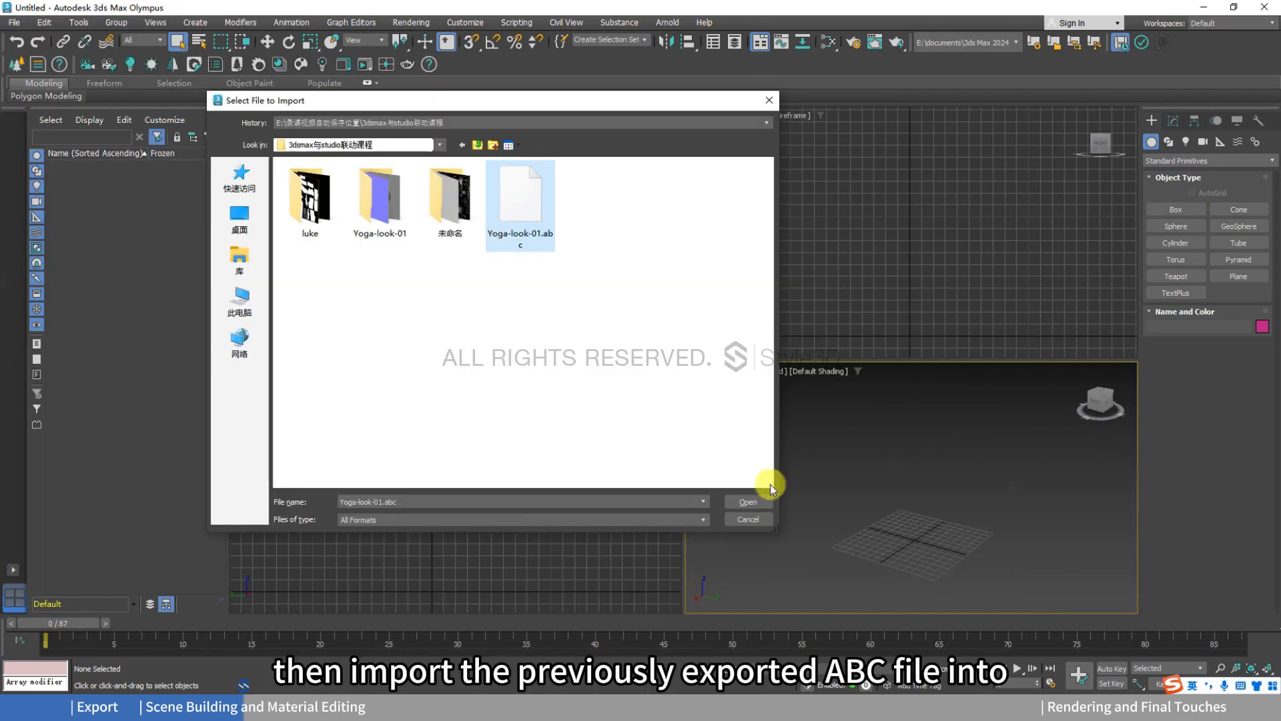
click(748, 502)
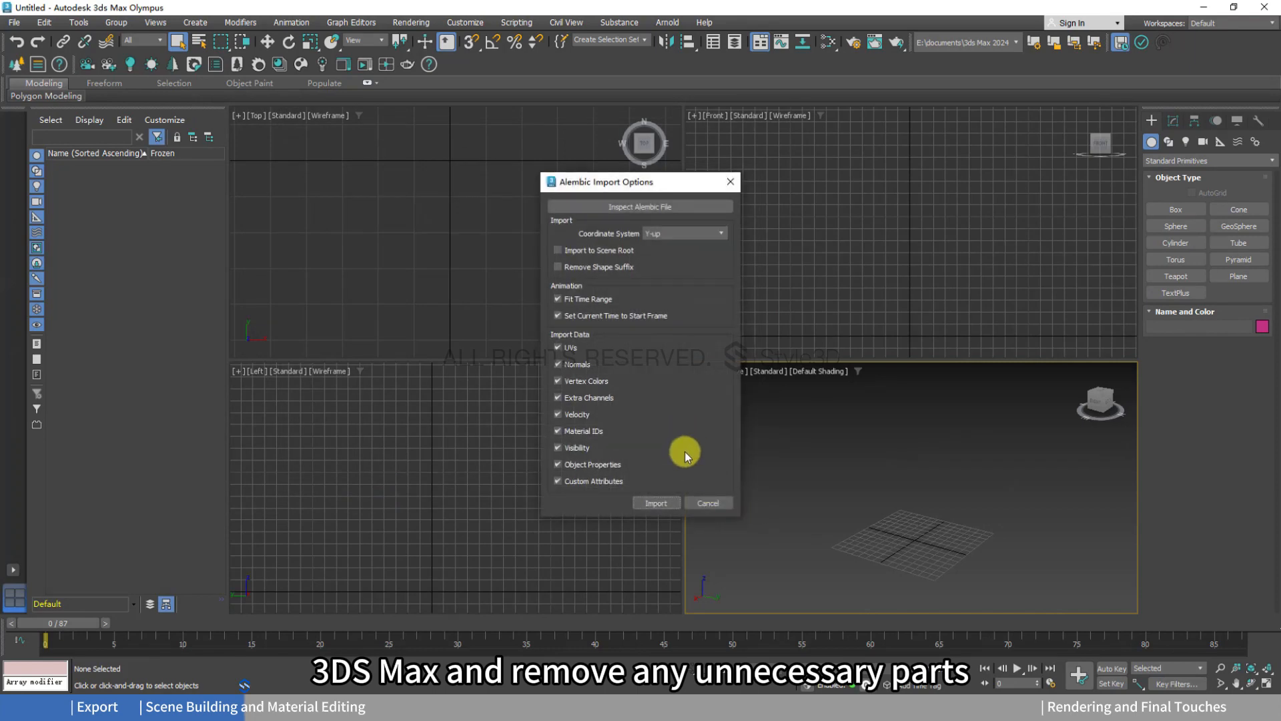
click(656, 503)
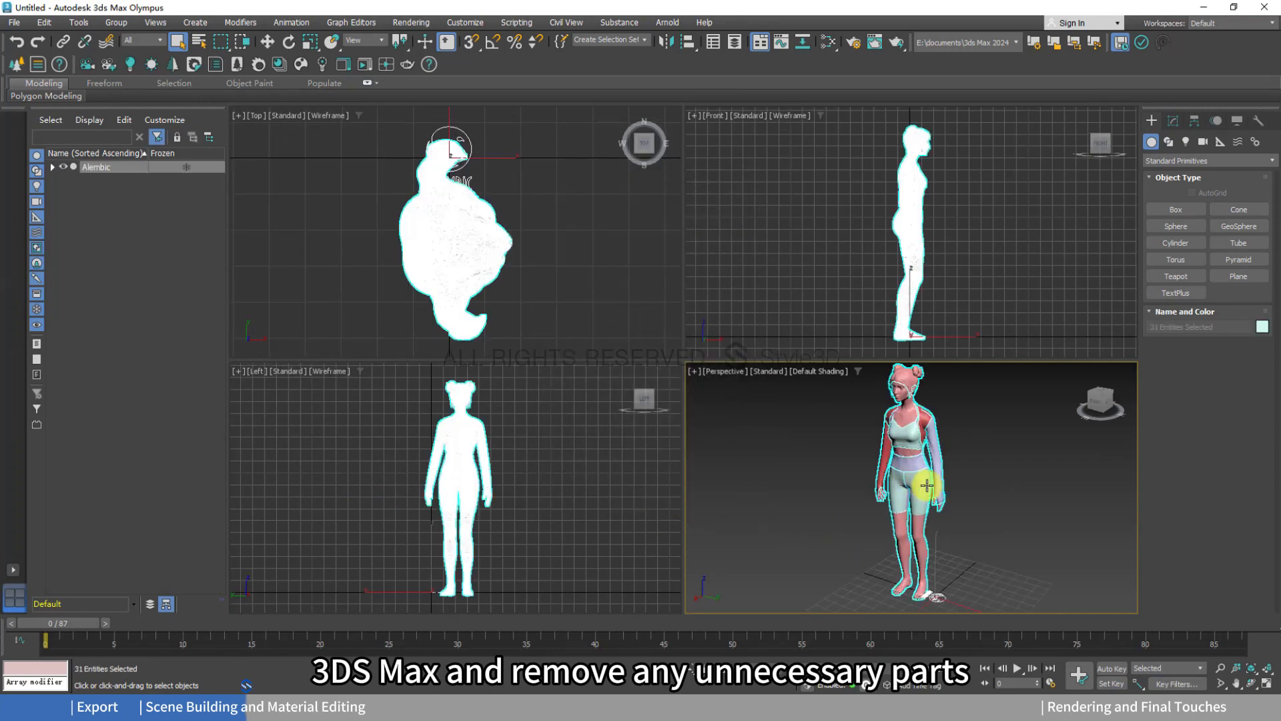
Delete the Alembic helper icon on the ground beside the avatar's feet.
scroll(982, 475, down, 5)
click(972, 478)
scroll(964, 494, up, 6)
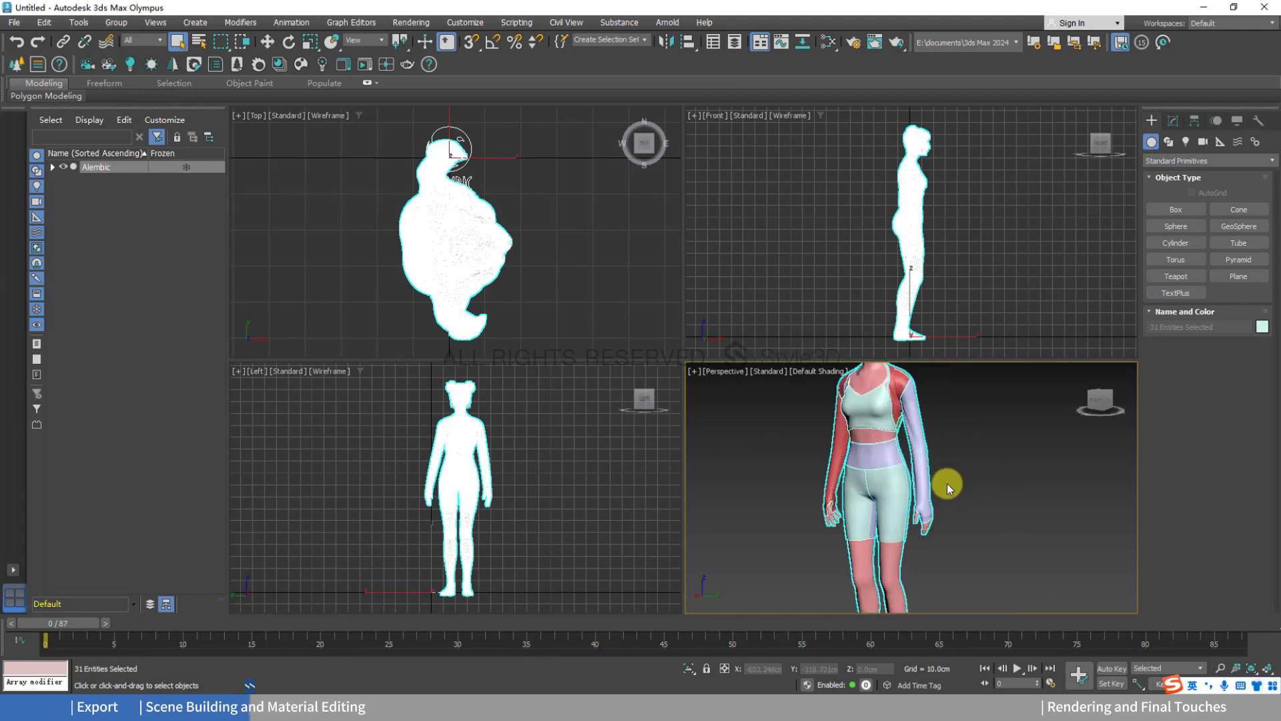
middle_drag(935, 523, 924, 507)
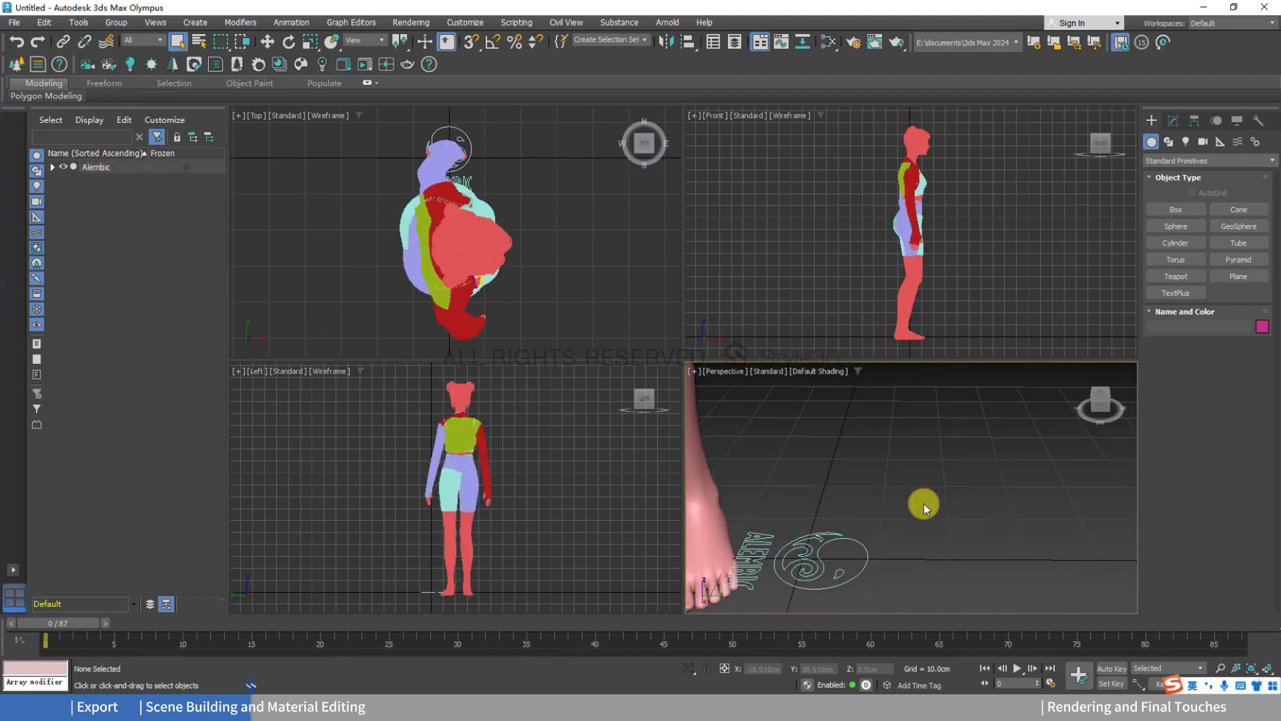
click(828, 548)
key(Delete)
Collapse the ClothPiece and SkinnedMesh hierarchies and scrub the timeline to check the imported animation.
scroll(866, 506, down, 8)
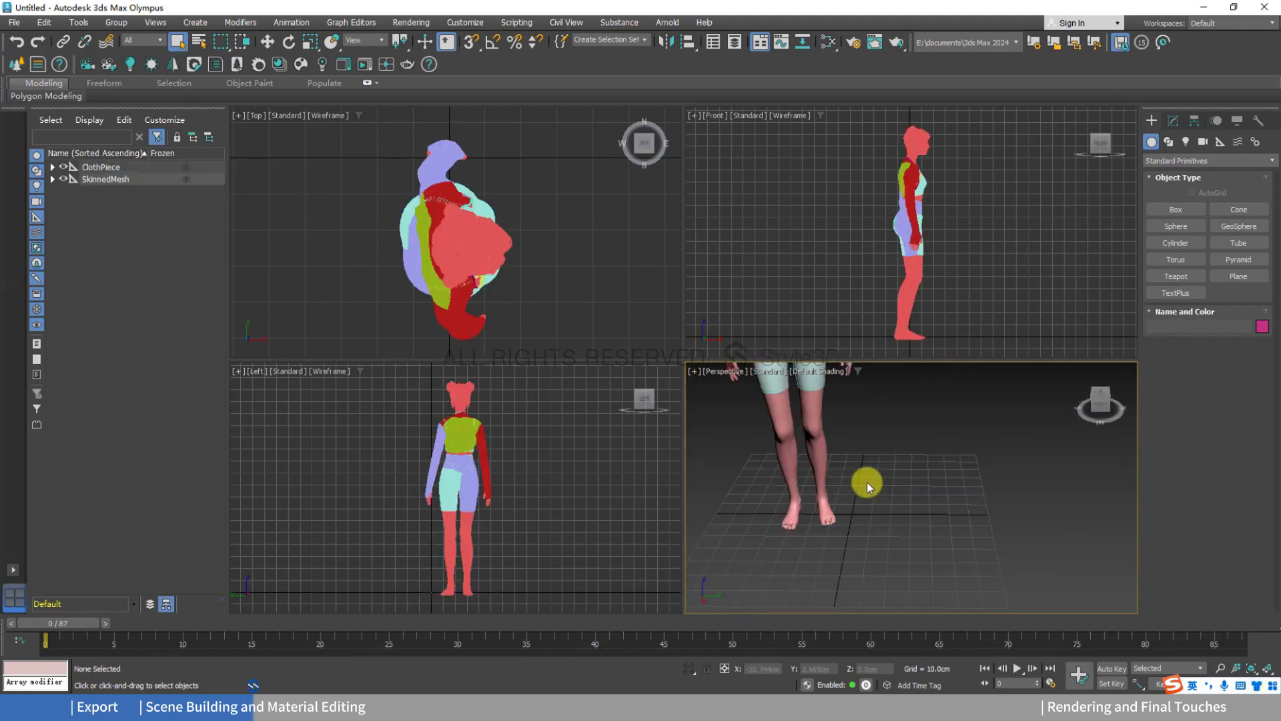
middle_drag(910, 434, 915, 468)
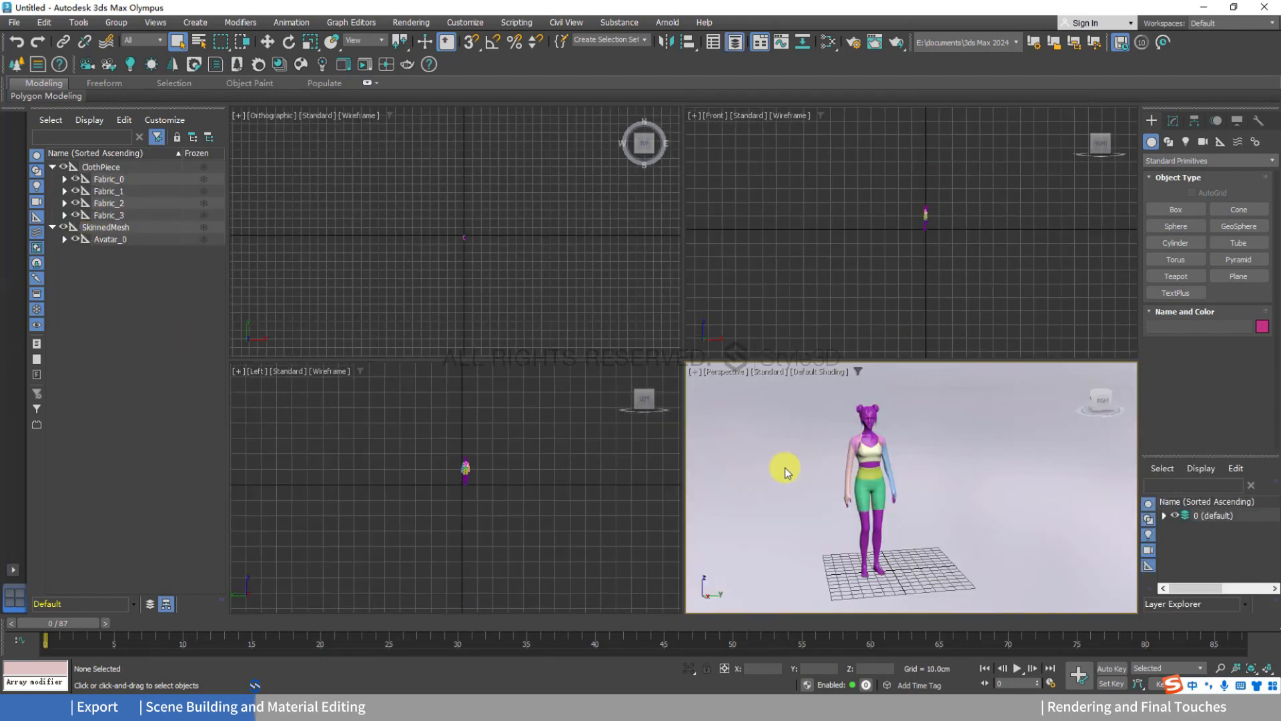
drag(835, 434, 783, 375)
click(819, 476)
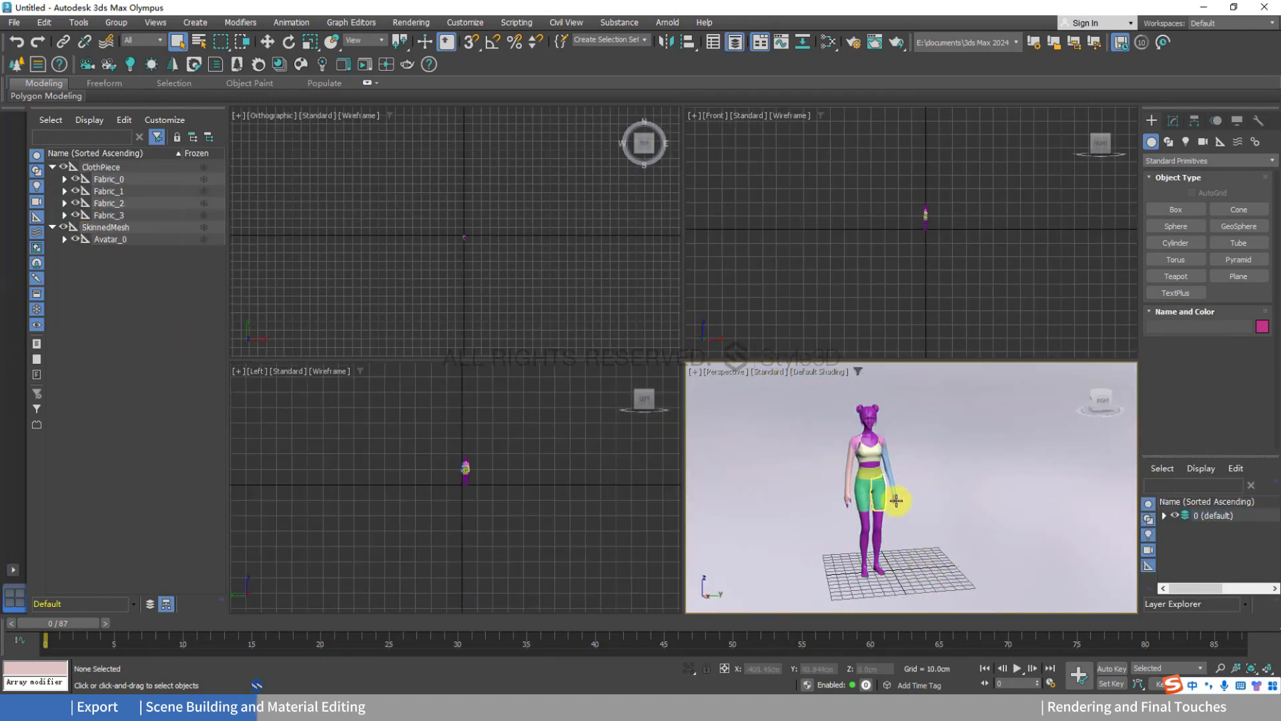
click(53, 167)
click(52, 179)
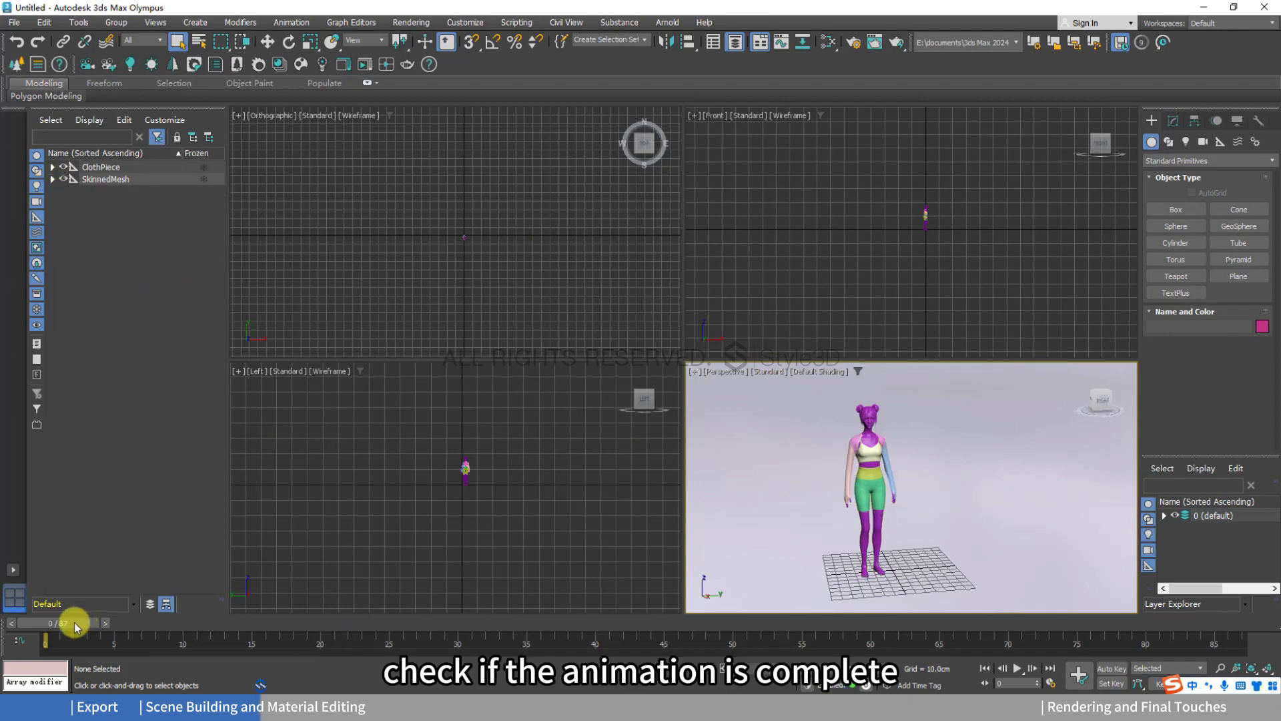
mouse_move(76, 625)
mouse_down()
mouse_move(1135, 626)
mouse_move(773, 616)
mouse_move(58, 624)
mouse_up()
scroll(988, 484, down, 3)
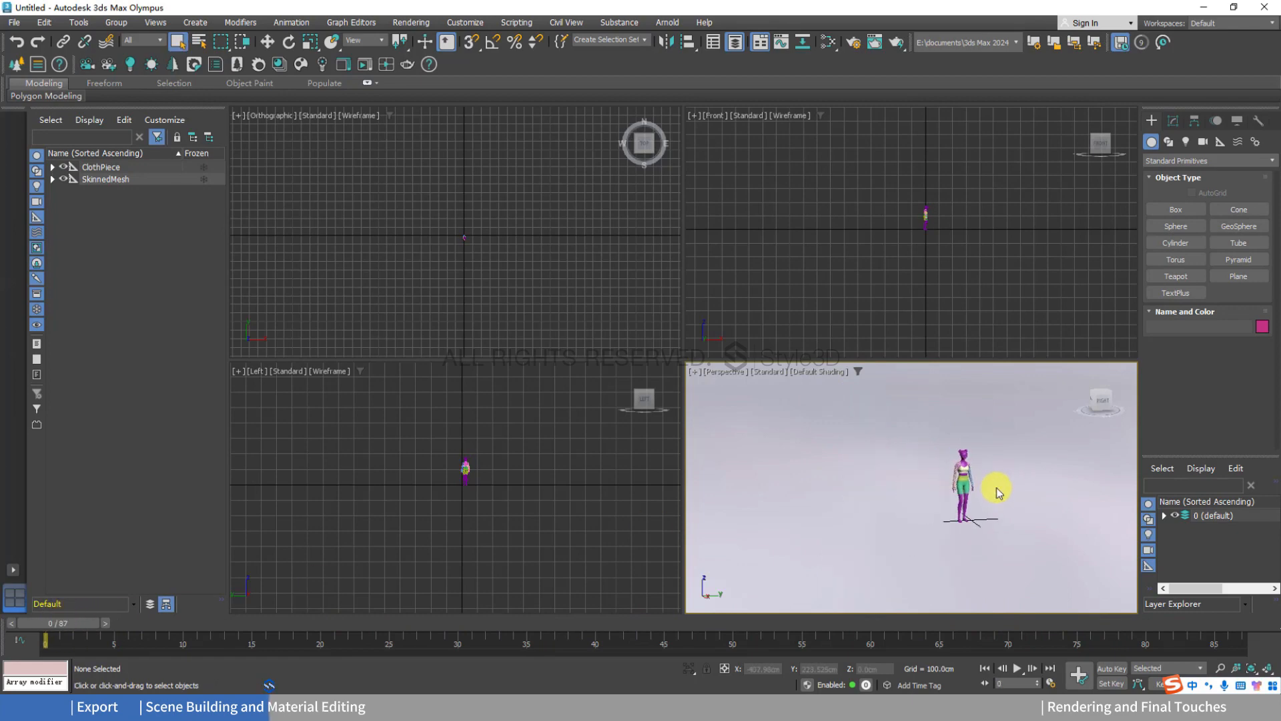
scroll(998, 492, up, 3)
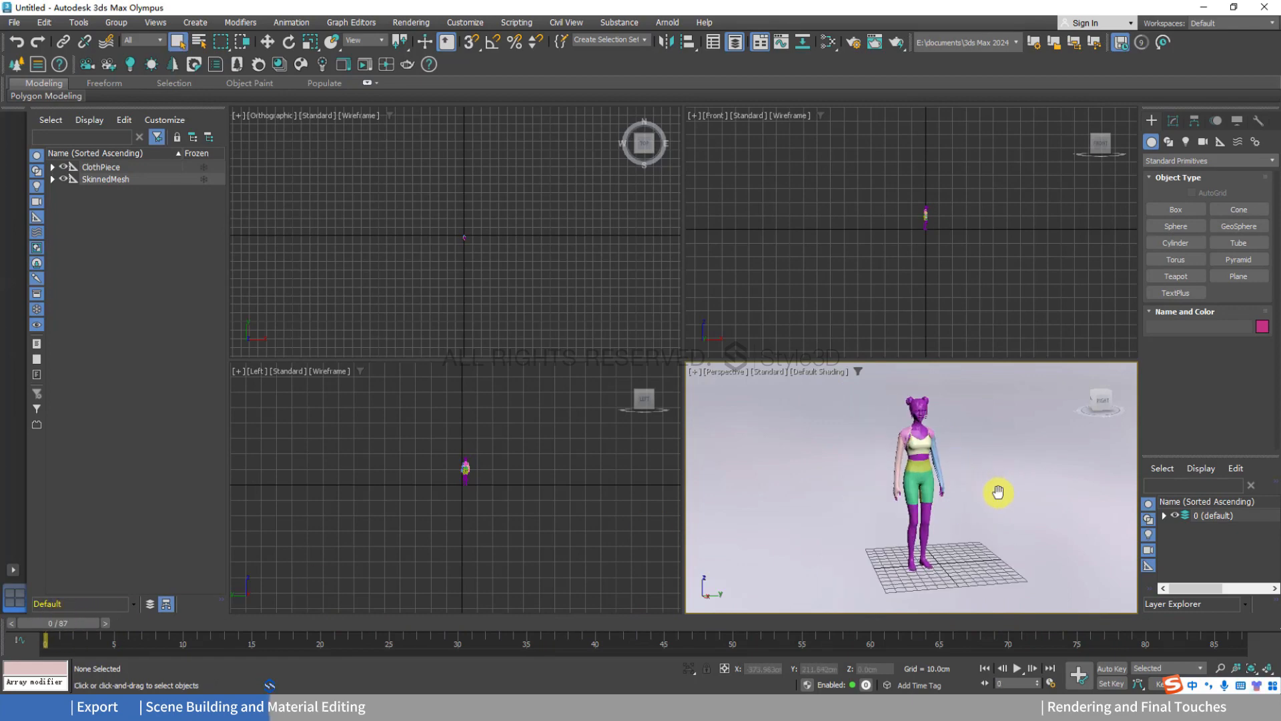
Import the Yoga-look-01 OBJ with all its objects, Prop1 to Prop16, and inspect the terrain around the avatar.
click(13, 22)
mouse_move(66, 215)
click(251, 220)
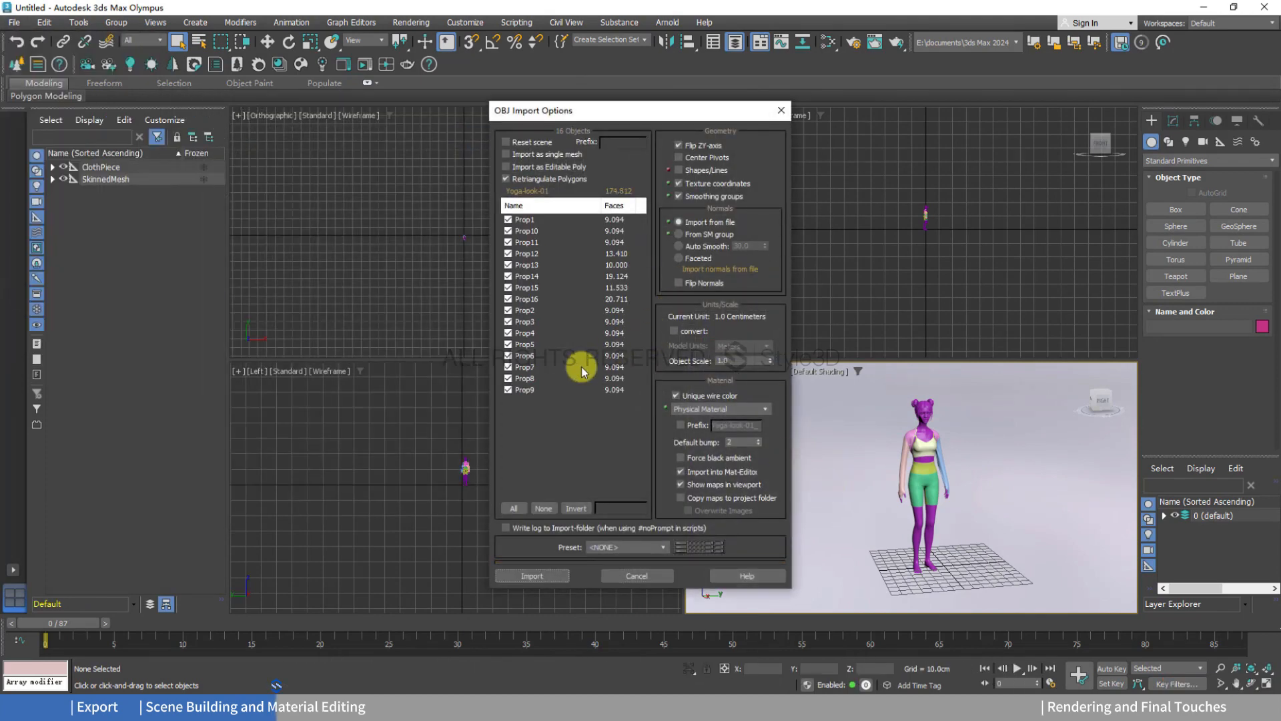
click(531, 576)
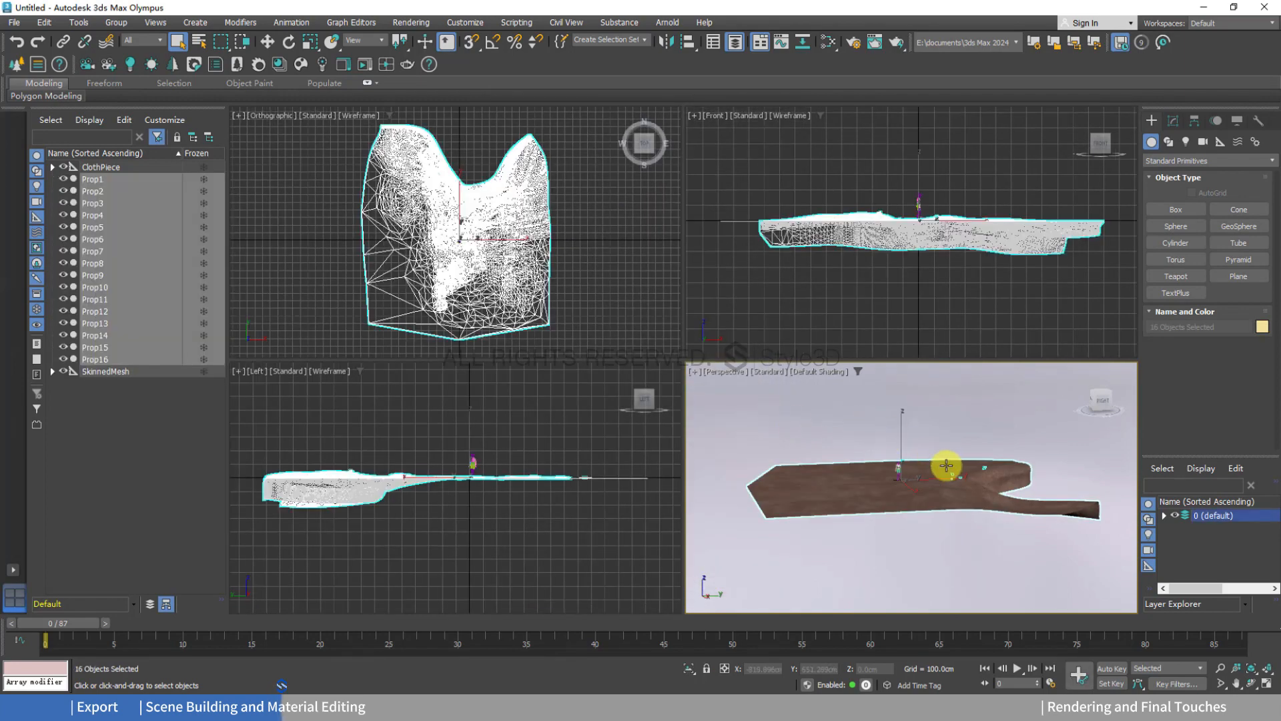
scroll(946, 465, up, 10)
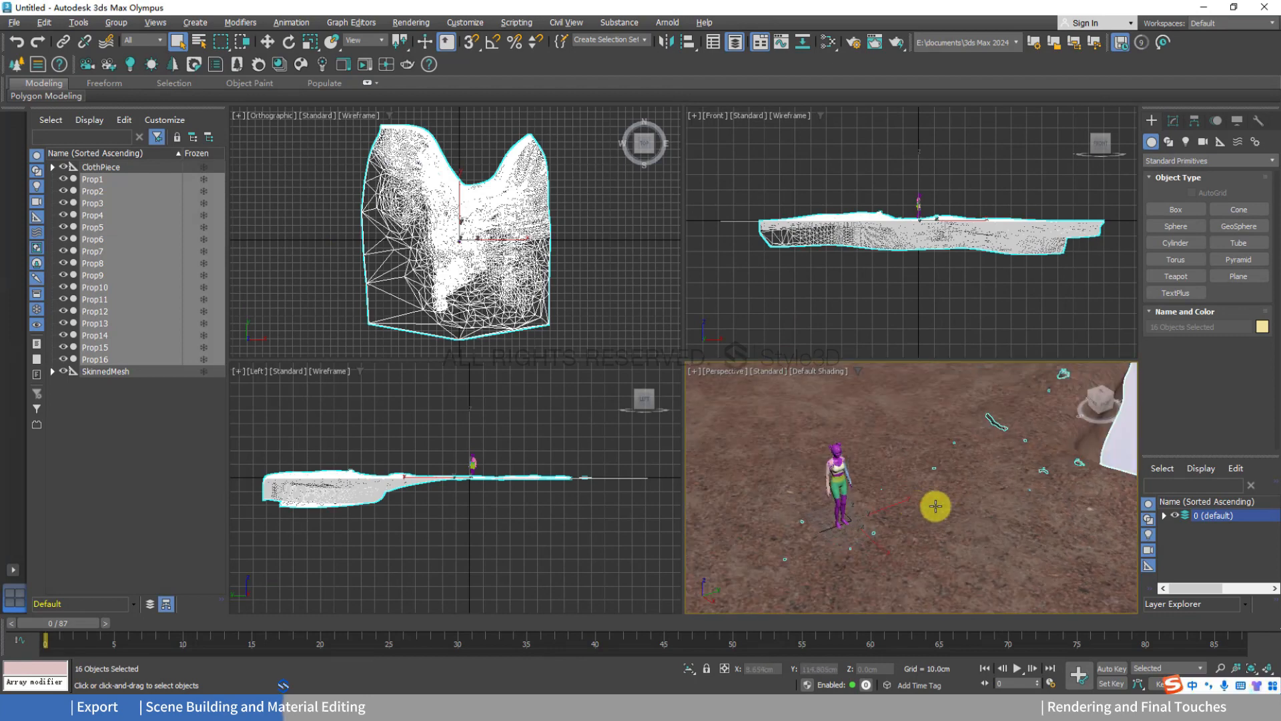
alt+middle_drag(936, 506, 888, 490)
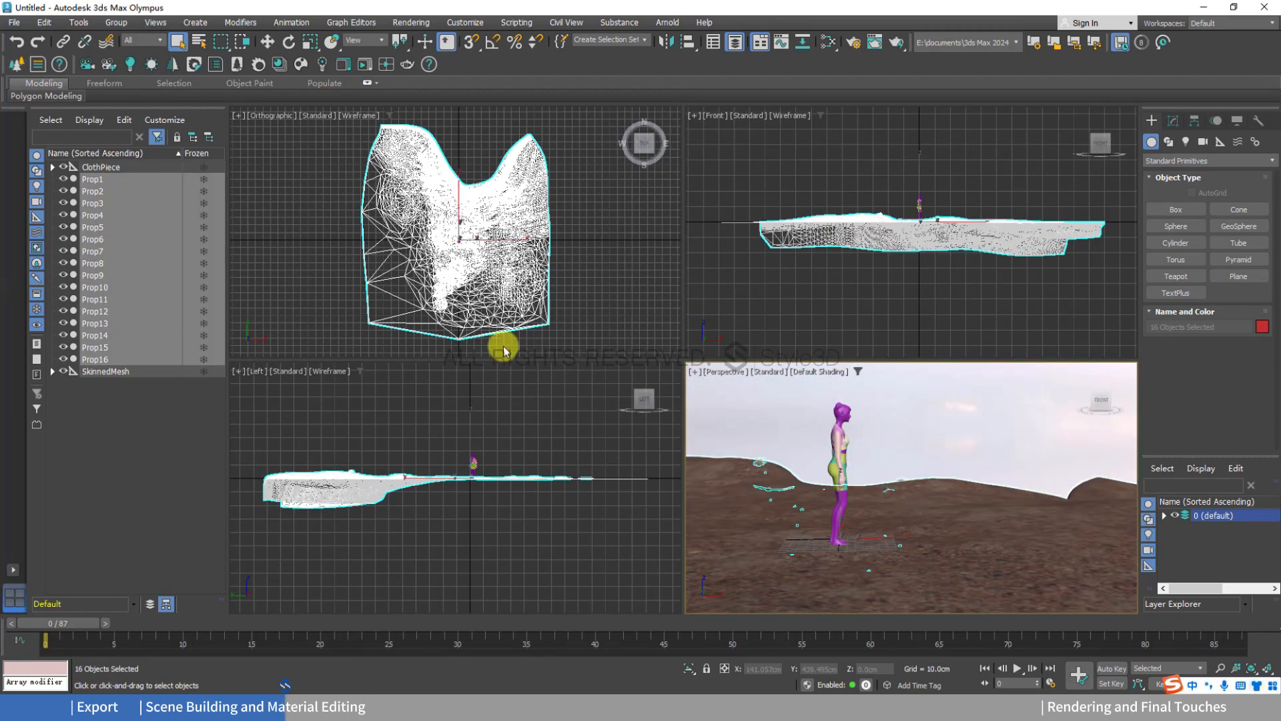
Select the ClothPiece and SkinnedMesh hierarchies together, including all fabrics, Avatar_0, Sub_0 and Sub_1.
click(53, 168)
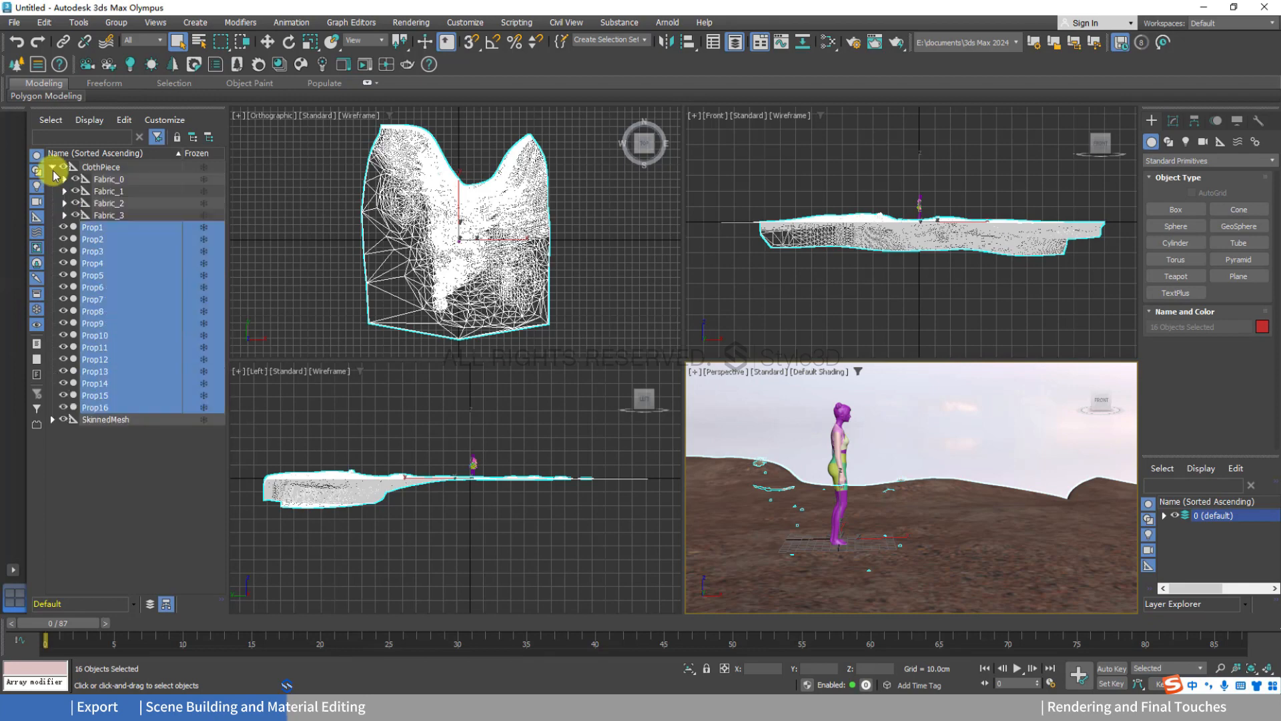
click(53, 167)
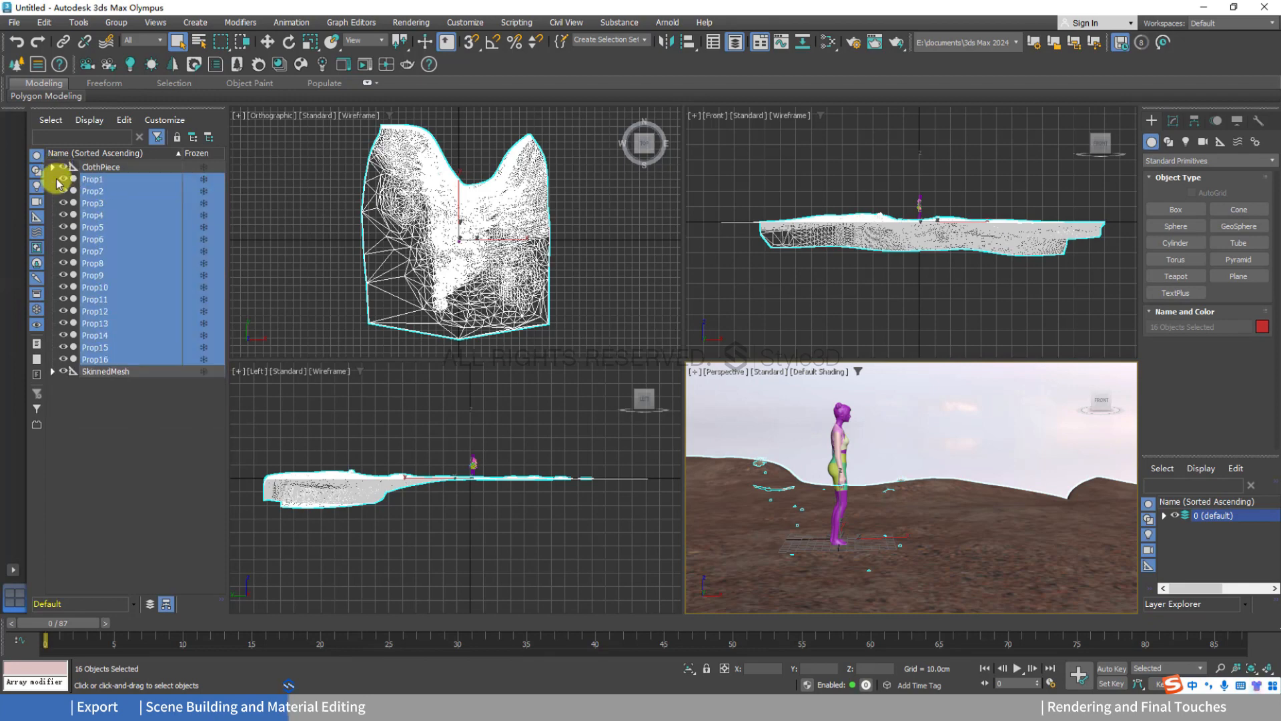
click(107, 379)
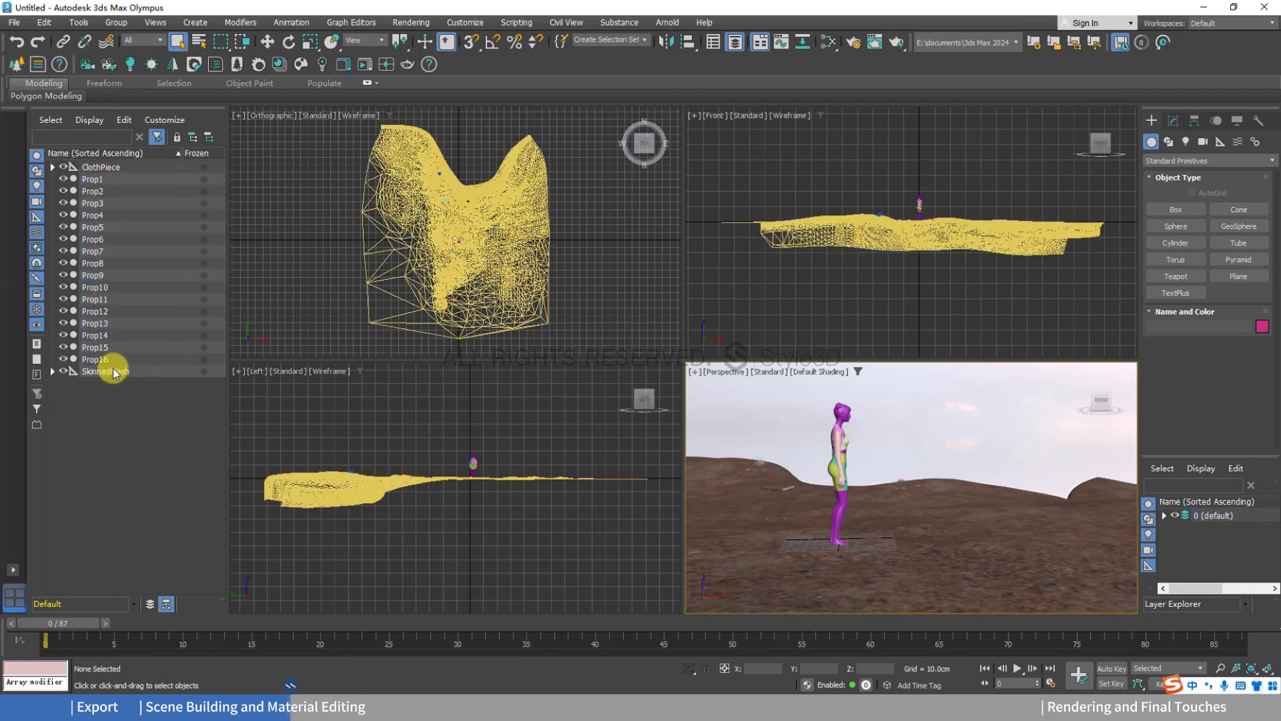
double_click(94, 167)
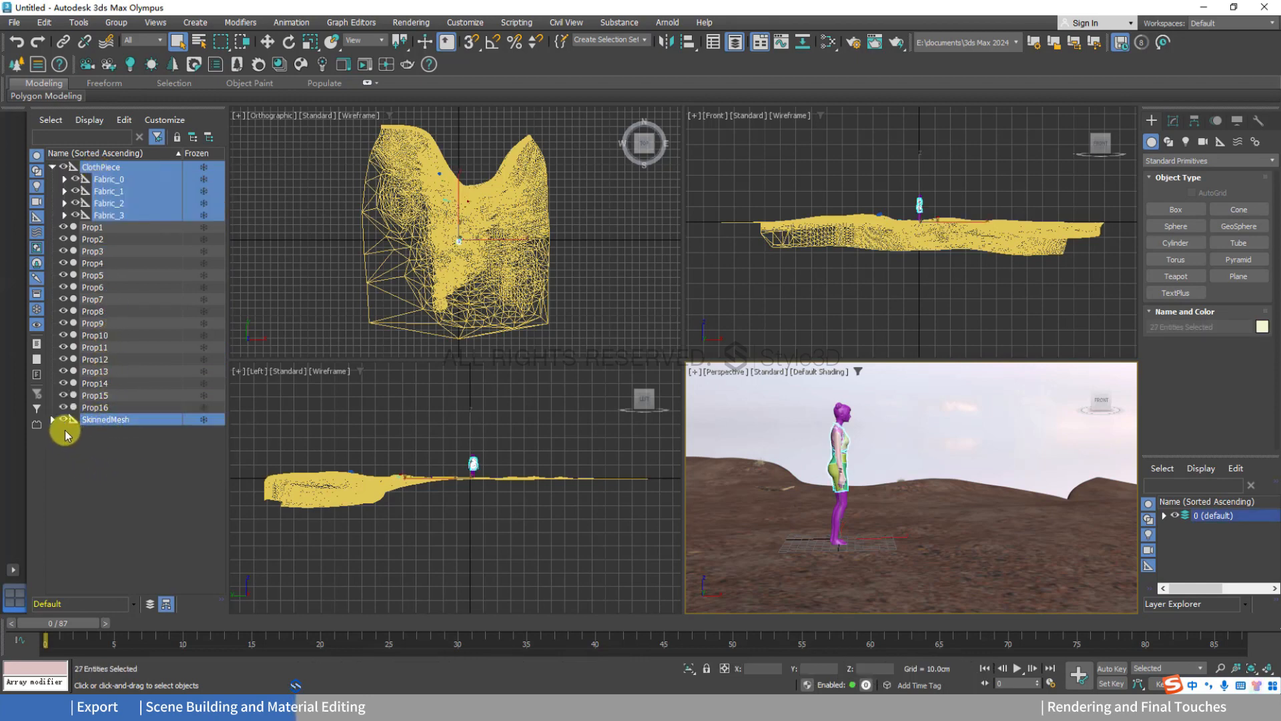
click(53, 420)
ctrl+click(111, 434)
ctrl+click(112, 443)
ctrl+click(118, 455)
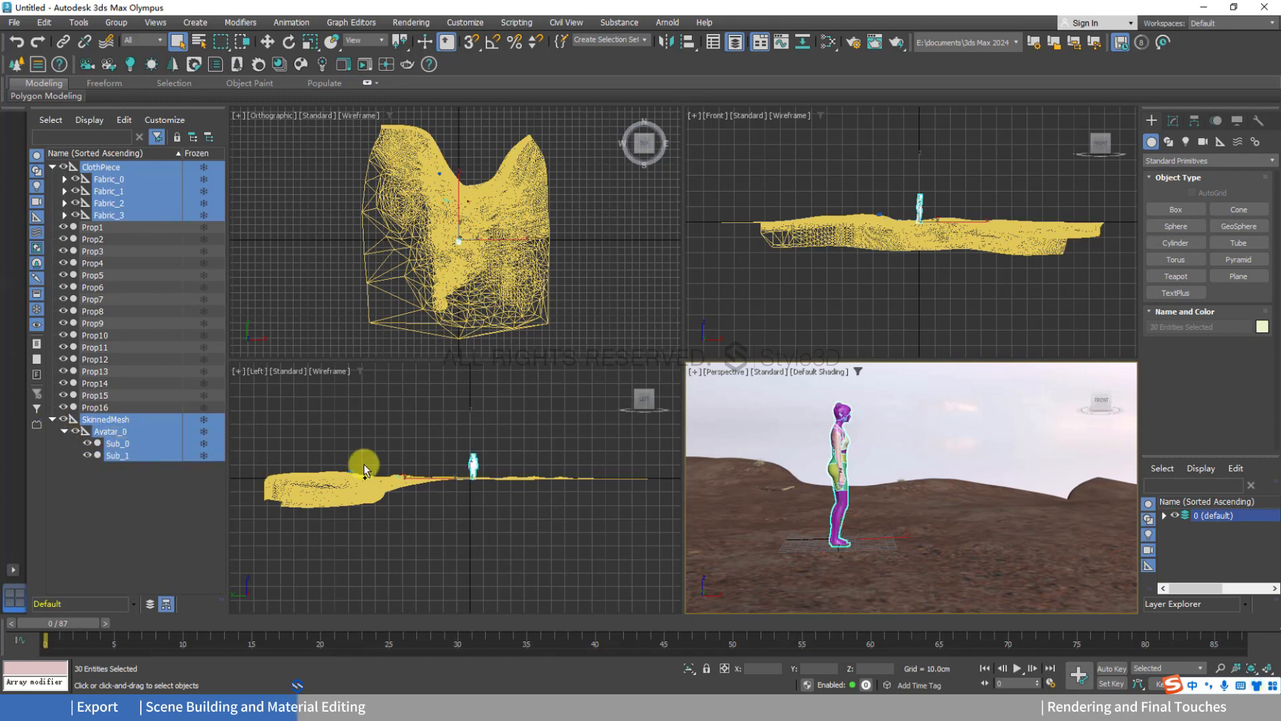
Rotate the selected outfit and avatar about the vertical axis with angle snap so she faces the front of the perspective view, and deselect them.
key(w)
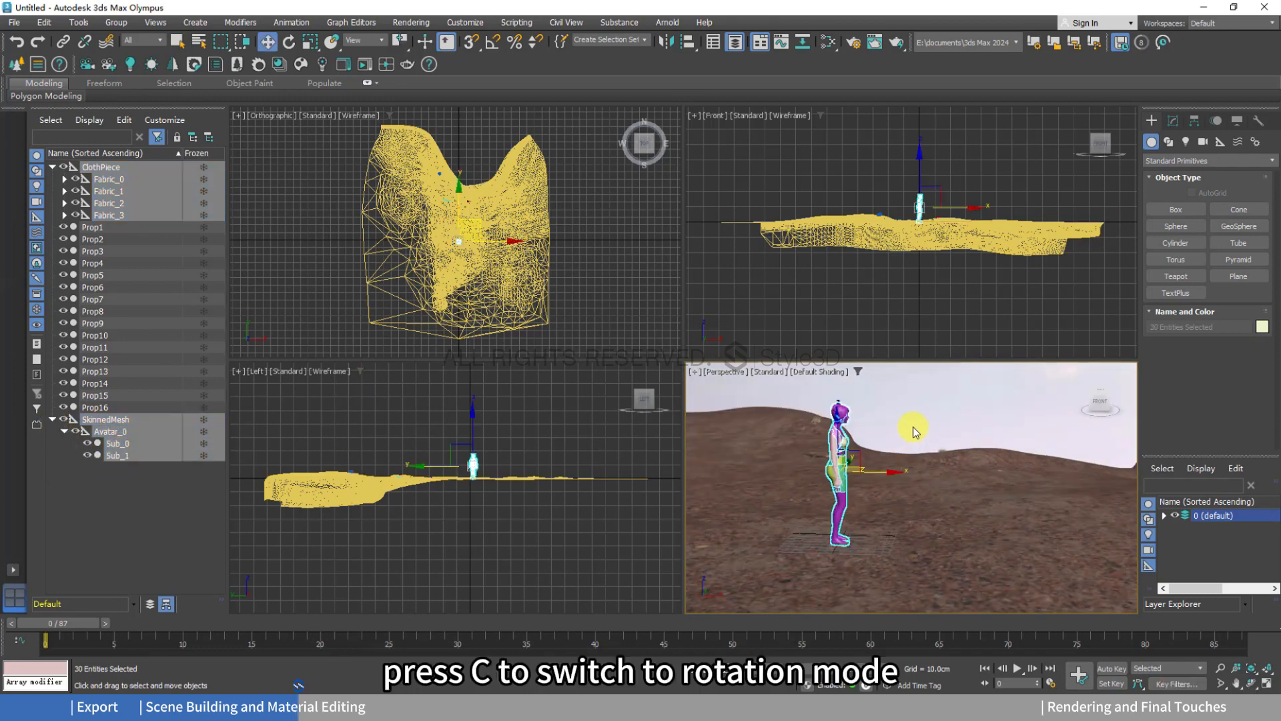
key(e)
key(r)
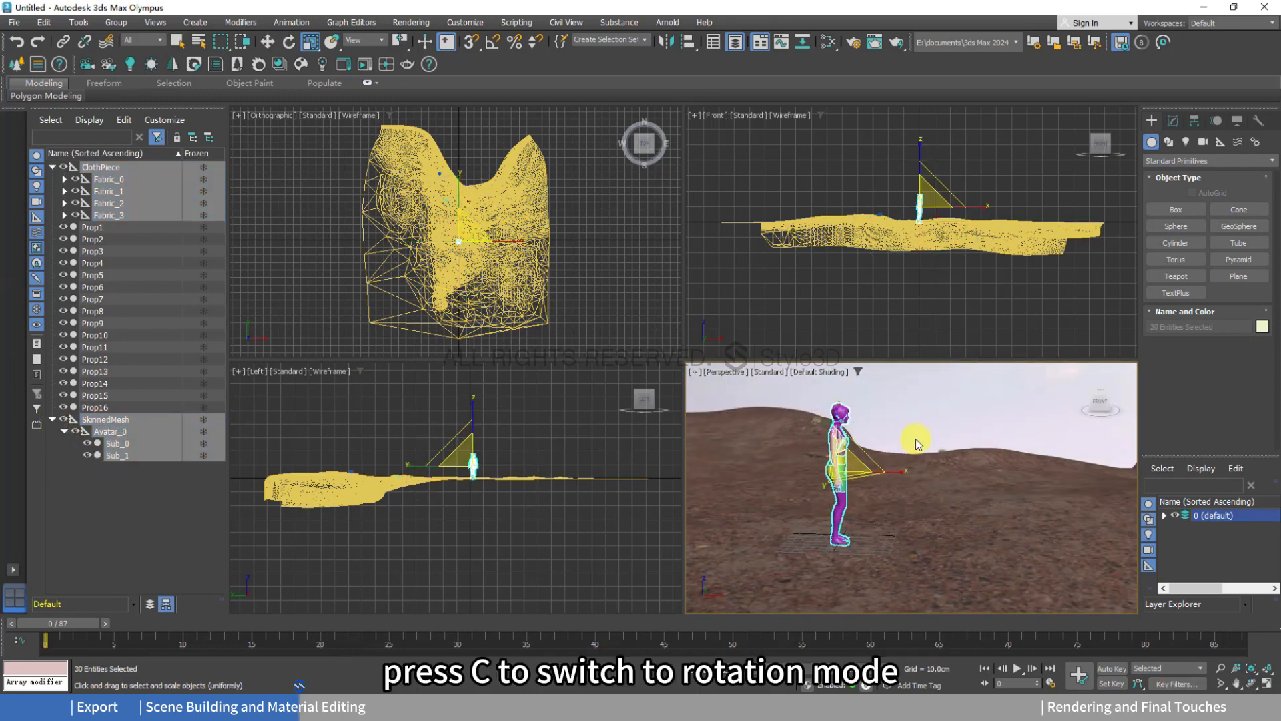
alt+middle_drag(915, 443, 912, 459)
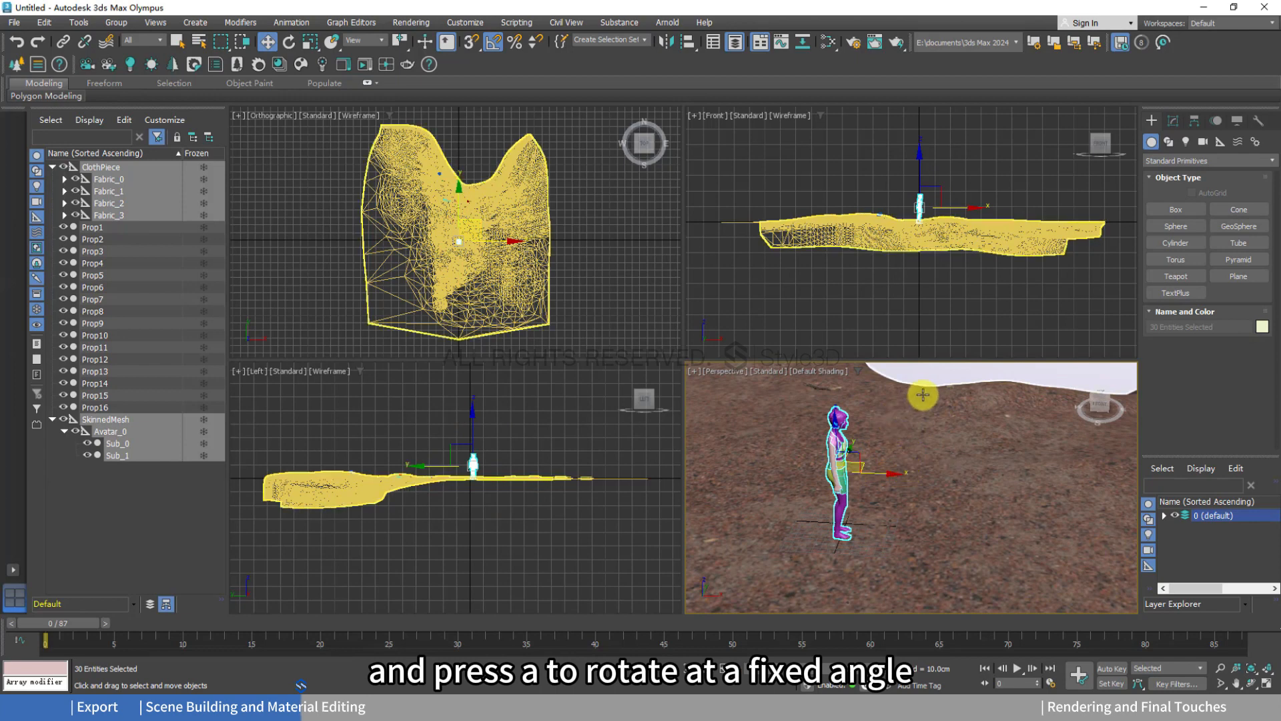
key(e)
key(a)
drag(885, 483, 794, 487)
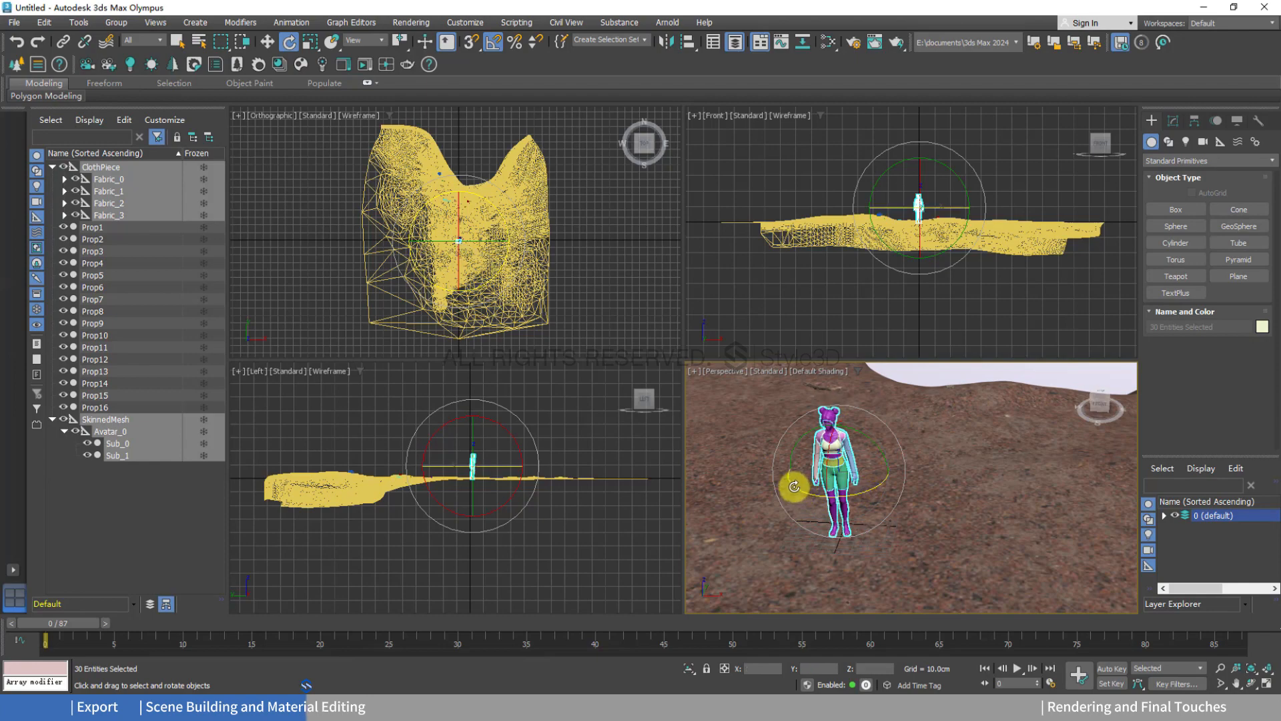
alt+middle_drag(910, 533, 981, 453)
click(879, 403)
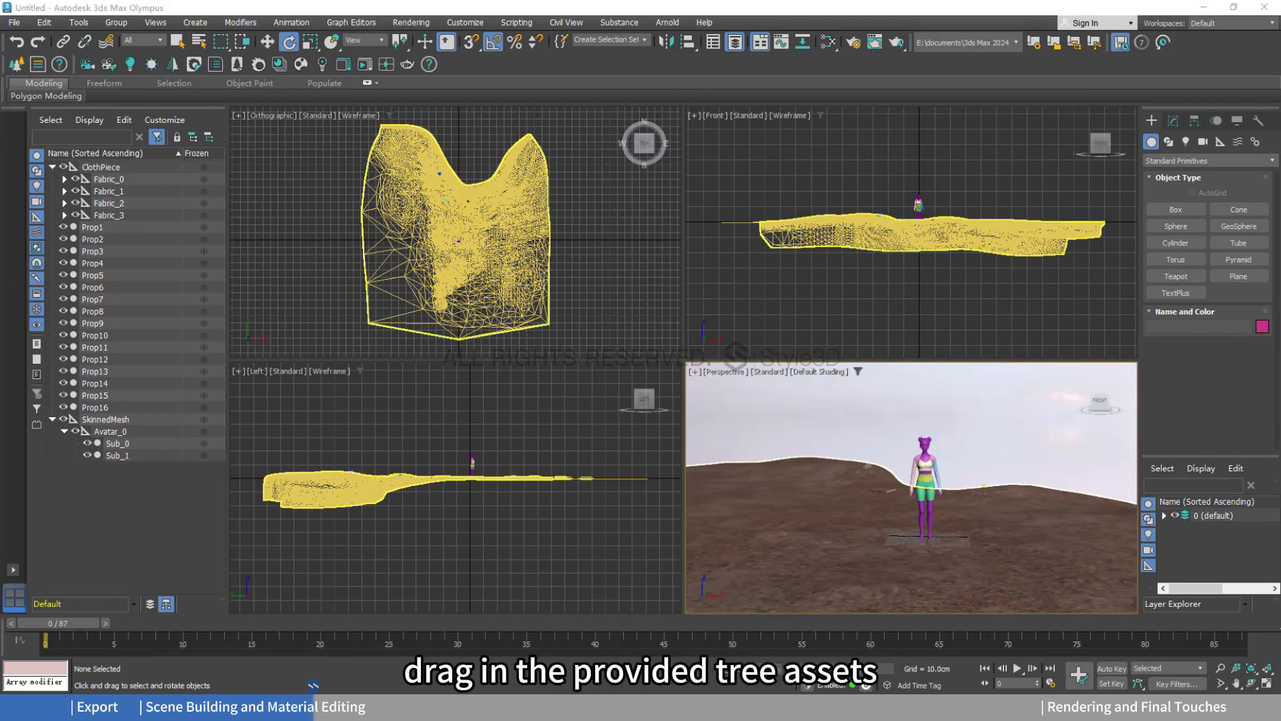
Merge the provided tree asset file into the scene and place it on the ground beside the avatar.
drag(842, 522, 875, 526)
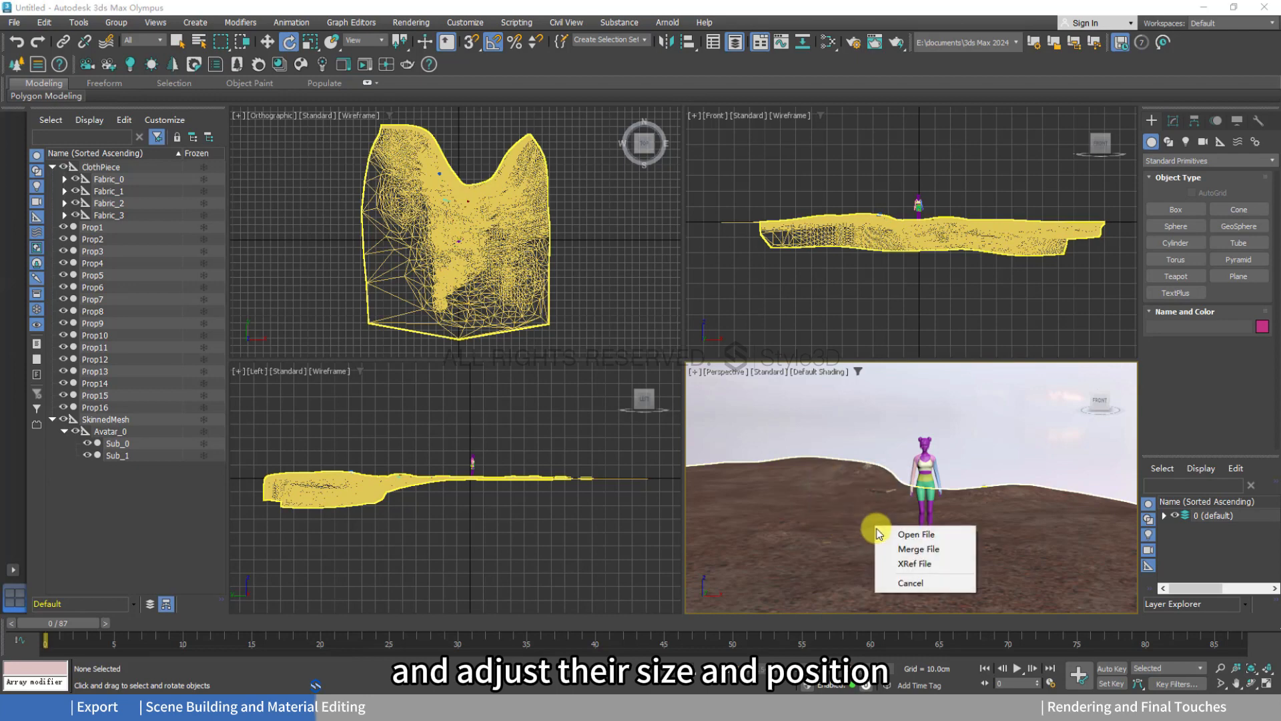
click(932, 550)
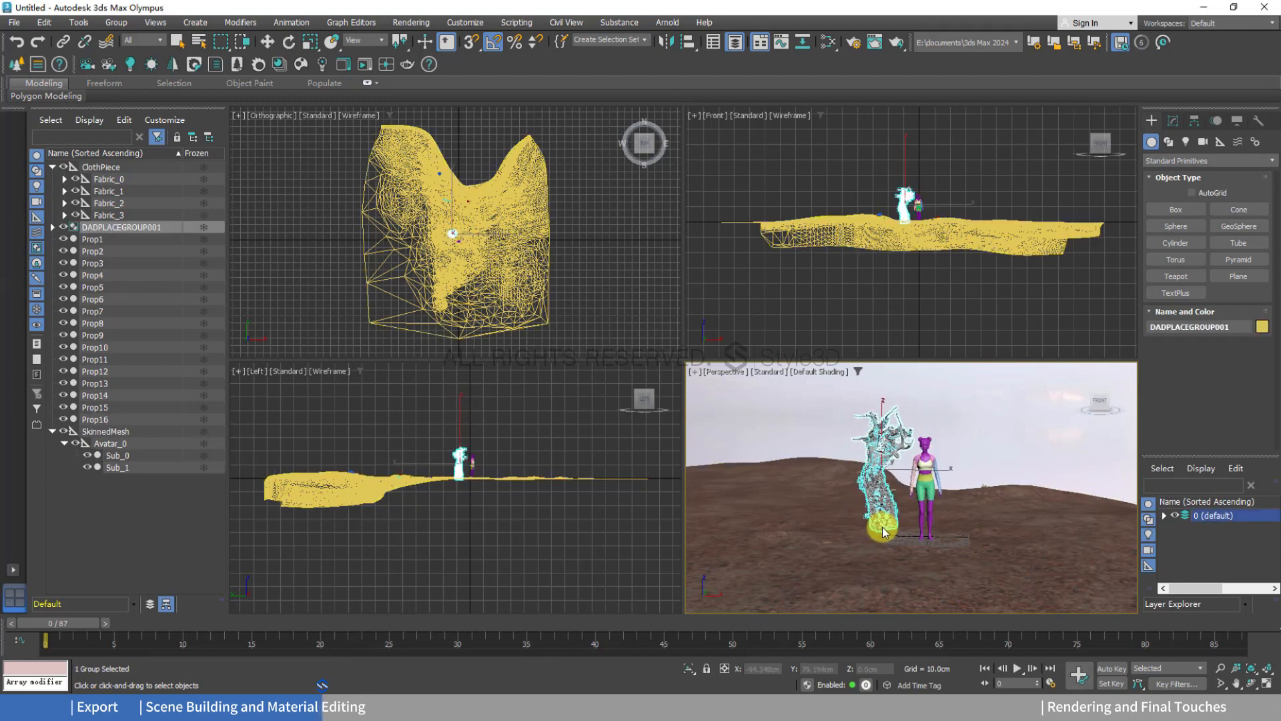
Enlarge the merged tree uniformly, shift it on the ground beside the avatar, and deselect it.
click(885, 532)
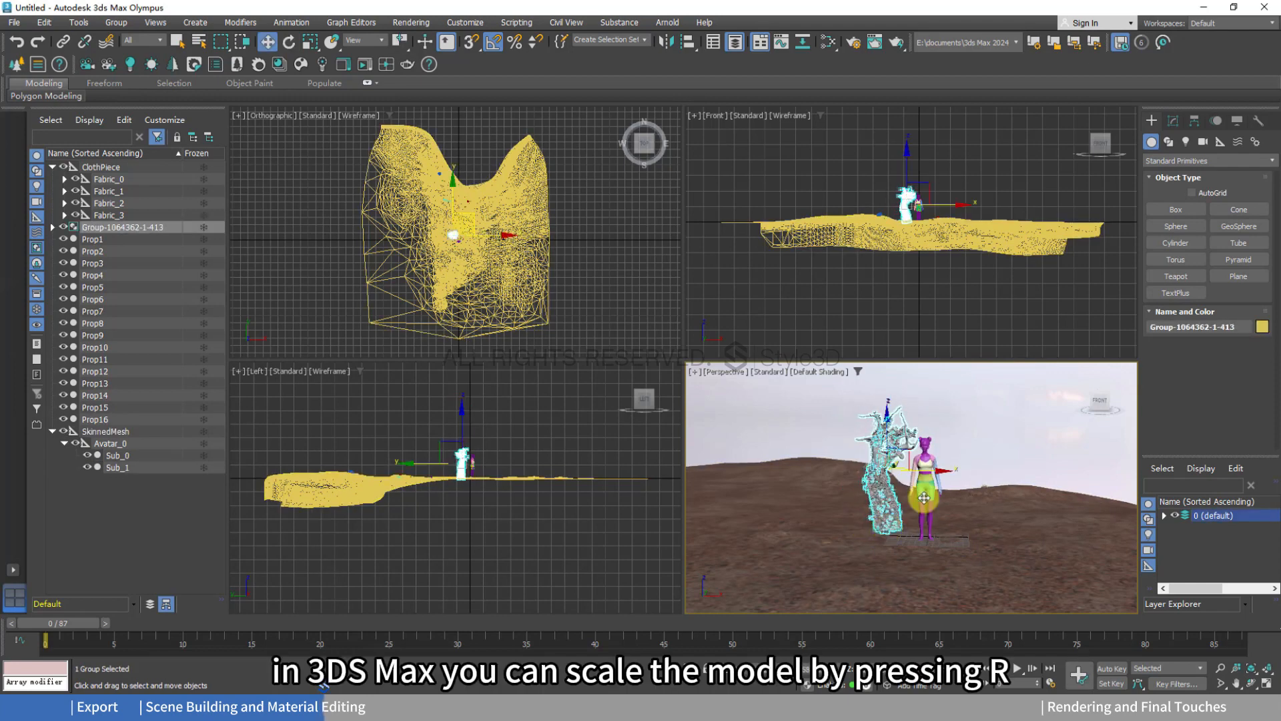
key(e)
key(r)
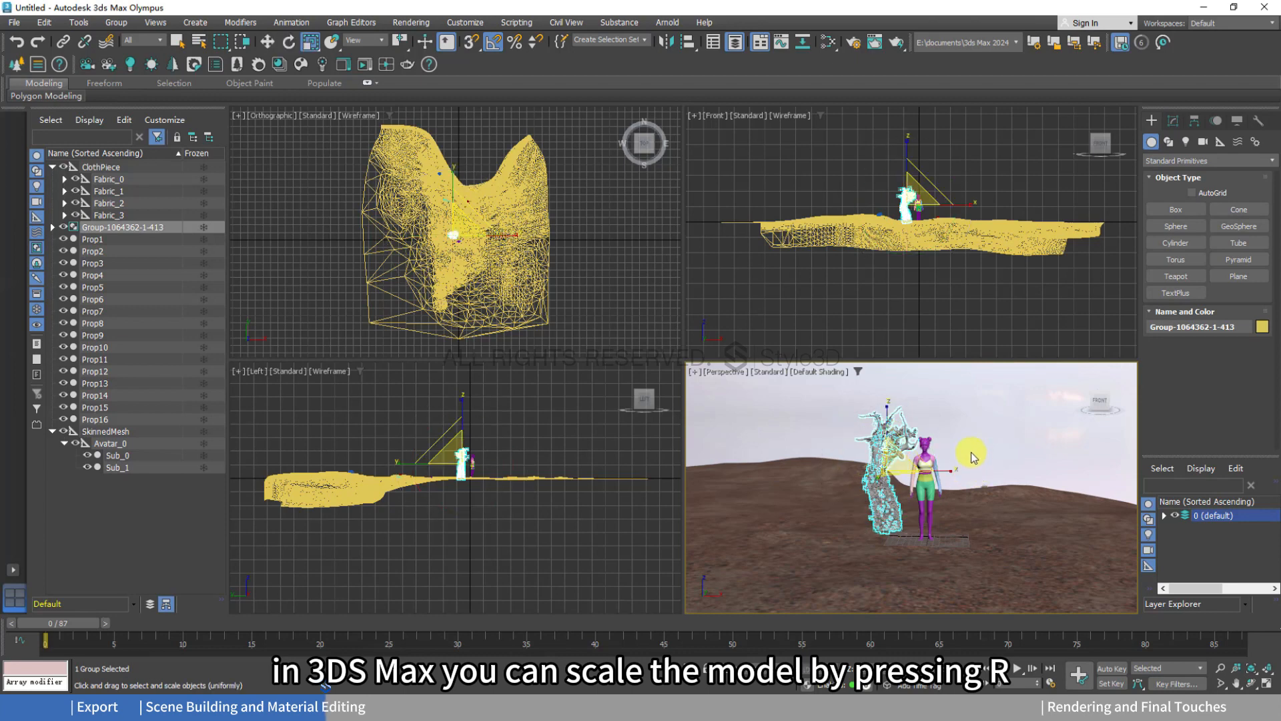
drag(901, 460, 952, 468)
key(w)
alt+middle_drag(952, 469, 954, 520)
drag(856, 446, 844, 441)
alt+middle_drag(917, 474, 972, 446)
click(973, 446)
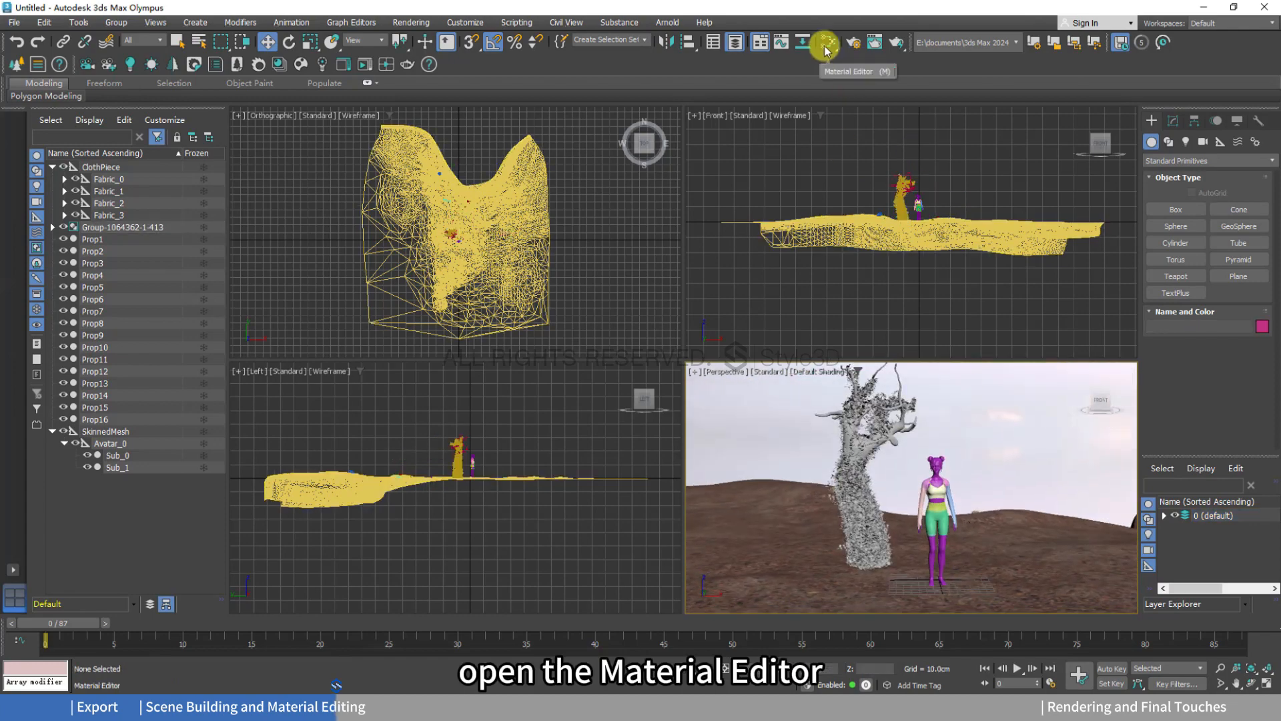
Open the Material Editor and sample the trunk and branch material from the tree in the perspective view.
click(827, 44)
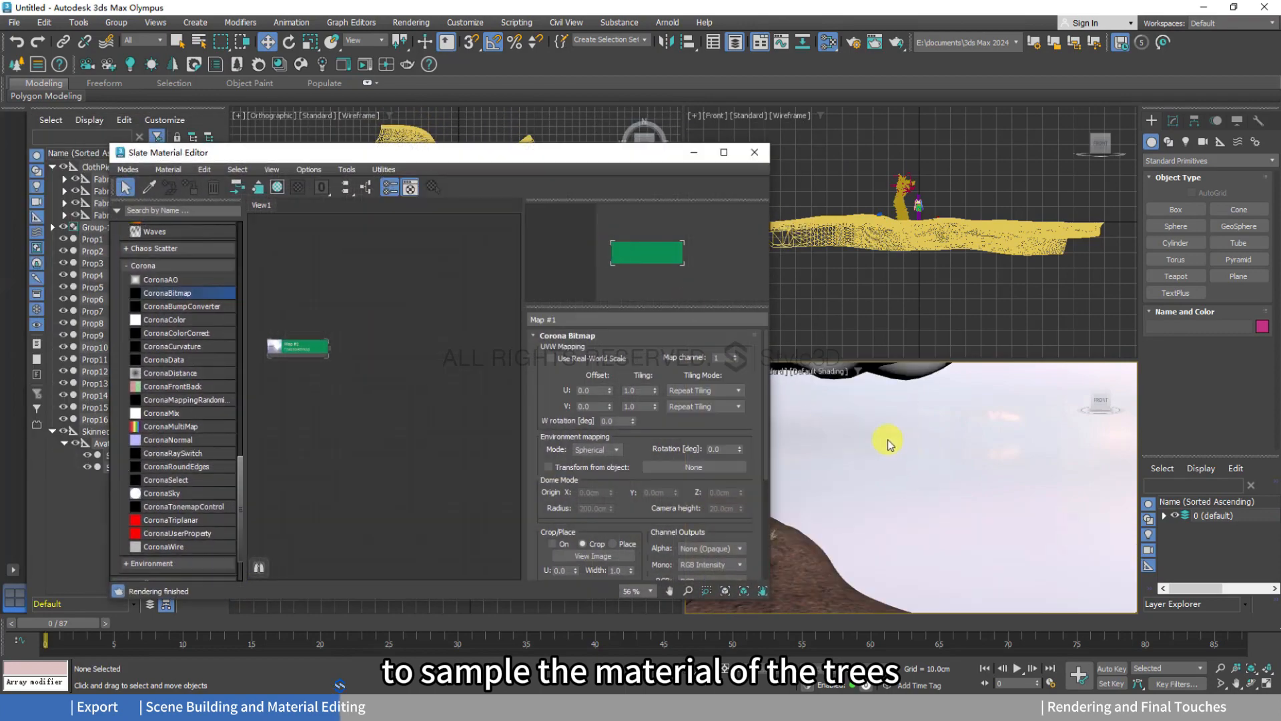
click(840, 431)
scroll(839, 431, up, 10)
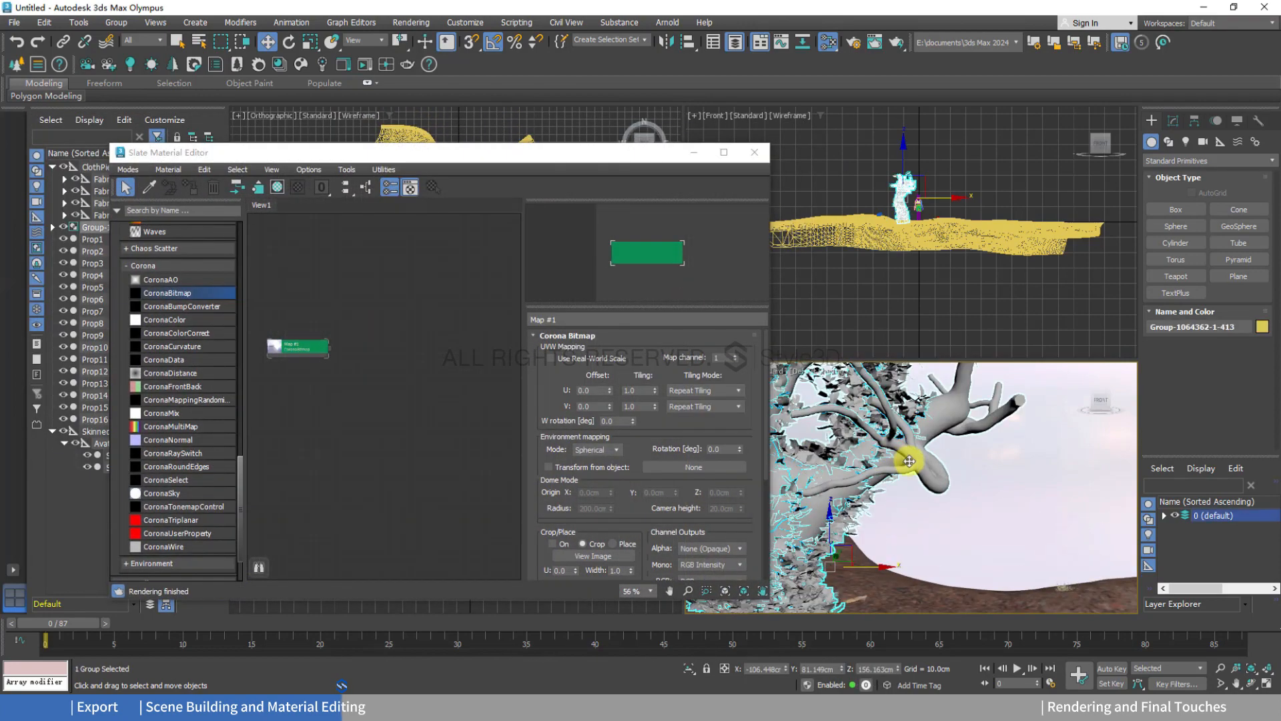
click(1073, 404)
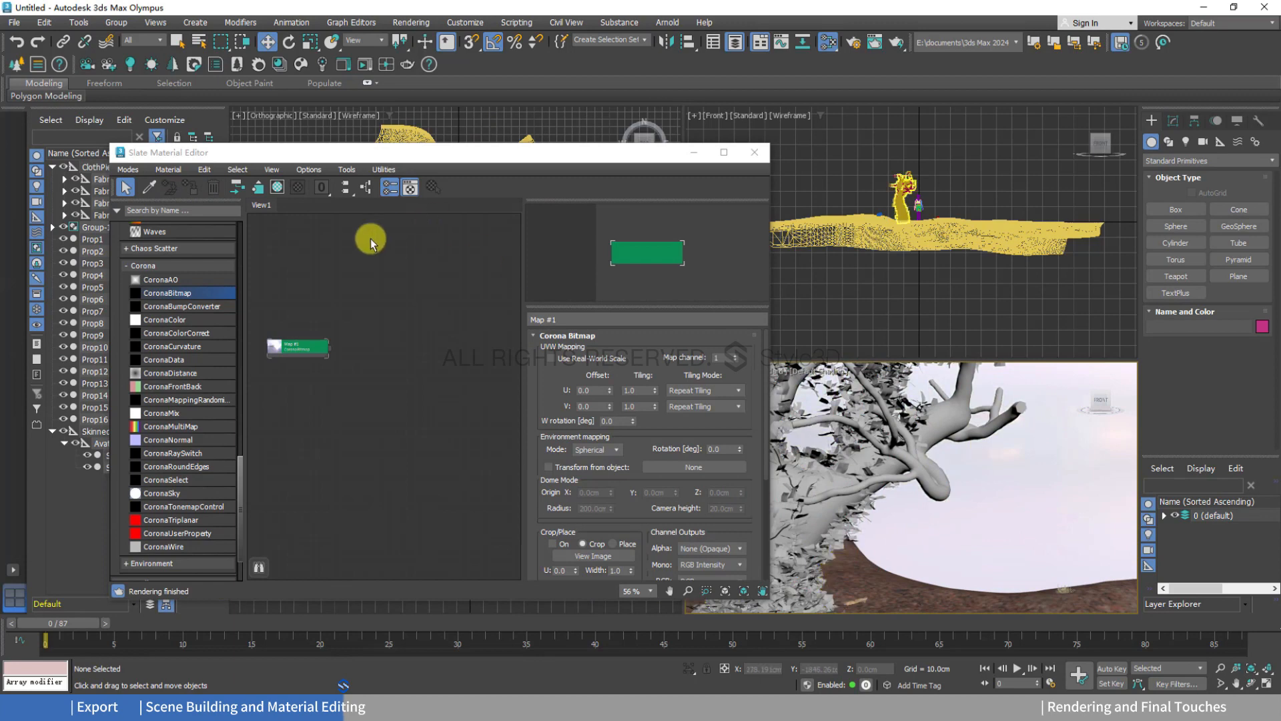
click(149, 188)
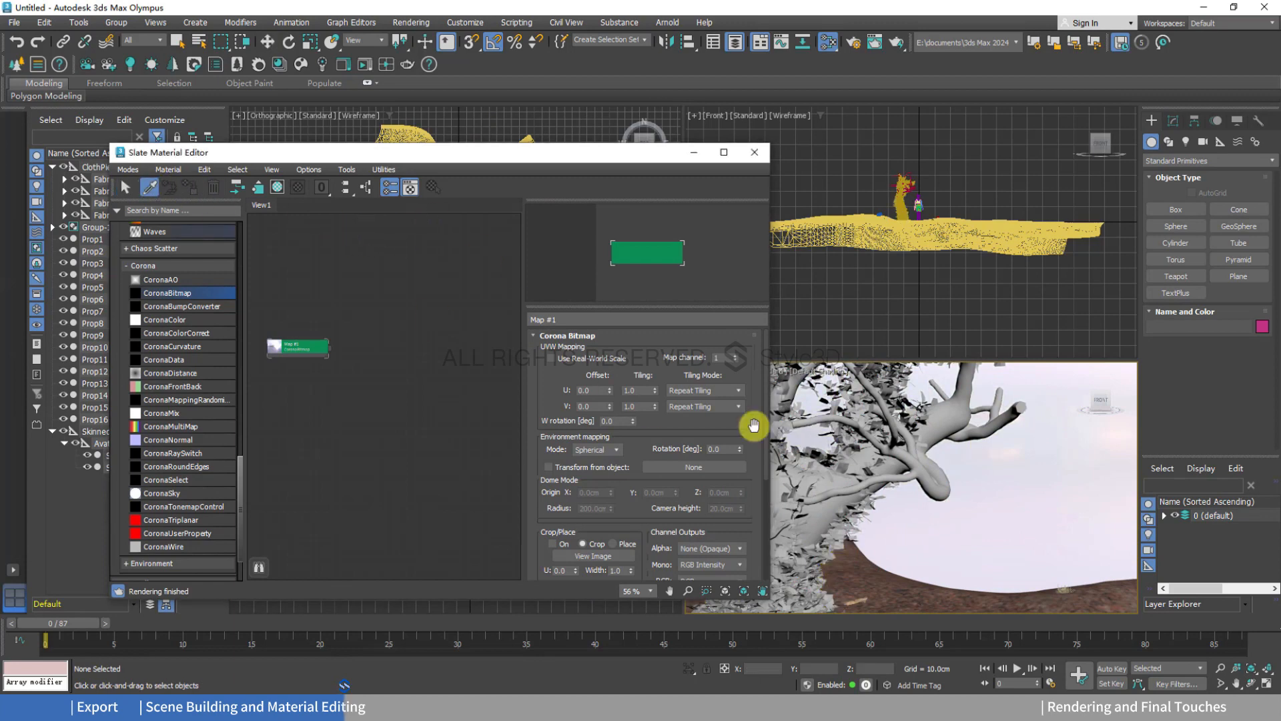
click(958, 416)
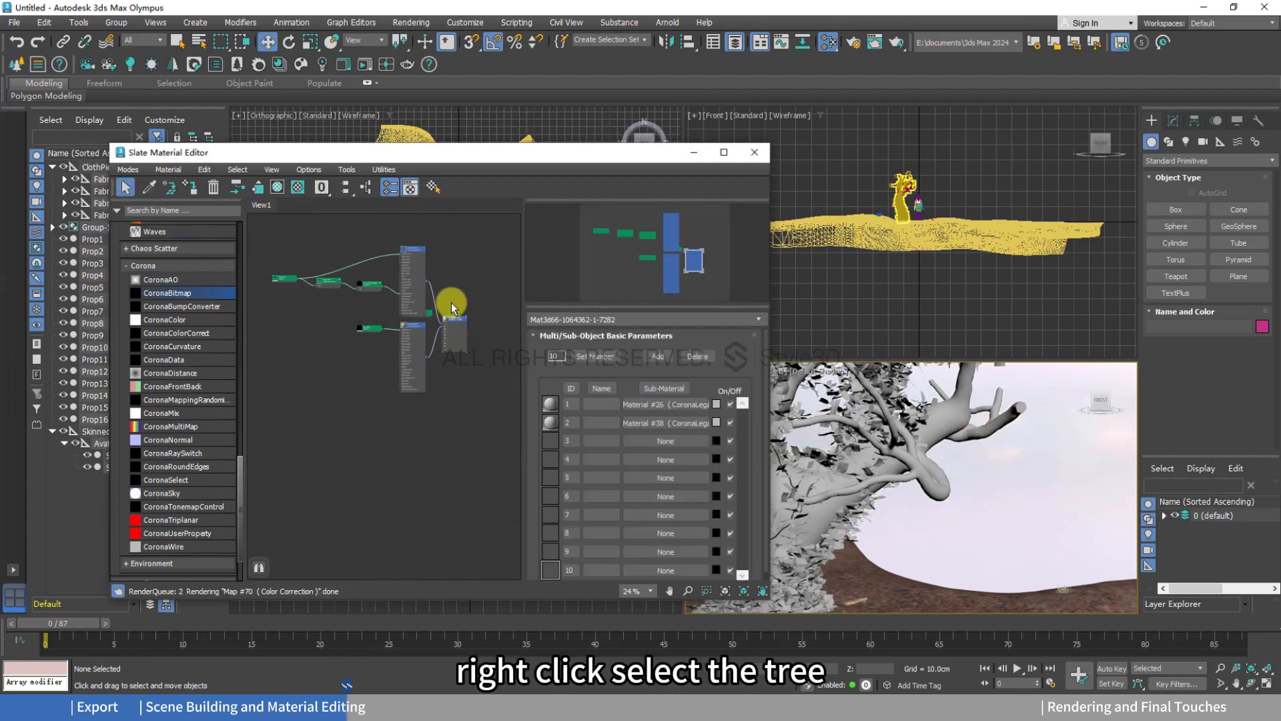
scroll(452, 308, up, 4)
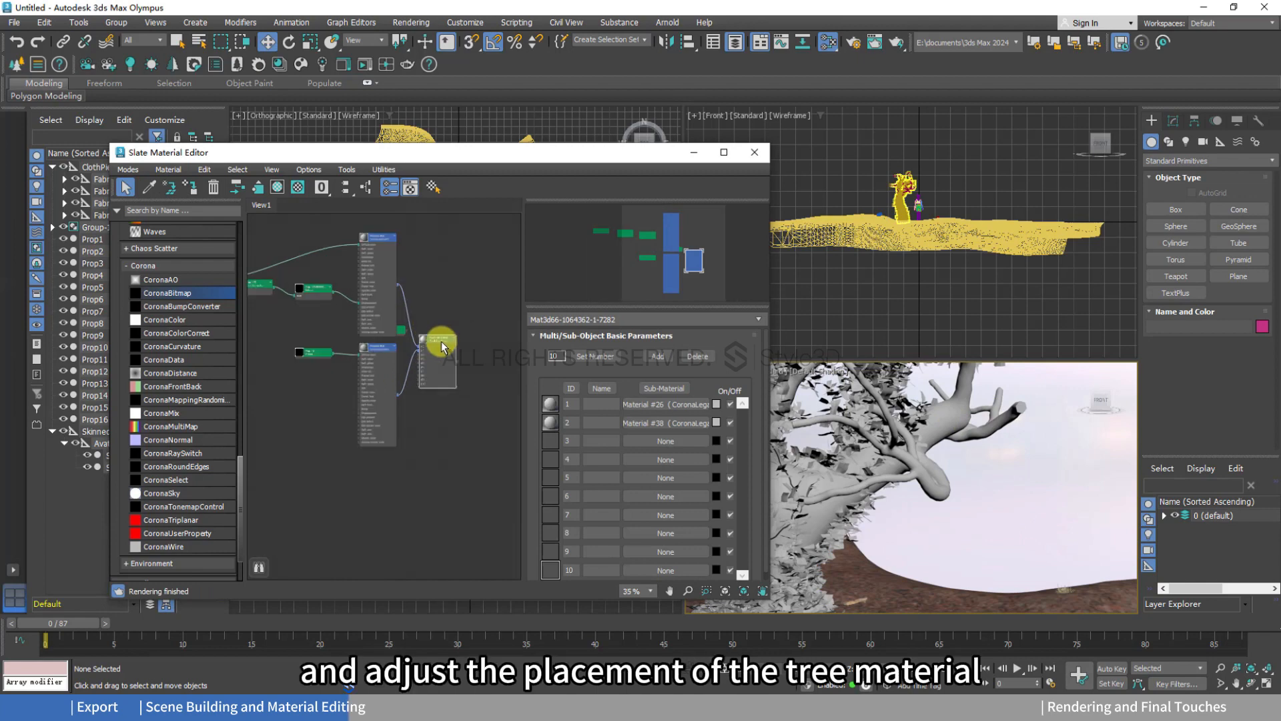
right_click(441, 346)
mouse_move(511, 556)
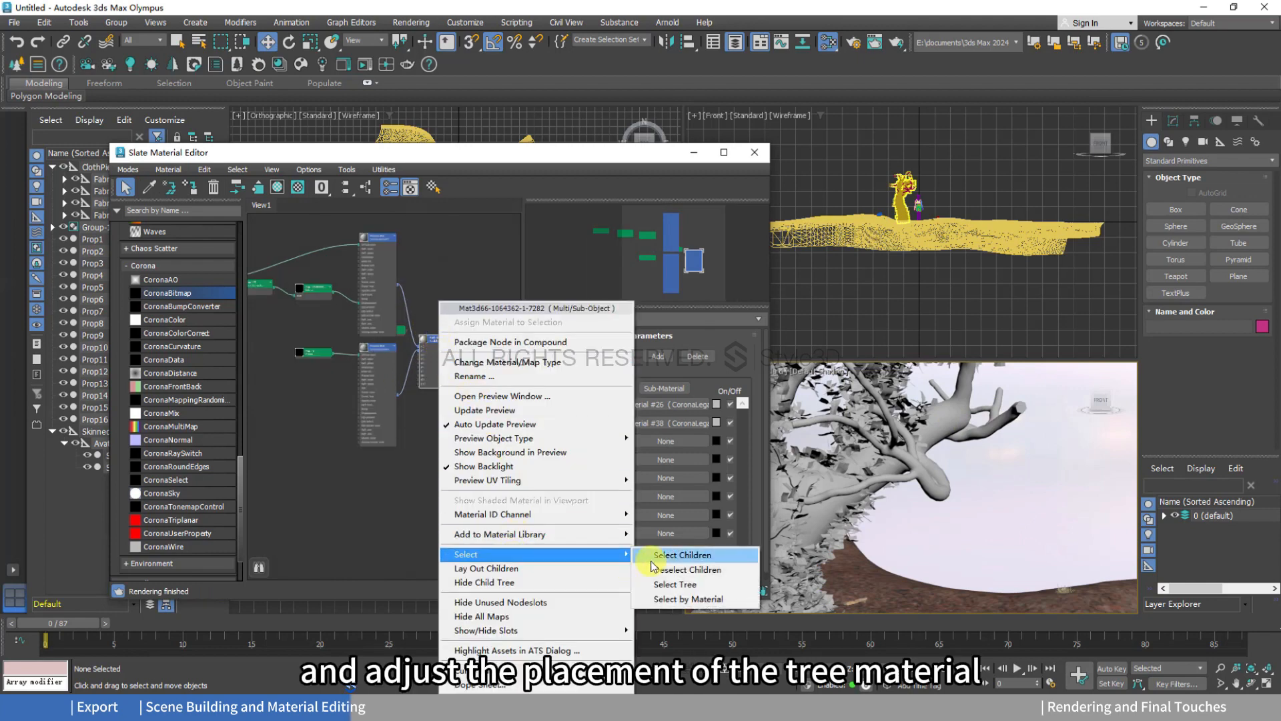
click(675, 584)
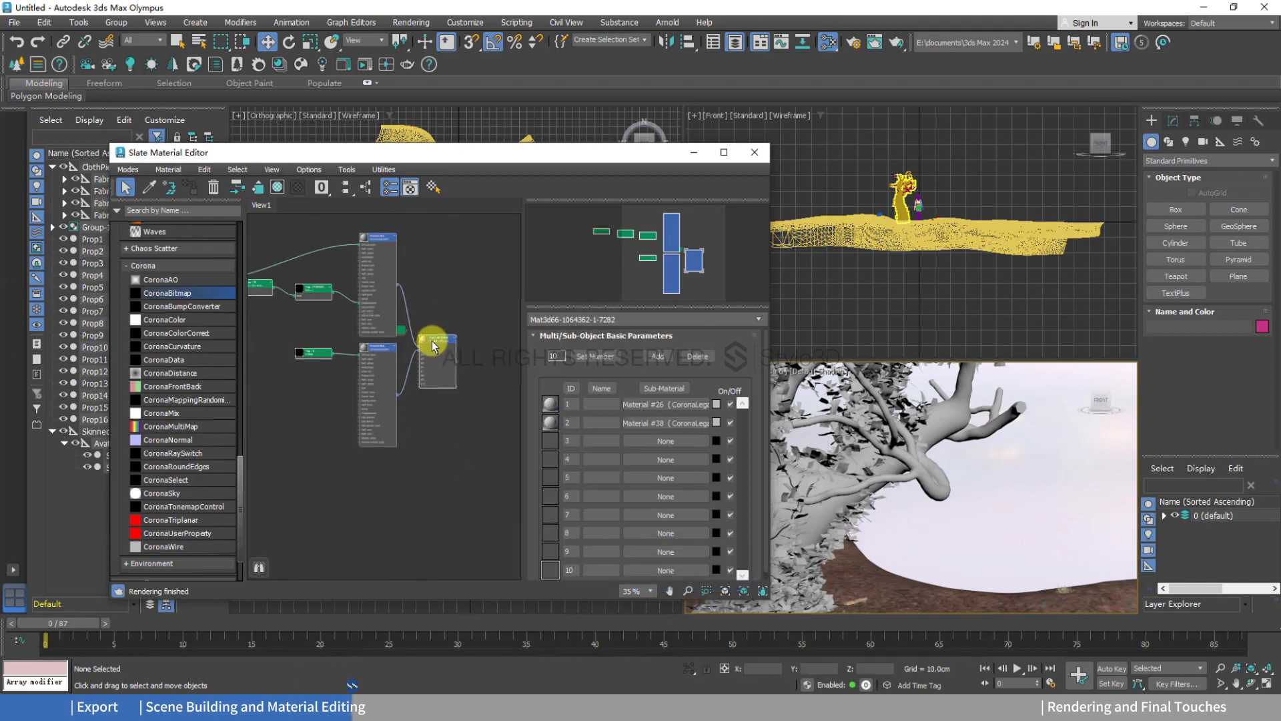
drag(431, 340, 439, 455)
middle_drag(434, 388, 494, 337)
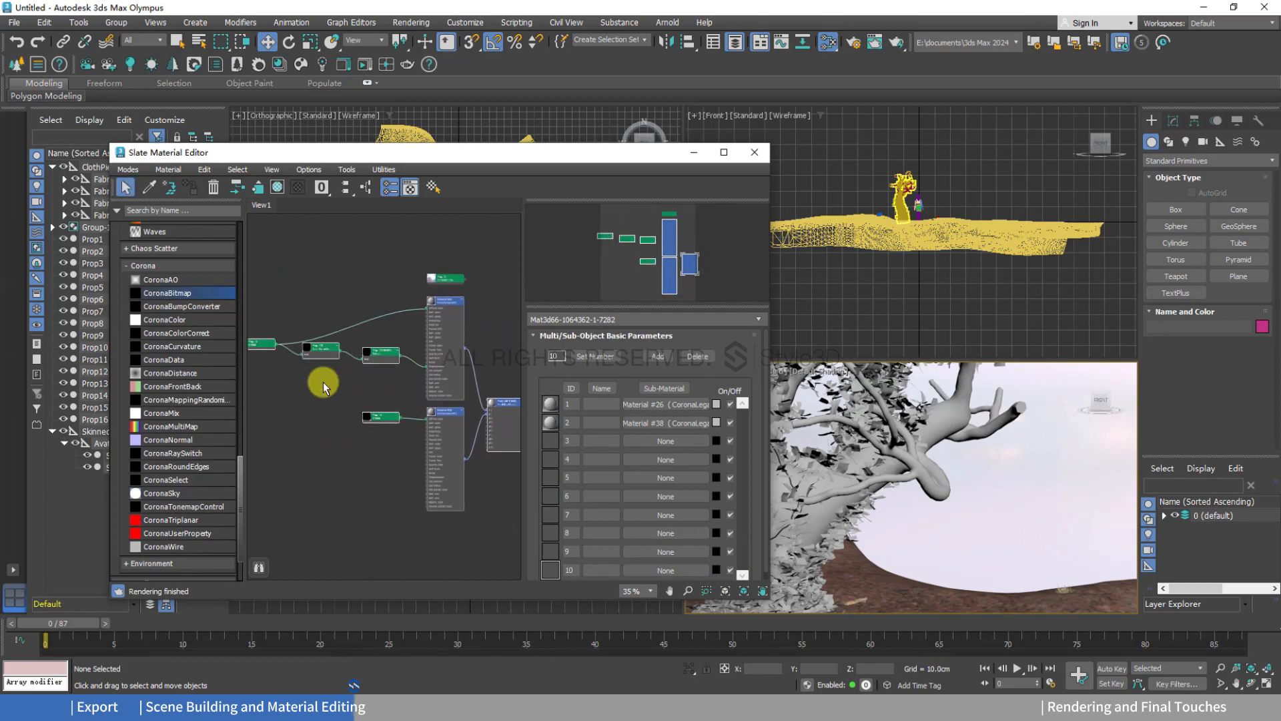
Relink the bark bitmap Map #2 to the image 3d66Model-1064362-files-1.jpg.
middle_drag(300, 383, 351, 419)
double_click(289, 352)
scroll(315, 394, up, 2)
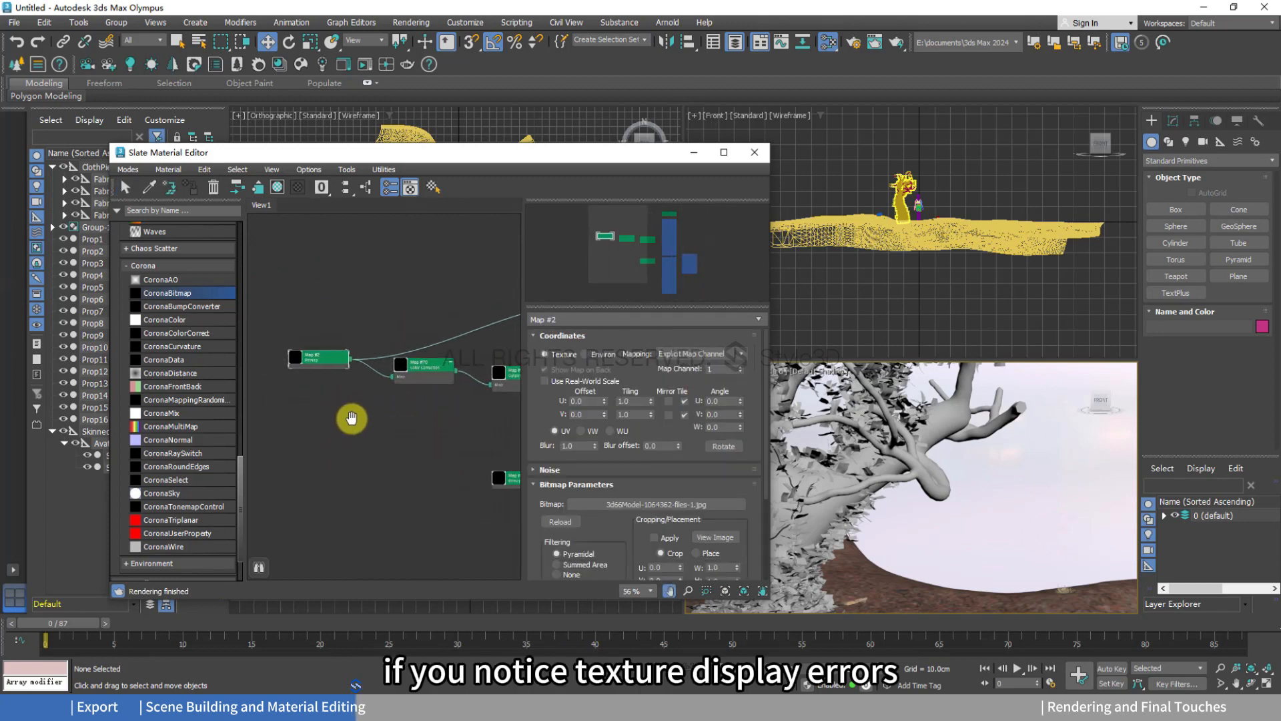
scroll(327, 381, up, 3)
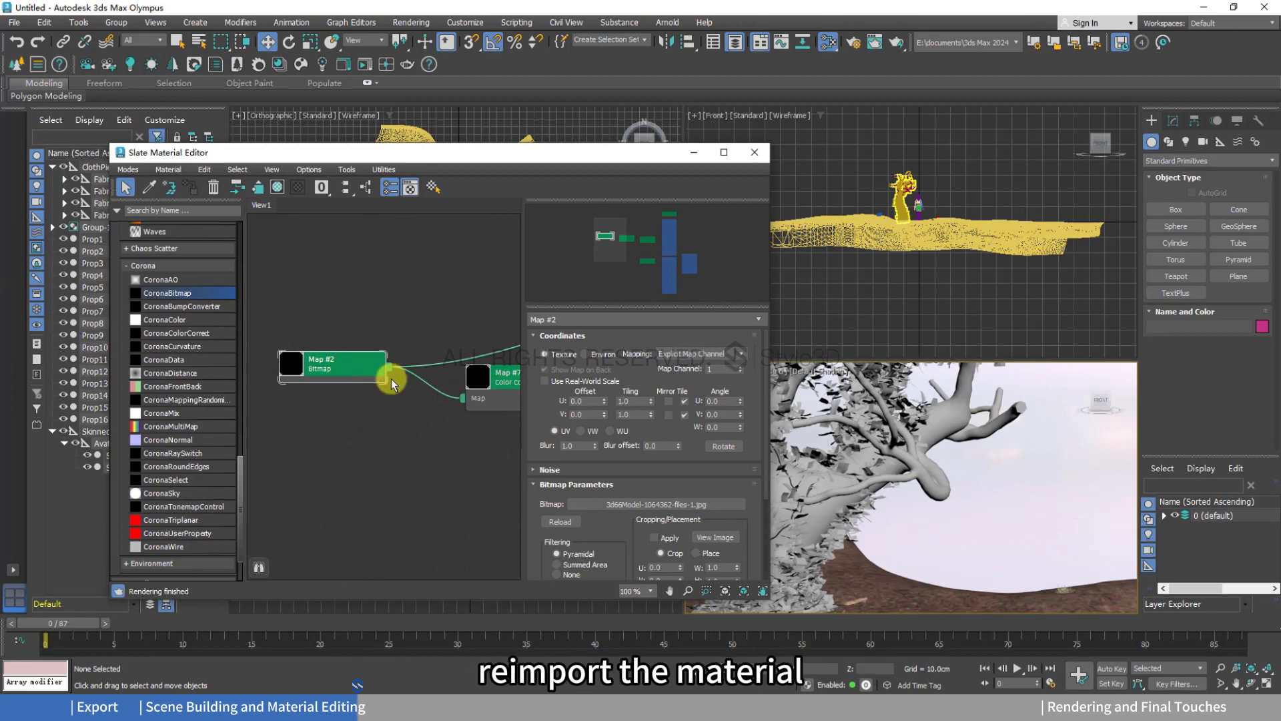
click(644, 507)
click(178, 259)
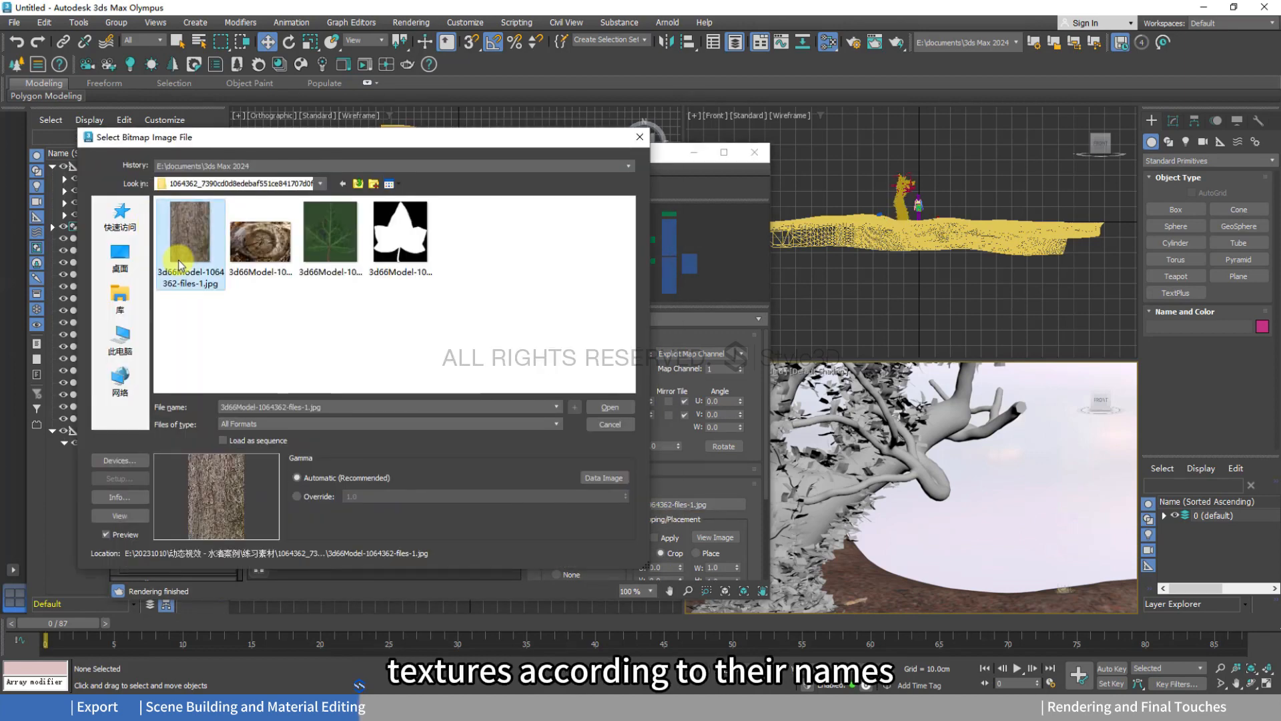
click(256, 243)
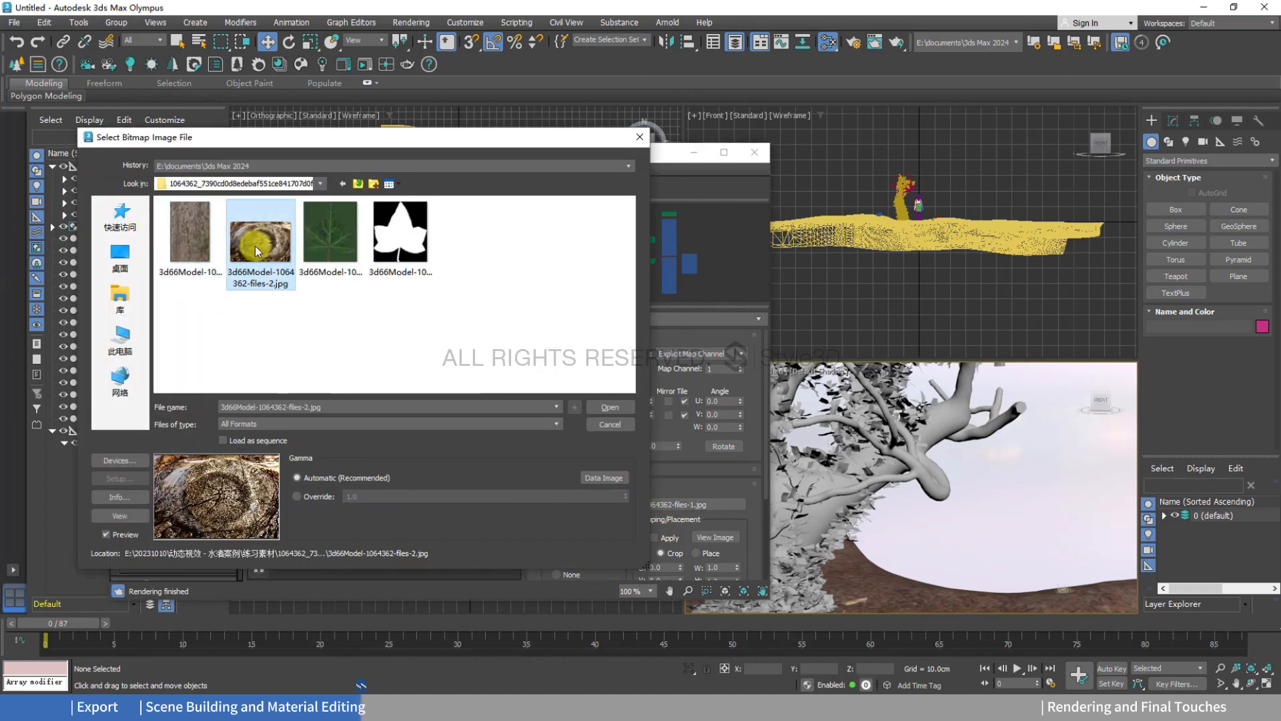
click(206, 237)
click(587, 407)
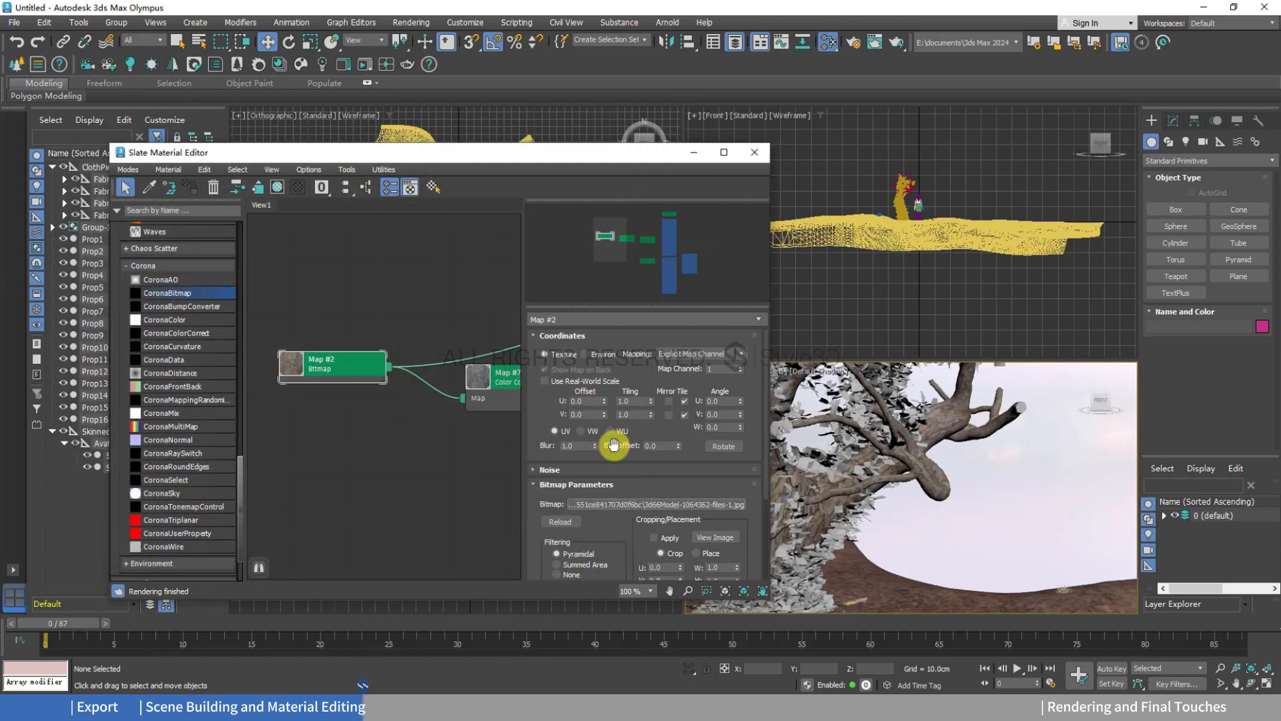
Relink the bitmap Map #3 of the second trunk sub-material to 3d66Model-1064362-files-2.jpg.
scroll(435, 447, down, 5)
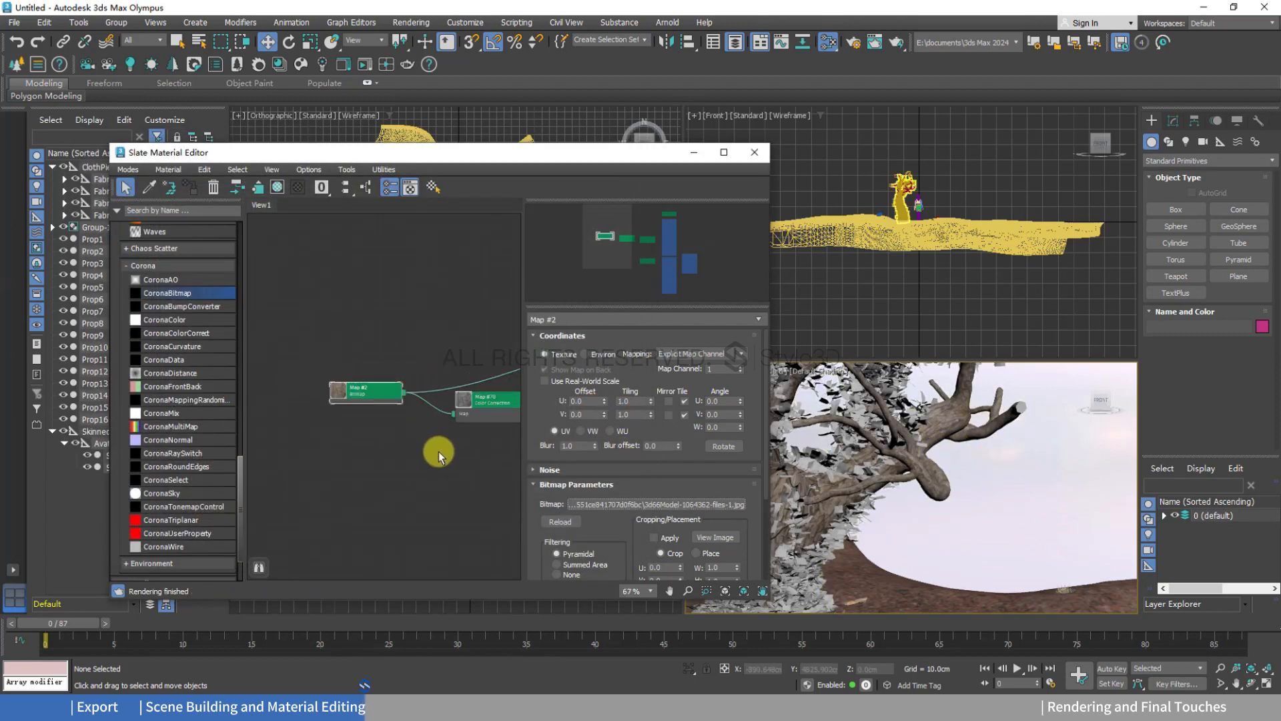
middle_drag(440, 454, 269, 365)
middle_drag(363, 376, 333, 347)
scroll(334, 350, up, 5)
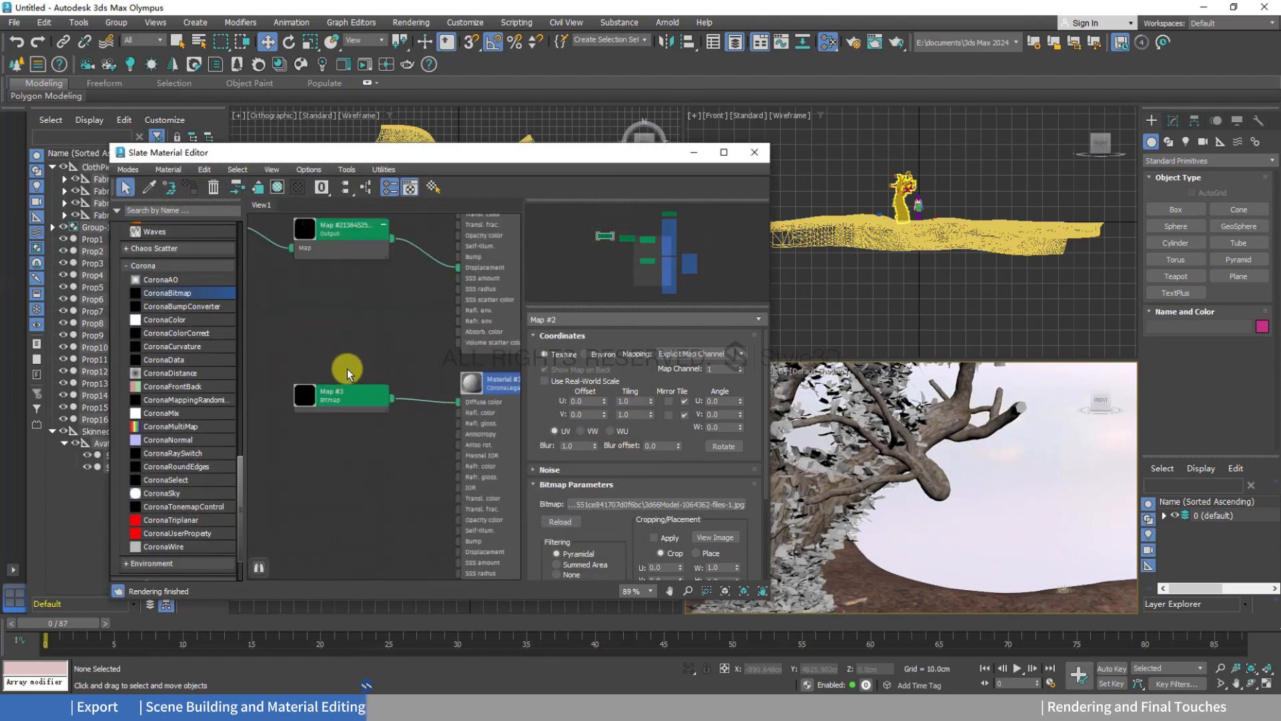
click(627, 505)
click(696, 368)
click(254, 259)
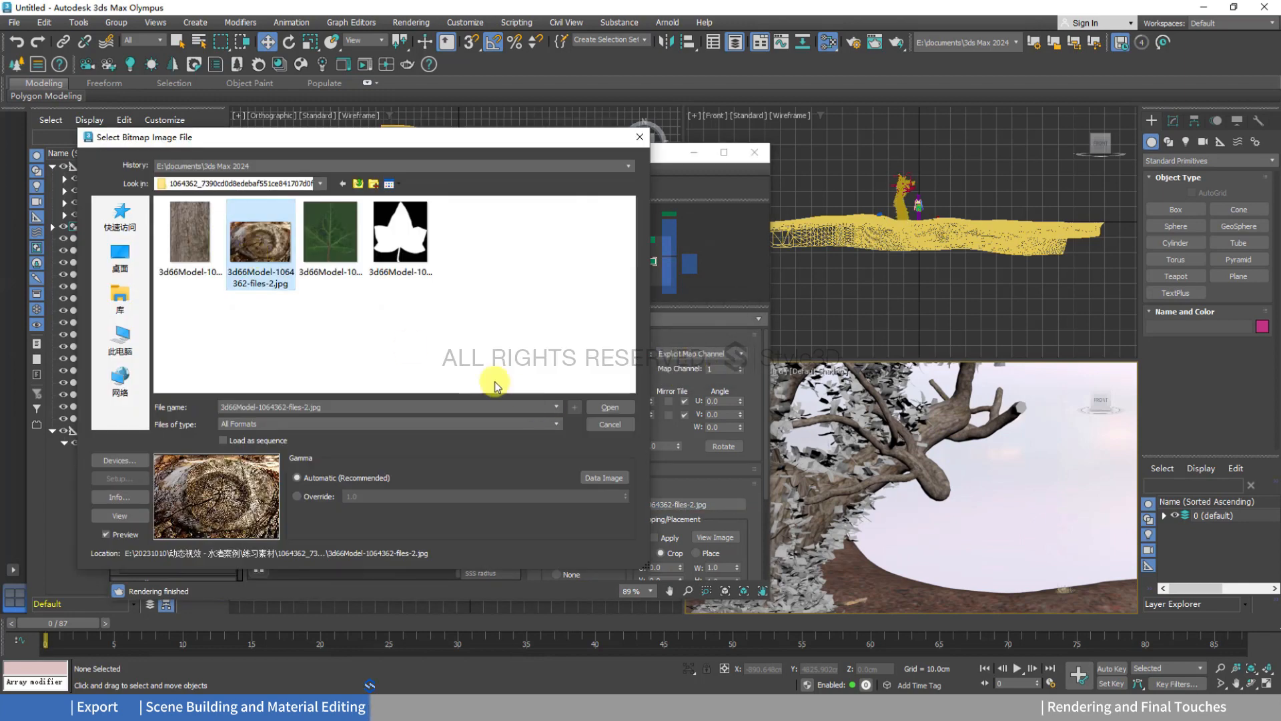
click(604, 407)
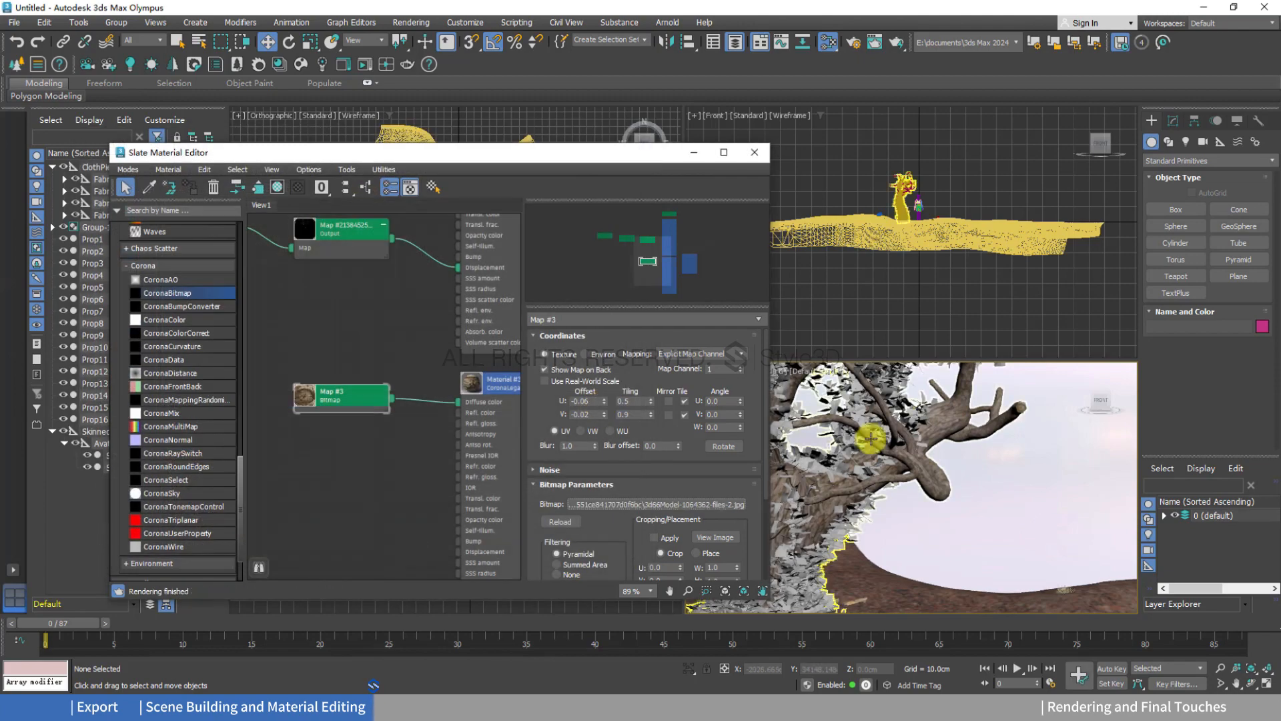
Sample the foliage material from the tree into an empty area of the node view.
middle_drag(871, 439, 954, 396)
mouse_move(884, 522)
middle_down()
mouse_move(918, 494)
mouse_move(835, 547)
middle_up()
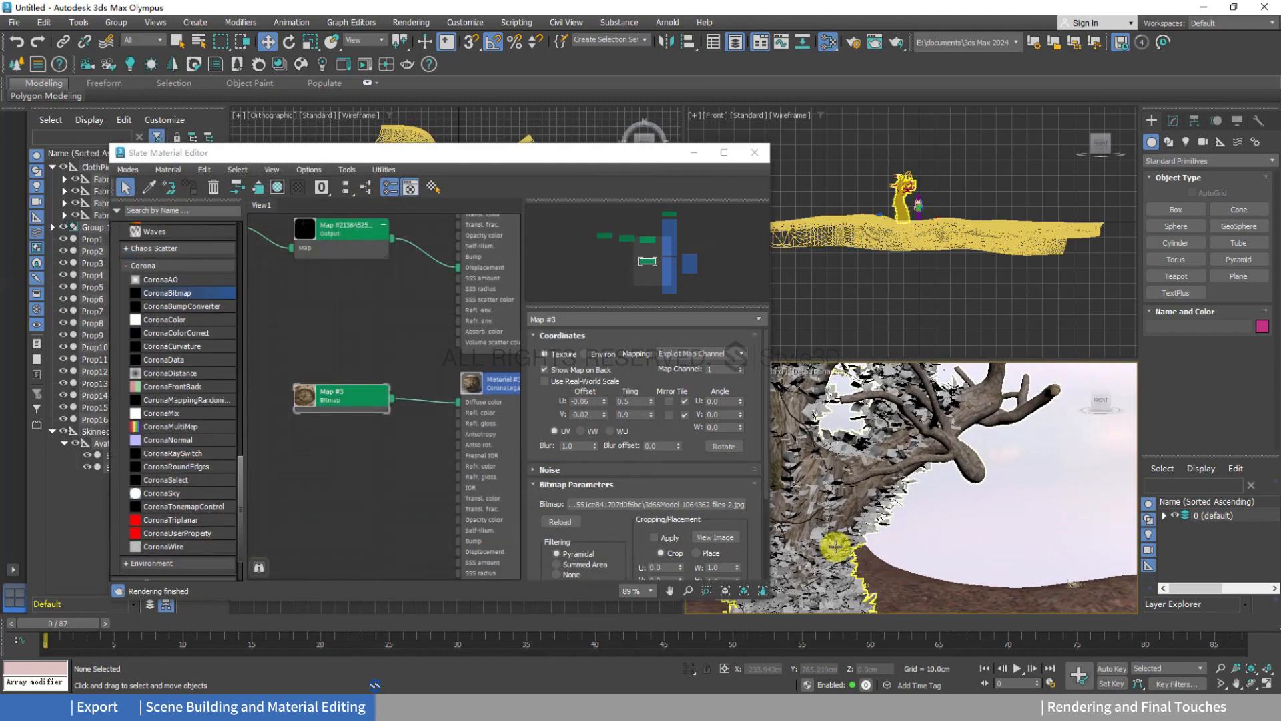
scroll(422, 457, down, 3)
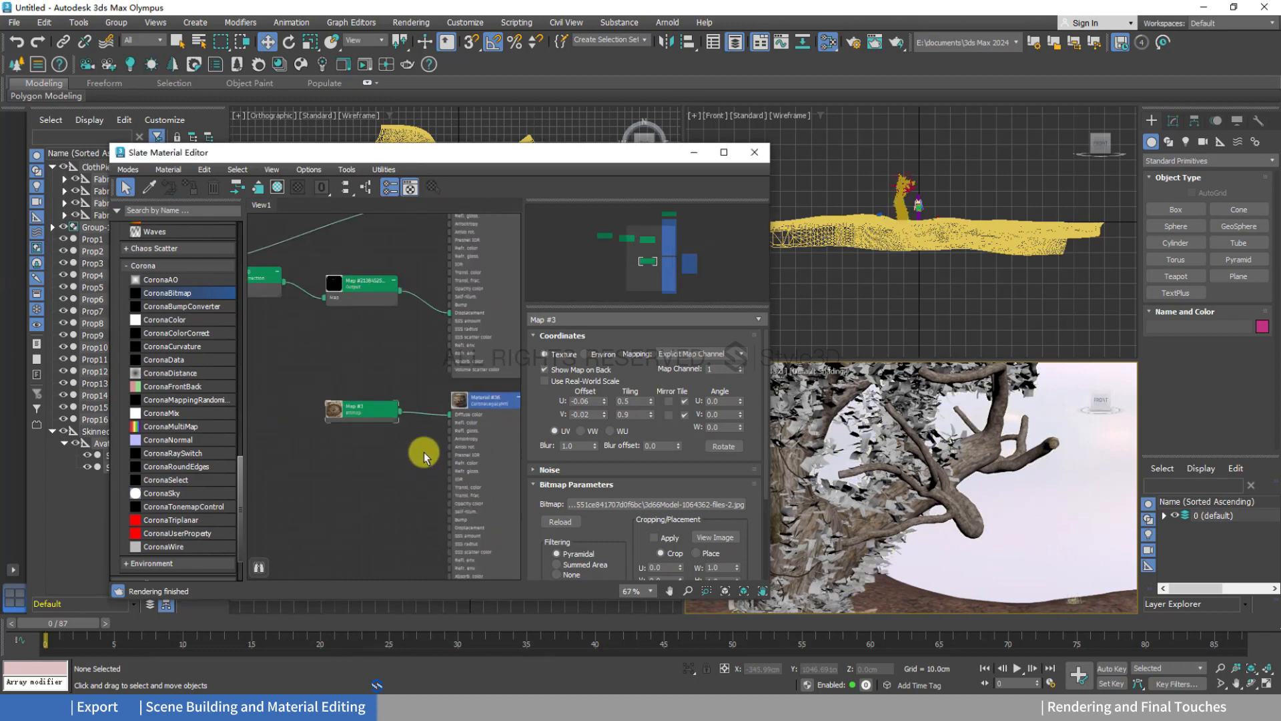
scroll(423, 456, down, 5)
middle_drag(409, 457, 362, 377)
click(154, 190)
click(944, 495)
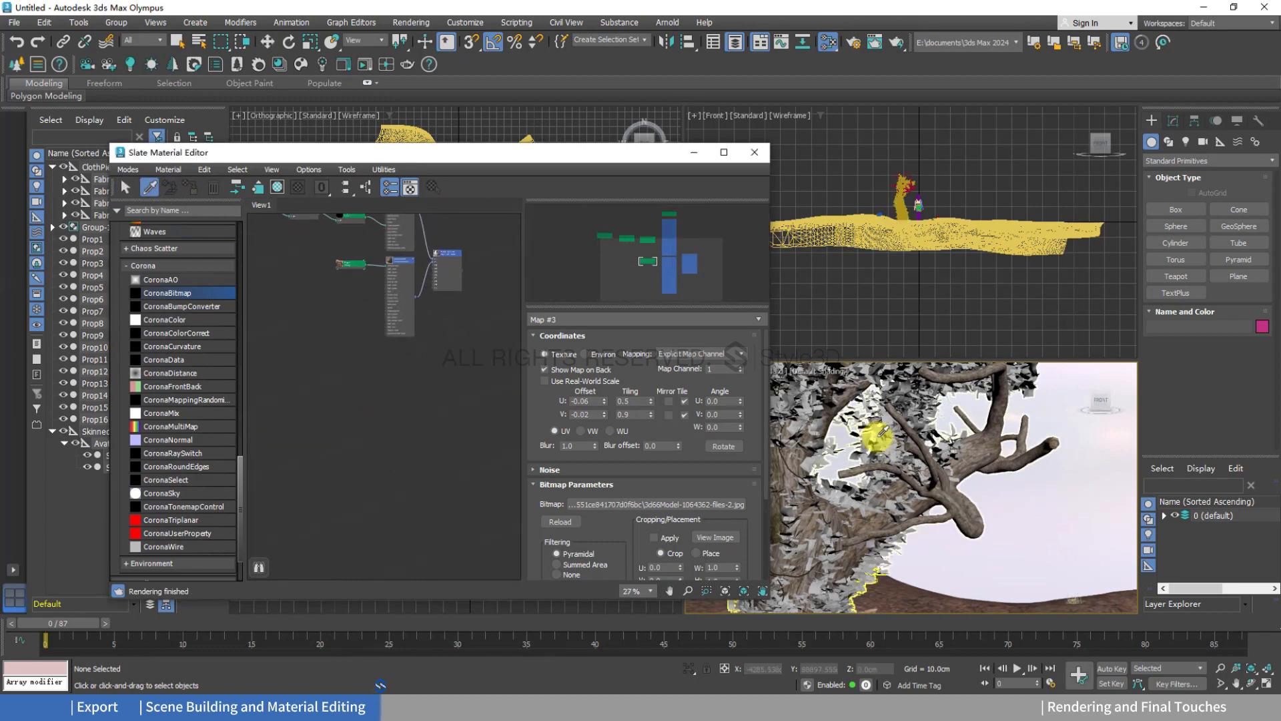
scroll(472, 418, up, 2)
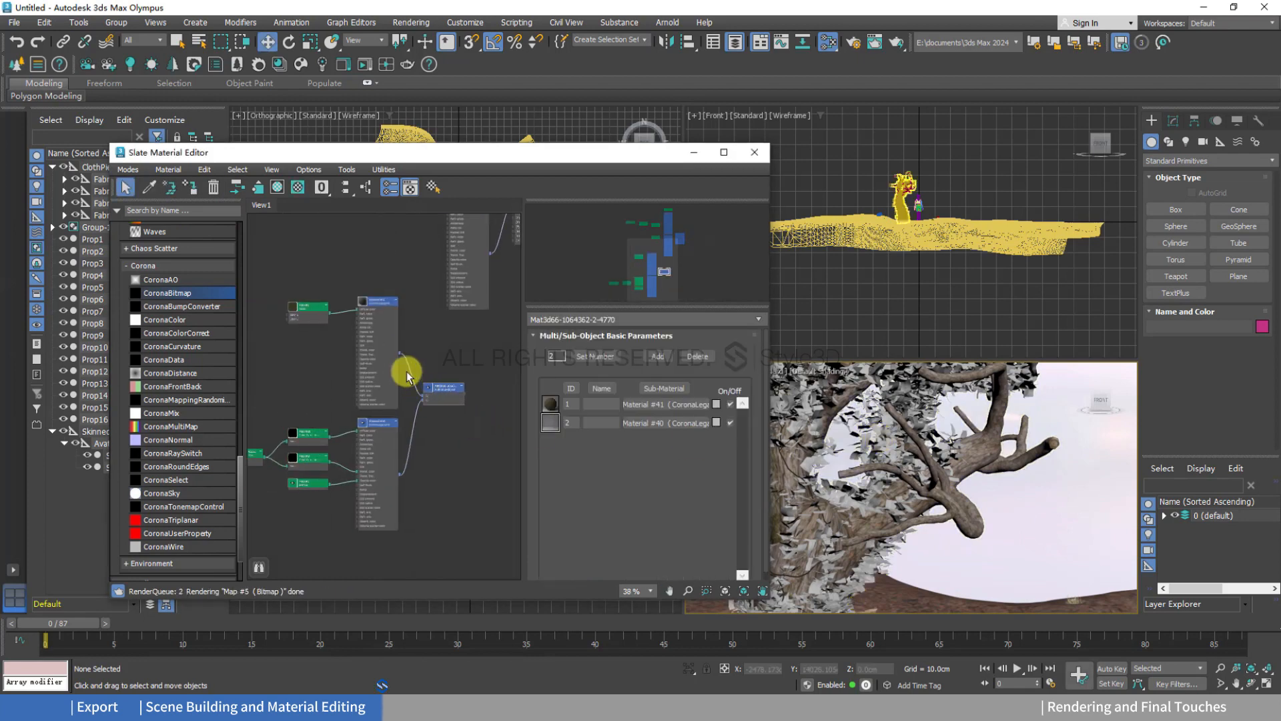
right_click(446, 394)
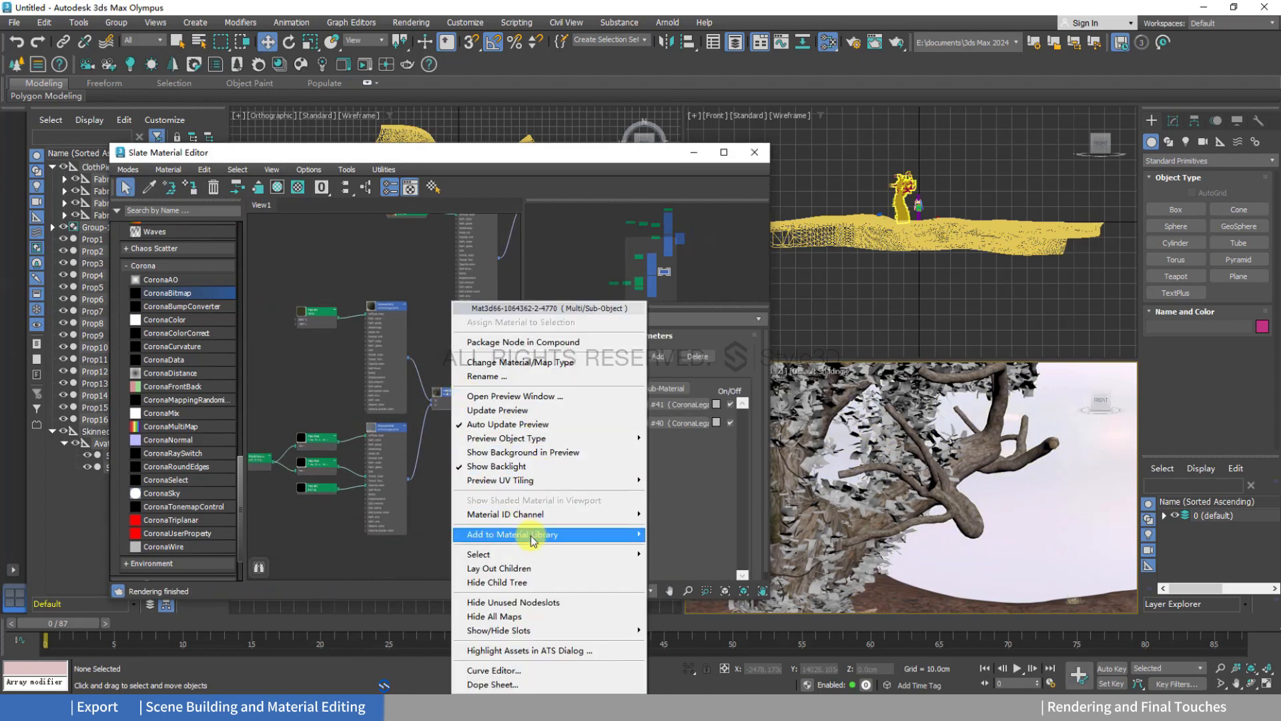
mouse_move(564, 553)
click(670, 580)
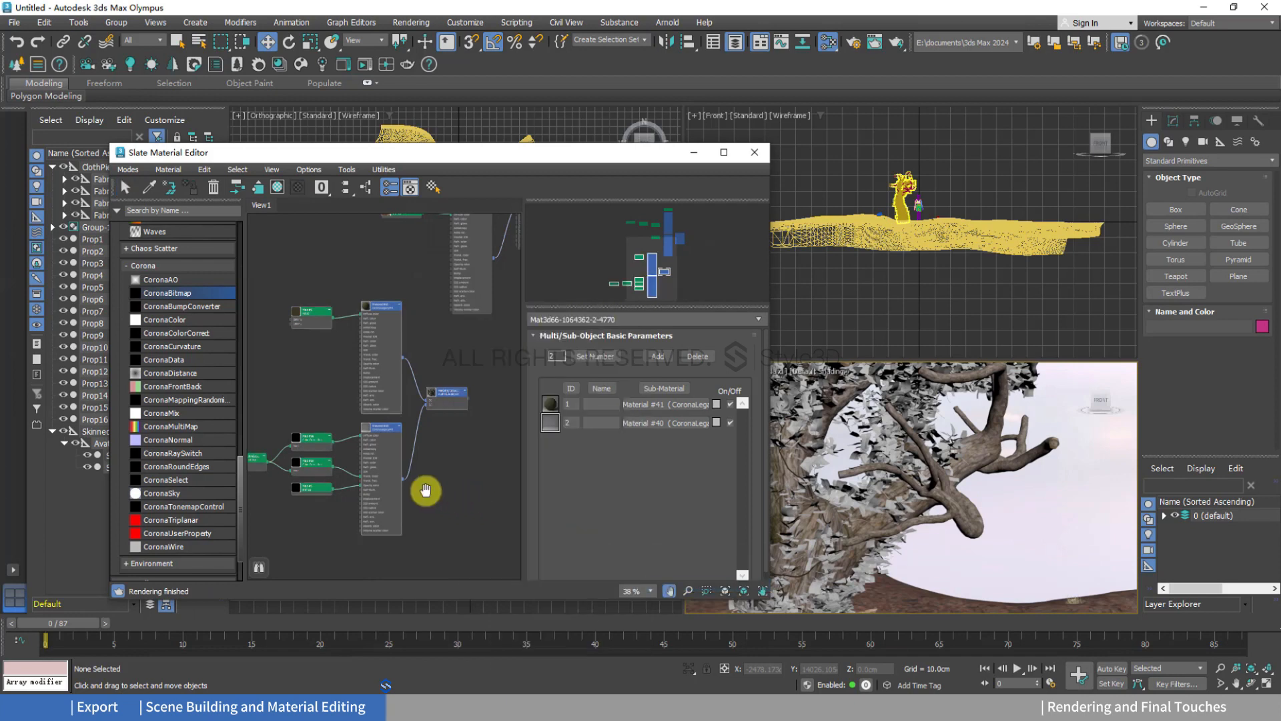
middle_drag(426, 490, 345, 485)
drag(366, 388, 459, 412)
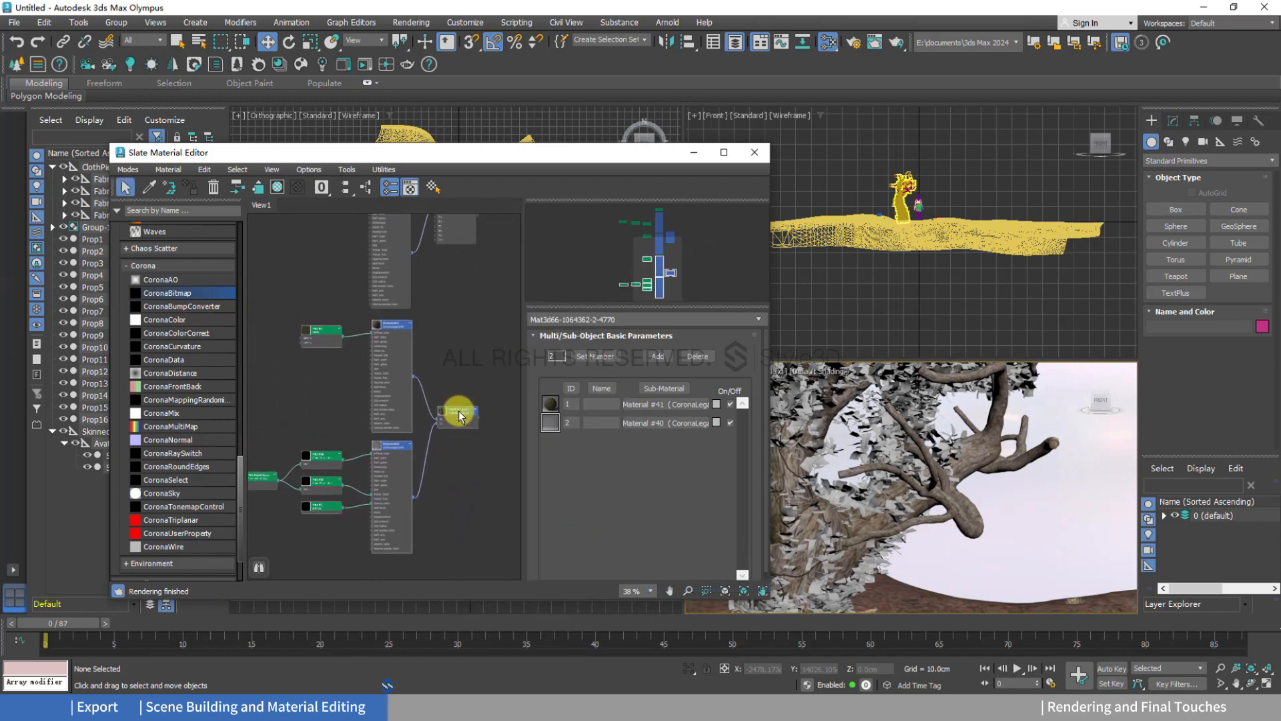
Check the foliage material's noise map, and relink its leaf bitmap Map #4 to 3d66Model-1064362-files-3.jpg.
scroll(310, 369, up, 4)
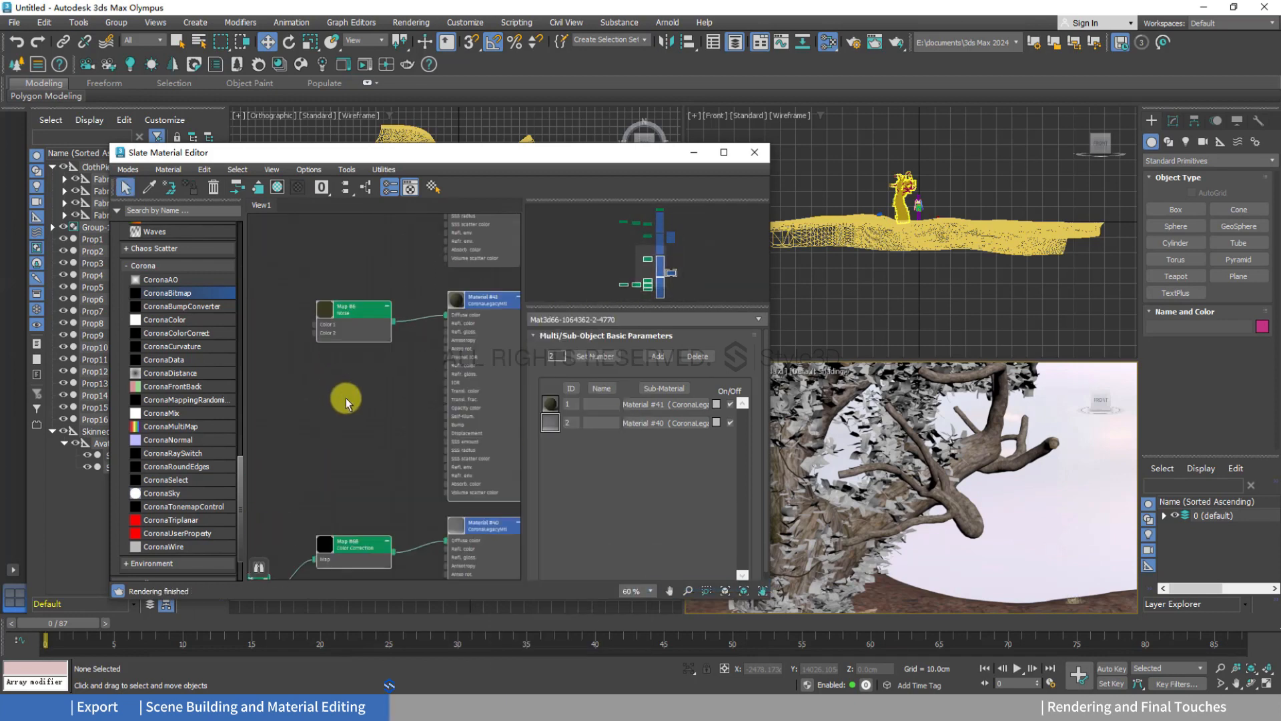
double_click(340, 322)
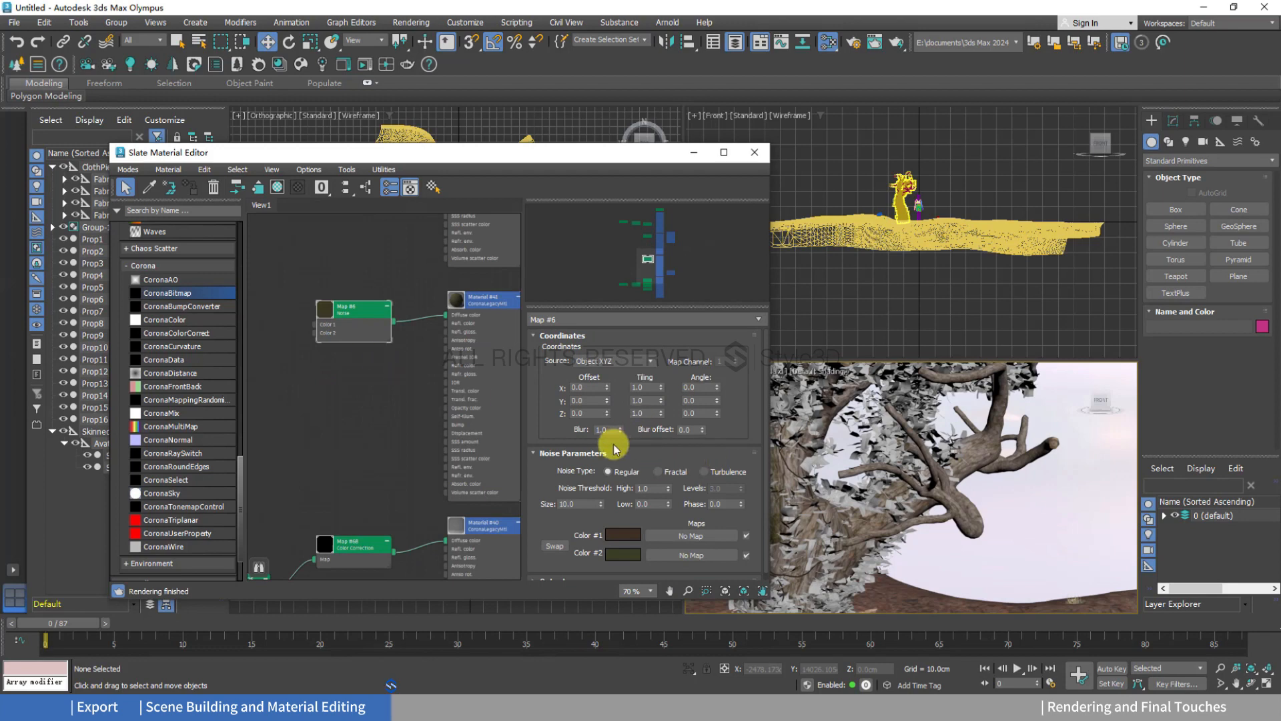
scroll(328, 401, down, 5)
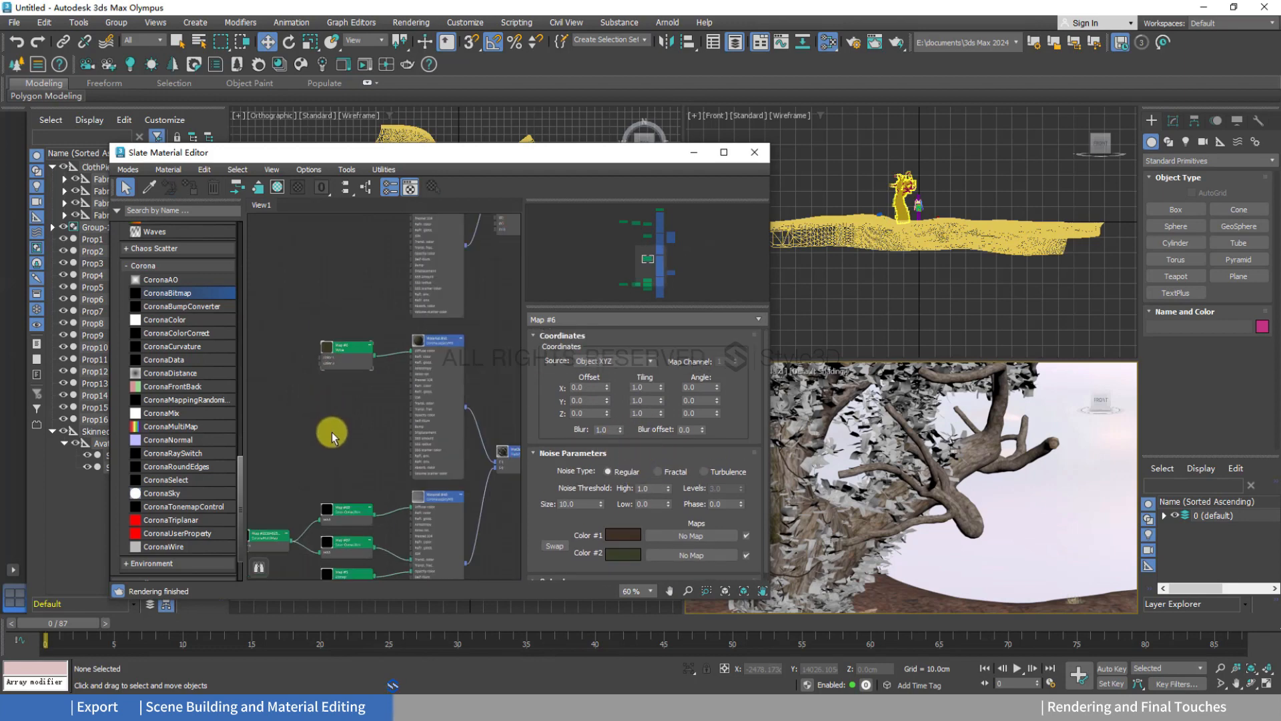
double_click(341, 405)
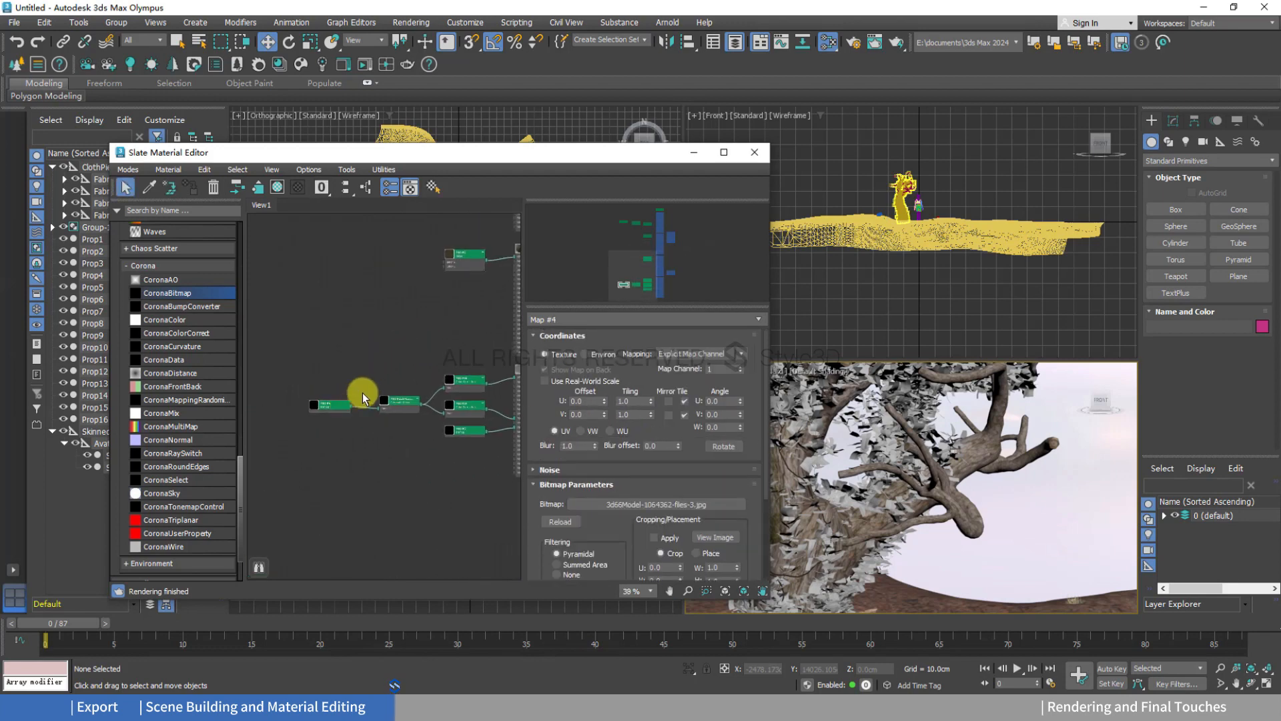
middle_drag(401, 362, 320, 354)
scroll(619, 456, down, 2)
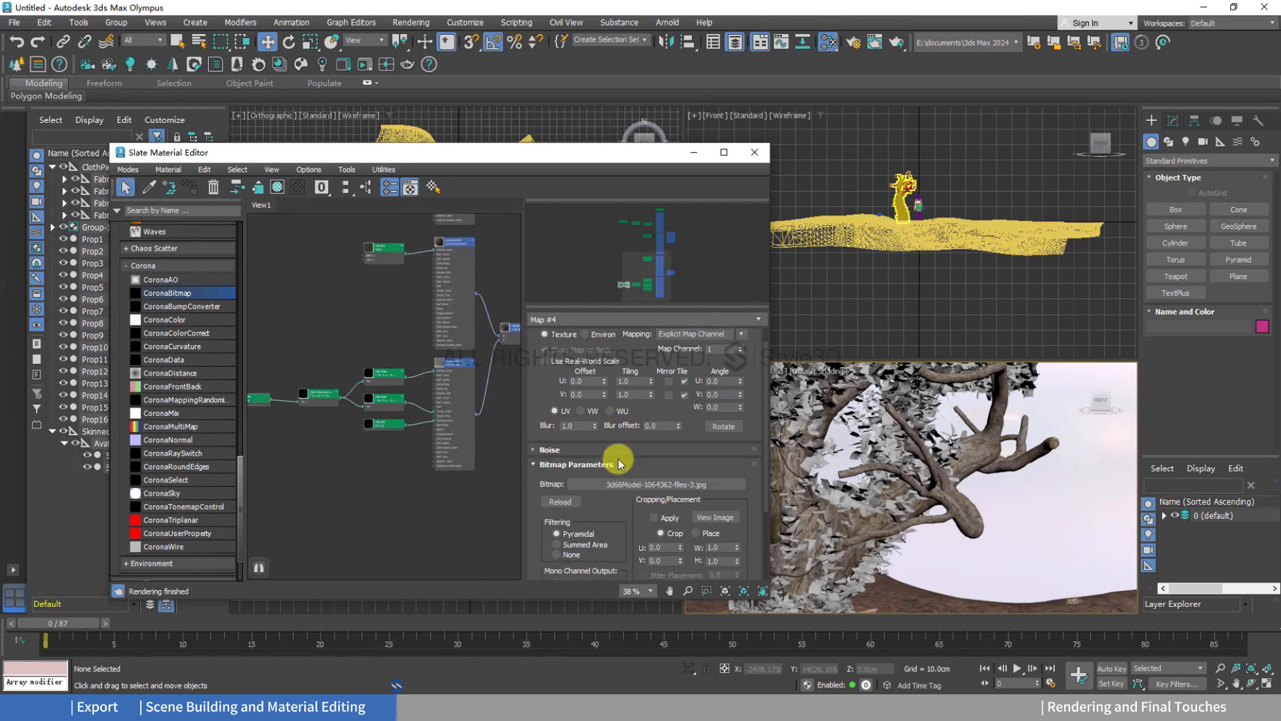
click(625, 463)
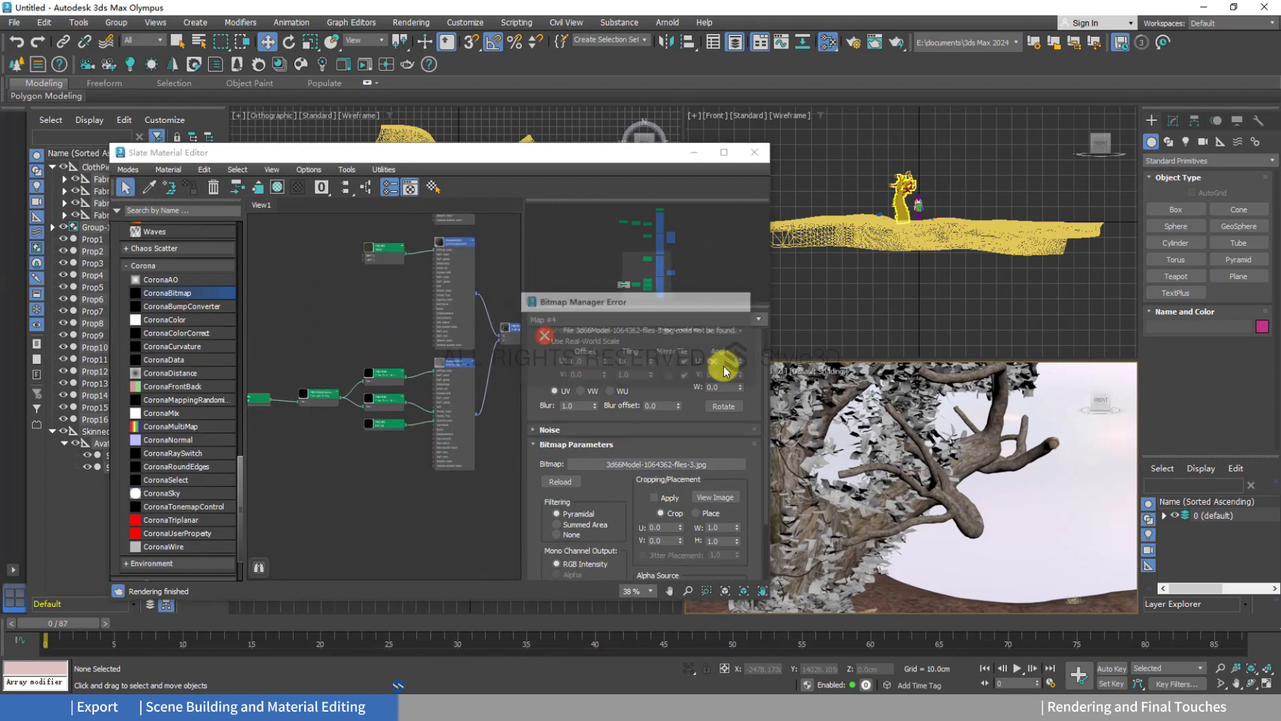
click(714, 362)
click(331, 233)
click(599, 408)
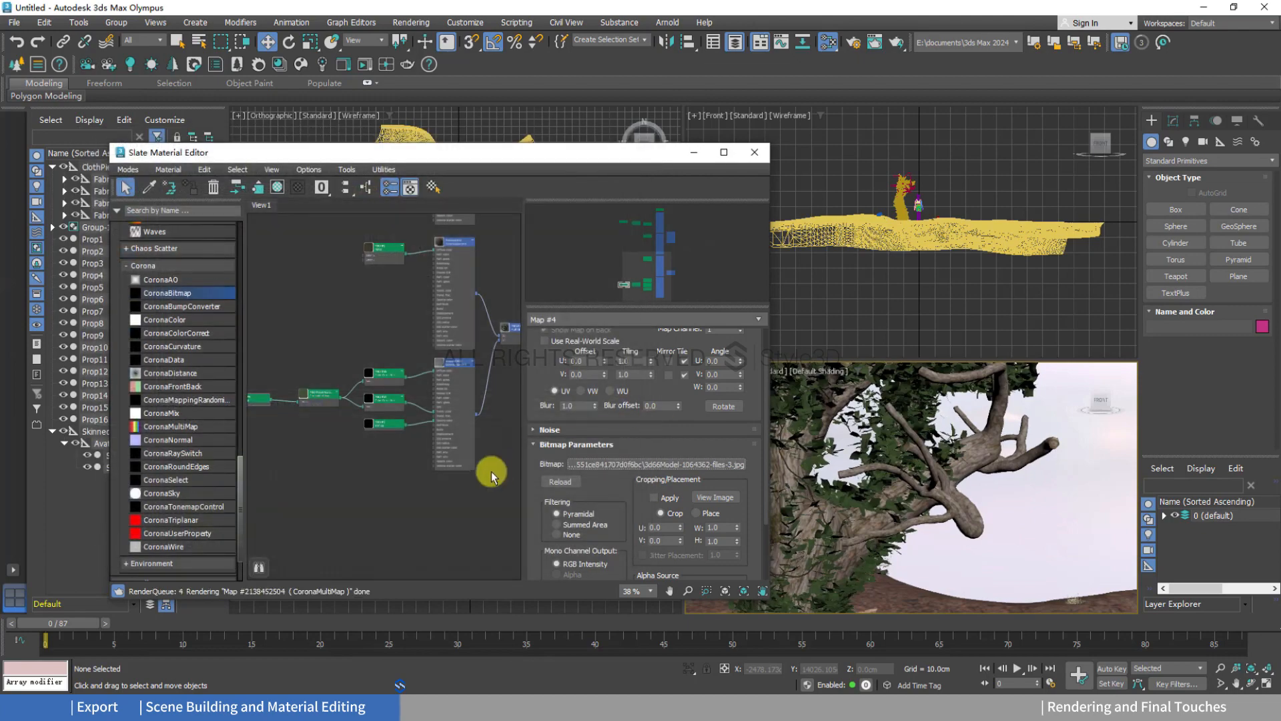
Relink the foliage material's leaf mask bitmap Map #5 to 3d66Model-1064362-files-4.jpg.
double_click(385, 427)
click(644, 466)
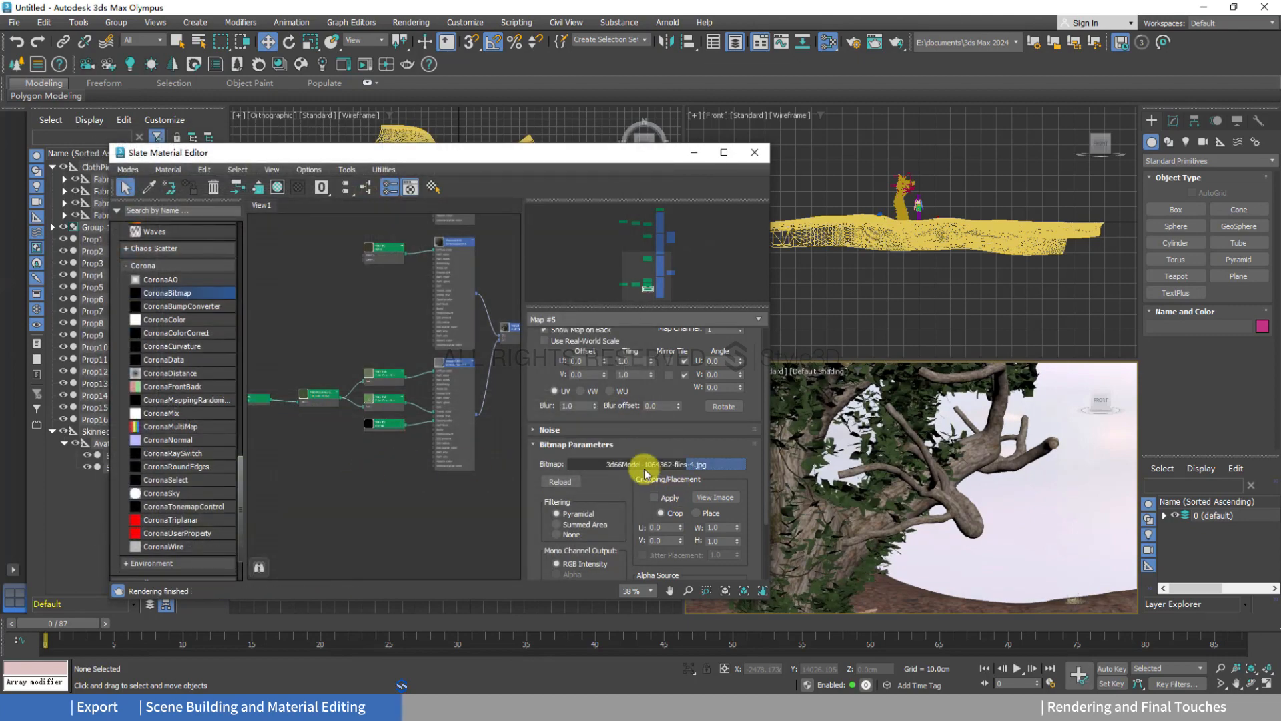
click(713, 362)
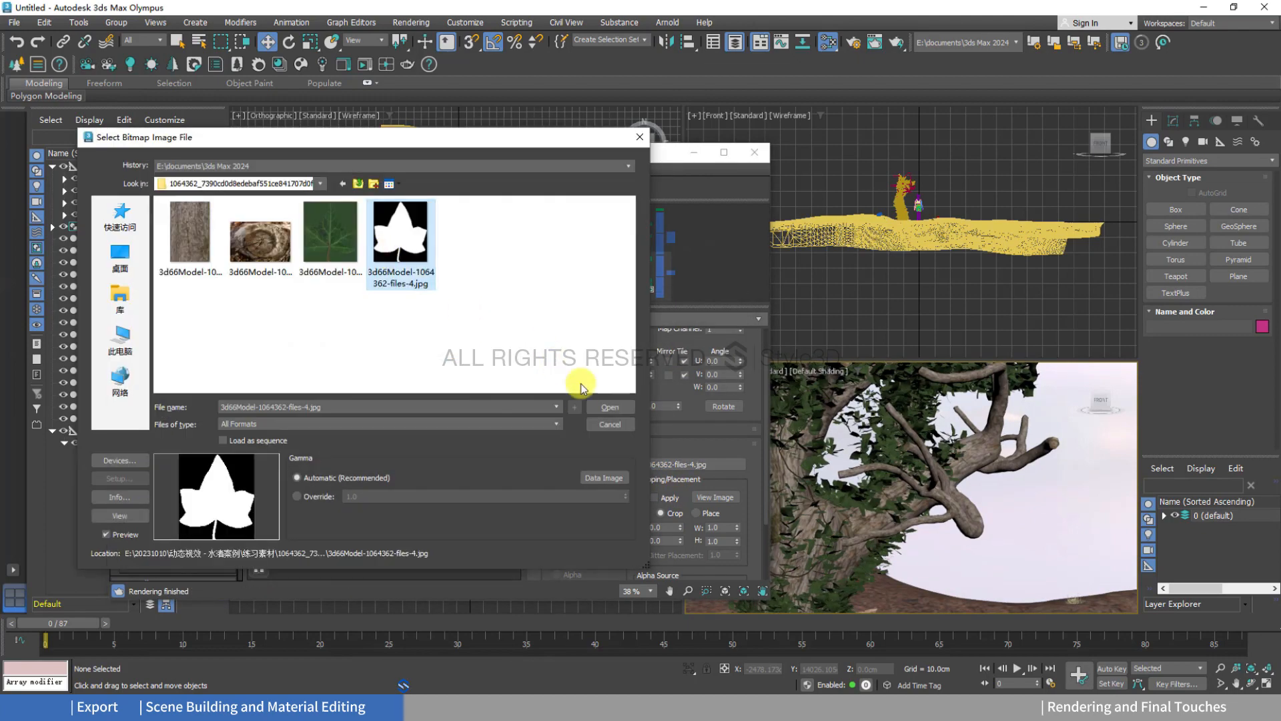
click(596, 409)
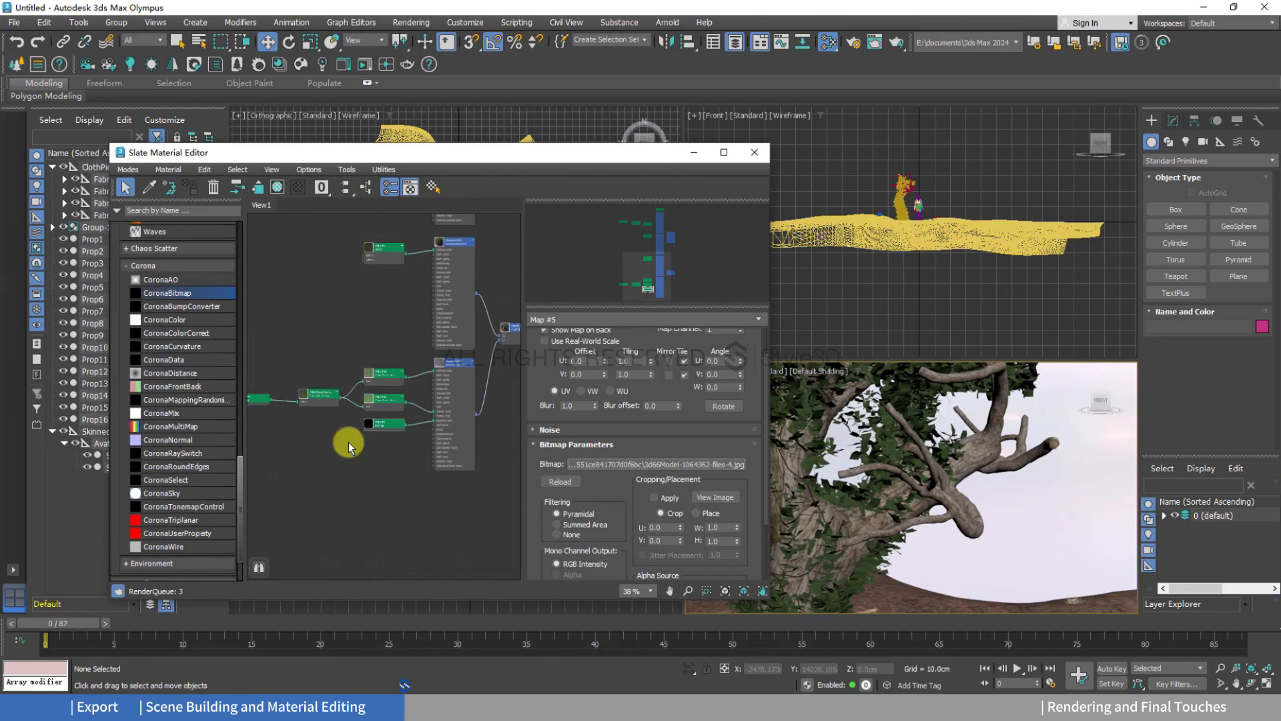
click(403, 473)
Sample the Prop16_Ground material from the beach model into an empty area of the node view.
scroll(857, 462, down, 6)
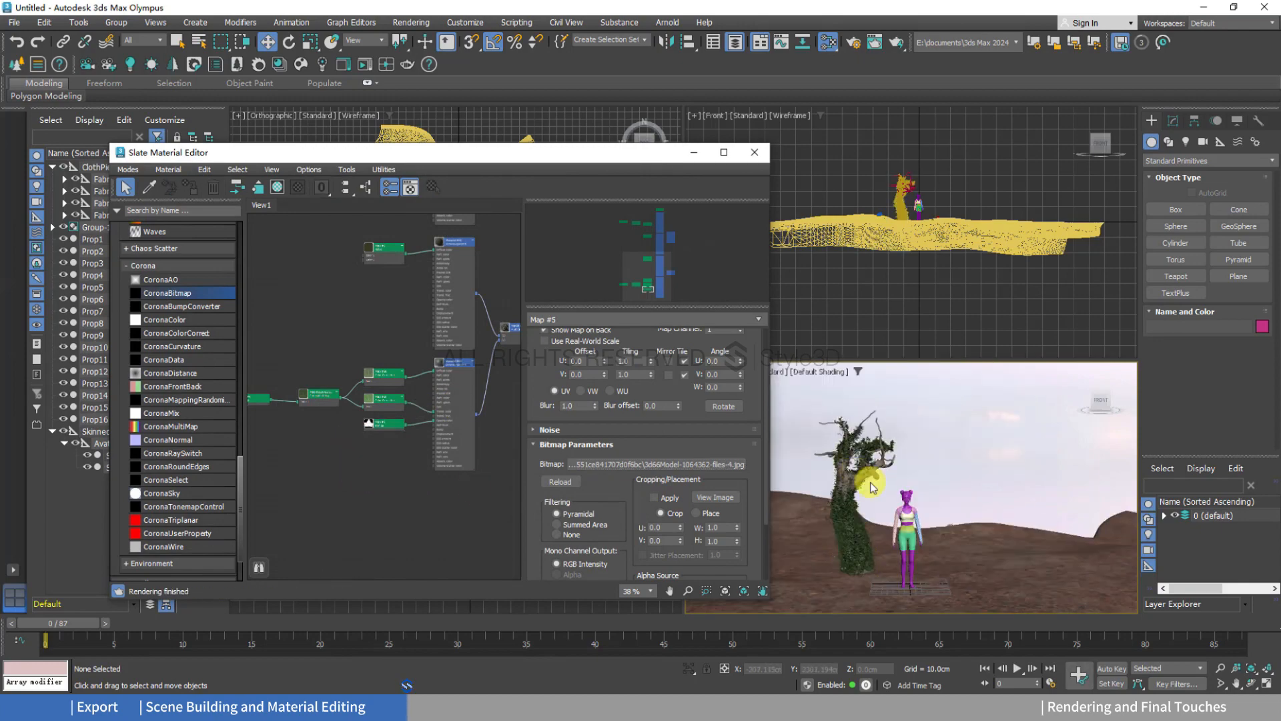
scroll(872, 488, up, 5)
scroll(850, 476, up, 2)
middle_drag(850, 476, 874, 491)
scroll(392, 452, down, 3)
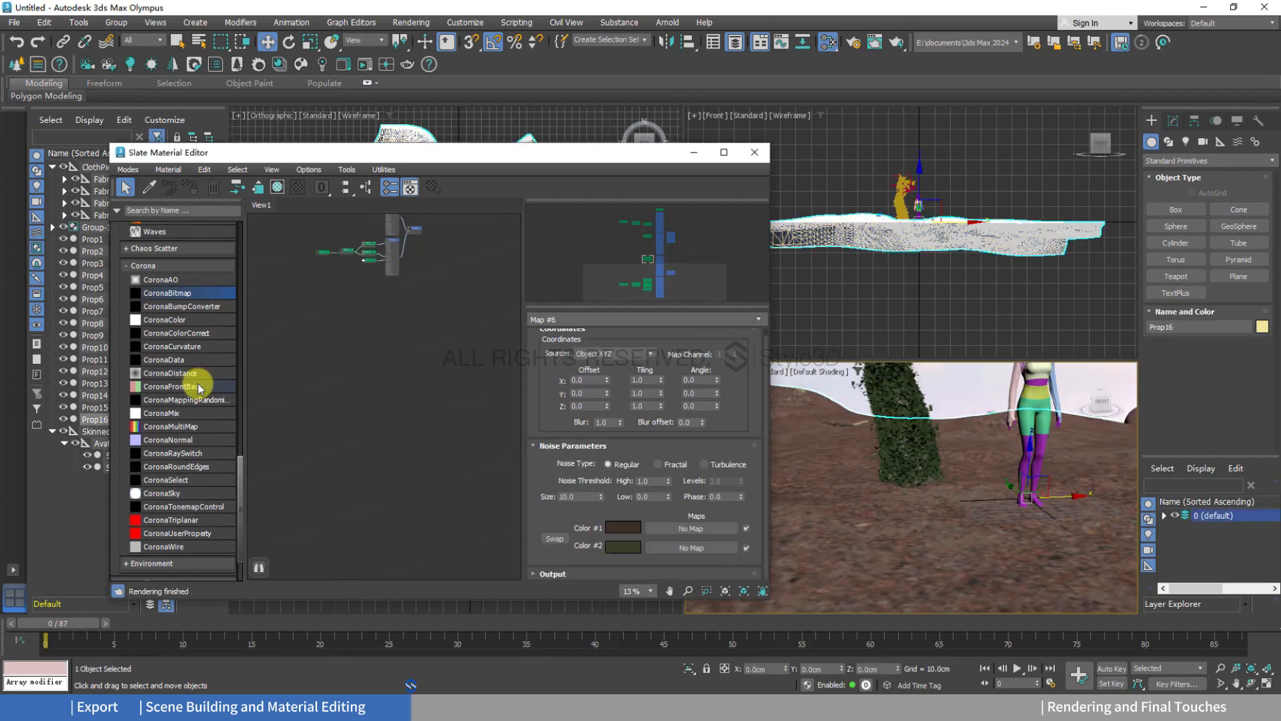
scroll(191, 380, down, 1)
click(151, 188)
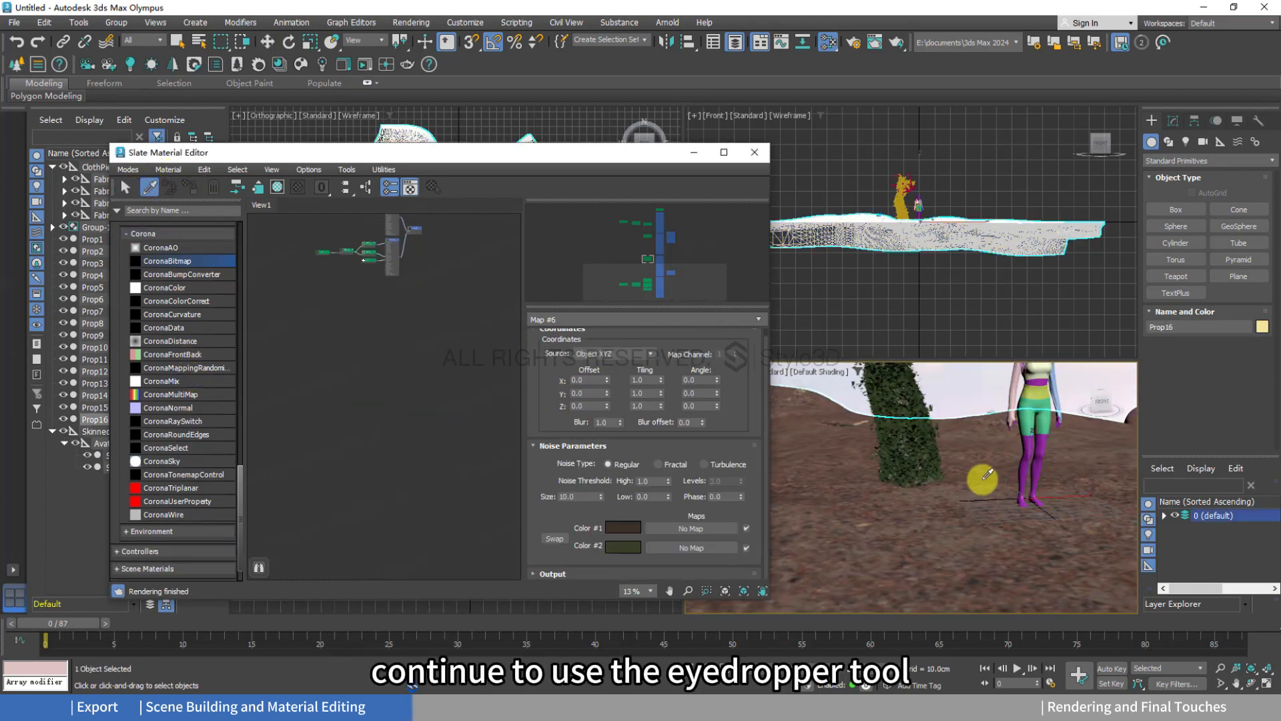
click(896, 568)
scroll(394, 380, up, 5)
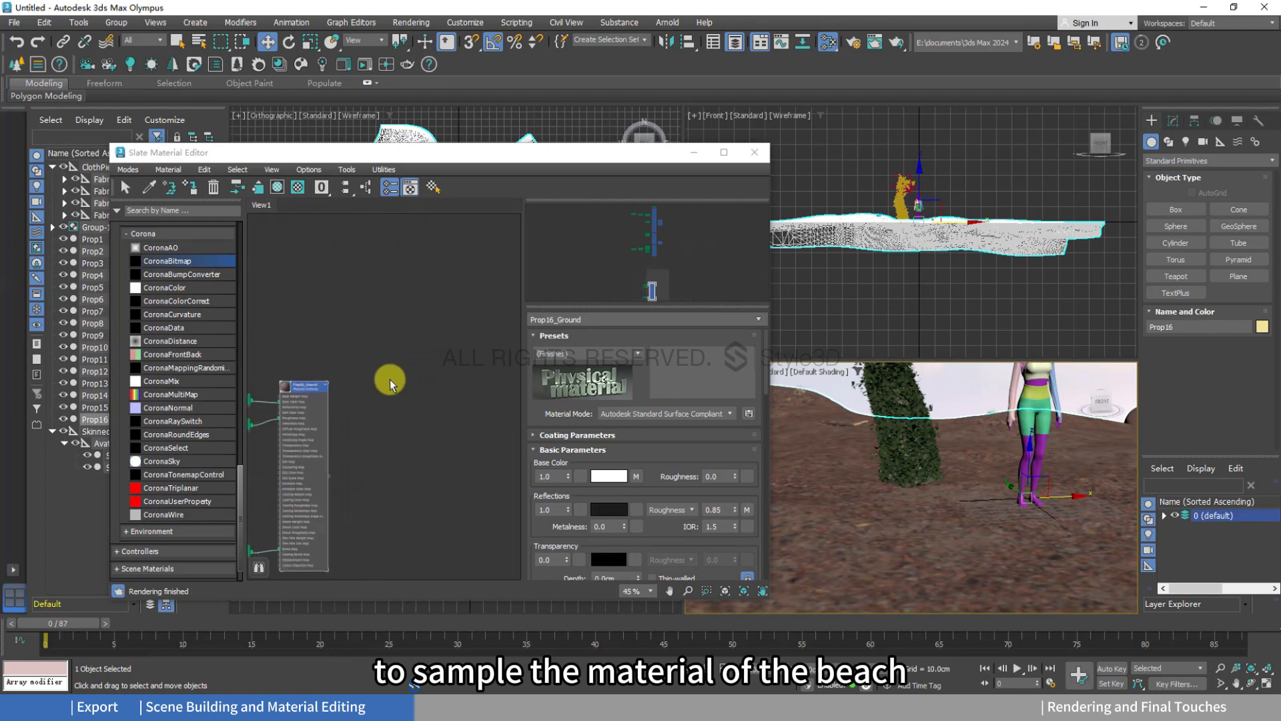
Select the Prop16_Ground material's whole node tree and reposition it directly below the foliage material's nodes.
right_click(343, 386)
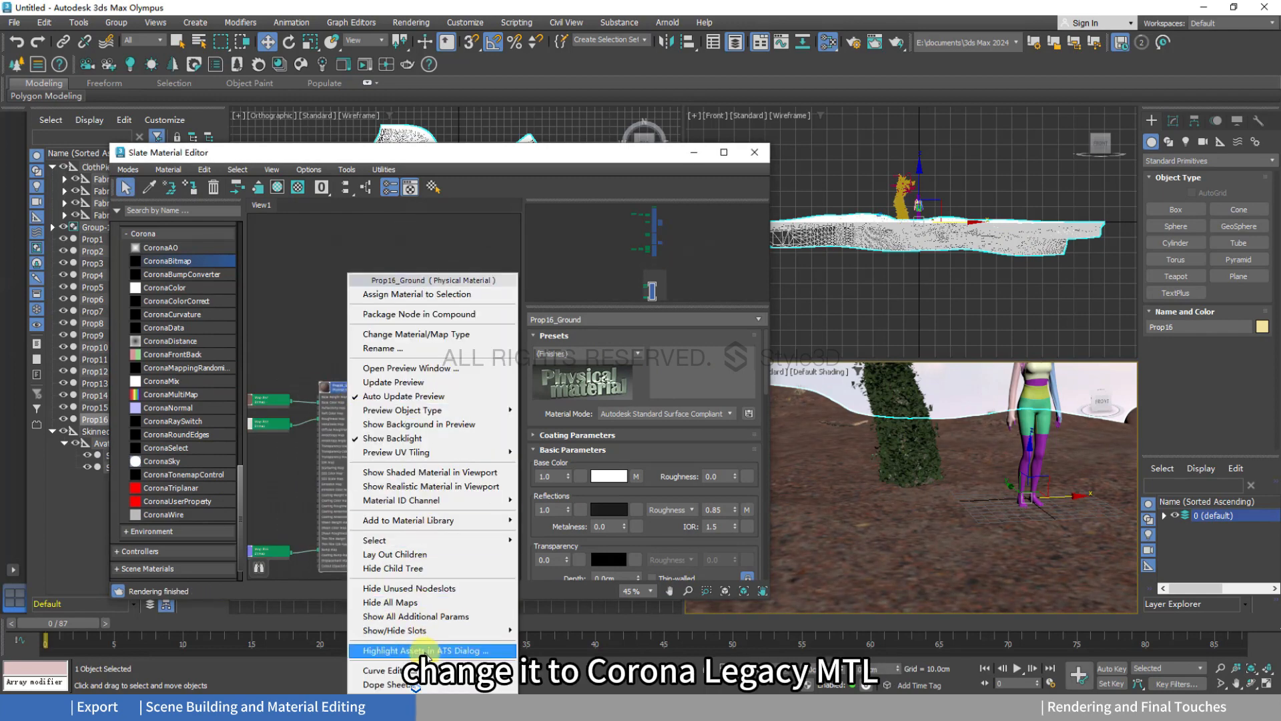
mouse_move(454, 539)
click(564, 573)
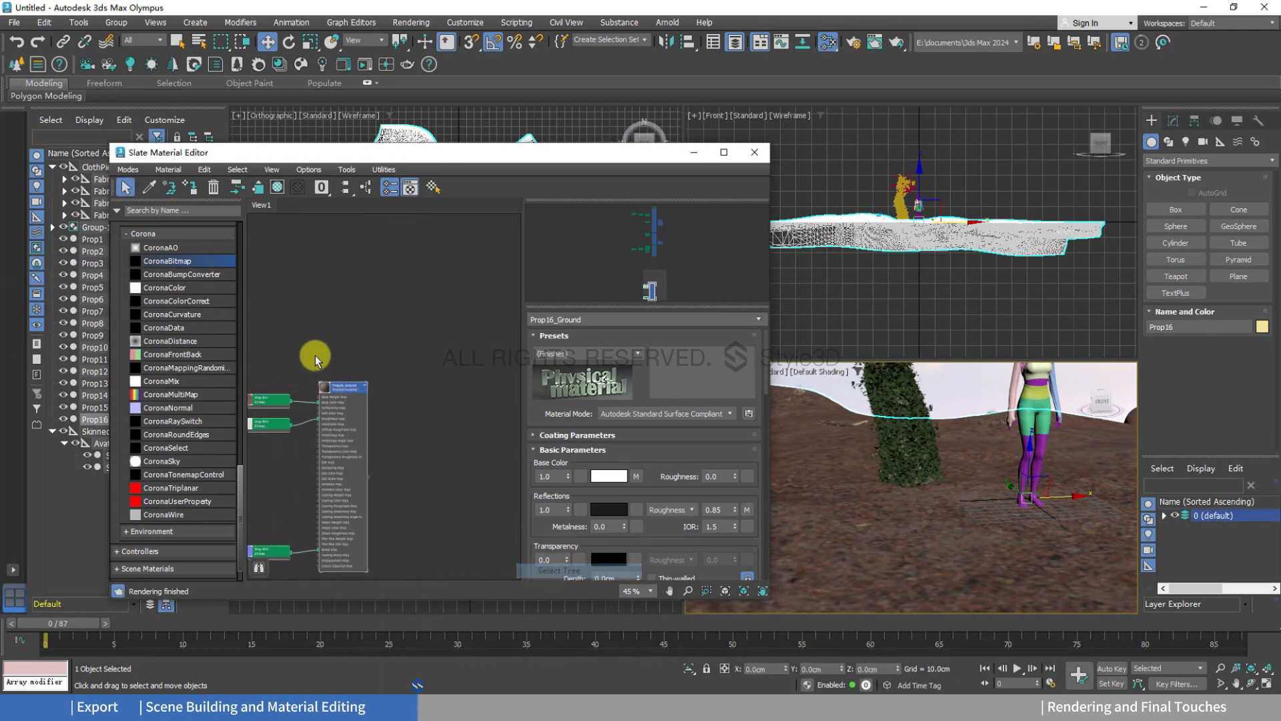
scroll(315, 355, down, 8)
scroll(351, 334, up, 6)
middle_drag(384, 417, 429, 431)
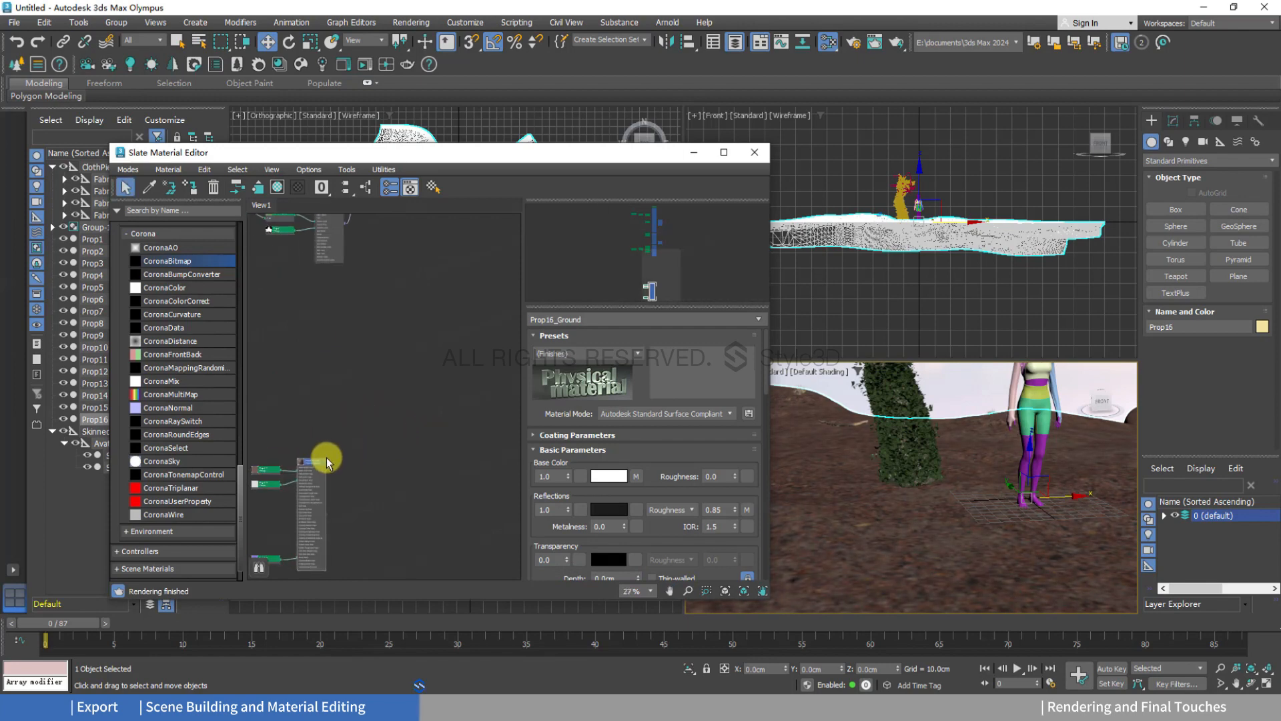
drag(326, 458, 331, 286)
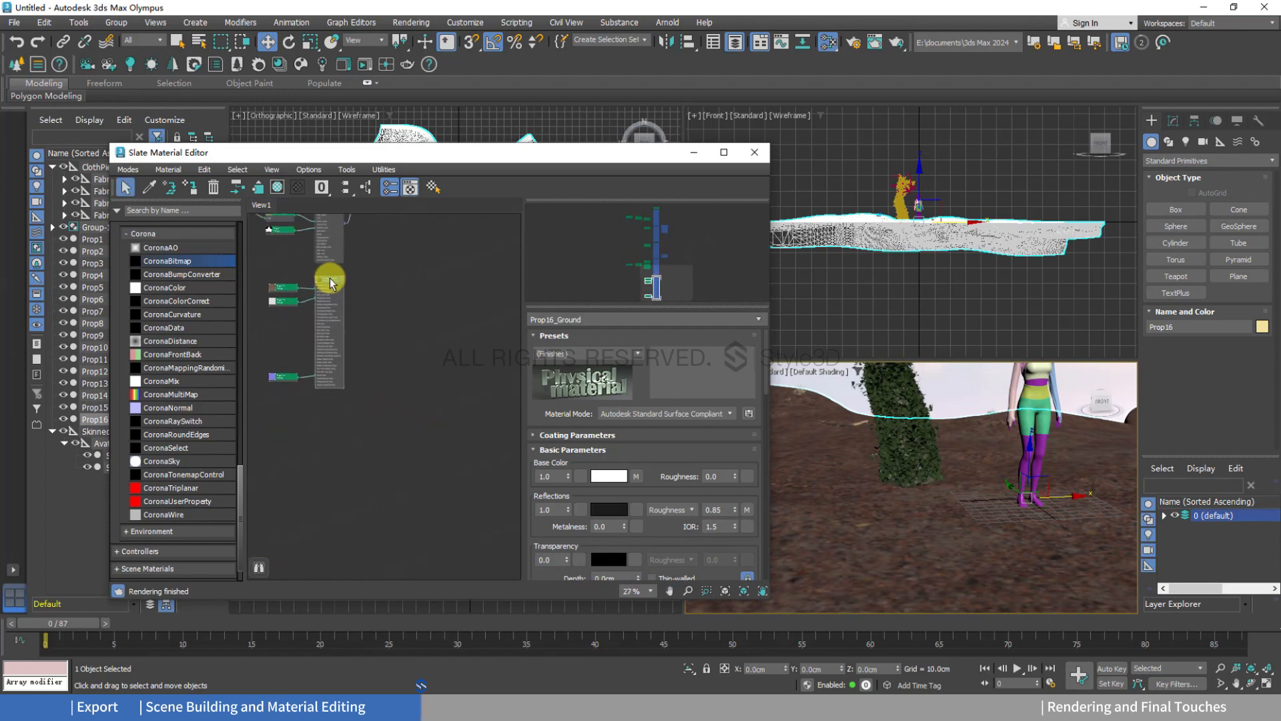
Add a CoronaLegacyMtl material node beside the Prop16_Ground material.
scroll(429, 343, up, 2)
scroll(189, 338, up, 10)
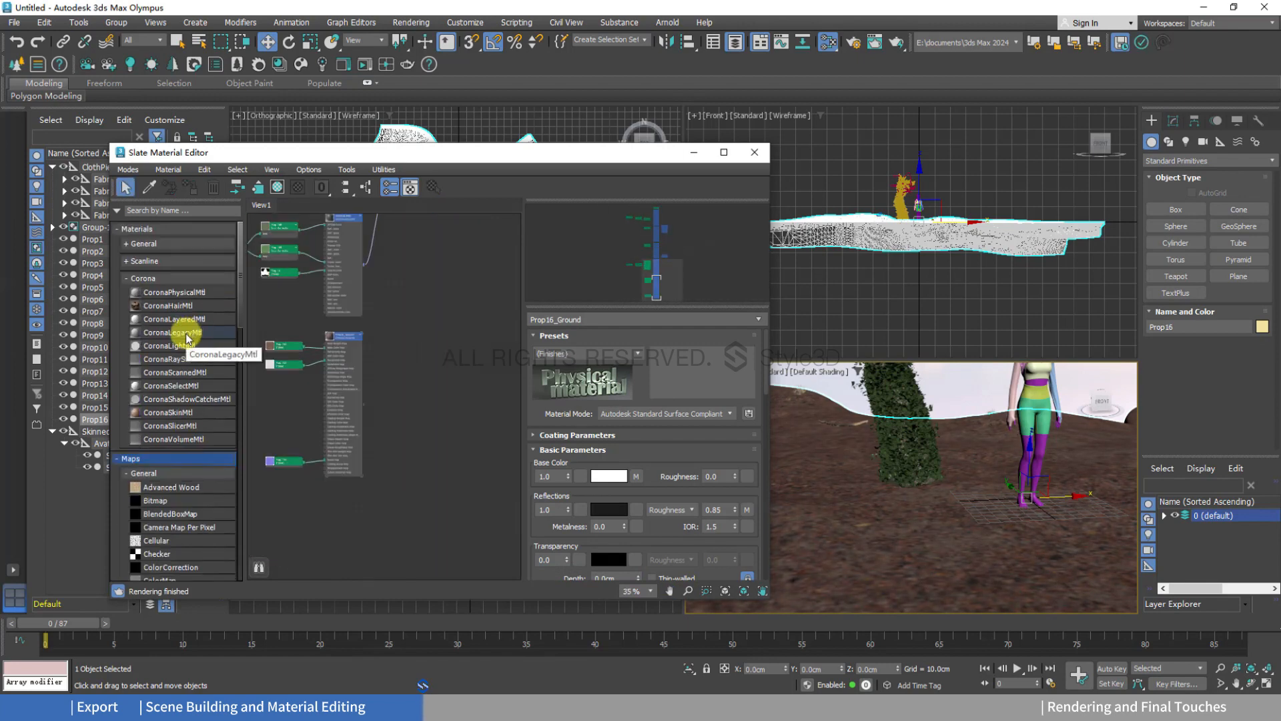
double_click(405, 382)
drag(401, 379, 390, 306)
scroll(405, 382, up, 5)
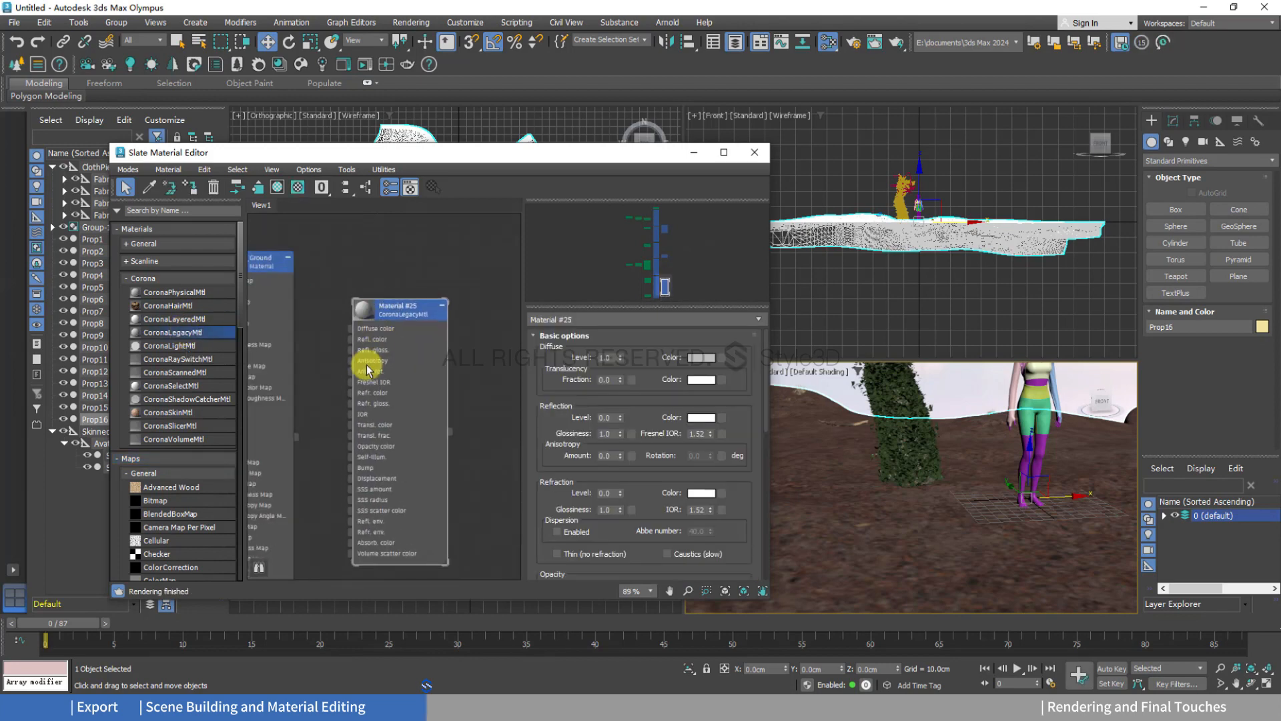
Connect the ground's base color bitmap to the new CoronaLegacyMtl's Diffuse color and its roughness bitmap to Refl. gloss.
scroll(402, 373, down, 3)
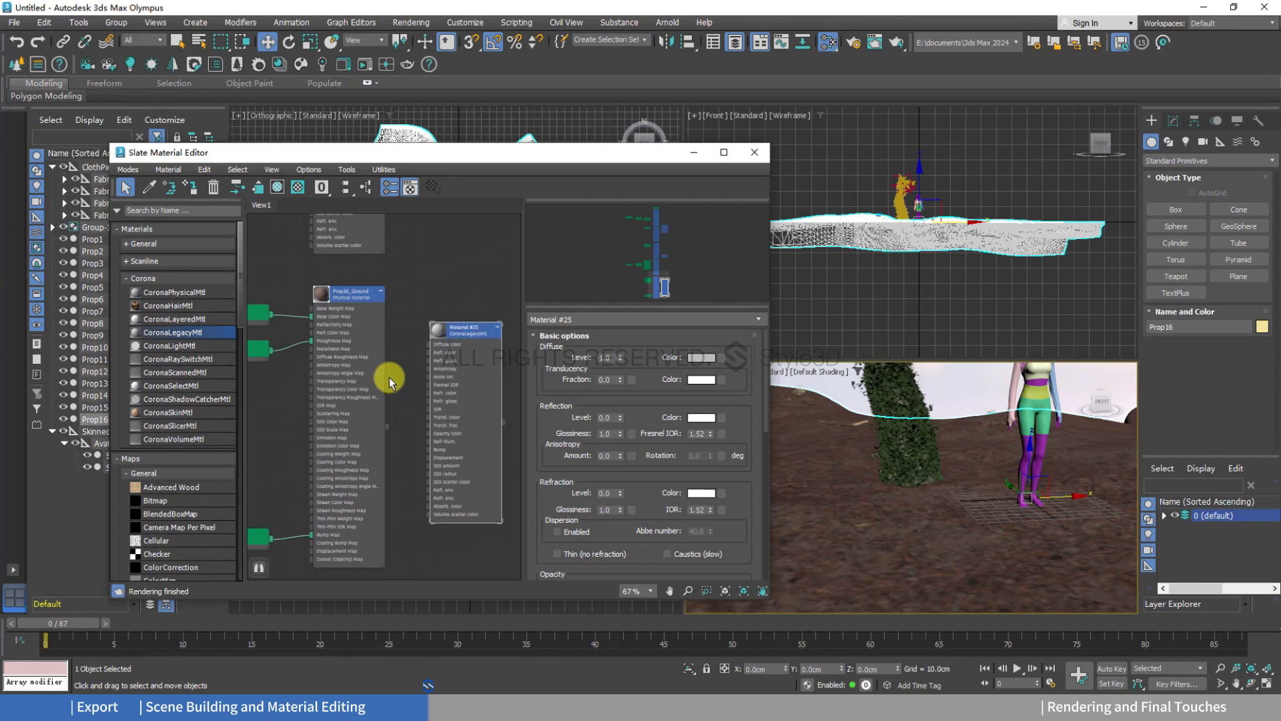
scroll(390, 378, up, 1)
scroll(390, 380, down, 1)
middle_drag(394, 383, 384, 384)
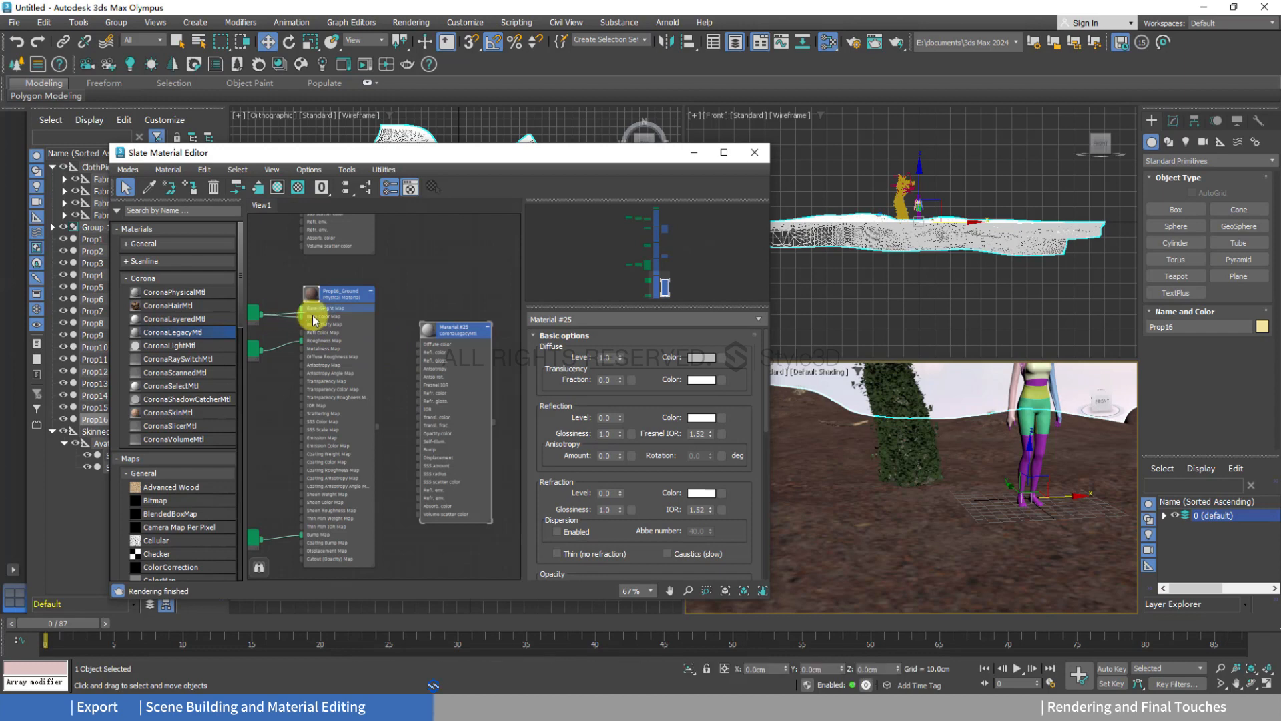
drag(313, 321, 415, 363)
scroll(401, 409, down, 1)
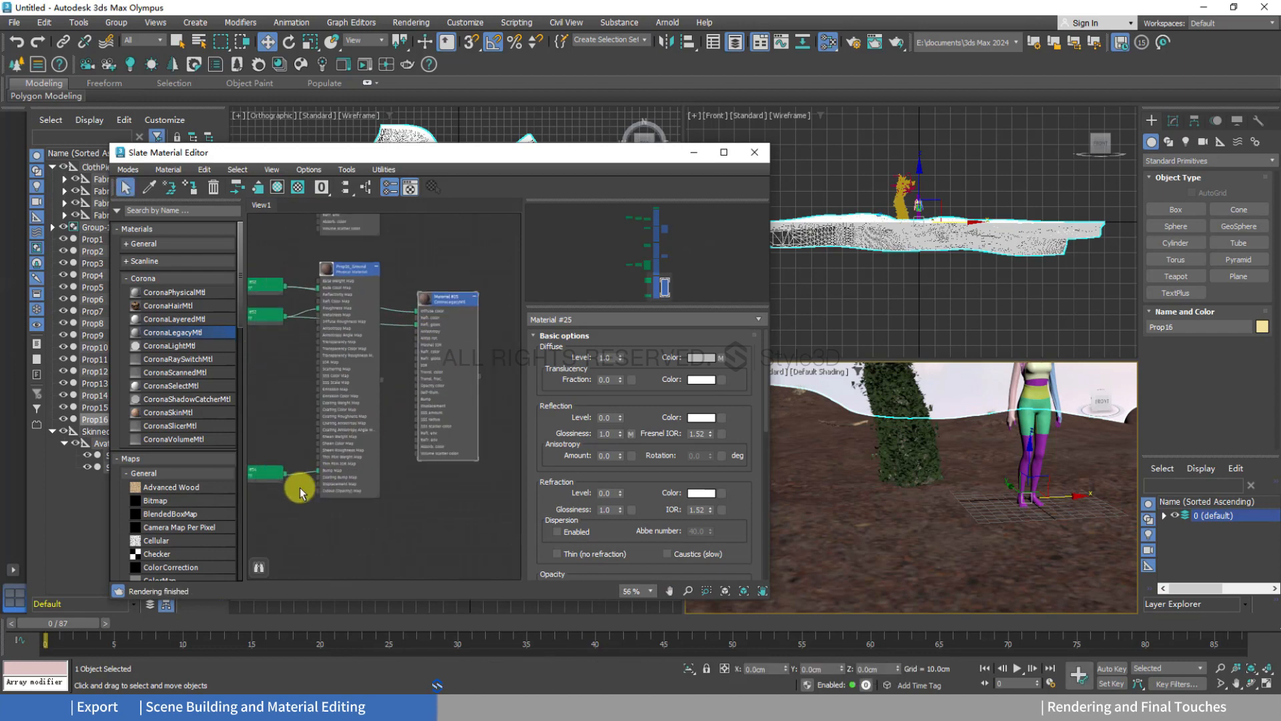
Add a CoronaNormal map fed by the Ground_N.png bitmap and connect it to the new material's Bump input.
scroll(189, 457, down, 6)
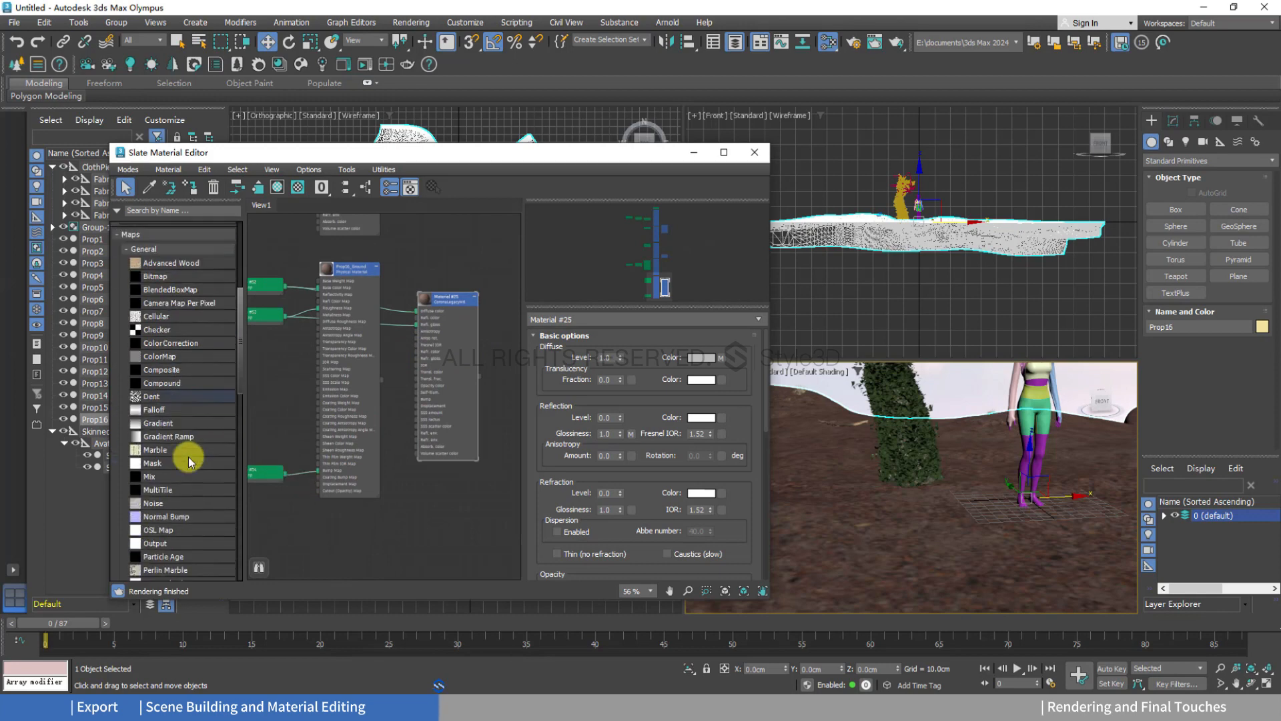
scroll(182, 489, down, 6)
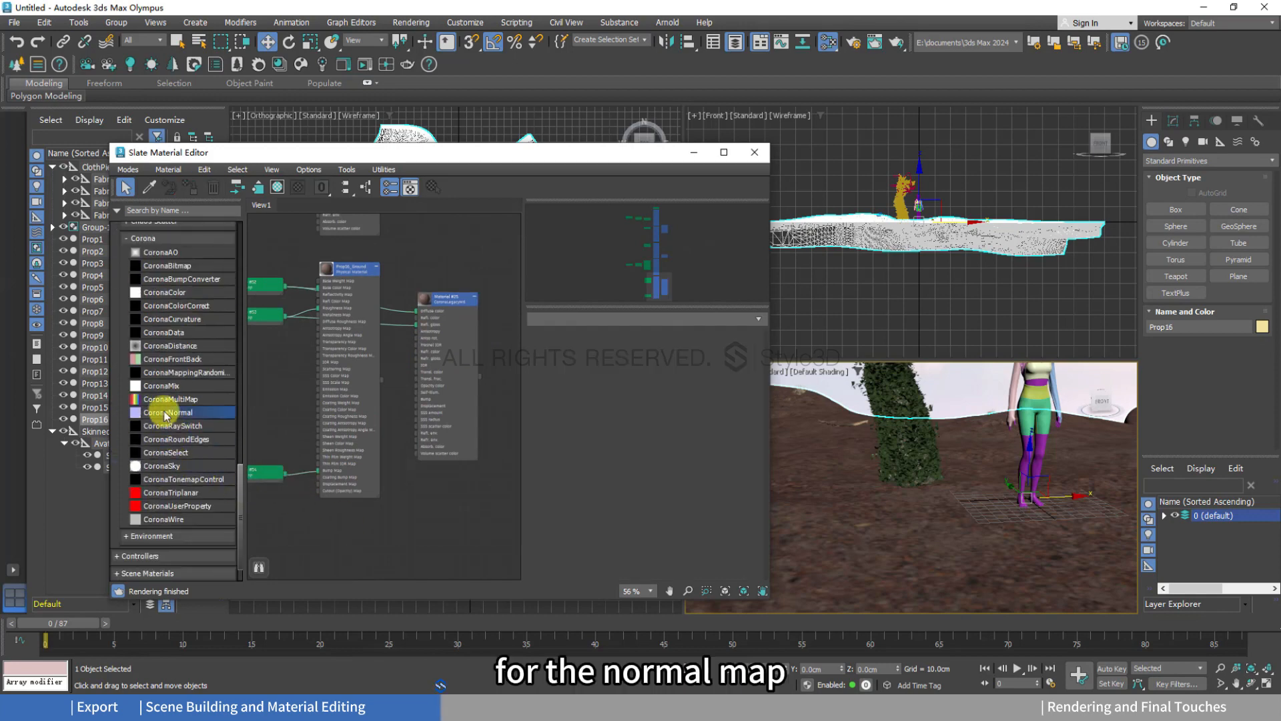
drag(385, 514, 359, 522)
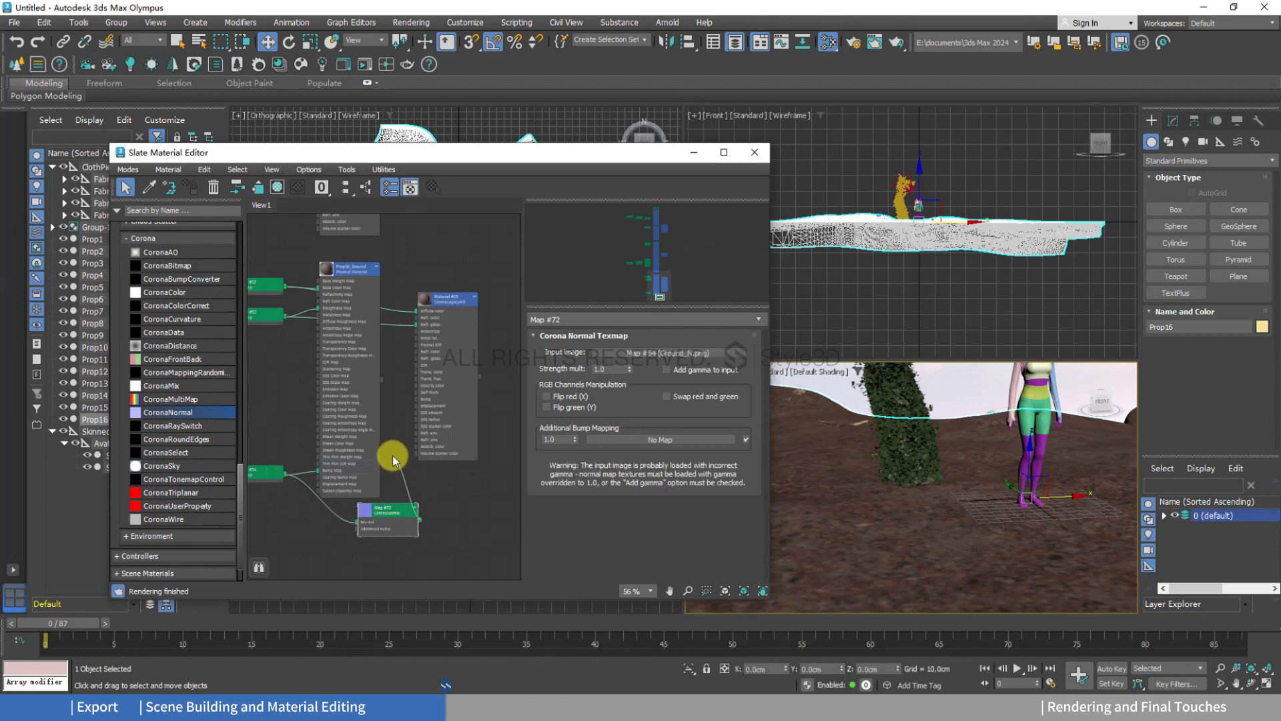
drag(395, 422, 414, 398)
scroll(448, 395, up, 2)
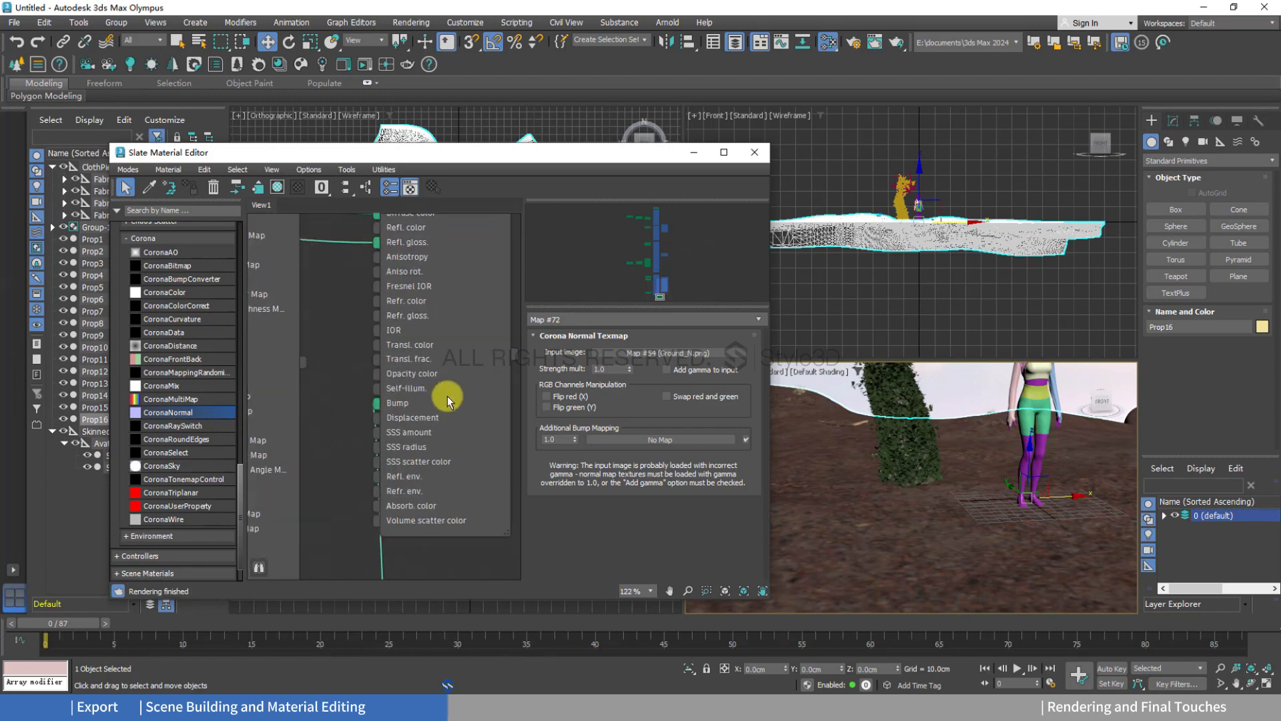
scroll(439, 406, down, 3)
Reposition the CoronaNormal node between the normal bitmap and the new CoronaLegacyMtl.
drag(401, 477, 372, 420)
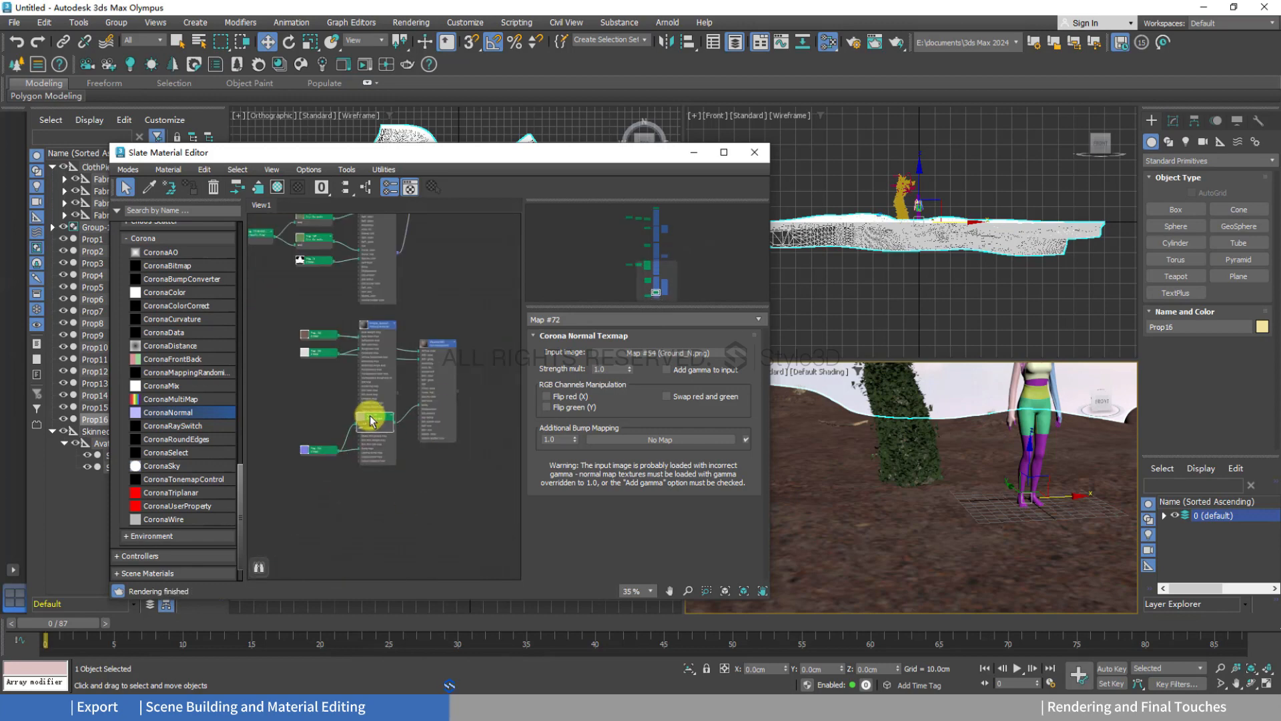
scroll(405, 395, up, 5)
middle_drag(415, 370, 414, 391)
drag(340, 460, 340, 461)
scroll(400, 399, down, 2)
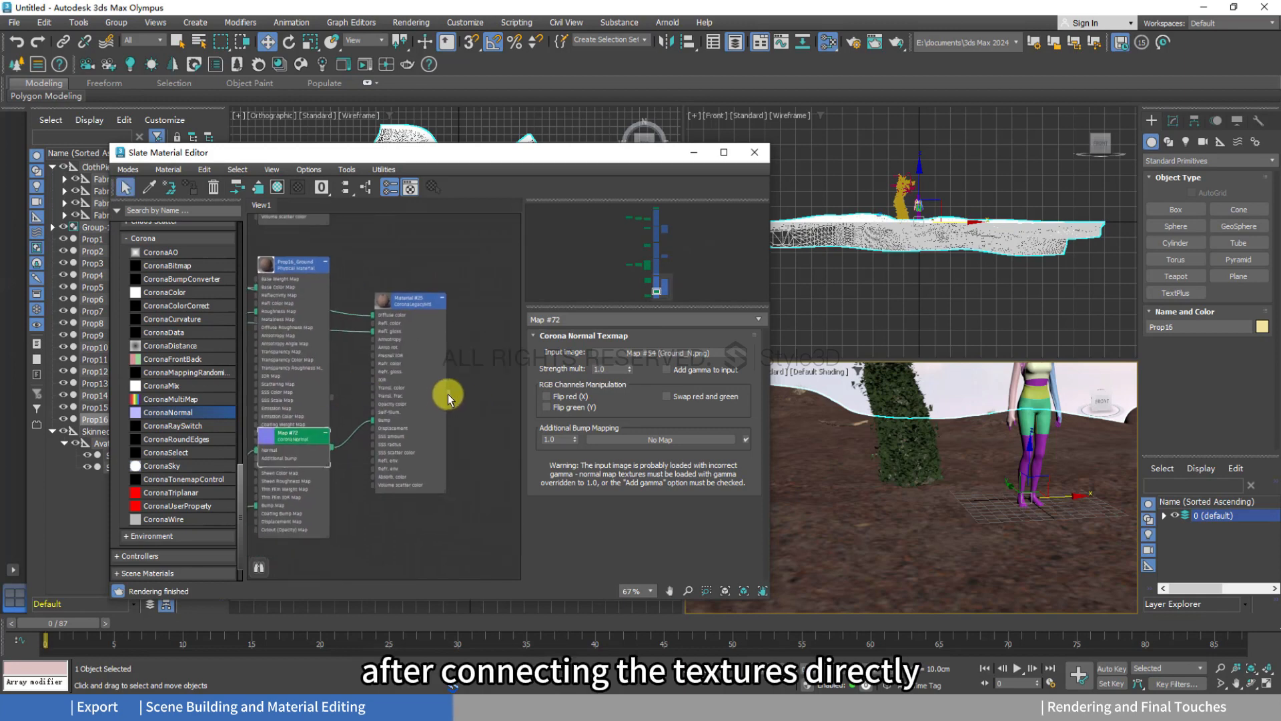
Assign the new CoronaLegacyMtl to the beach model and delete the original Prop16_Ground material.
drag(448, 396, 809, 501)
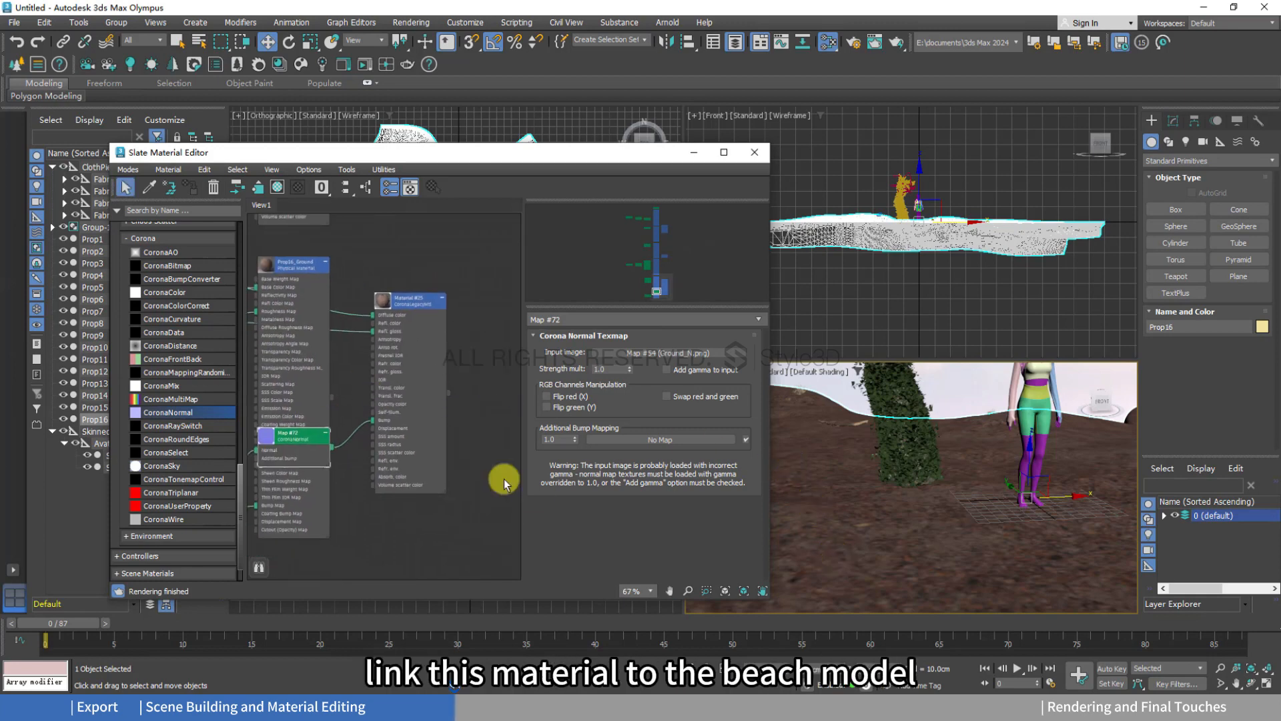
double_click(302, 271)
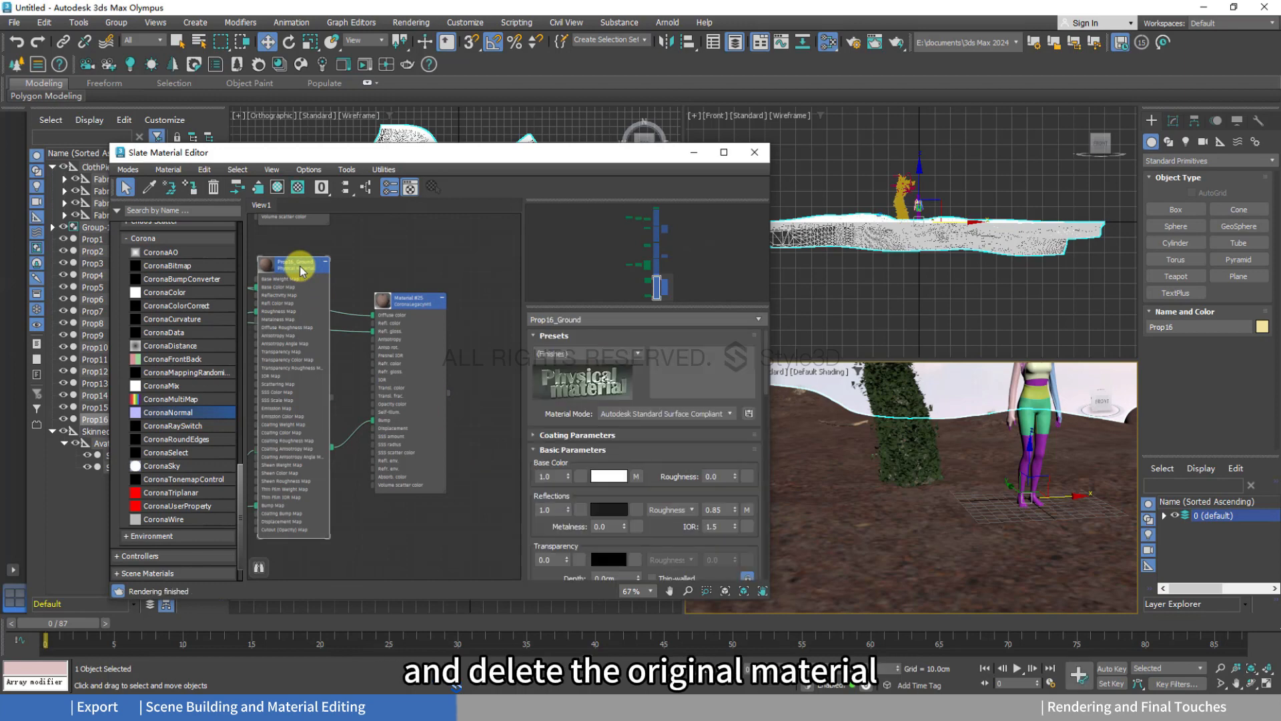
key(Delete)
Set the new ground material's Reflection Level to 1.
drag(396, 306, 389, 305)
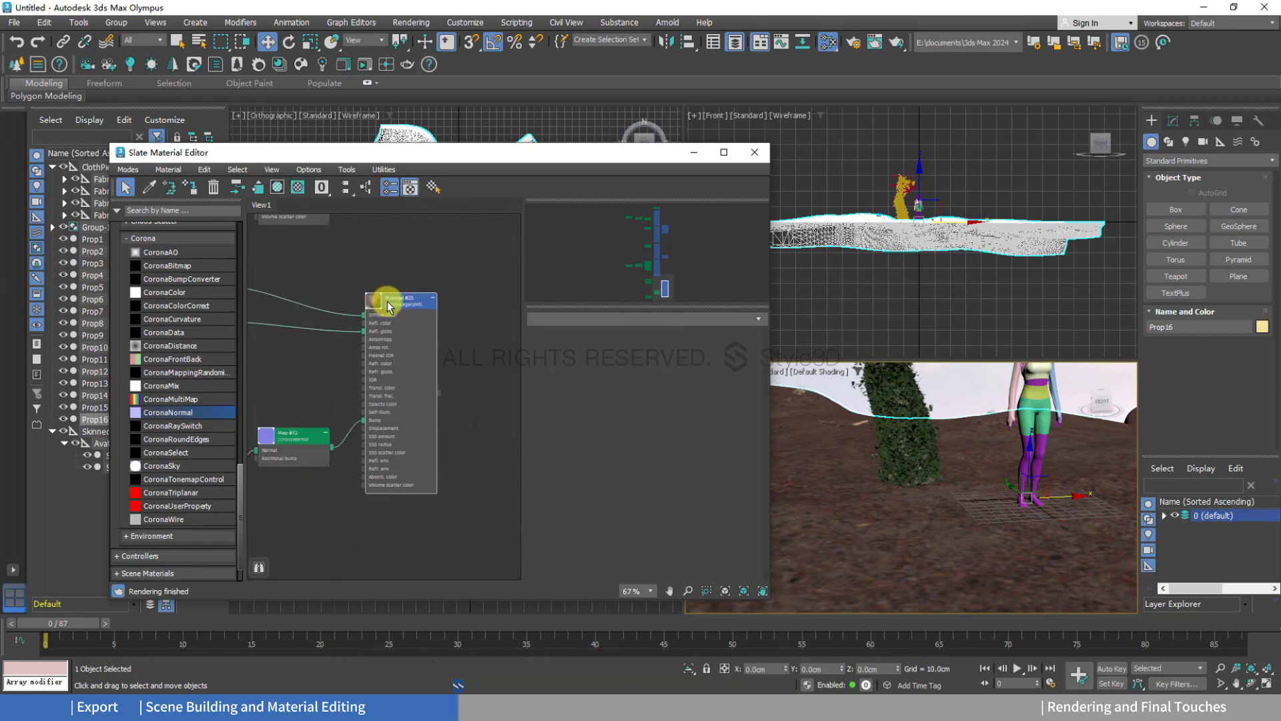
double_click(390, 306)
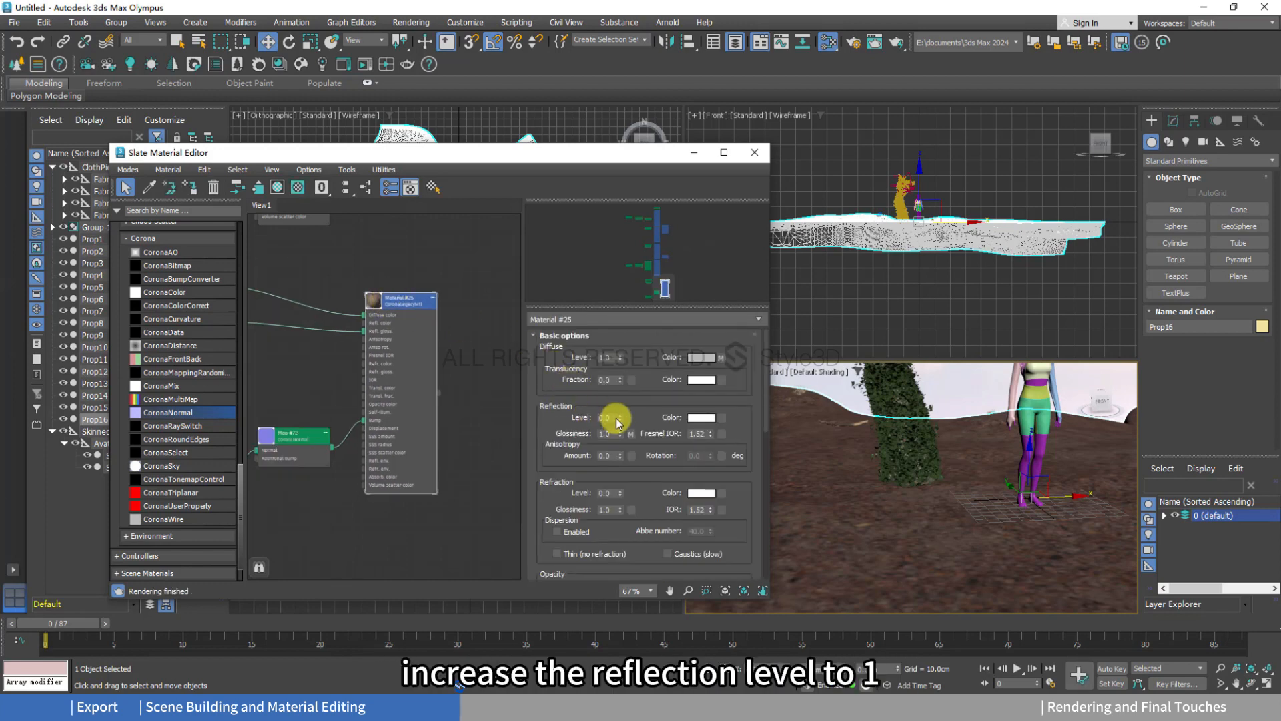
text(1)
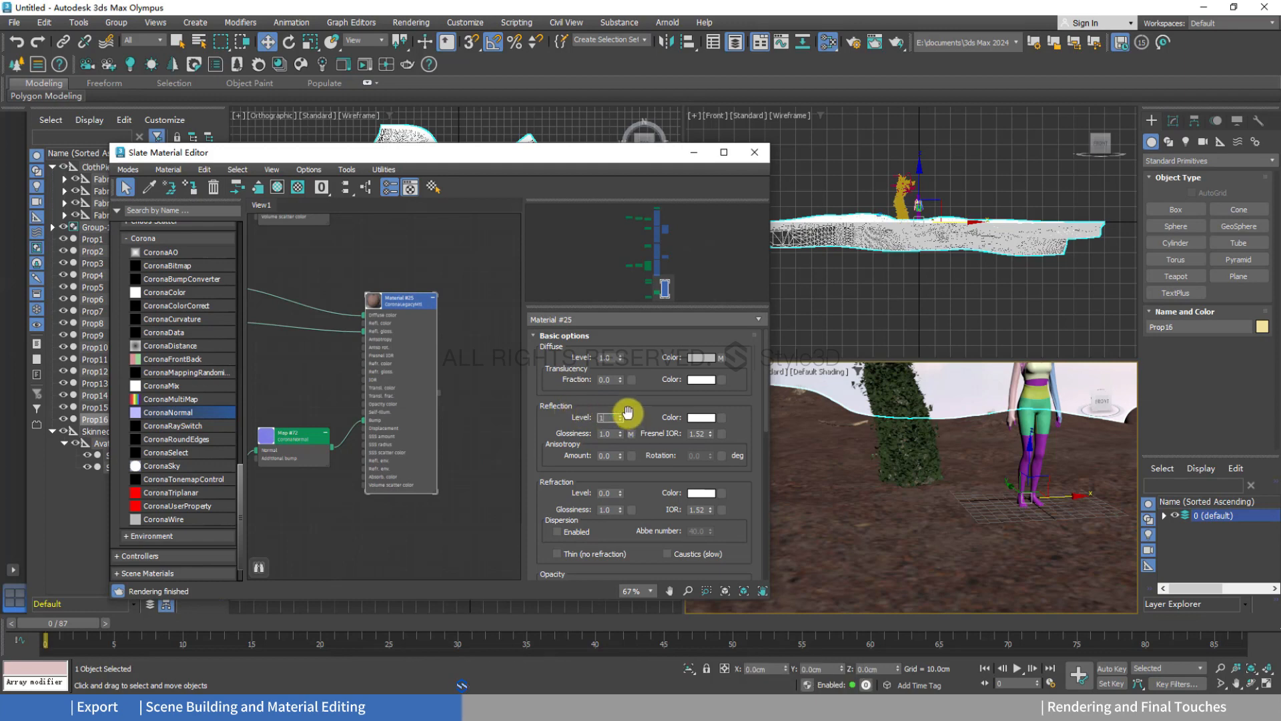
Tidy the ground material's nodes, lining up the normal maps and aligning the whole tree beneath the foliage material.
drag(654, 405, 654, 375)
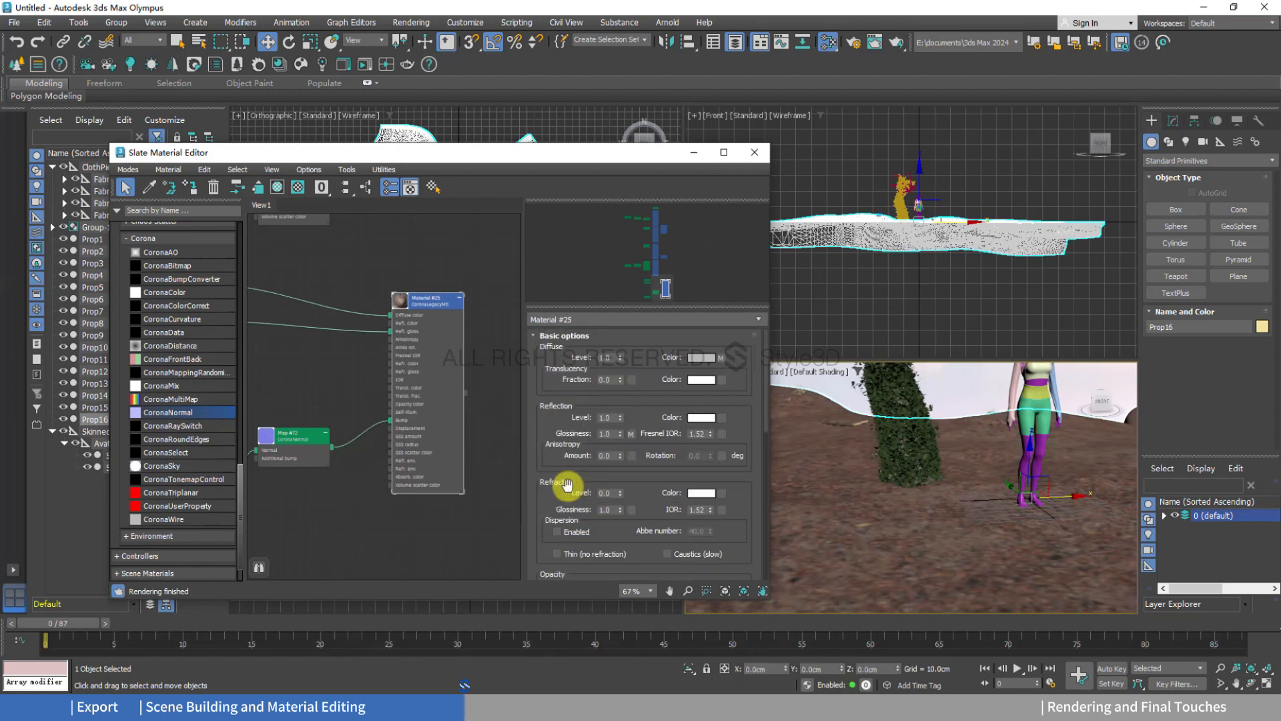
scroll(449, 449, down, 5)
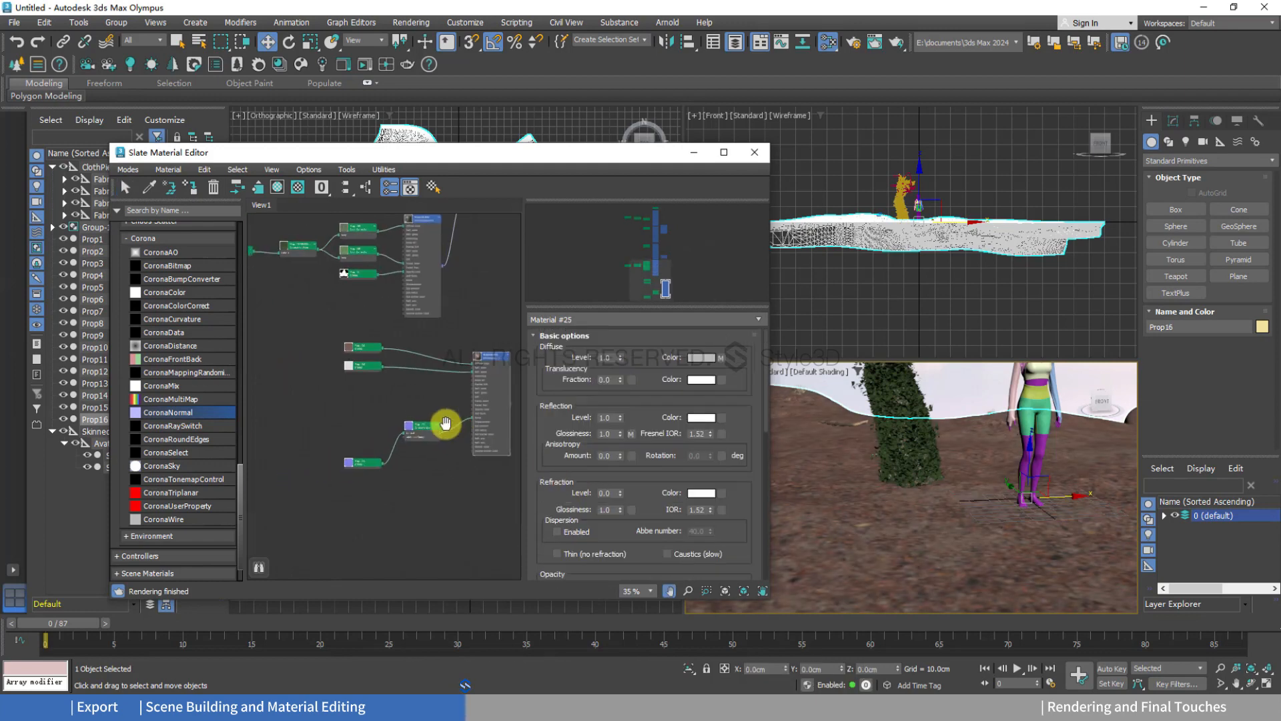
click(361, 435)
drag(426, 429, 422, 429)
middle_drag(422, 429, 390, 441)
drag(487, 494, 270, 351)
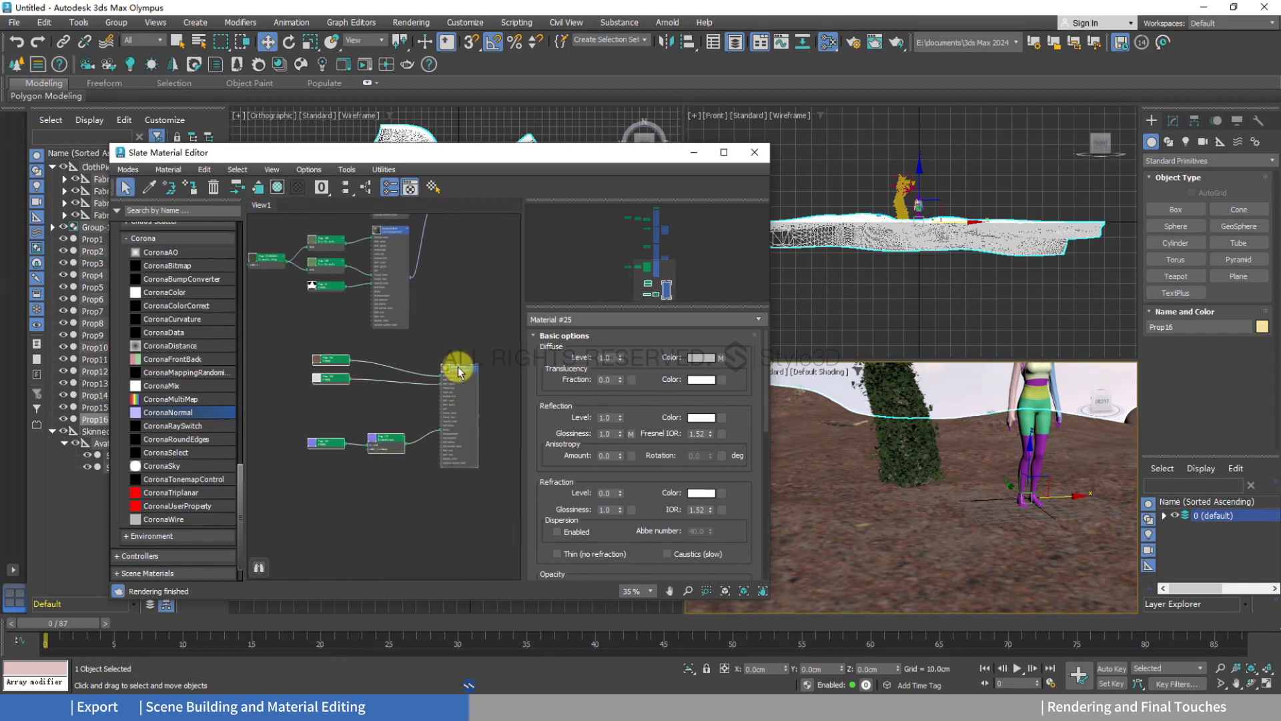
drag(459, 371, 390, 352)
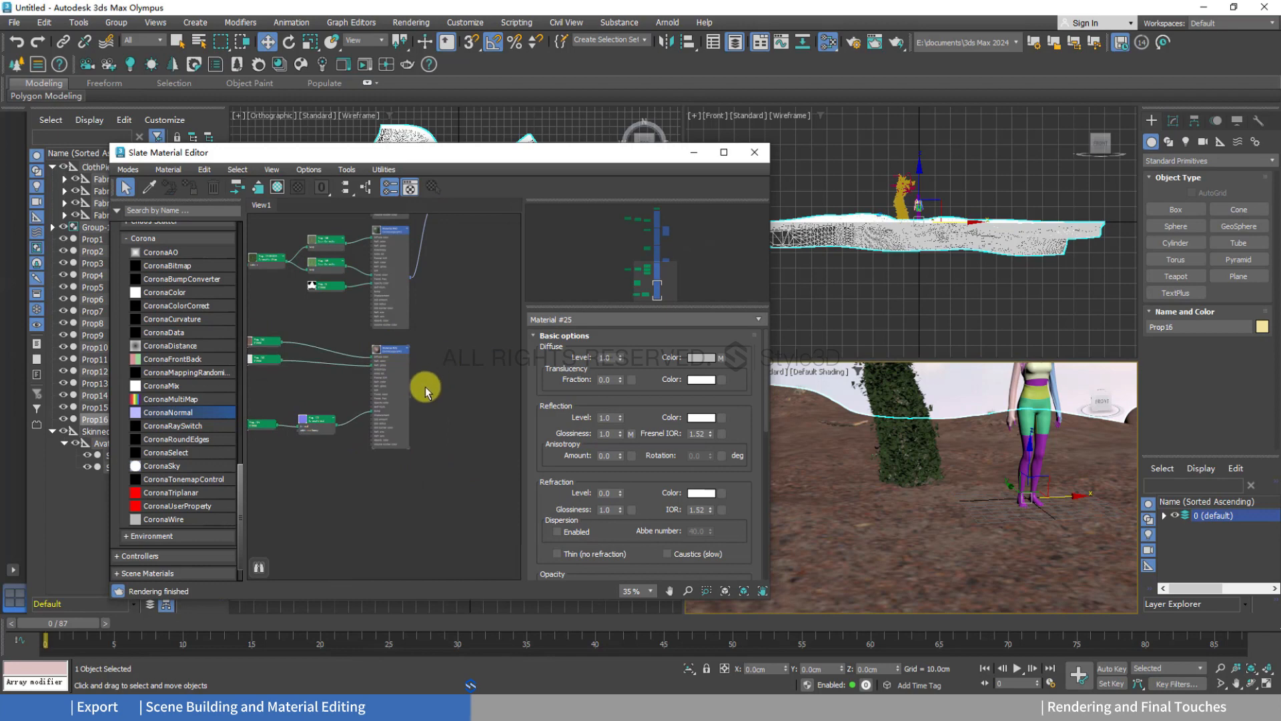
Enable Add gamma to input and Flip green (Y) on the ground's CoronaNormal map.
scroll(427, 391, up, 3)
click(371, 421)
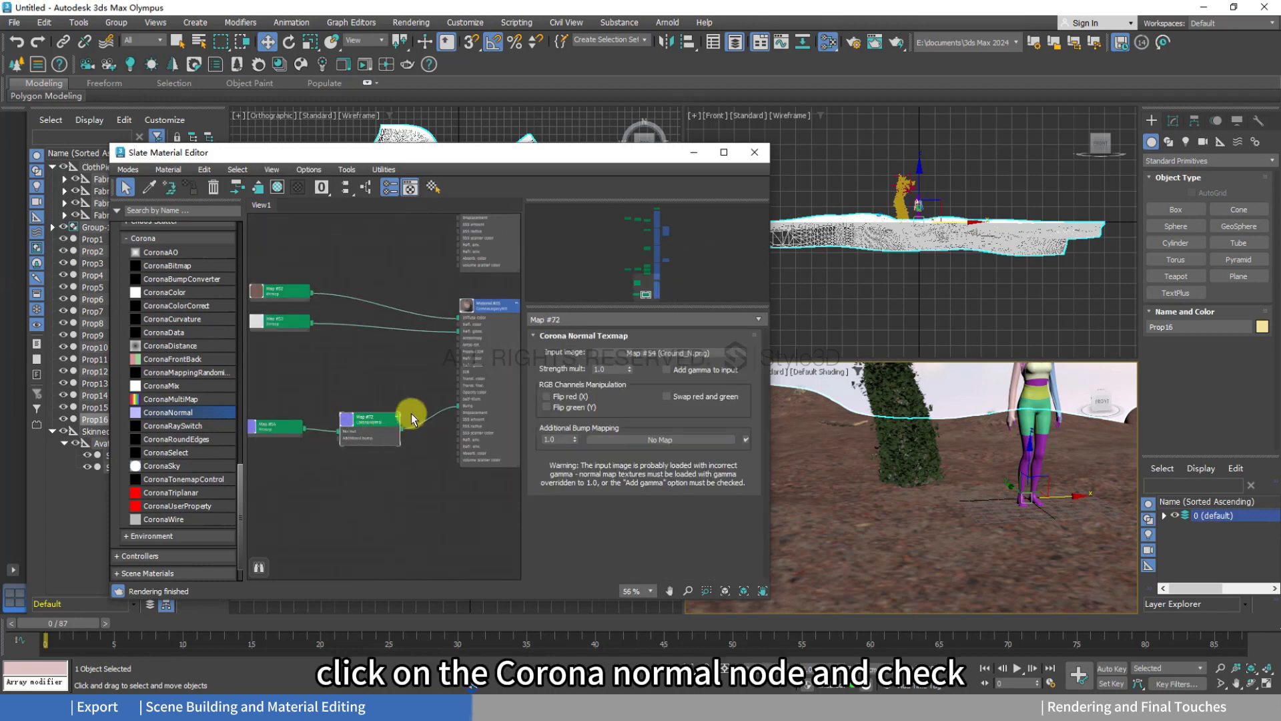
click(669, 372)
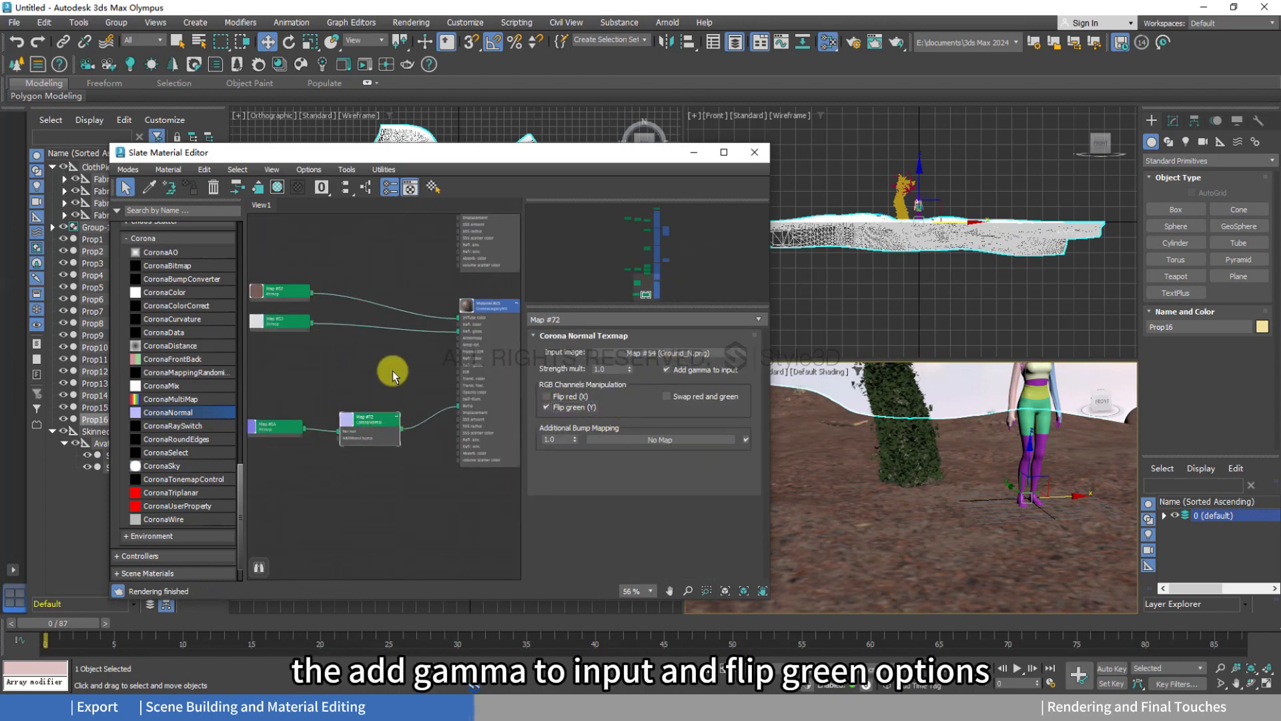
scroll(458, 338, up, 9)
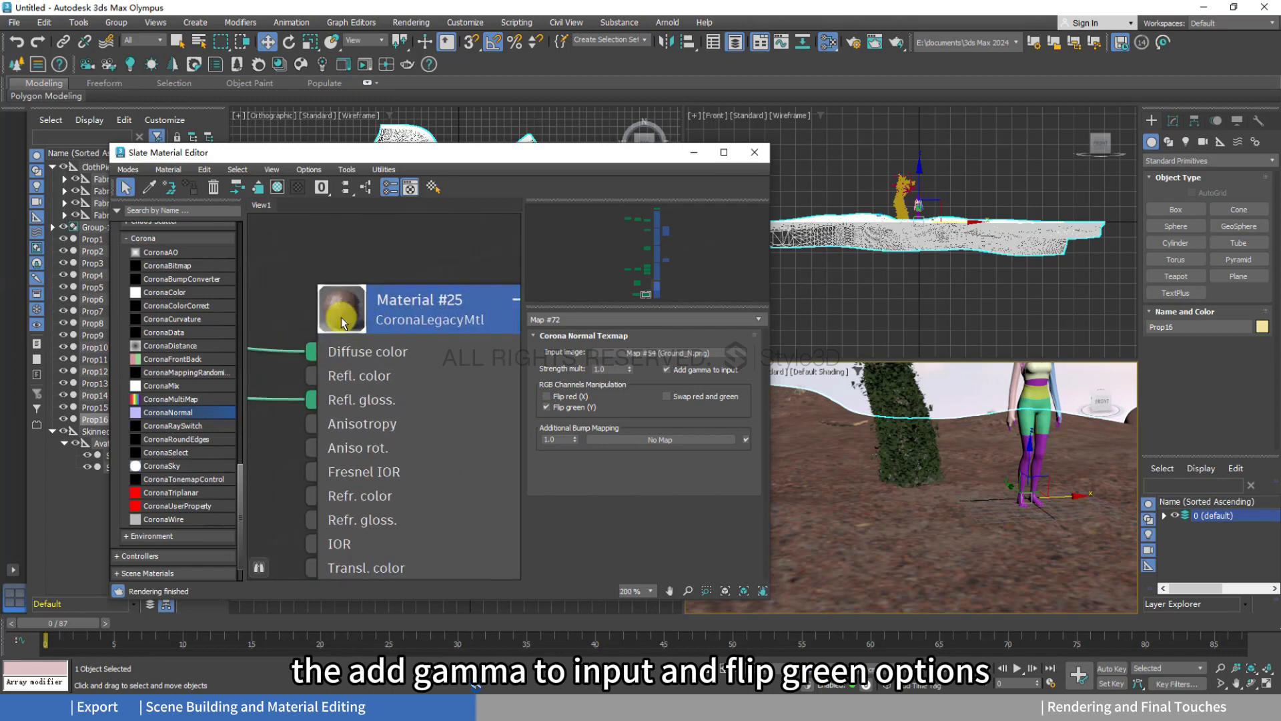
scroll(341, 323, down, 6)
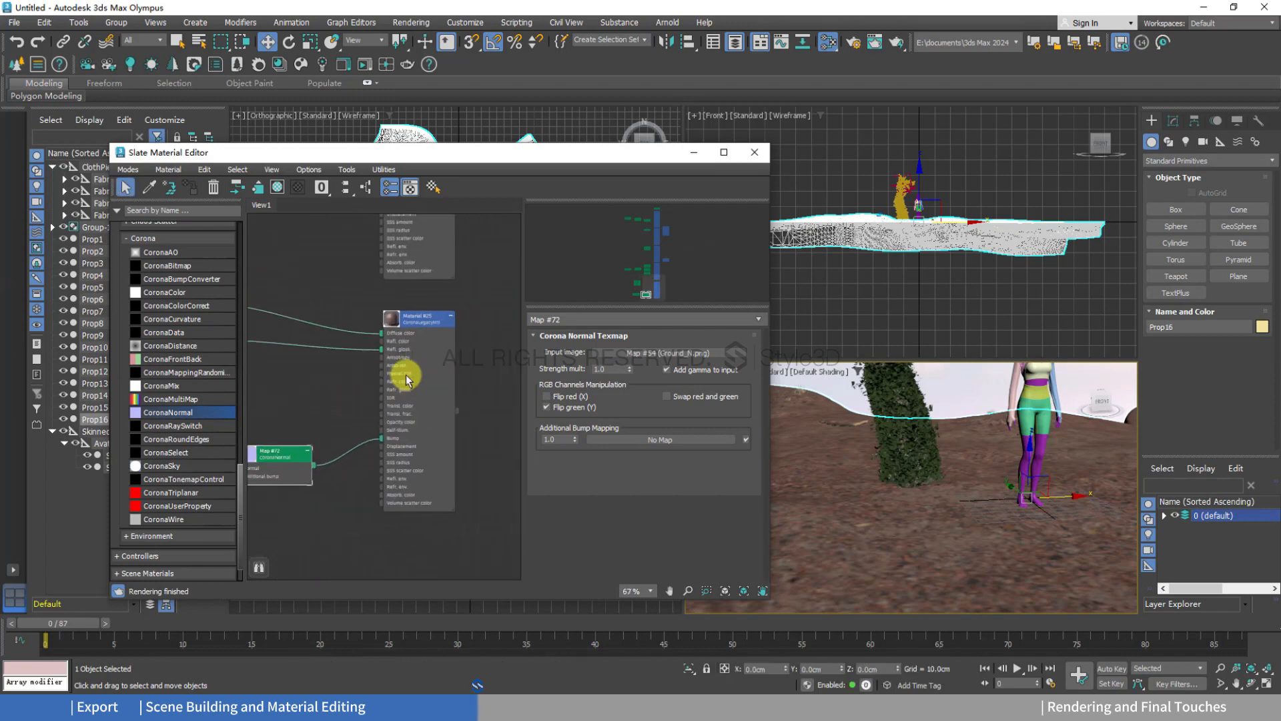
double_click(416, 322)
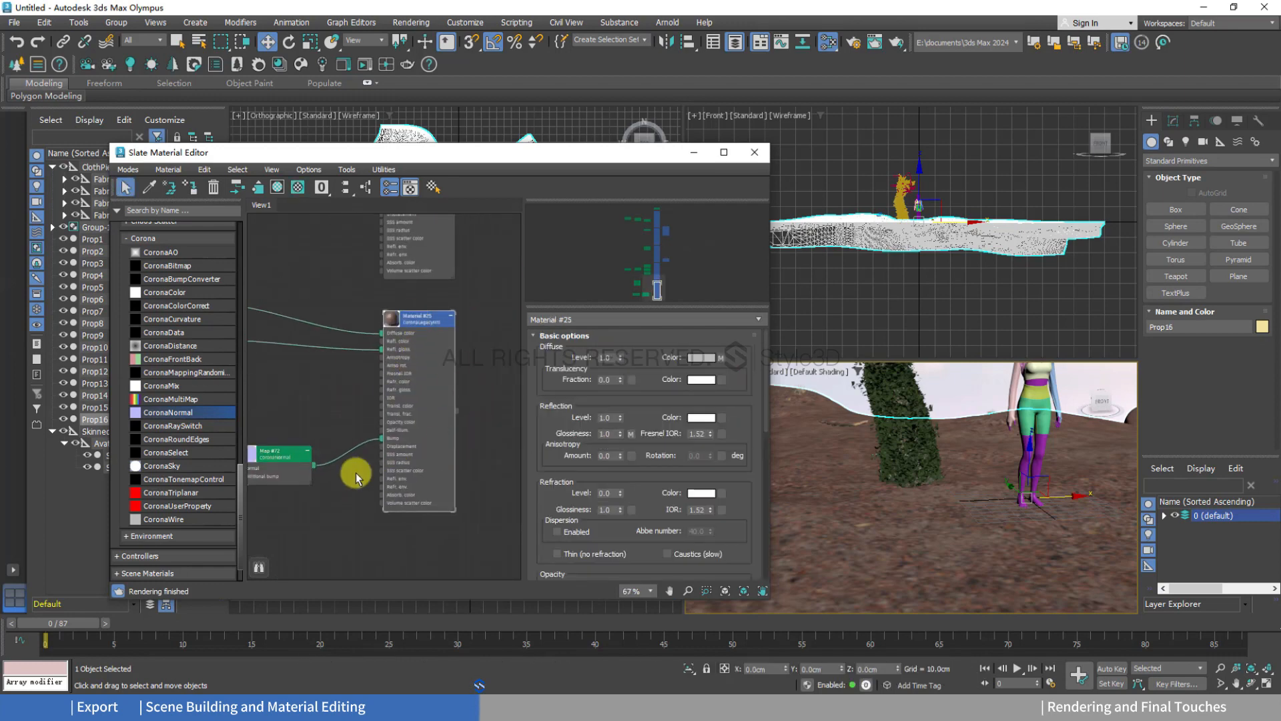
double_click(278, 451)
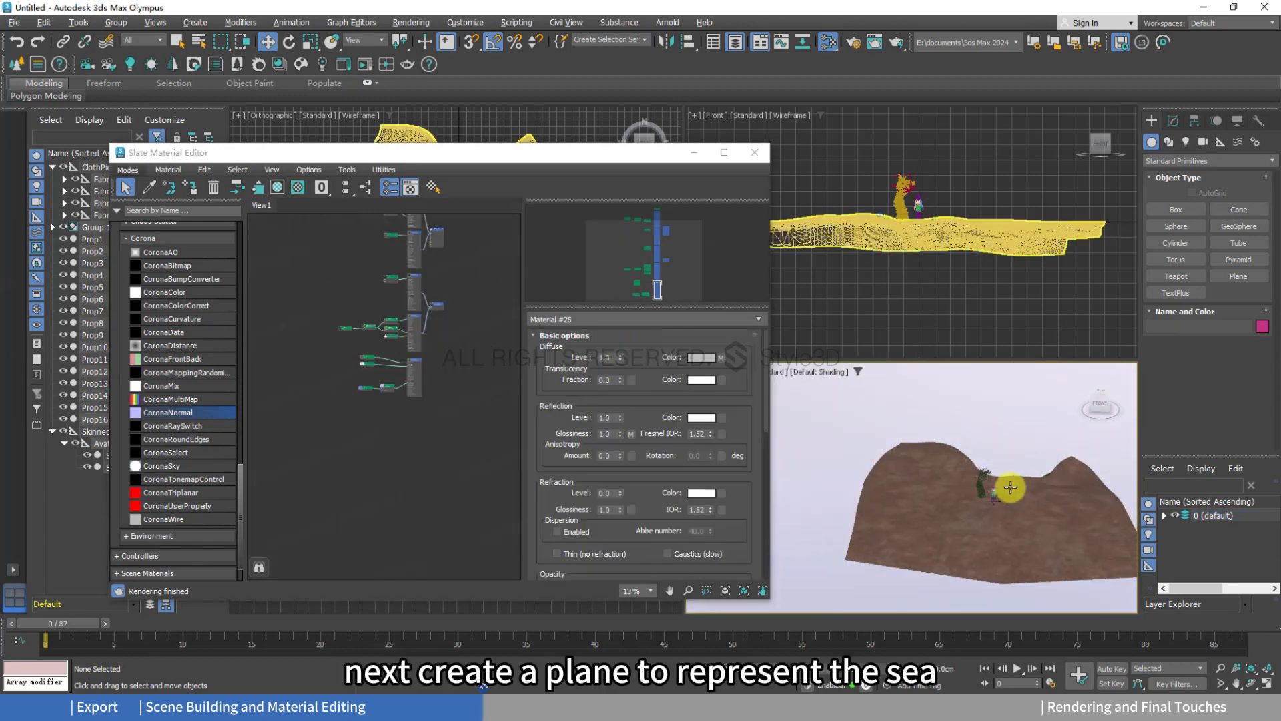
Create a Standard Primitives plane across the beach model in the perspective view as the sea surface.
click(1168, 162)
click(1199, 201)
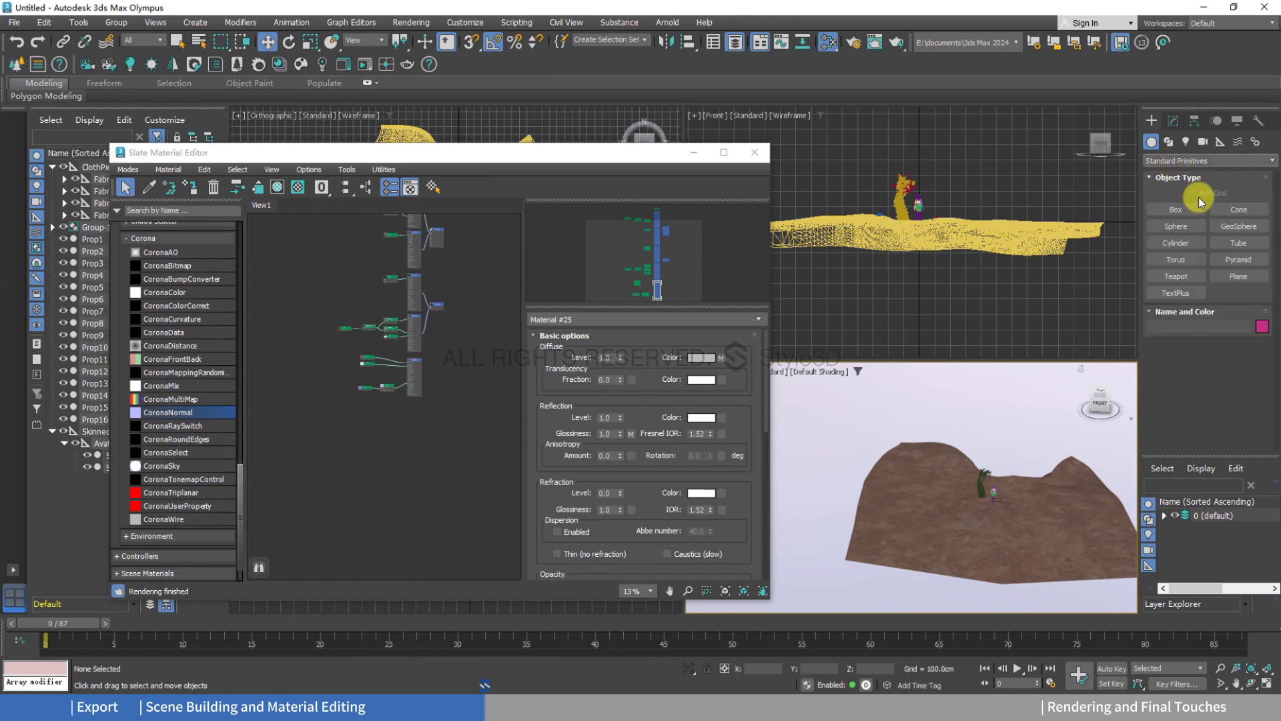
click(1236, 276)
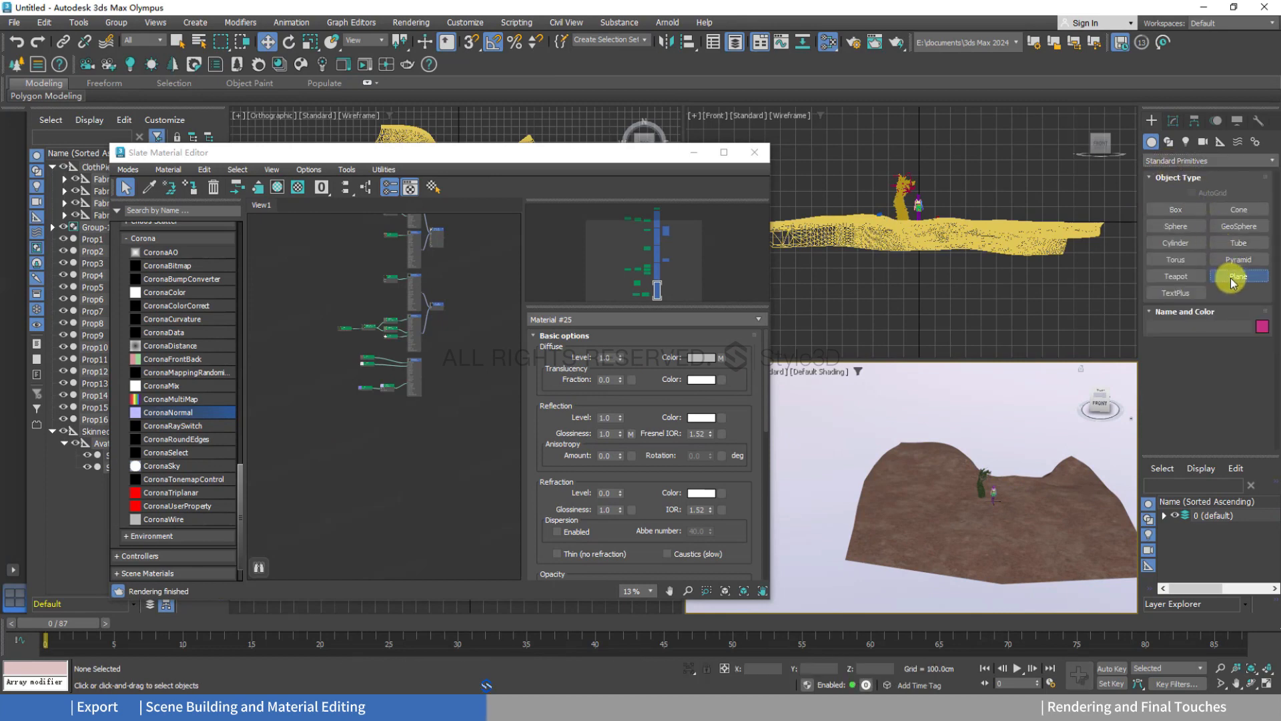
scroll(1019, 478, up, 1)
drag(921, 431, 1092, 519)
alt+middle_drag(1059, 486, 1014, 501)
Enlarge the sea plane and move it over the beach's seaward side, to about X -8.6, Y 1162.7, Z -3.4 cm.
key(w)
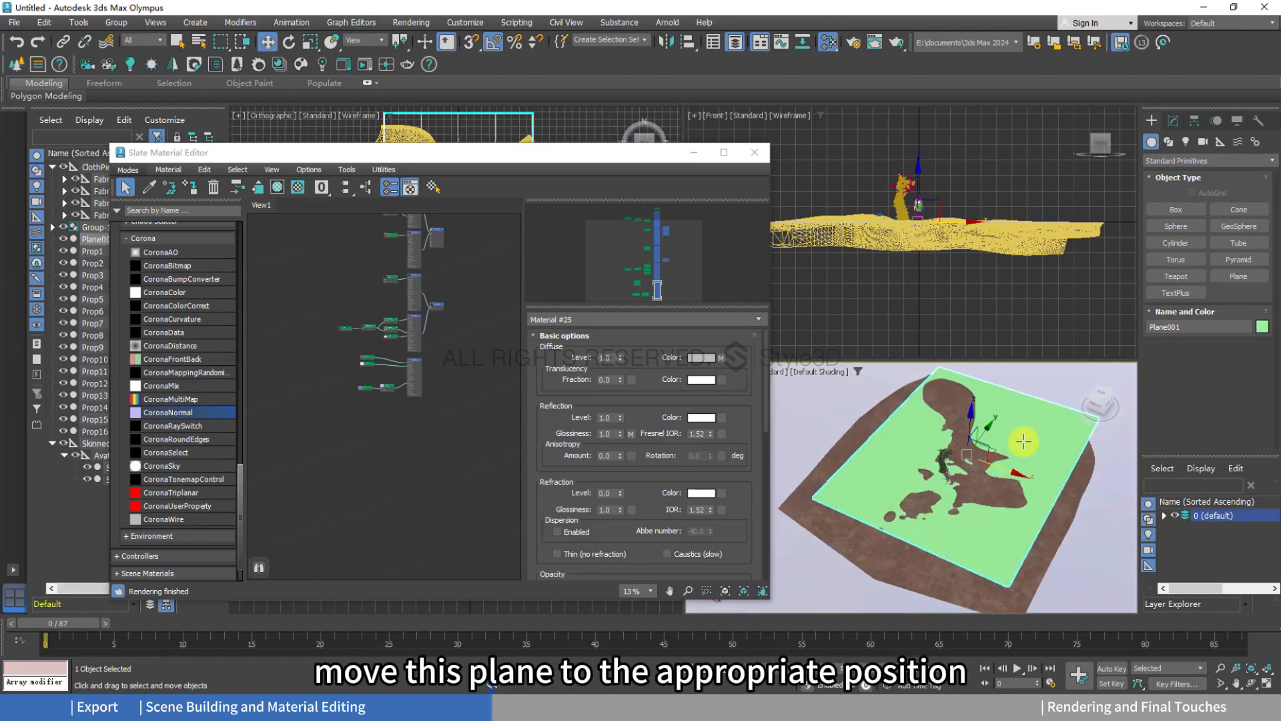
middle_drag(1031, 428, 1000, 453)
drag(961, 450, 1029, 477)
key(r)
drag(927, 491, 895, 527)
key(w)
drag(971, 435, 984, 418)
alt+middle_drag(982, 526, 1024, 466)
scroll(1001, 461, up, 5)
drag(933, 378, 933, 379)
scroll(966, 478, down, 5)
alt+middle_drag(937, 434, 989, 450)
Convert the sea plane to an Editable Poly.
right_click(1007, 457)
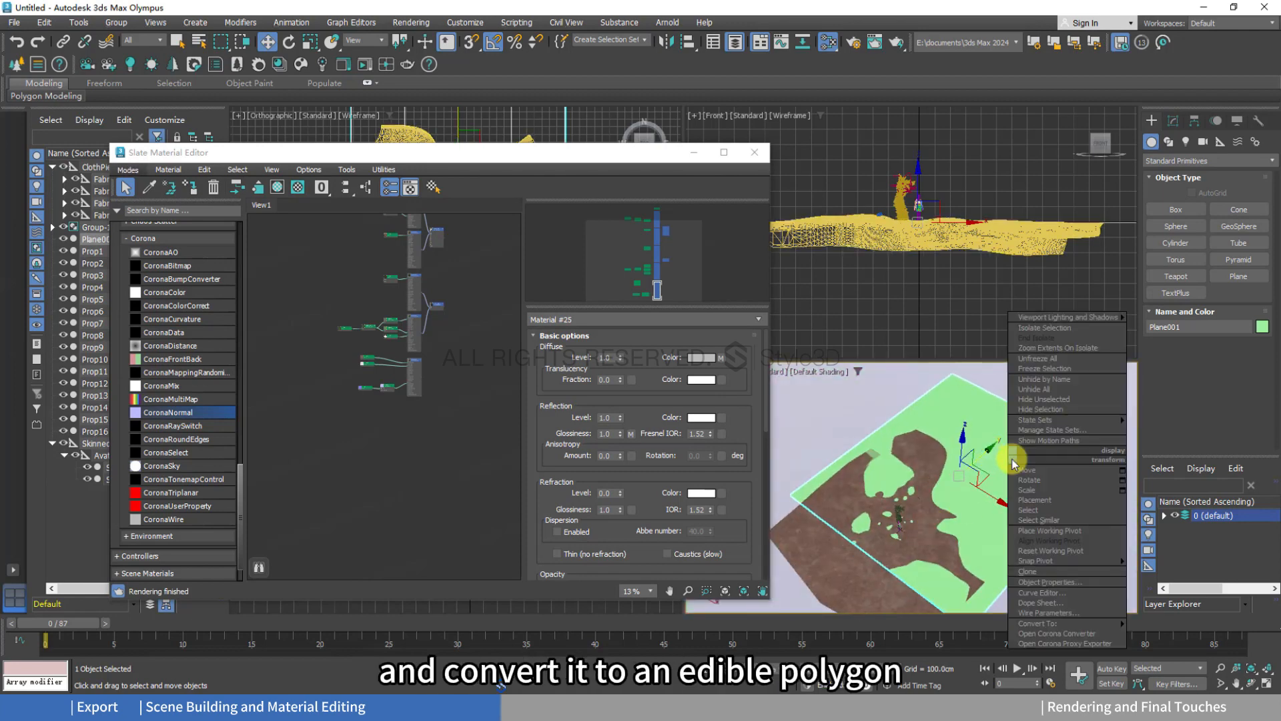
mouse_move(1050, 623)
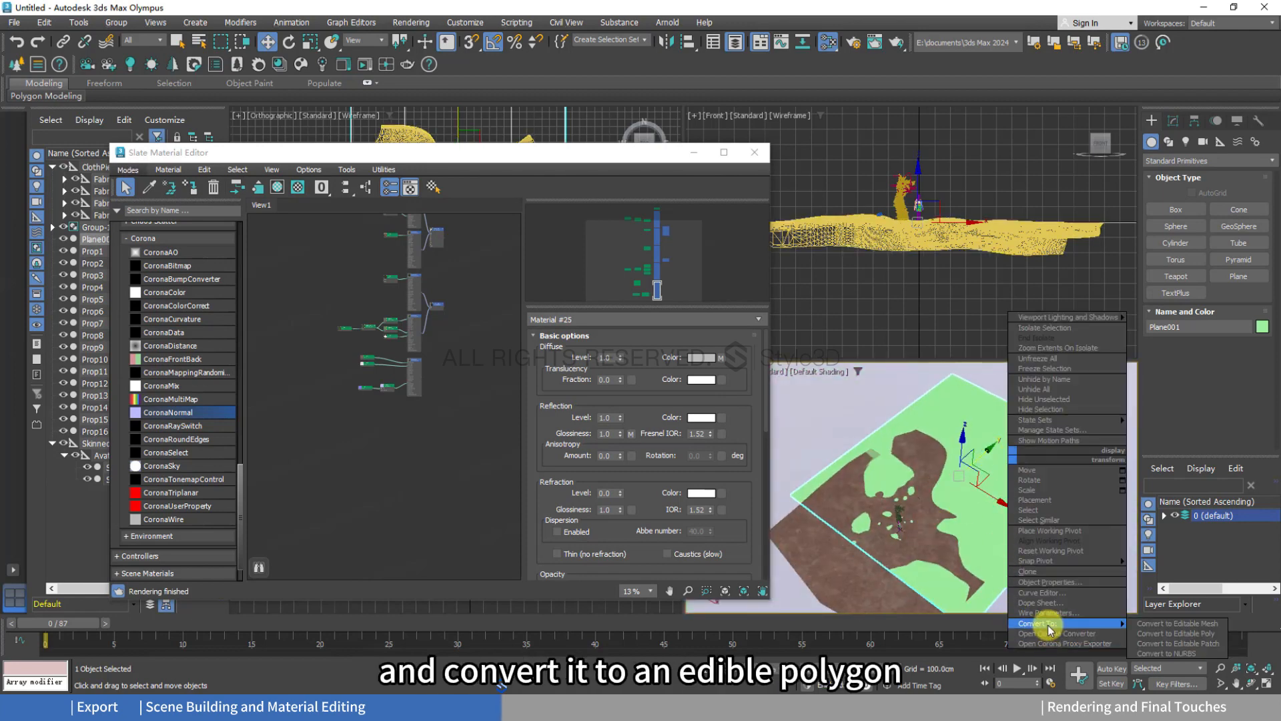
click(1194, 634)
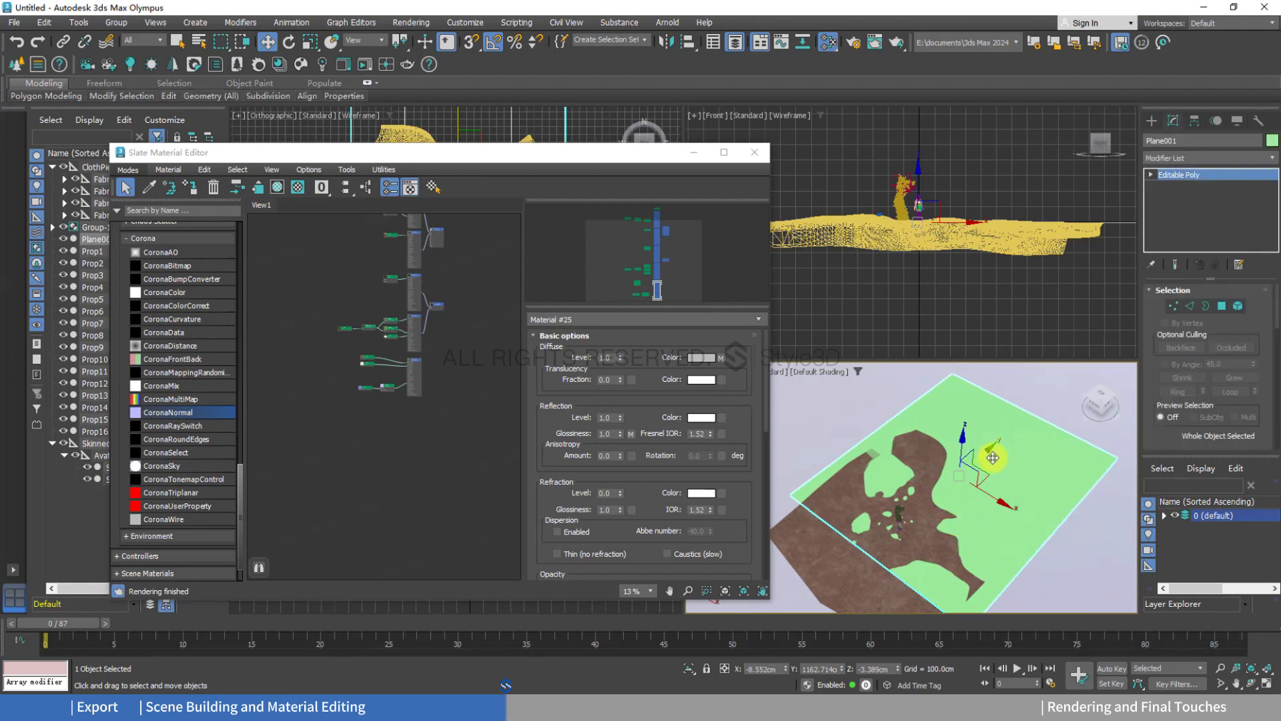
Select the five vertices along the sea plane's far edge and move them outward along Y to extend the water.
middle_drag(992, 457, 946, 464)
key(1)
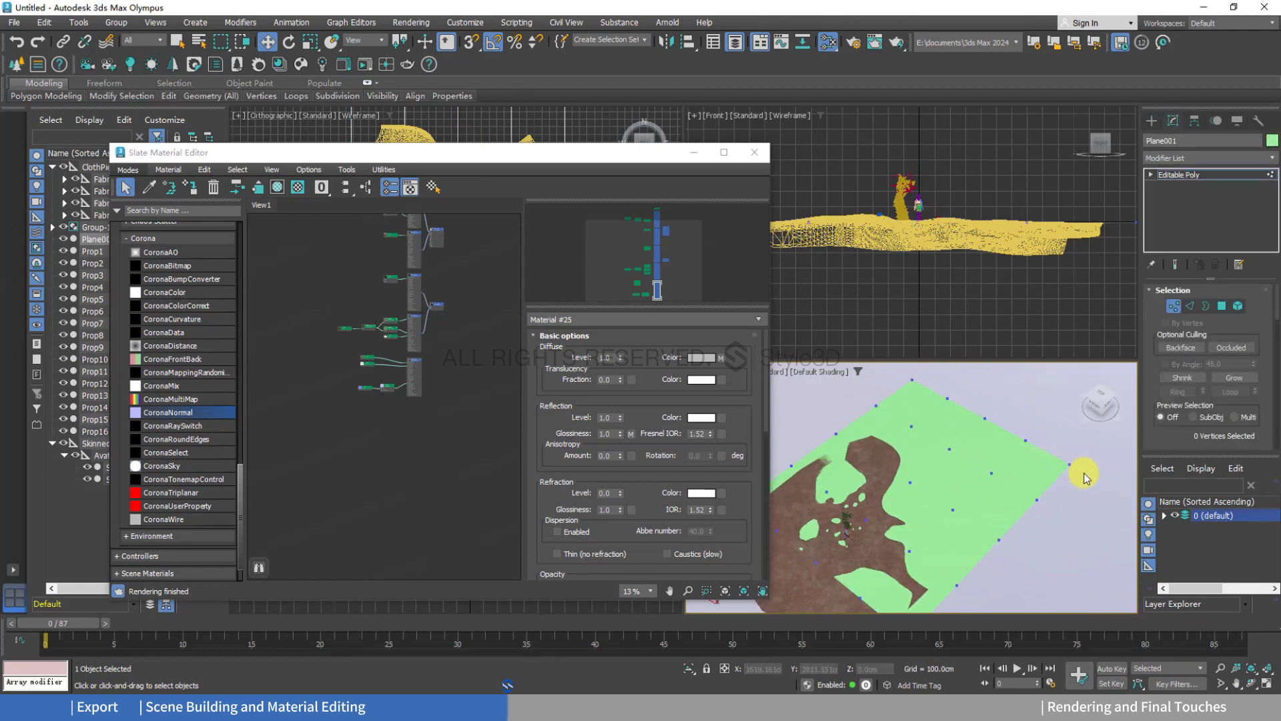
drag(1028, 421, 901, 380)
key(w)
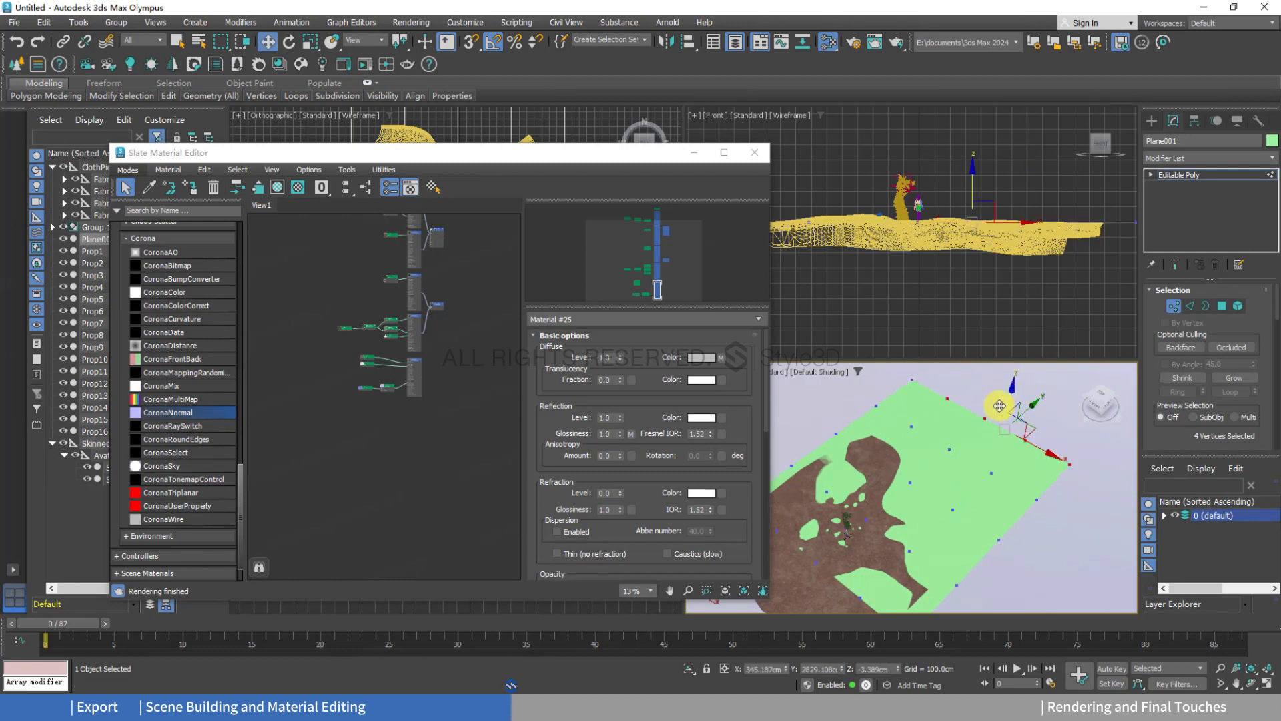
ctrl+click(908, 378)
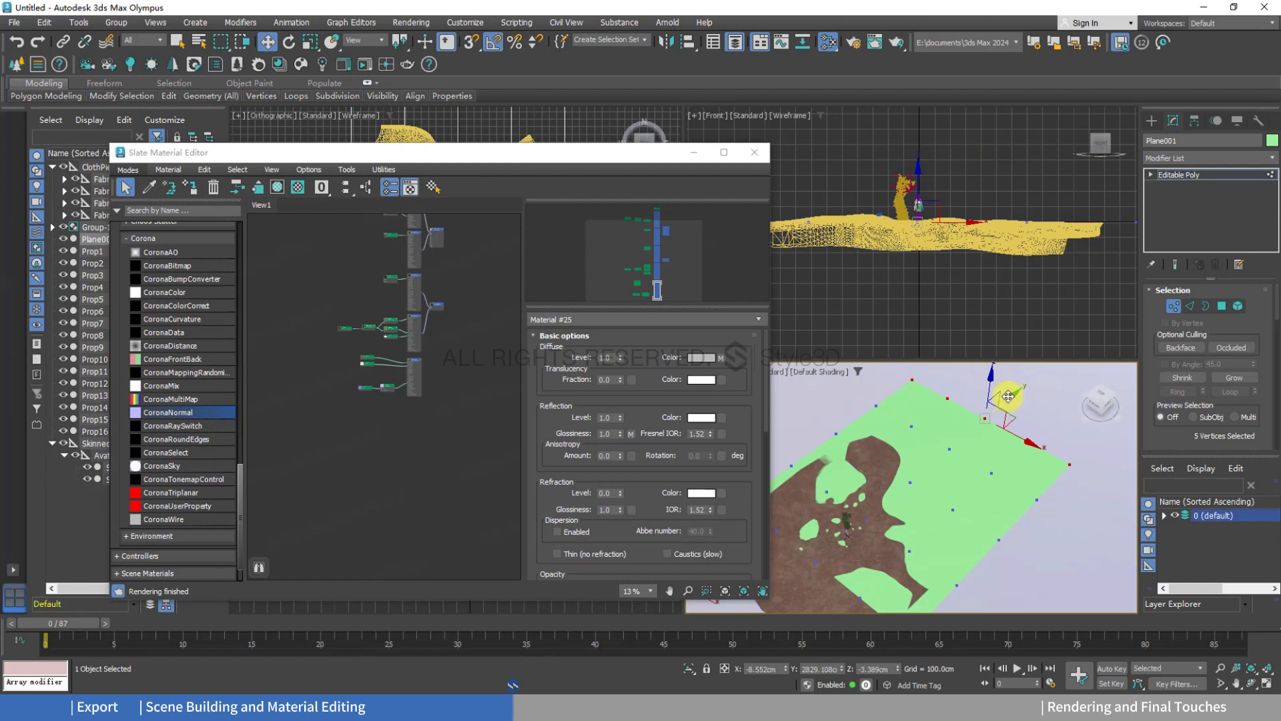
drag(1007, 396, 1039, 378)
alt+middle_drag(1014, 532, 972, 500)
key(1)
Add the Water Clear material from the Liquids category of the Corona Material Library to the Slate view, and close the library.
scroll(964, 516, up, 5)
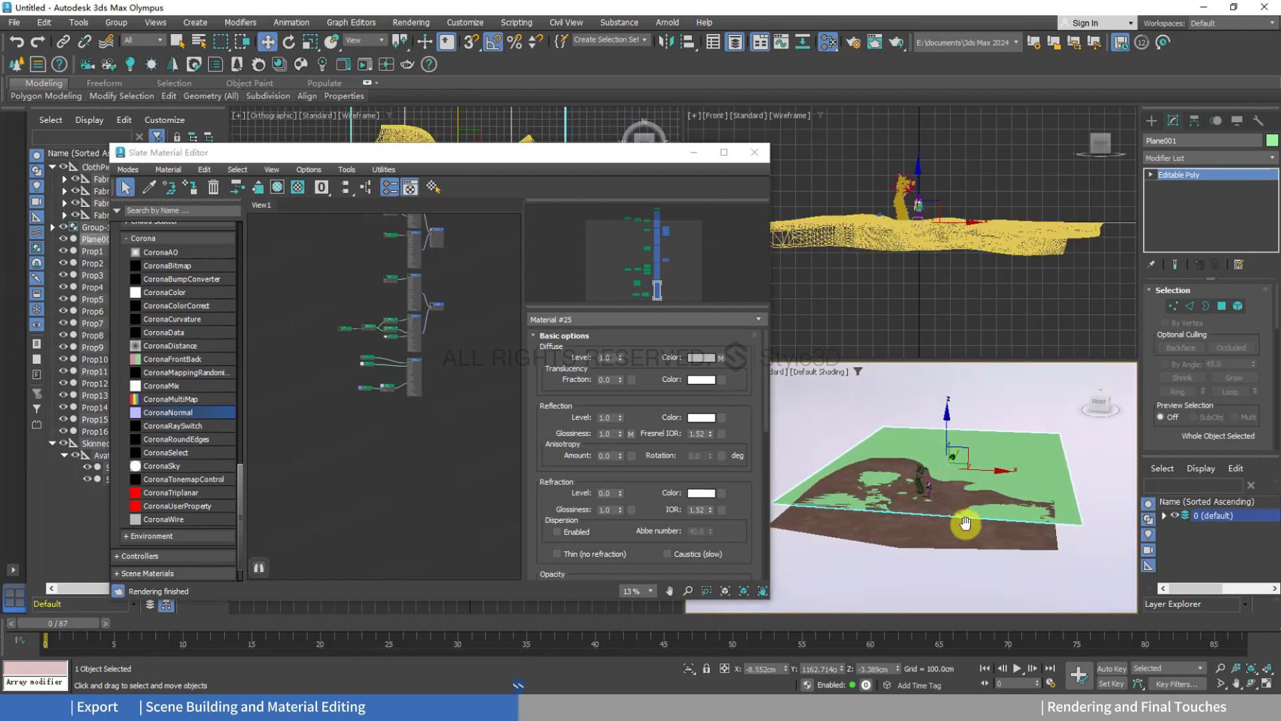
alt+middle_drag(959, 519, 987, 395)
scroll(947, 480, up, 5)
scroll(994, 515, up, 2)
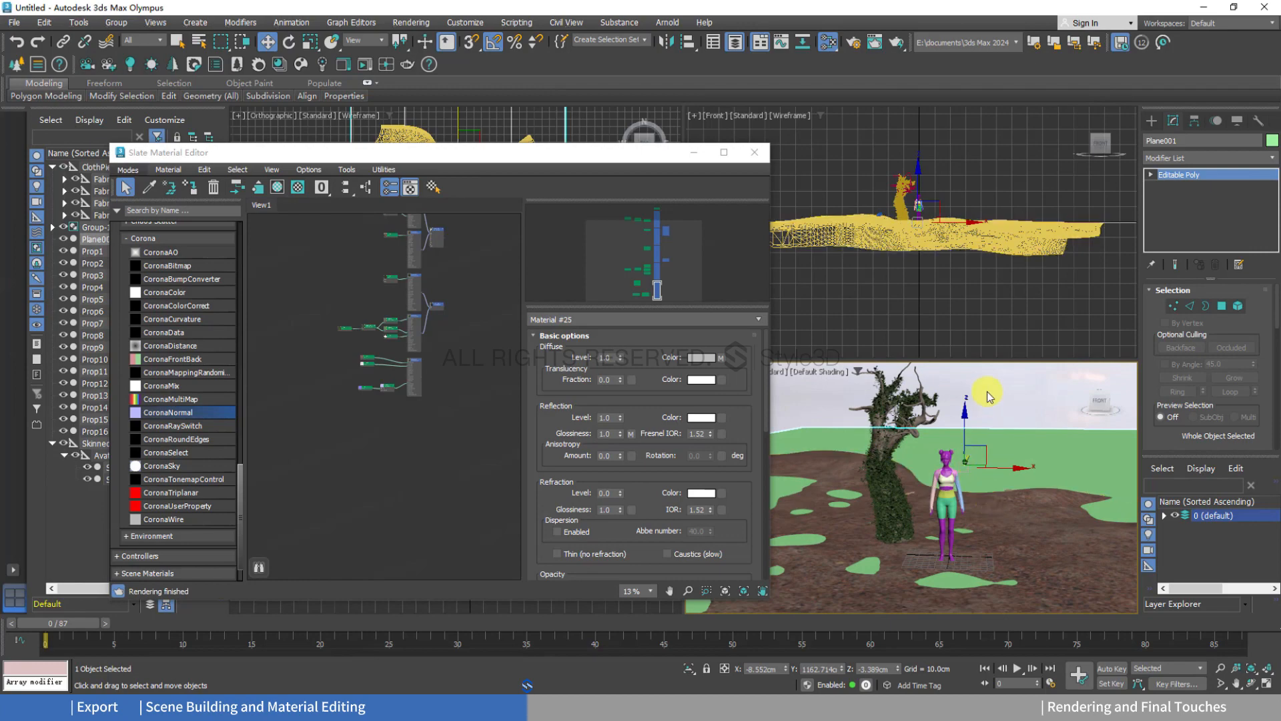
click(430, 441)
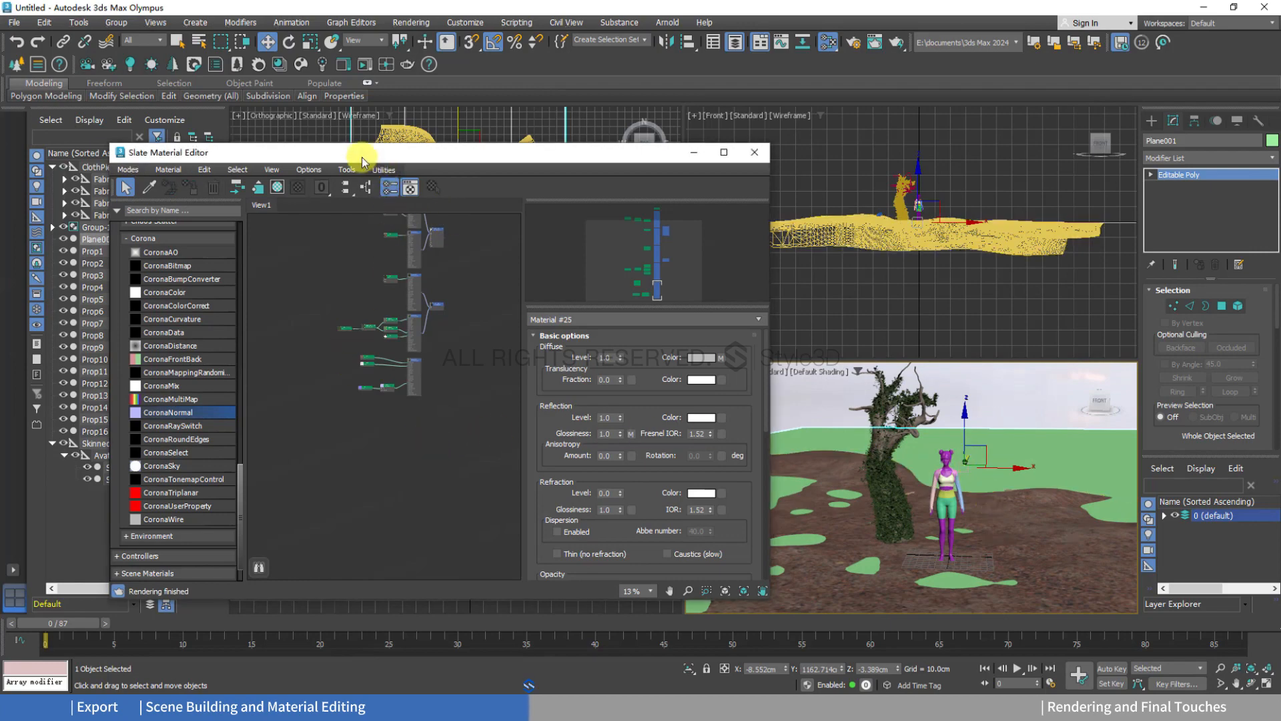
drag(358, 155, 808, 138)
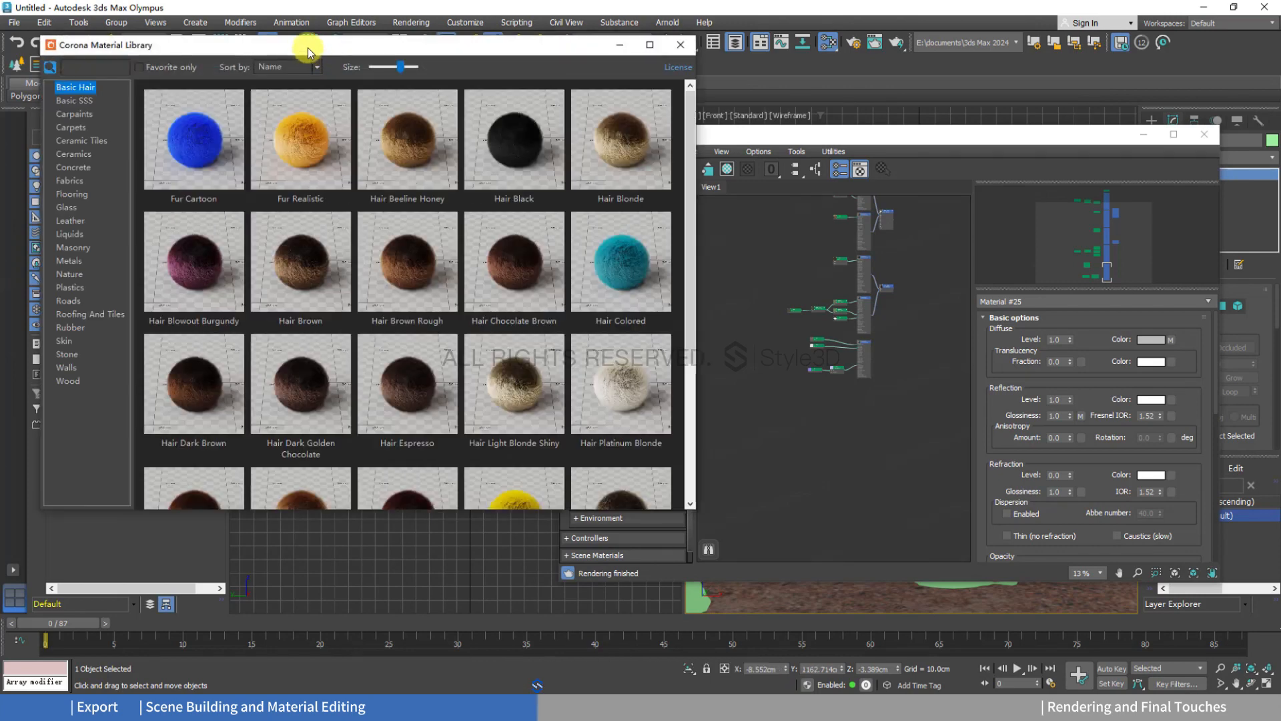
drag(309, 50, 286, 95)
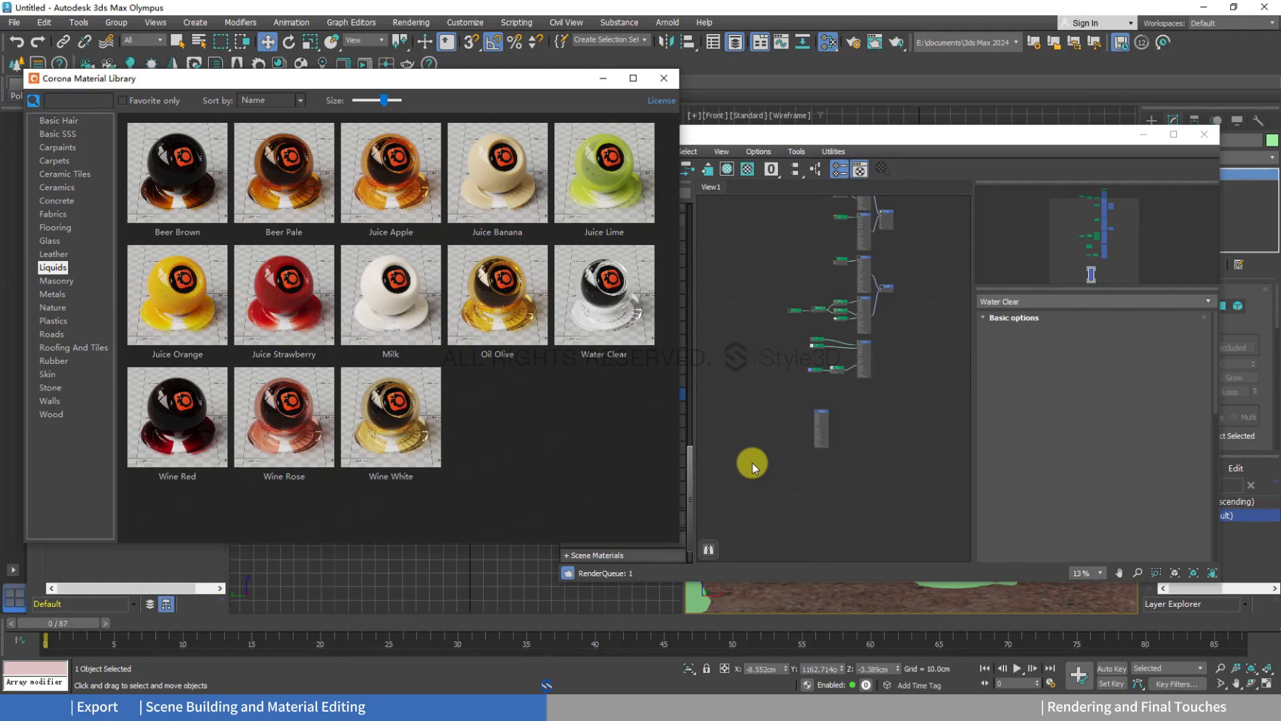
click(662, 81)
Line up the Water Clear node beneath the ground material and assign it to the sea plane.
drag(824, 132, 417, 128)
middle_drag(950, 480, 990, 479)
scroll(467, 427, up, 5)
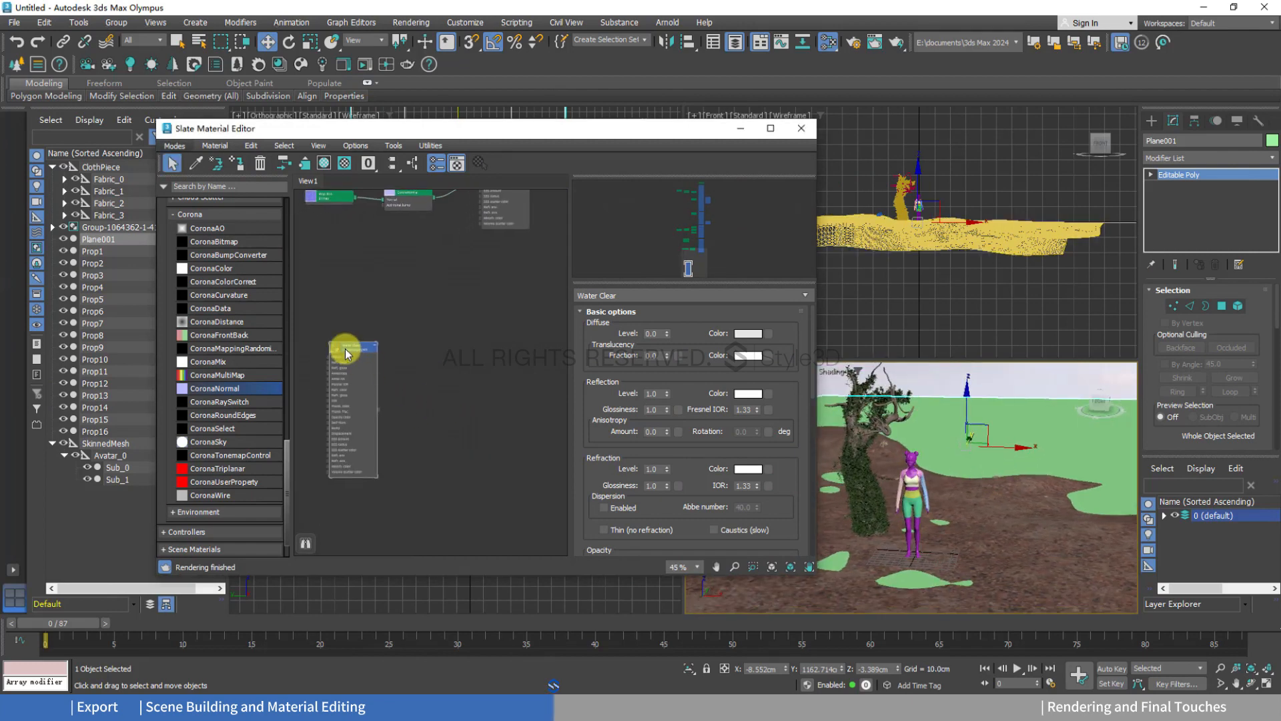
drag(346, 349, 505, 262)
middle_drag(420, 281, 309, 329)
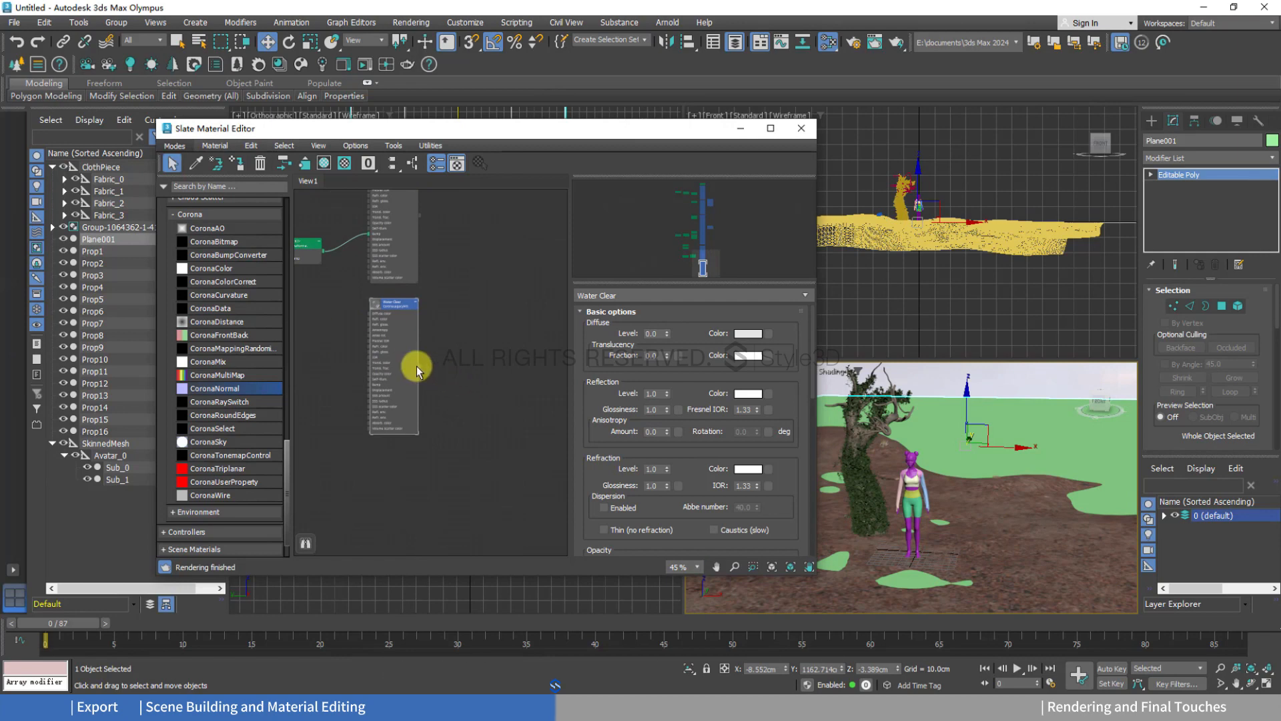
drag(437, 382, 968, 453)
middle_drag(471, 365, 500, 367)
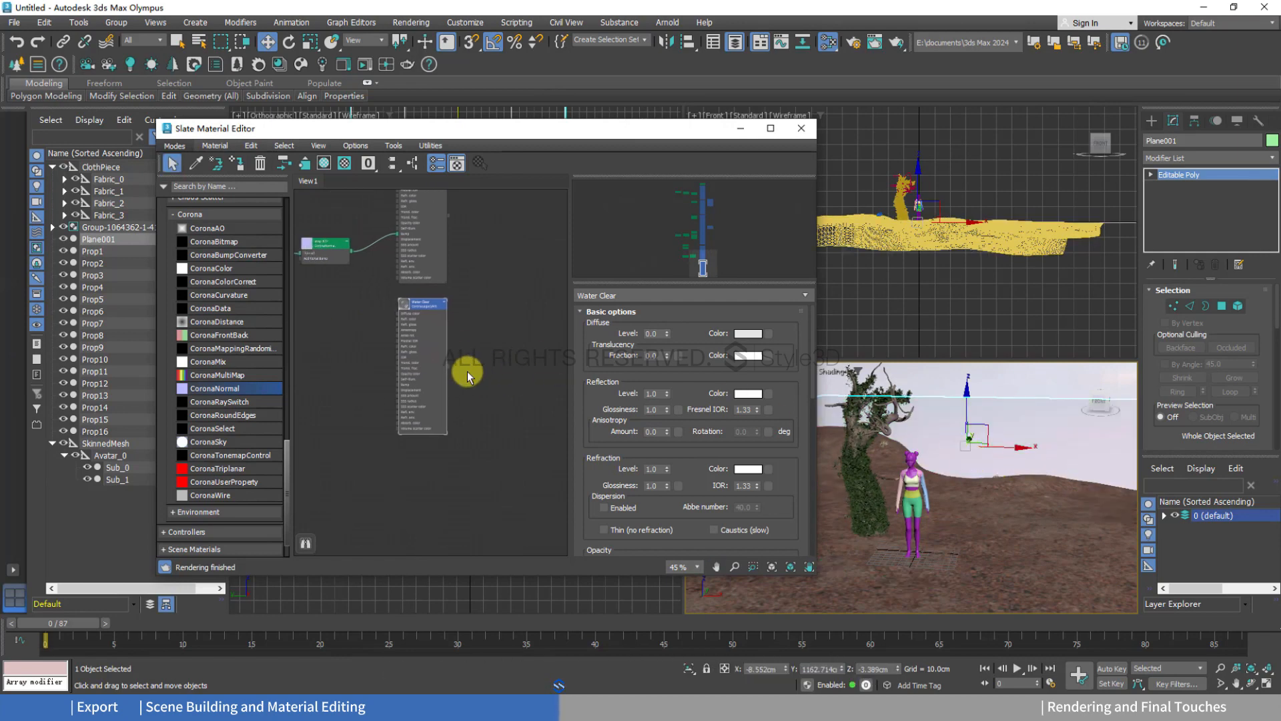
Import the water ripple images shuibo.png and shuibo_normal.png into the Slate view as bitmap nodes.
scroll(373, 347, up, 5)
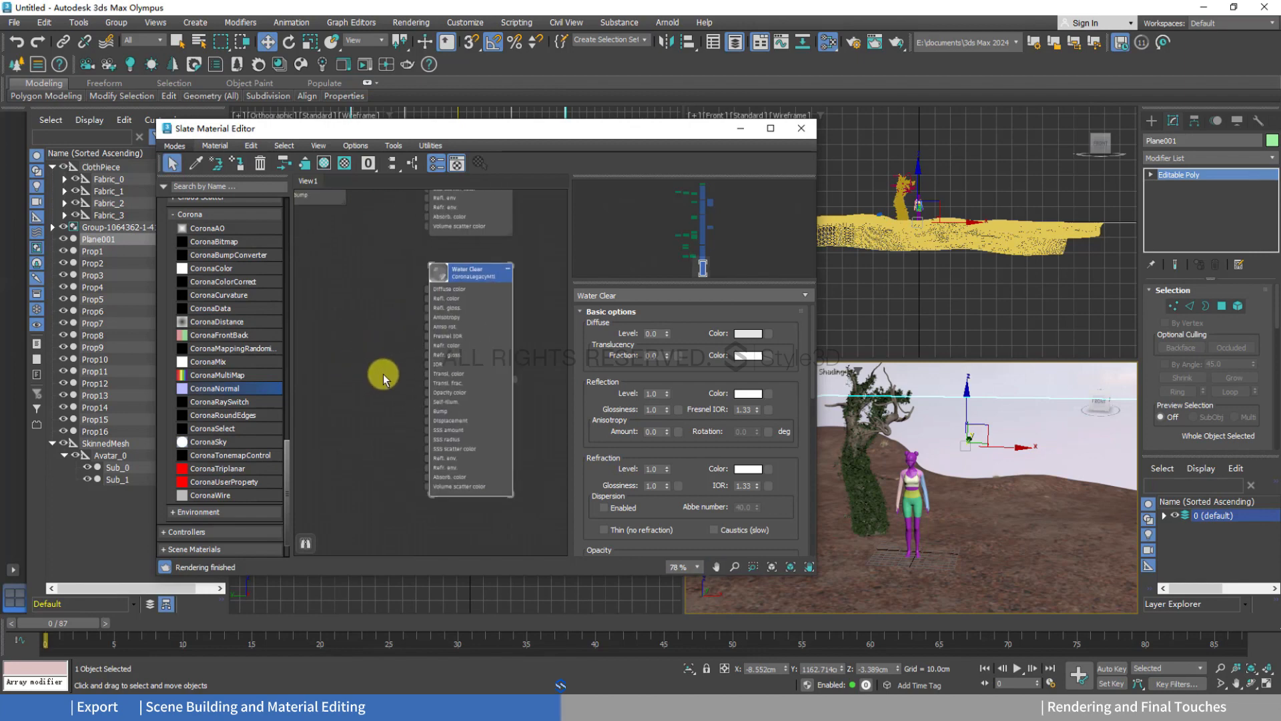
drag(1167, 280, 344, 281)
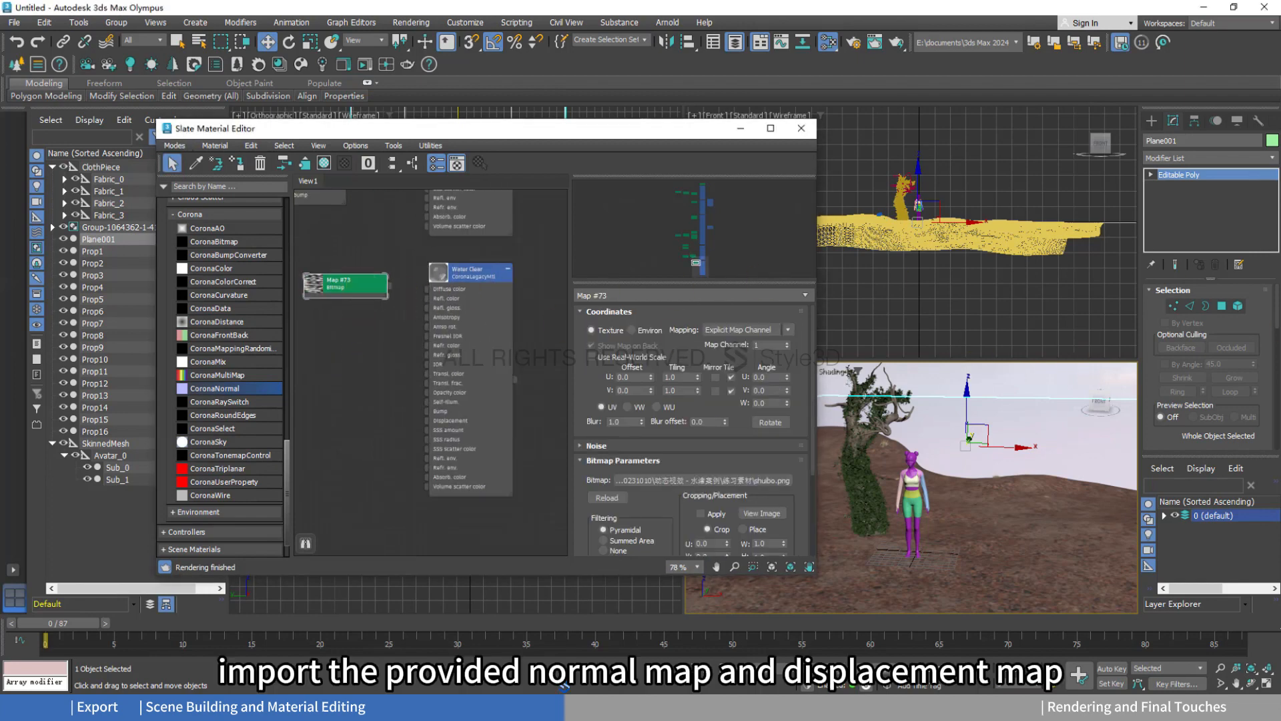
drag(1280, 137, 454, 95)
click(896, 97)
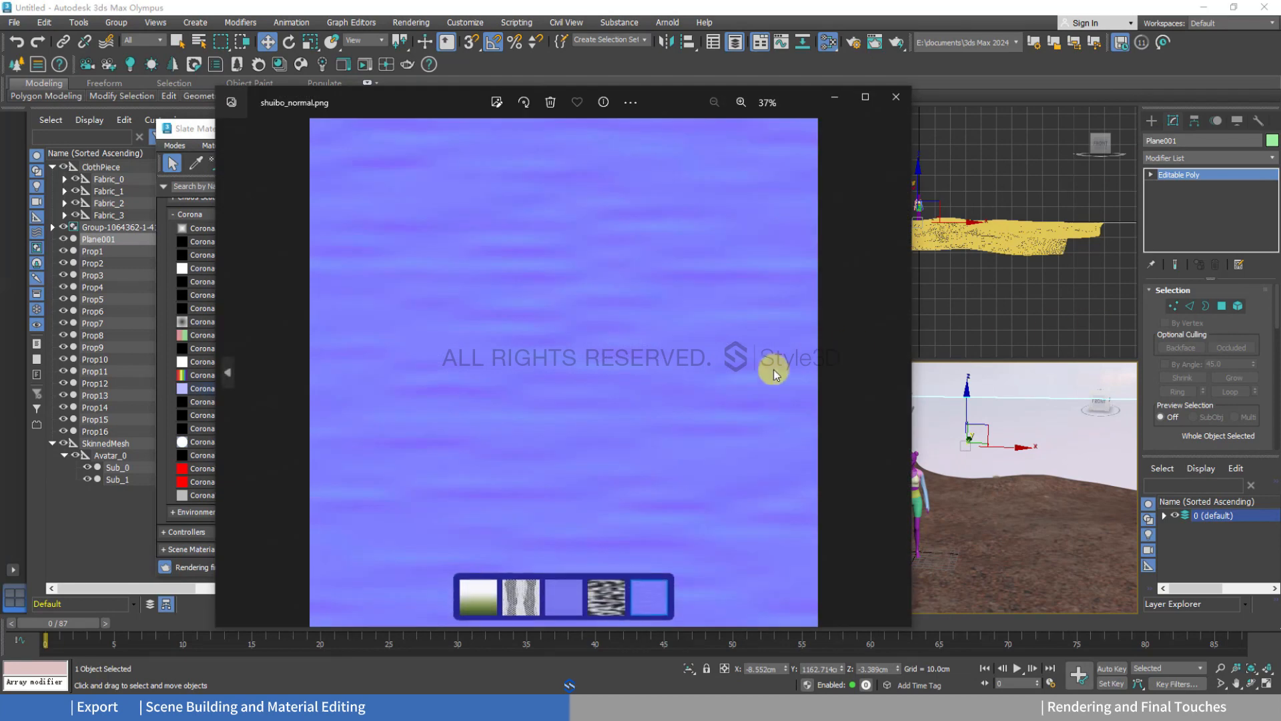
click(896, 97)
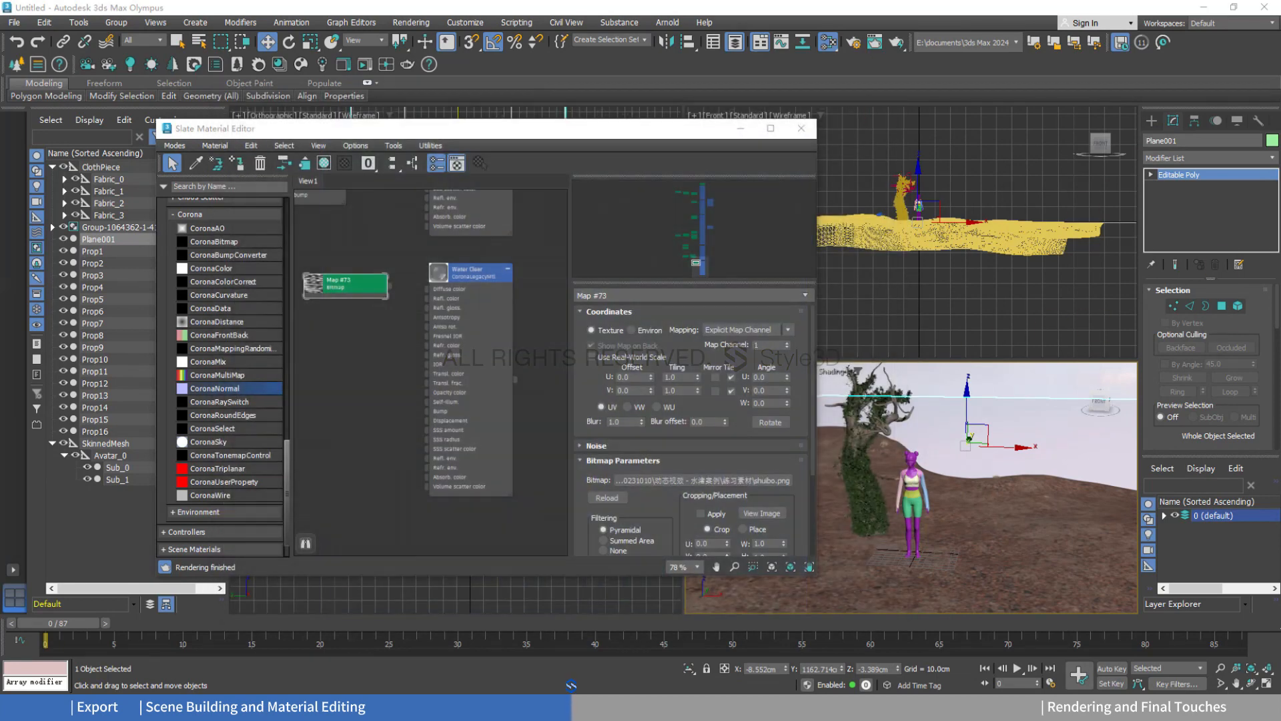
drag(368, 389, 366, 389)
middle_drag(360, 355, 417, 337)
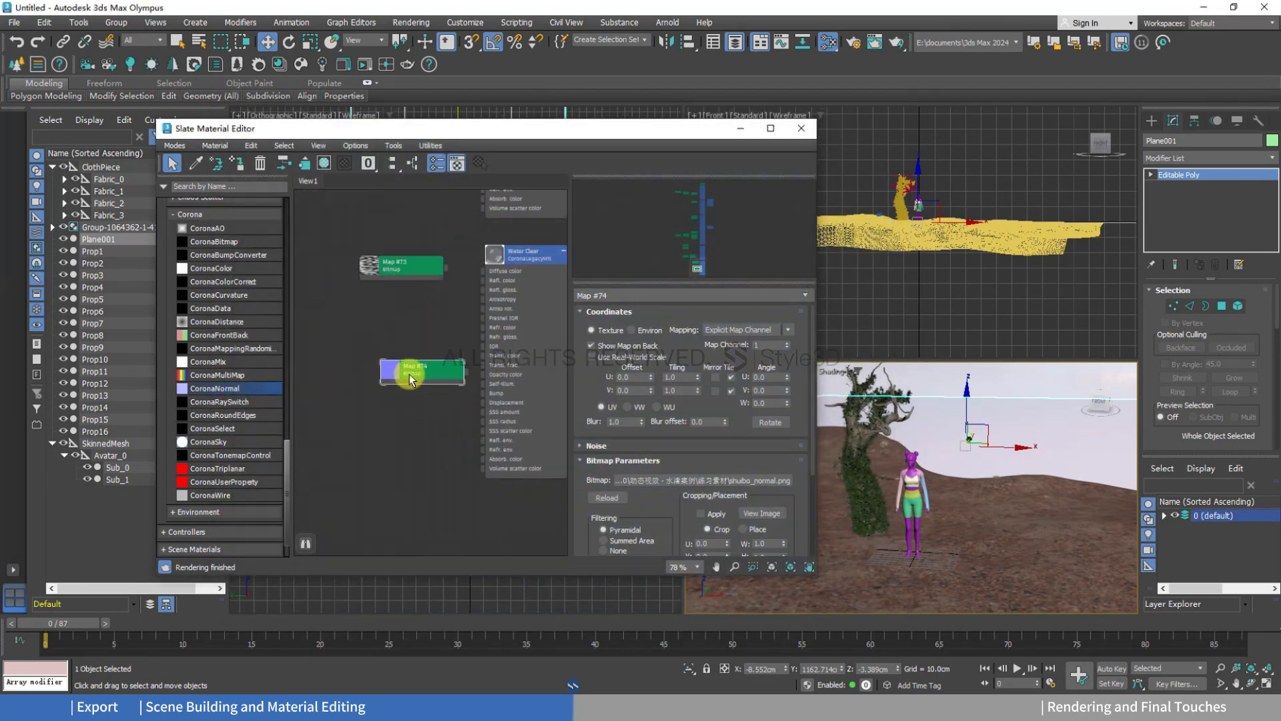
Arrange the two water bitmaps beside the Water Clear node, with shuibo_normal.png above shuibo.png.
drag(410, 379, 369, 379)
drag(399, 270, 362, 307)
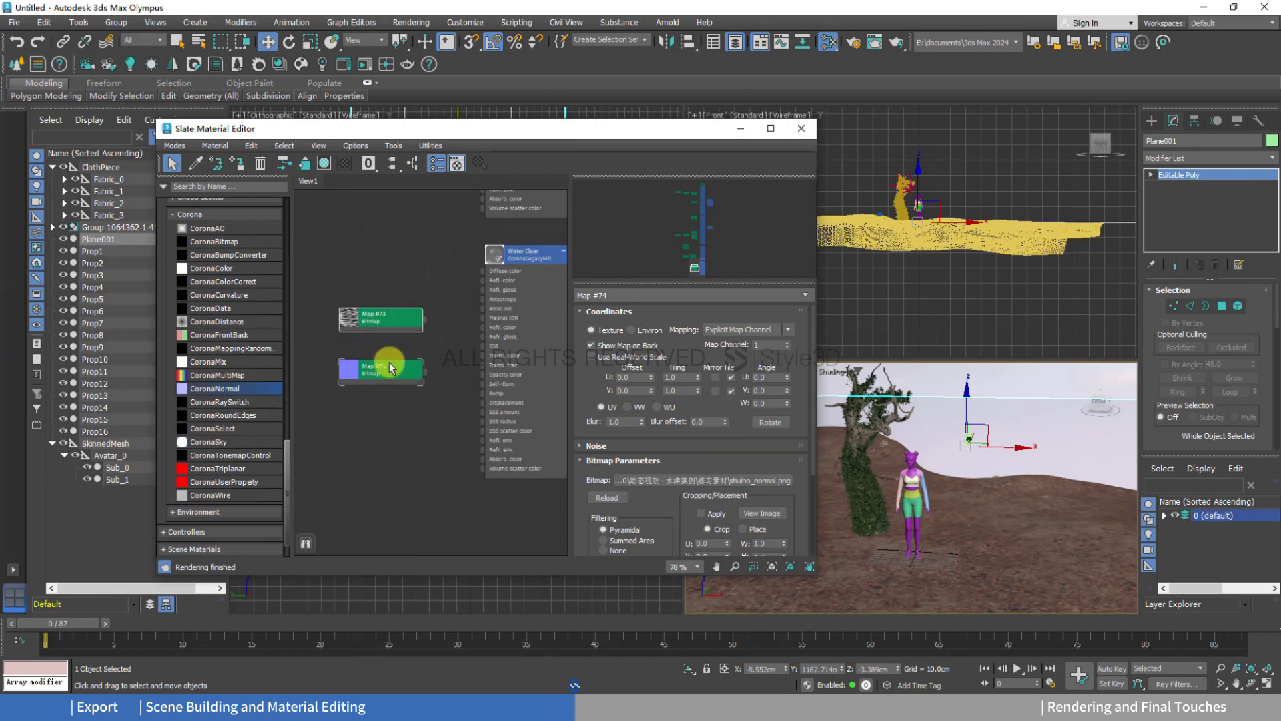
drag(390, 362, 363, 341)
drag(371, 411, 370, 406)
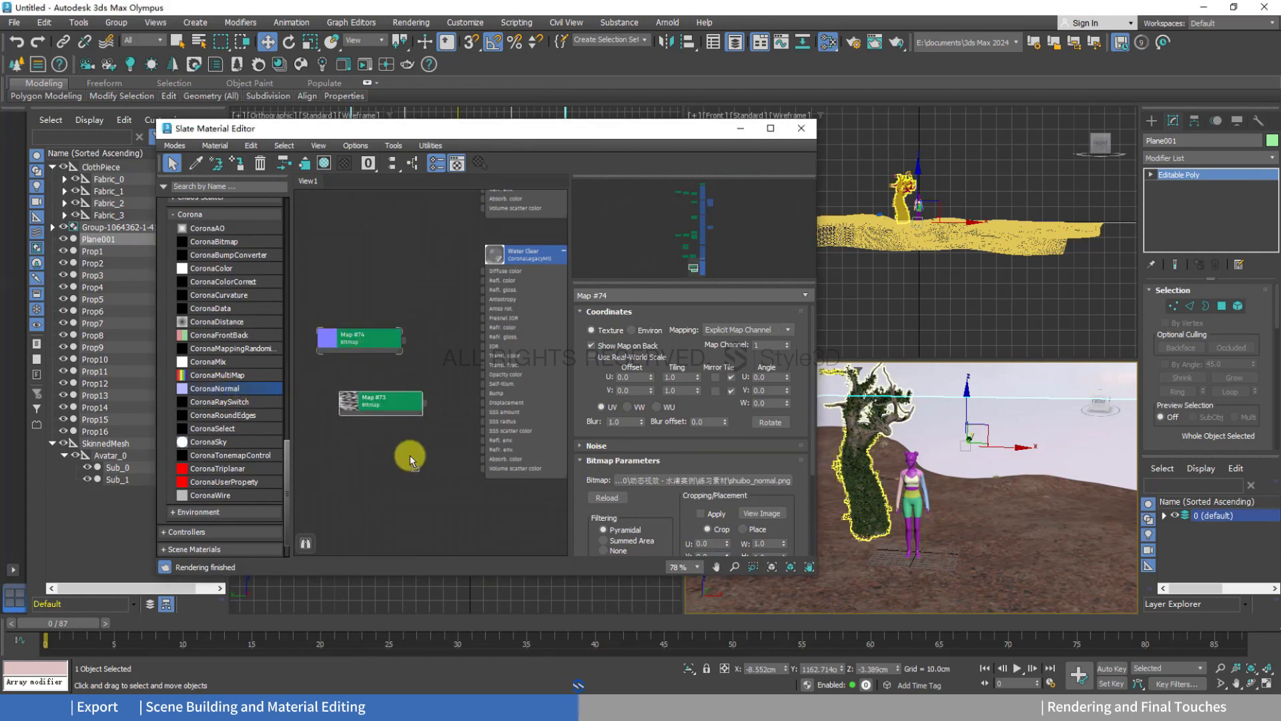
drag(410, 456, 410, 456)
drag(367, 403, 325, 414)
Connect shuibo_normal.png through a new CoronaNormal map to Water Clear's Bump, and shuibo.png to its Displacement.
drag(406, 449, 429, 355)
click(326, 347)
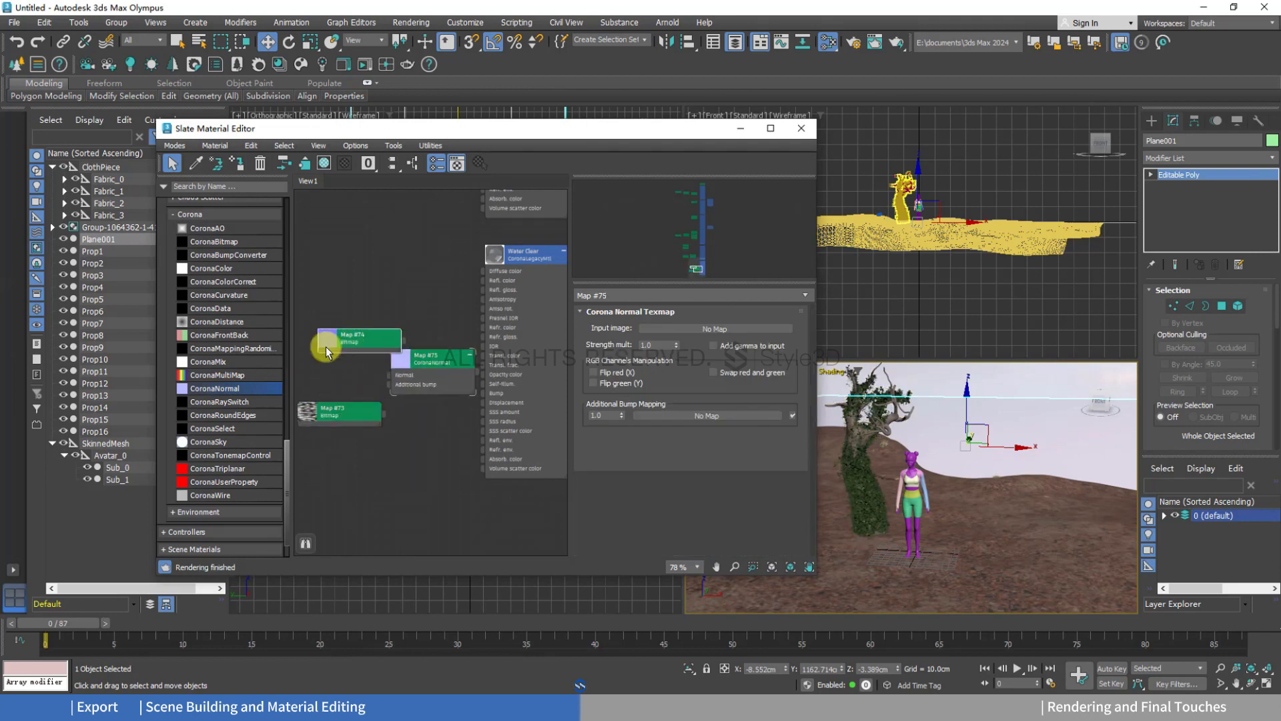
drag(327, 351, 285, 361)
mouse_move(443, 361)
mouse_down()
mouse_move(433, 351)
mouse_move(394, 365)
mouse_move(443, 357)
mouse_up()
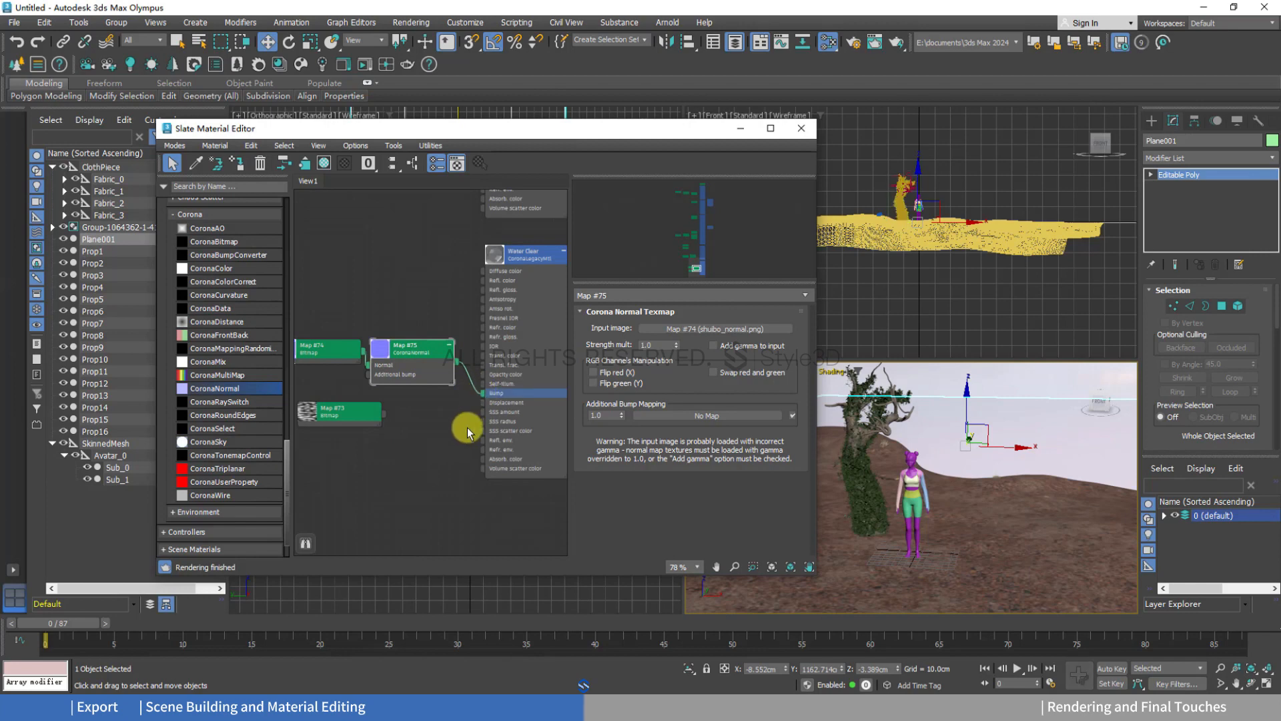
drag(462, 403, 482, 403)
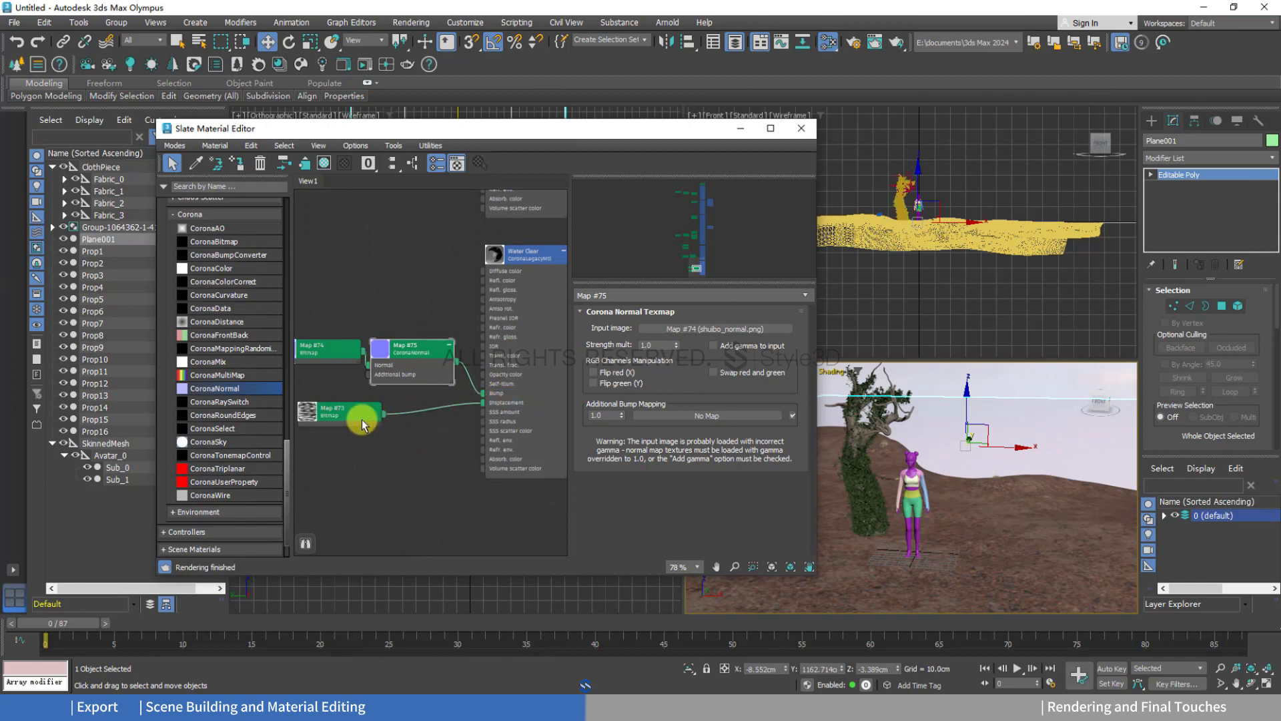
Space out the water bitmap and CoronaNormal nodes beside the Water Clear material.
drag(317, 363, 304, 368)
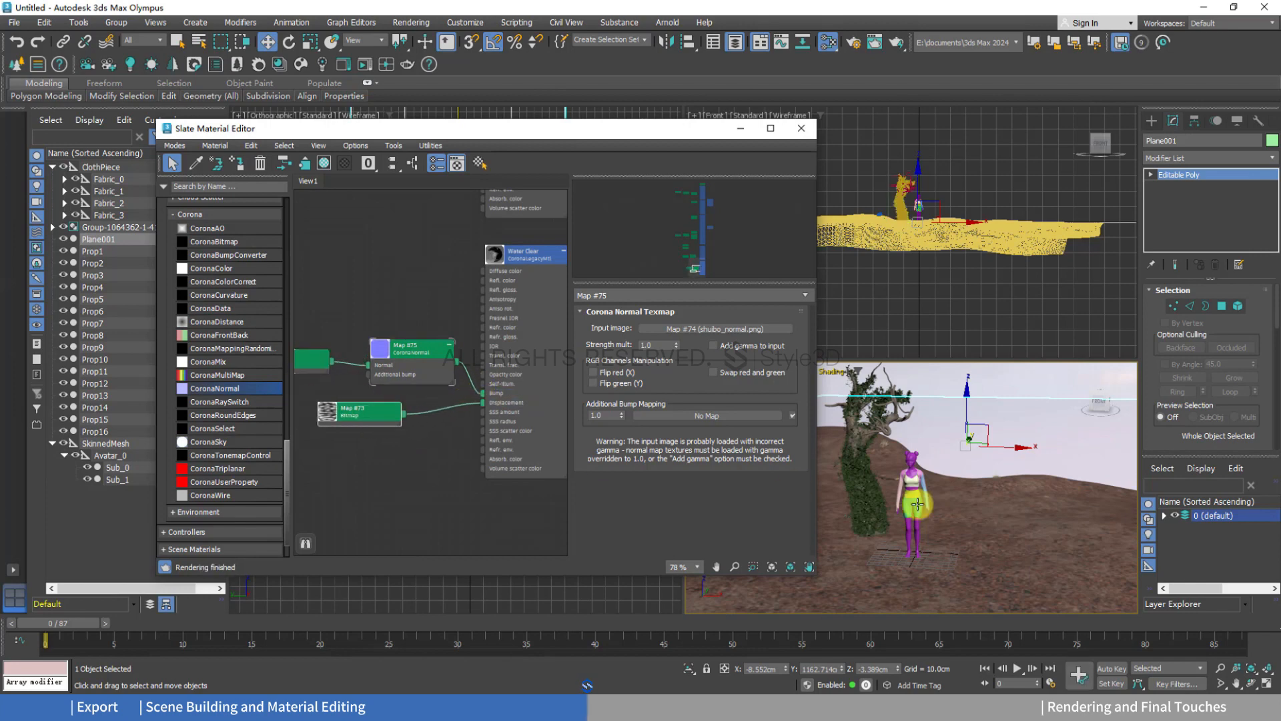
middle_drag(917, 504, 1000, 515)
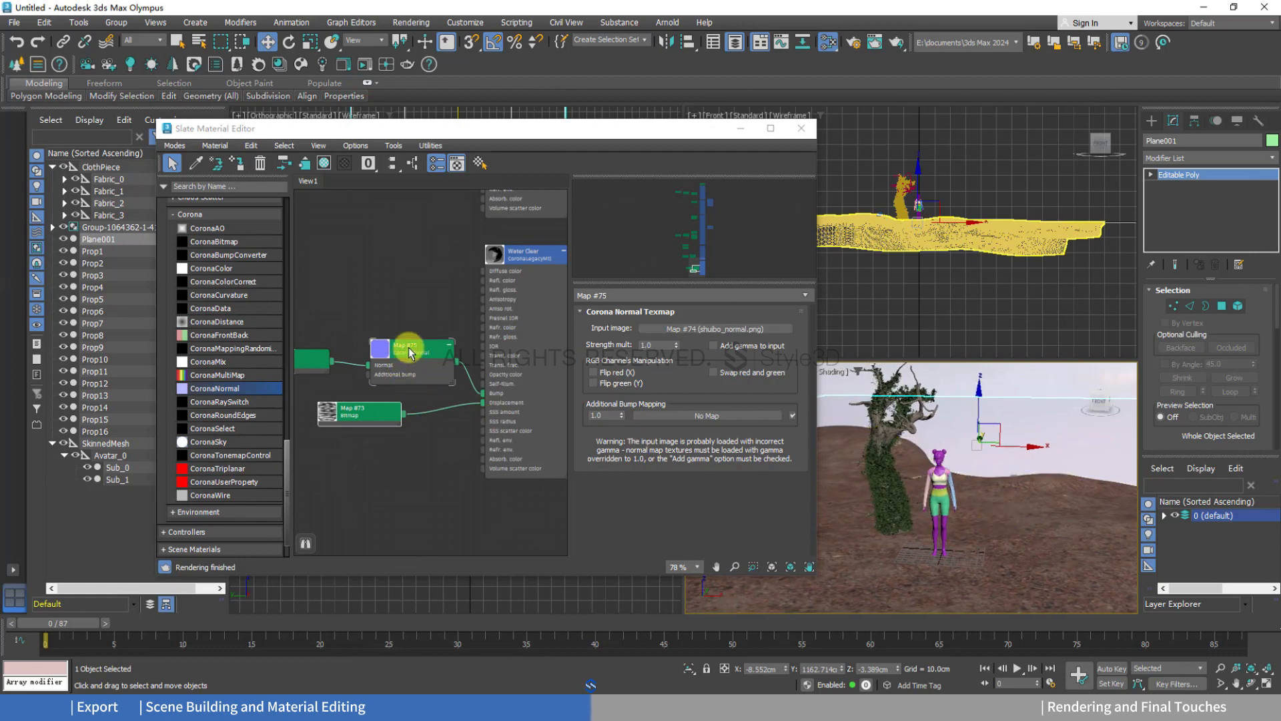
drag(429, 341, 417, 343)
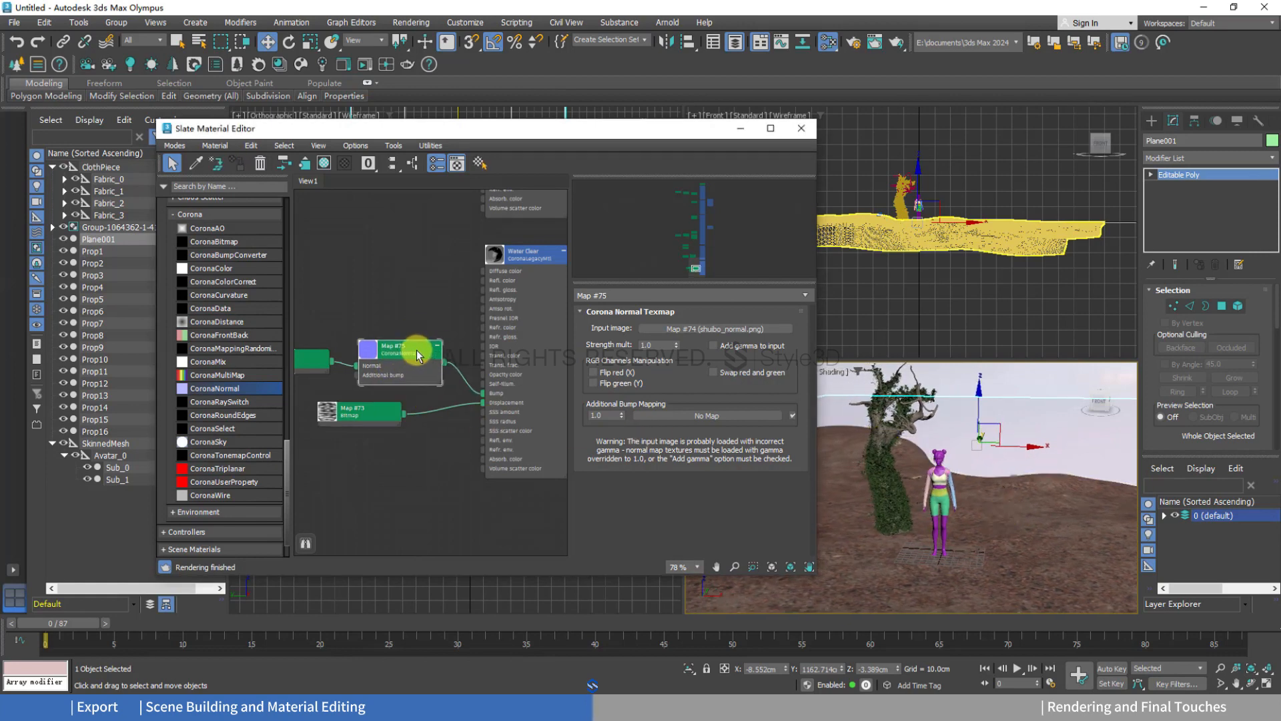
Enable Add gamma to input and Flip green (Y) on the water's CoronaNormal map.
double_click(515, 260)
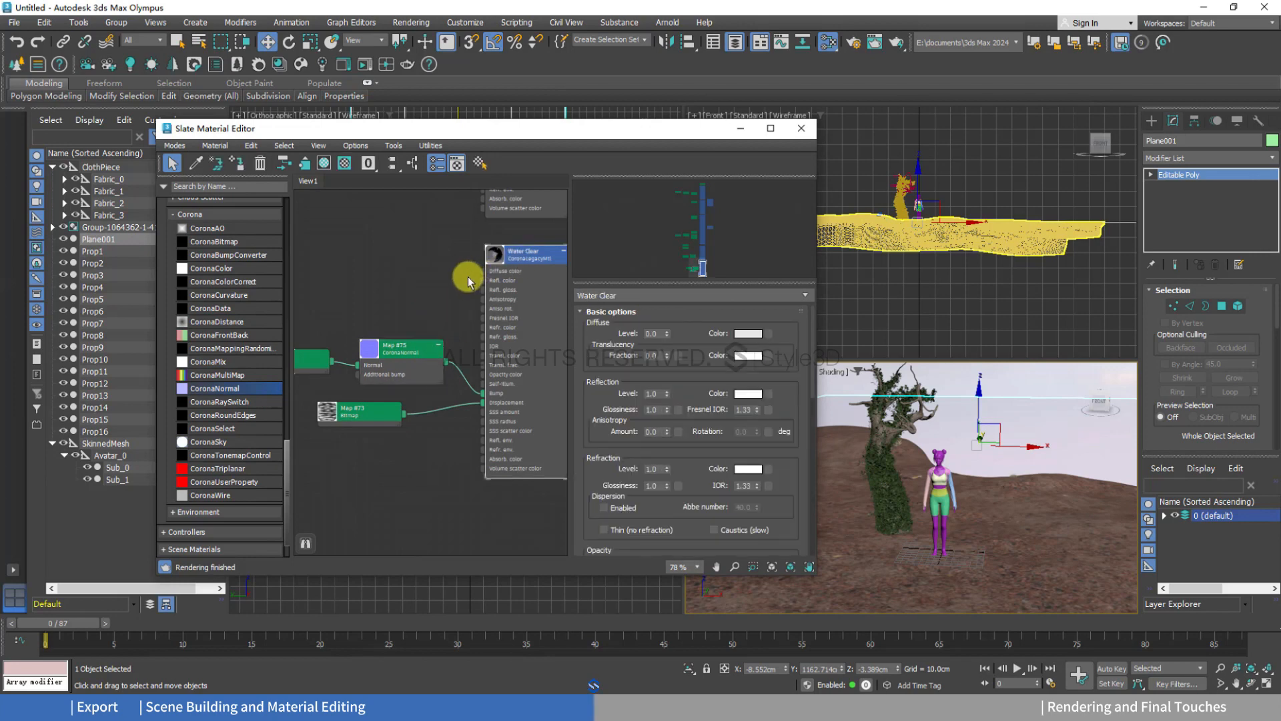
double_click(400, 347)
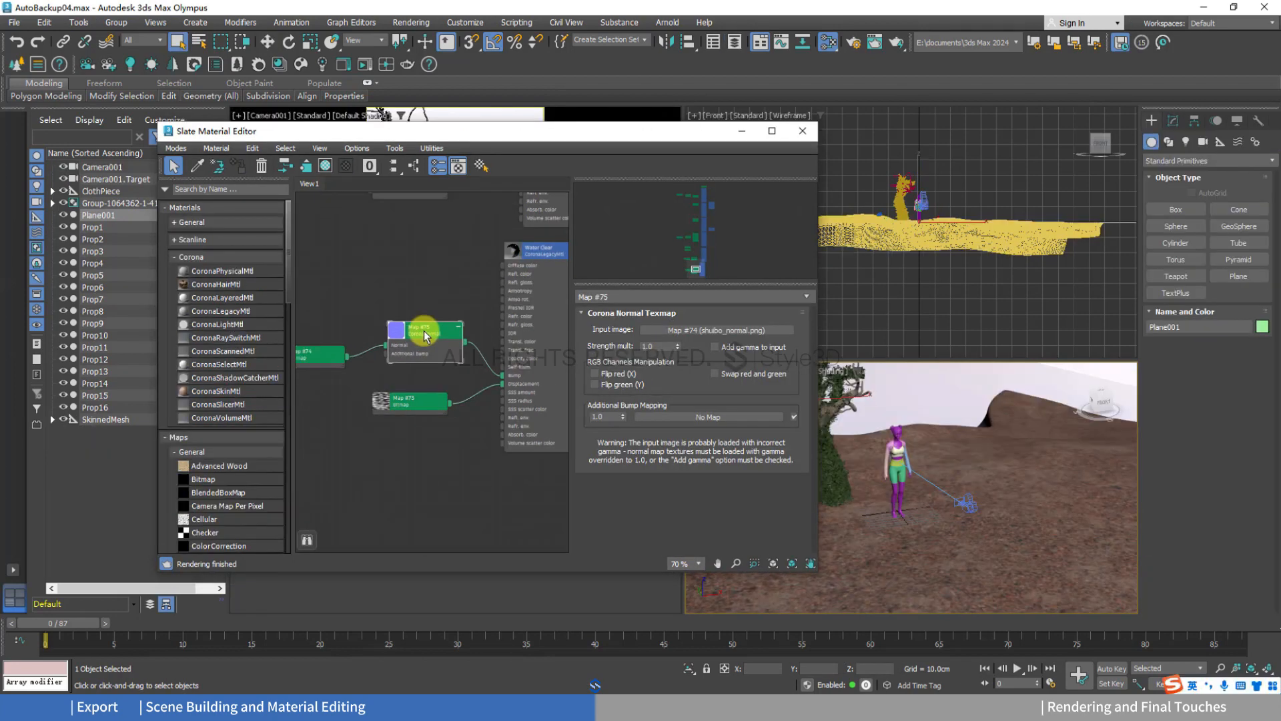
drag(425, 335, 419, 341)
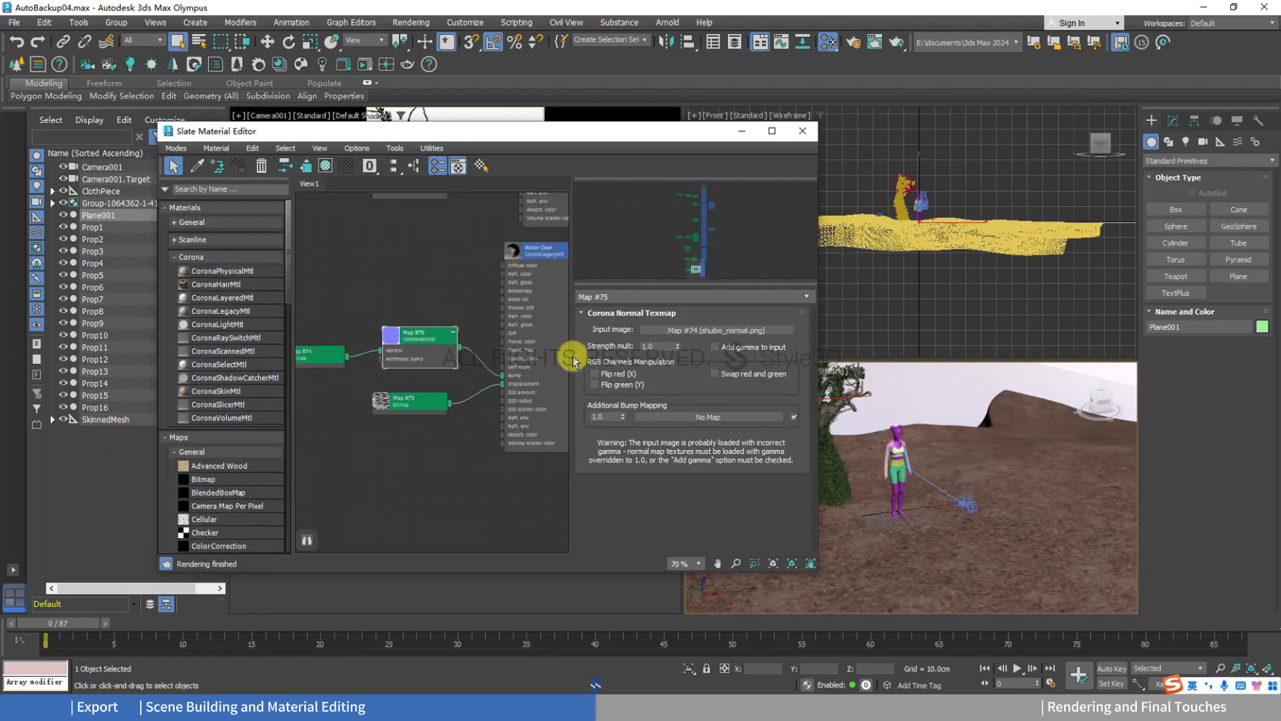
click(715, 346)
click(594, 385)
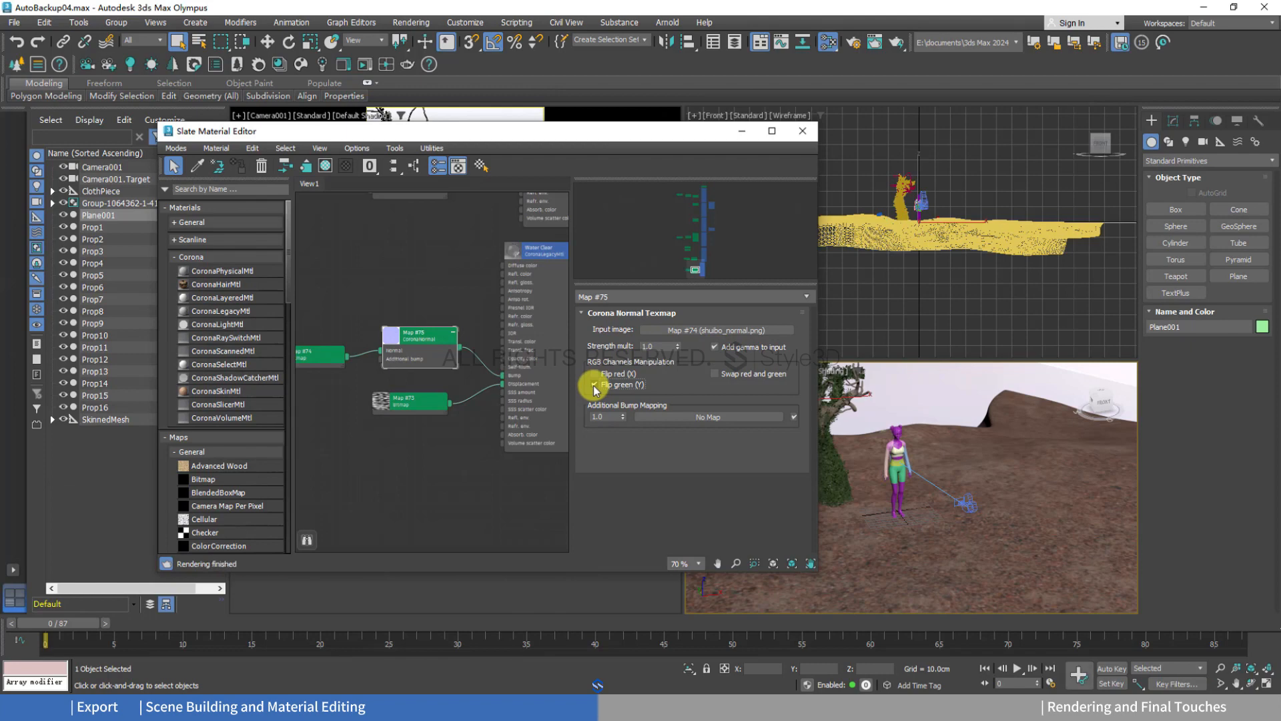
scroll(510, 255, up, 5)
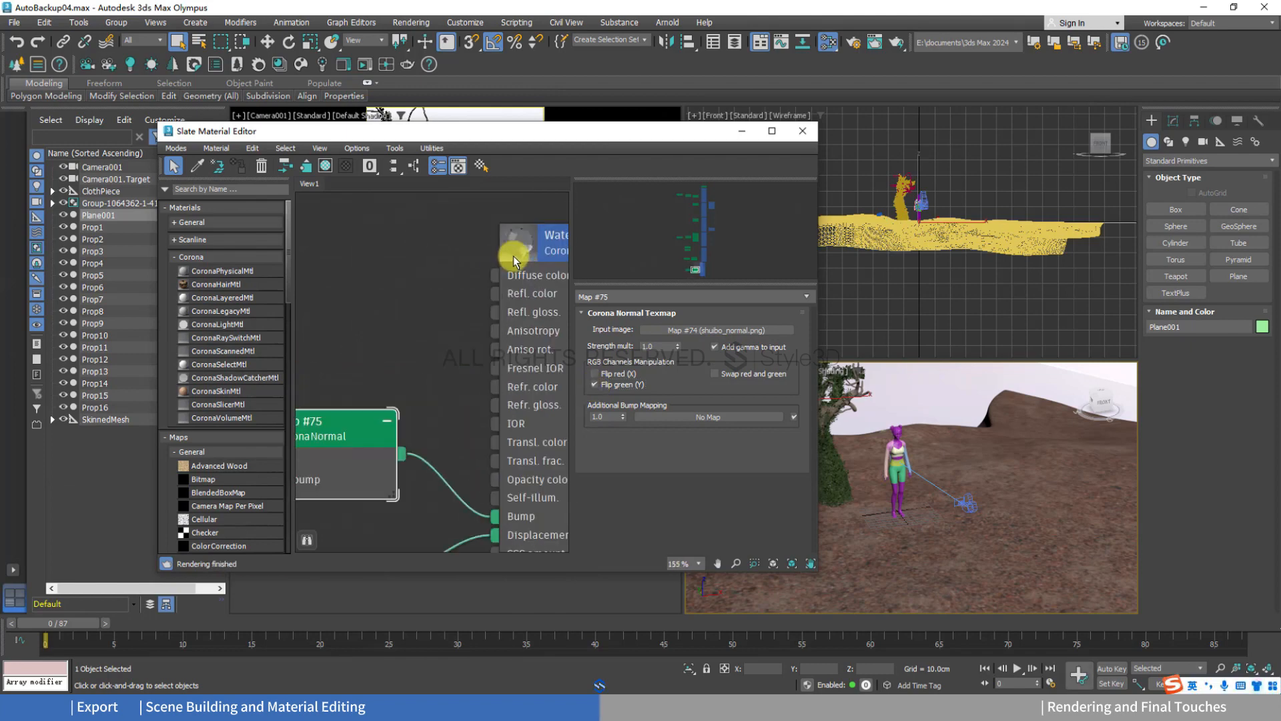
scroll(513, 255, down, 5)
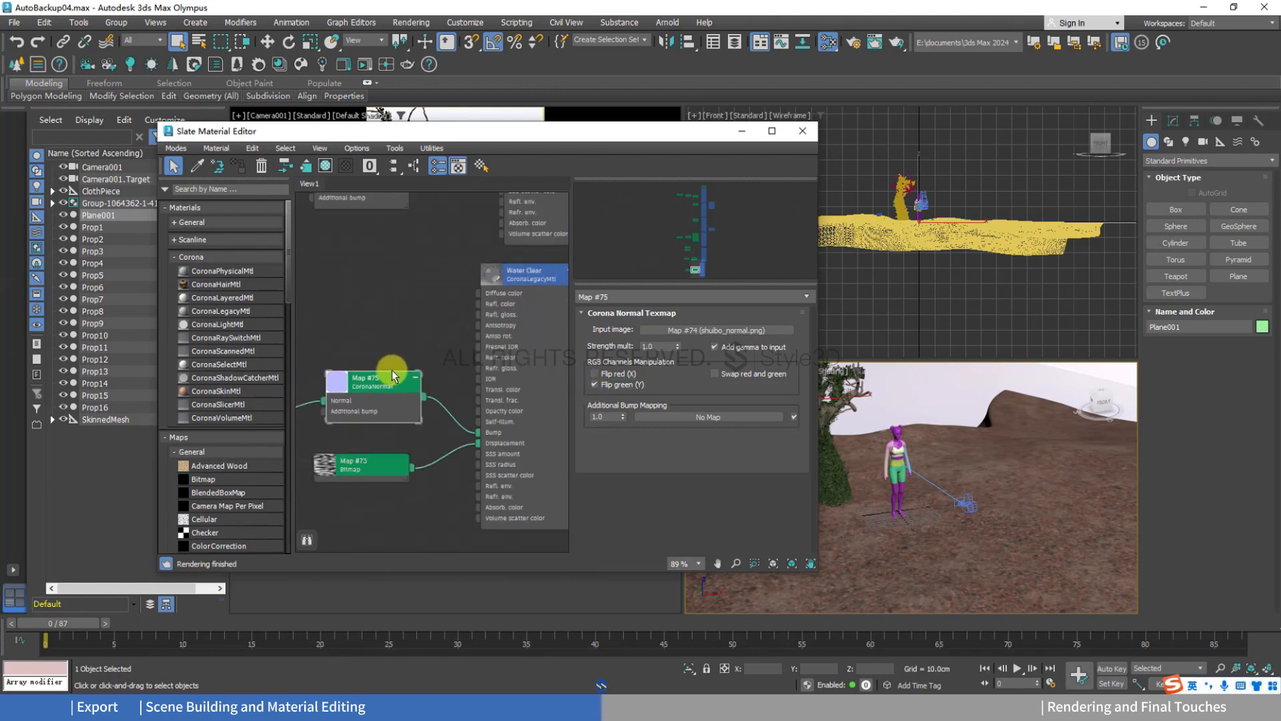
scroll(471, 372, down, 3)
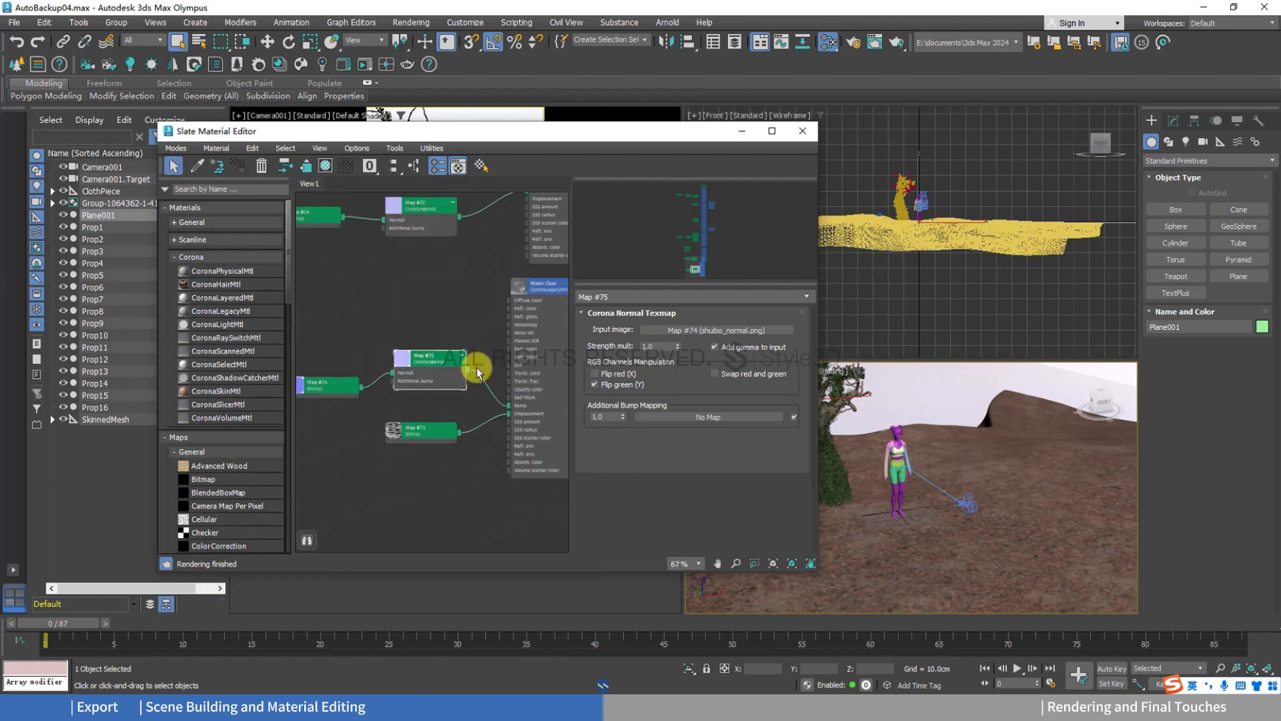
middle_drag(474, 363, 450, 374)
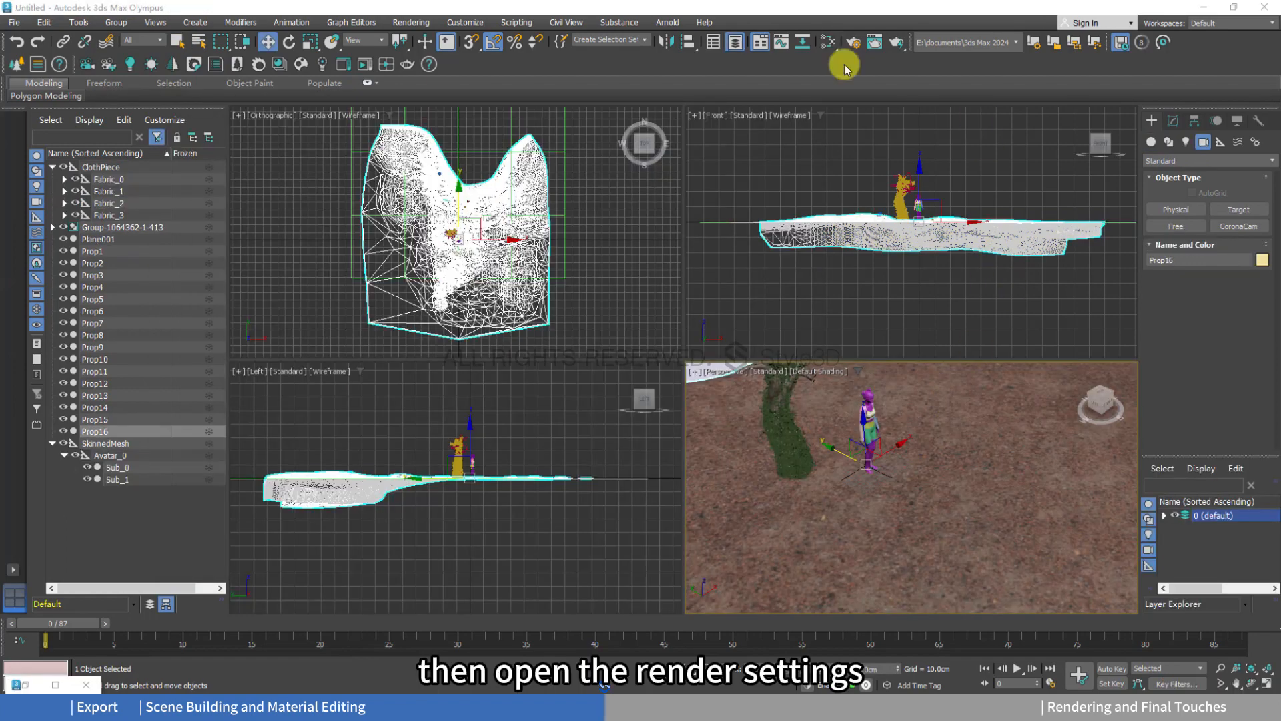
Set the render output size to a custom 2479 × 3508 in the render setup.
click(854, 42)
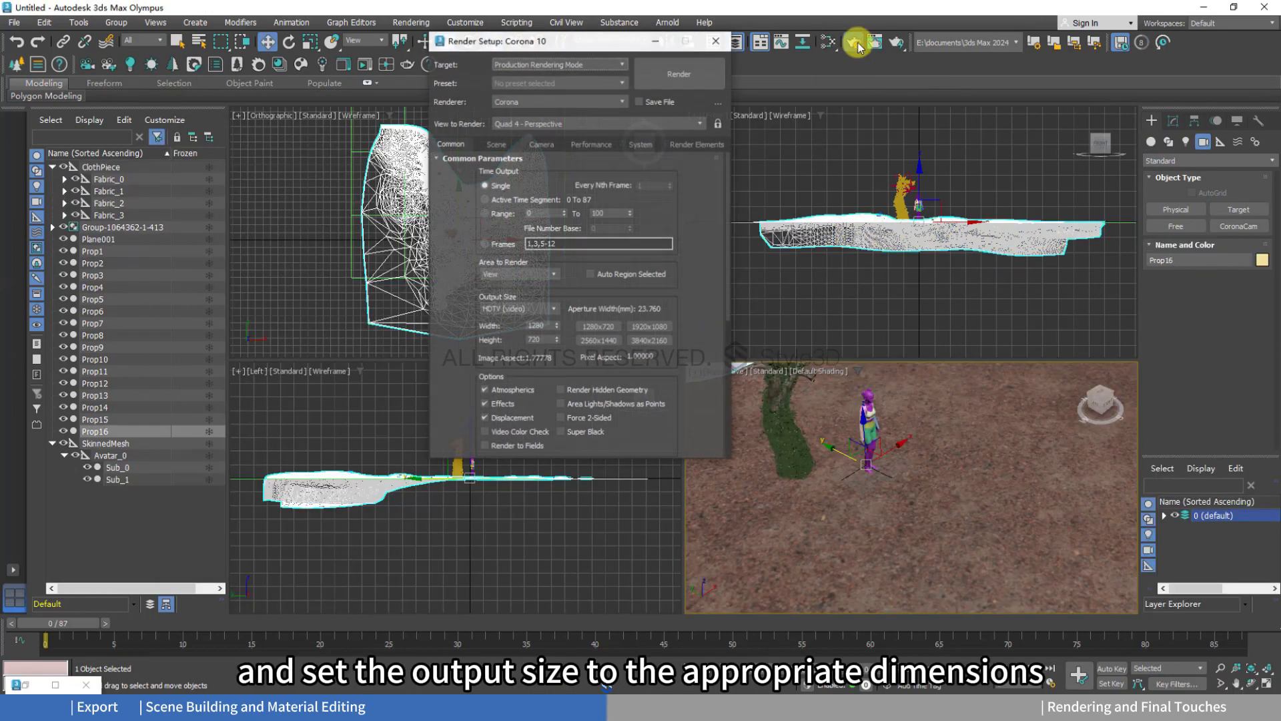
drag(587, 41, 617, 105)
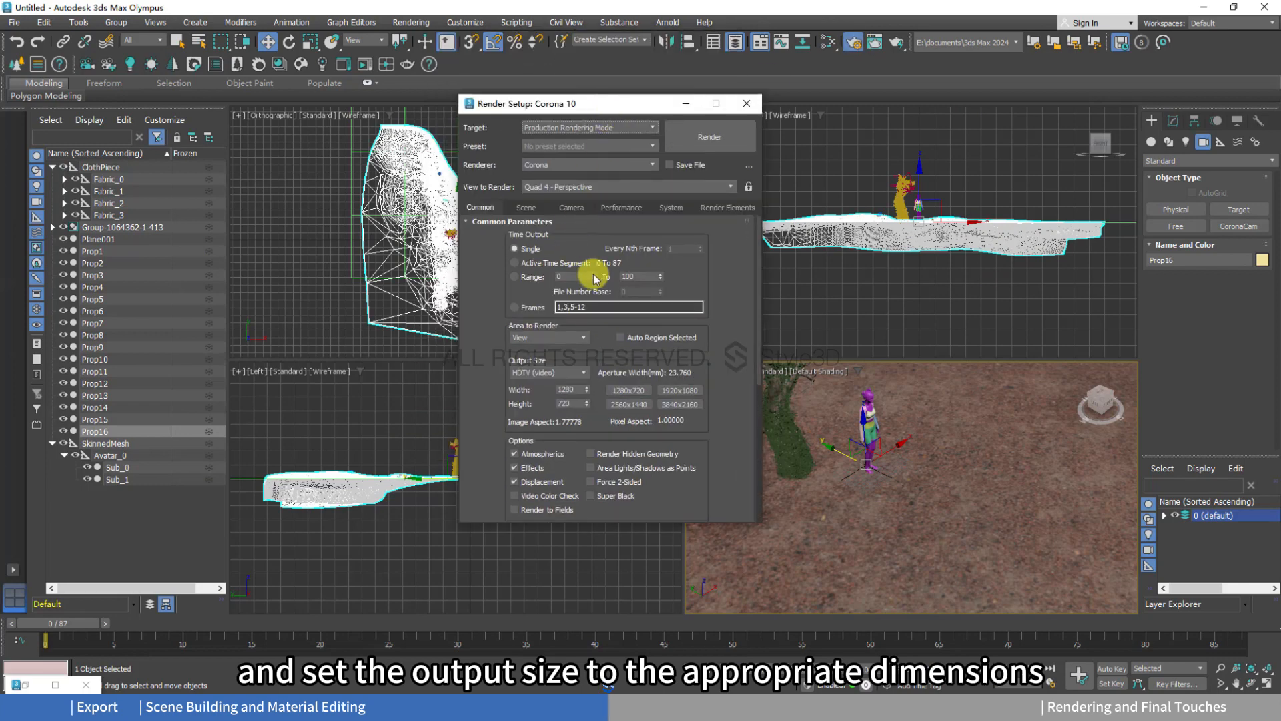
click(549, 373)
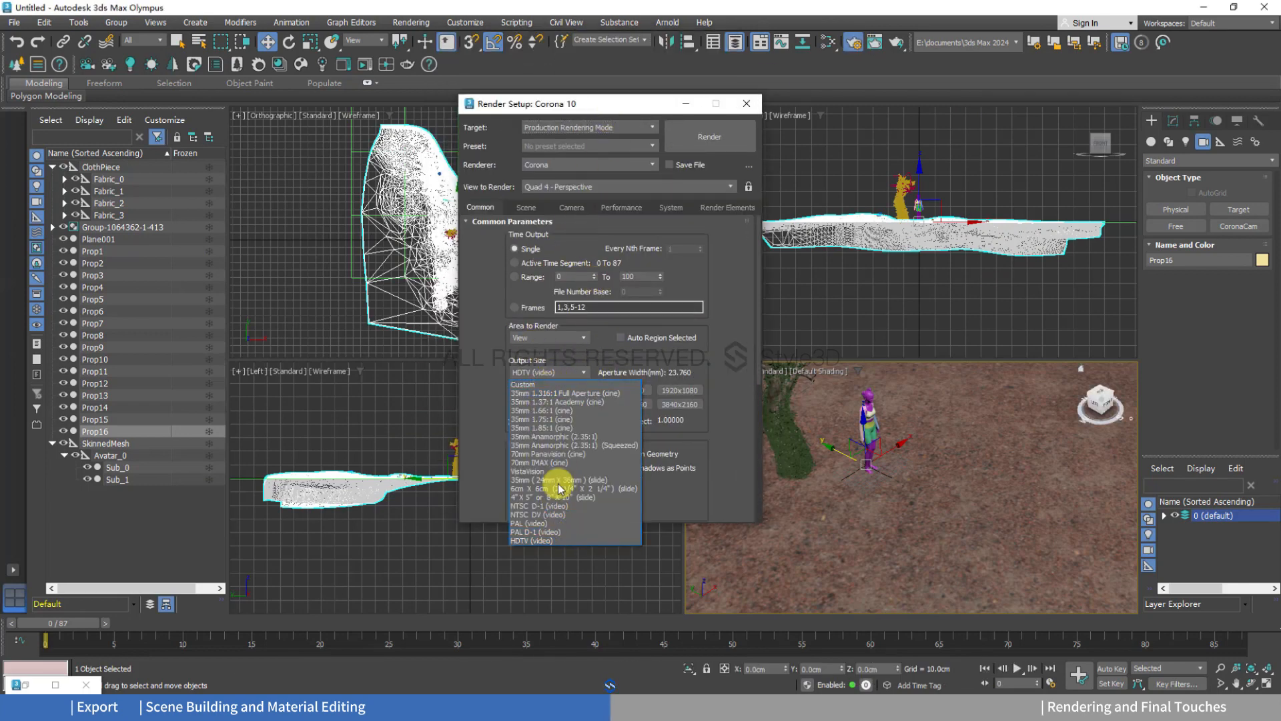
click(534, 384)
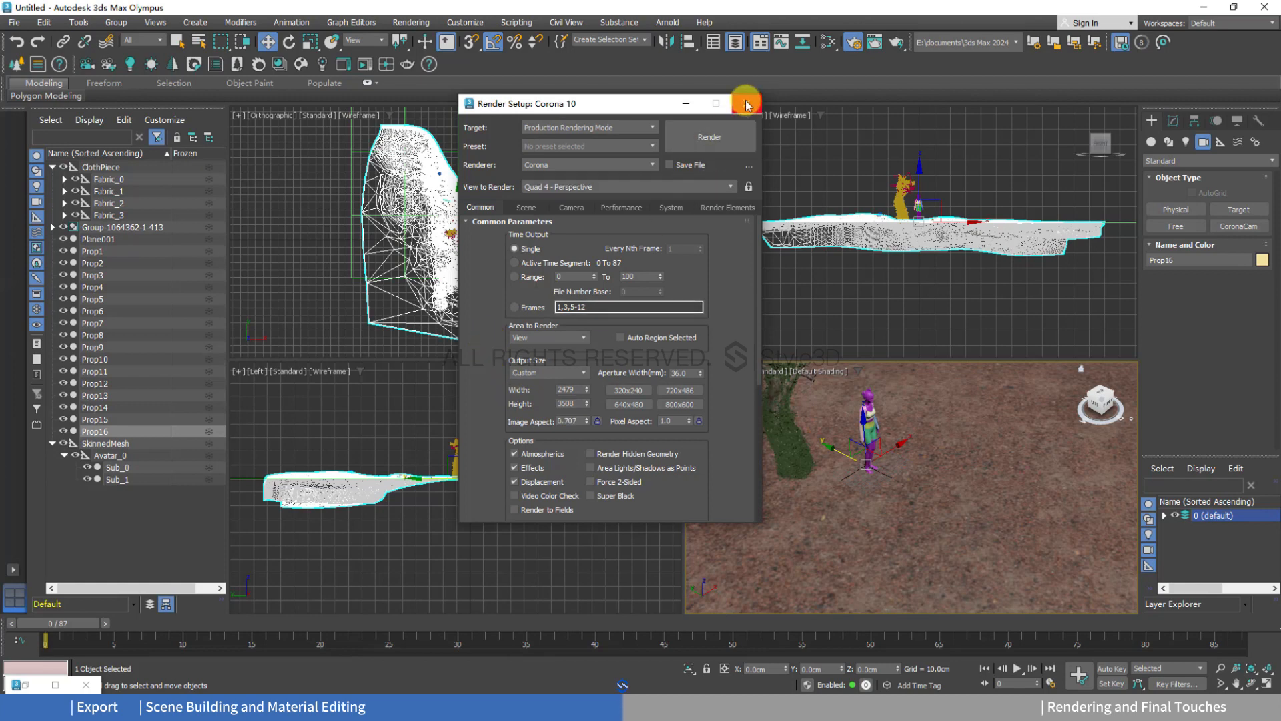
click(747, 105)
Create a target camera in the perspective view in front of the avatar, aimed at the avatar's feet.
mouse_move(494, 245)
middle_down()
mouse_move(527, 248)
mouse_move(515, 244)
middle_up()
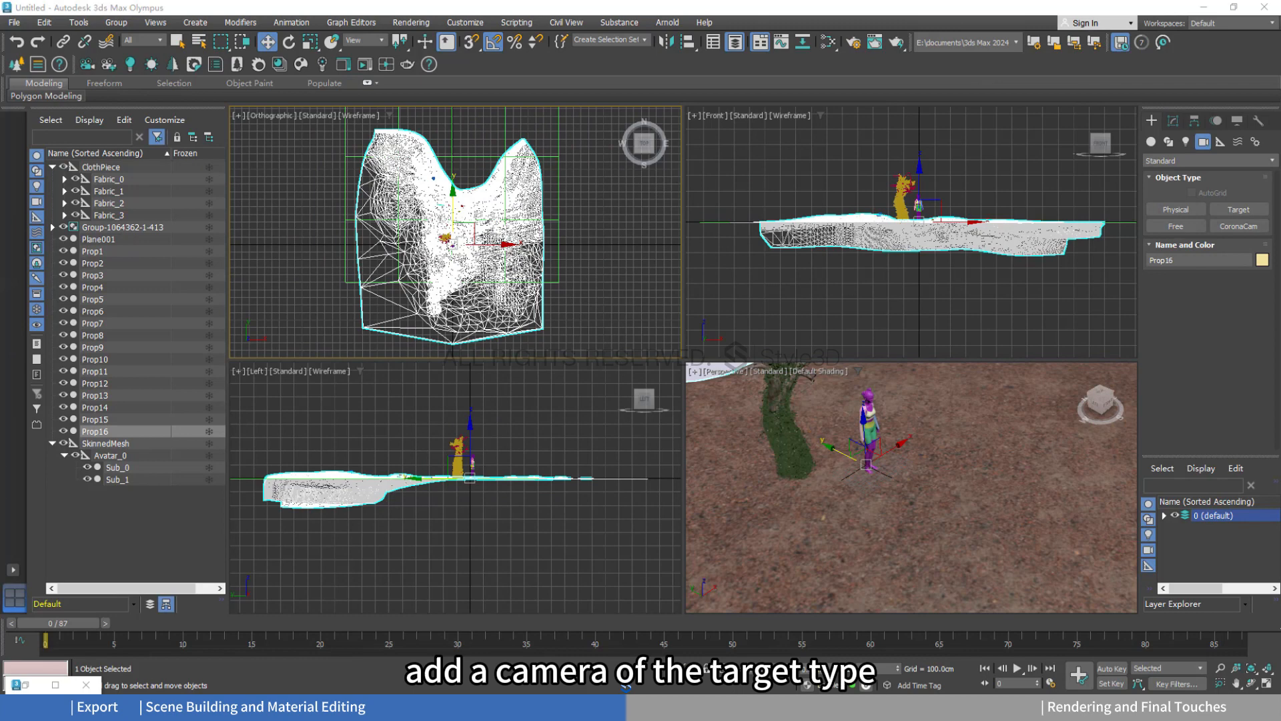
click(1254, 214)
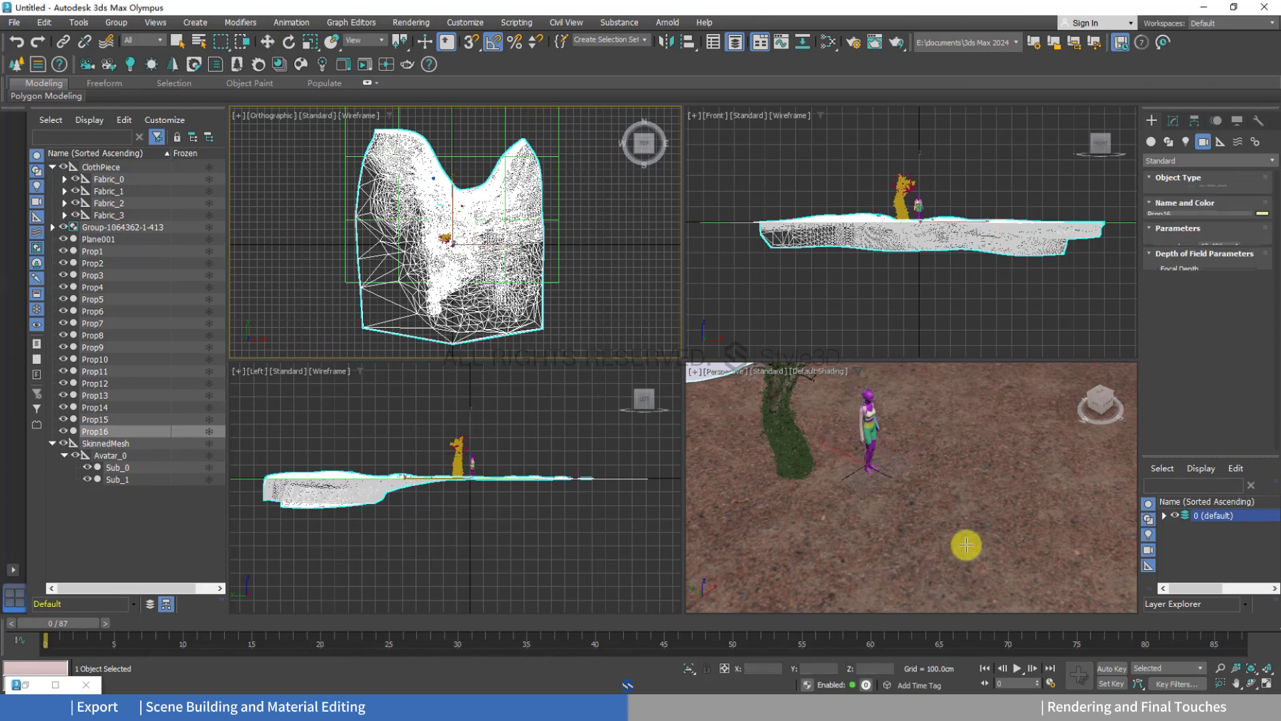
drag(969, 511, 870, 460)
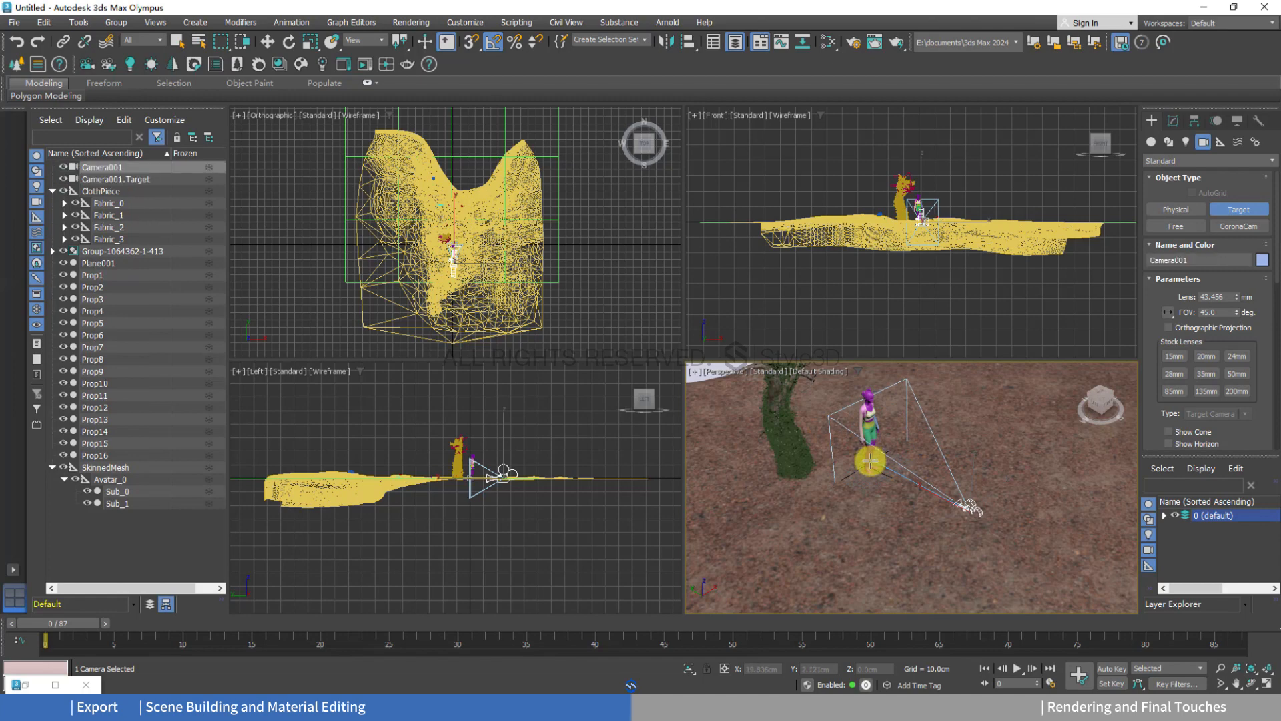
click(1173, 121)
key(w)
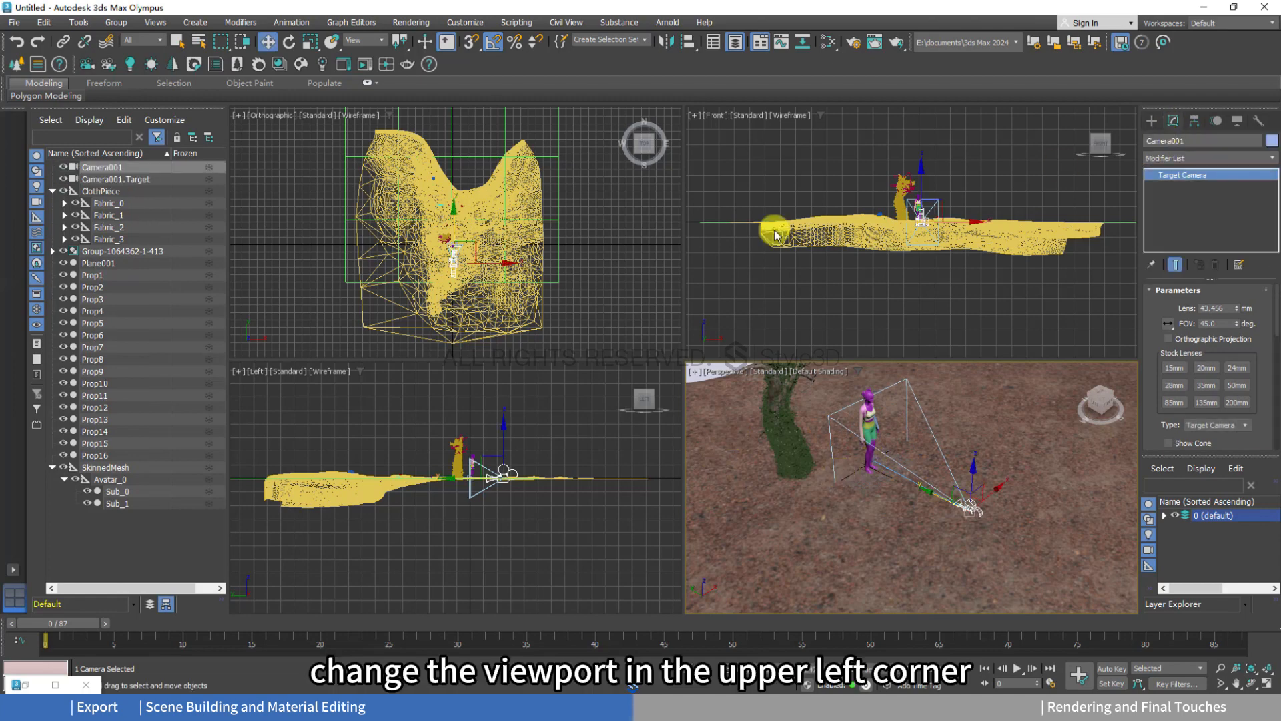
Switch the orthographic viewport to the Camera001 view and show its safe frames.
click(239, 115)
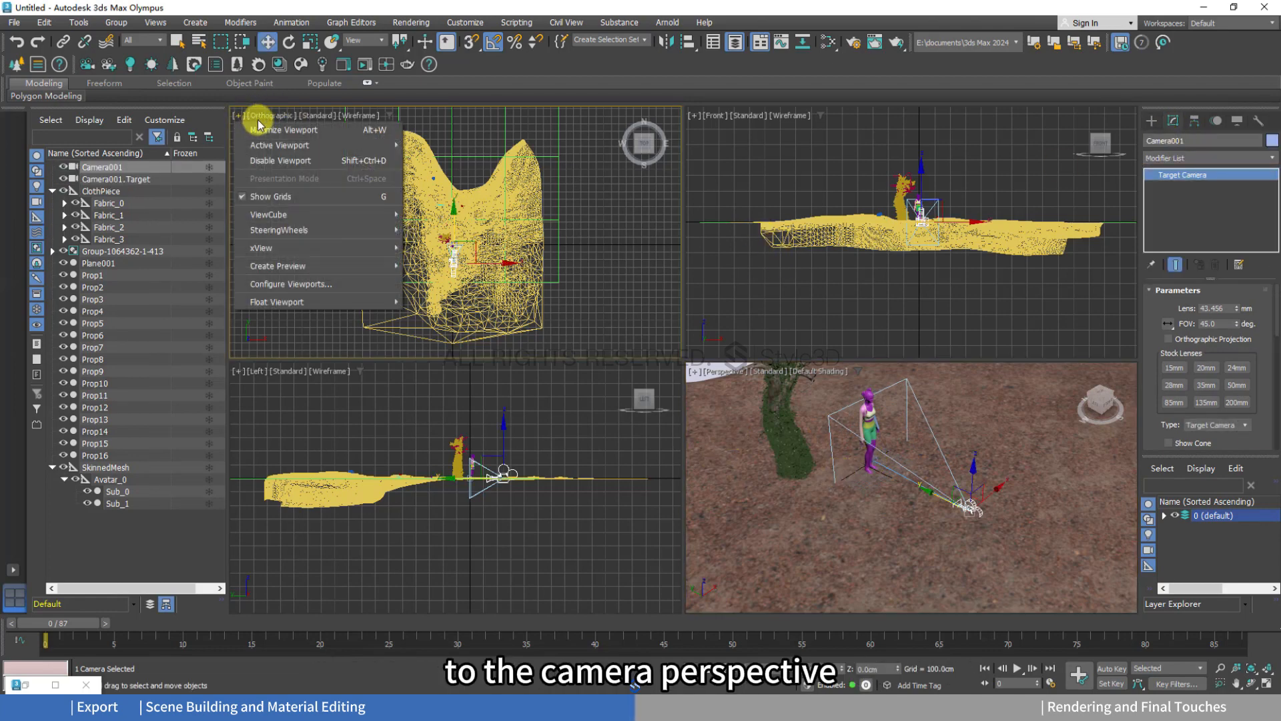
click(267, 115)
click(267, 115)
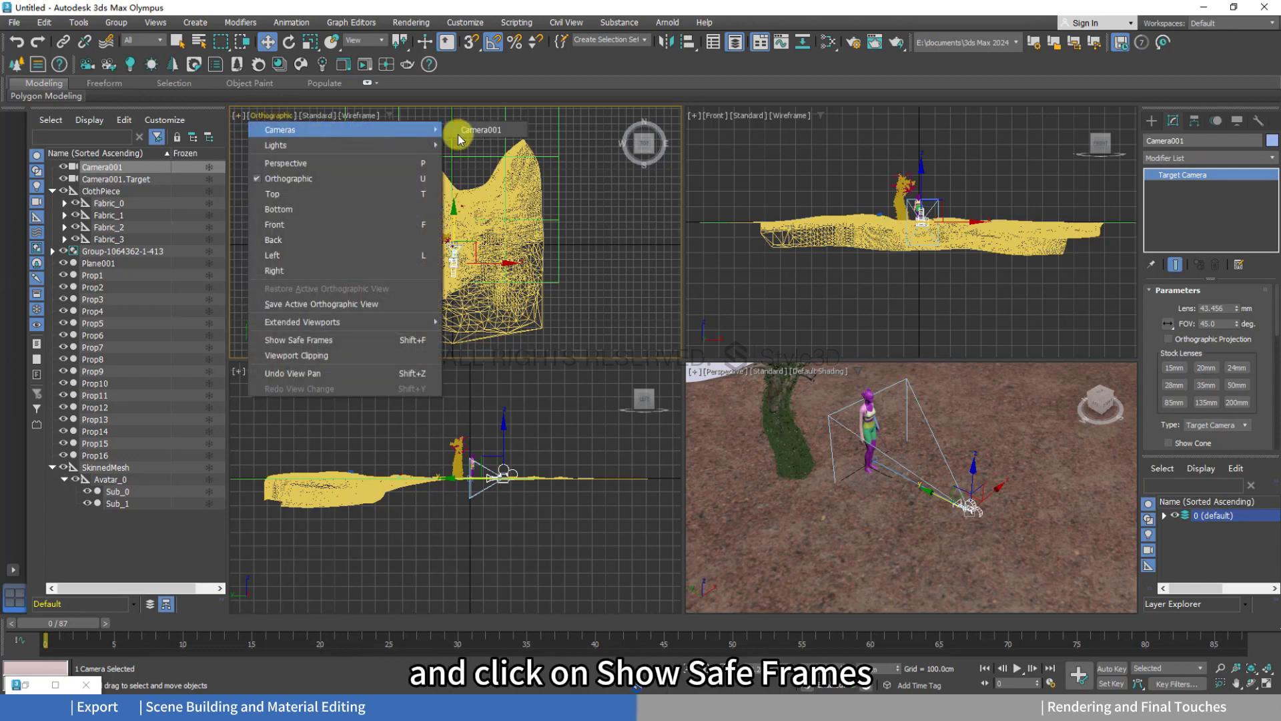
click(467, 132)
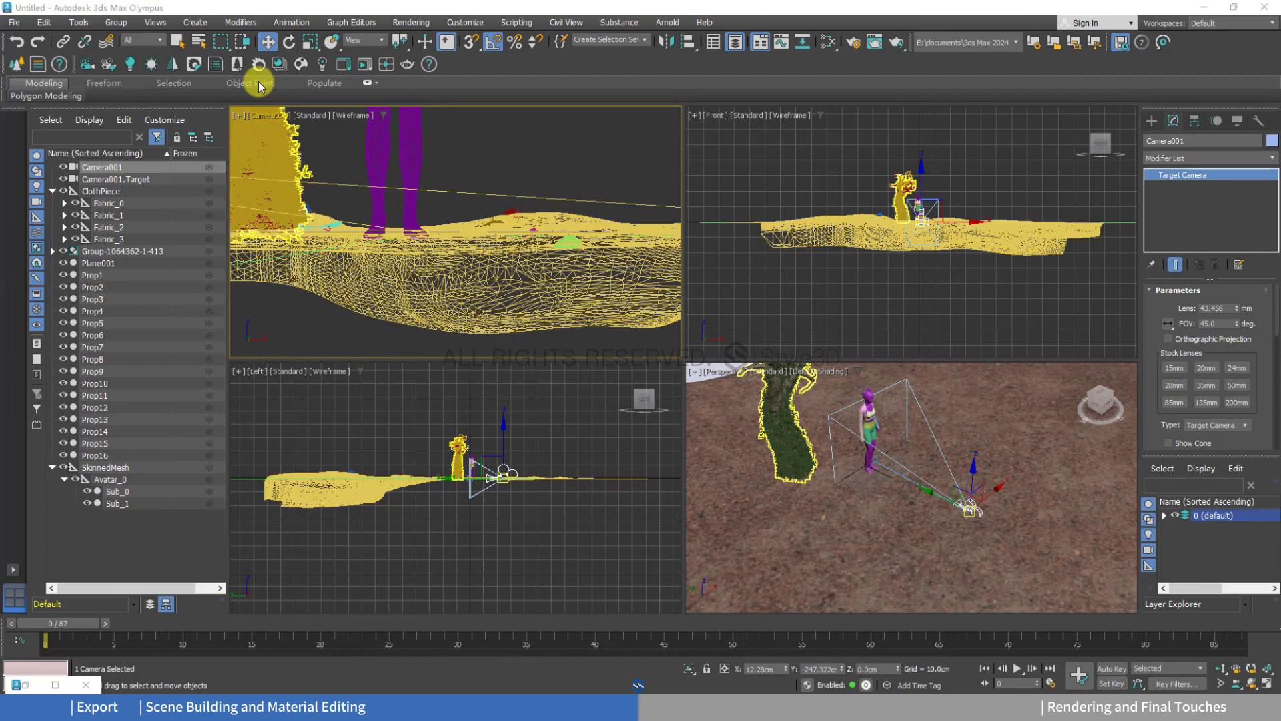
click(256, 119)
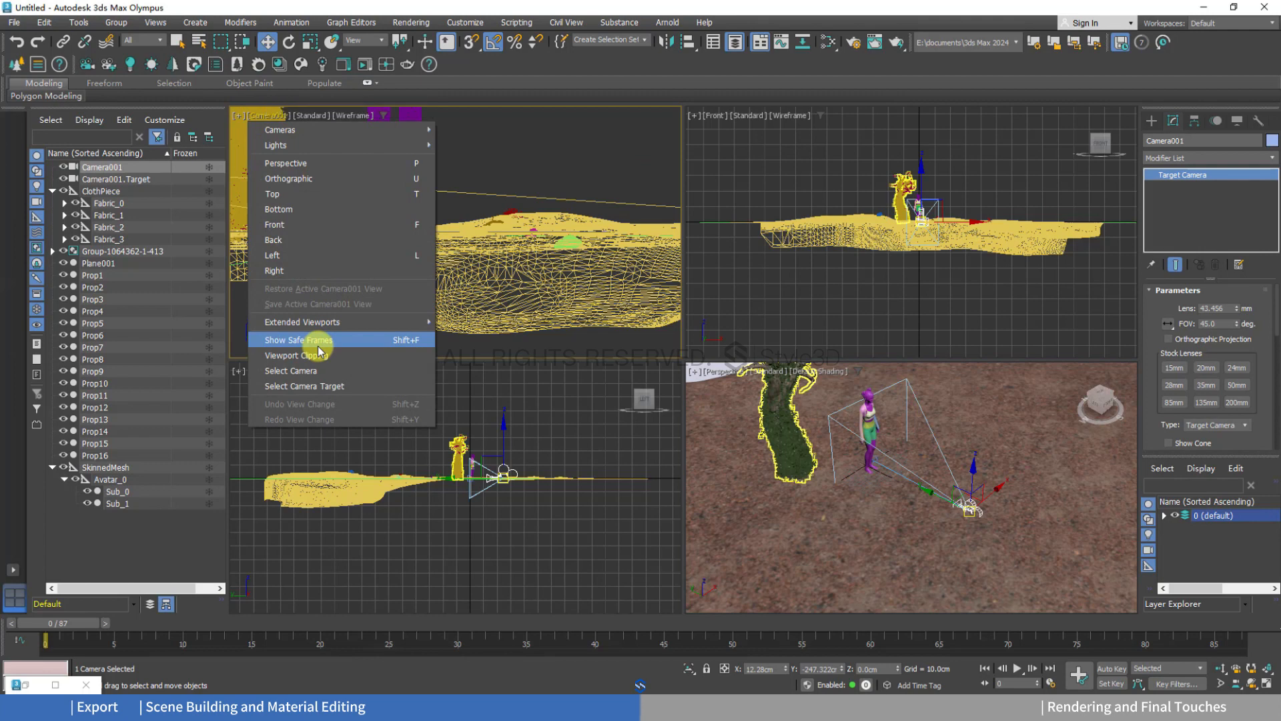
click(361, 338)
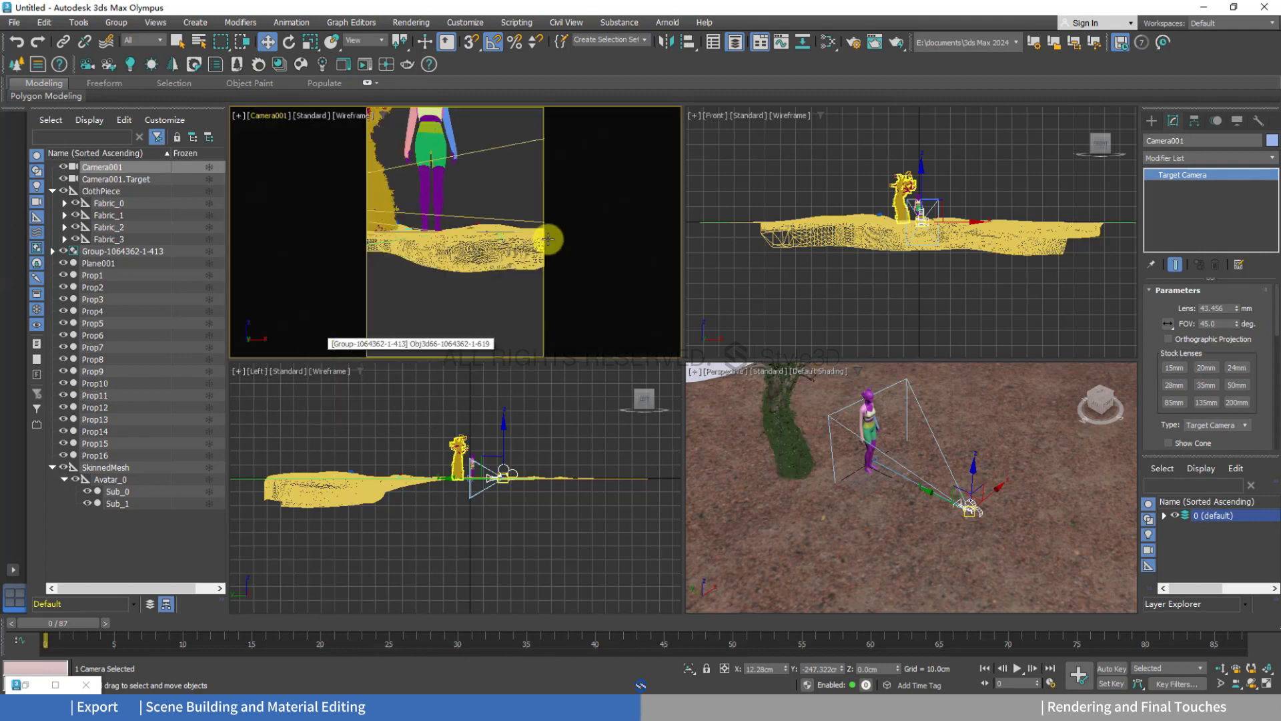
Raise the camera about 41 cm, and lift its target to the avatar's upper body.
click(970, 513)
drag(973, 470, 970, 449)
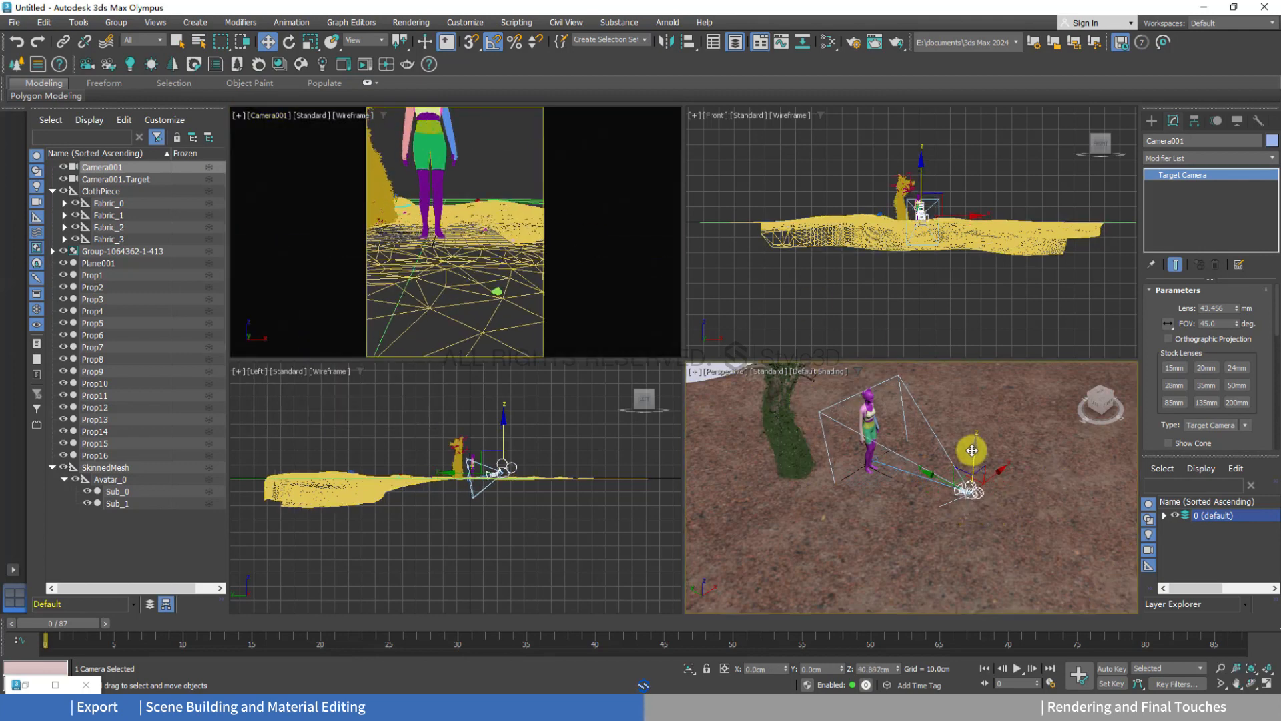
click(875, 463)
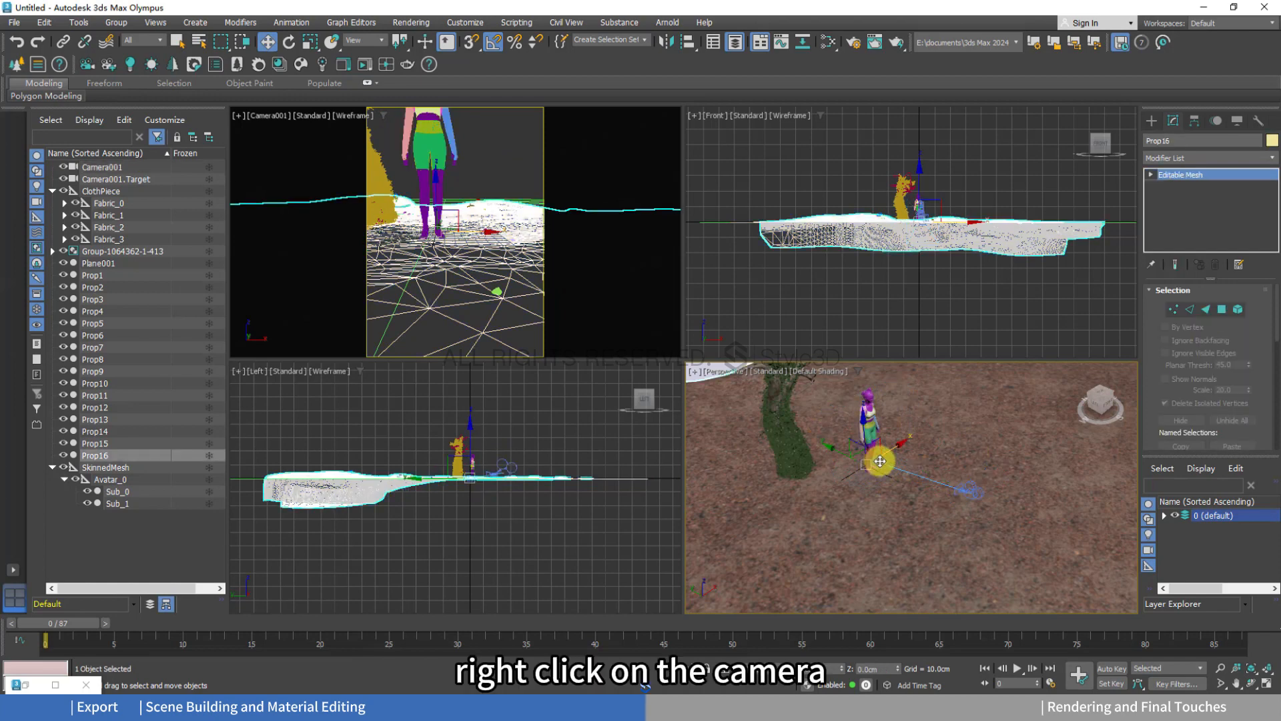
click(974, 485)
right_click(967, 483)
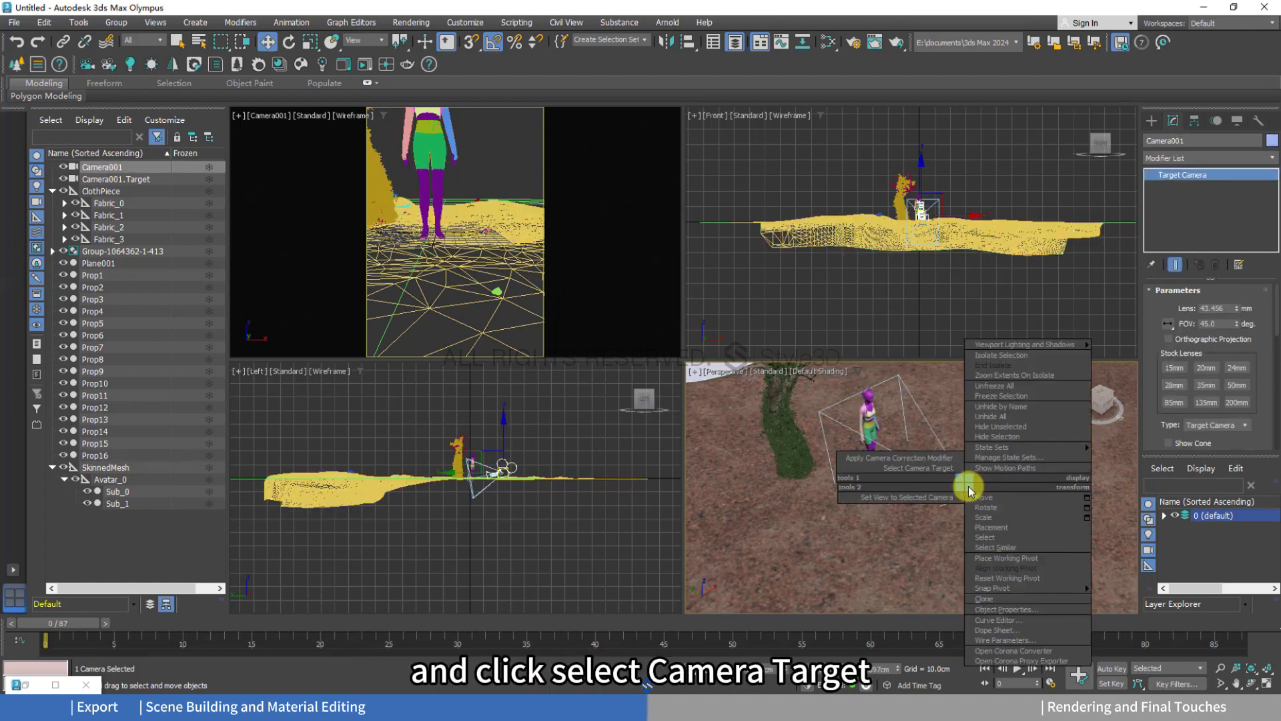
click(924, 468)
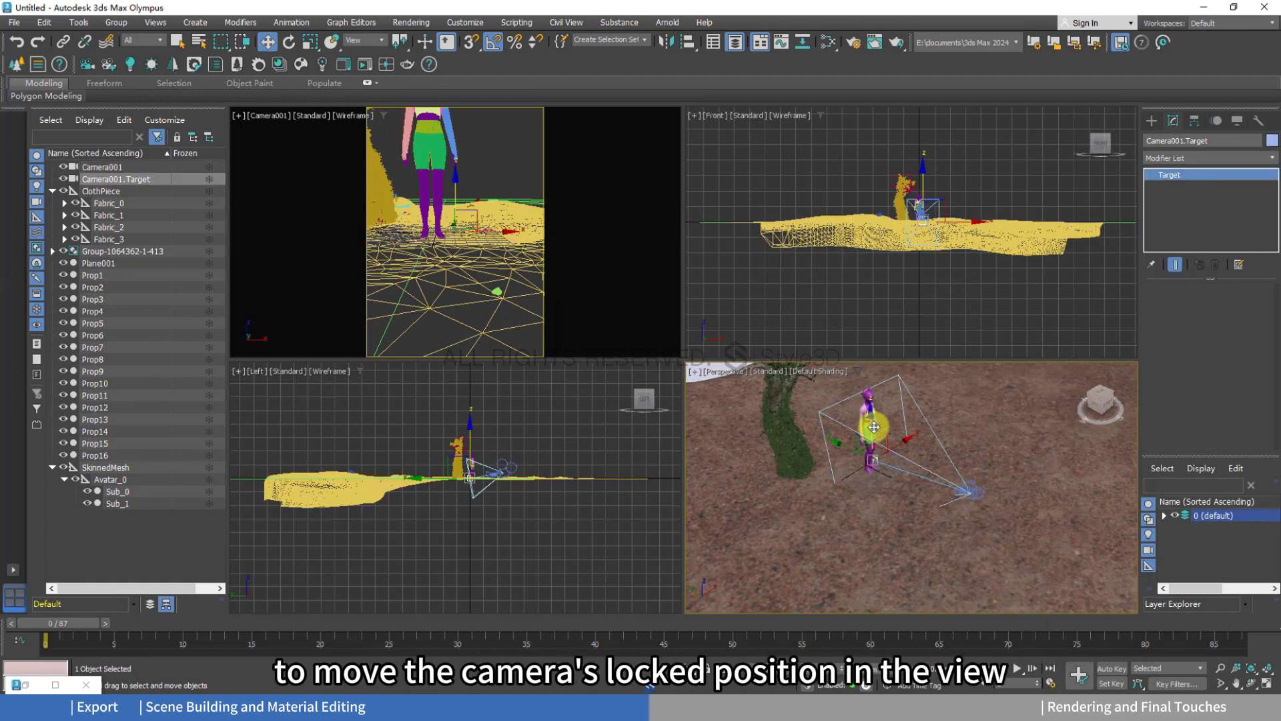
drag(870, 414, 879, 383)
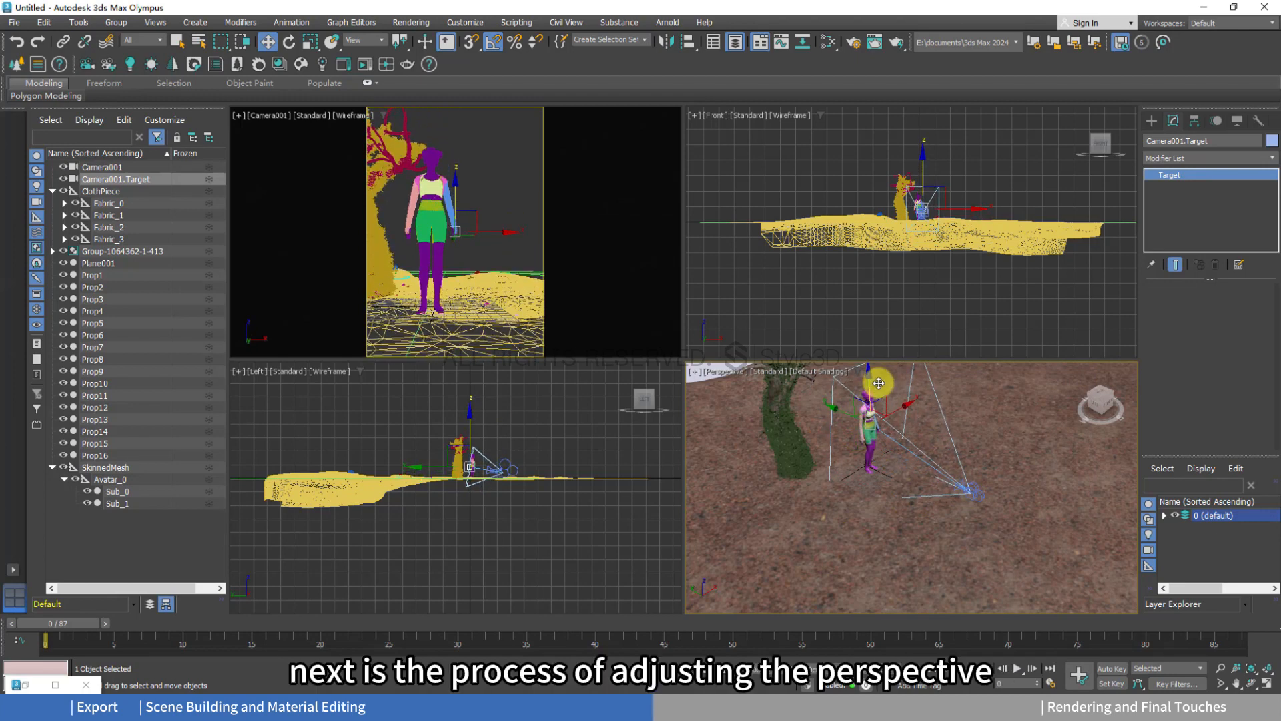
Shift the camera target sideways and raise it about 26 cm to reframe the avatar beside the tree.
click(978, 495)
alt+middle_drag(989, 491, 901, 490)
scroll(898, 494, up, 2)
right_click(892, 539)
click(838, 495)
drag(936, 417, 930, 417)
drag(883, 368, 883, 359)
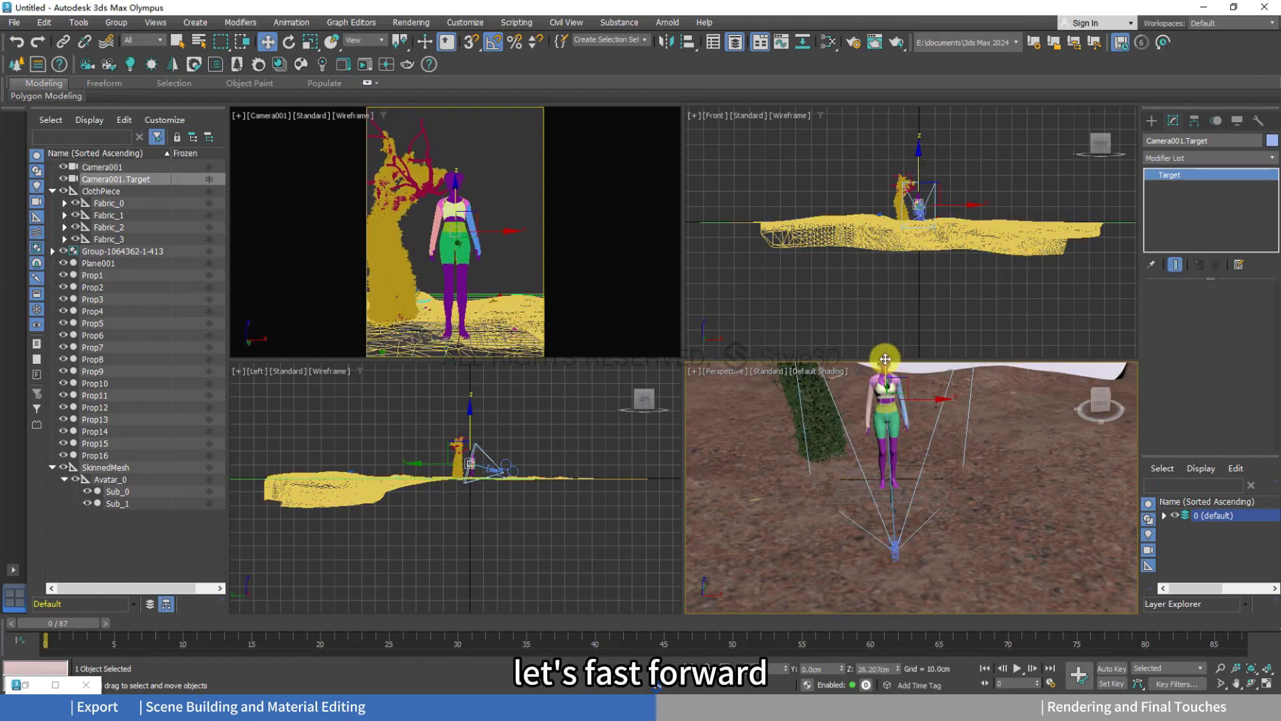
Raise the camera to a height of about 89 cm and display the camera viewport with default shading.
click(894, 543)
drag(892, 504, 892, 455)
alt+middle_drag(941, 467, 986, 437)
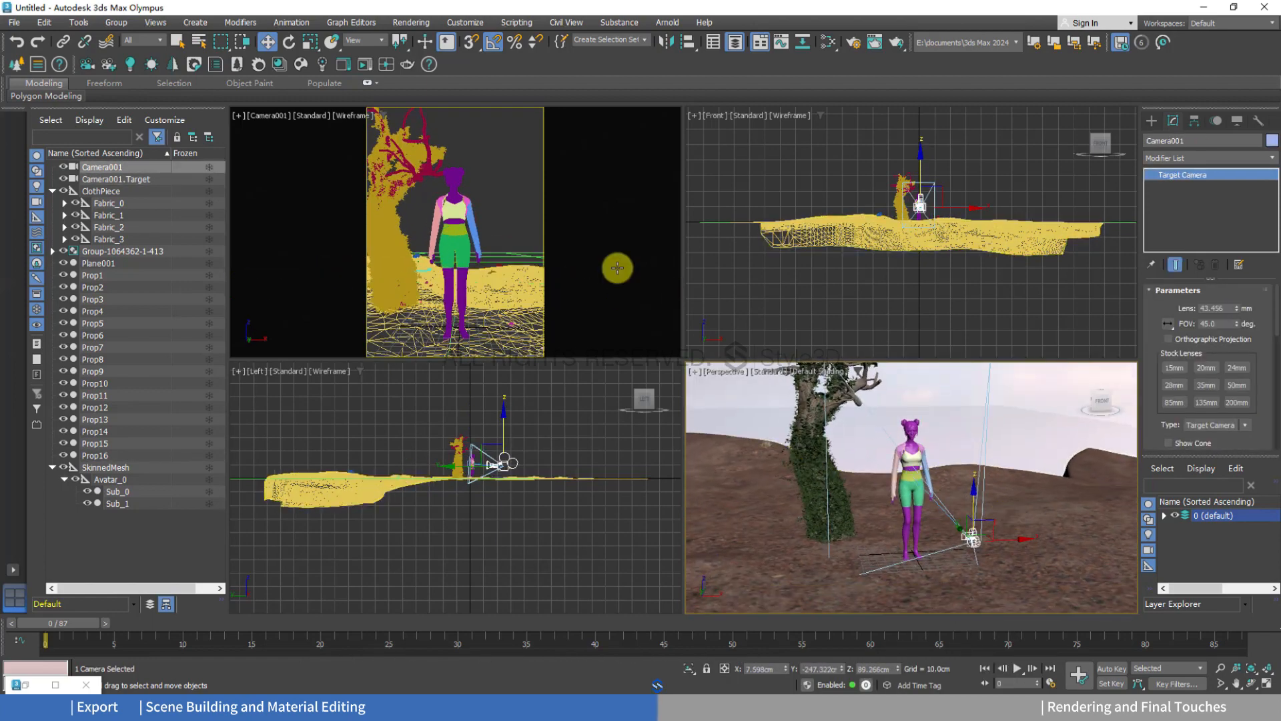
right_click(313, 113)
key(F3)
Move the camera sideways along its X axis, away from the tree, to adjust the framing of the avatar.
mouse_move(1011, 541)
mouse_down()
mouse_move(993, 541)
mouse_move(1019, 518)
mouse_move(955, 518)
mouse_up()
scroll(968, 510, down, 3)
mouse_move(967, 510)
alt+middle_down()
mouse_move(1004, 492)
mouse_move(981, 463)
mouse_move(1018, 486)
mouse_move(949, 438)
mouse_move(969, 501)
mouse_move(929, 496)
mouse_move(959, 512)
alt+middle_up()
click(980, 463)
click(948, 438)
scroll(929, 497, up, 3)
click(932, 511)
drag(959, 512, 981, 508)
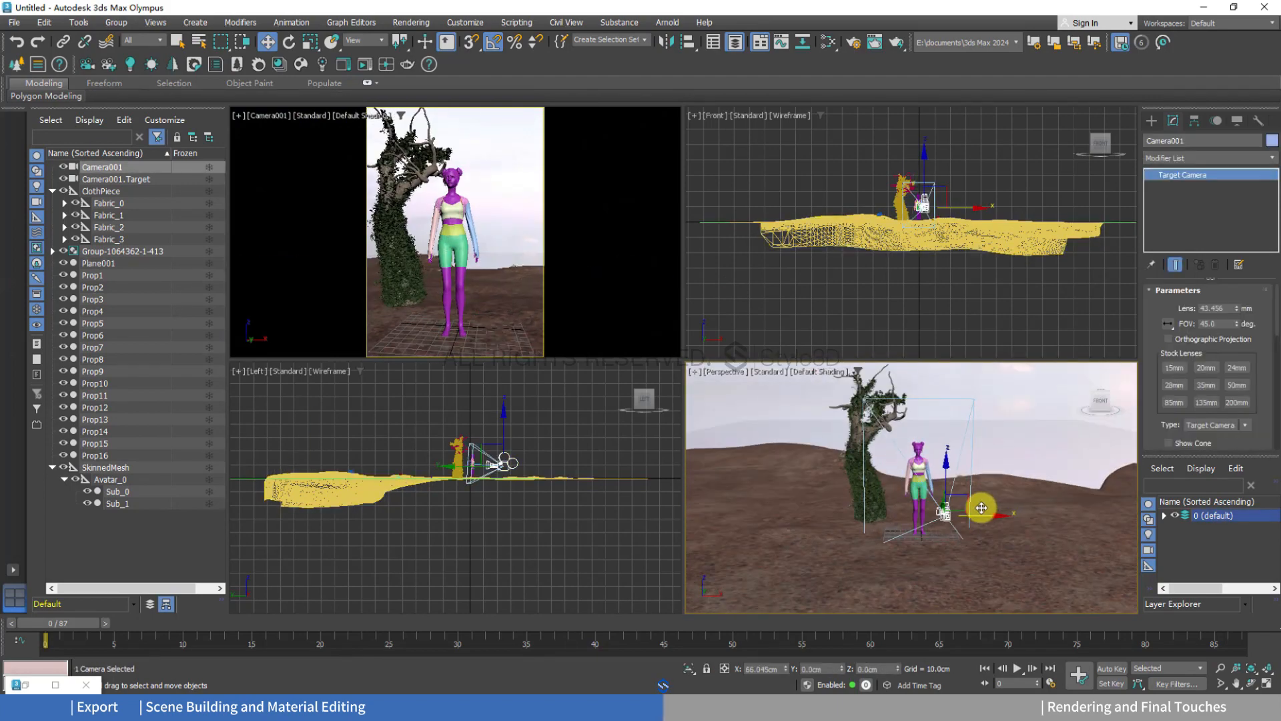
Raise the camera to a height of about 109.5 cm to refine the composition.
alt+middle_drag(981, 508, 972, 517)
drag(972, 518, 981, 471)
click(959, 506)
click(971, 519)
Start Corona interactive rendering docked in the Left viewport and dismiss the Corona error message window.
click(630, 440)
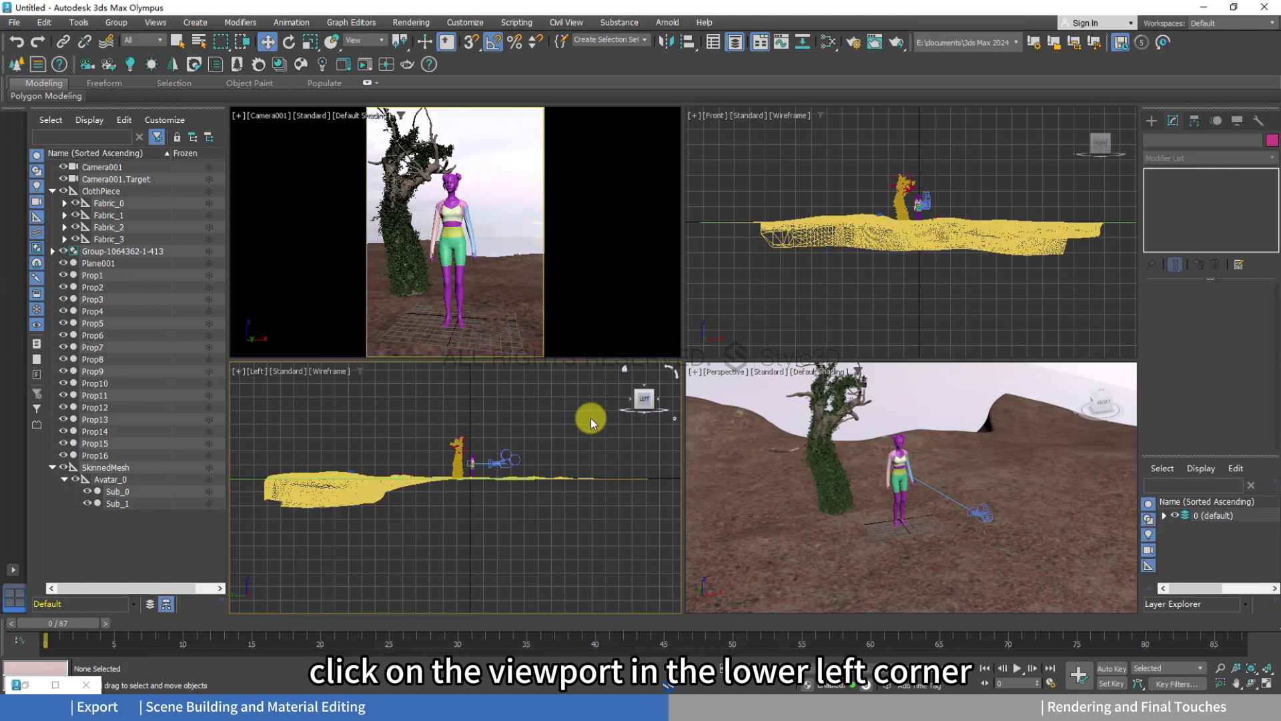
click(389, 64)
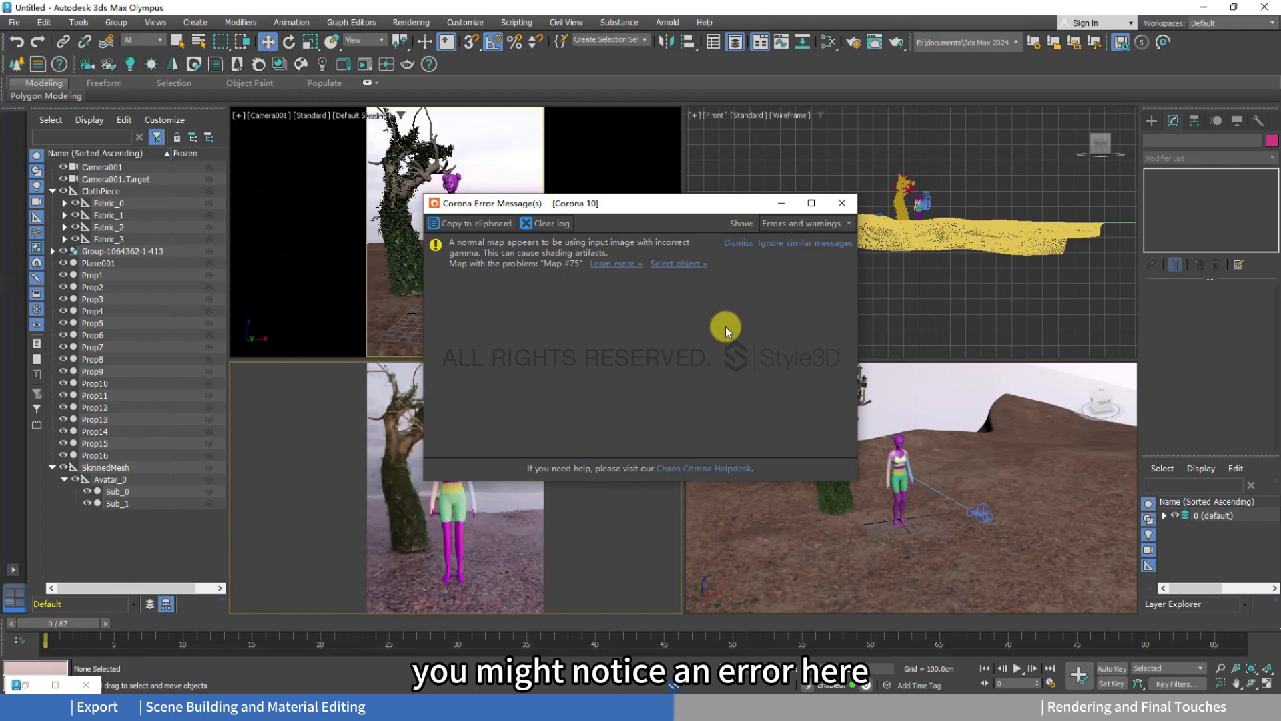
click(839, 204)
Enable Add gamma to input on the CoronaNormal map (Map #75) feeding the Water Clear material's bump.
click(827, 42)
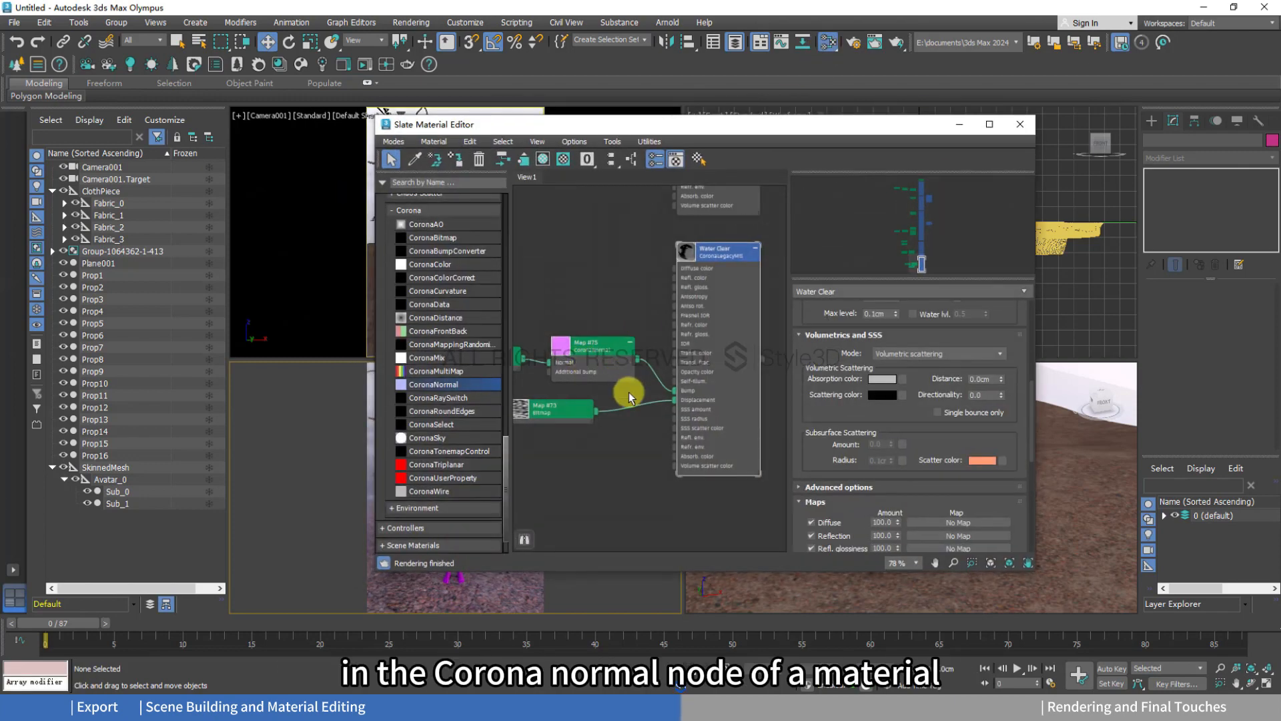
scroll(629, 396, down, 3)
middle_drag(618, 429, 663, 423)
double_click(652, 371)
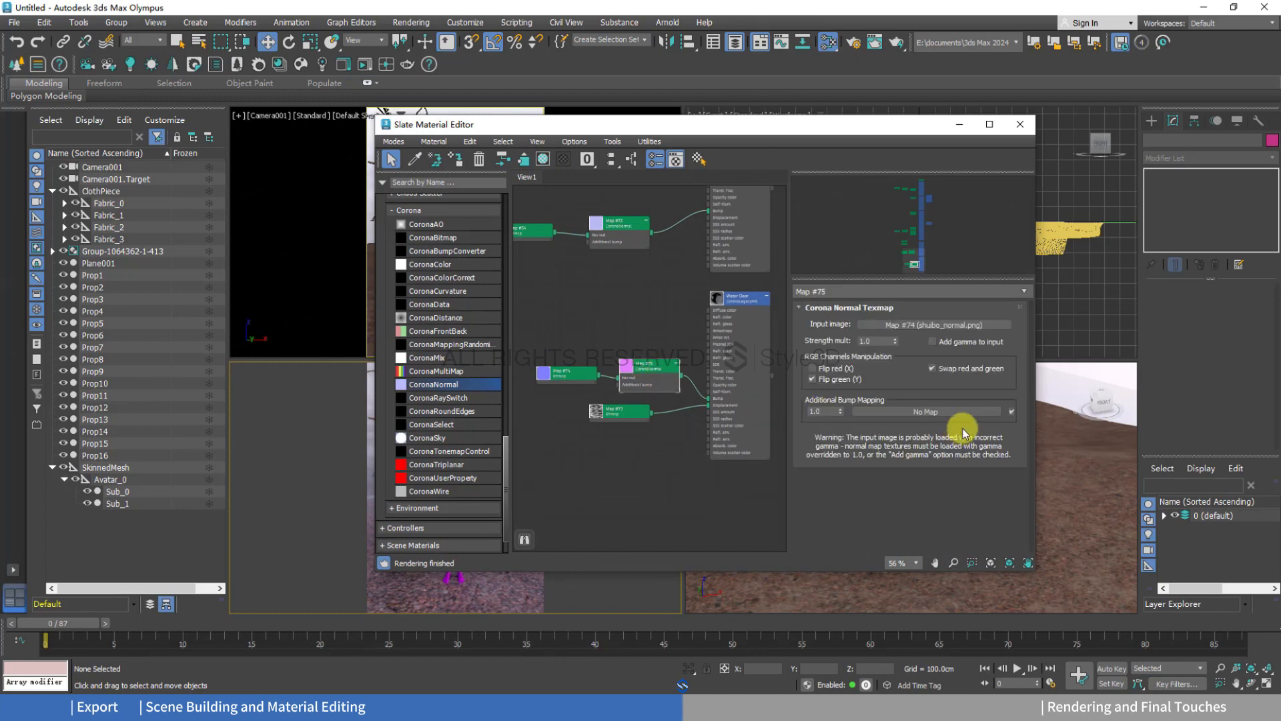
scroll(641, 380, up, 5)
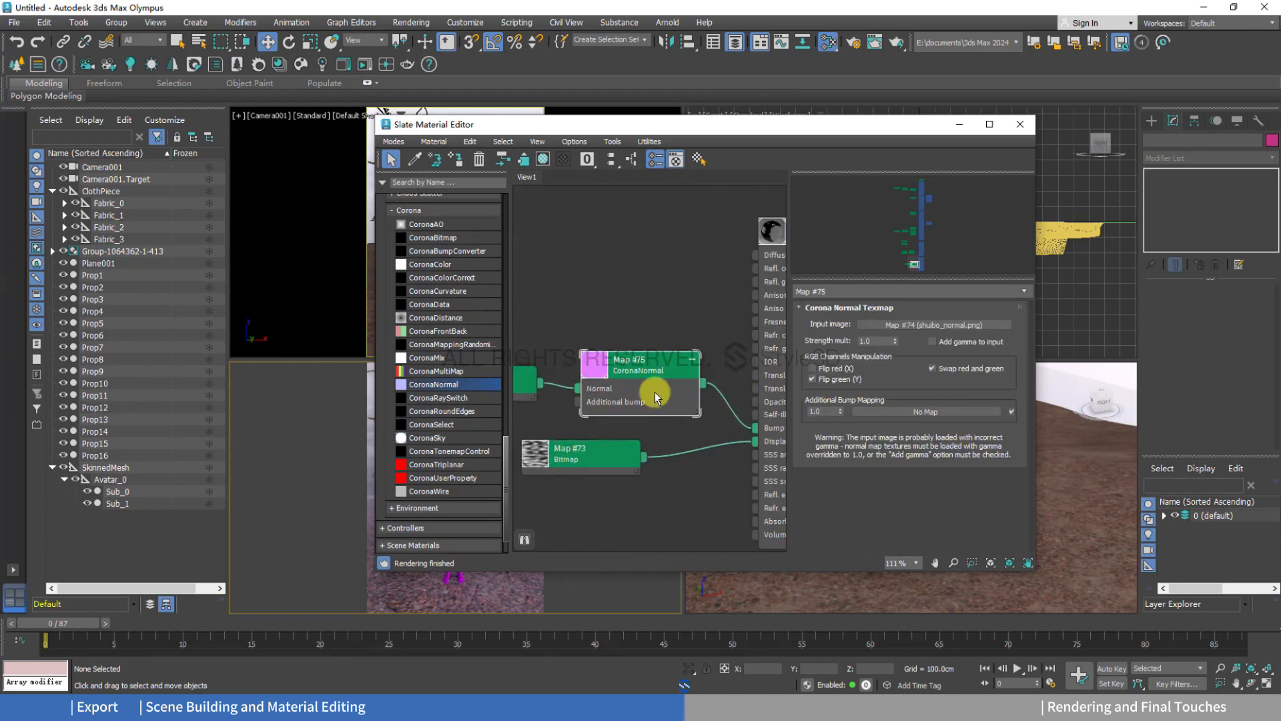
scroll(655, 398, down, 2)
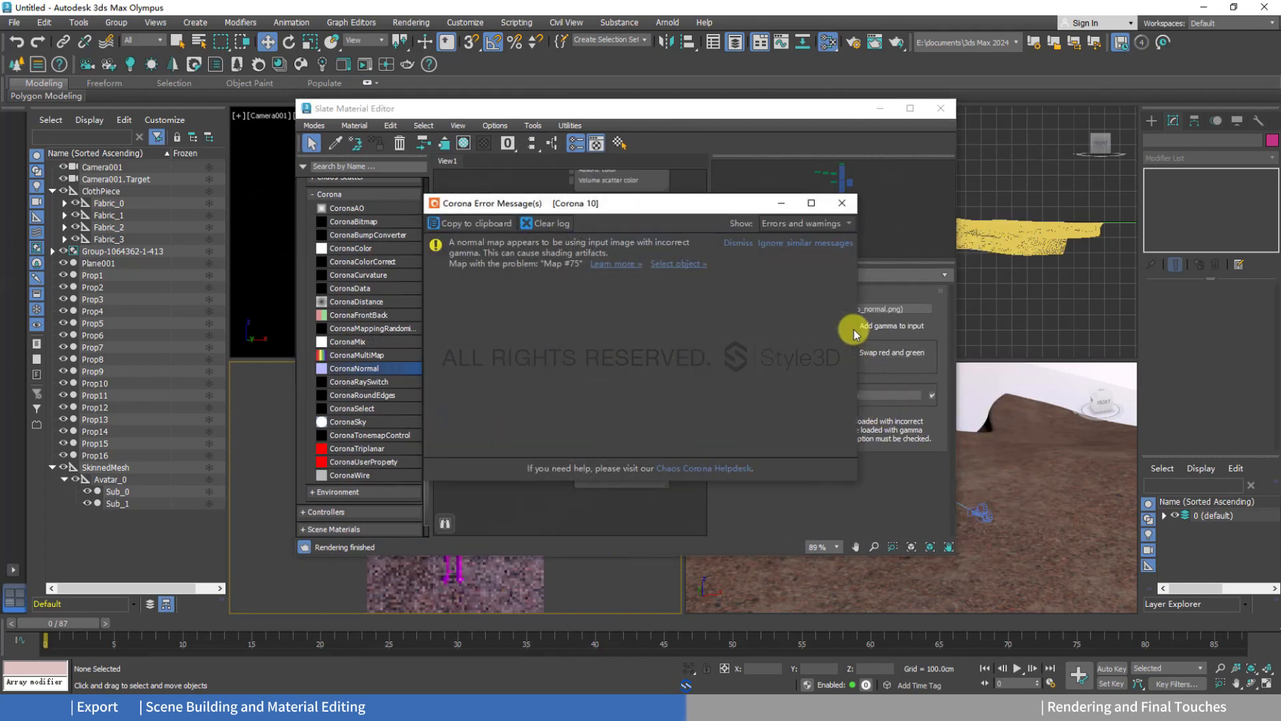
click(842, 204)
click(852, 326)
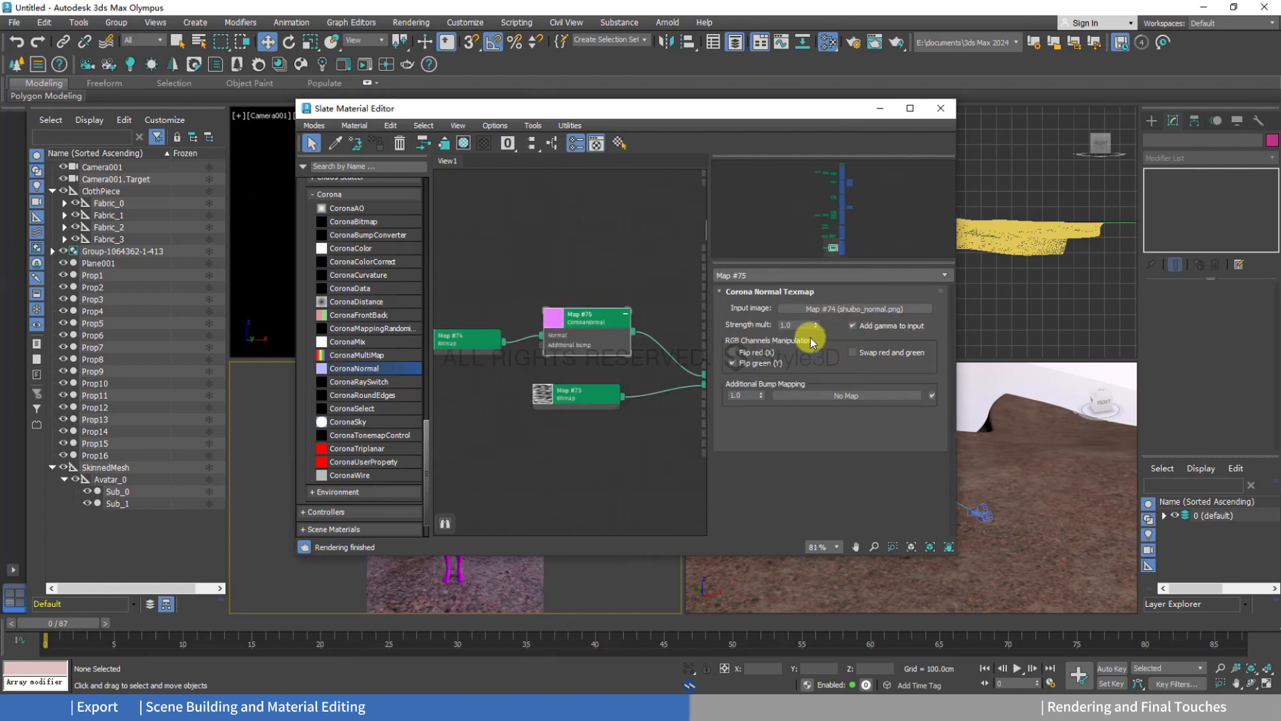
click(941, 109)
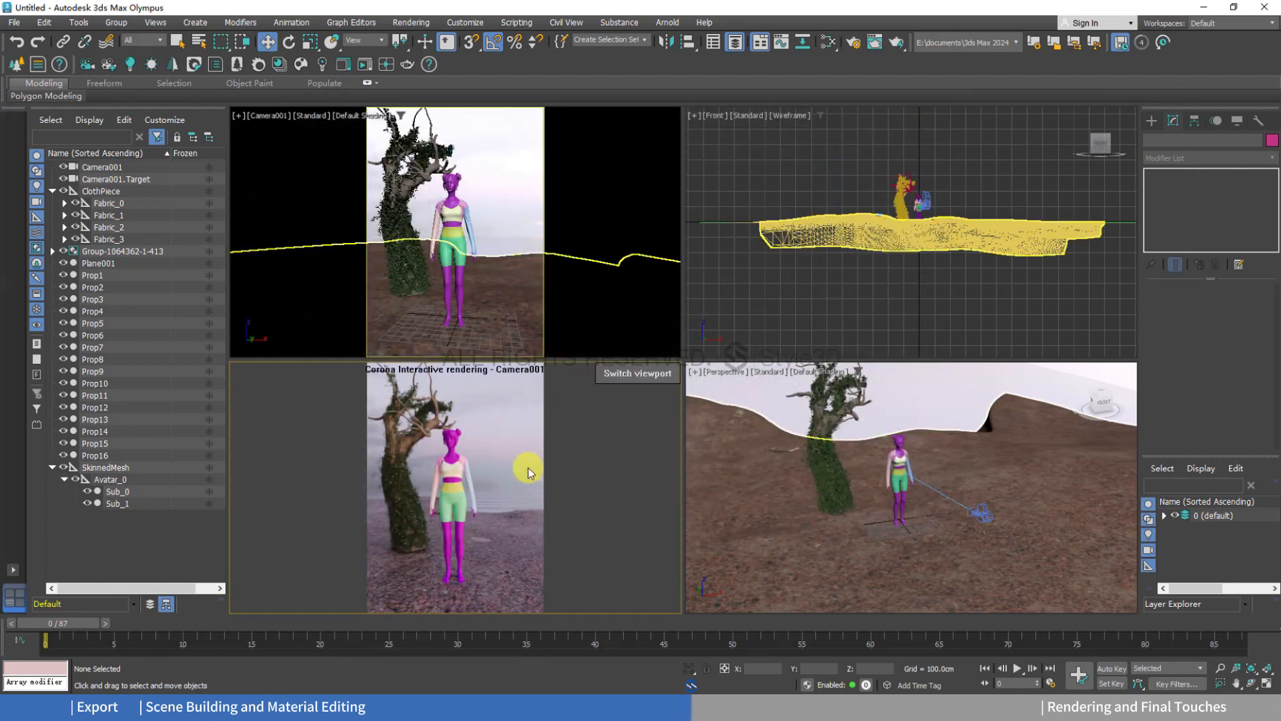
Lock the view to render to Quad 4 - Camera001 in the render setup.
click(506, 186)
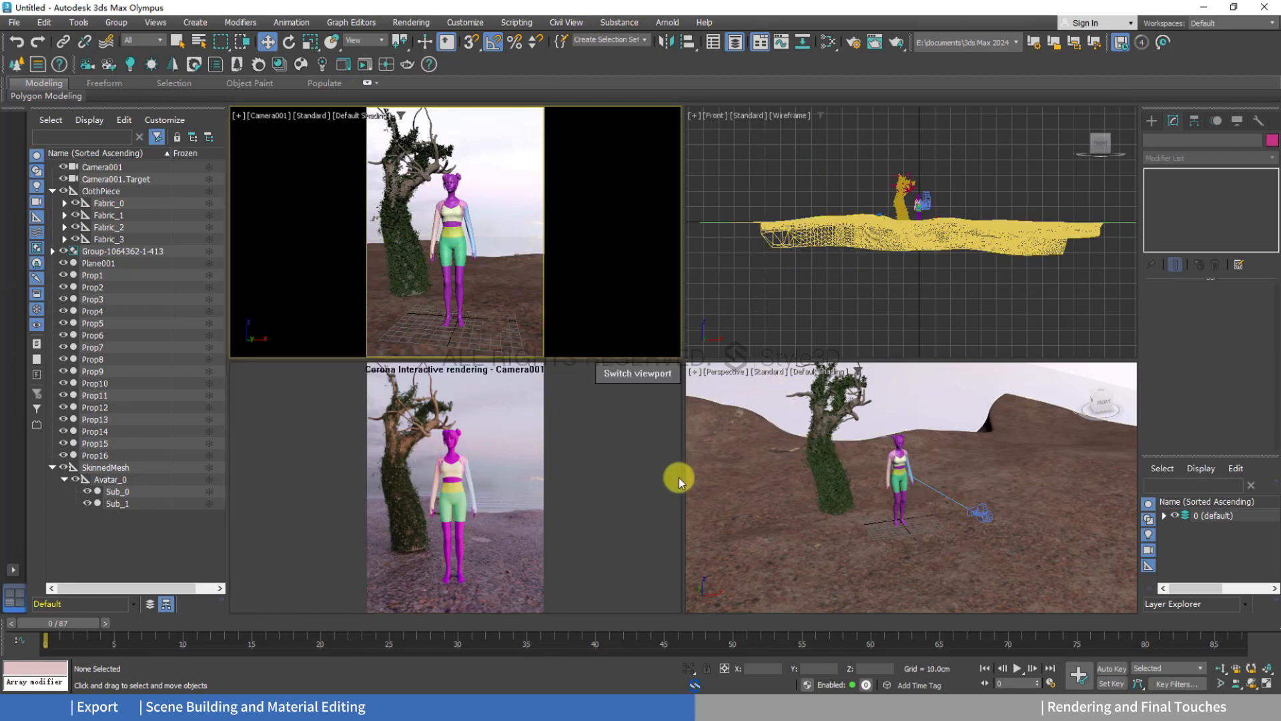
click(980, 514)
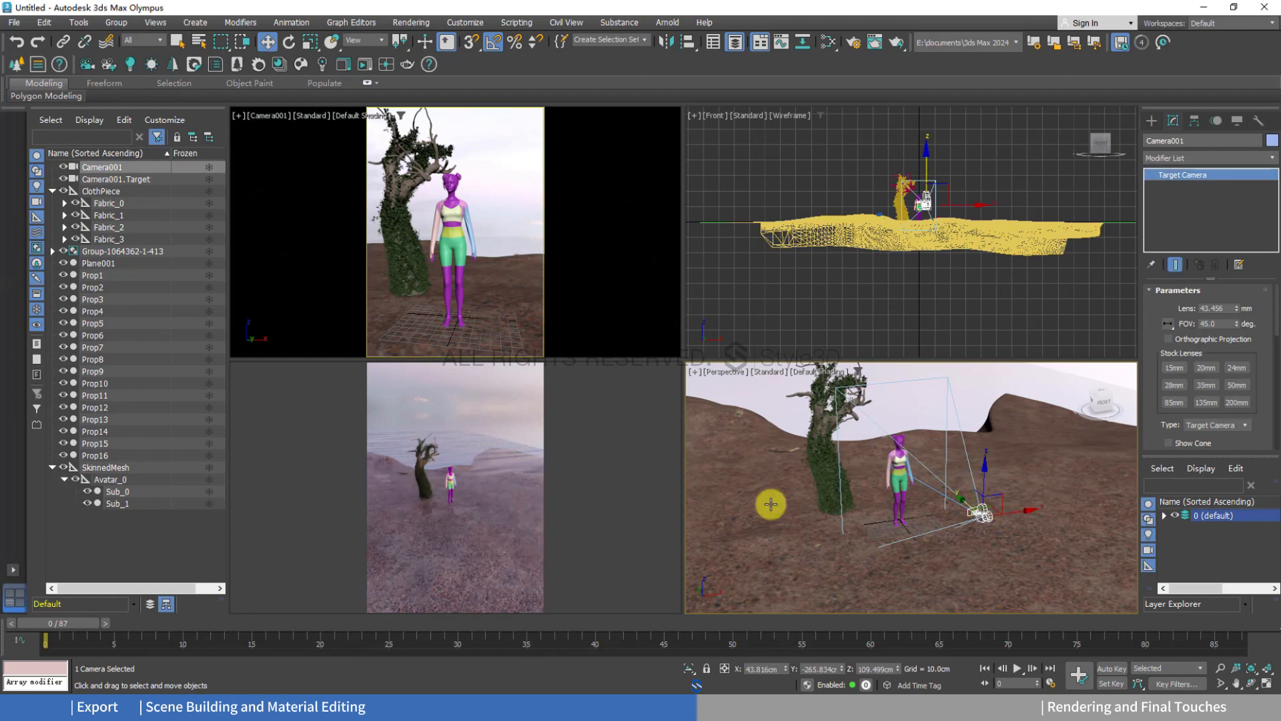
click(599, 216)
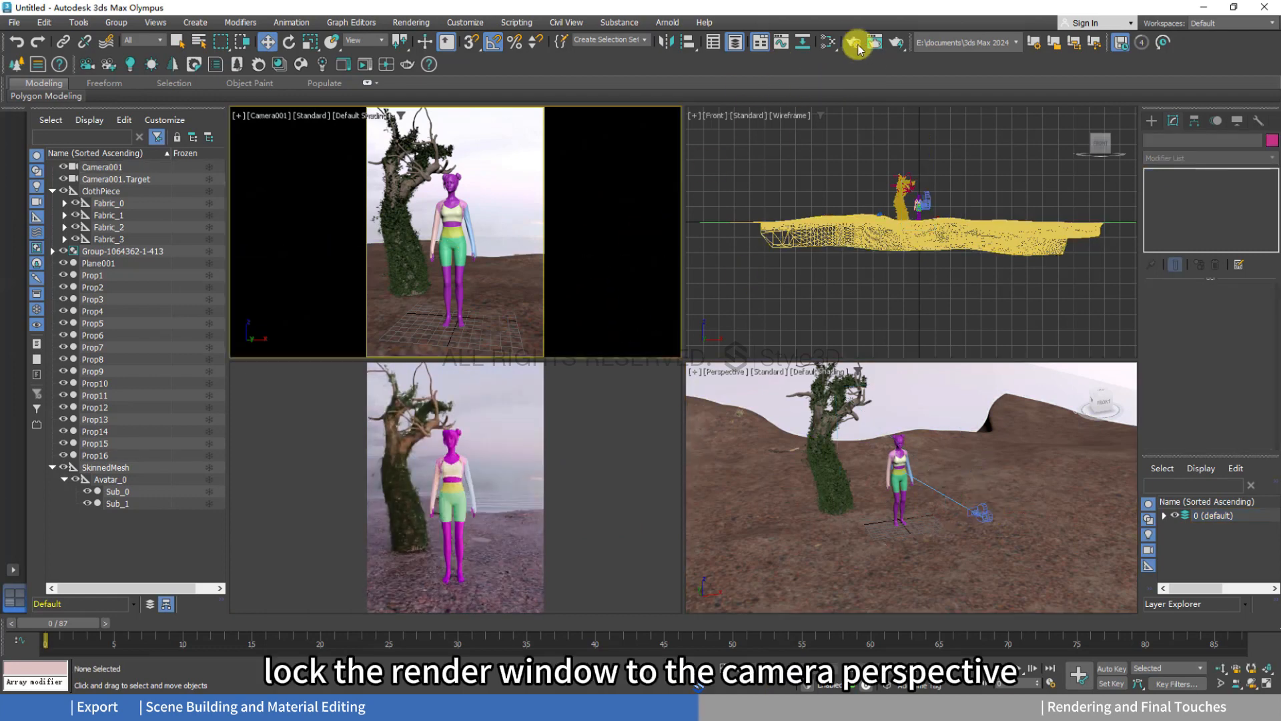
key(F10)
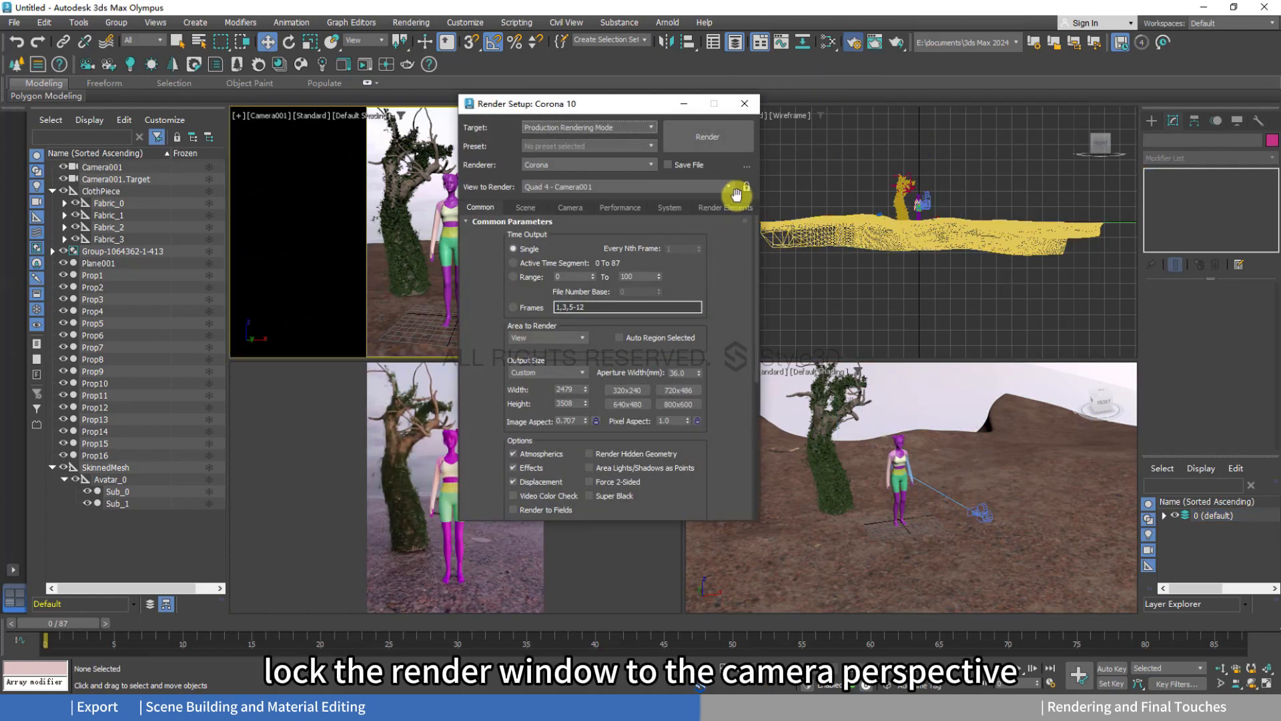
click(744, 103)
Move the camera sideways to an X position of about 24.6 cm.
click(982, 514)
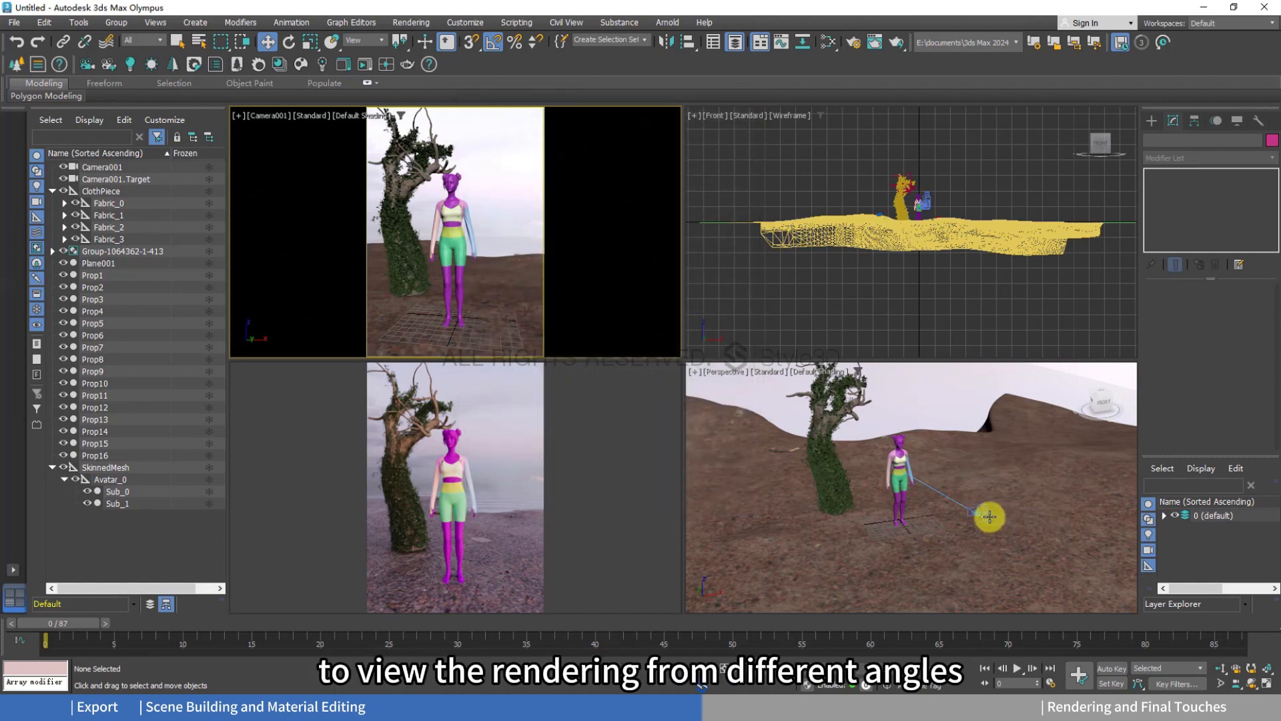
mouse_move(1021, 509)
mouse_down()
mouse_move(980, 519)
mouse_move(1016, 507)
mouse_up()
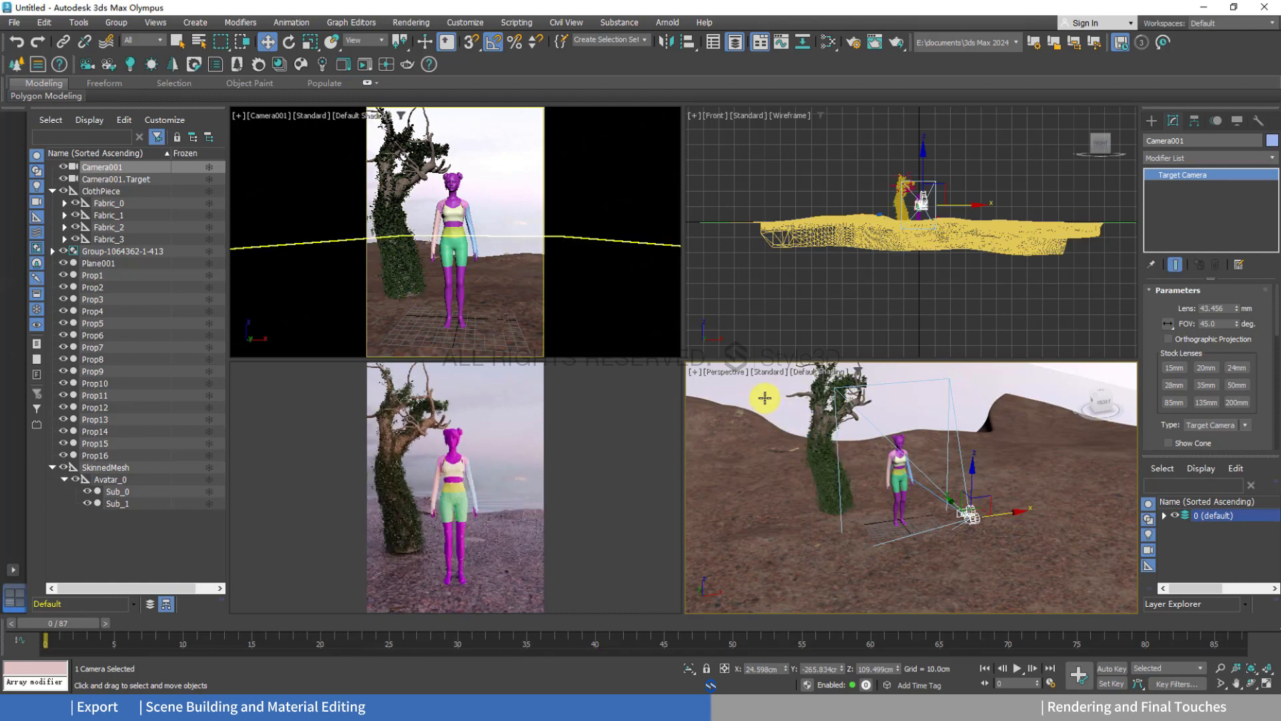
Select the tree group in the Perspective view and open the Slate Material Editor.
click(820, 433)
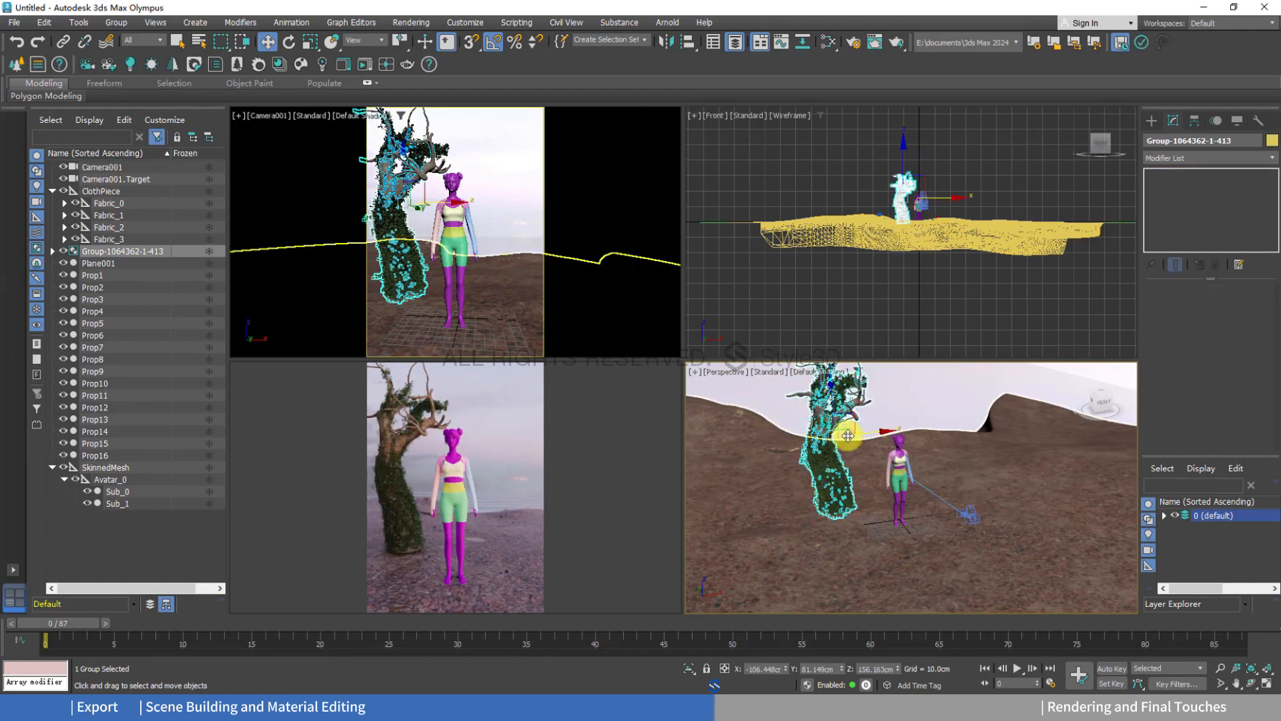
alt+middle_drag(925, 444, 866, 444)
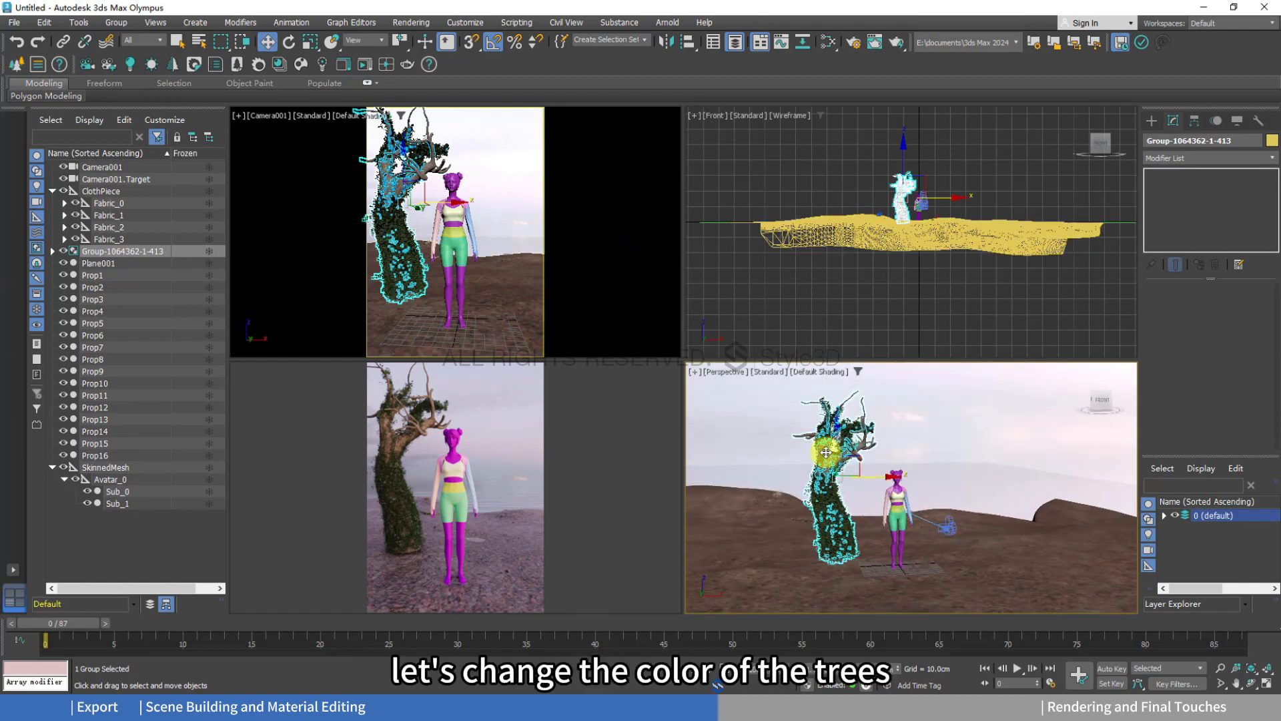
click(851, 42)
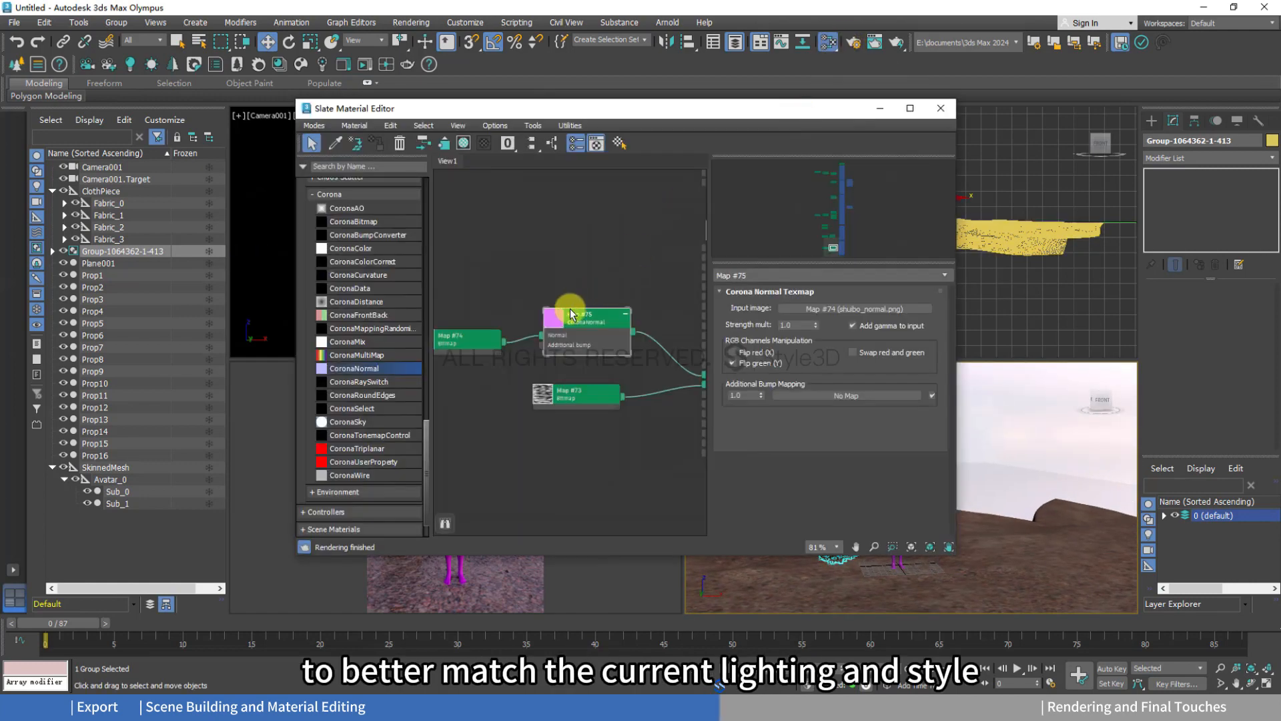
Examine the tree's material nodes, viewing the parameters of bitmap Map #4 and Color Correction Map #68.
scroll(563, 314, down, 3)
scroll(576, 389, down, 3)
middle_drag(567, 293, 565, 367)
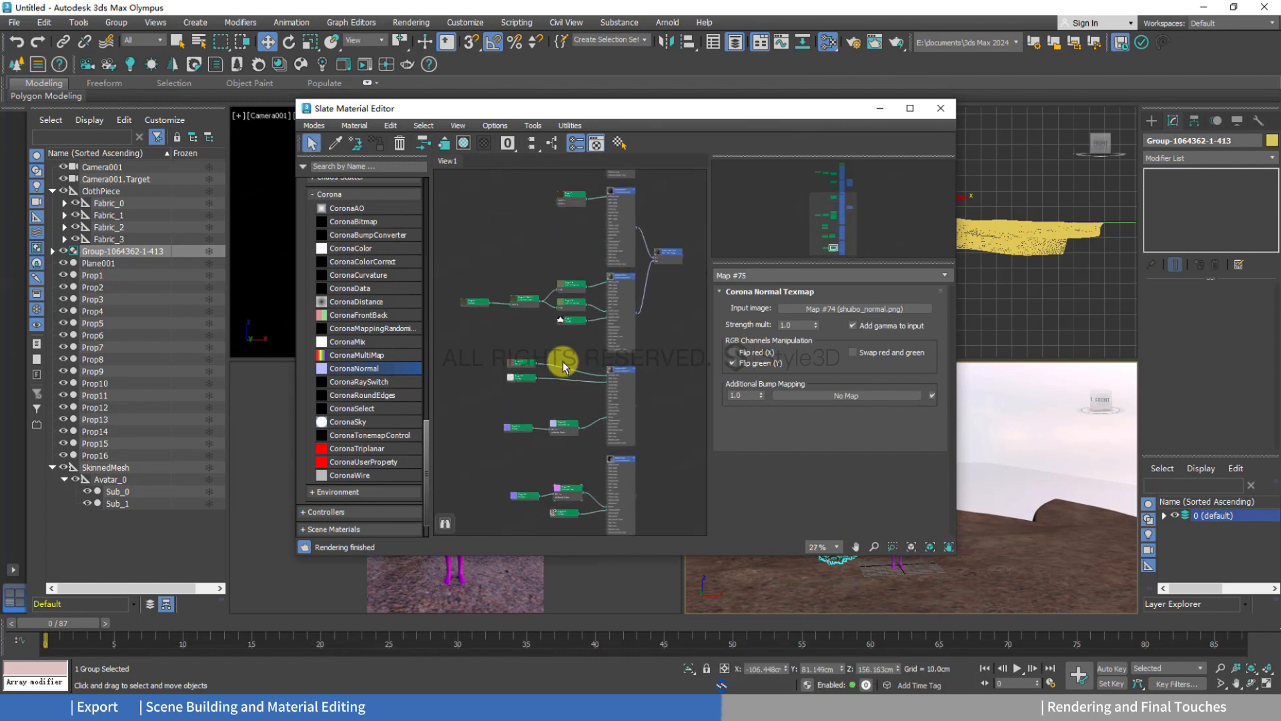
scroll(565, 364, up, 4)
middle_drag(559, 315, 594, 425)
middle_drag(564, 385, 643, 390)
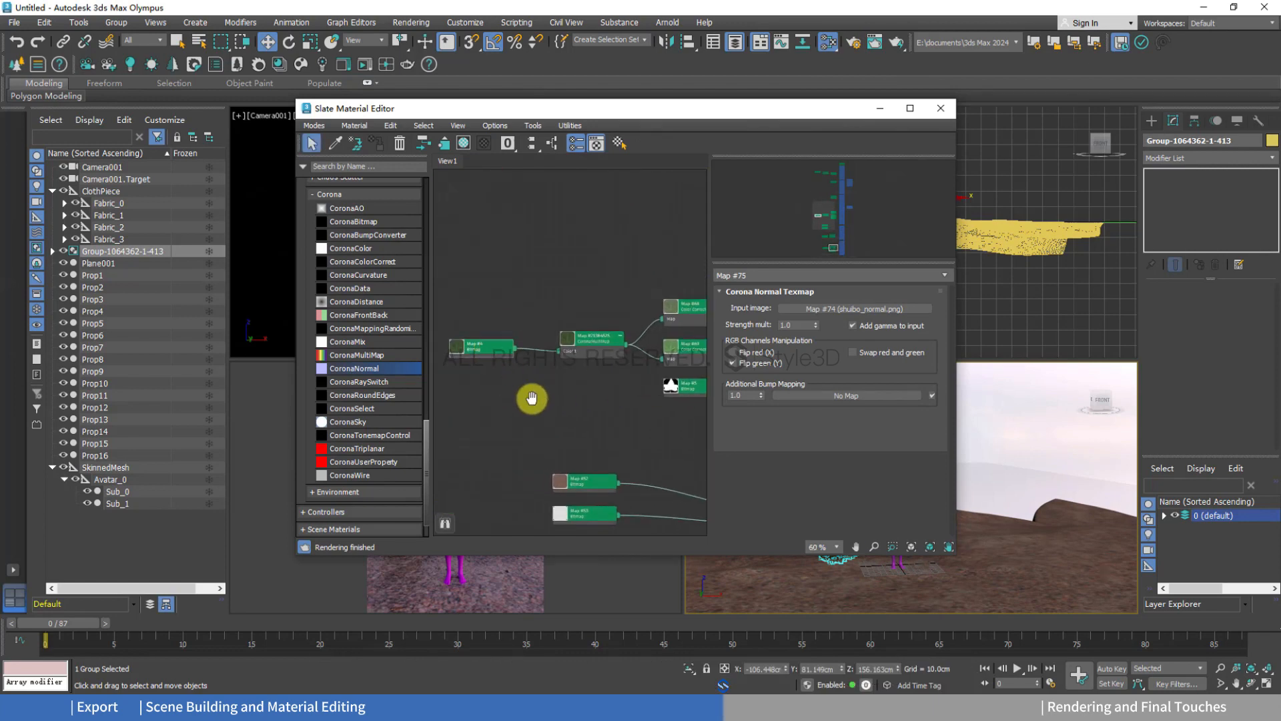
middle_drag(532, 398, 405, 407)
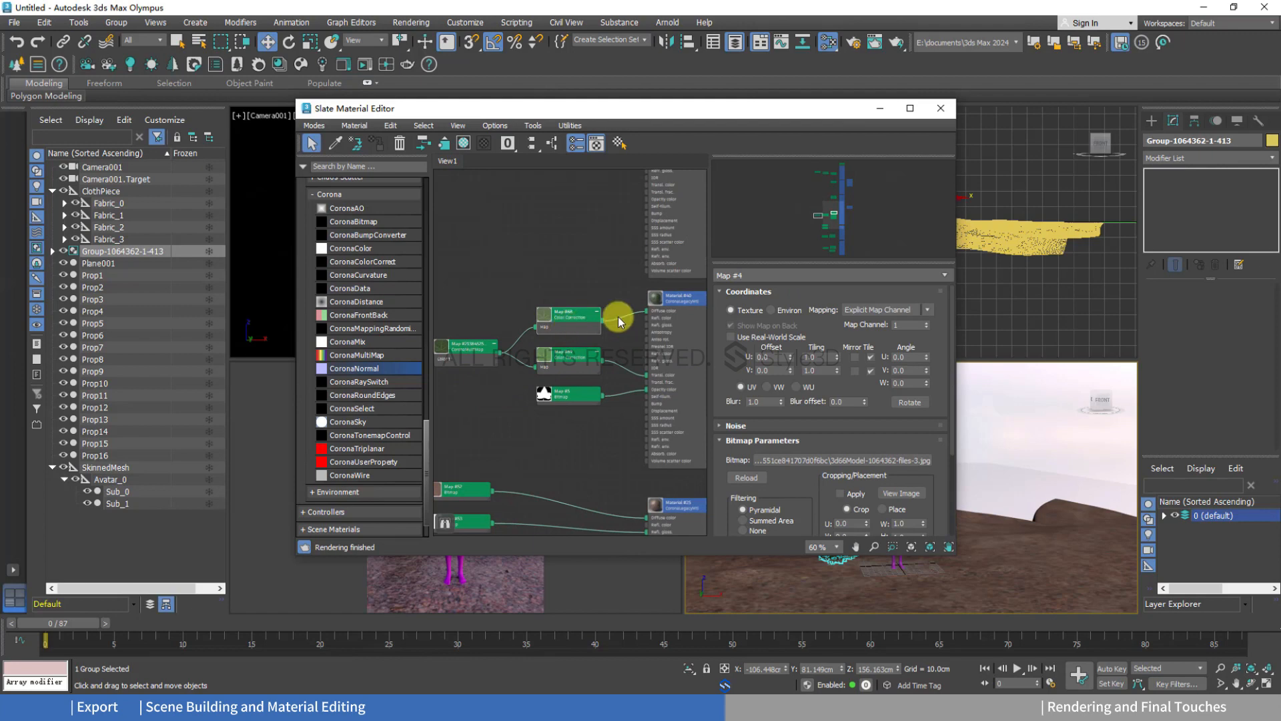
double_click(597, 316)
middle_drag(595, 351, 575, 355)
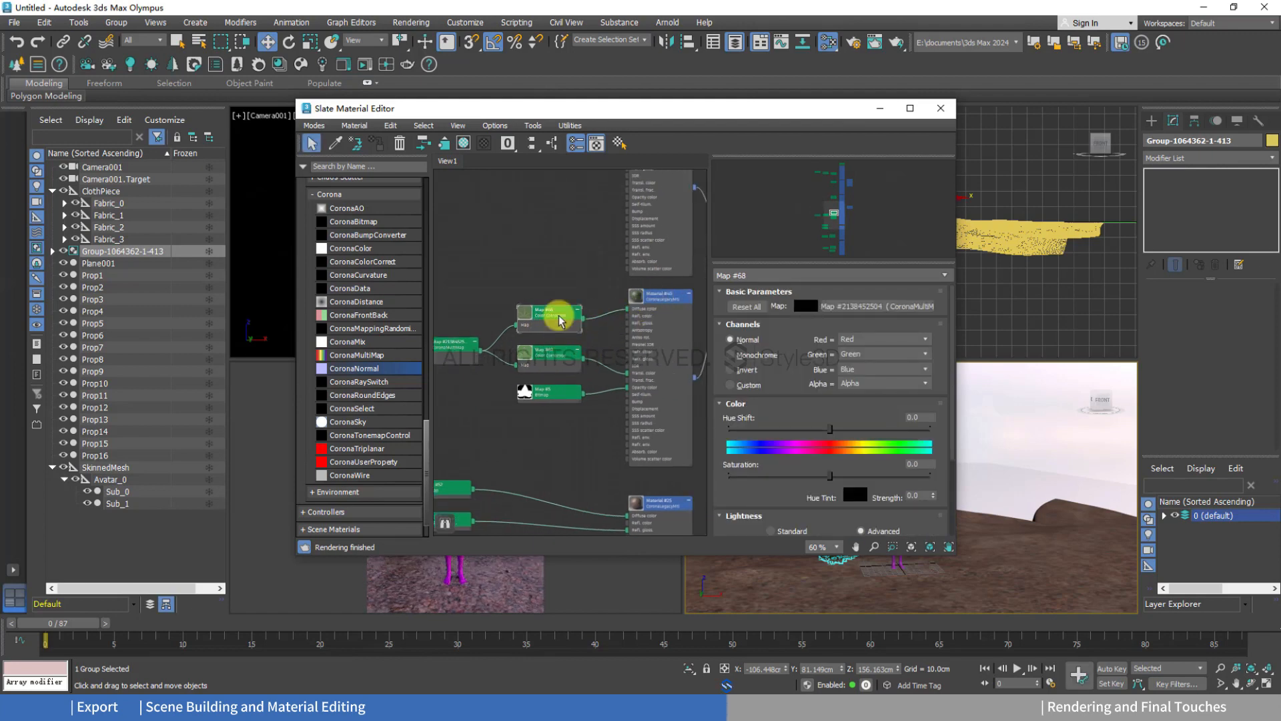
Brighten Color #1 of the tree's Noise map (Map #6) to the brown 514435.
middle_drag(559, 294, 556, 438)
double_click(551, 277)
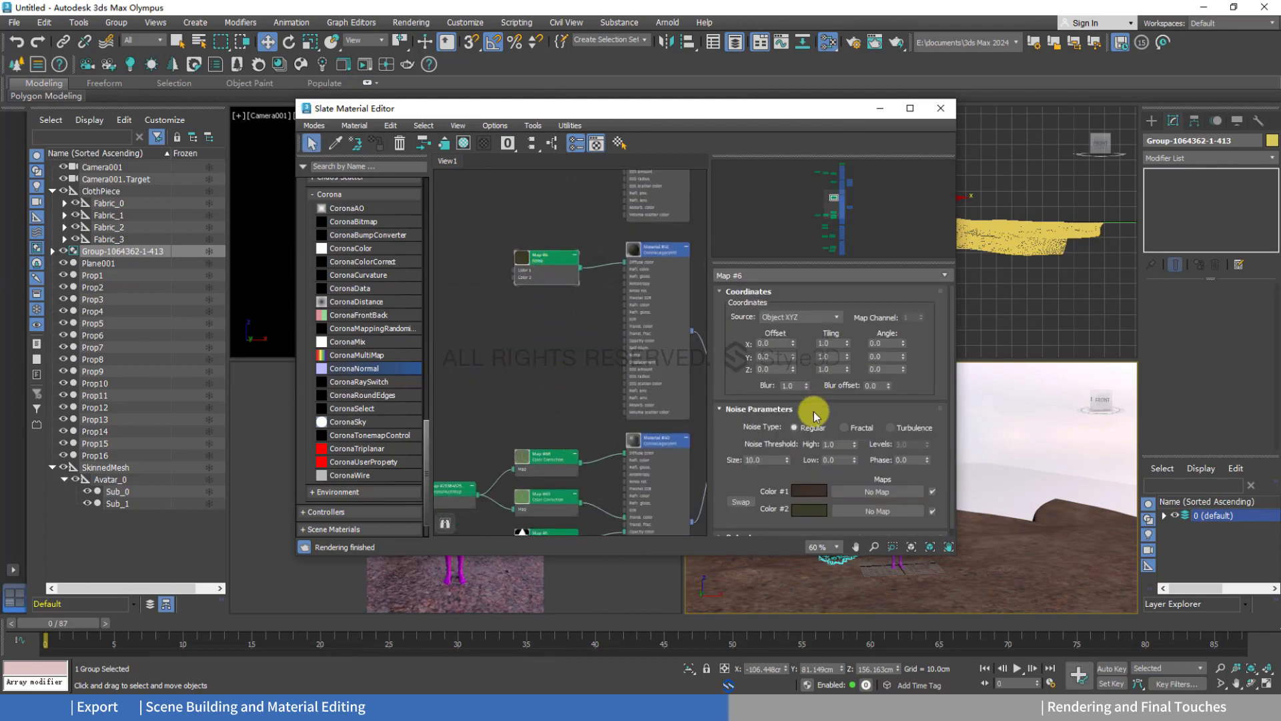
scroll(813, 411, down, 1)
drag(627, 110, 821, 127)
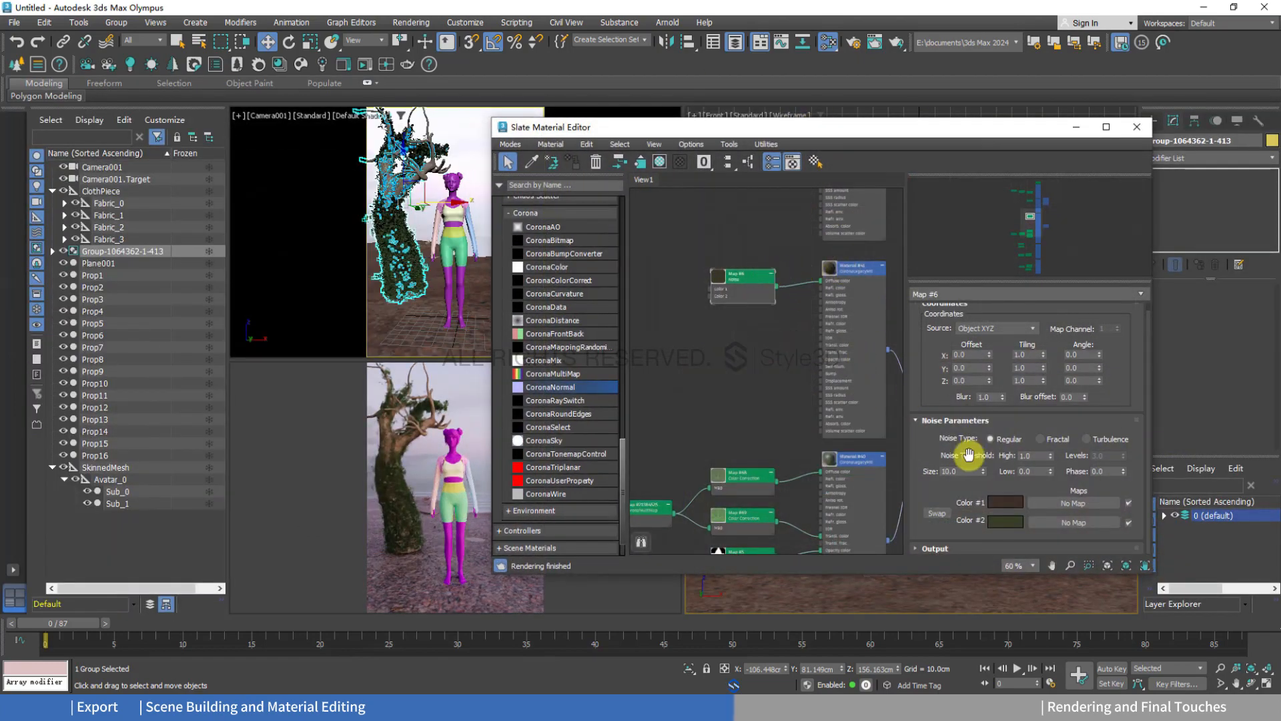
click(998, 503)
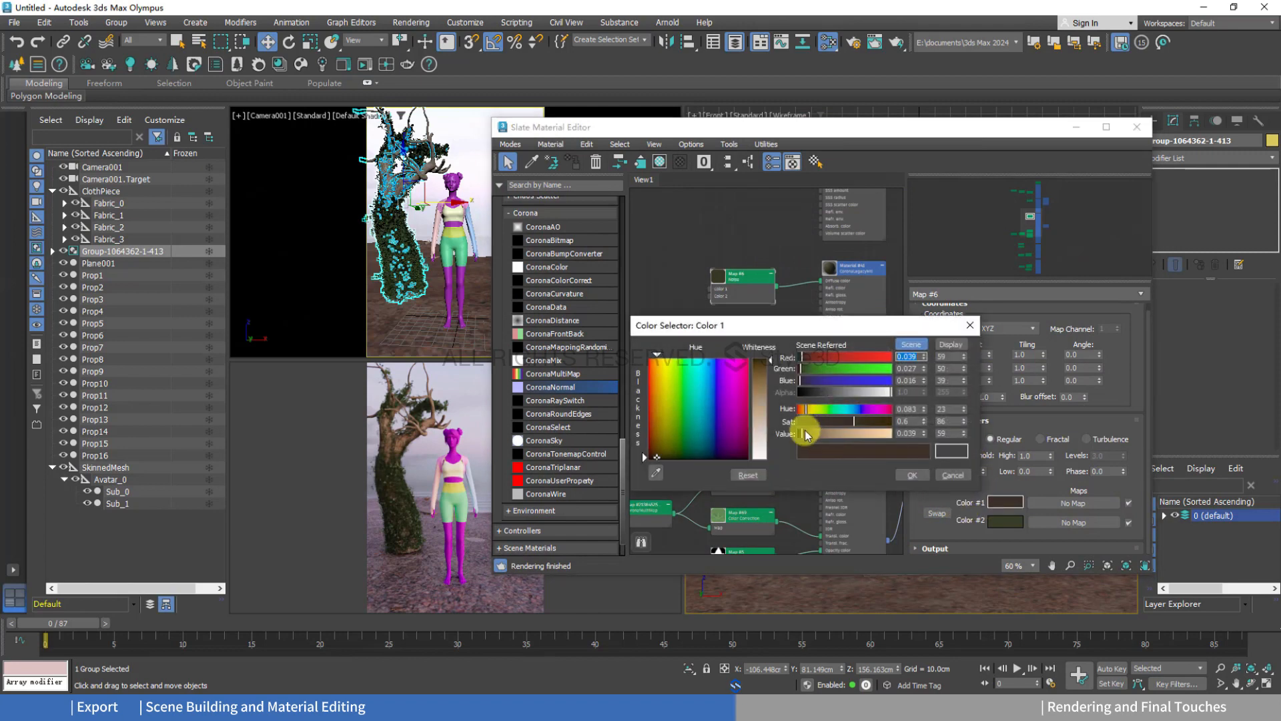
drag(804, 434, 807, 435)
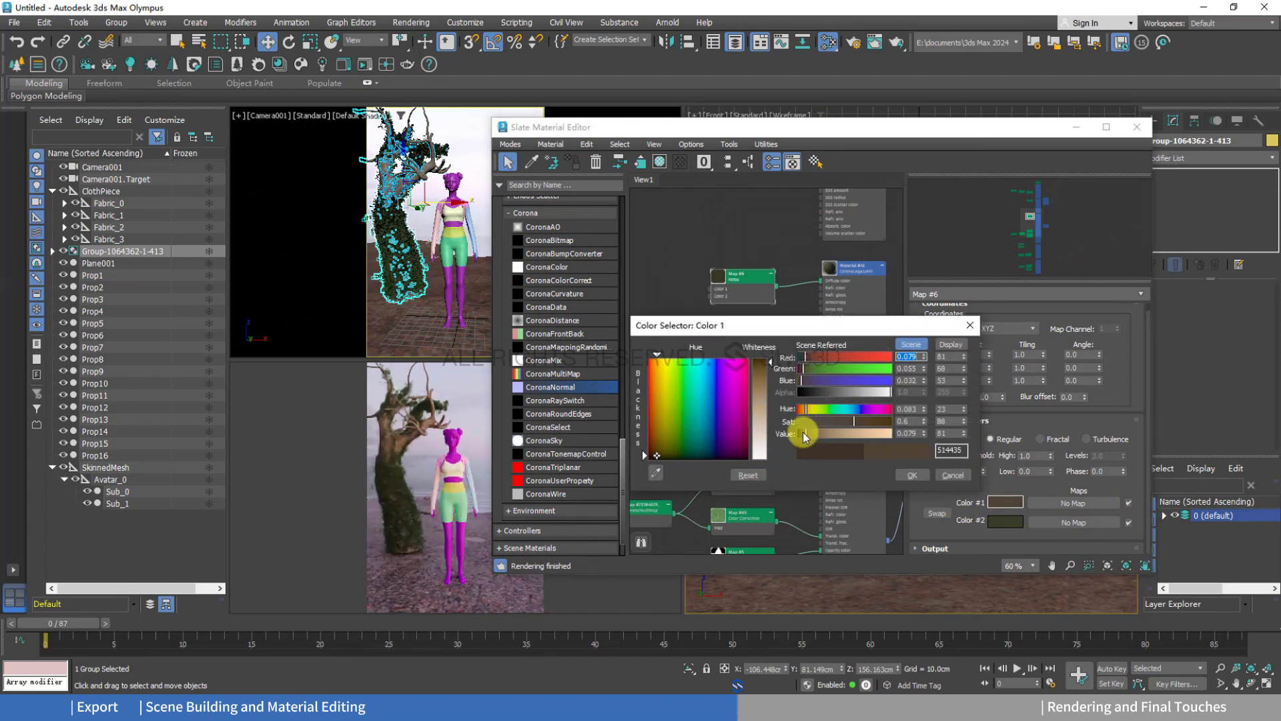
click(912, 475)
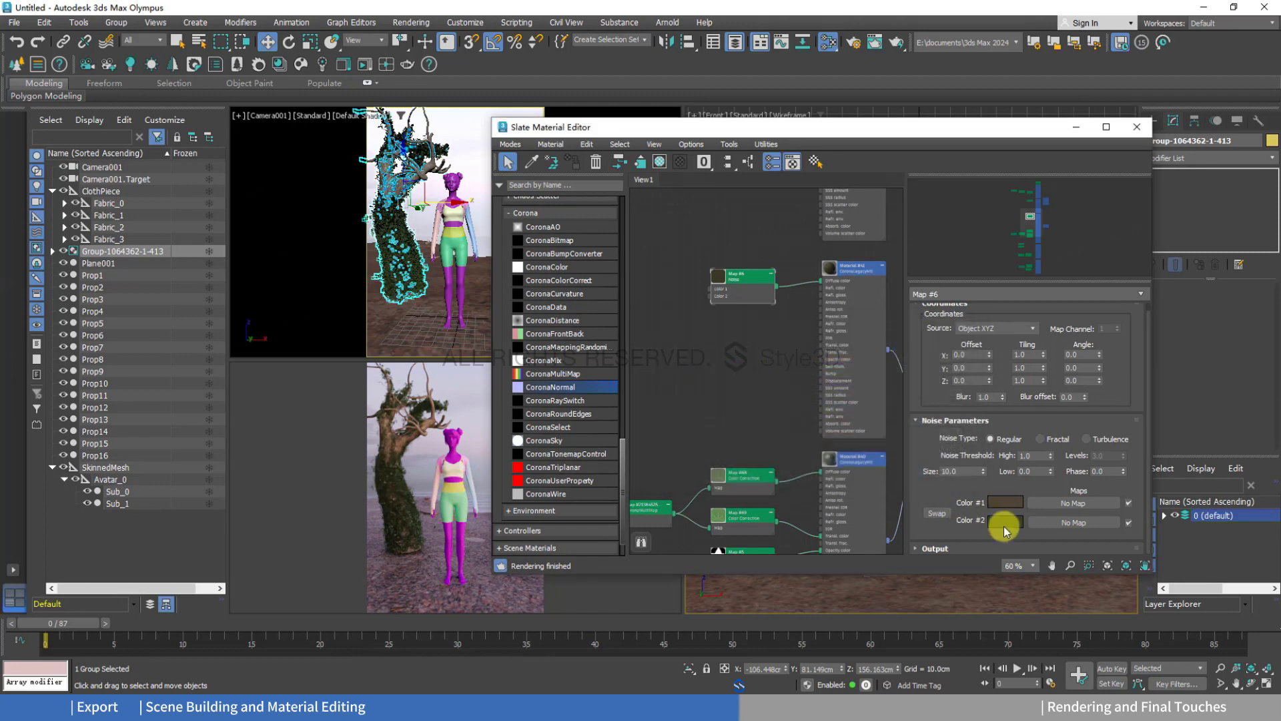
Change Color #2 of the Noise map to the lighter olive green 4F5A3B.
click(1004, 521)
drag(817, 462, 824, 460)
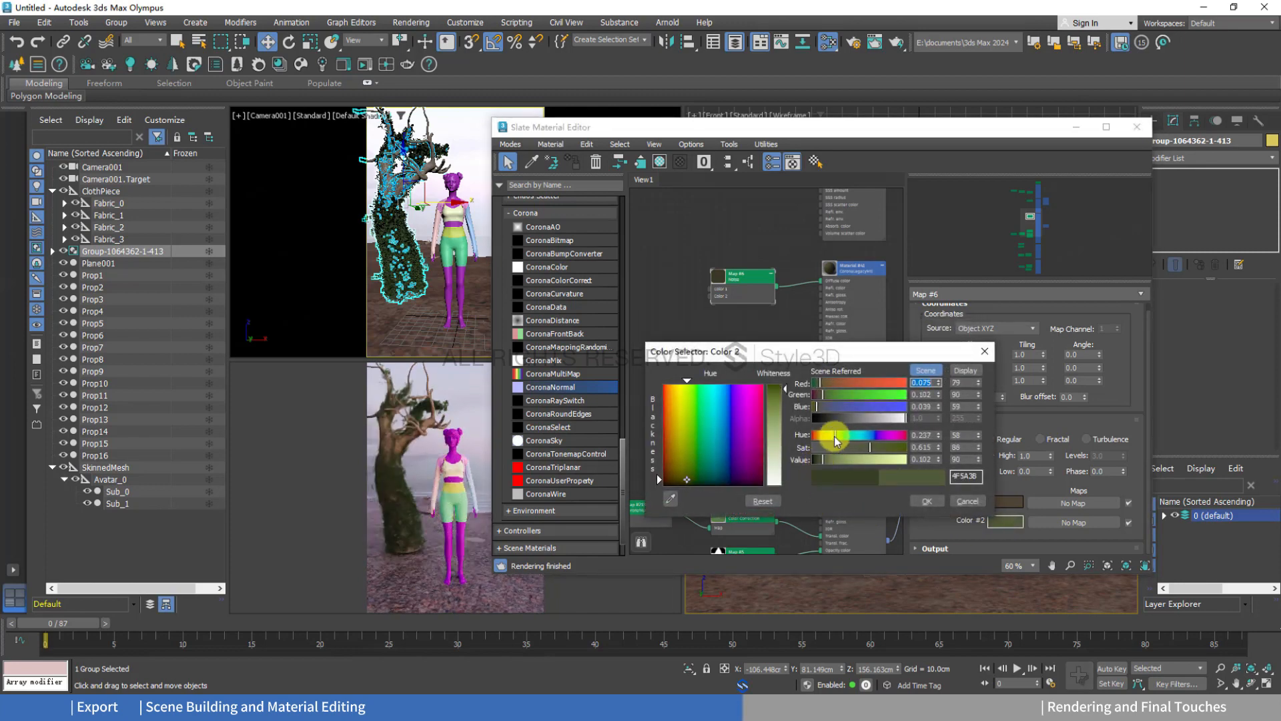
click(926, 501)
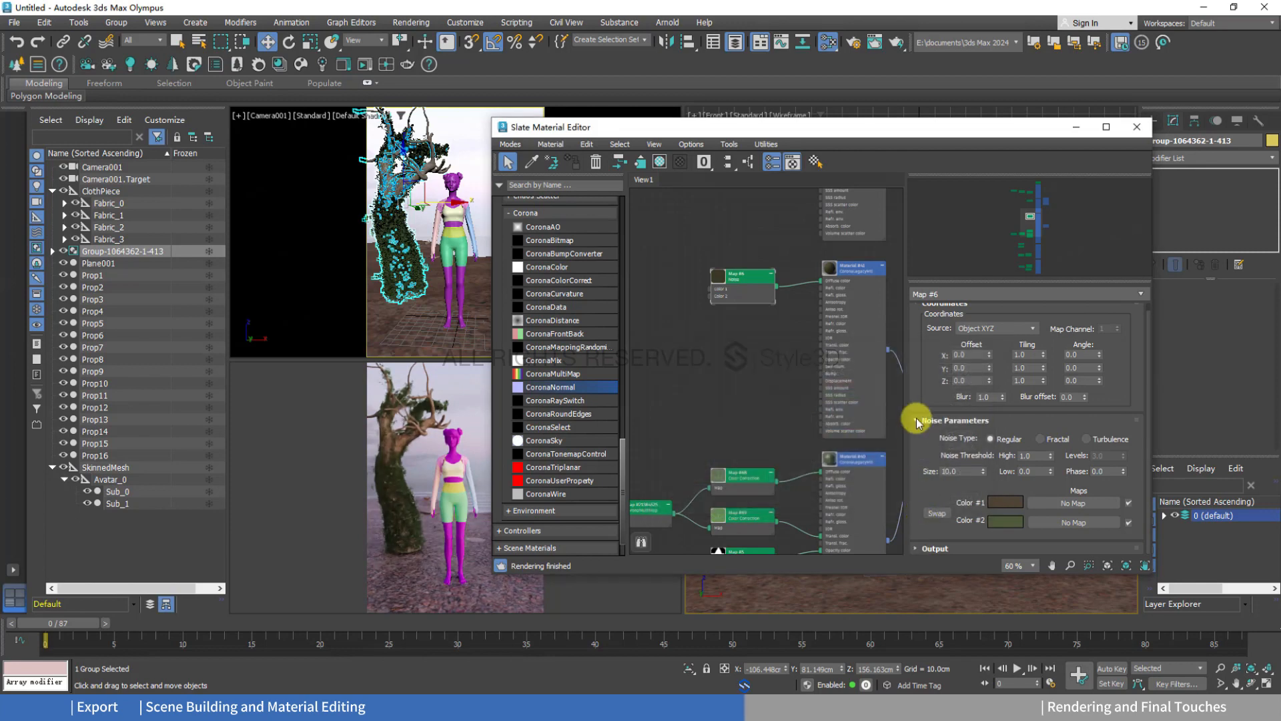
Add a CoronaColorCorrect node and connect it between the CoronaMultiMap and the diffuse color of Material #40.
middle_drag(749, 396, 756, 335)
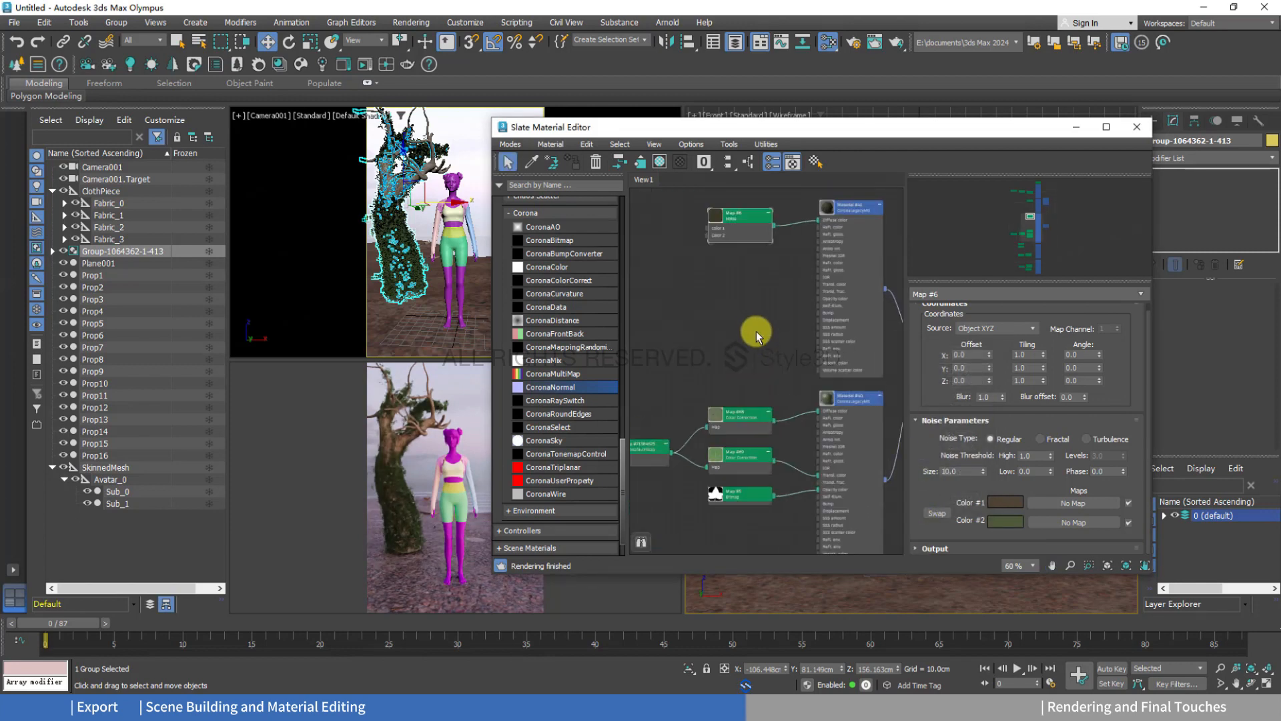
double_click(855, 400)
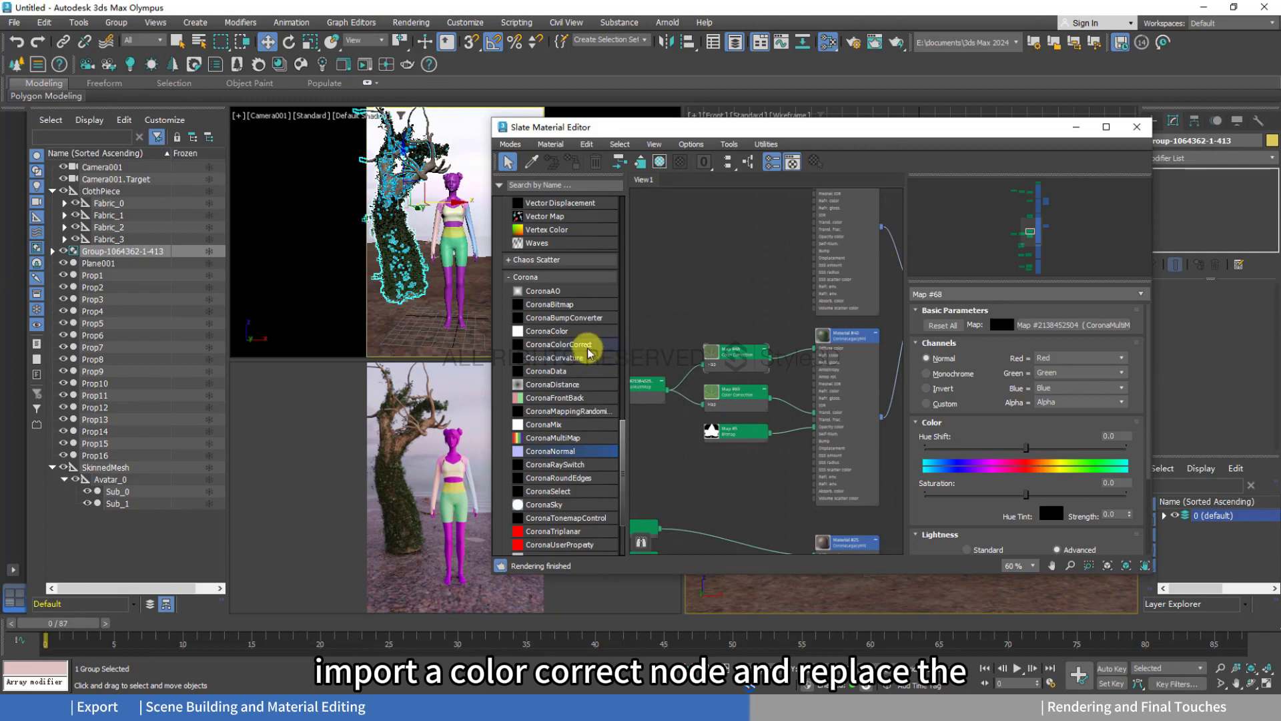
scroll(745, 305, up, 3)
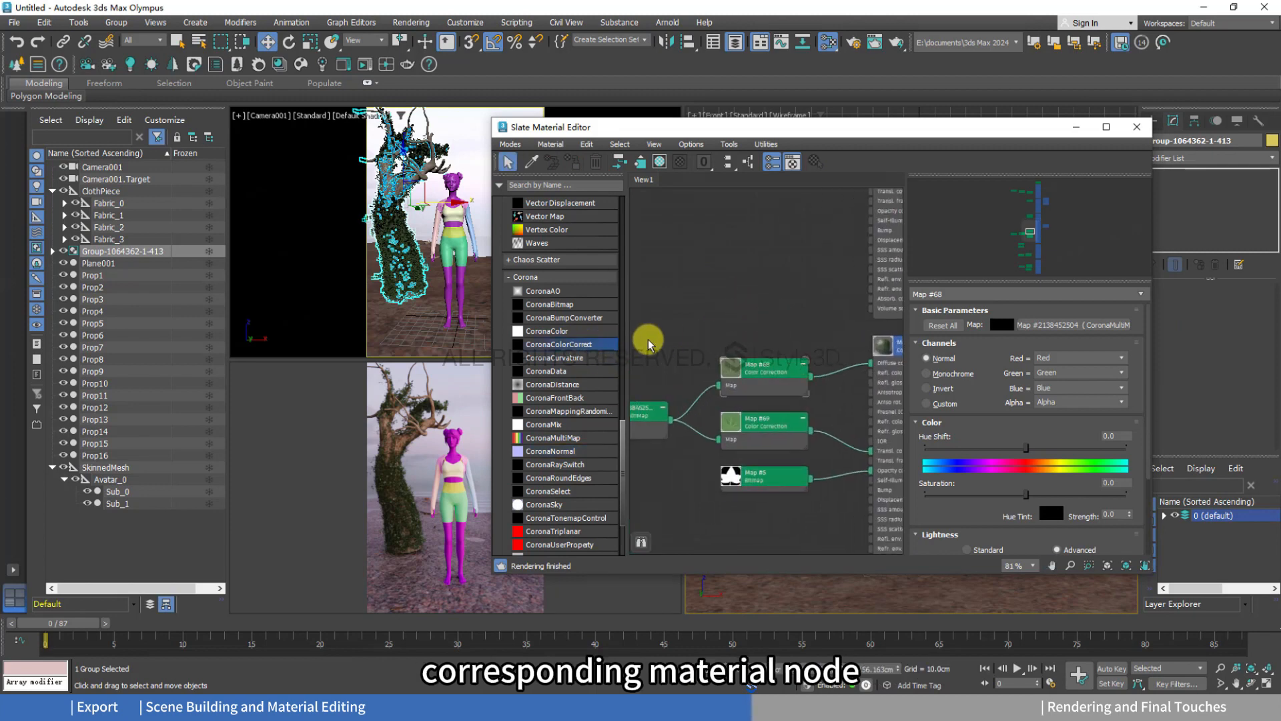
drag(582, 352, 741, 309)
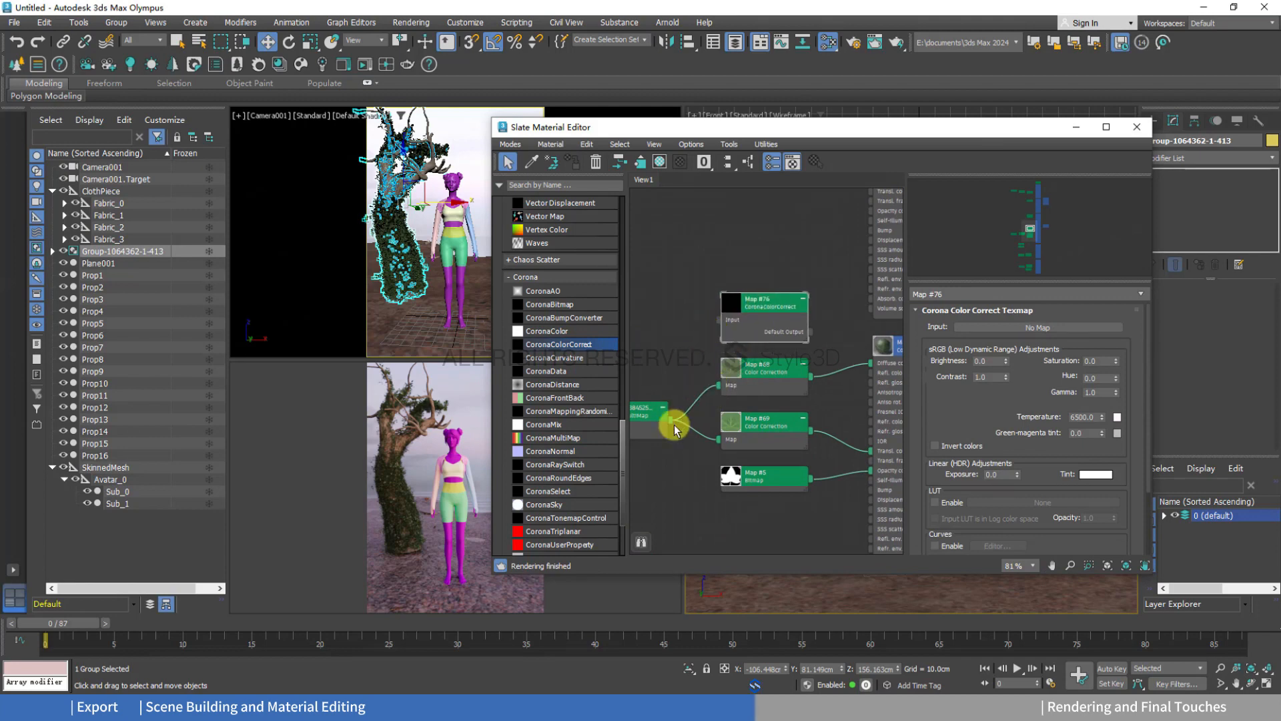
drag(670, 421, 719, 321)
drag(810, 332, 870, 362)
Delete the disconnected Map #68 Color Correction node and move the new CoronaColorCorrect node into its place.
click(770, 378)
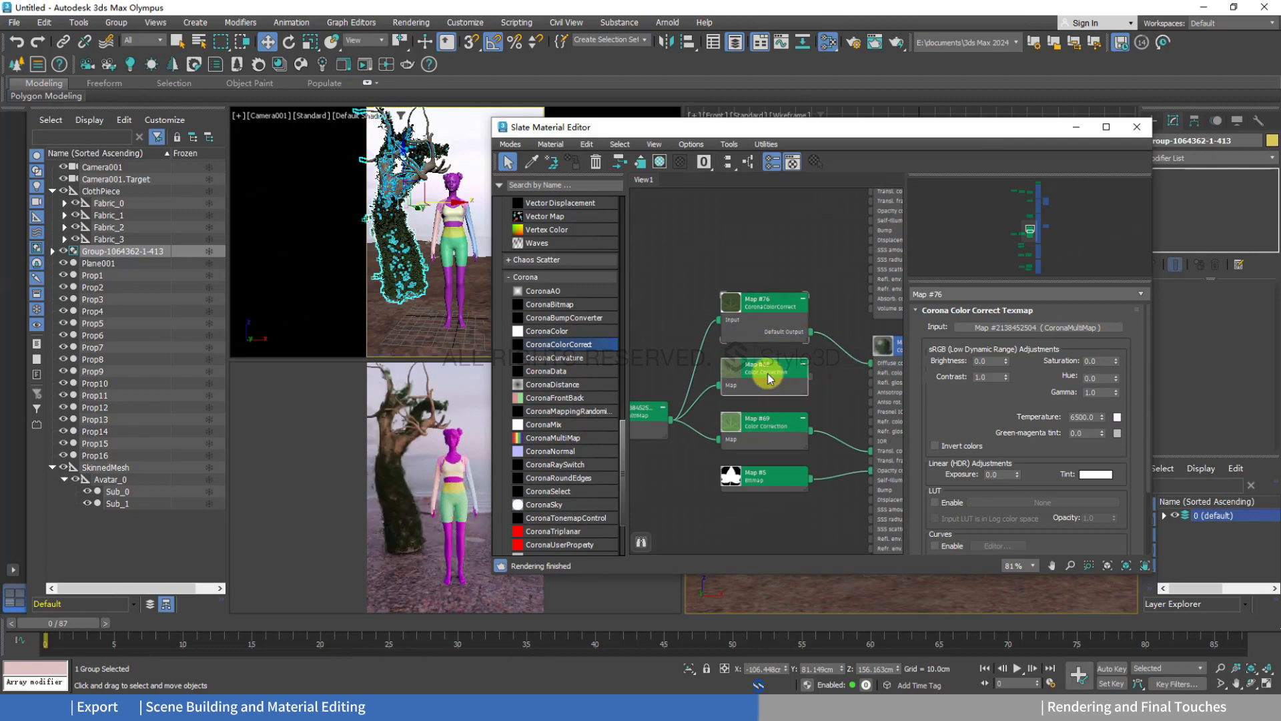
key(Delete)
drag(767, 300, 755, 343)
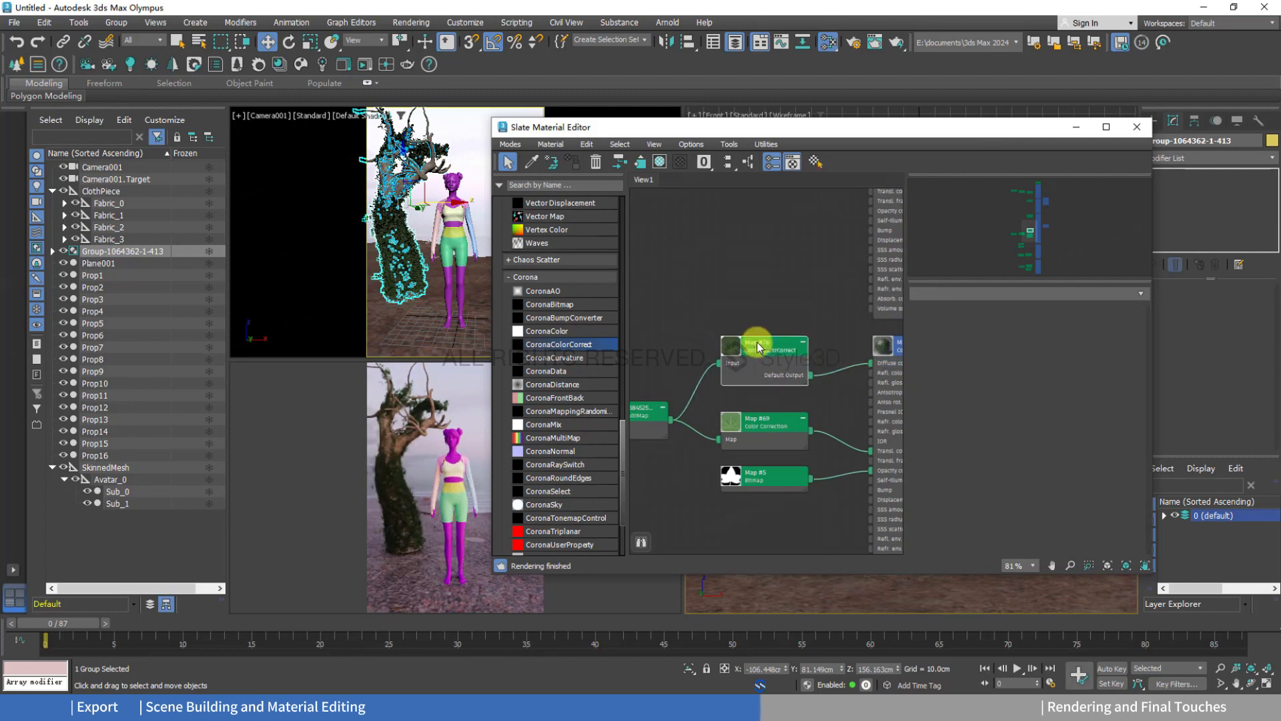
Set the brightness of the CoronaColorCorrect node feeding the tree's diffuse color to 0.43.
scroll(982, 406, down, 5)
scroll(974, 383, up, 4)
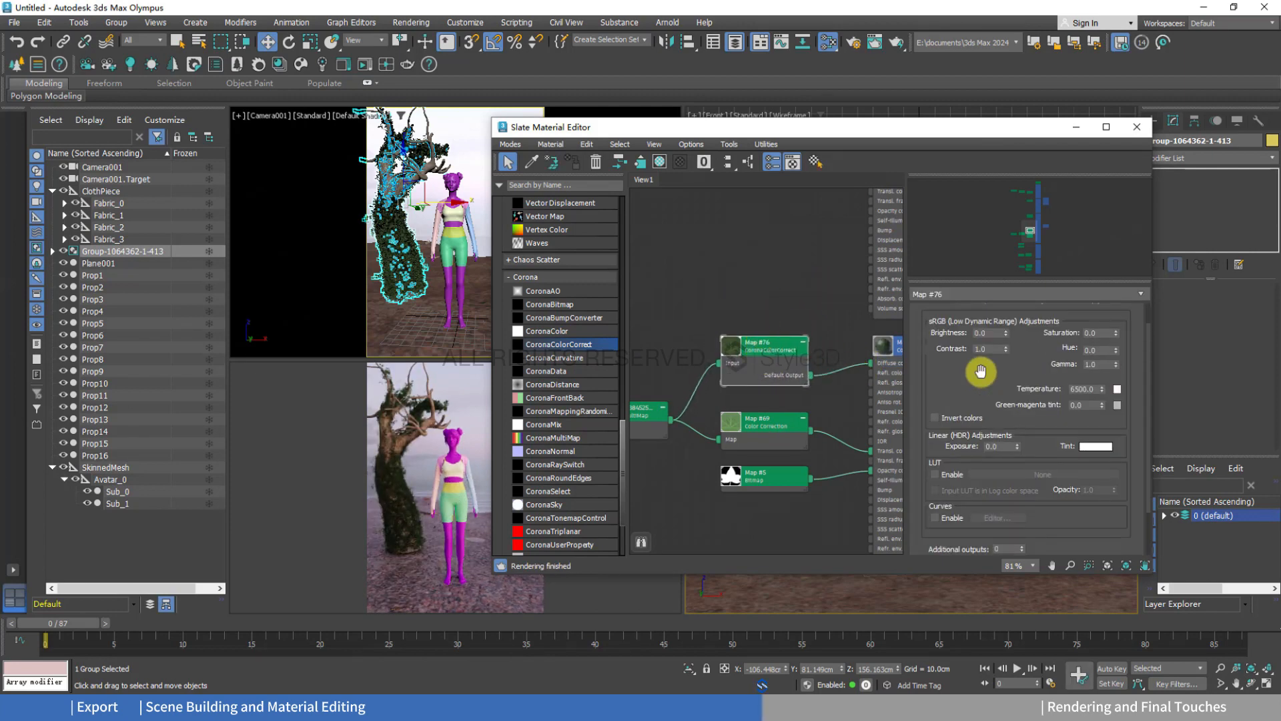
click(1006, 352)
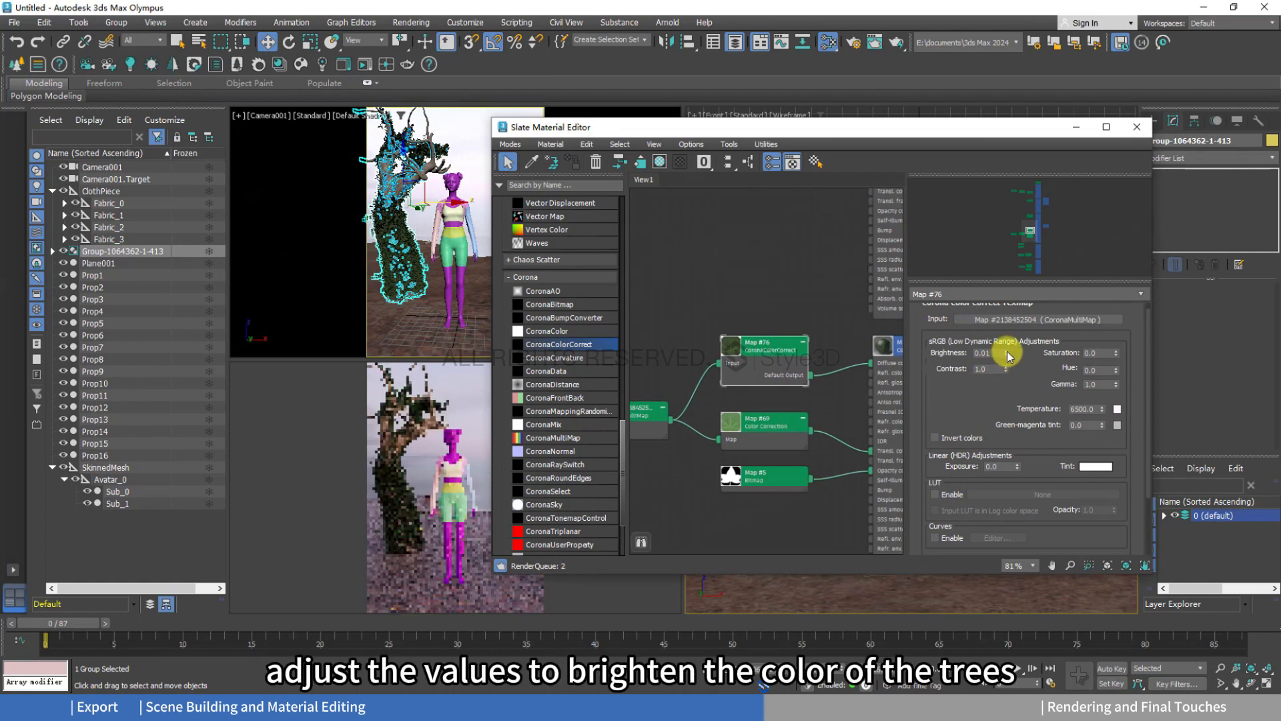
click(1006, 351)
click(1007, 352)
click(1006, 352)
click(1006, 352)
click(1006, 353)
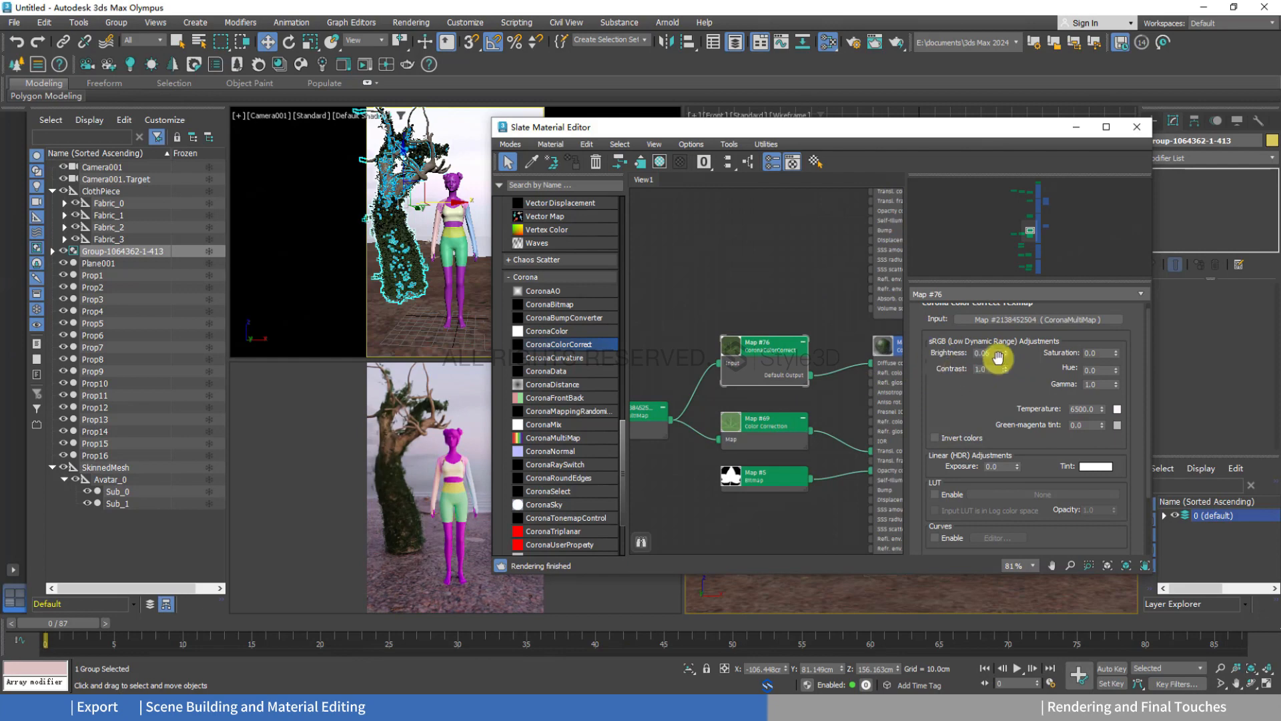
drag(1004, 351, 1009, 328)
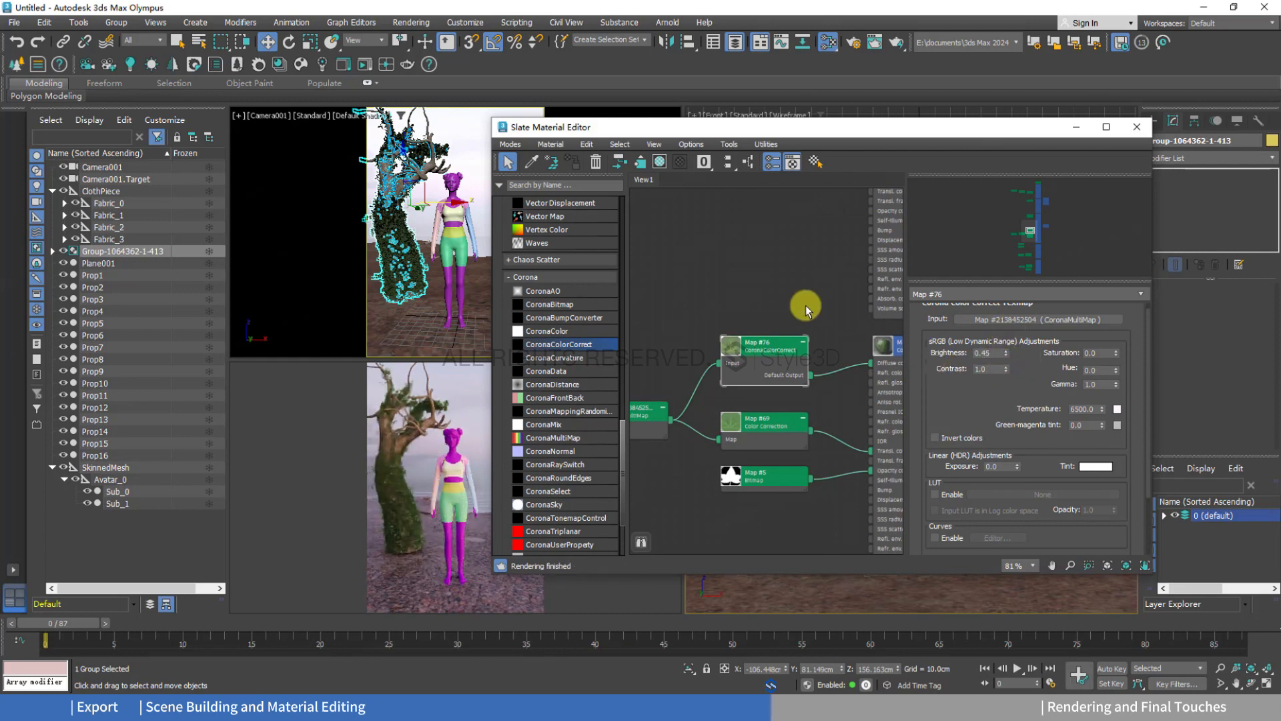
click(1005, 355)
Replace the Map #69 Color Correction with a second CoronaColorCorrect fed by the CoronaMultiMap, and set its brightness to 0.41.
click(758, 419)
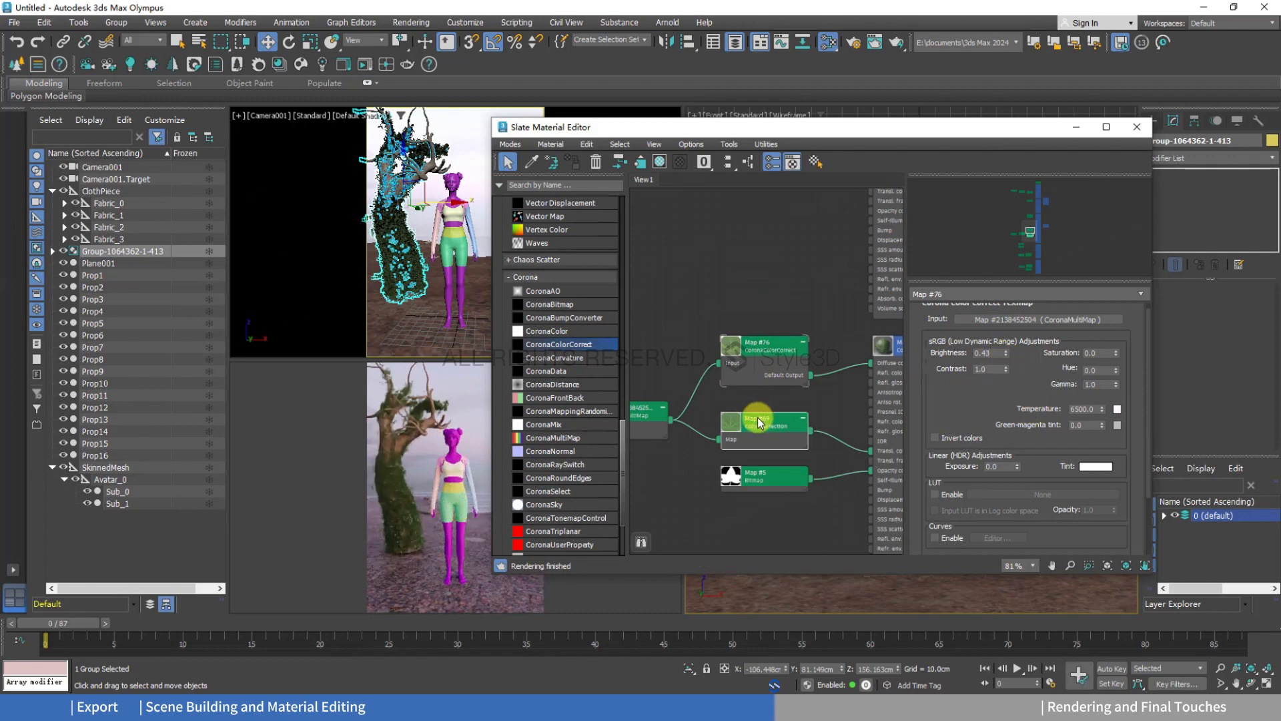
drag(564, 344, 750, 286)
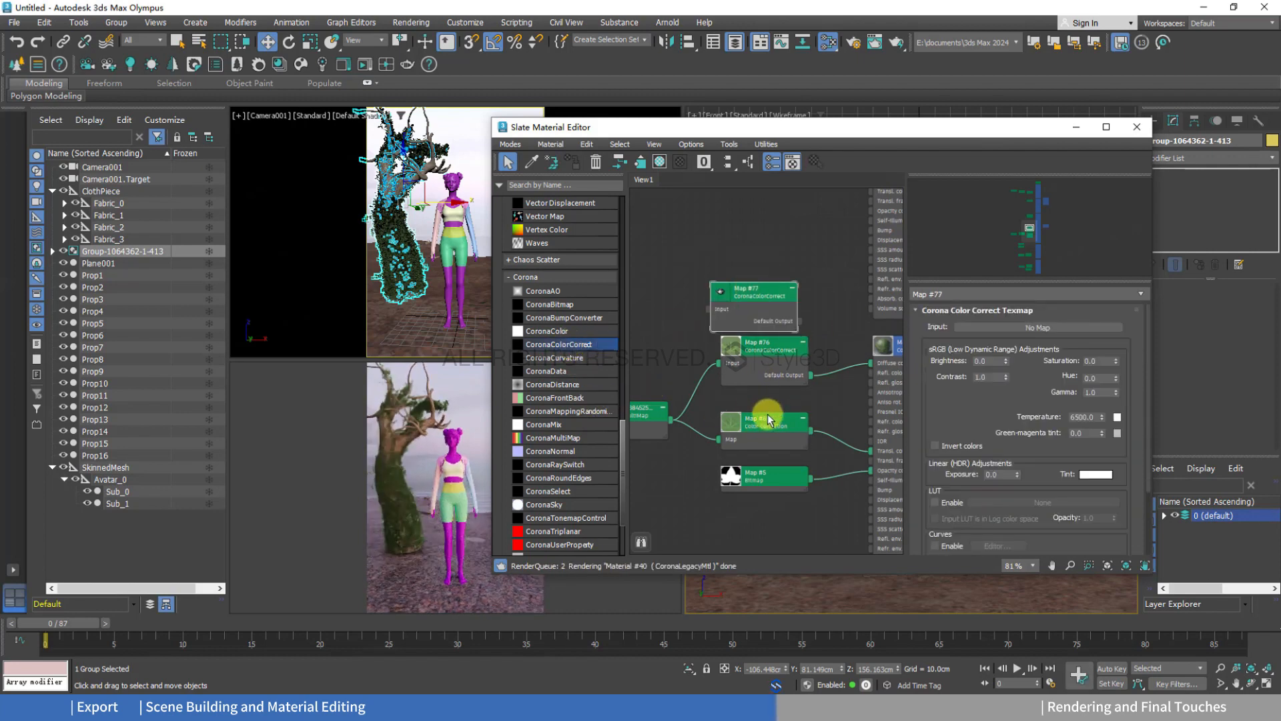
click(769, 413)
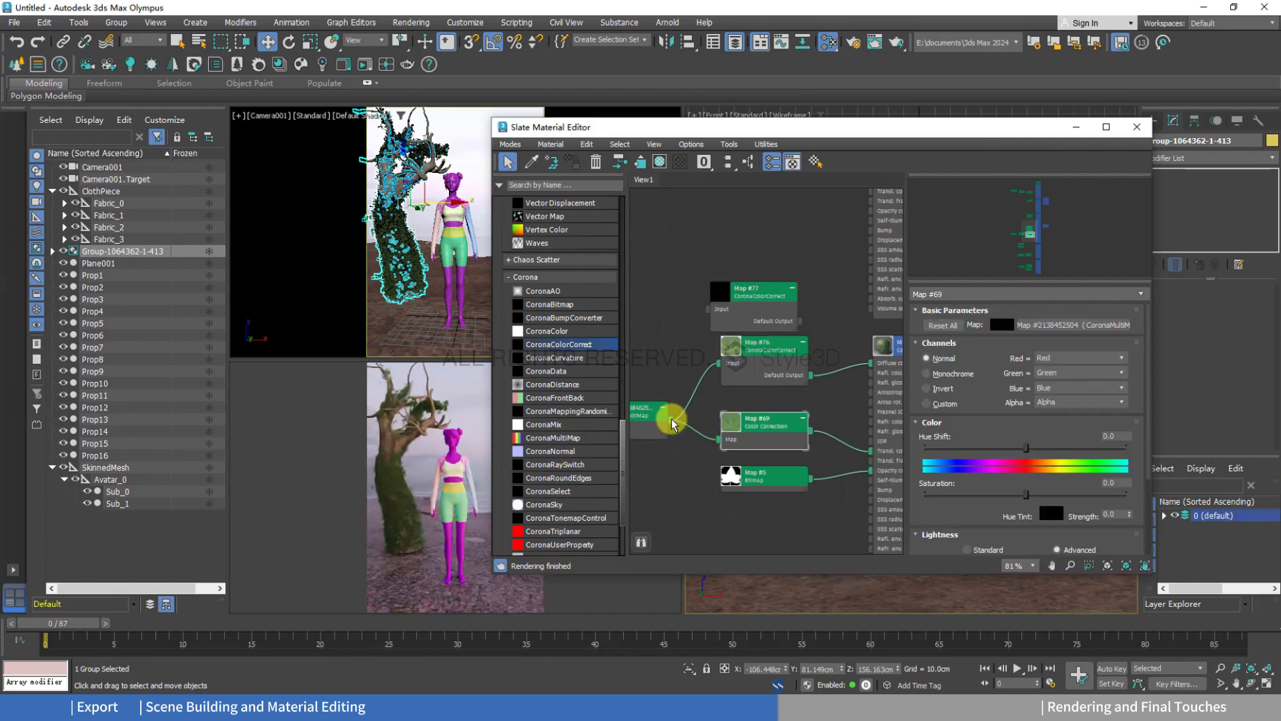
drag(672, 417, 870, 449)
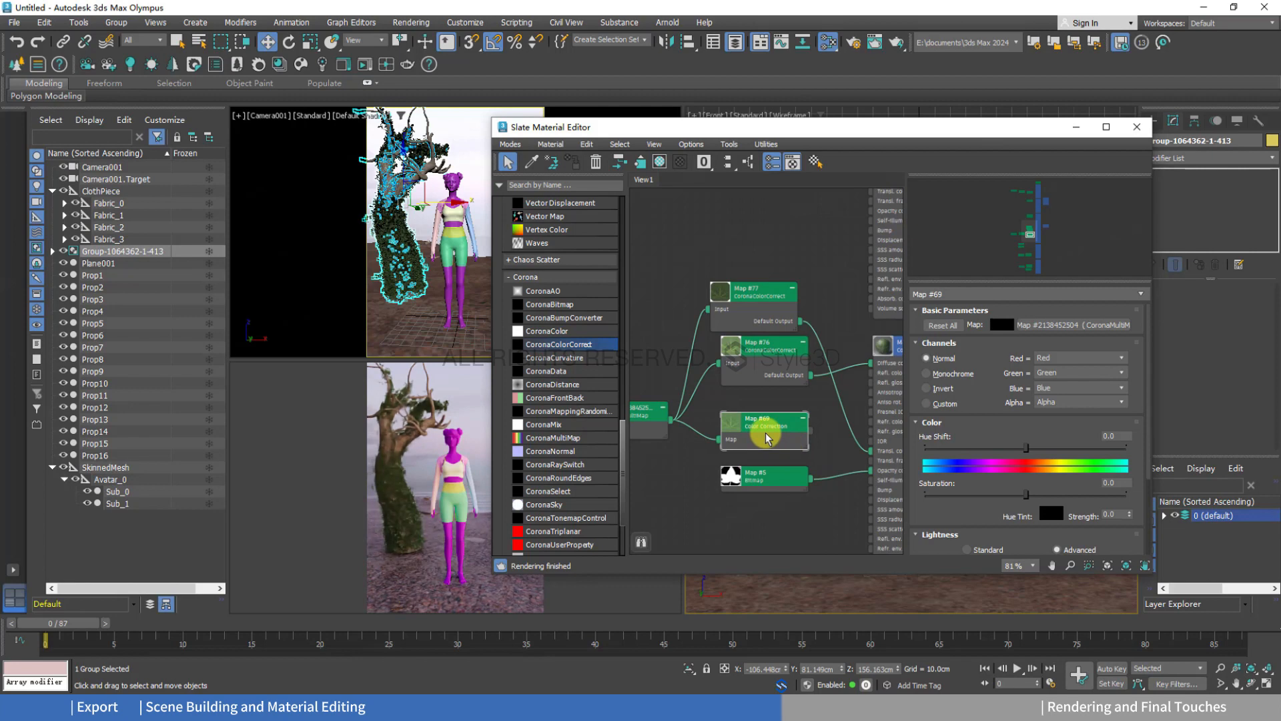
drag(763, 294, 766, 412)
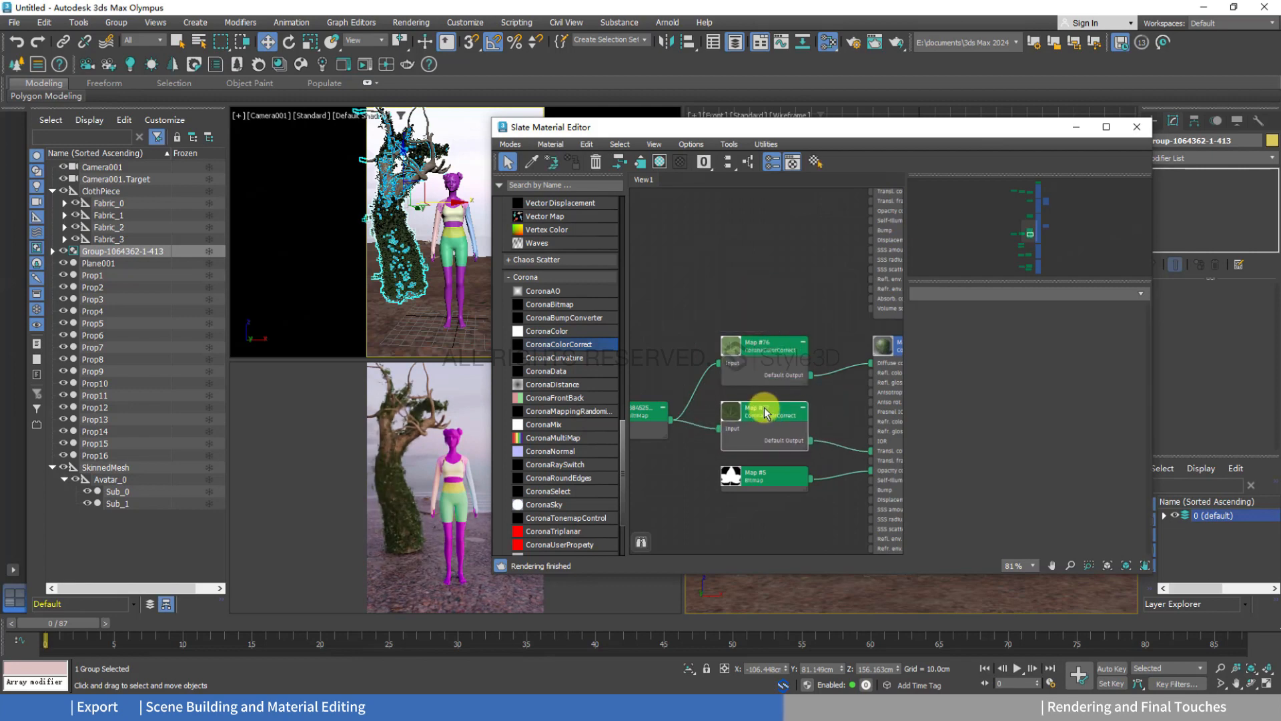
double_click(766, 413)
drag(1008, 361, 1006, 335)
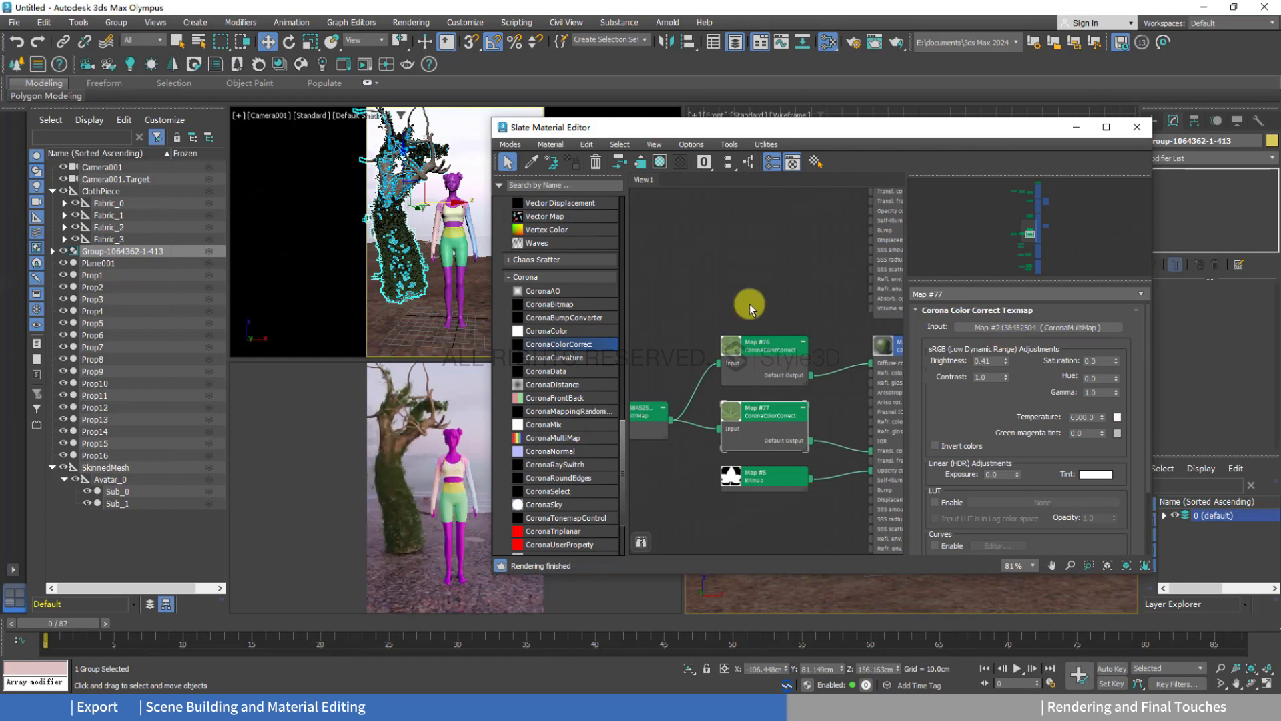
View the parameters of bitmap Map #3 in the node overview and shift the editor window clear of the render preview.
scroll(701, 449, down, 8)
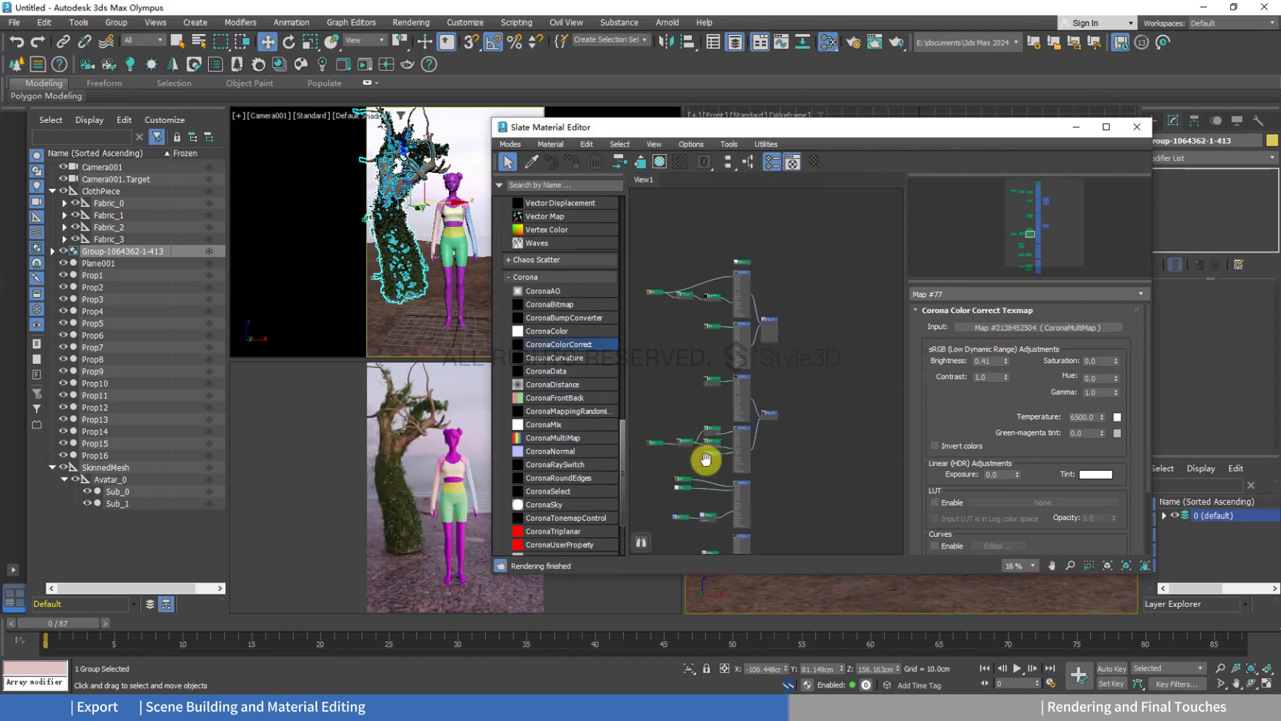
double_click(714, 327)
middle_drag(792, 383, 829, 414)
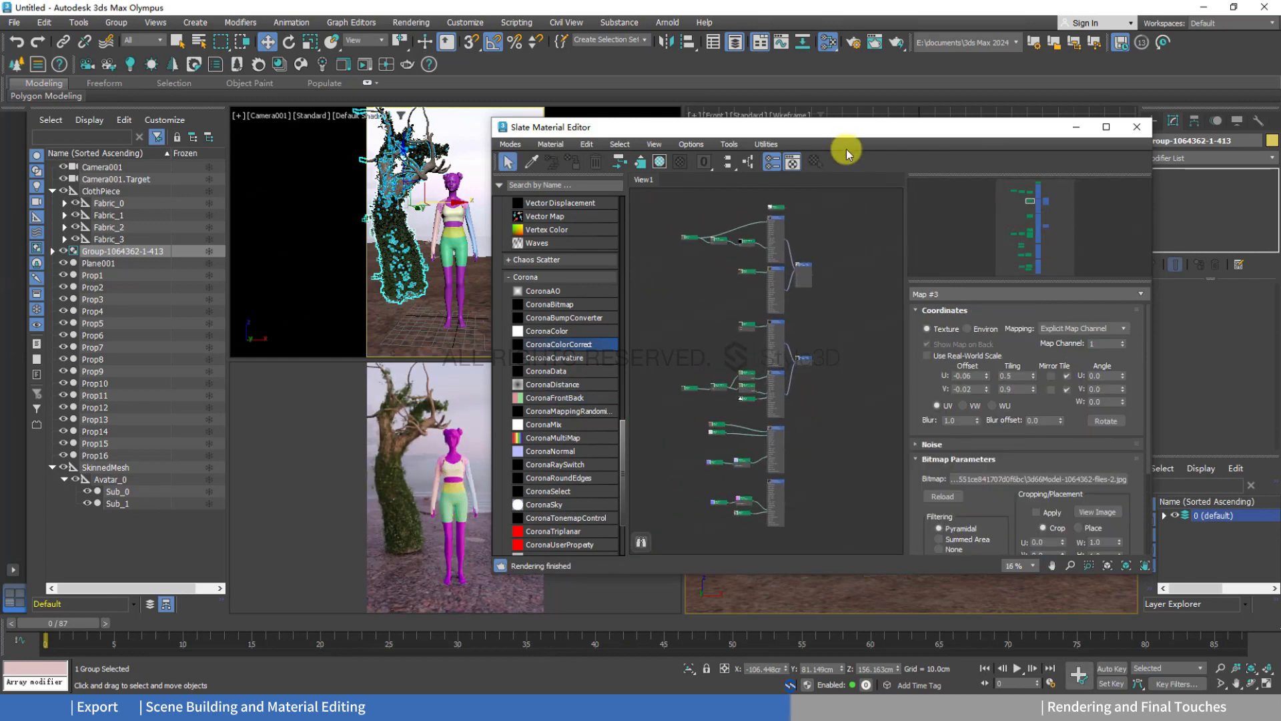
drag(827, 129, 870, 128)
Open the Water Clear material's parameters in the node view and show its volumetric scattering settings.
scroll(899, 434, up, 5)
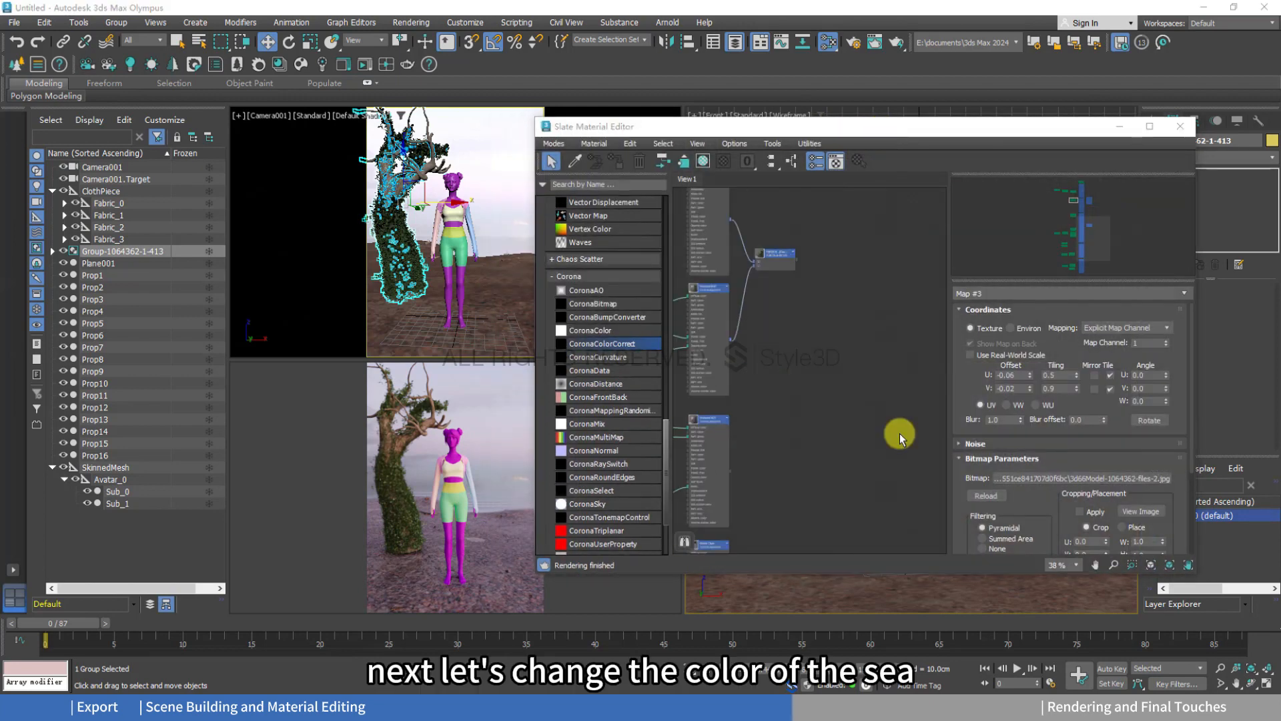
scroll(894, 430, up, 2)
middle_drag(881, 443, 903, 313)
click(822, 393)
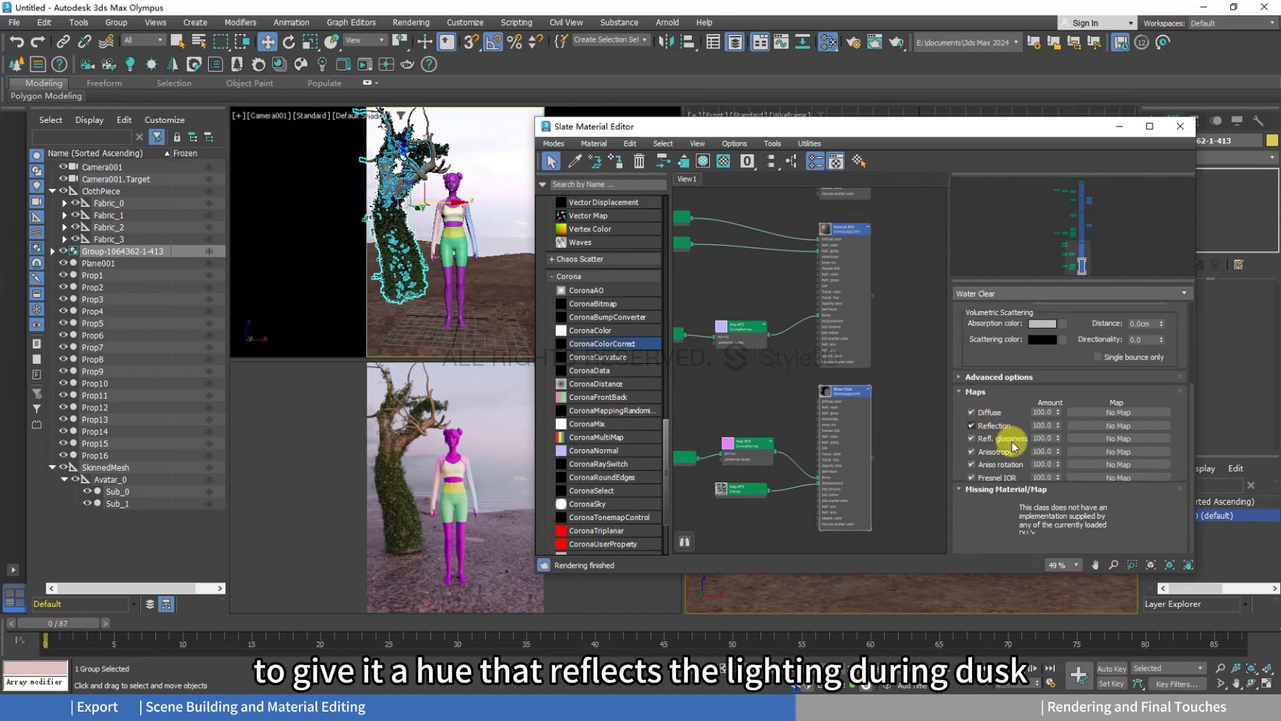
scroll(1011, 443, up, 3)
scroll(1021, 441, down, 1)
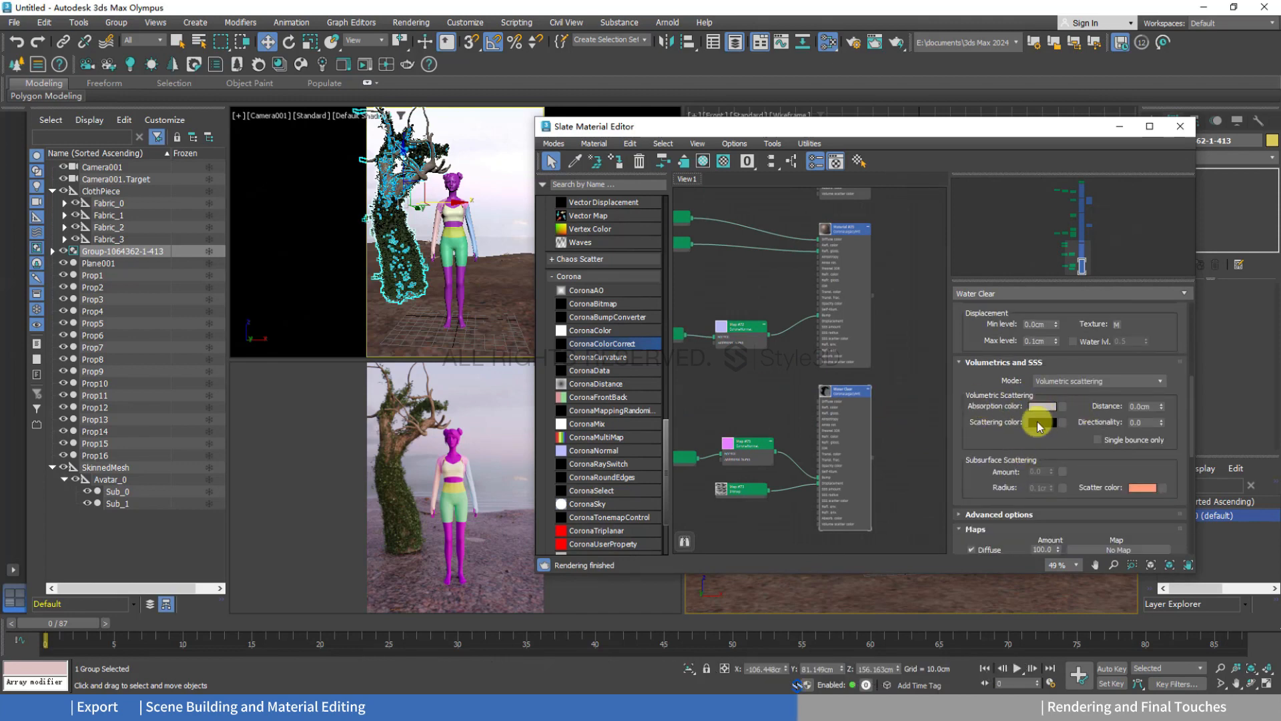
middle_drag(894, 400, 927, 360)
Set the Water Clear absorption color to a pale yellow-green with hue 0.186, saturation 0.425 and value 0.812 (hex E3E8B4).
click(1043, 407)
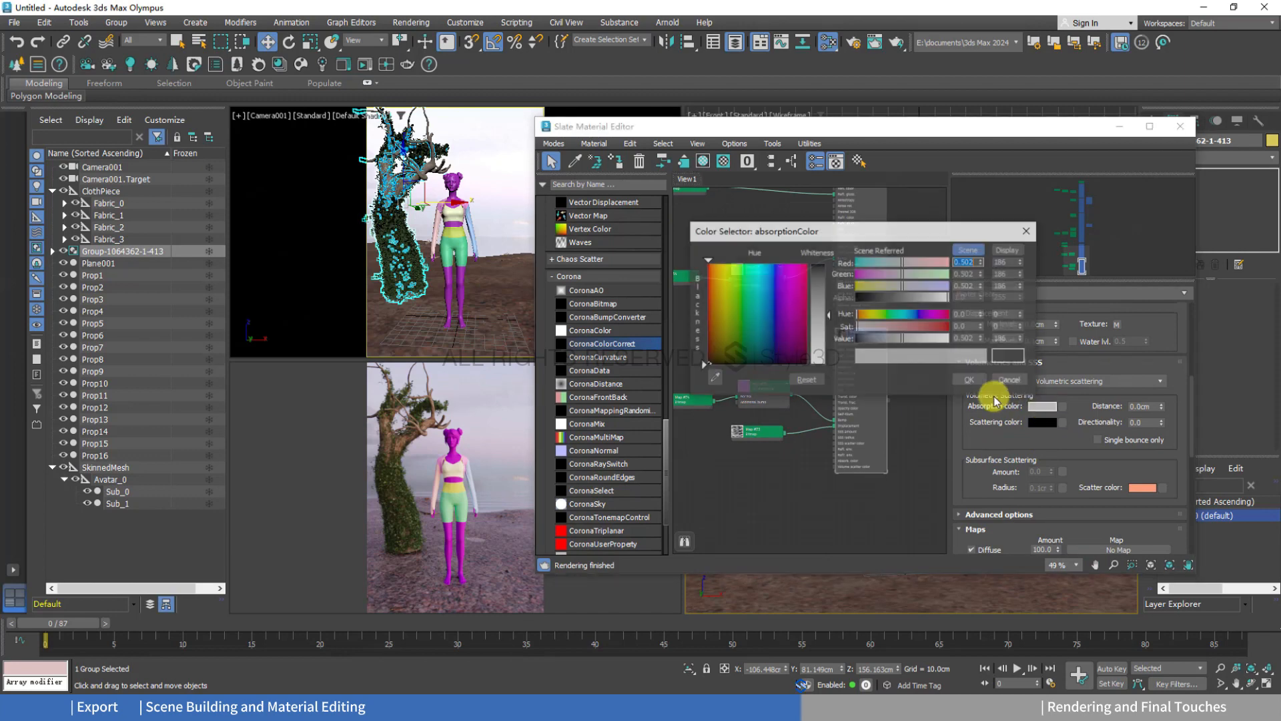
click(880, 314)
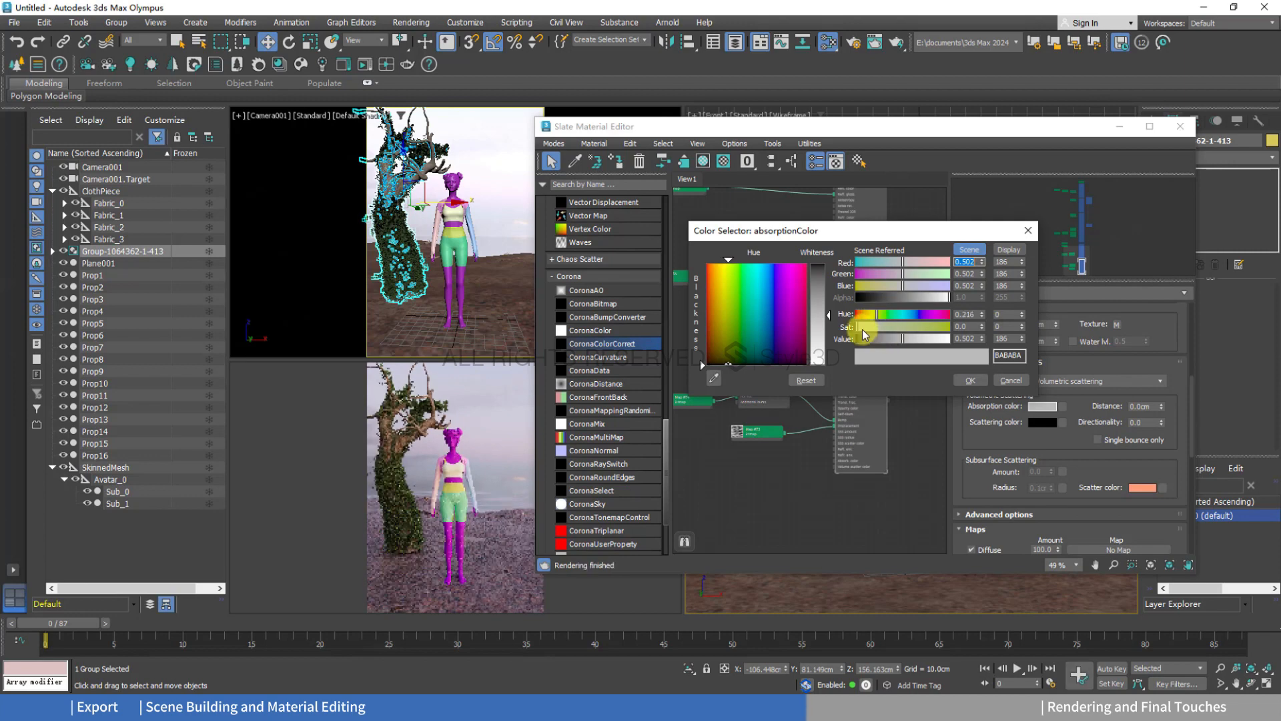
click(895, 327)
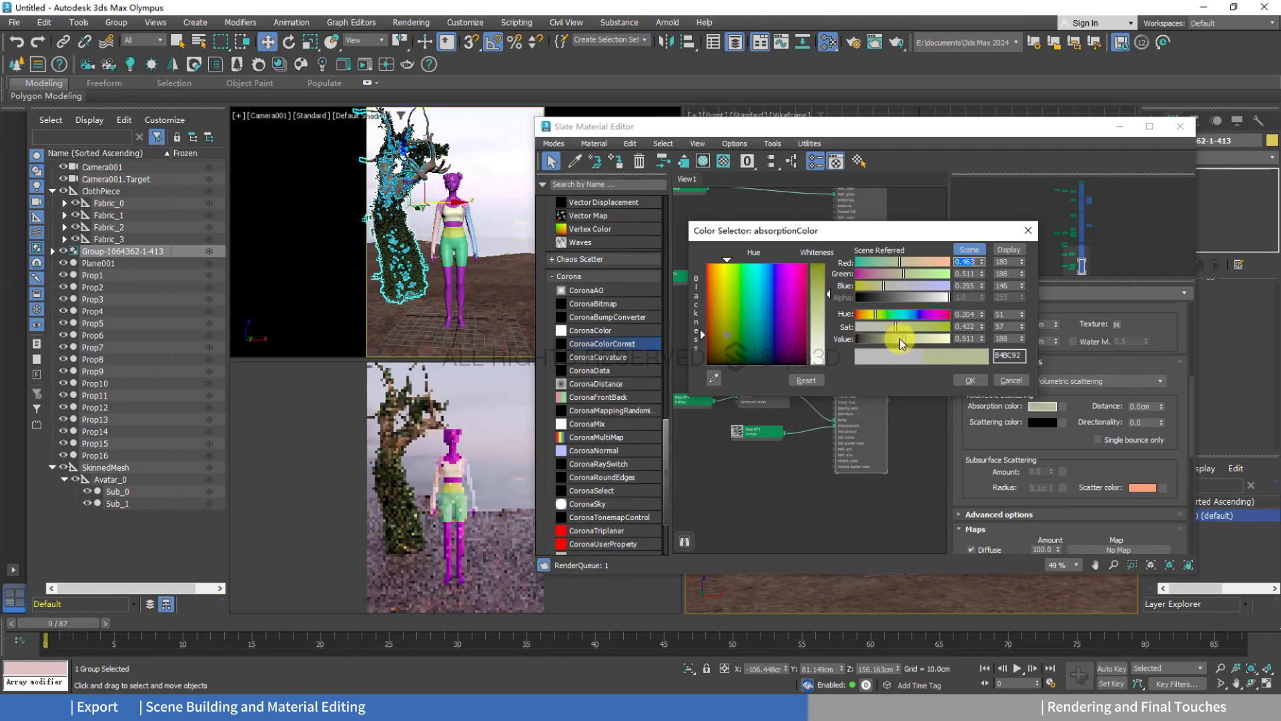
click(930, 339)
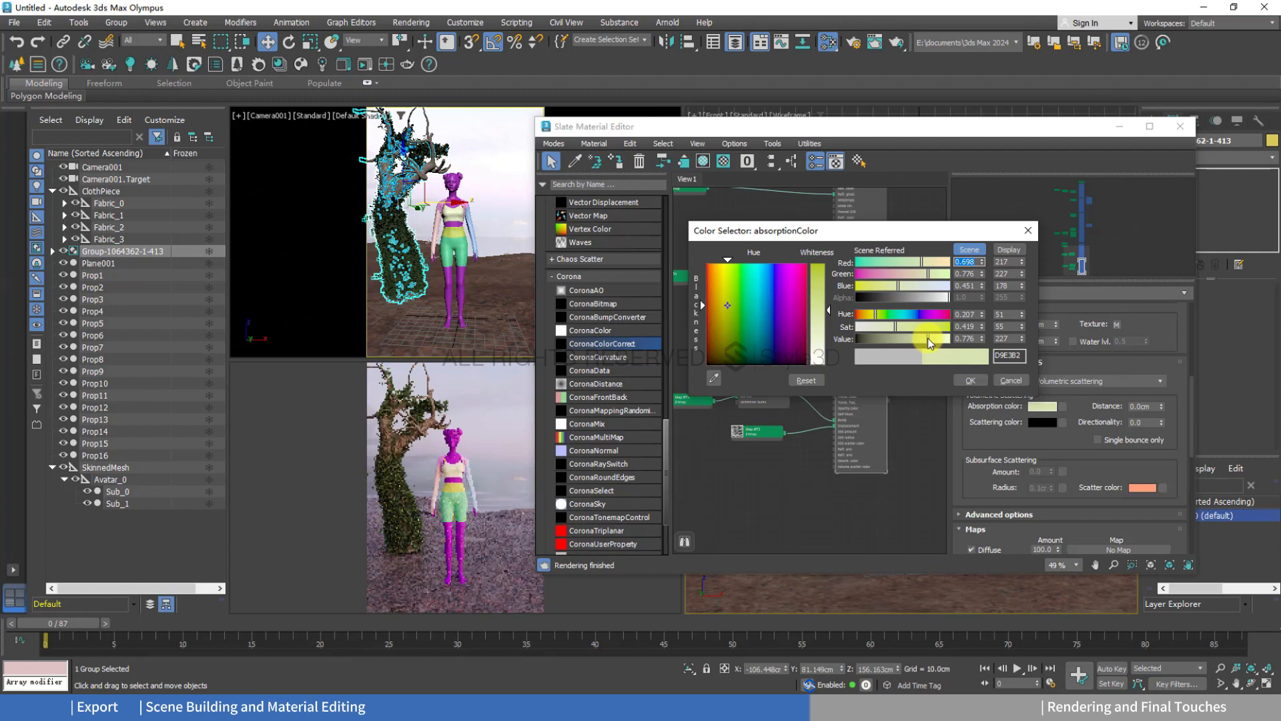
click(874, 314)
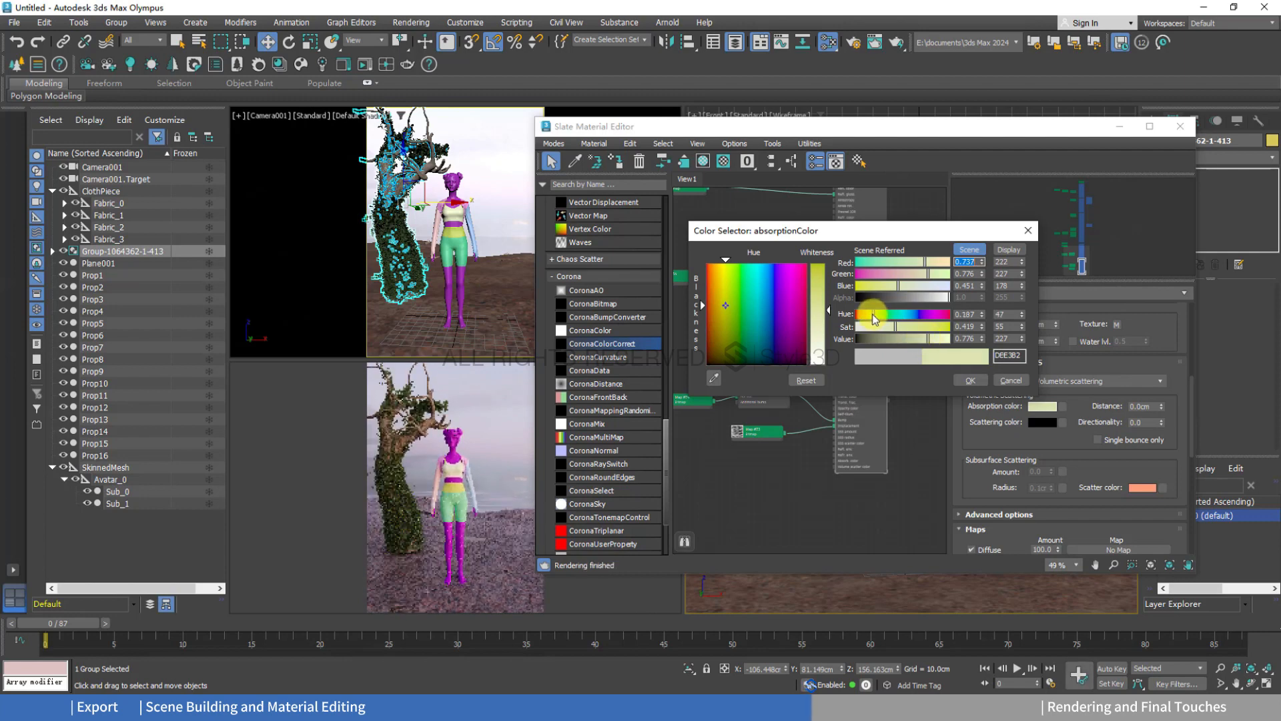
click(874, 317)
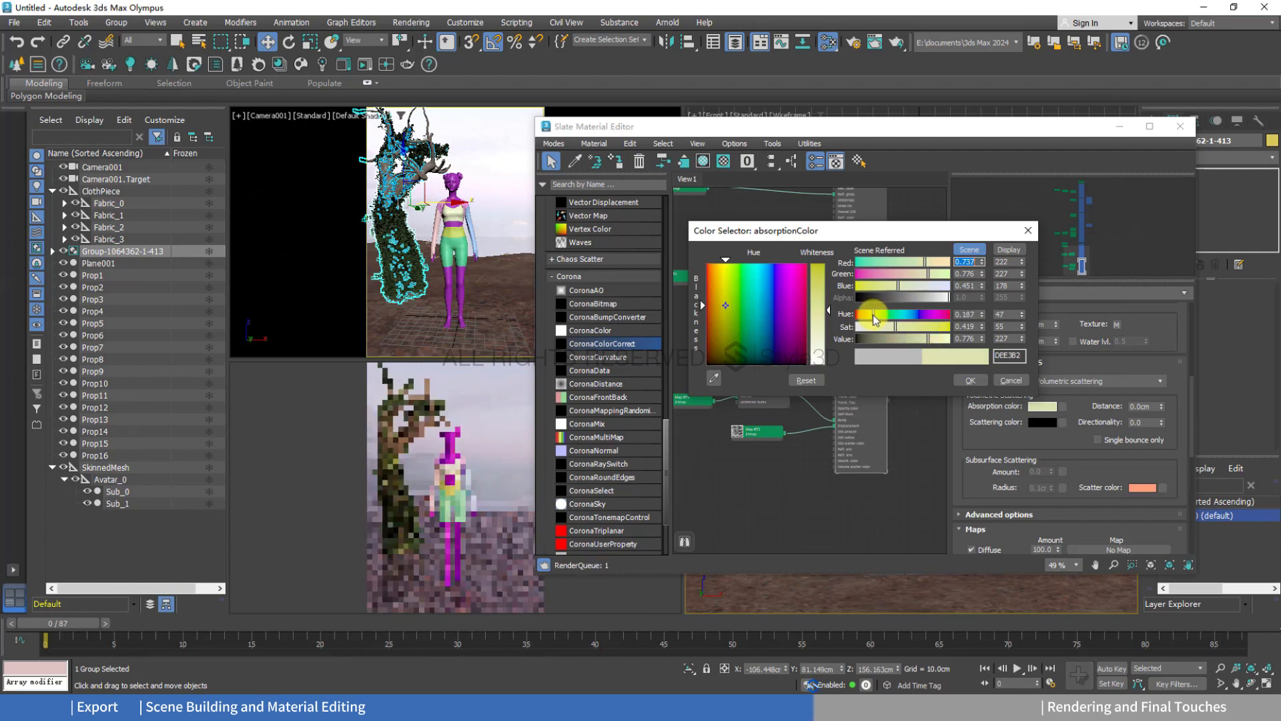
click(930, 341)
click(932, 339)
click(896, 328)
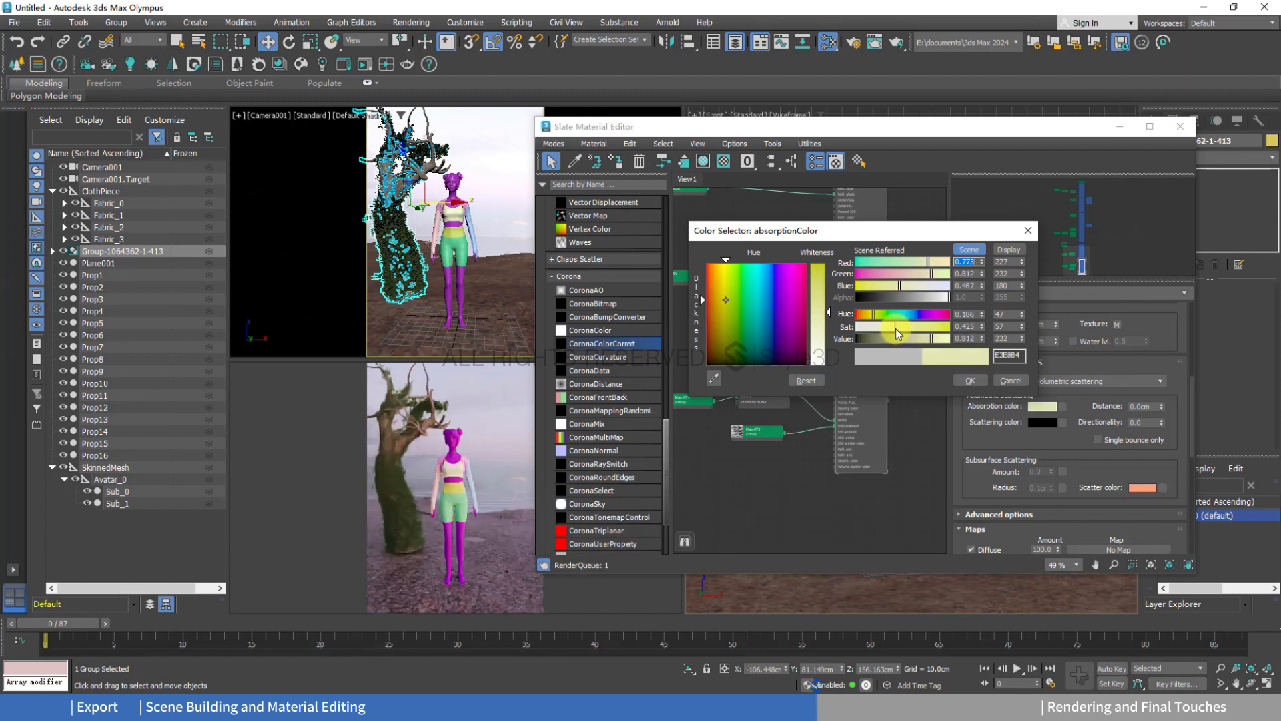
click(970, 380)
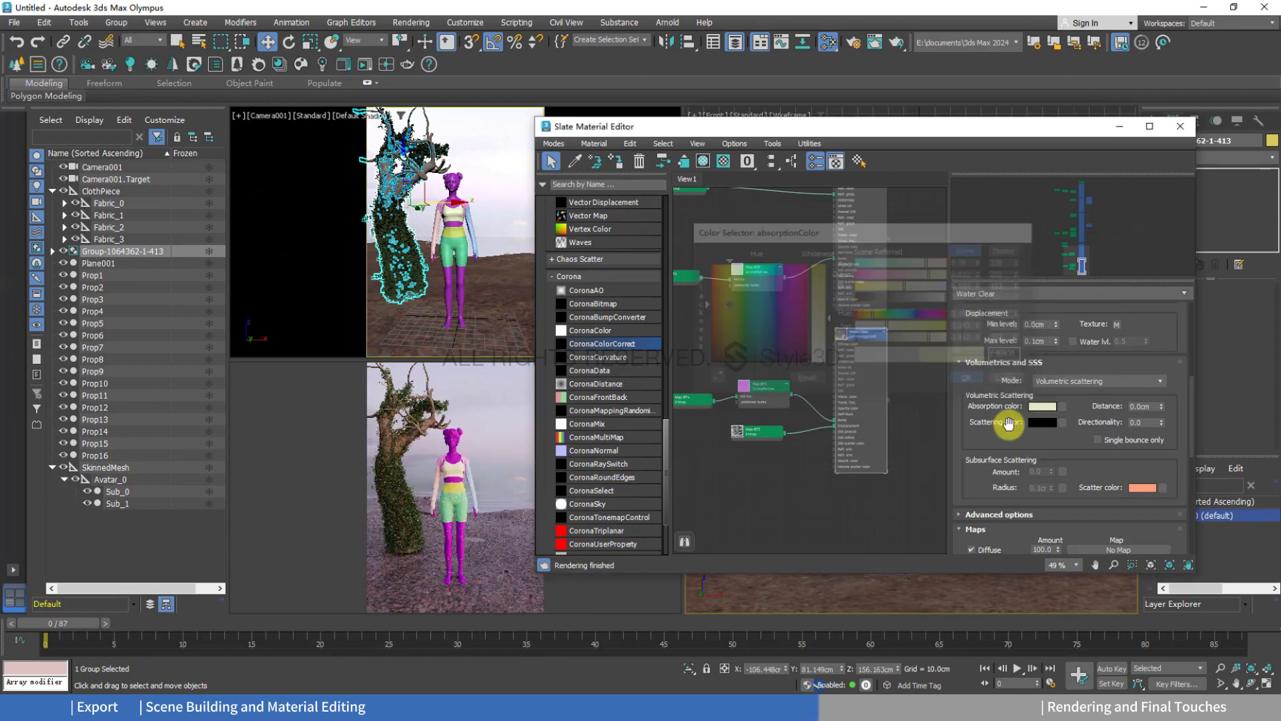
Set the Water Clear scattering color to olive green 7C854C and the volumetric scattering distance to 30 cm.
click(1038, 424)
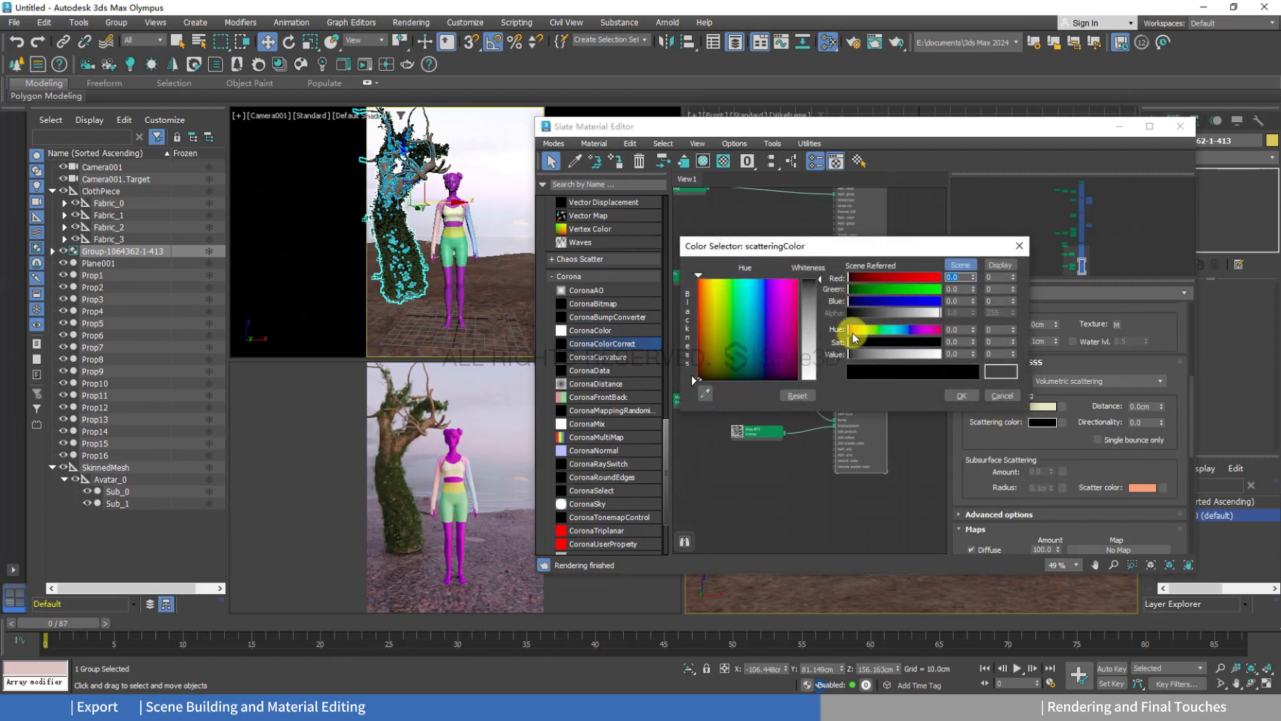
mouse_move(853, 353)
mouse_down()
mouse_move(881, 354)
mouse_move(863, 336)
mouse_move(887, 348)
mouse_move(874, 354)
mouse_move(916, 343)
mouse_move(869, 360)
mouse_up()
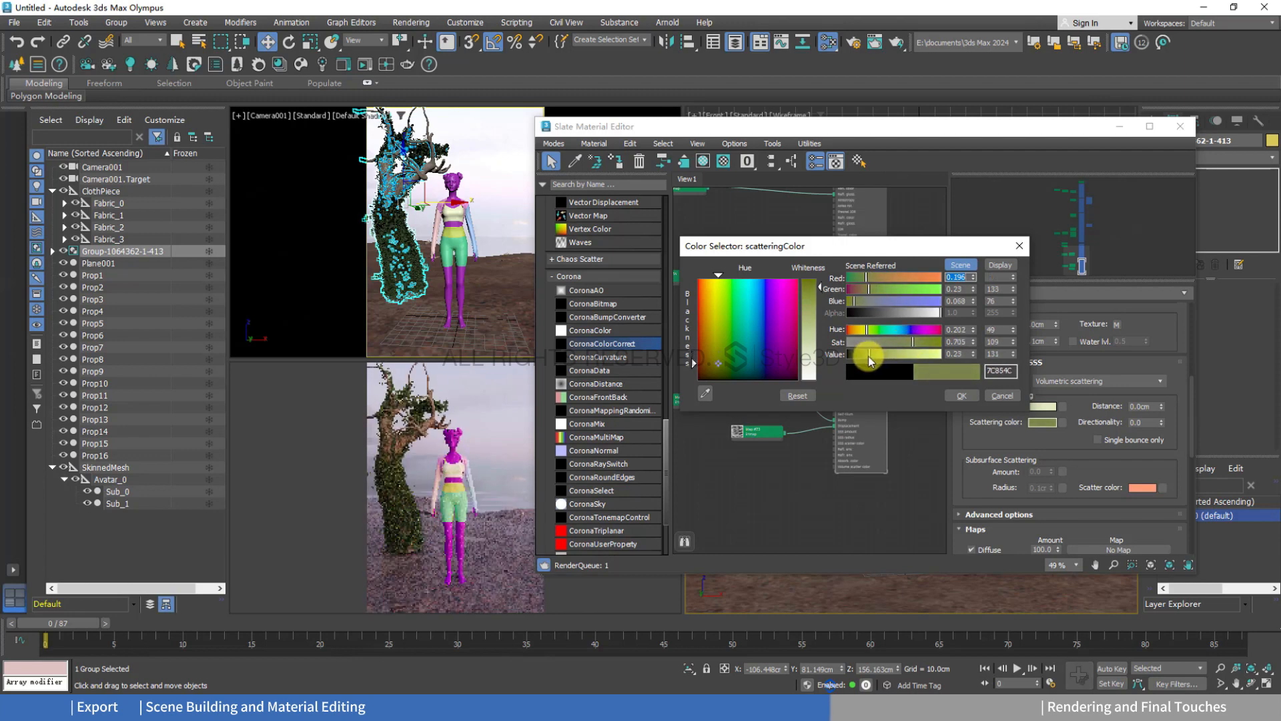
click(962, 396)
scroll(1145, 427, up, 1)
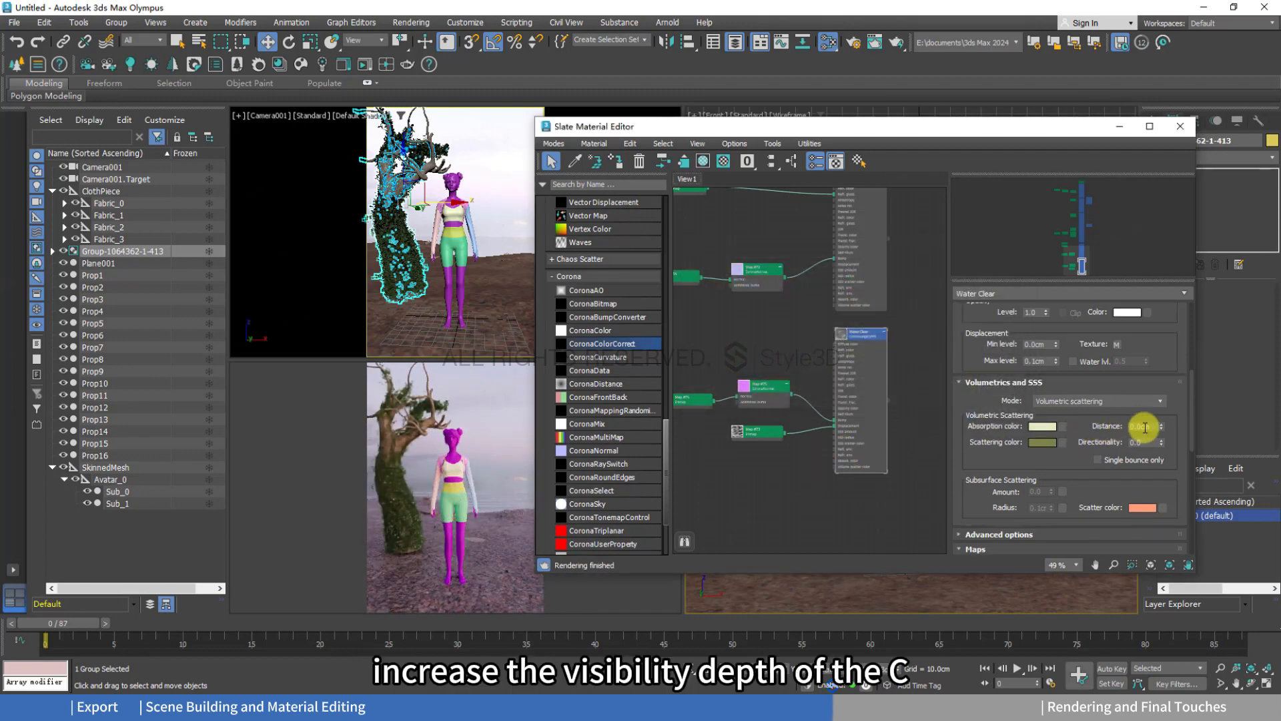
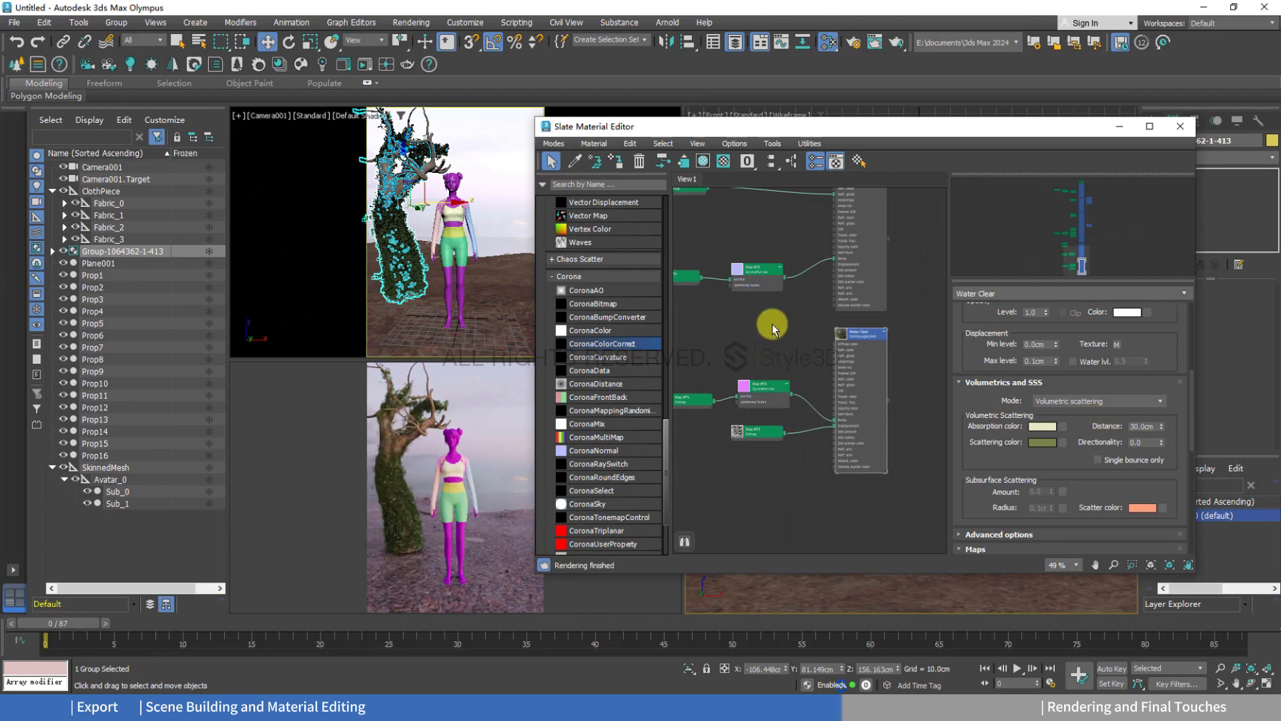
Add a CoronaLegacyMtl node for the clothing in an empty area of the node view and open its parameters.
scroll(772, 323, down, 5)
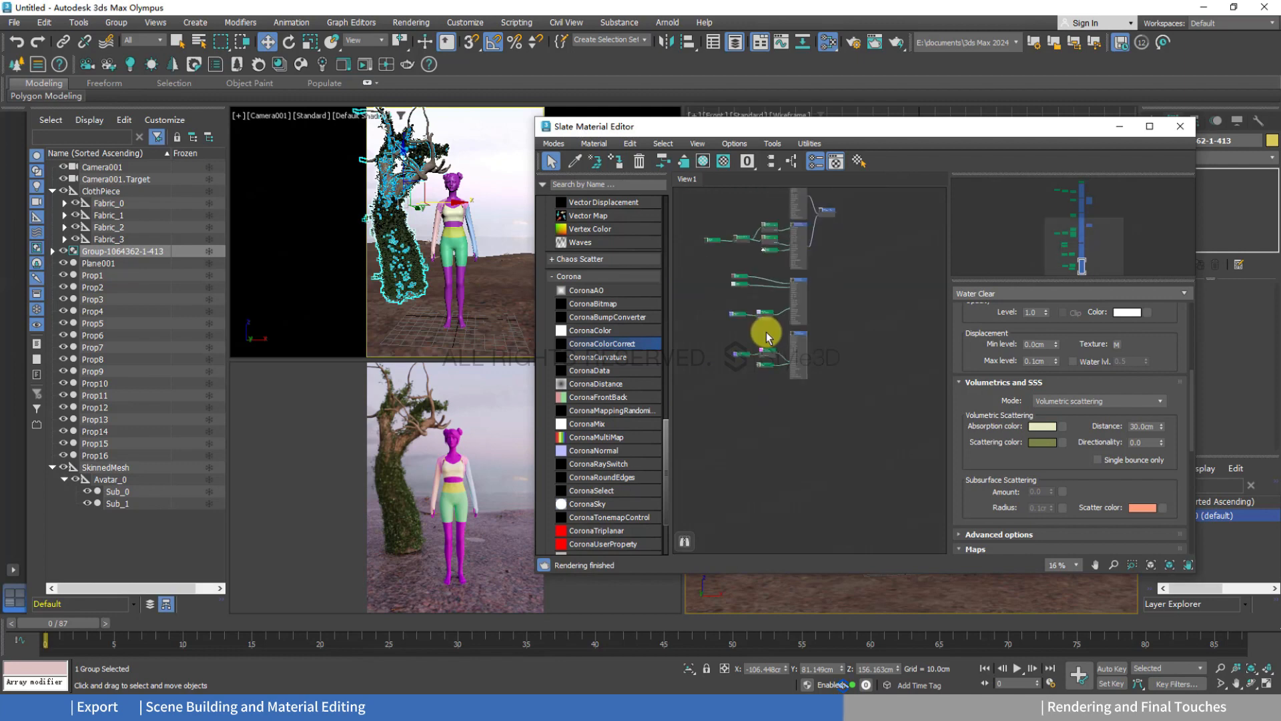
middle_drag(768, 330, 846, 322)
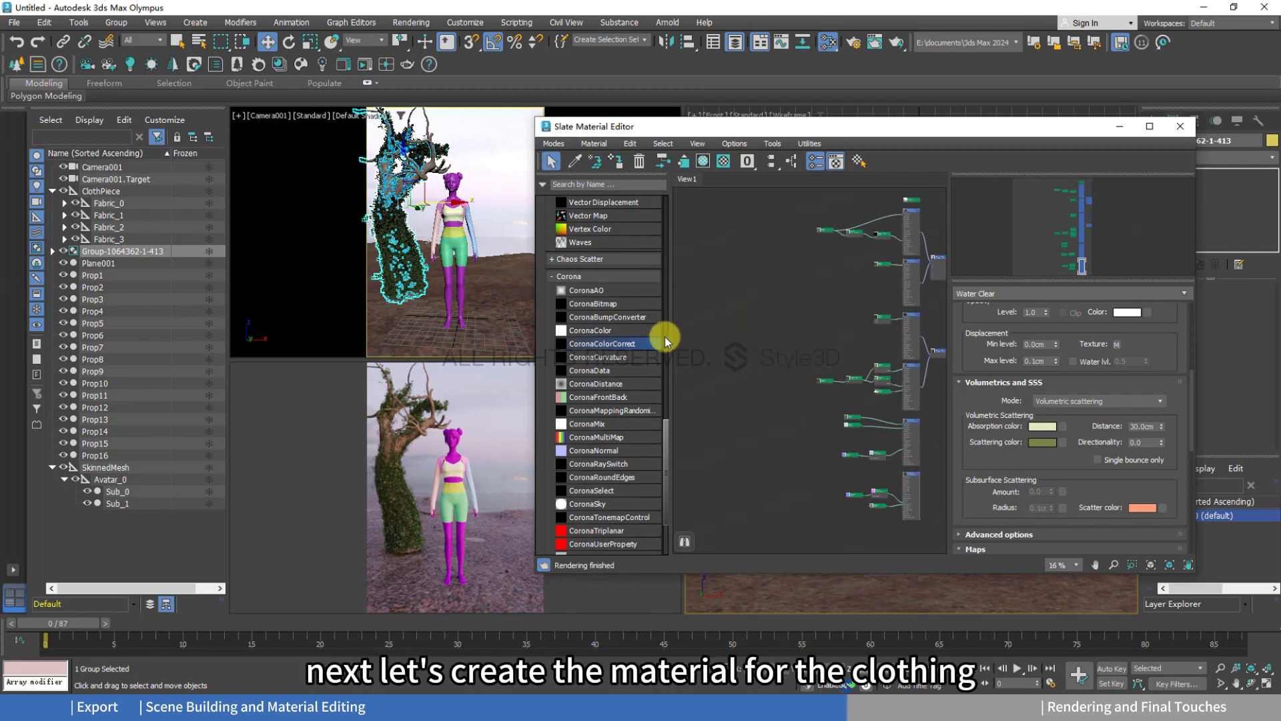
scroll(630, 321, up, 10)
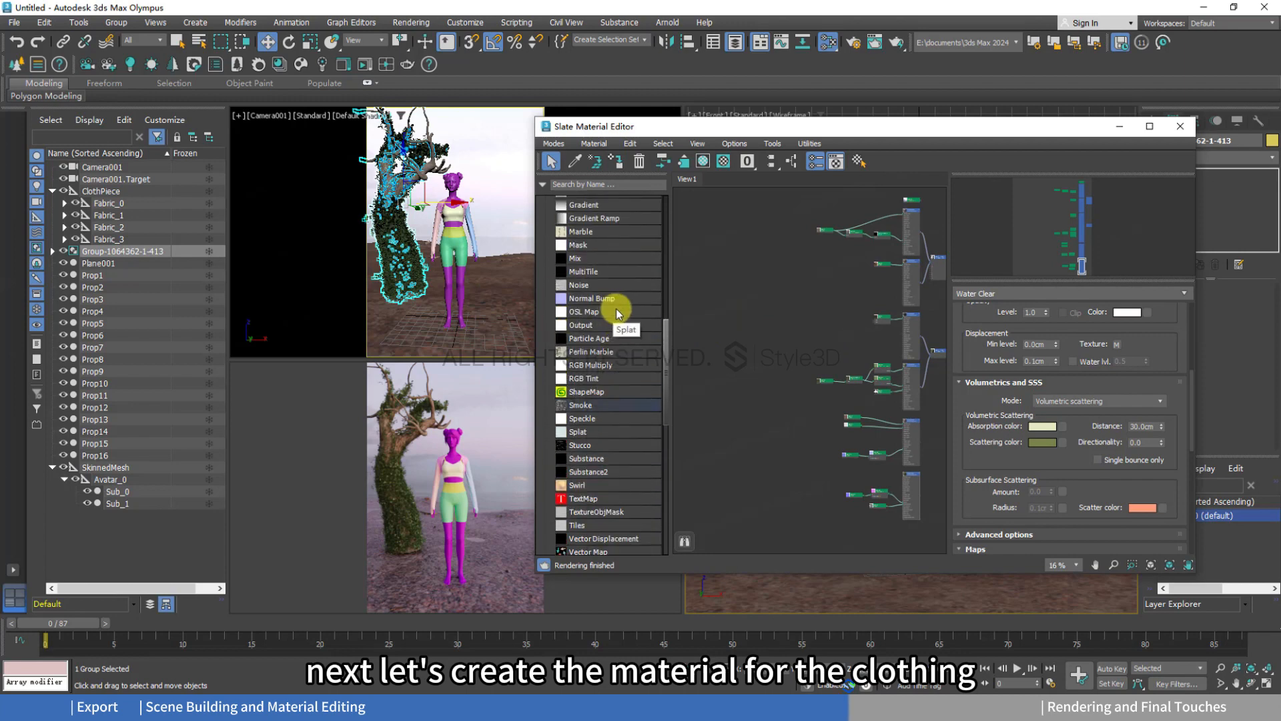
scroll(622, 309, up, 10)
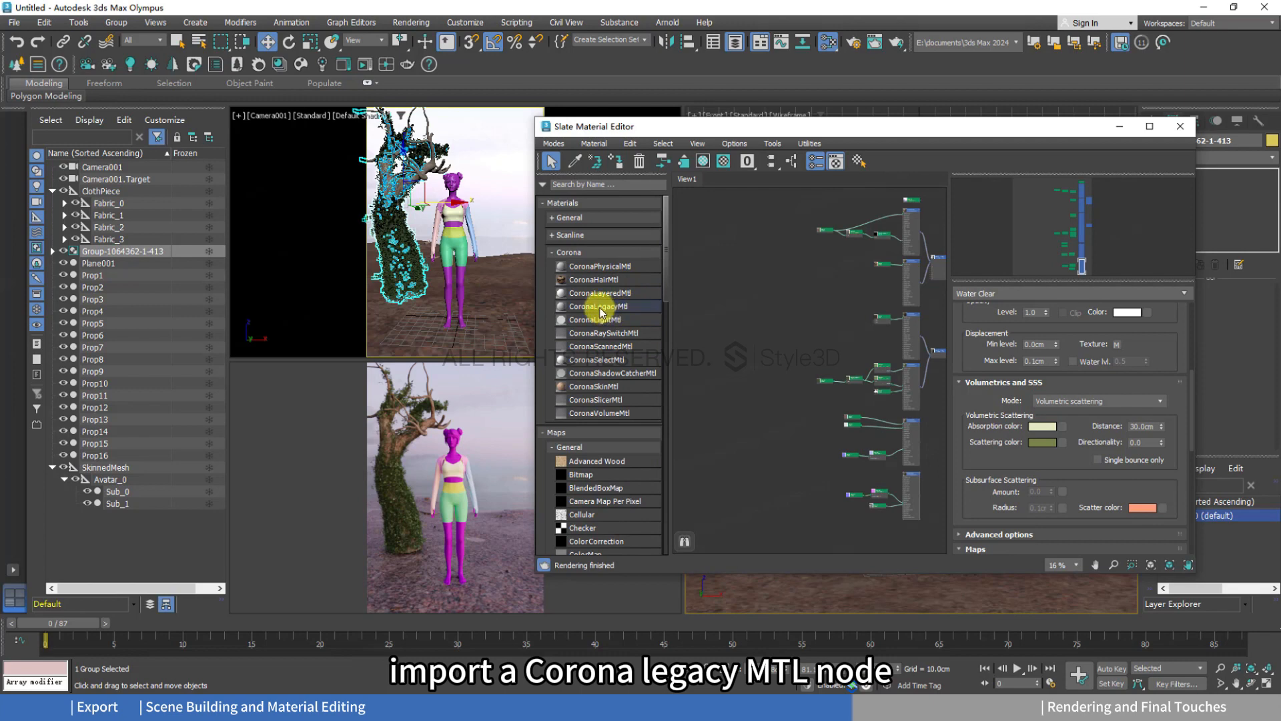
drag(601, 312, 799, 259)
double_click(734, 303)
scroll(800, 259, up, 5)
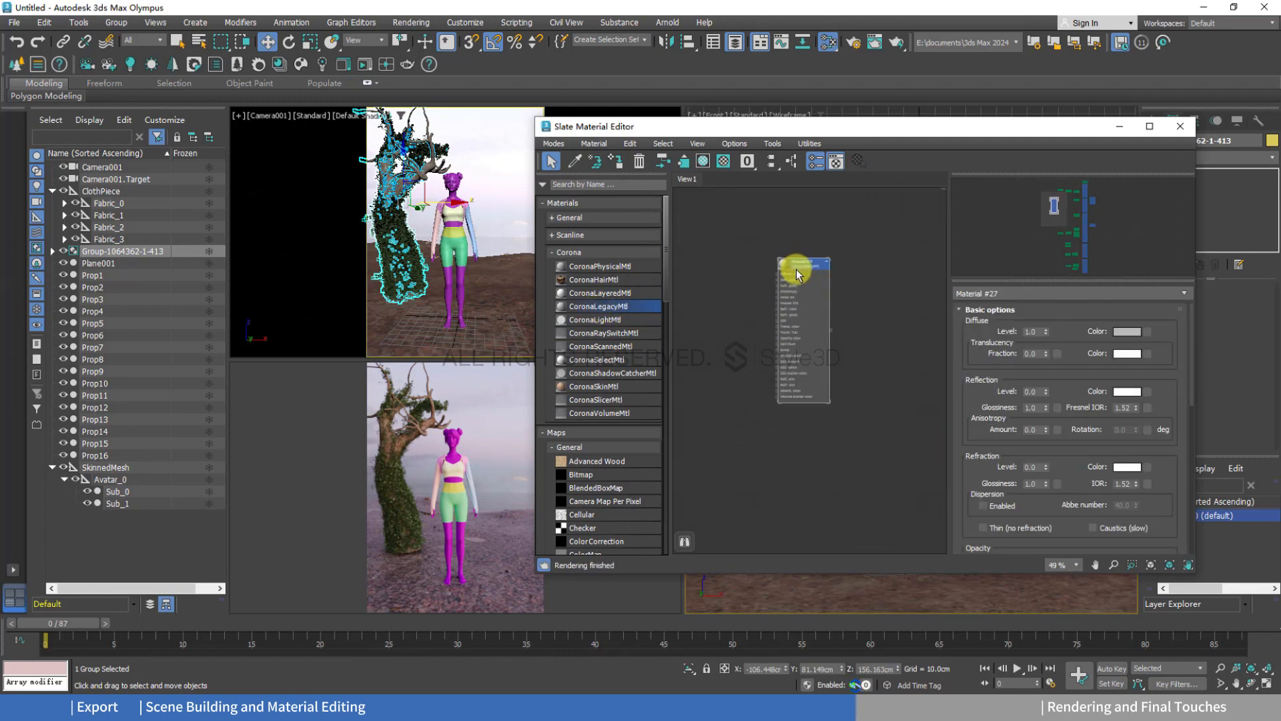
scroll(824, 297, up, 3)
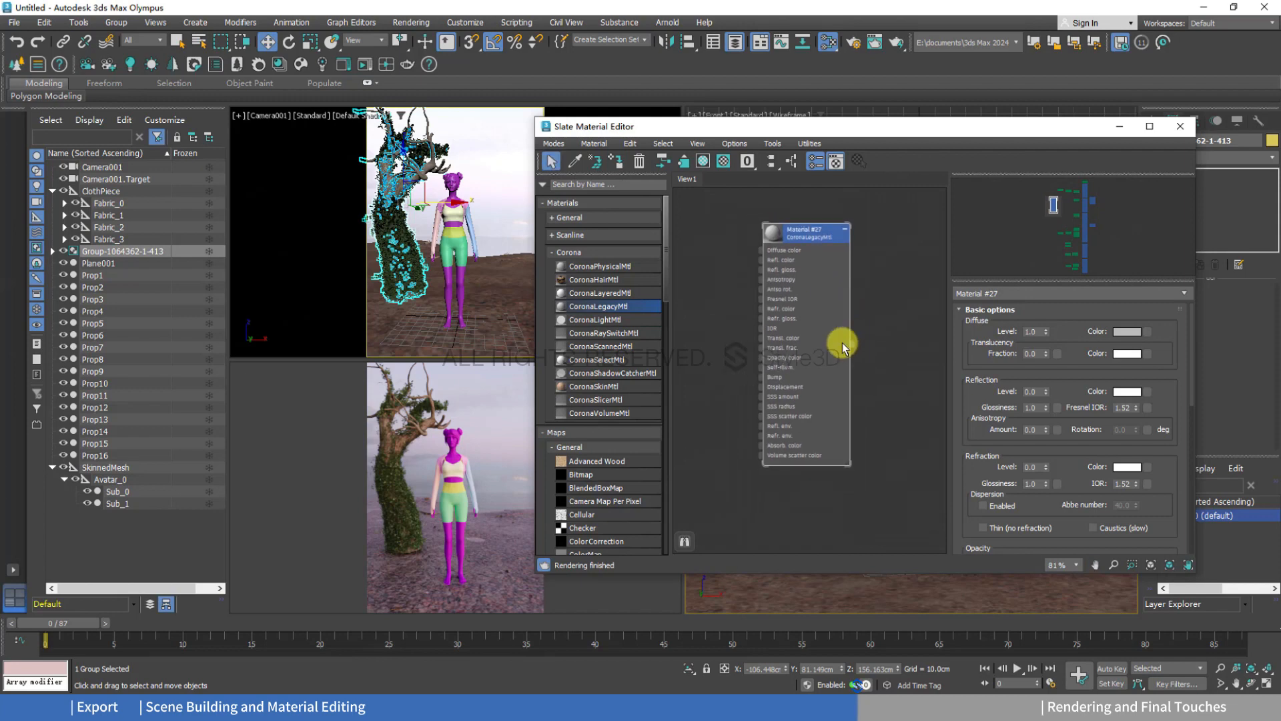
Select ClothPiece with all its Fabric children and assign the new CoronaLegacyMtl material to them.
click(100, 191)
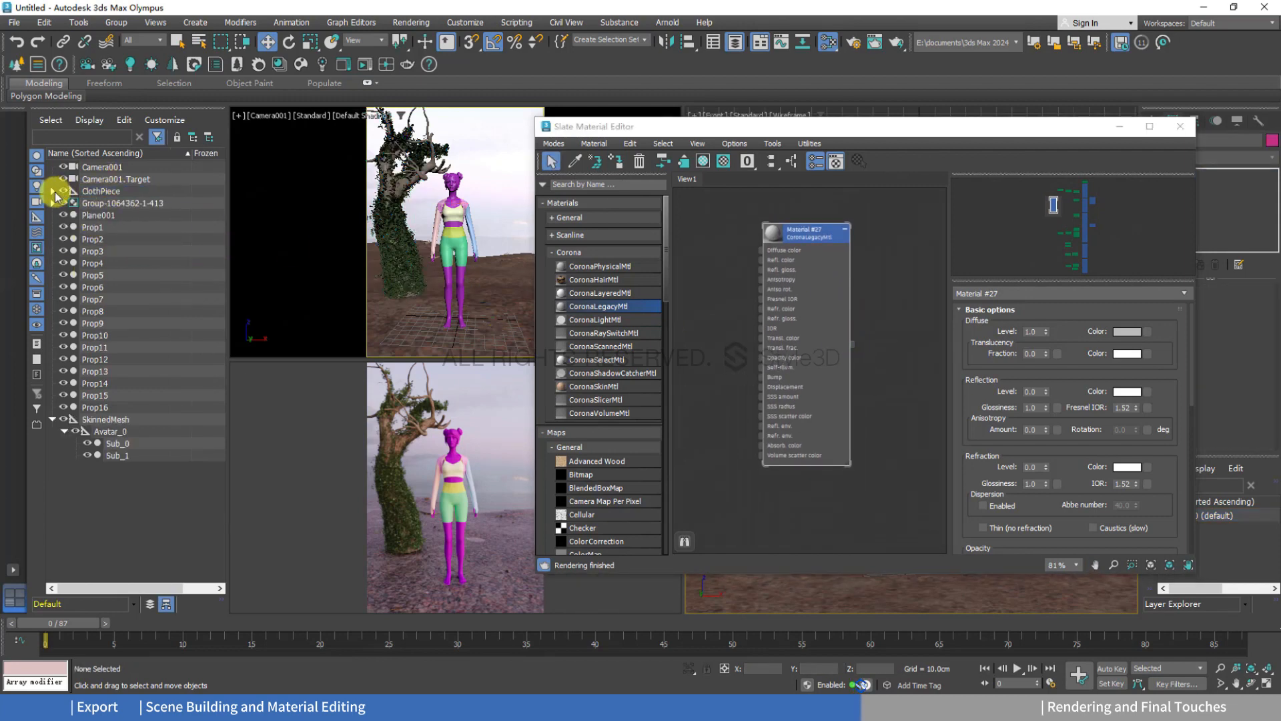
click(53, 192)
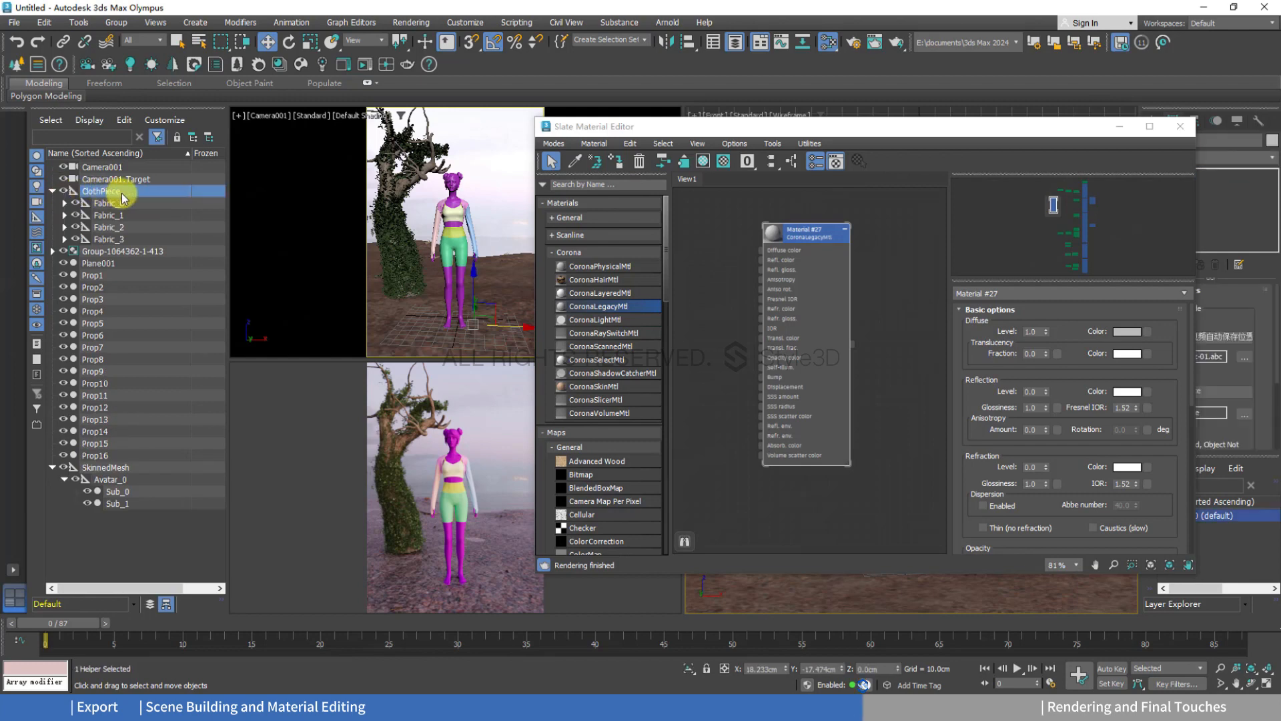
double_click(122, 193)
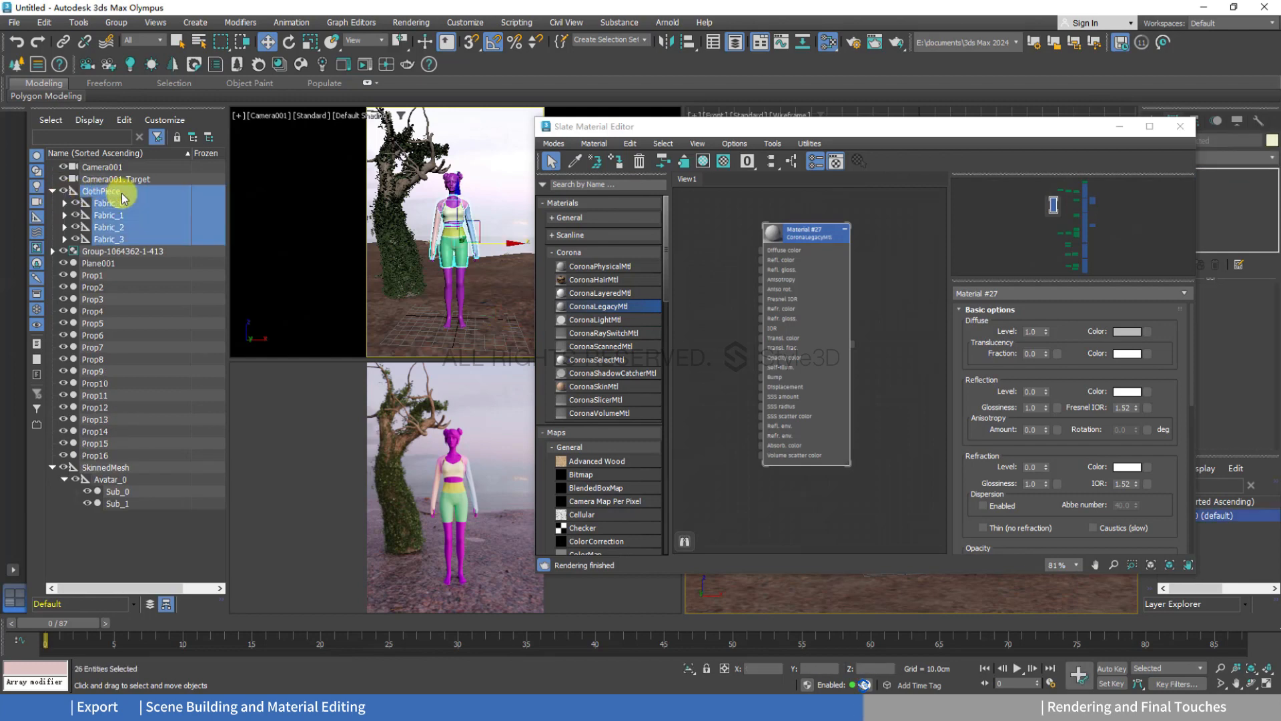
click(800, 242)
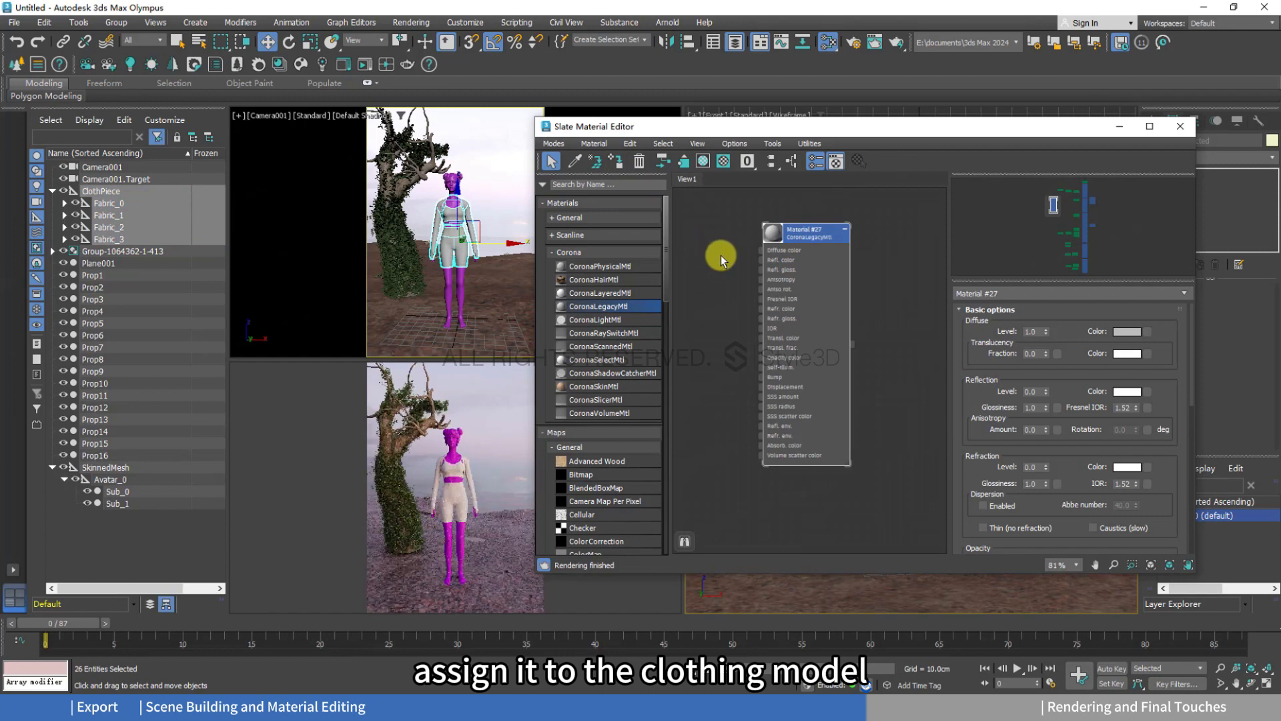
Import Yoga-look-01_uniformDiffuse.png as a bitmap node and connect it to the diffuse color of the clothing material.
drag(805, 232, 847, 232)
scroll(772, 238, down, 3)
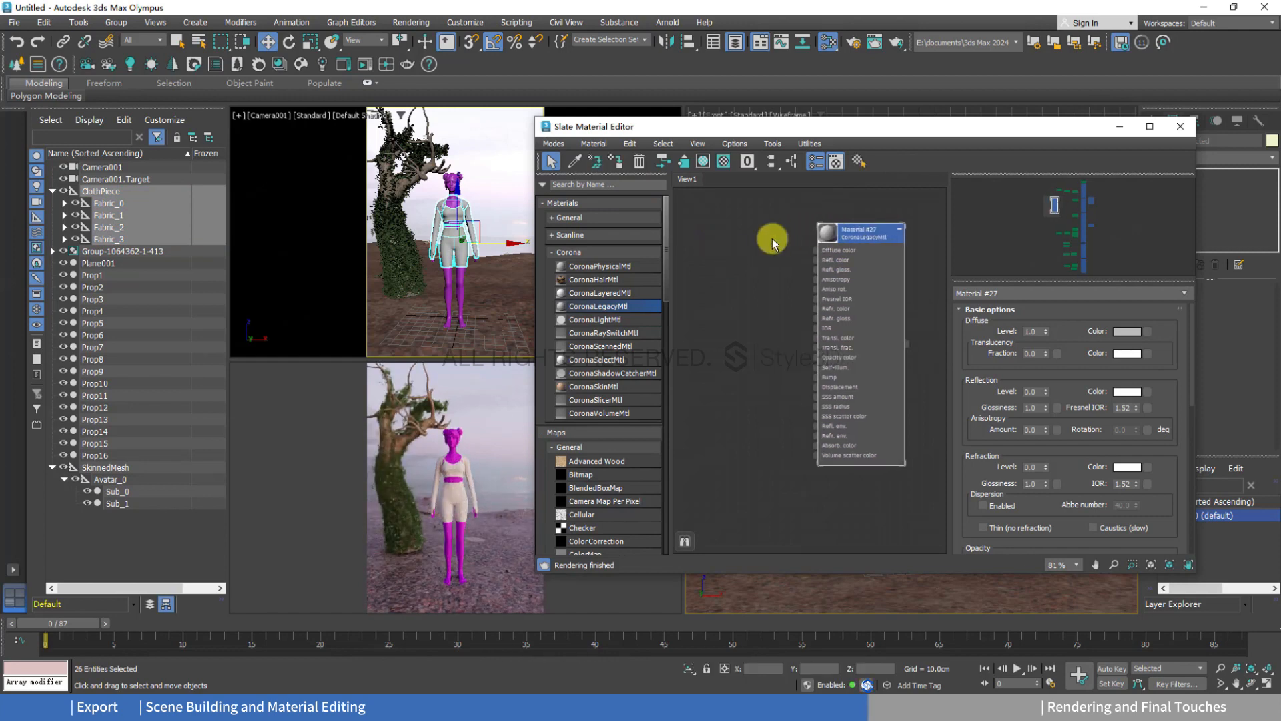
middle_drag(760, 297, 810, 313)
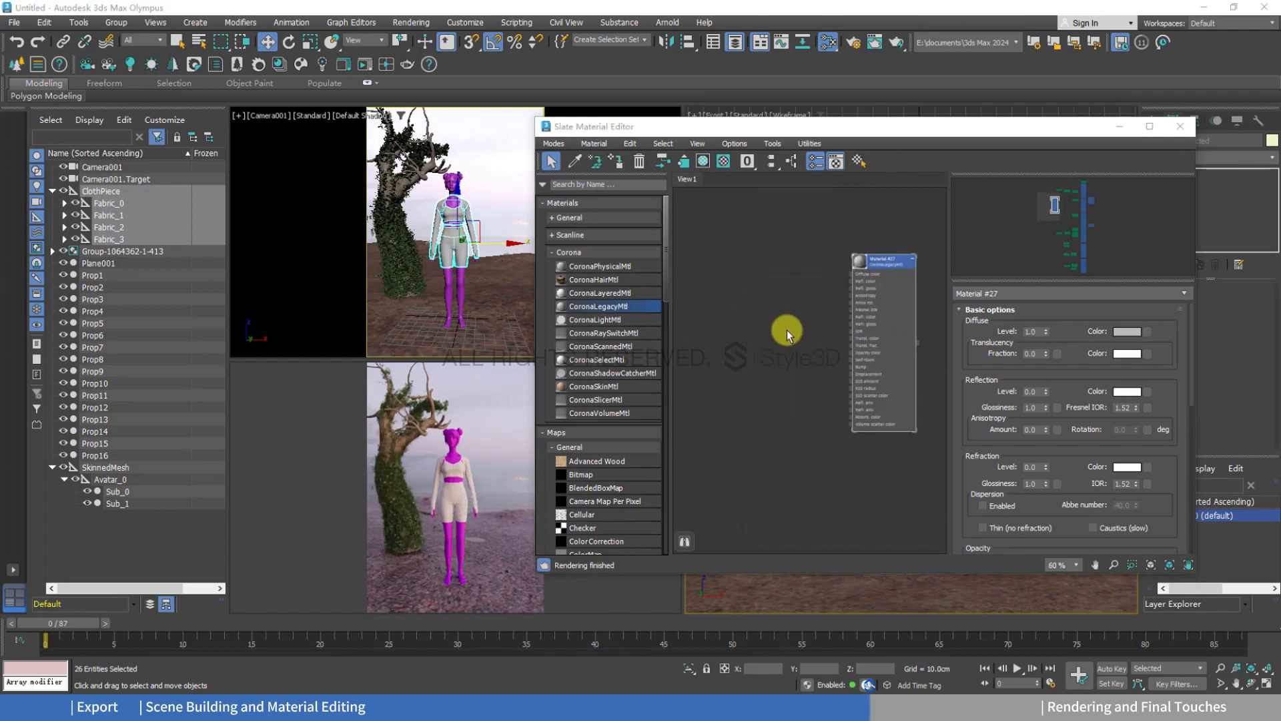
key(alt+Tab)
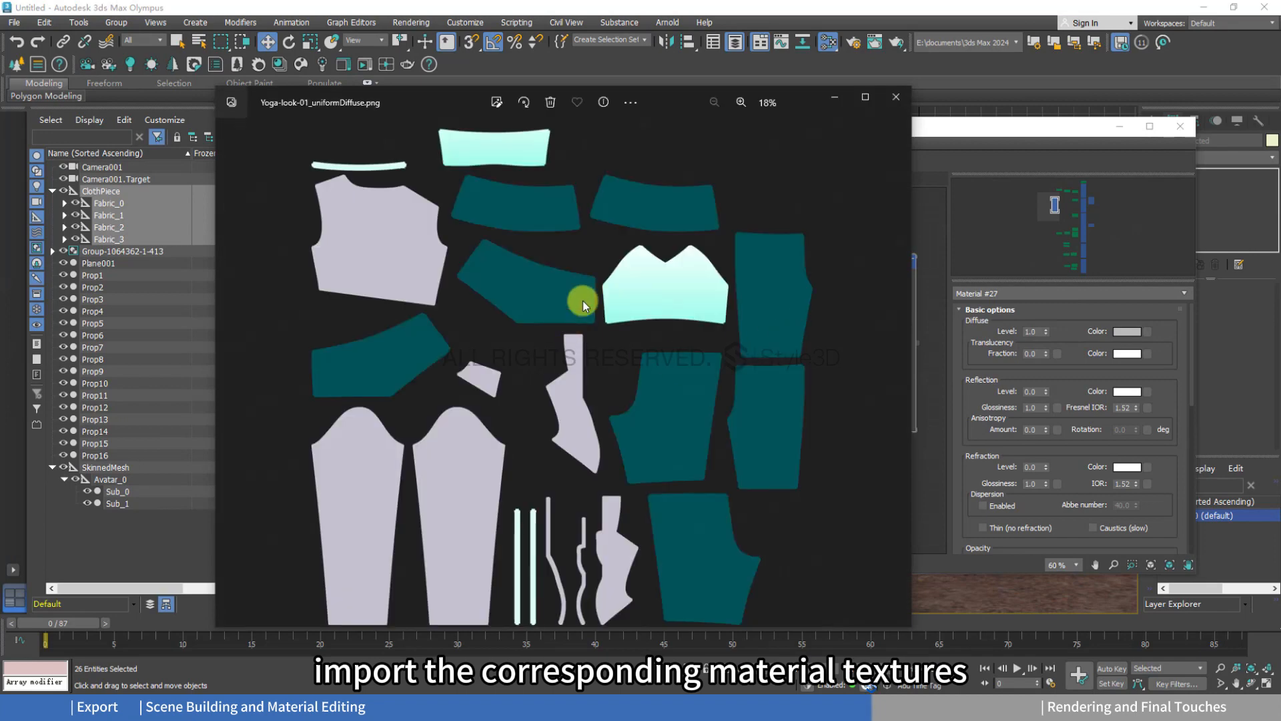
click(887, 102)
drag(1280, 233, 750, 290)
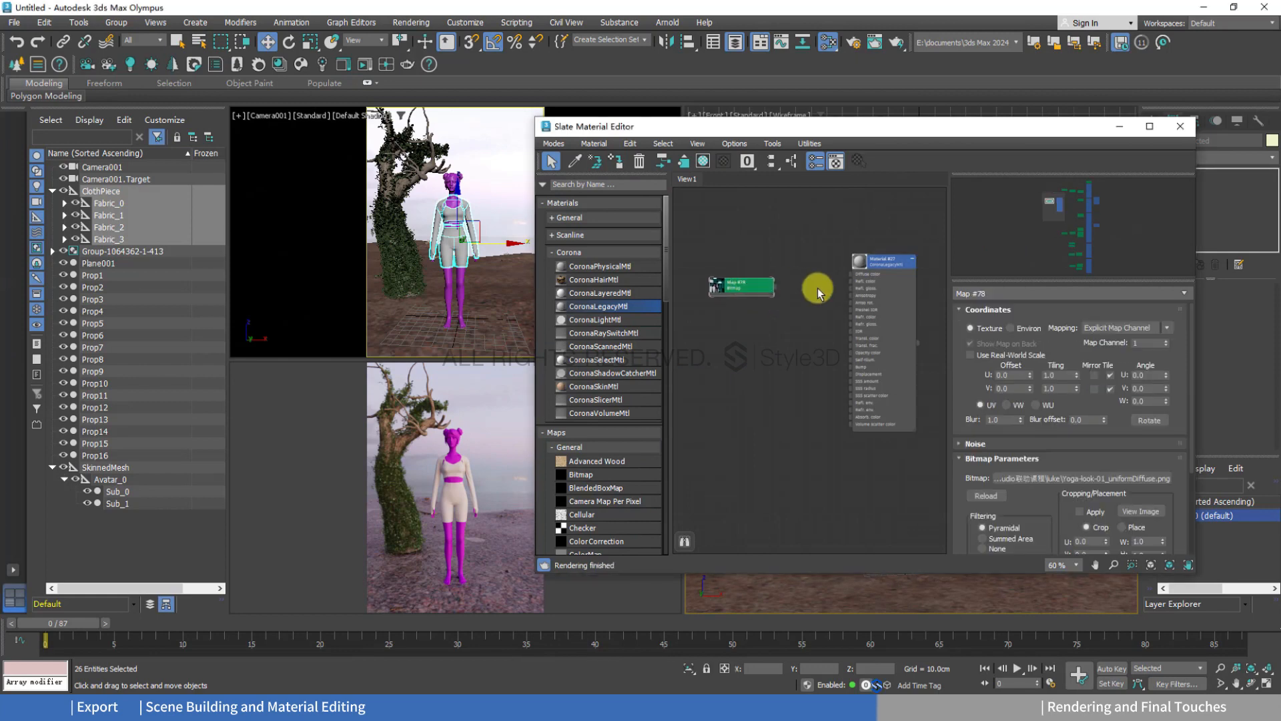
scroll(818, 289, up, 3)
middle_drag(798, 302, 754, 327)
drag(716, 310, 818, 293)
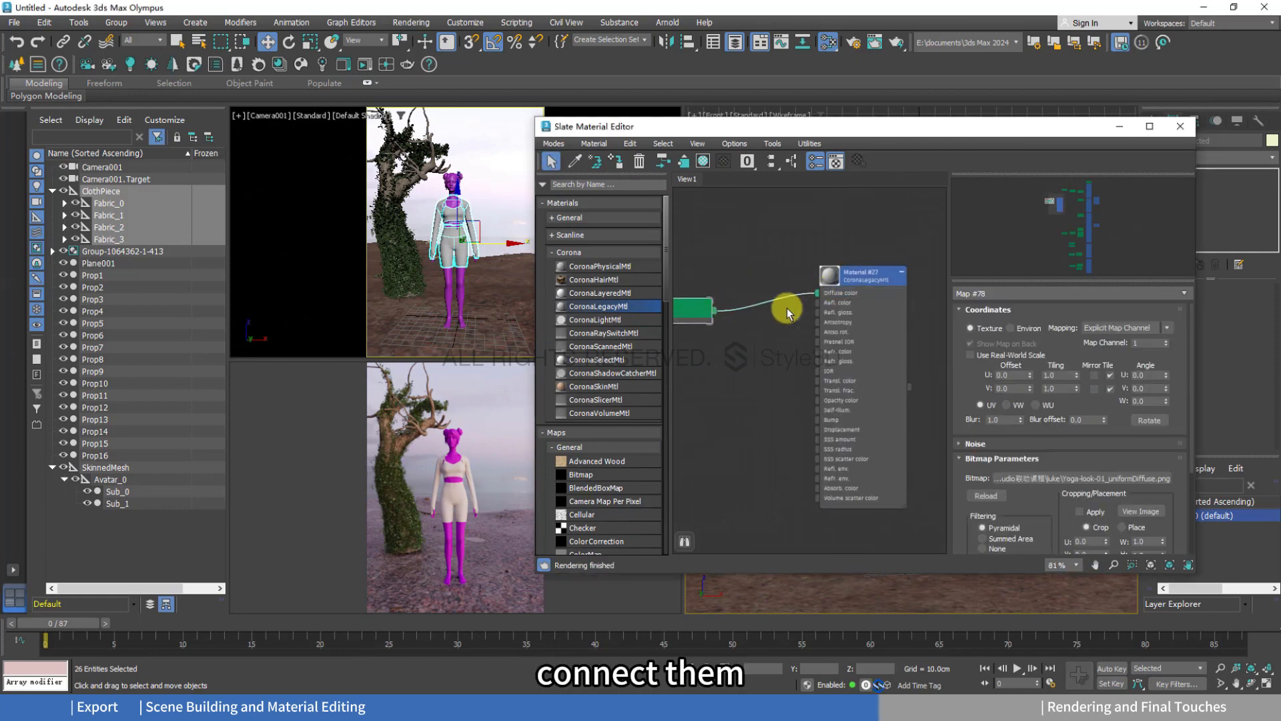
drag(694, 299, 738, 245)
scroll(754, 360, down, 2)
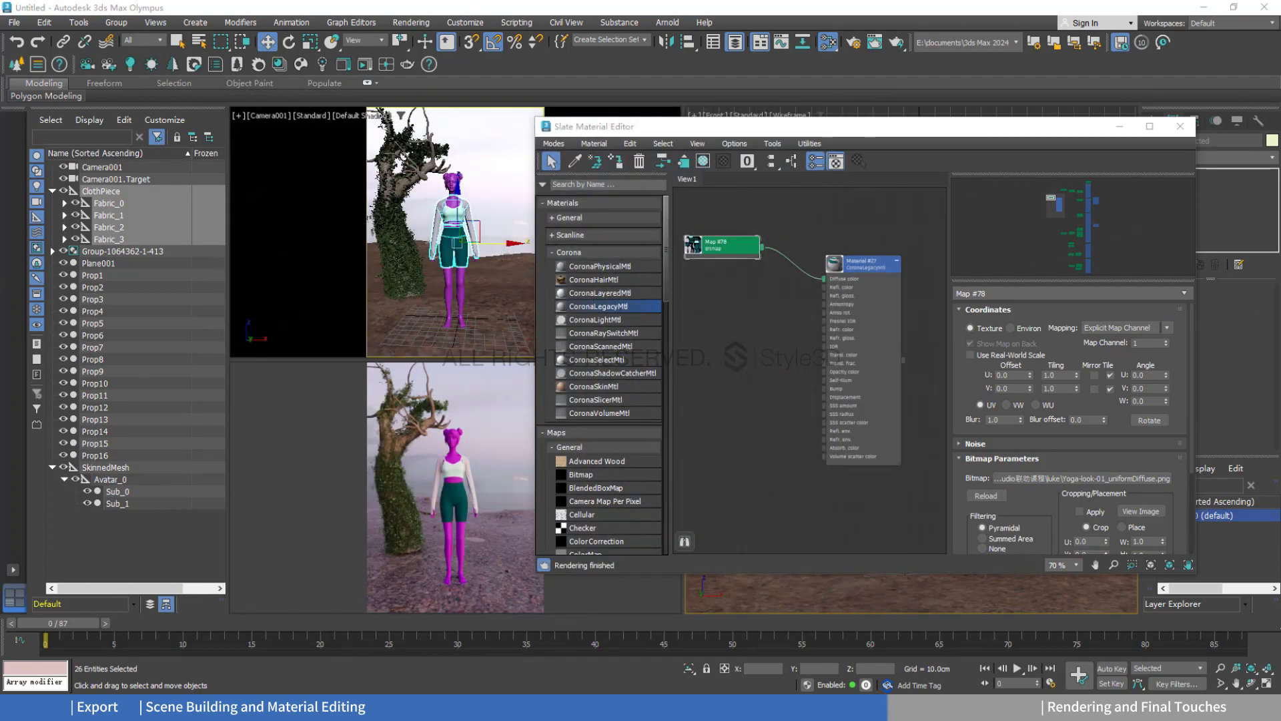
Import Yoga-look-01_uniformNormal.png, connect it through a new CoronaNormal node to the clothing material's bump, and close the Corona error message window.
mouse_move(704, 393)
mouse_down()
mouse_move(723, 423)
mouse_move(703, 418)
mouse_move(697, 389)
mouse_up()
scroll(587, 450, down, 2)
scroll(587, 450, down, 10)
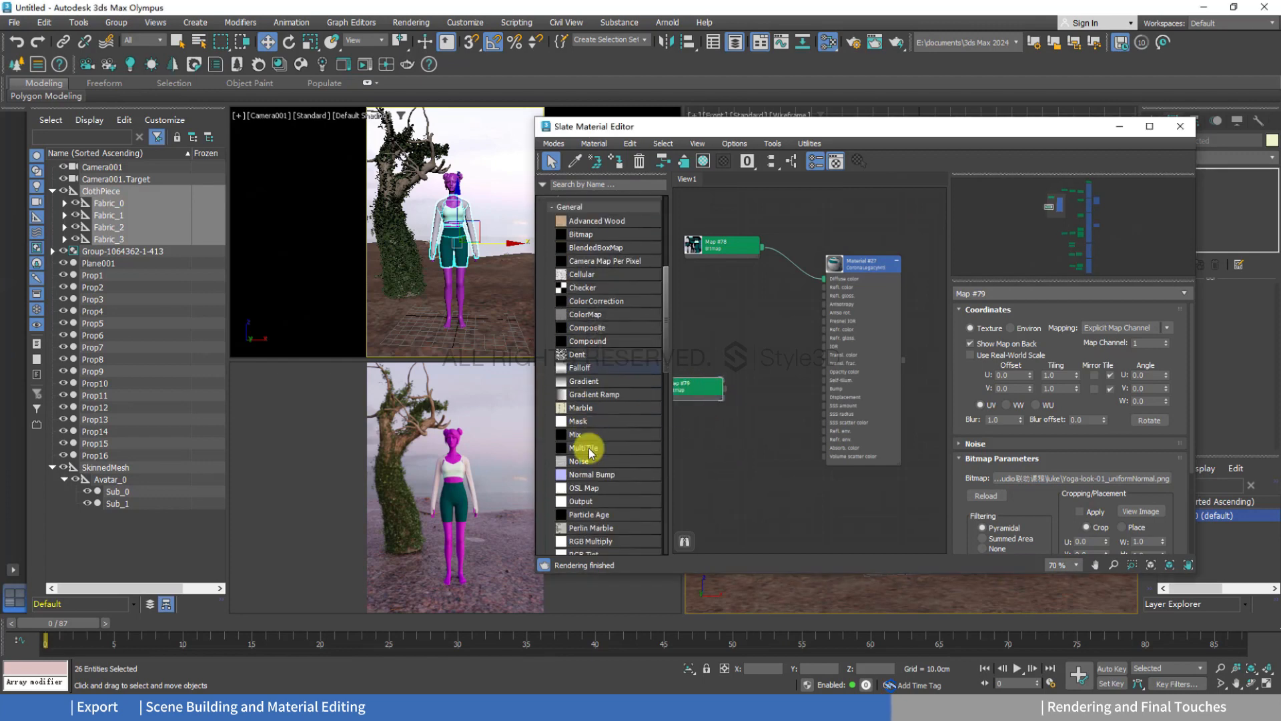
scroll(609, 457, down, 6)
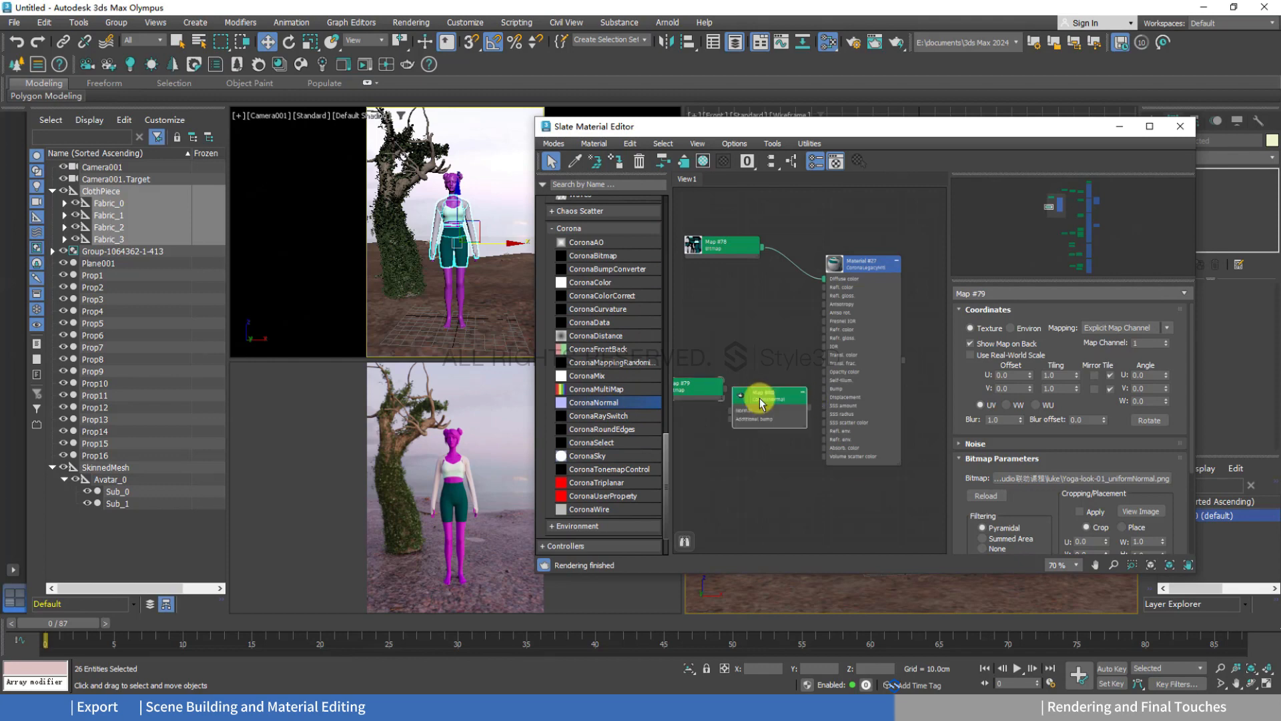
double_click(759, 399)
drag(696, 391, 815, 394)
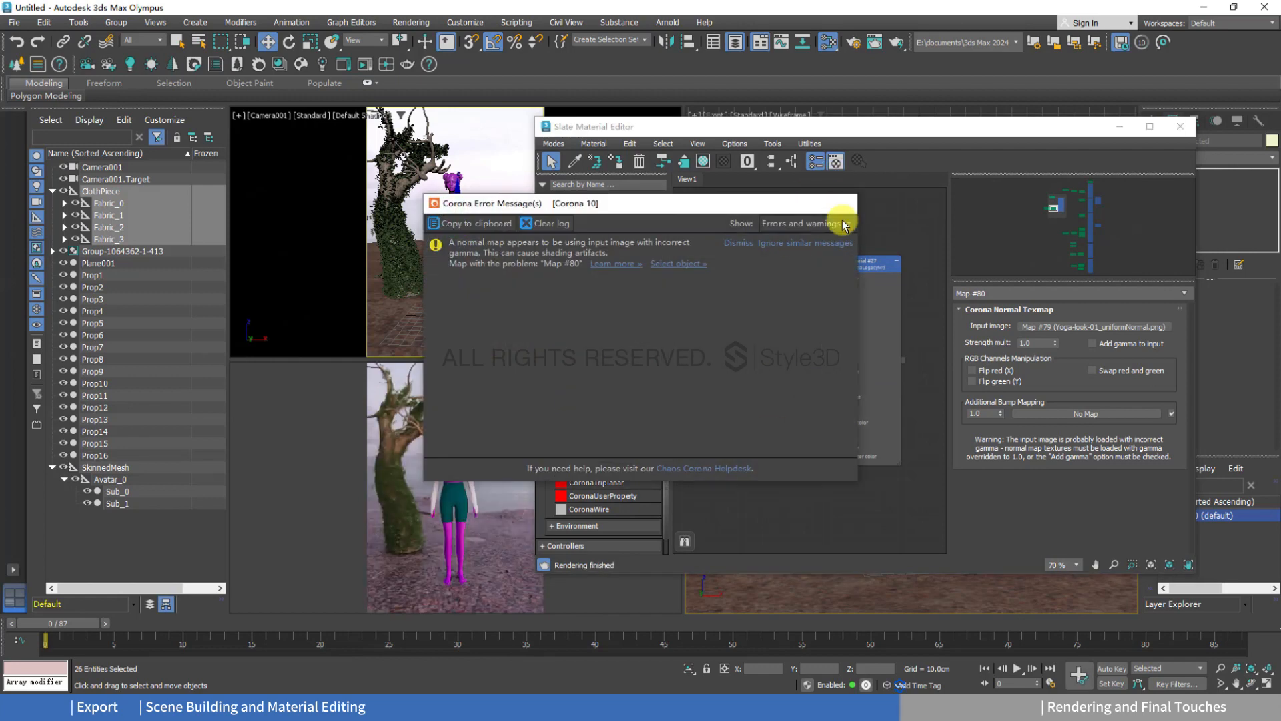
click(842, 219)
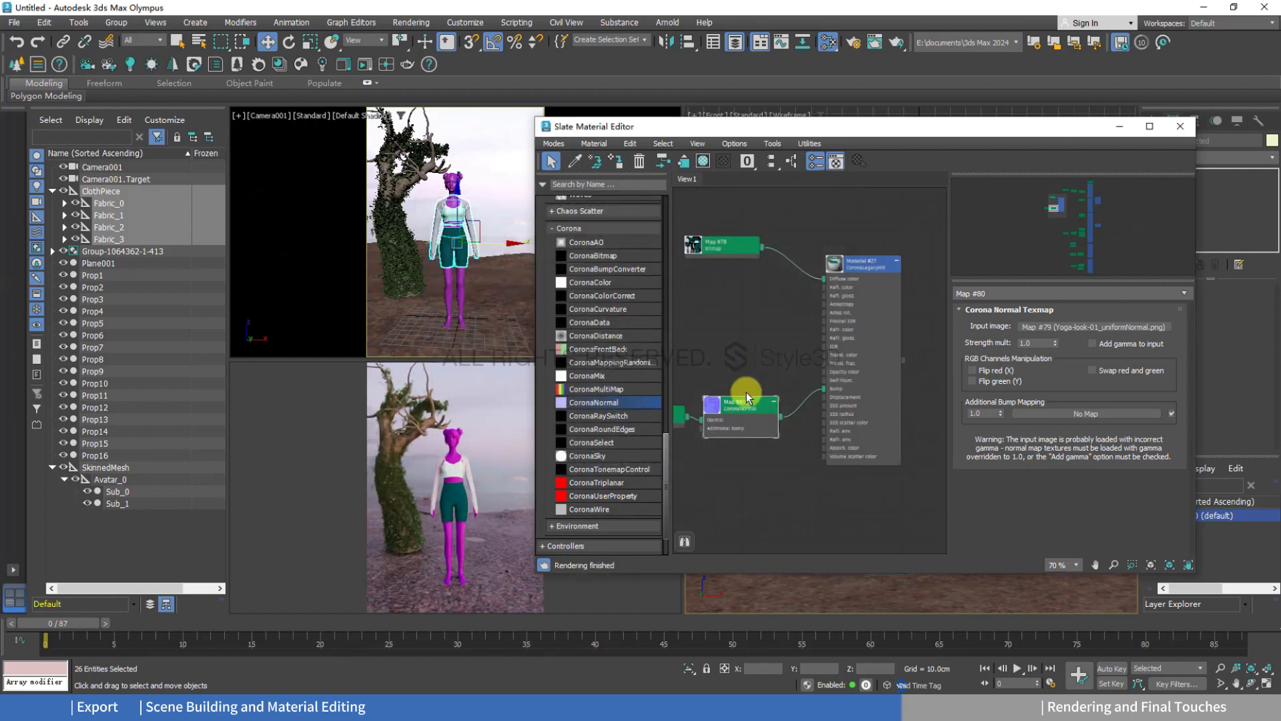
Enable adding gamma to the input and flipping the green channel on the clothing's CoronaNormal map.
drag(746, 394, 756, 394)
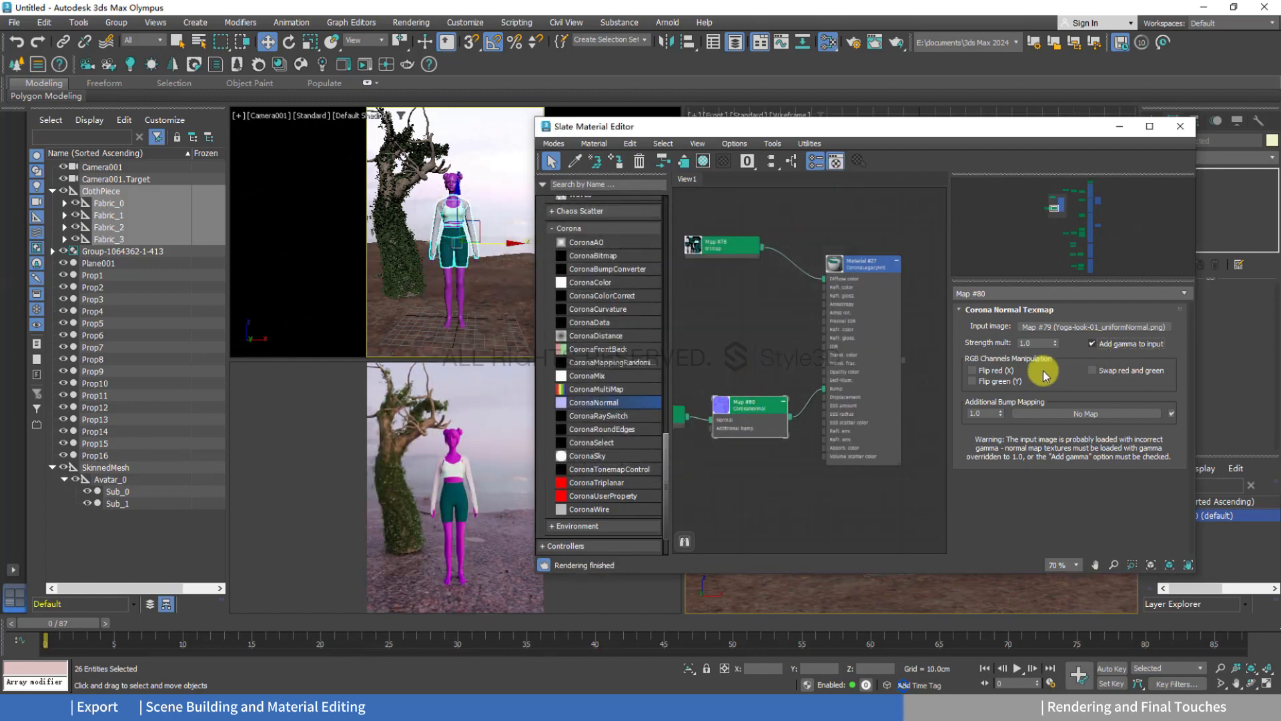
click(974, 381)
click(739, 408)
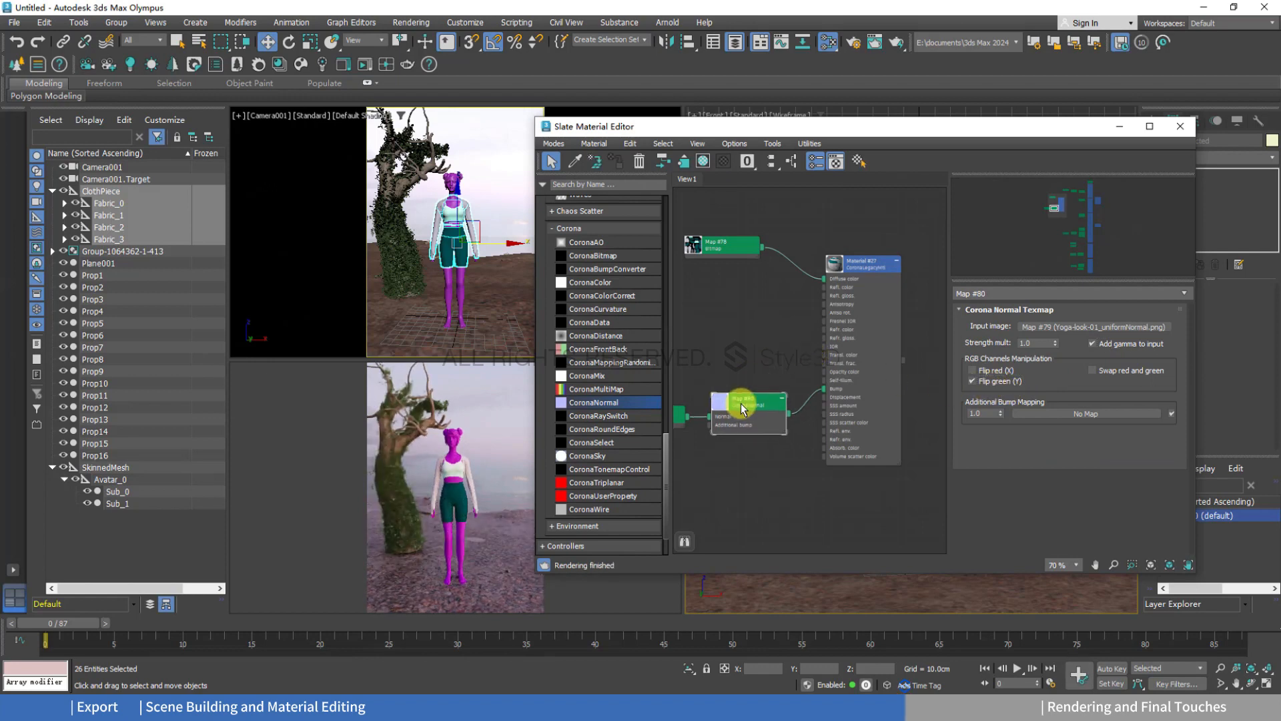
drag(741, 404, 742, 407)
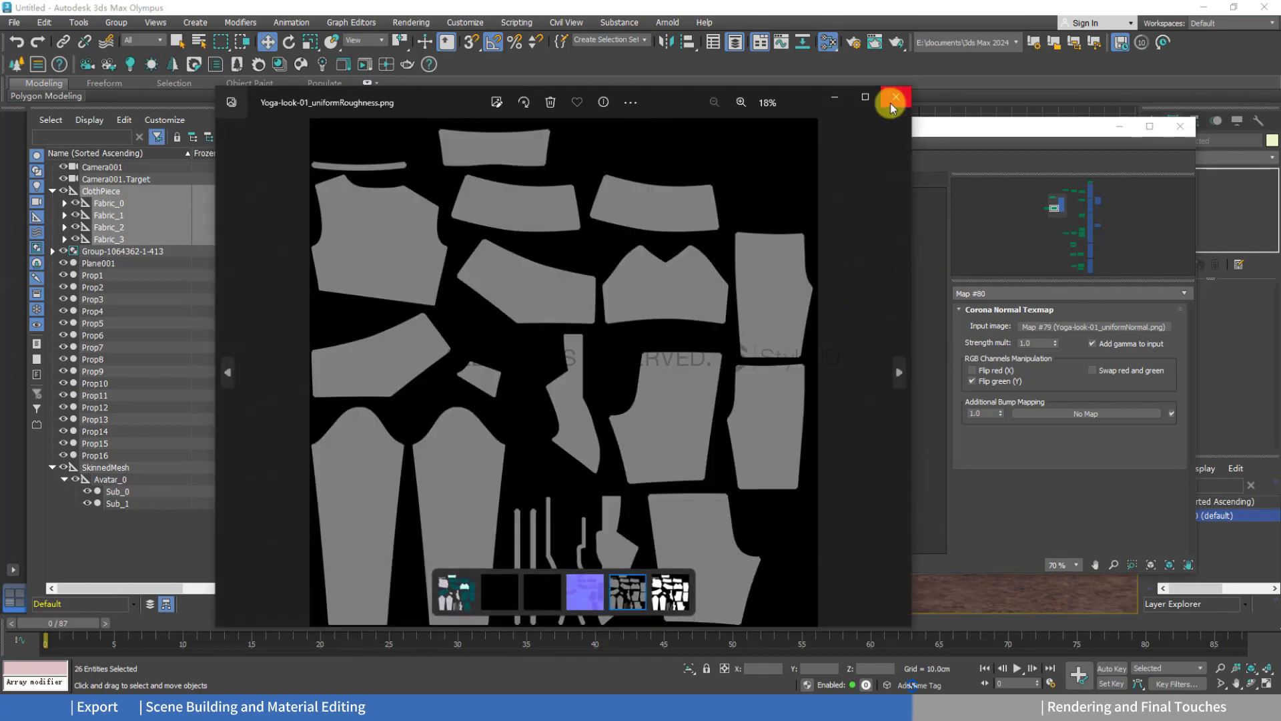
Import Yoga-look-01_uniformRoughness.png, connect it to the clothing material's reflection glossiness, and set the reflection level to 1.
click(892, 101)
drag(723, 325, 825, 295)
double_click(854, 270)
scroll(998, 395, down, 1)
scroll(992, 390, up, 1)
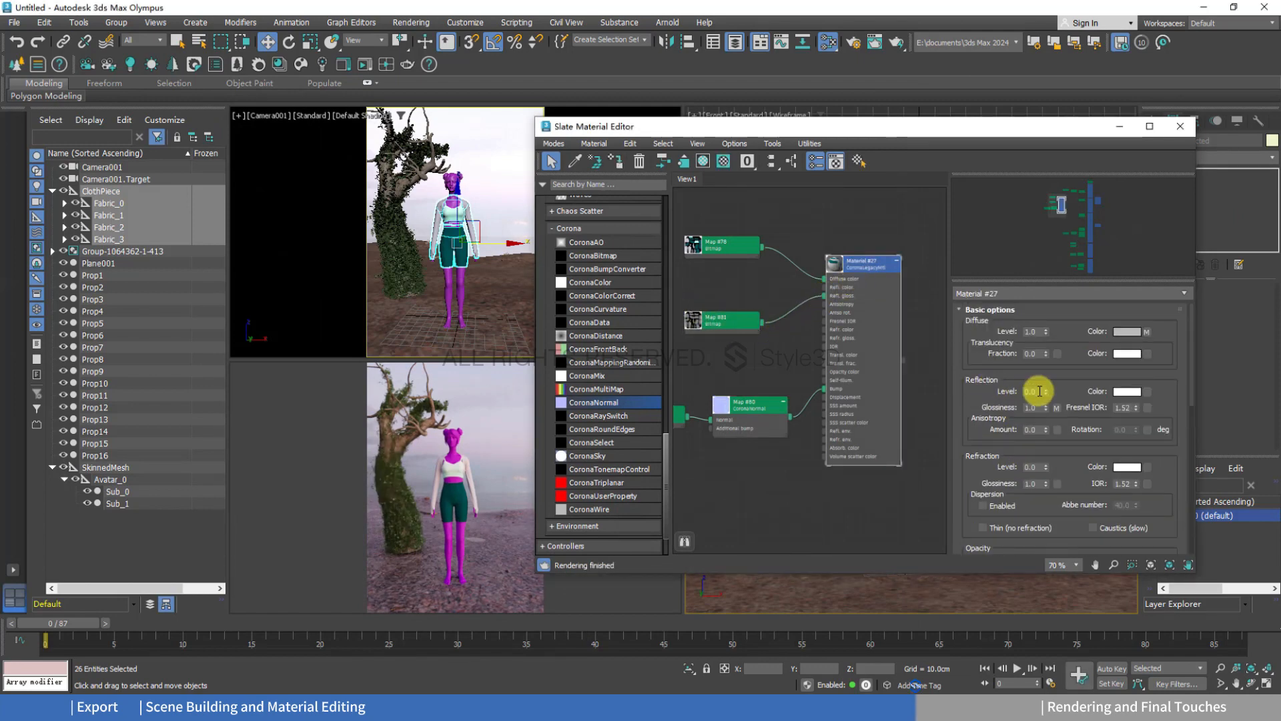
text(1)
key(Return)
mouse_move(716, 316)
mouse_down()
mouse_move(707, 319)
mouse_move(729, 304)
mouse_up()
click(855, 262)
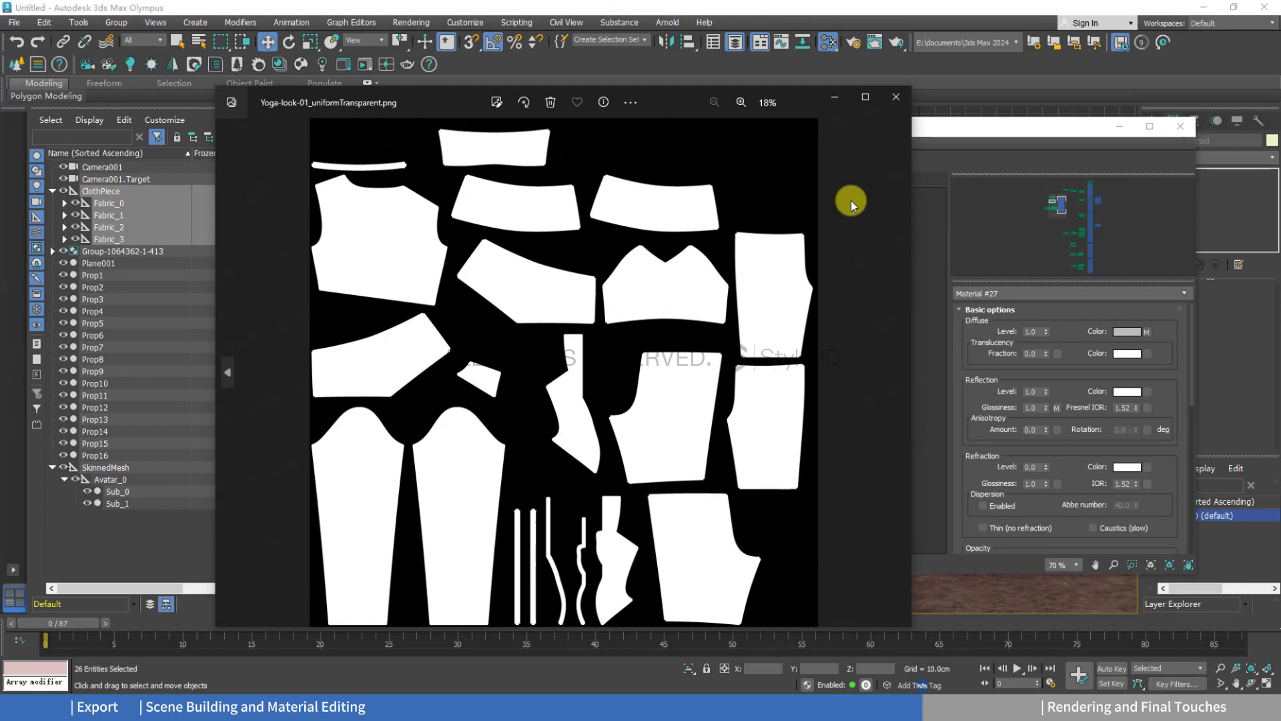
Import Yoga-look-01_uniformTransparent.png as a bitmap node and connect it to the clothing material's translucency color.
click(893, 100)
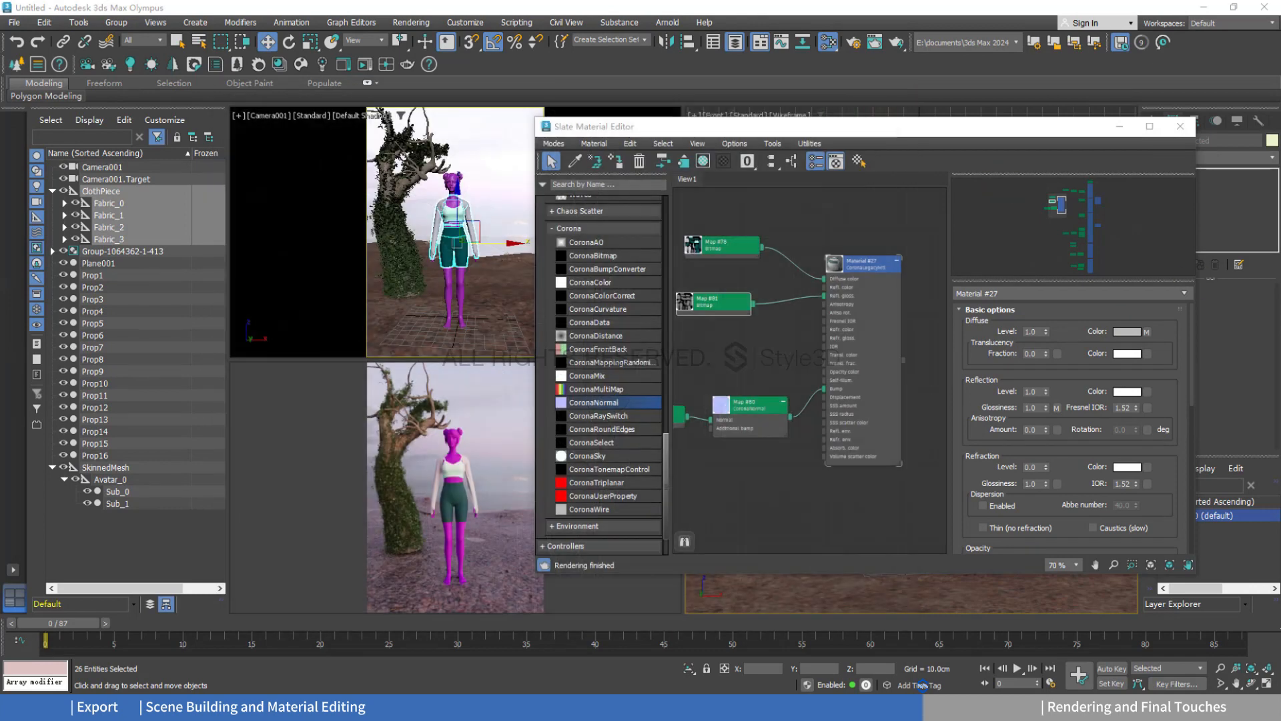
drag(729, 346, 734, 345)
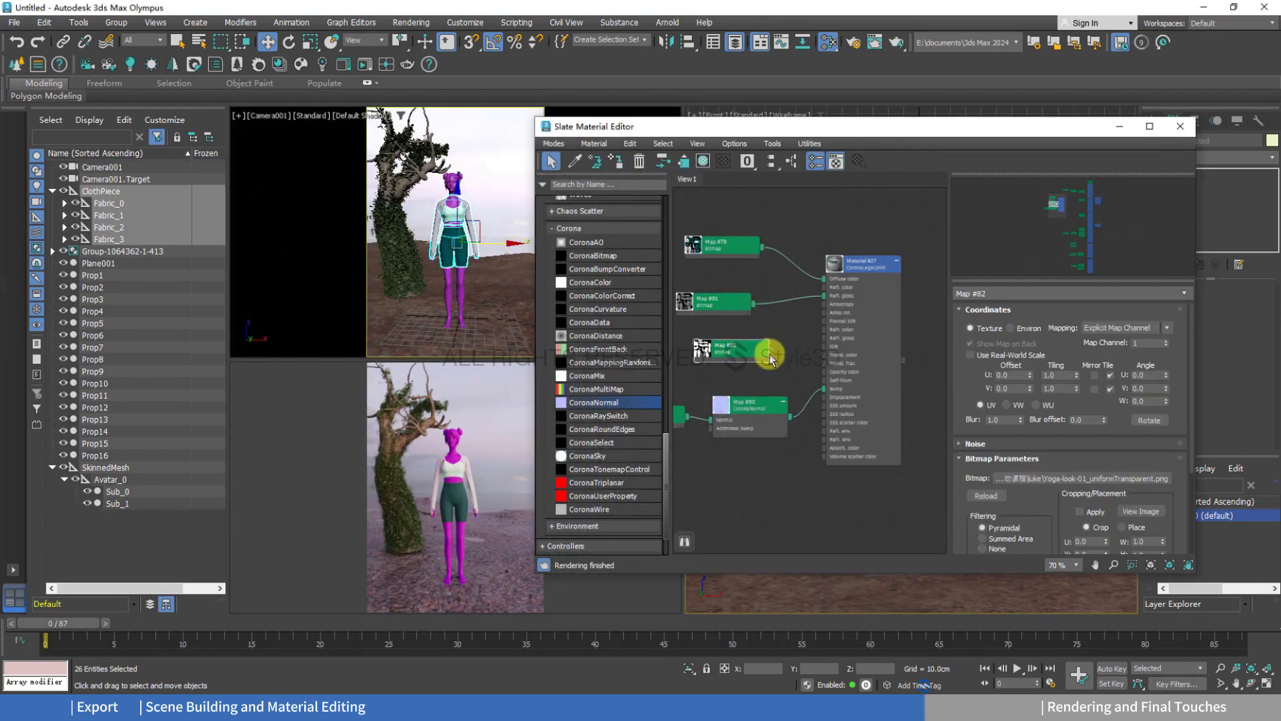
scroll(768, 353, up, 2)
double_click(837, 362)
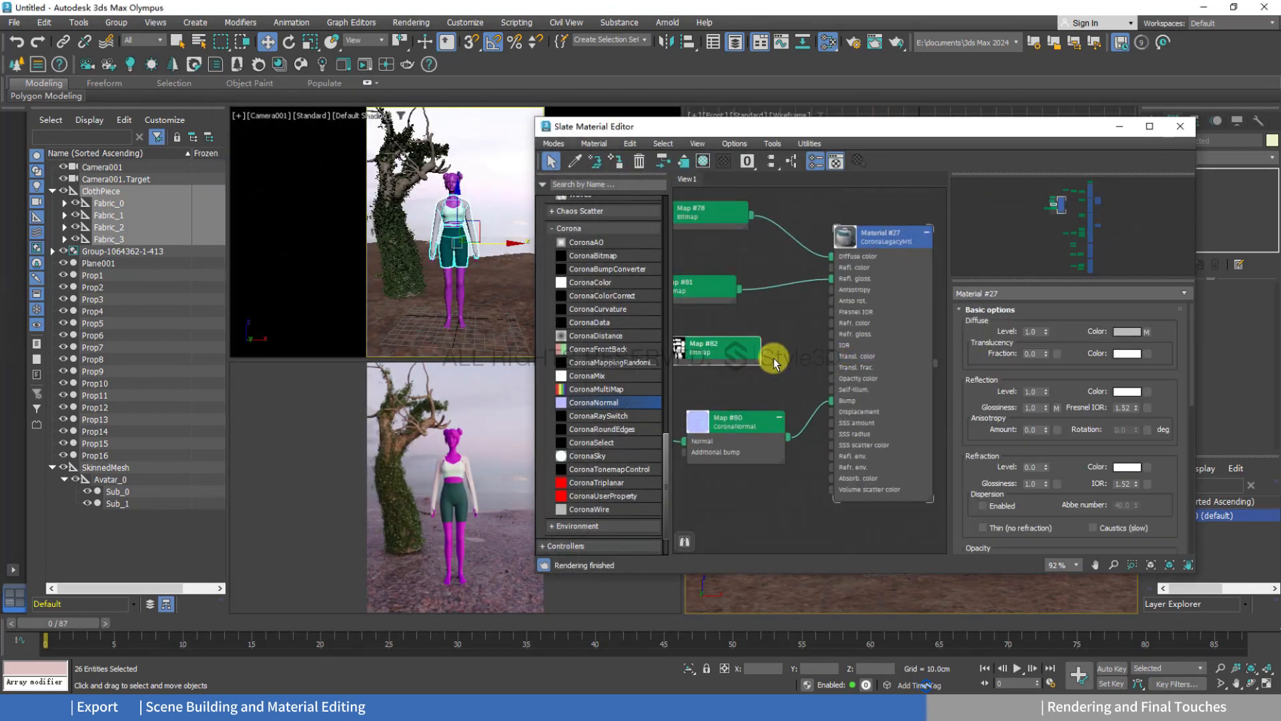
drag(766, 351, 830, 355)
drag(726, 349, 726, 362)
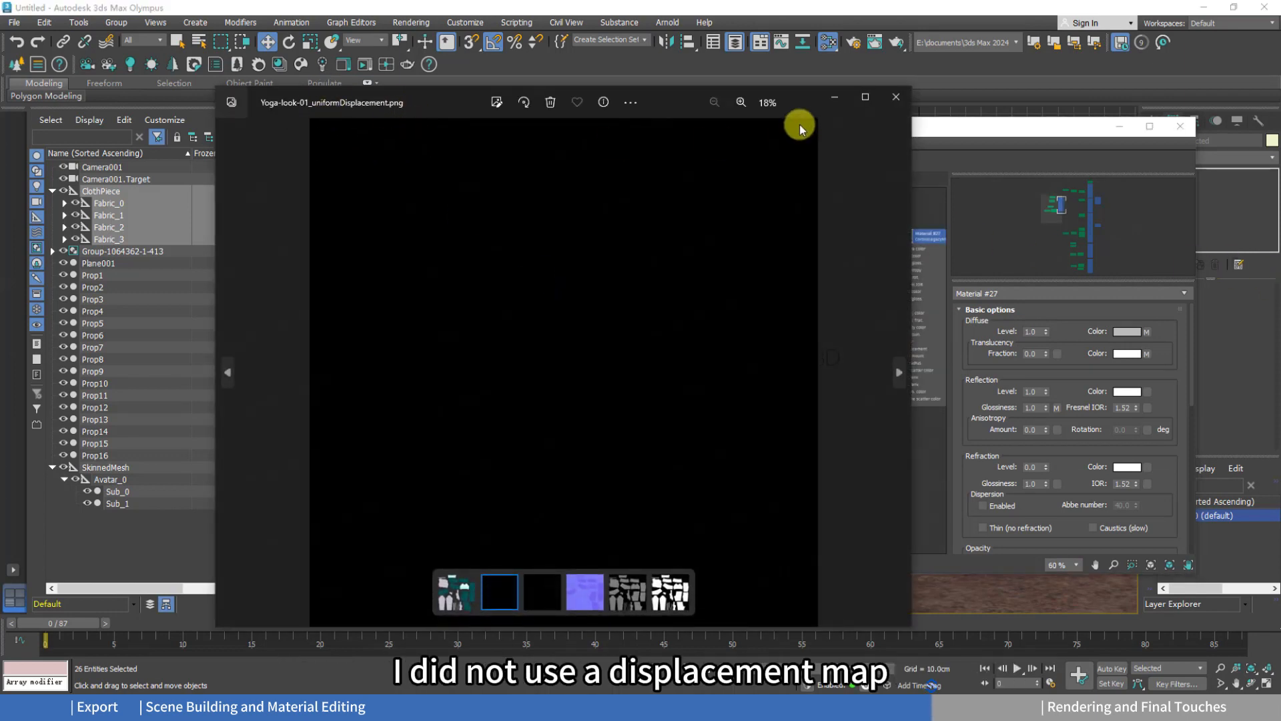
Import Yoga-look-01_uniformDisplacement.png, connect it to the clothing material's displacement, and tidy the map nodes.
click(891, 103)
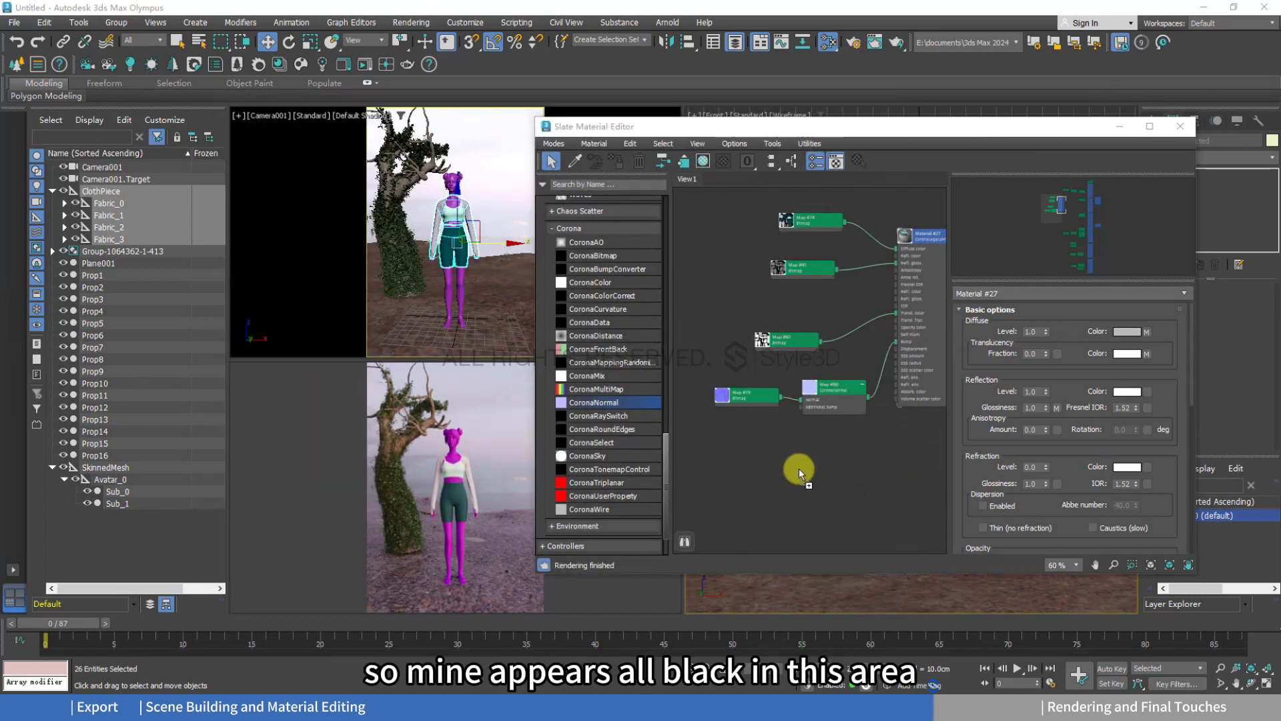
drag(799, 468, 800, 470)
scroll(778, 438, up, 3)
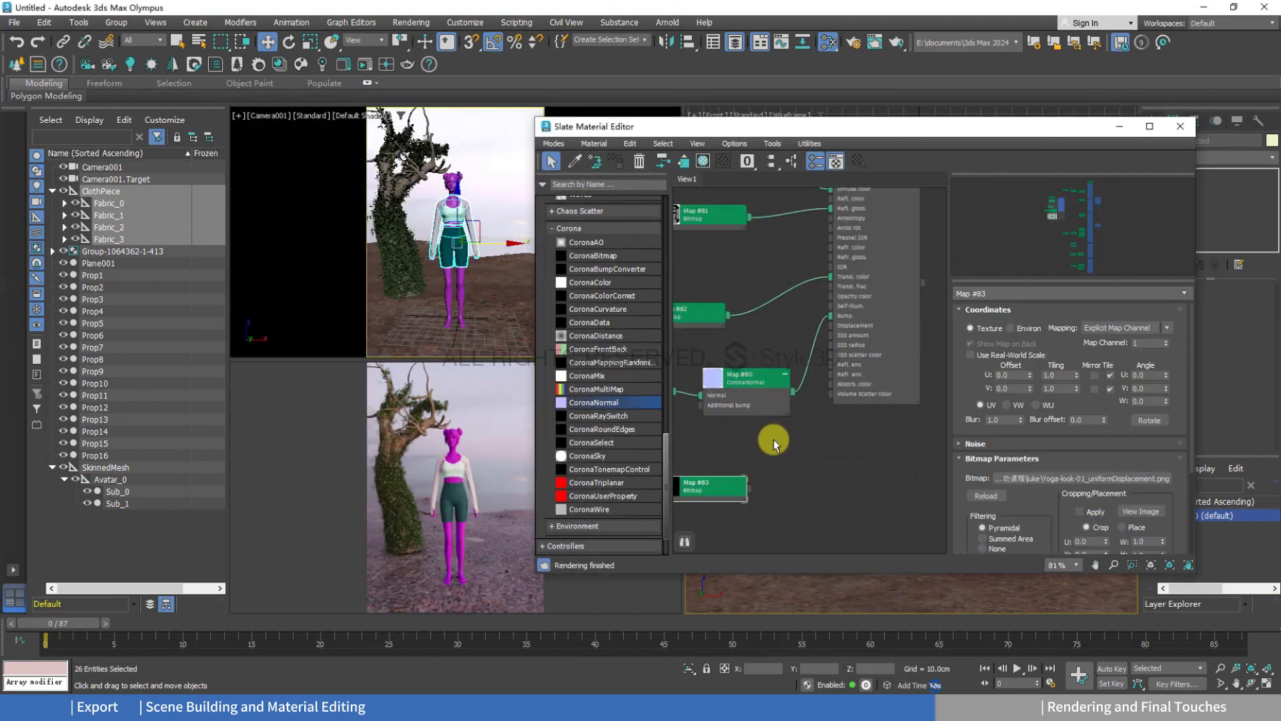
drag(750, 495, 828, 327)
drag(752, 379, 743, 359)
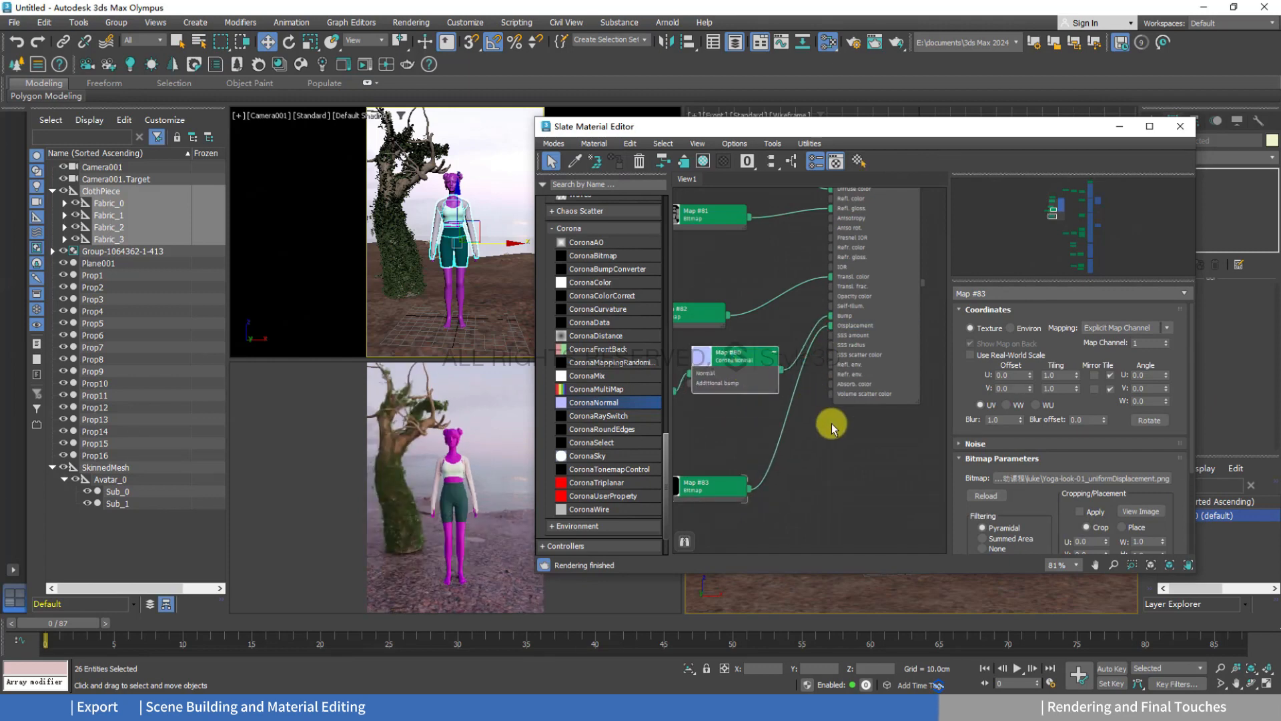
click(834, 426)
middle_drag(847, 448, 794, 457)
double_click(774, 380)
scroll(763, 371, down, 8)
middle_drag(790, 387, 806, 389)
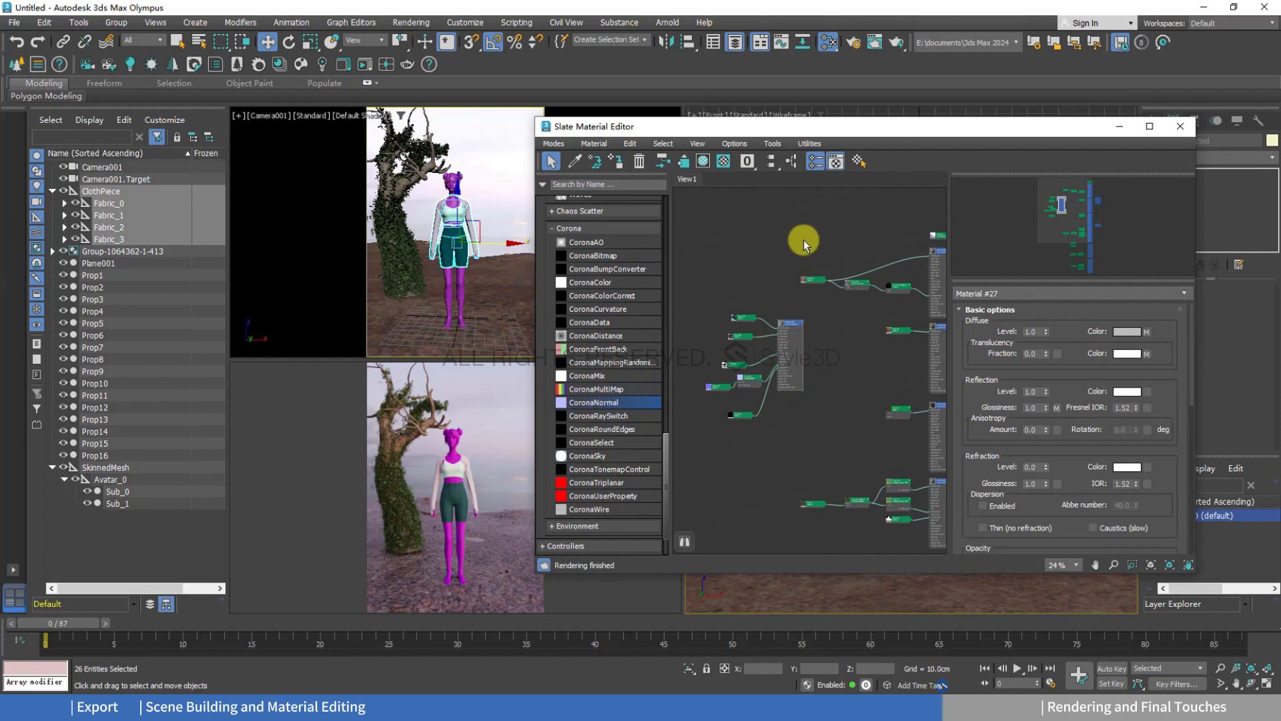
Delete the avatar's hair model, Sub_1.
click(125, 491)
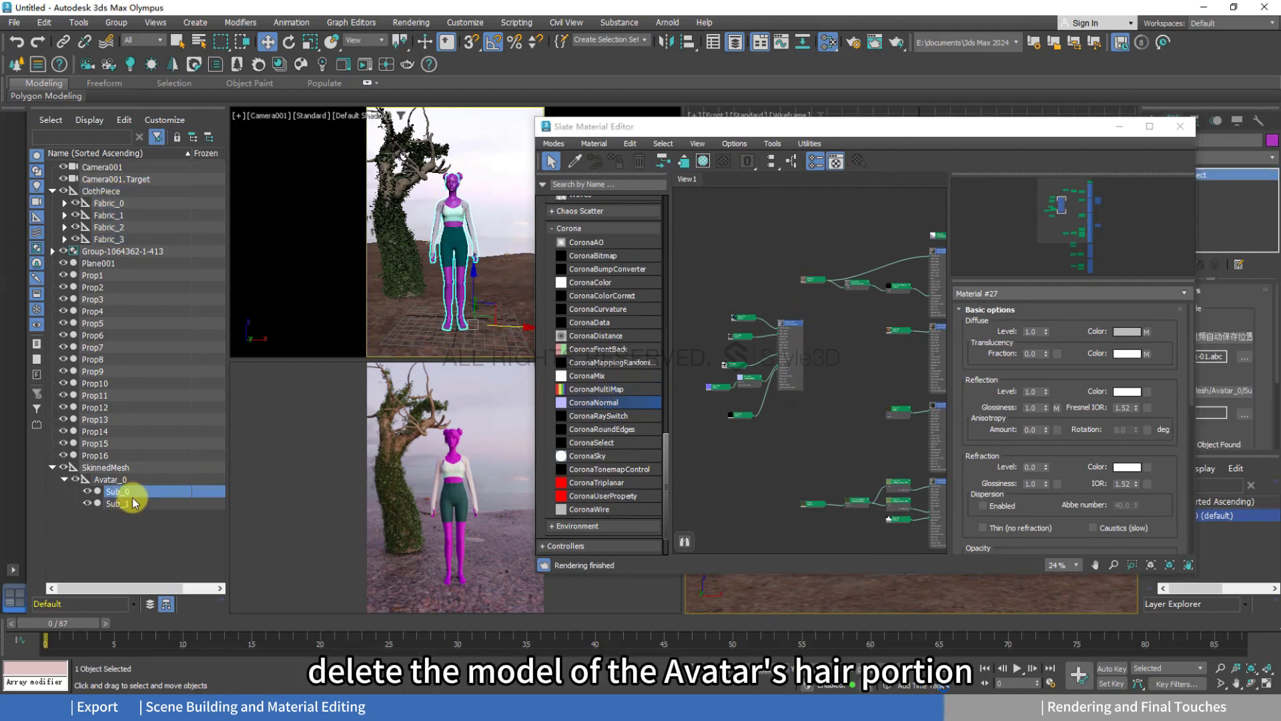
click(127, 504)
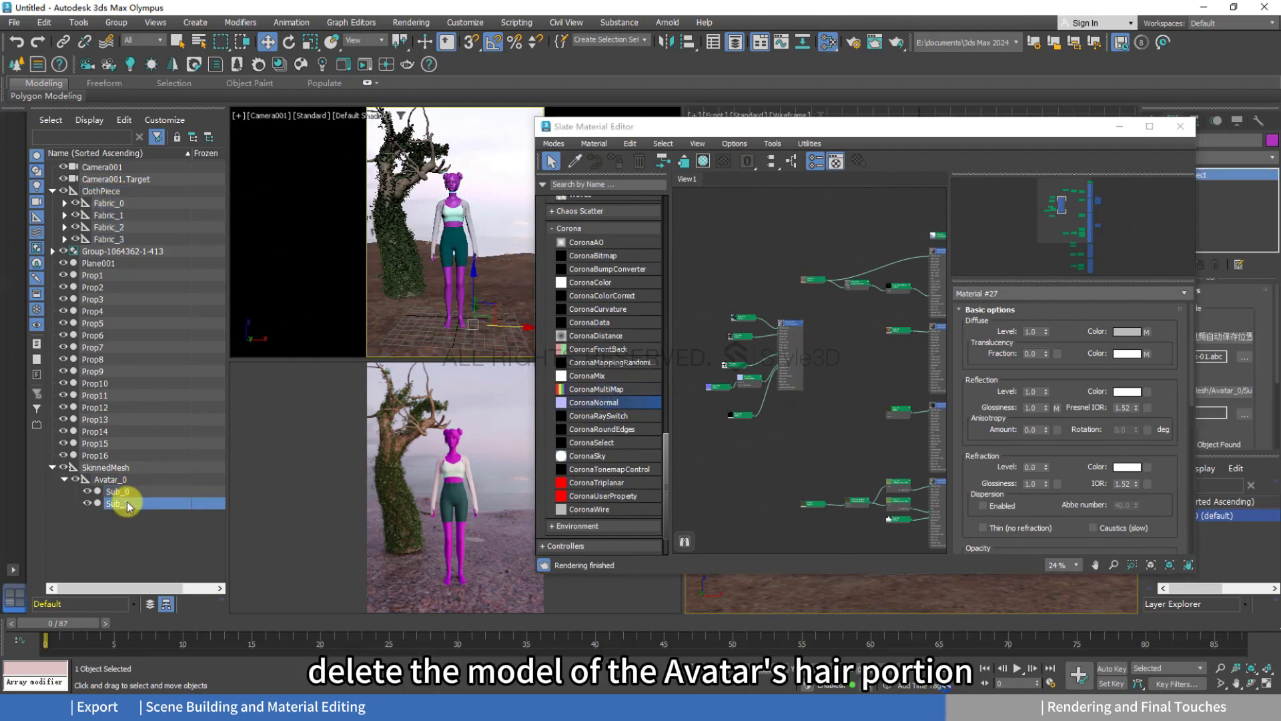
key(Delete)
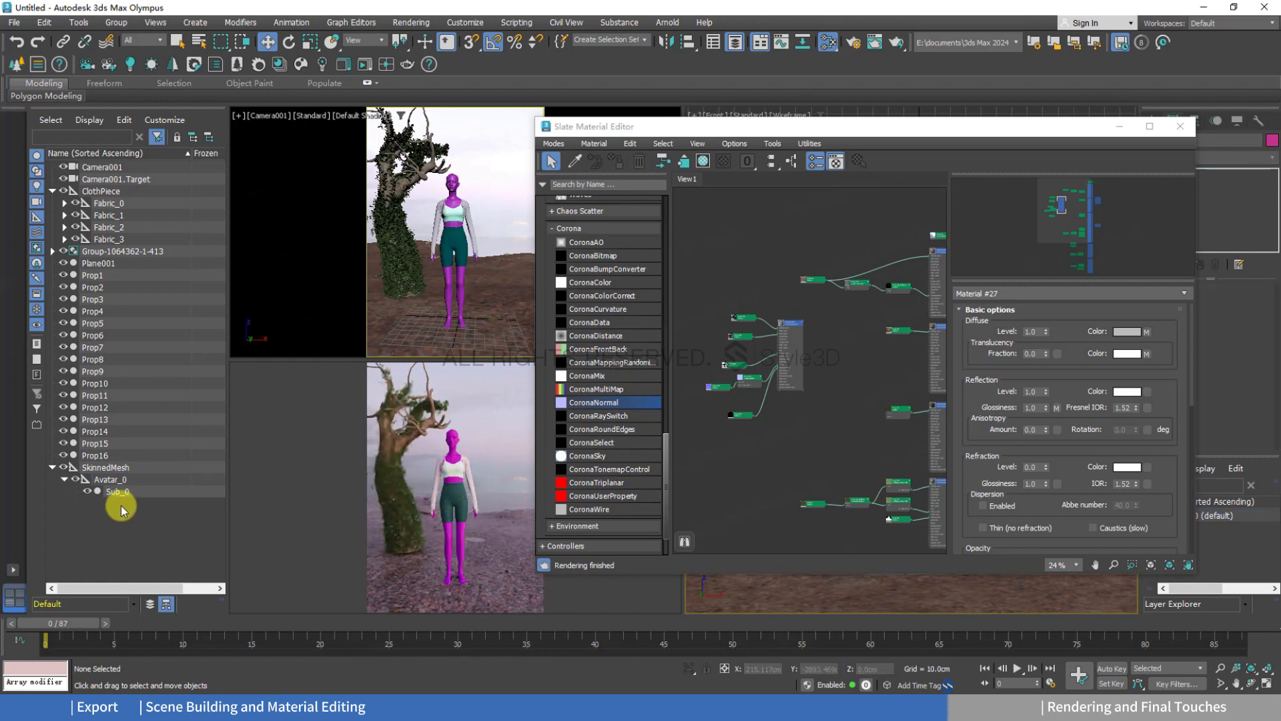
Add Glass Bronze Distorted from the Corona Material Library's Glass category to an empty area of the node view, and close the library.
click(280, 64)
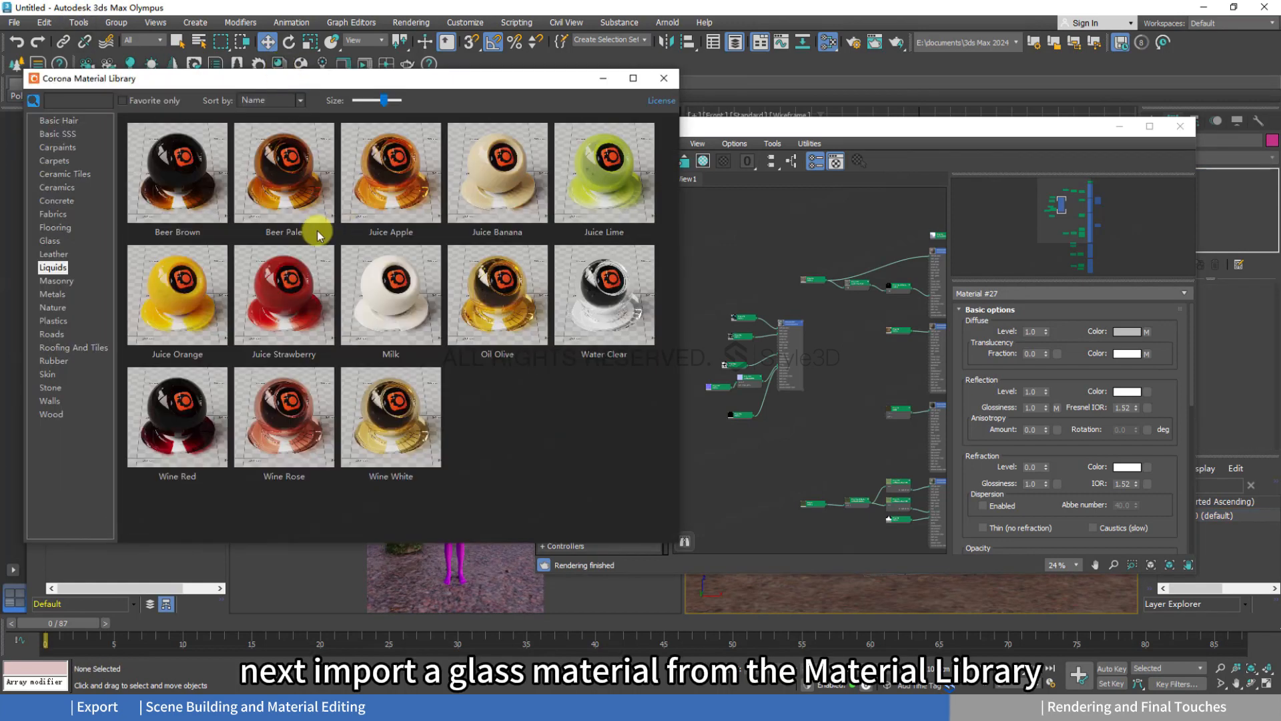
click(52, 241)
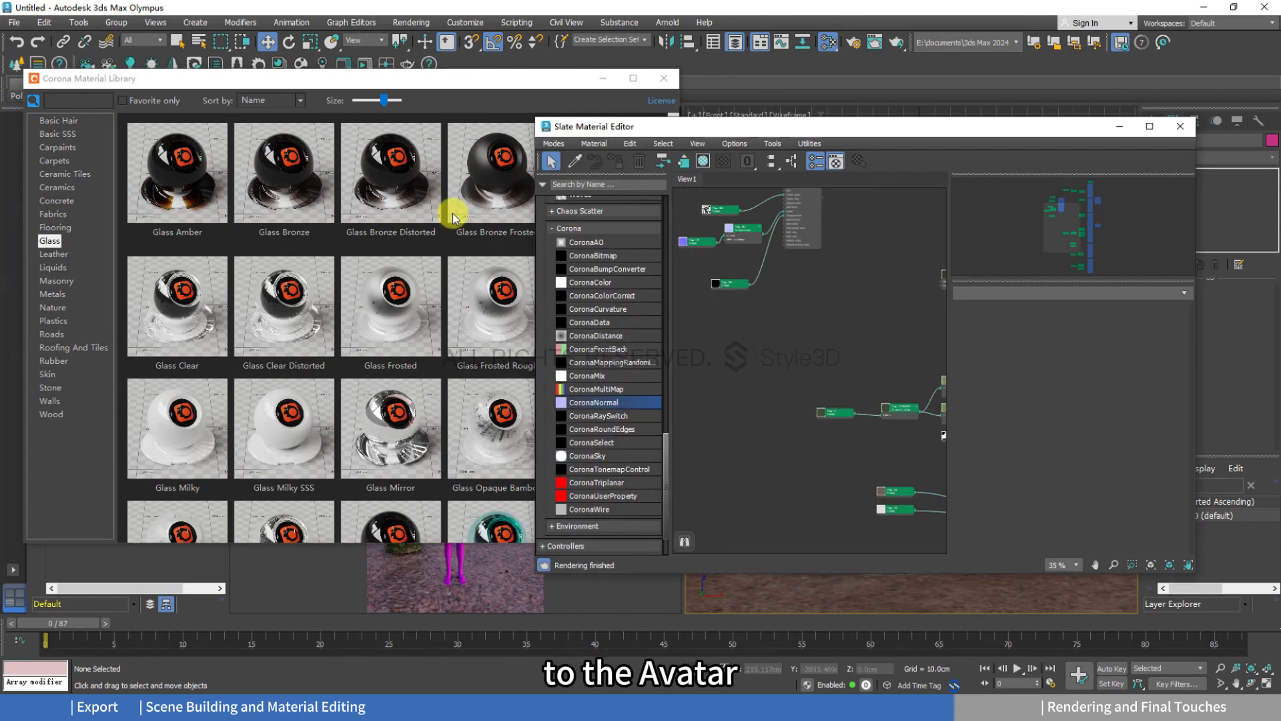
click(377, 169)
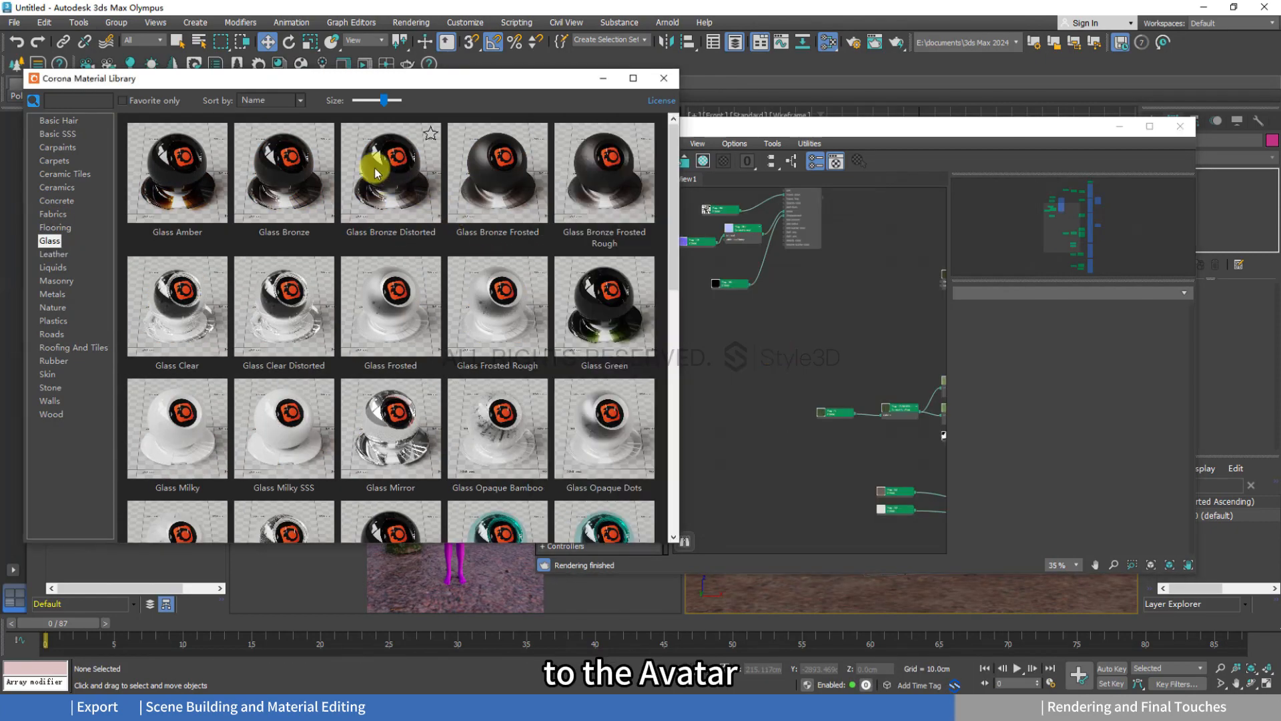
drag(390, 183, 732, 367)
double_click(736, 366)
middle_drag(738, 366, 785, 333)
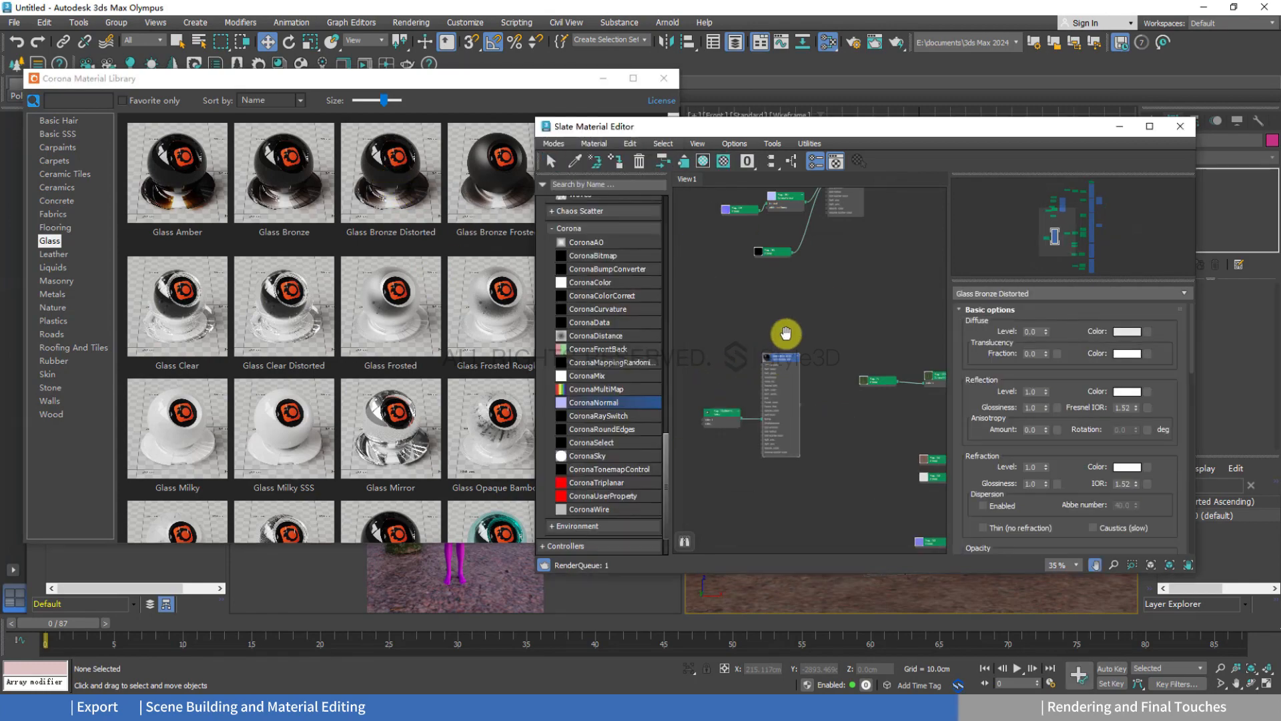
click(664, 78)
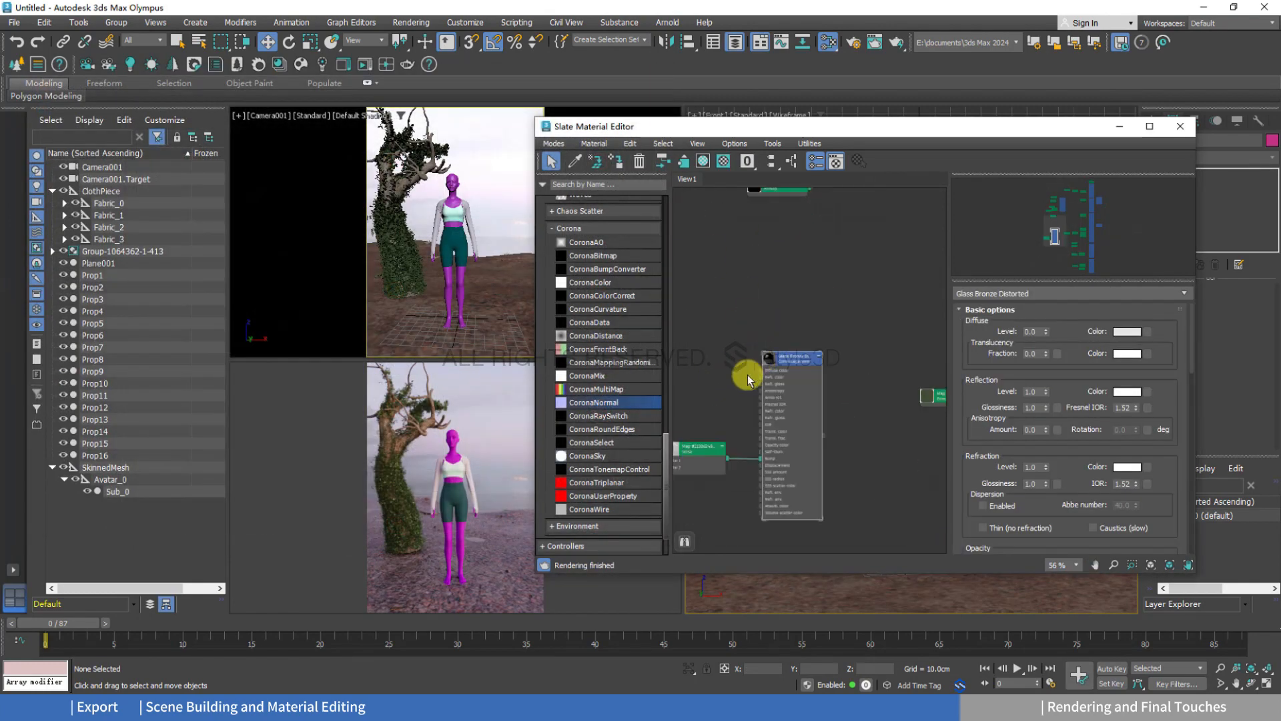
Move the noise map node away from the Glass Bronze Distorted material and reopen the material's parameters.
scroll(748, 375, up, 5)
double_click(750, 396)
drag(750, 396, 679, 359)
drag(879, 252, 842, 256)
middle_drag(887, 333, 777, 317)
scroll(816, 334, down, 8)
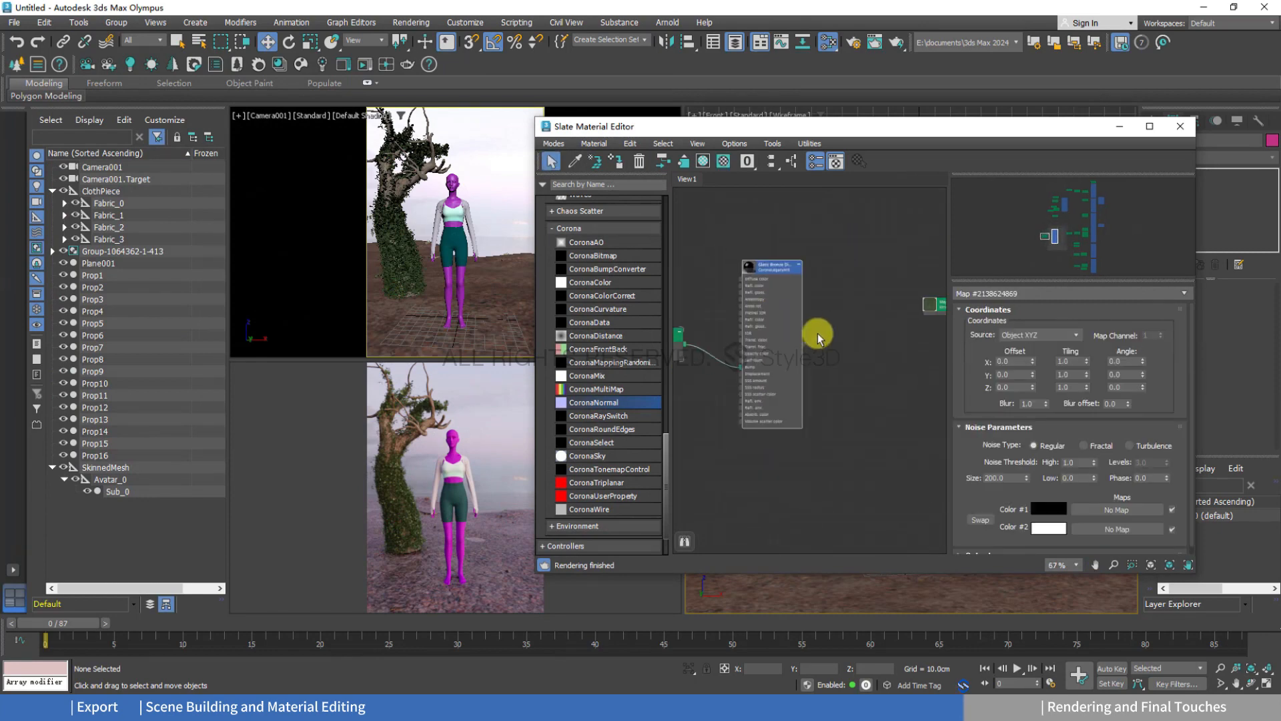
scroll(814, 334, up, 6)
double_click(753, 265)
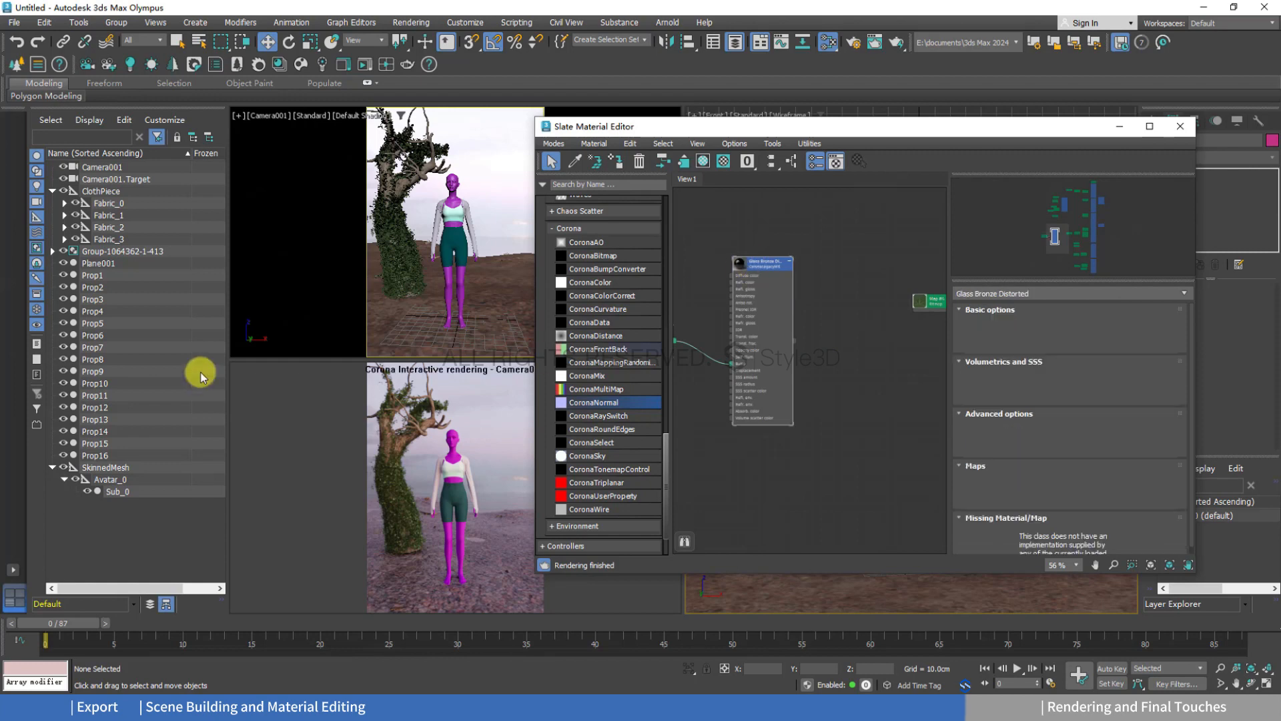
Select SkinnedMesh with all its children and assign the Glass Bronze Distorted material to the avatar.
click(115, 490)
double_click(102, 467)
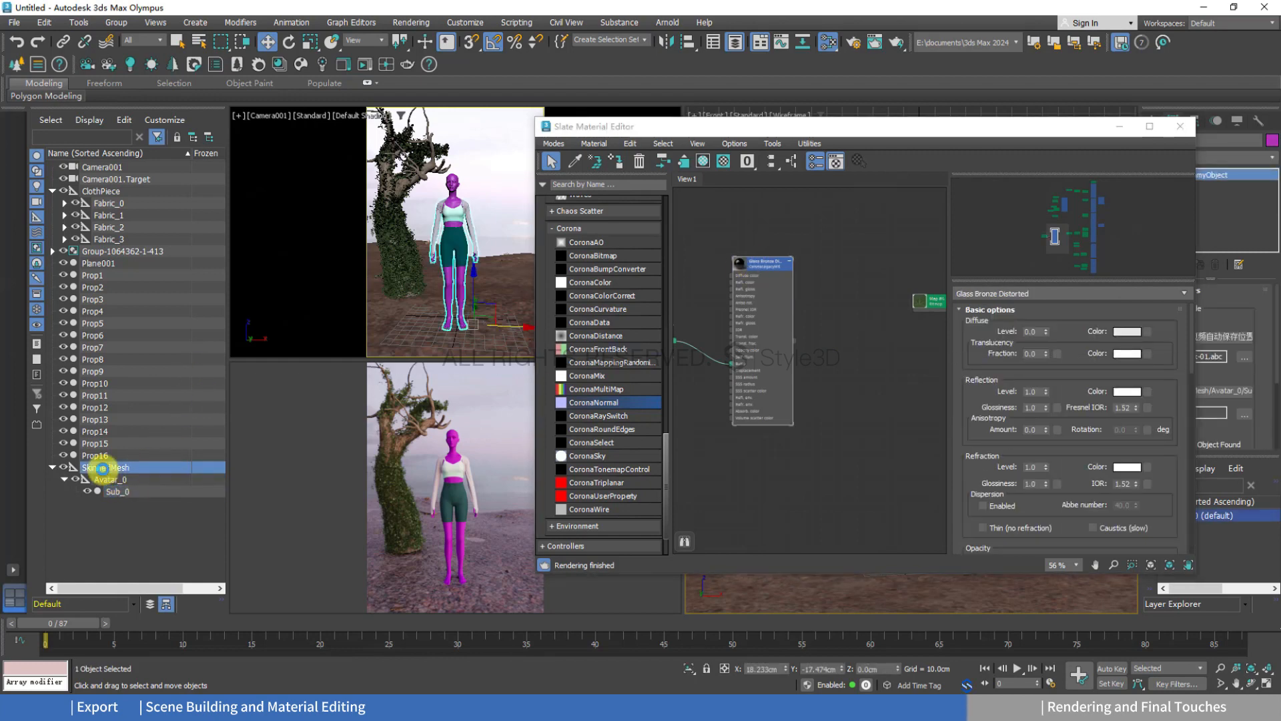
click(618, 162)
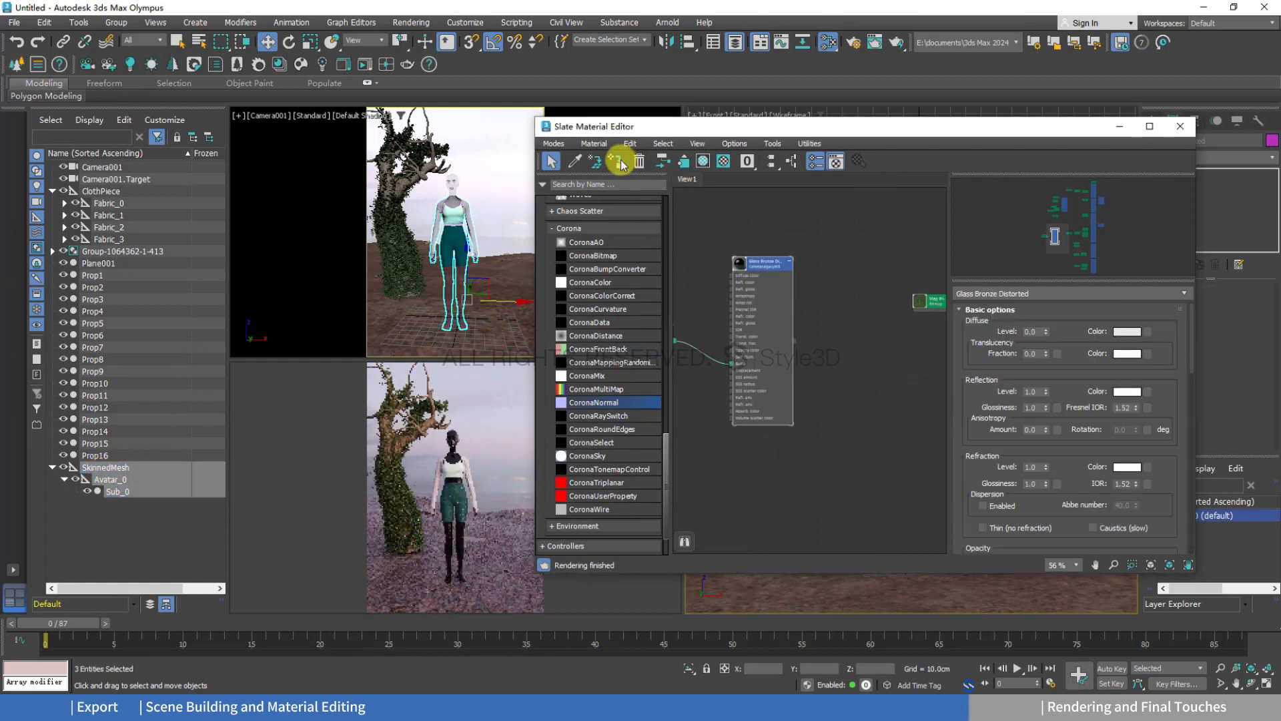
drag(758, 266, 775, 259)
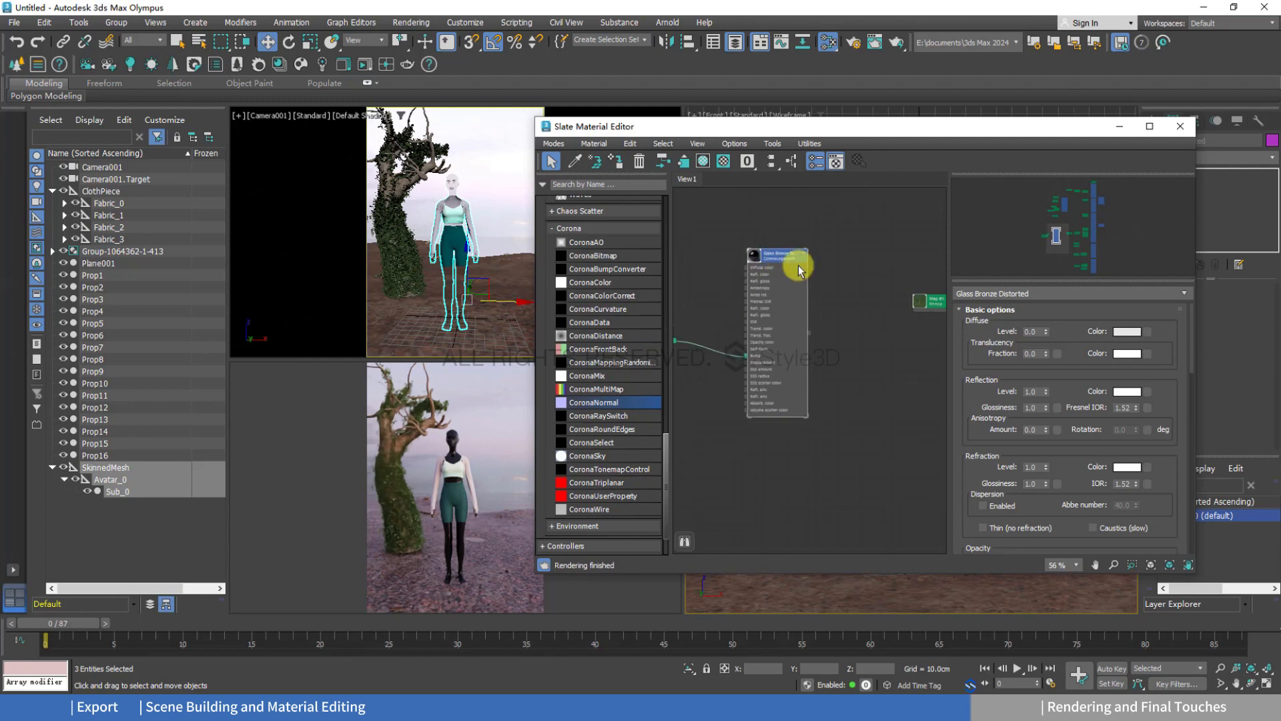
Set the glass material's volumetric absorption color to pale yellow-green BEC8A4.
scroll(823, 326, up, 1)
middle_drag(827, 313, 839, 313)
scroll(1021, 421, down, 5)
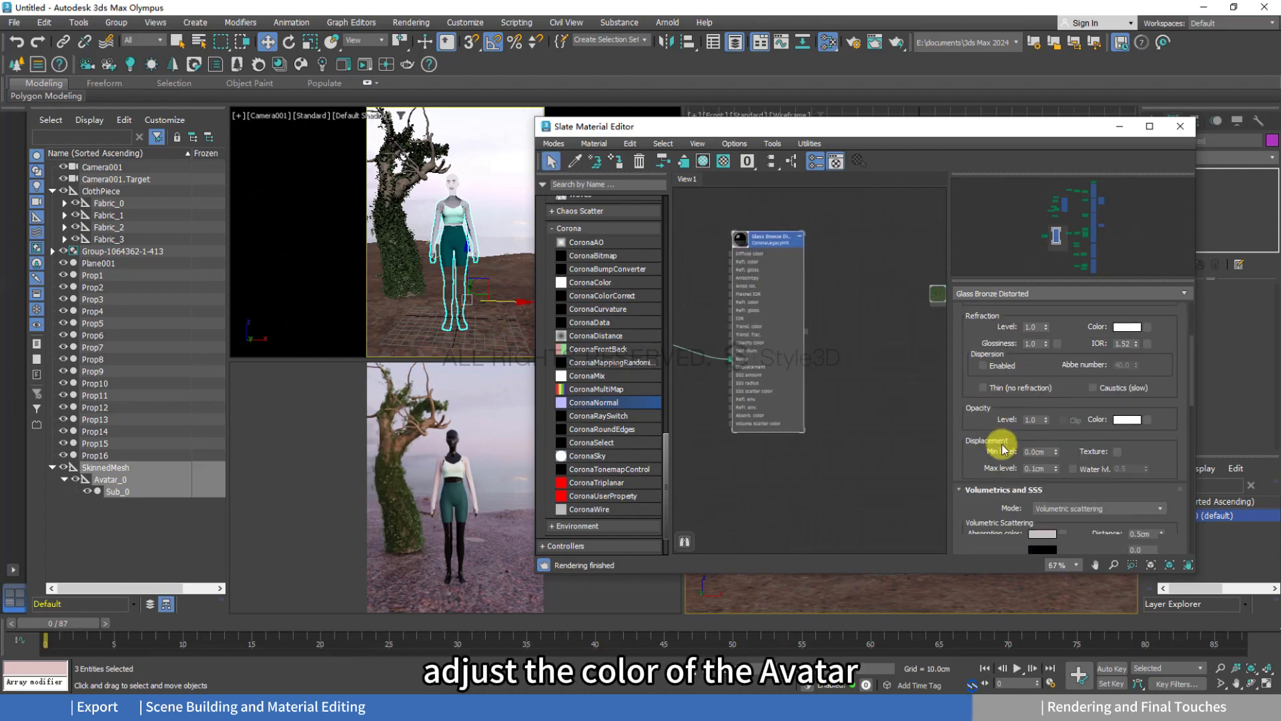
click(1042, 415)
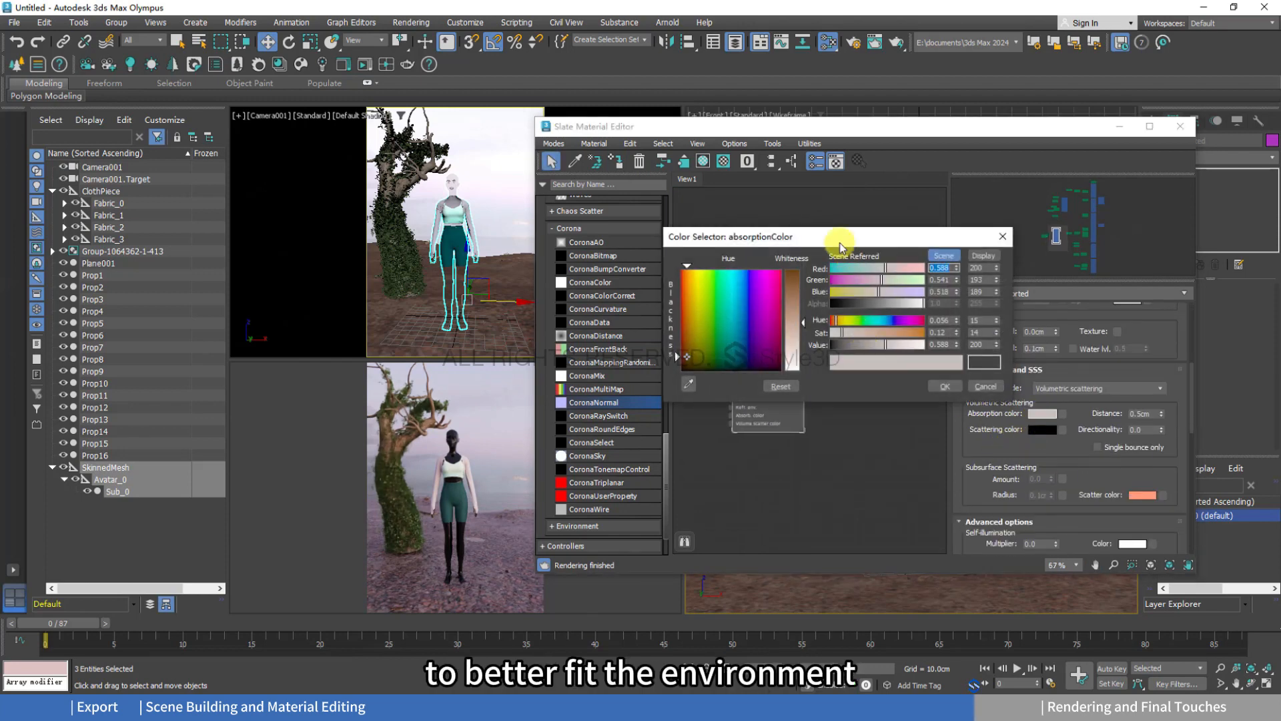
drag(839, 242, 847, 222)
mouse_move(847, 299)
mouse_down()
mouse_move(880, 311)
mouse_move(860, 301)
mouse_up()
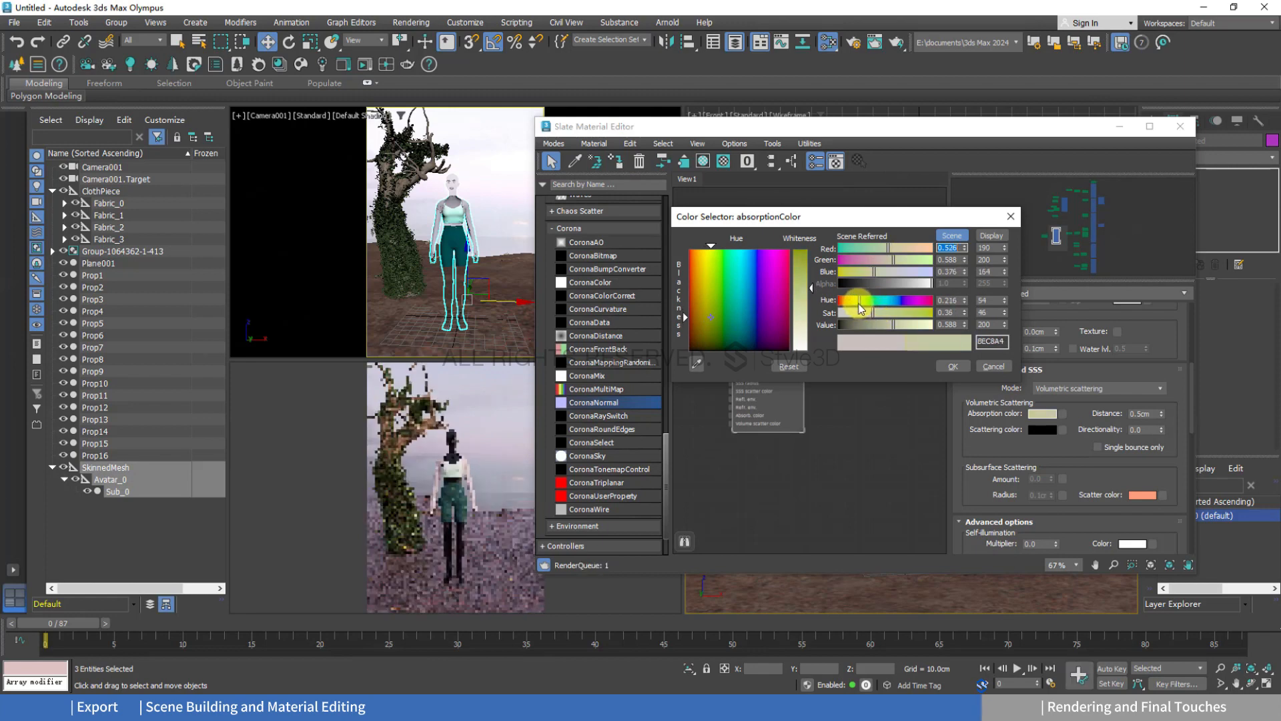
click(953, 366)
Set the glass material's volumetric scattering color to dark olive 5F6540.
click(1036, 430)
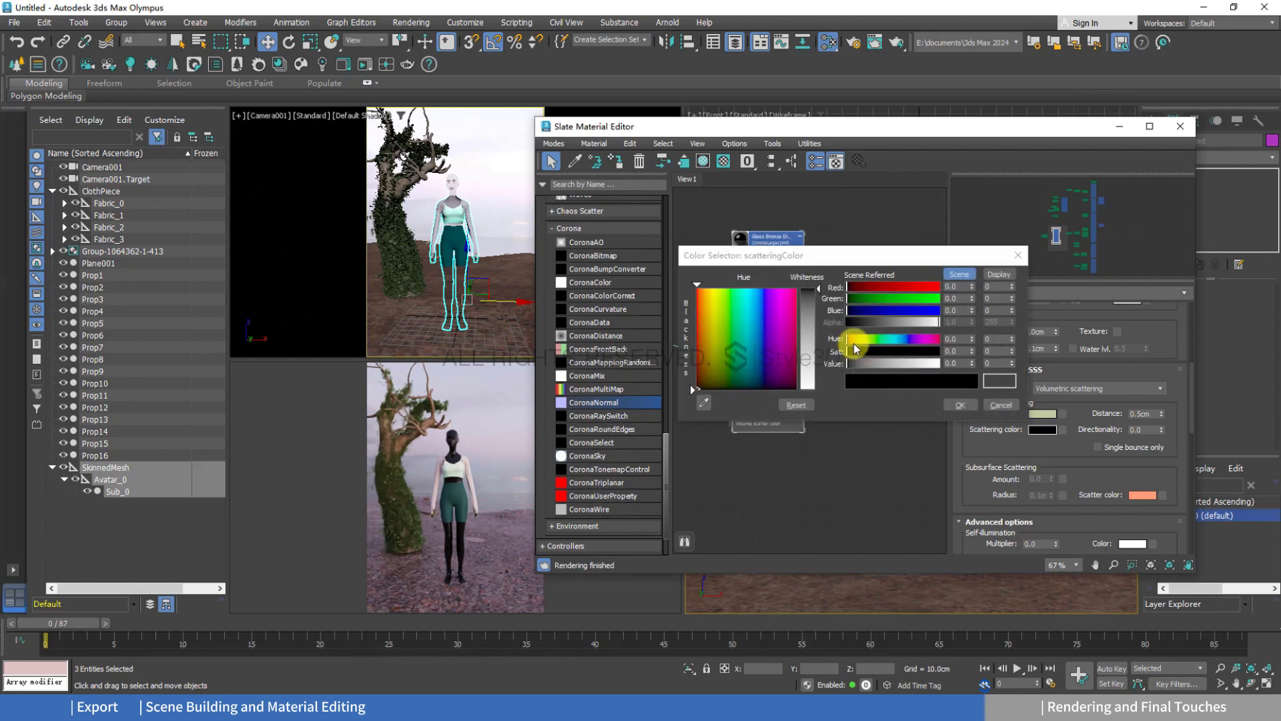
drag(850, 339, 859, 365)
click(861, 339)
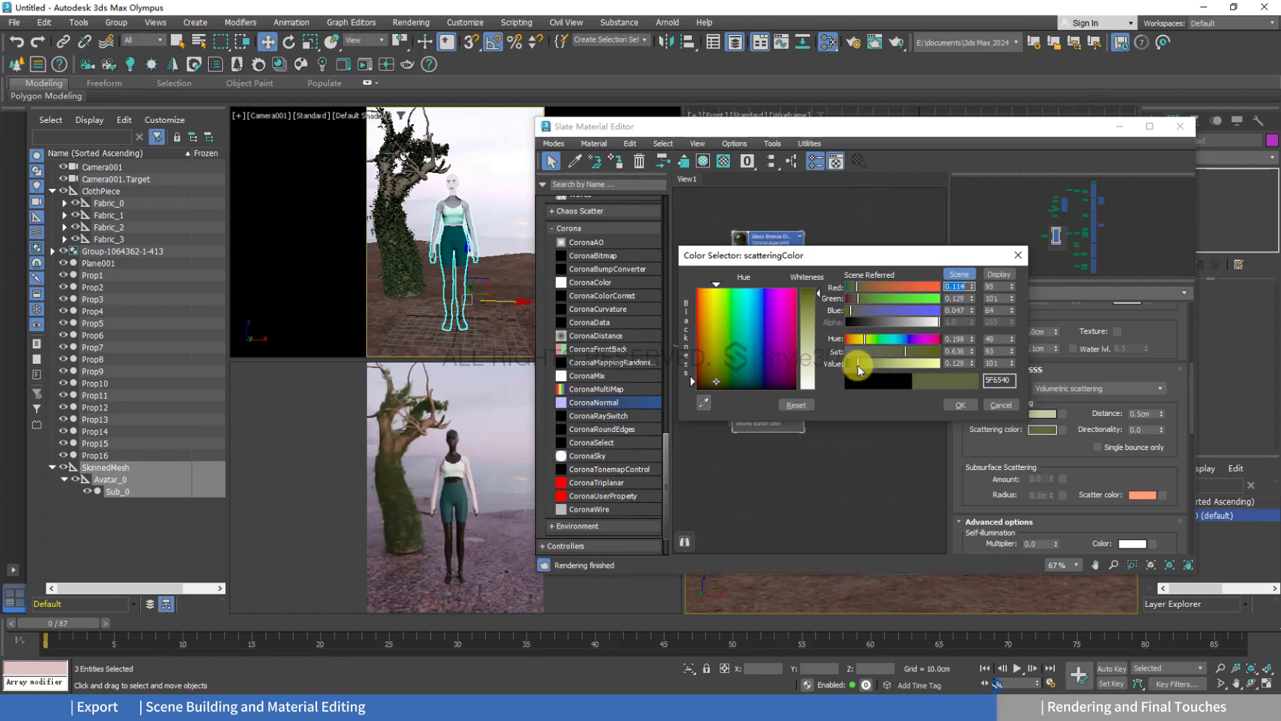
click(958, 404)
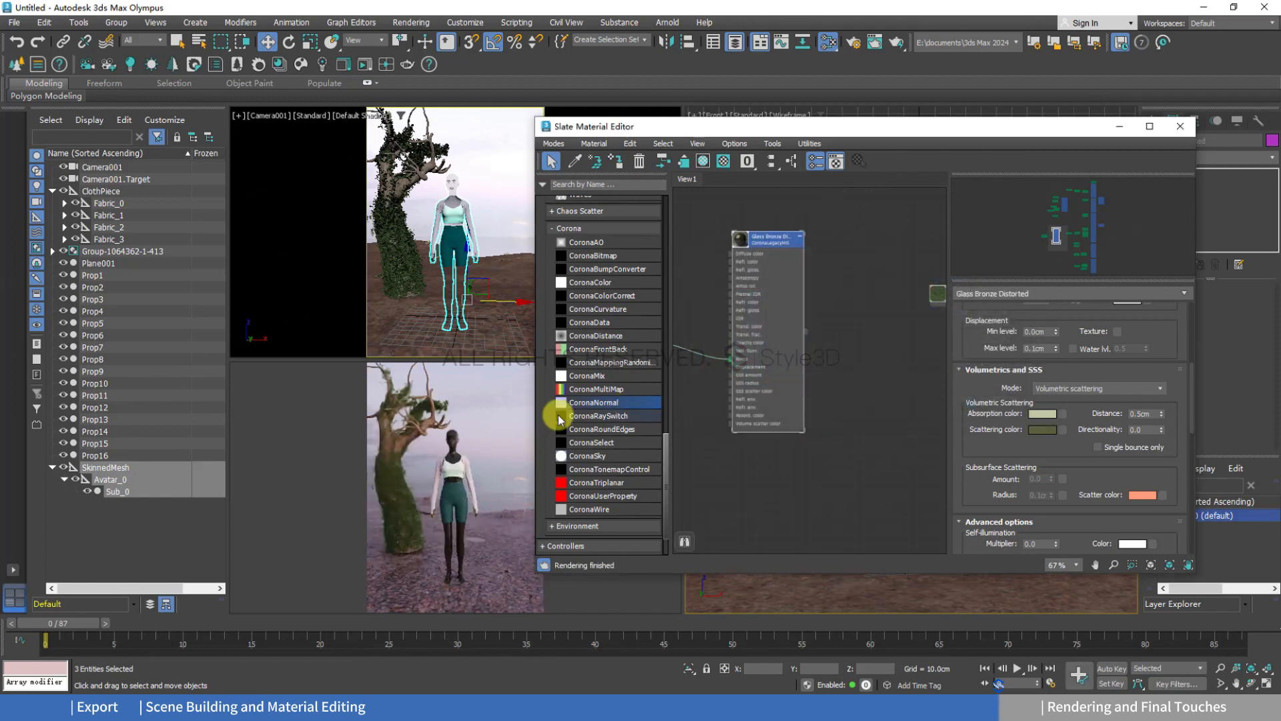
Close the Slate Material Editor and zoom the Perspective view out around the avatar and tree.
scroll(871, 462, down, 5)
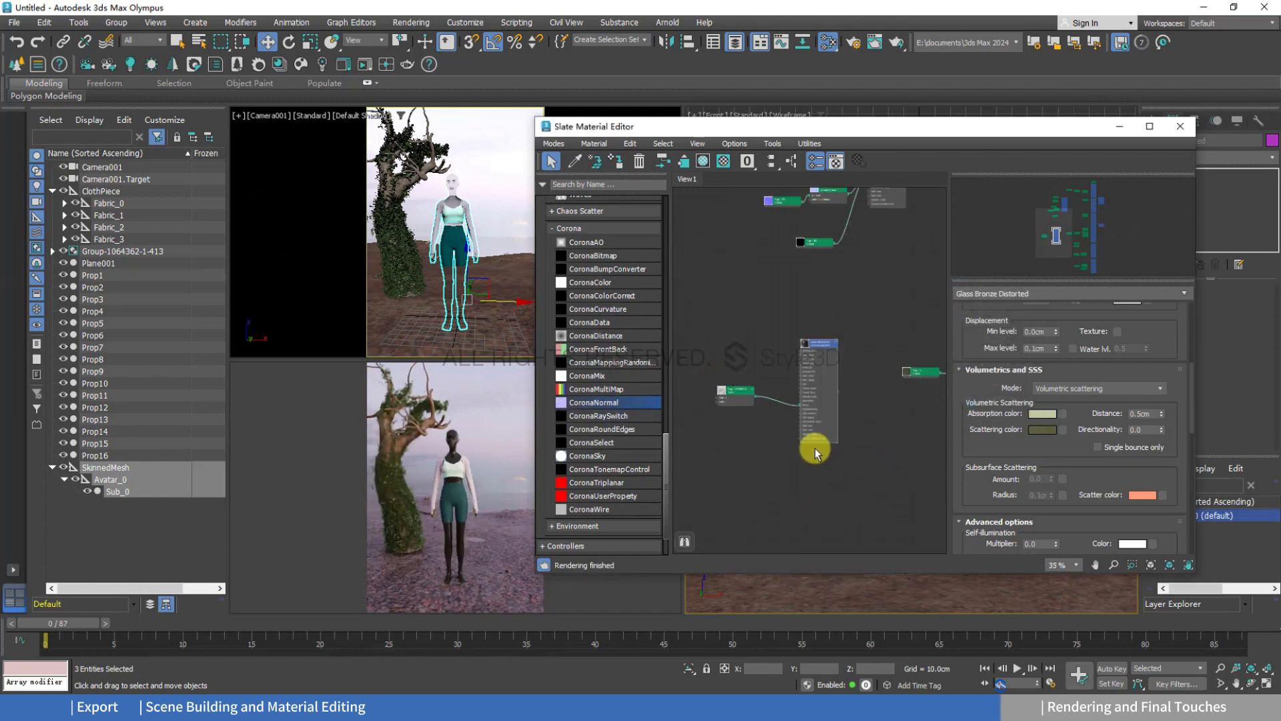
click(1181, 126)
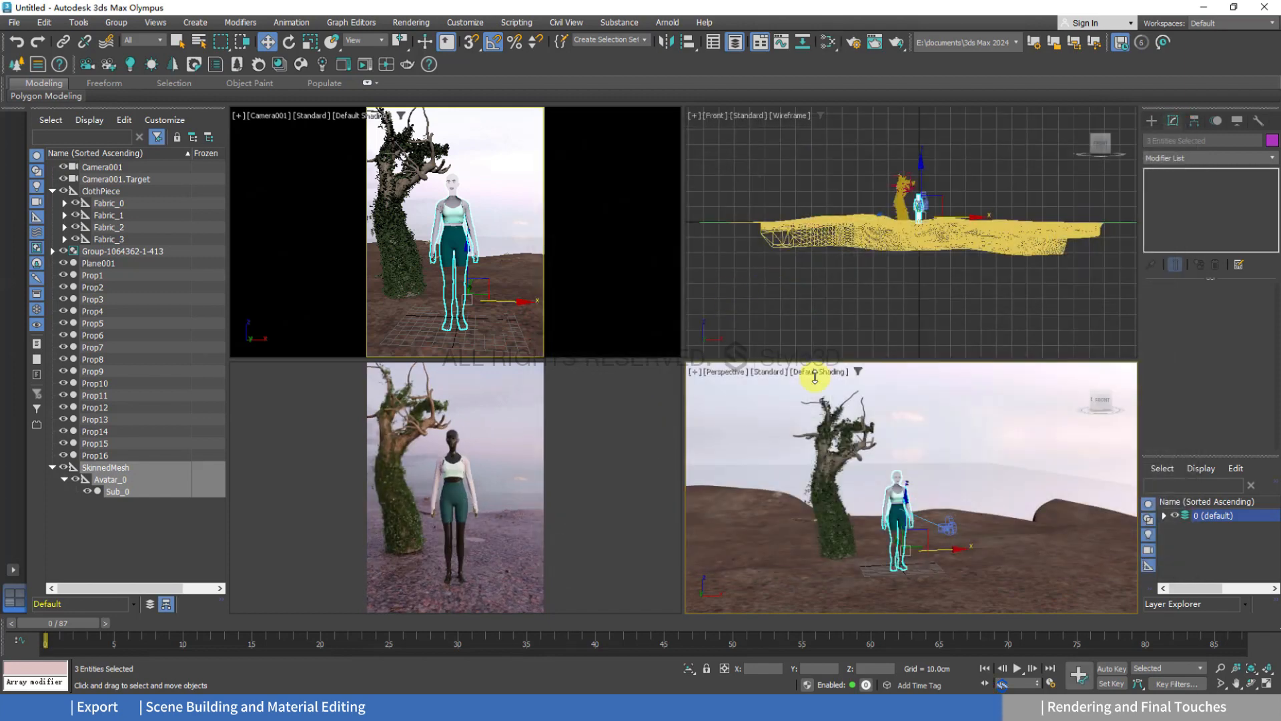
scroll(915, 481, down, 5)
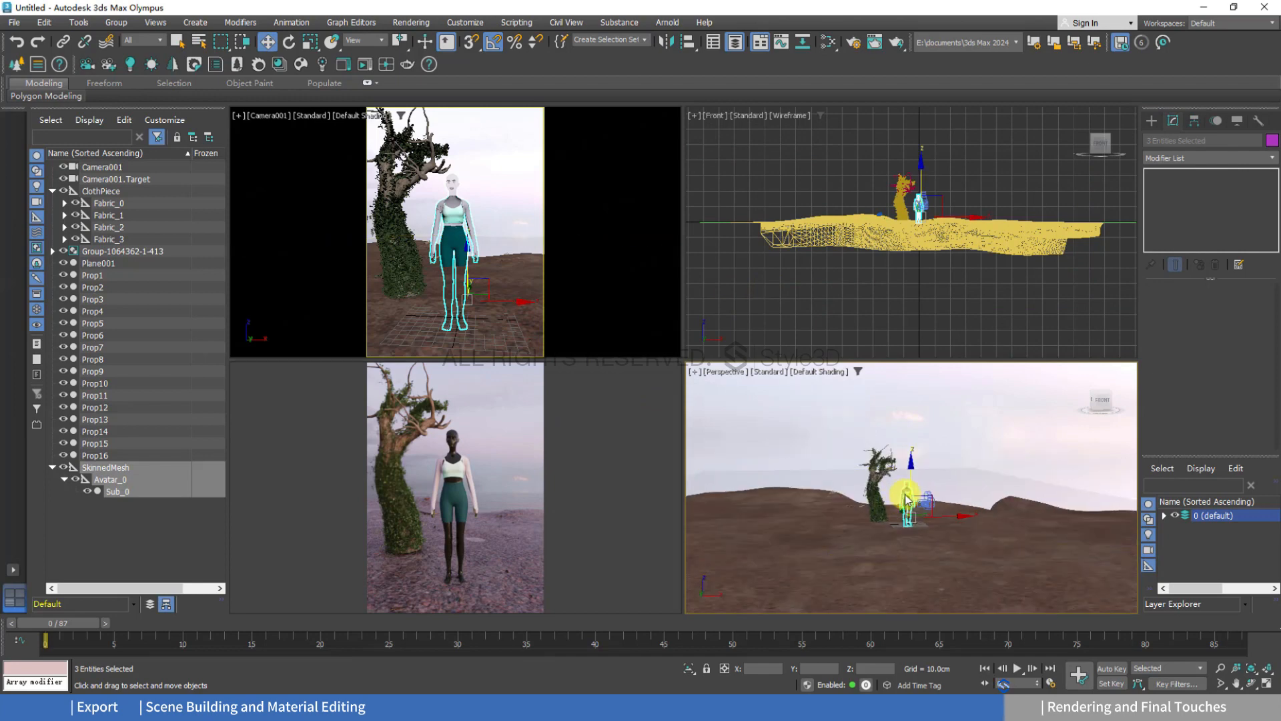
Frame the avatar in the Perspective view and make the Corona interactive render follow that view instead of Camera001.
scroll(913, 495, up, 10)
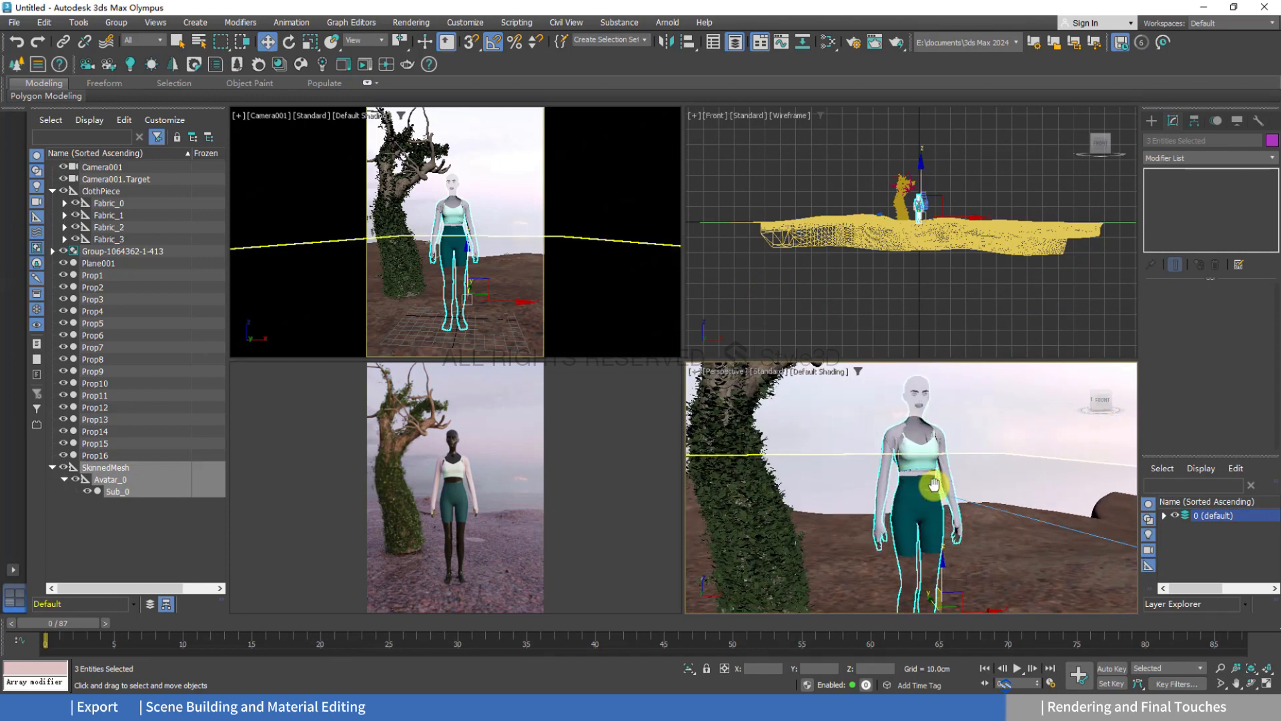
click(919, 457)
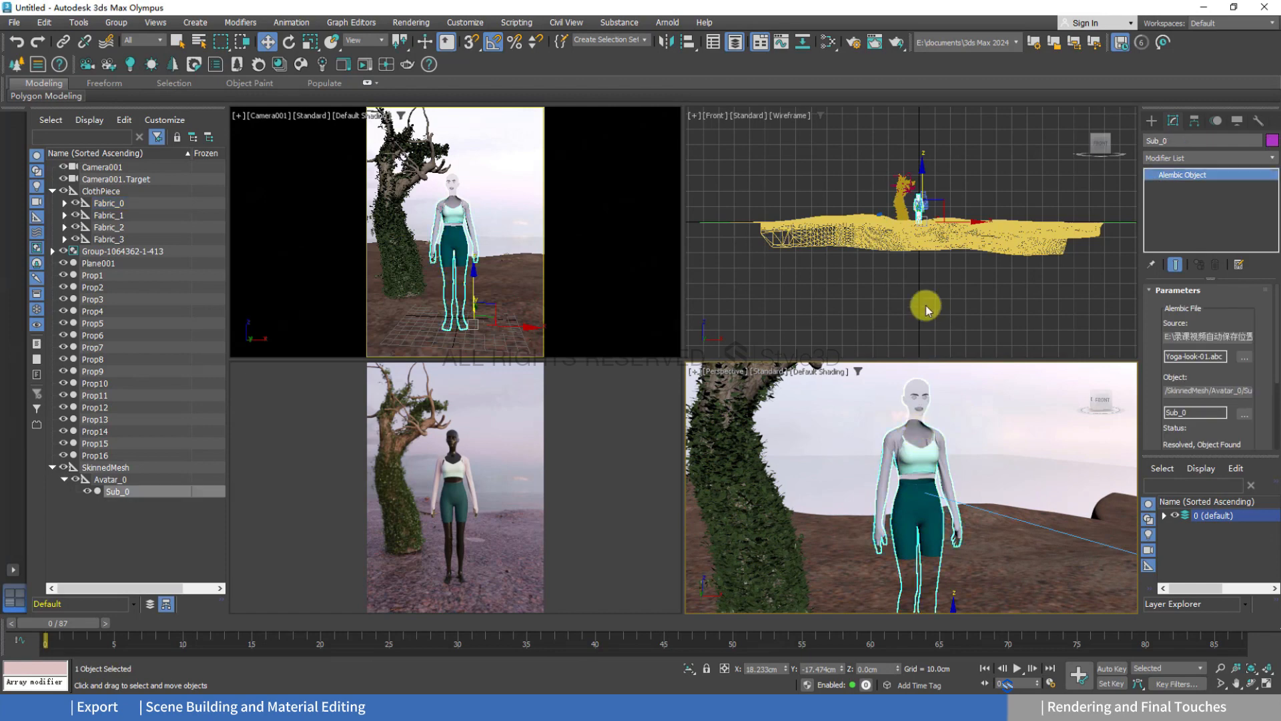
click(847, 45)
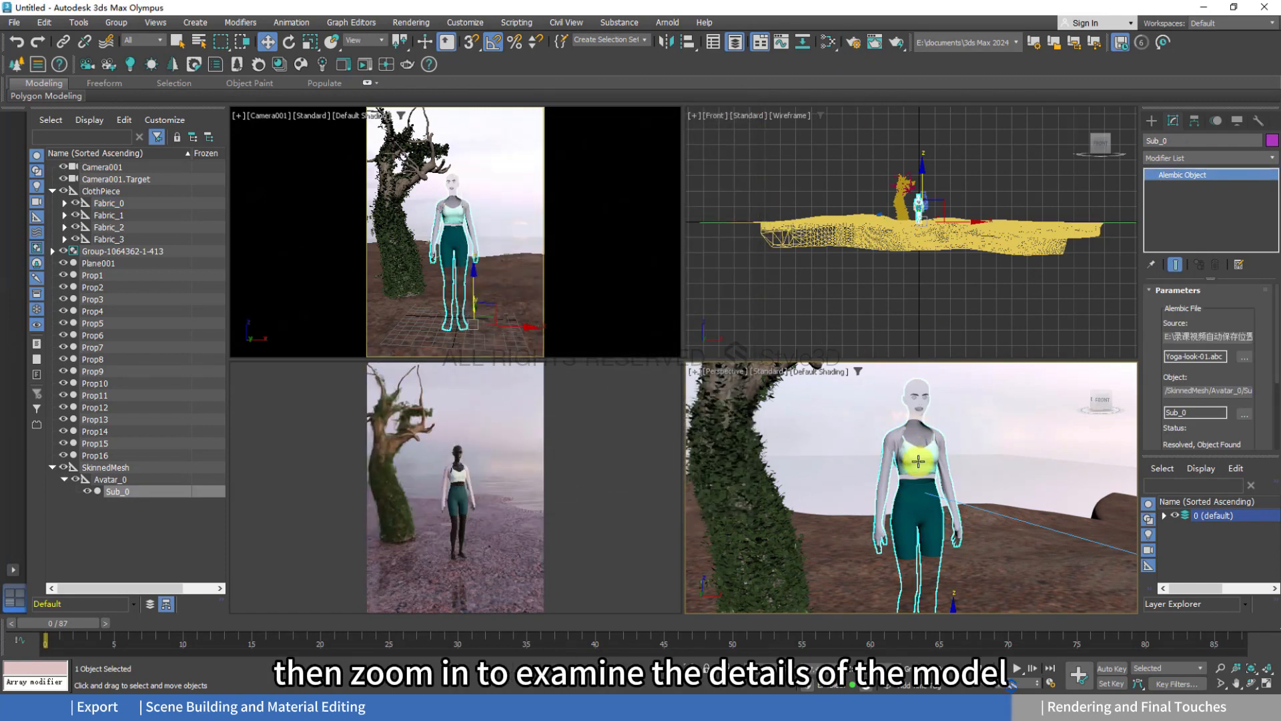
click(916, 451)
Examine the avatar's head, glass body, sleeves and crop top up close in the interactive render.
scroll(919, 441, up, 2)
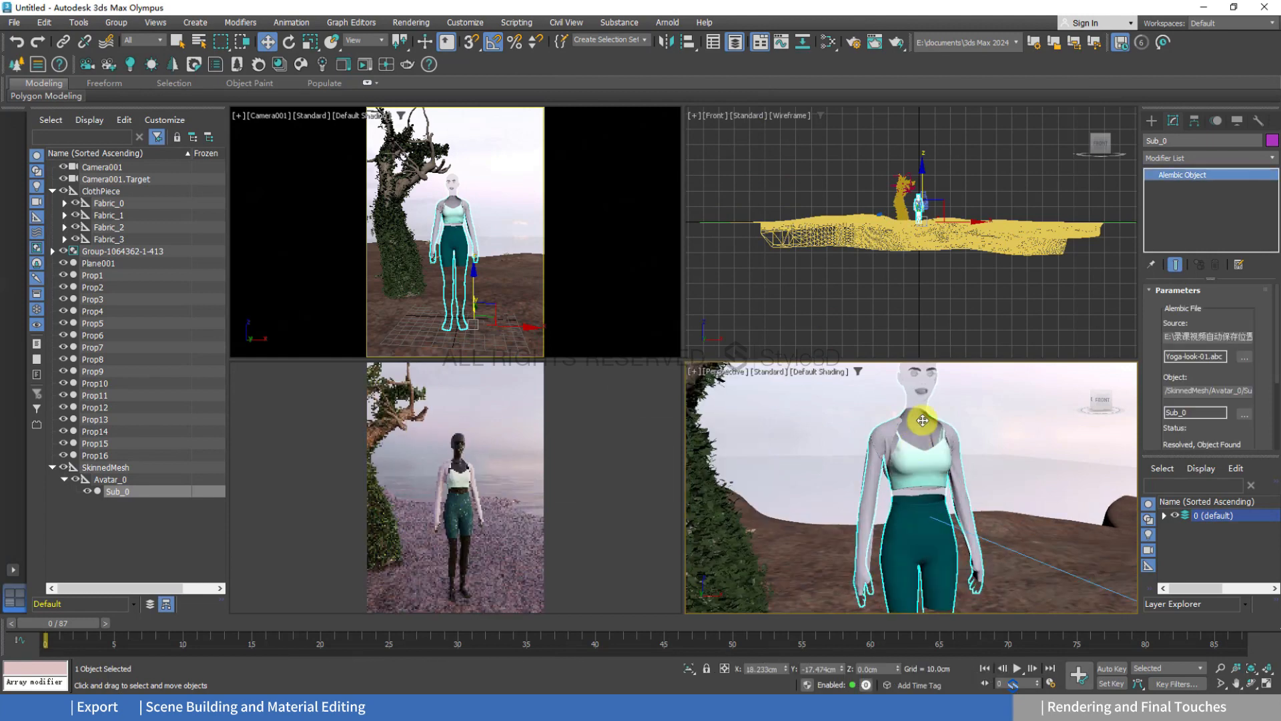
scroll(922, 420, up, 4)
middle_drag(930, 423, 927, 479)
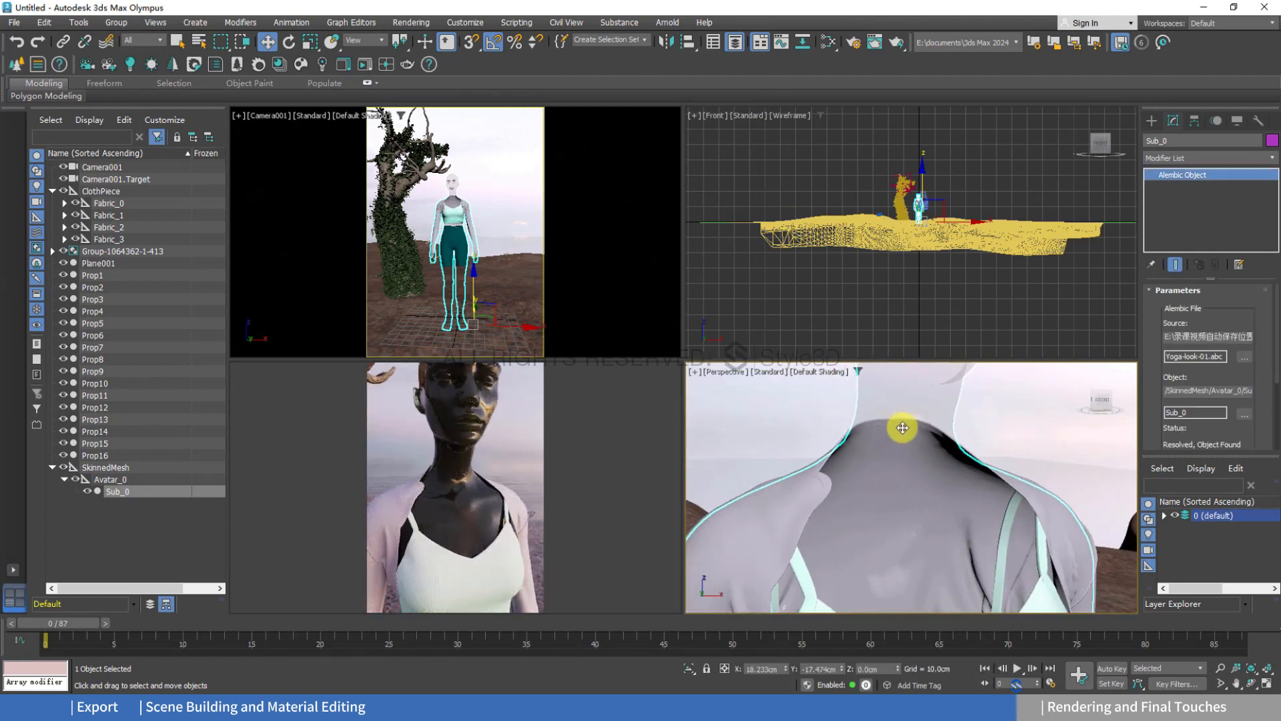
middle_drag(903, 427, 938, 492)
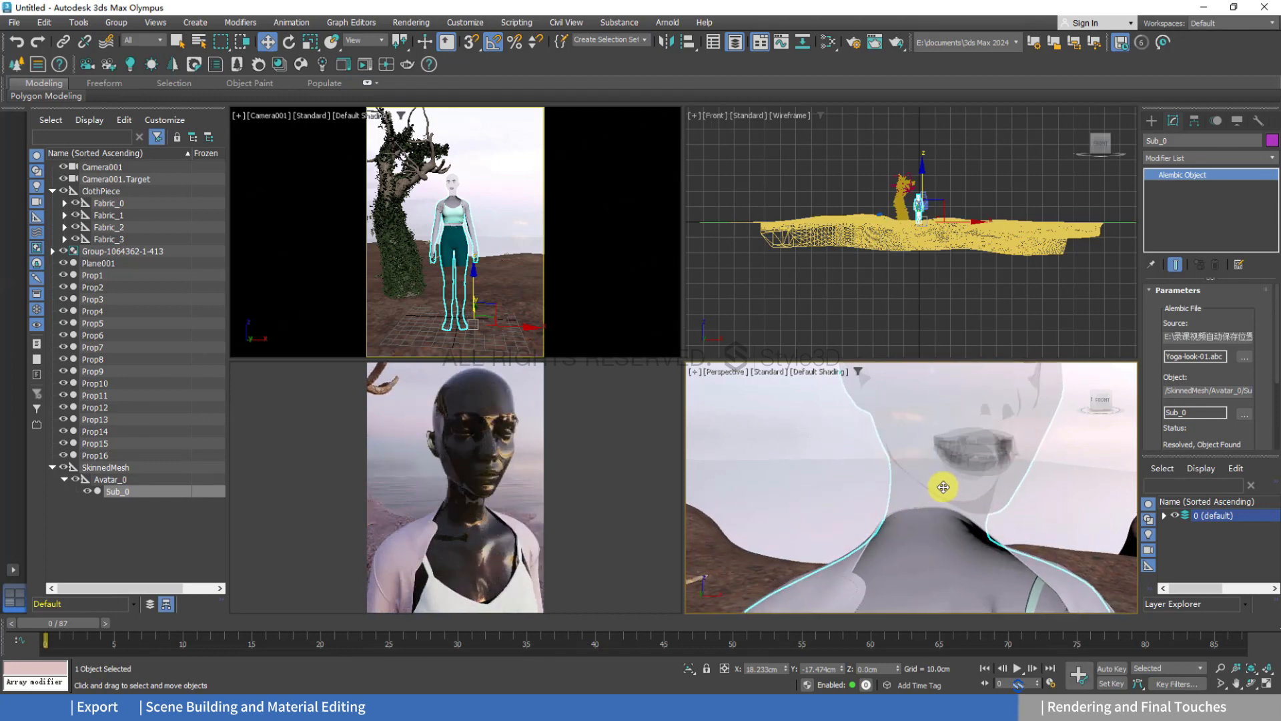
middle_drag(913, 539, 958, 469)
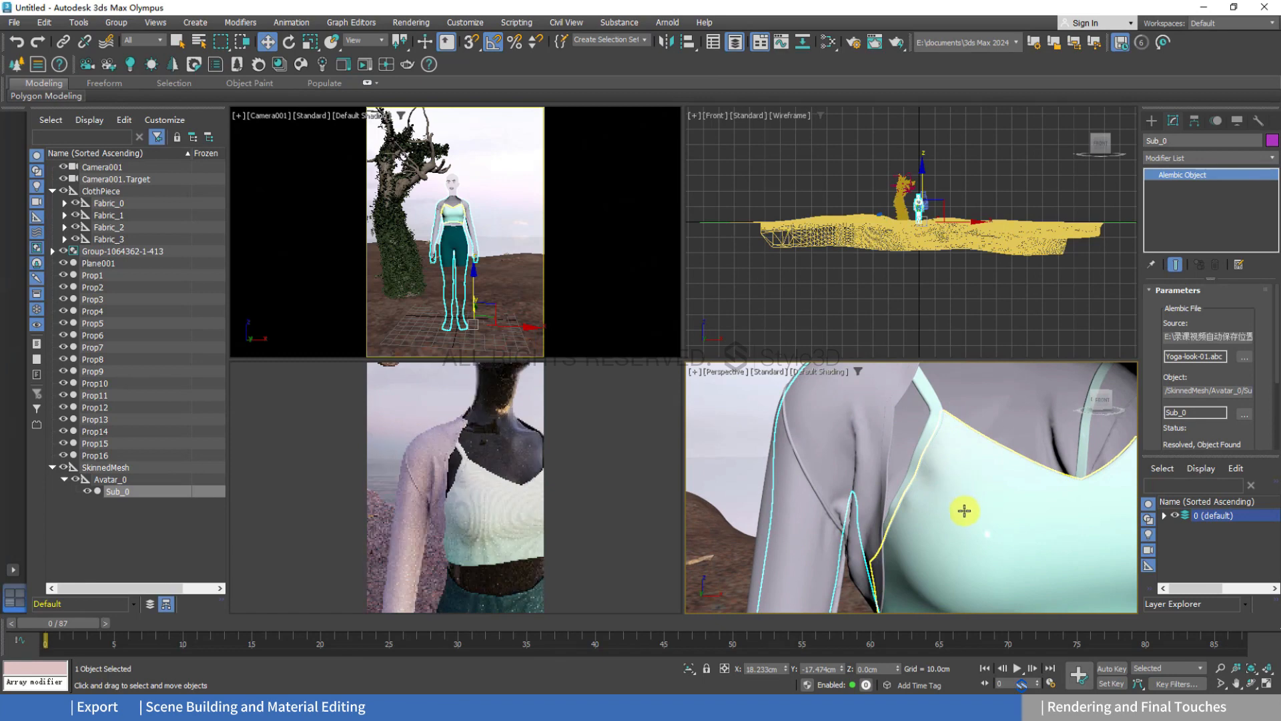
middle_drag(961, 538, 946, 483)
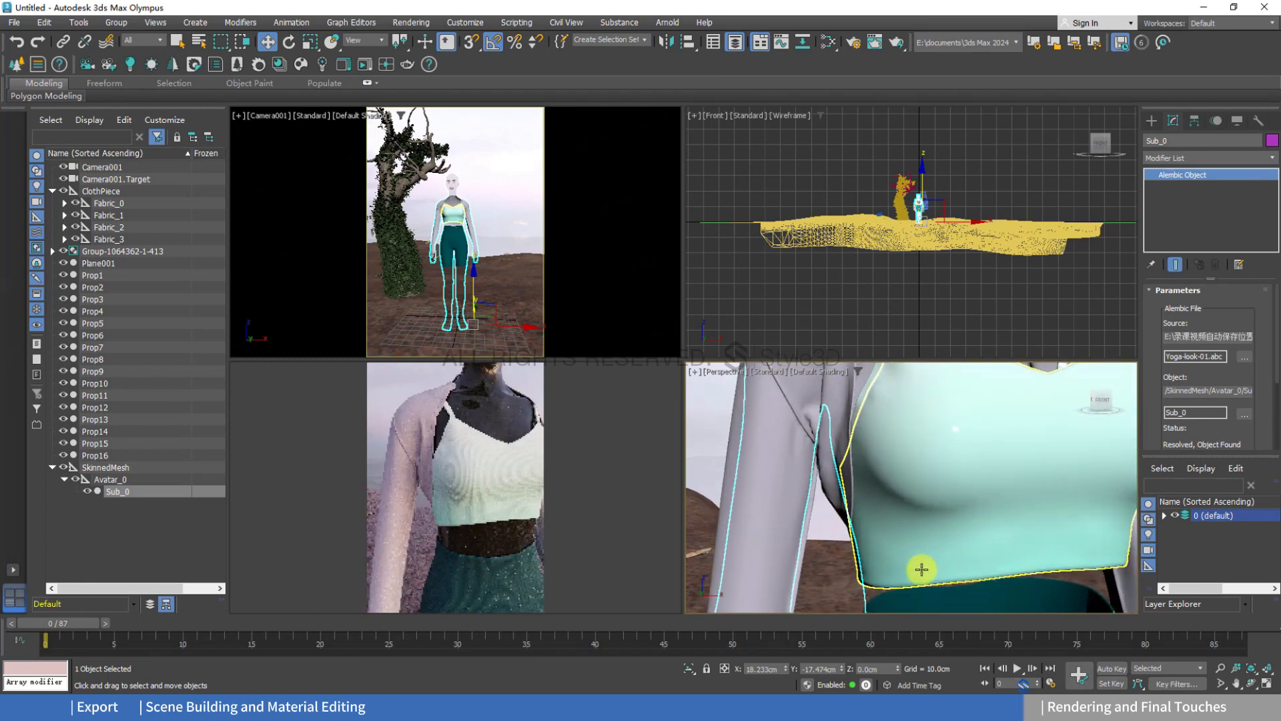
middle_drag(921, 569, 961, 486)
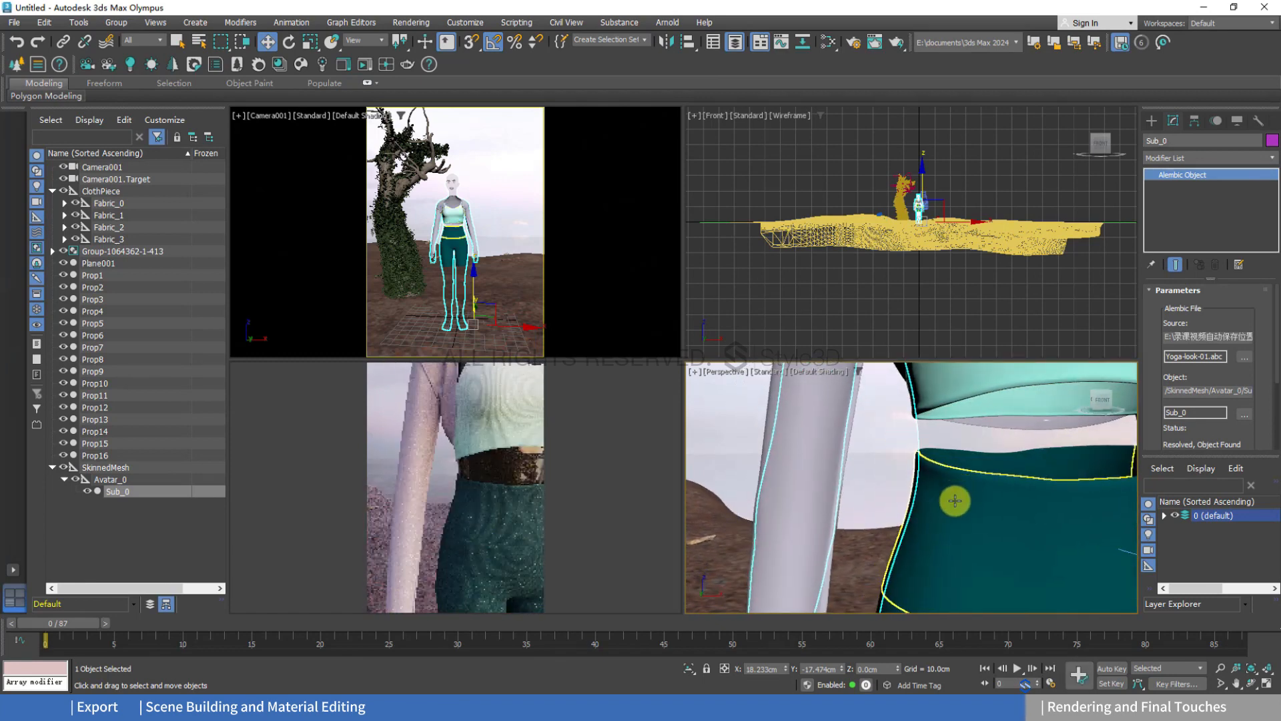
Inspect the avatar's waist, green shorts, hands and legs in the interactive render, ending with a full-figure view.
scroll(963, 479, down, 2)
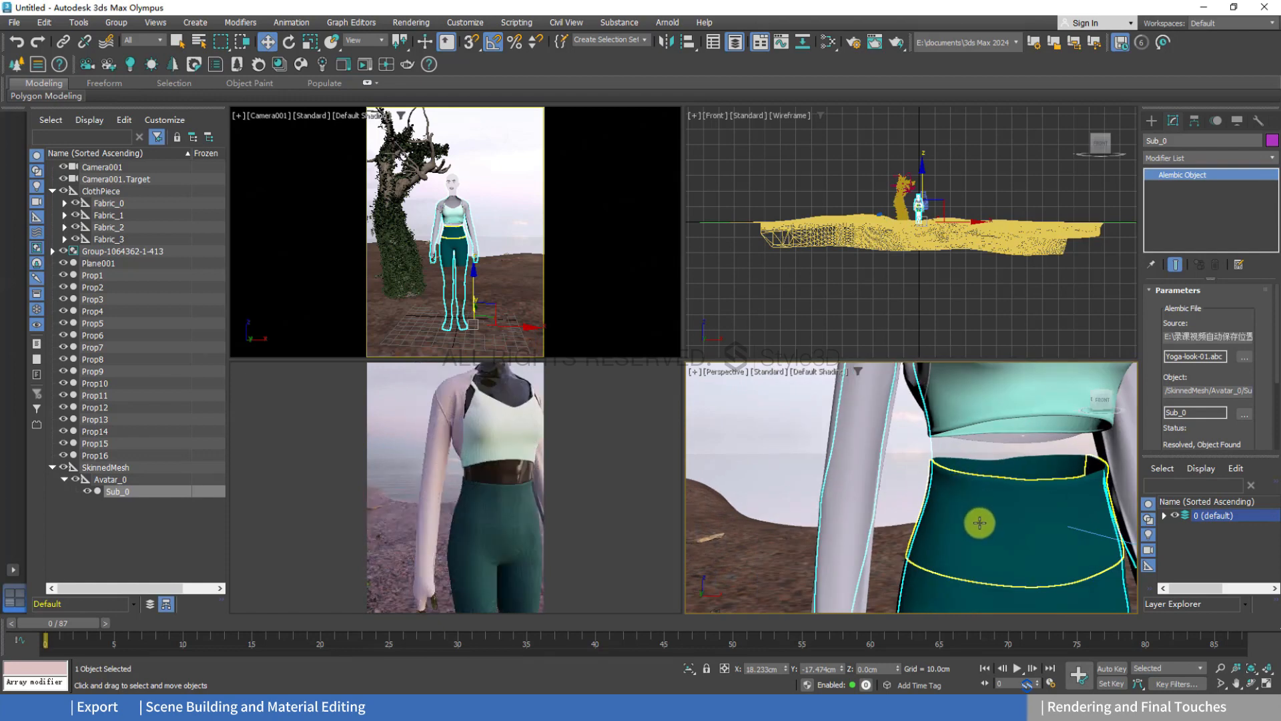
middle_drag(980, 523, 988, 435)
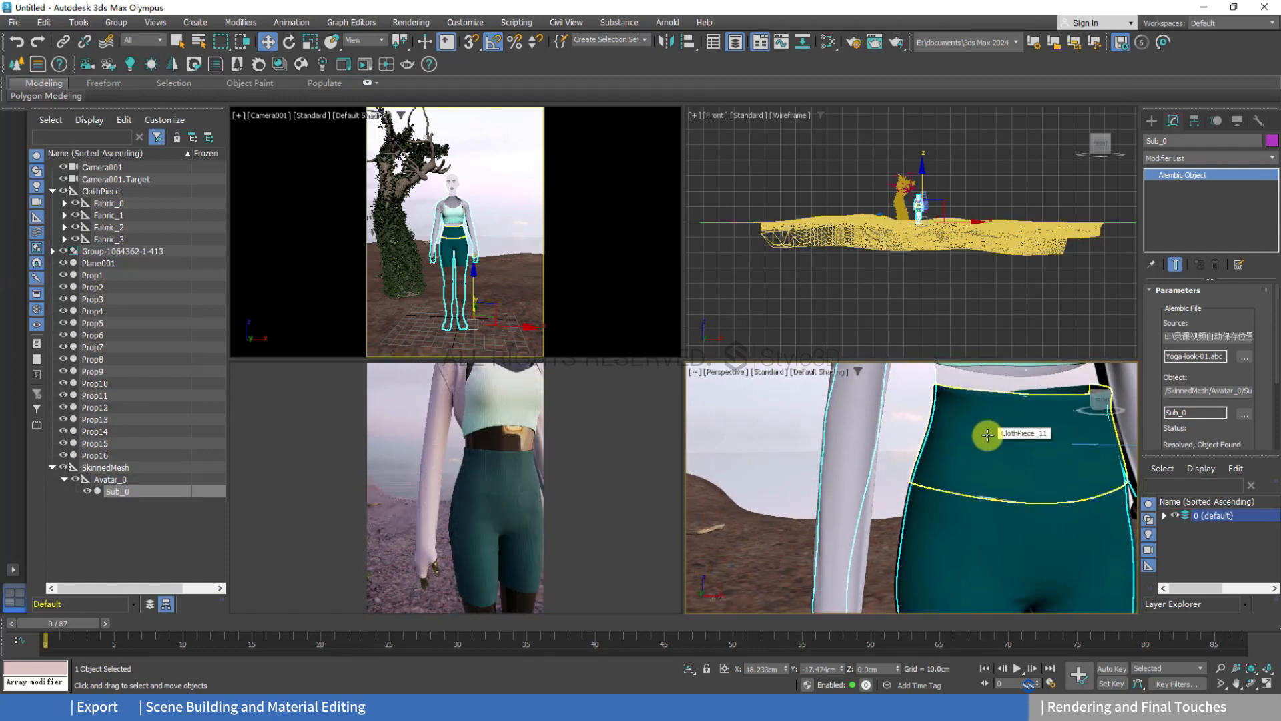
middle_drag(986, 495, 986, 399)
scroll(972, 487, up, 3)
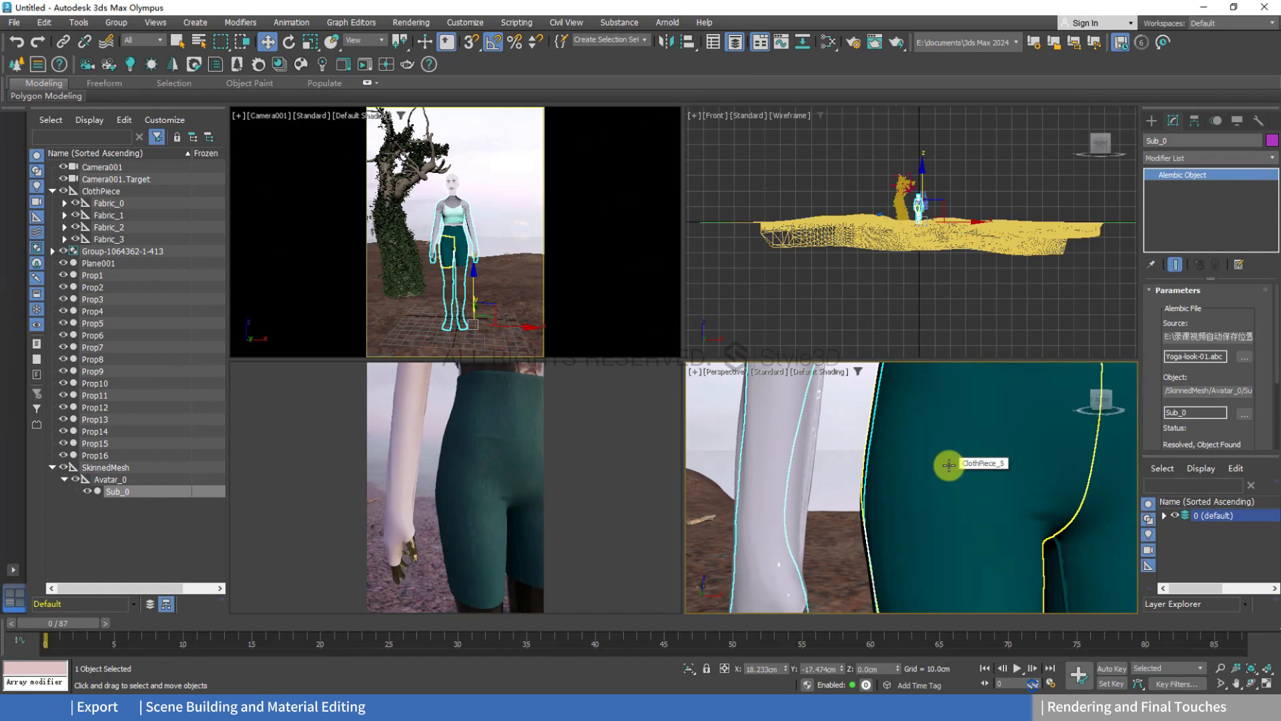
middle_drag(909, 543, 913, 423)
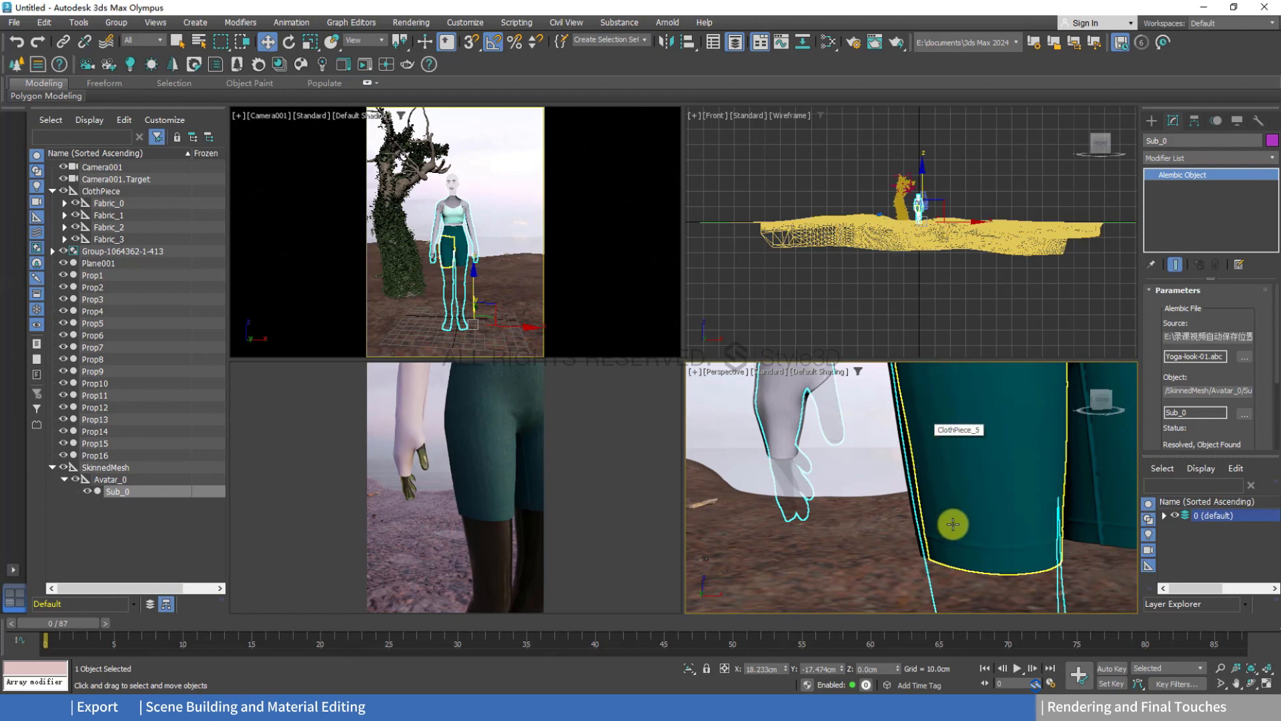
middle_drag(954, 542, 874, 426)
scroll(915, 449, up, 3)
middle_drag(957, 511, 949, 429)
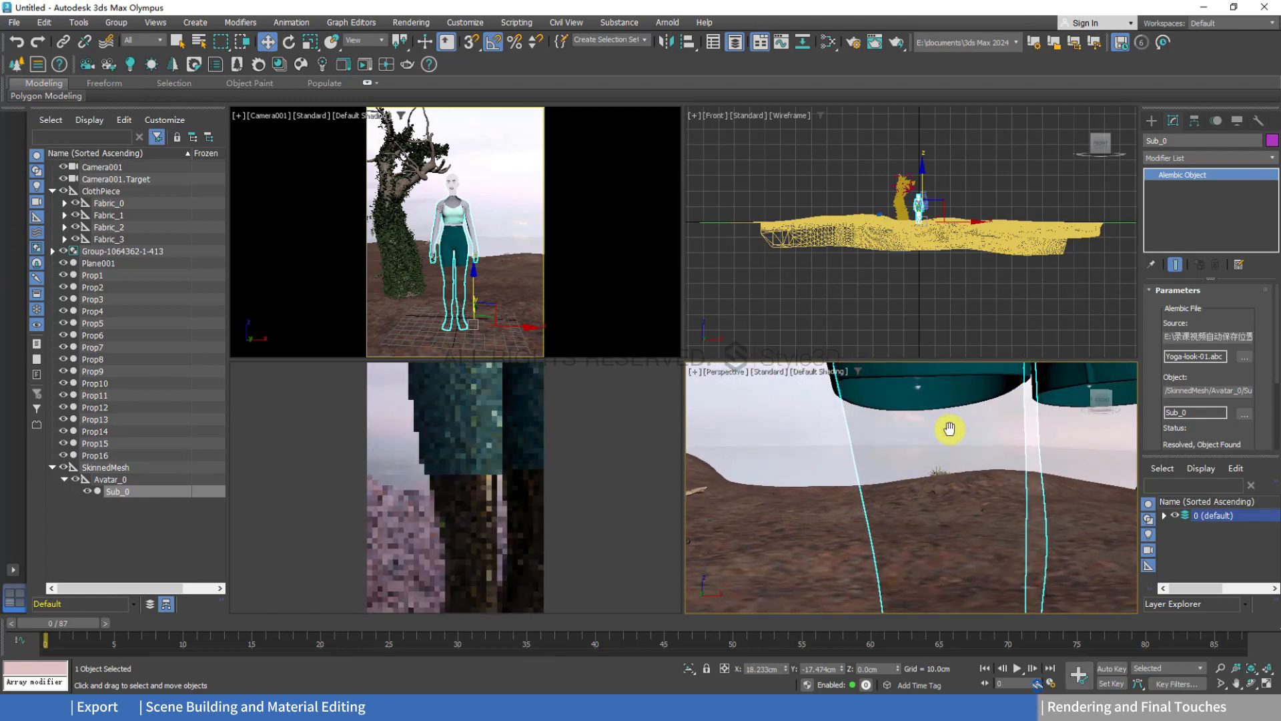
scroll(948, 434, down, 5)
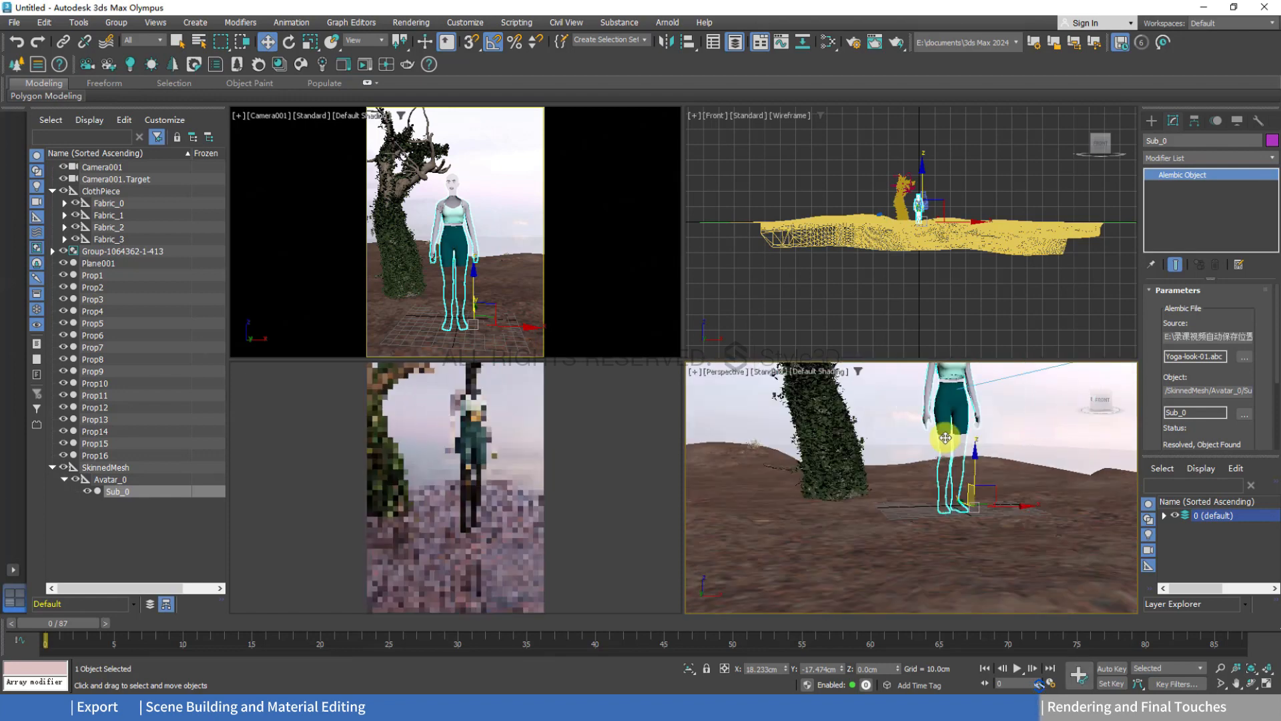
middle_drag(945, 438, 941, 504)
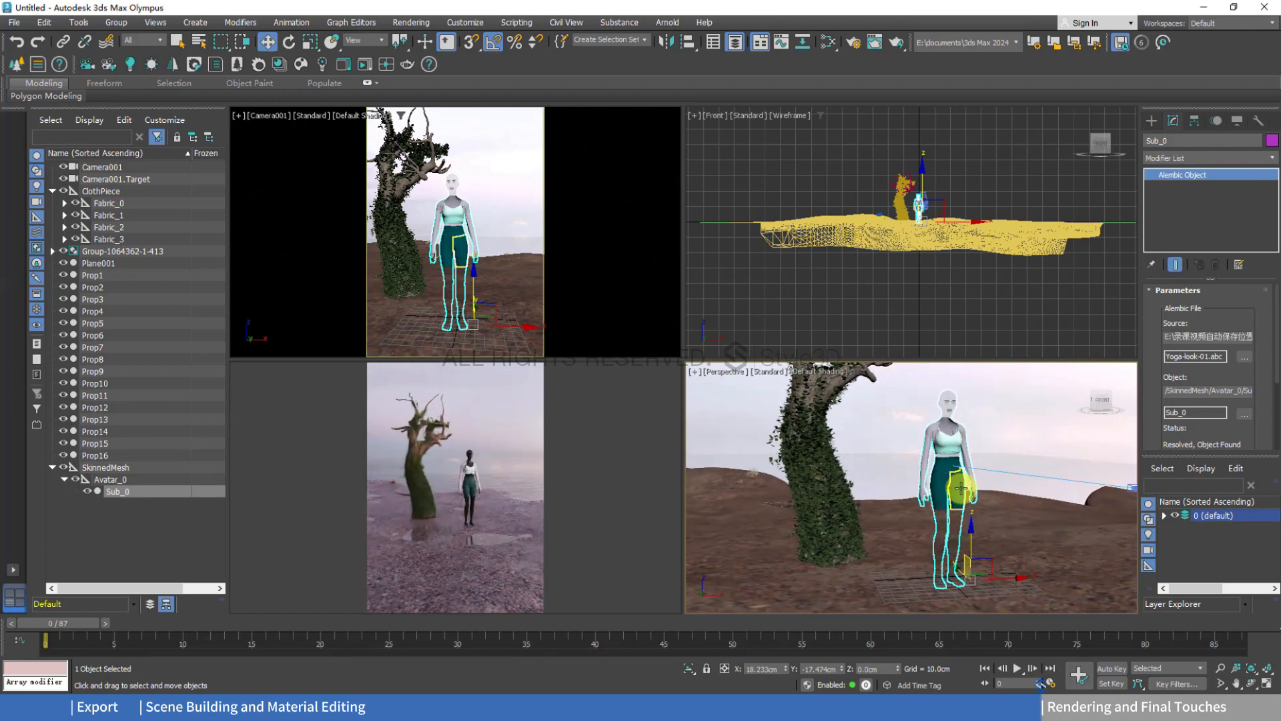
Set the render view back to Camera001 and lock it for the interactive render.
click(597, 214)
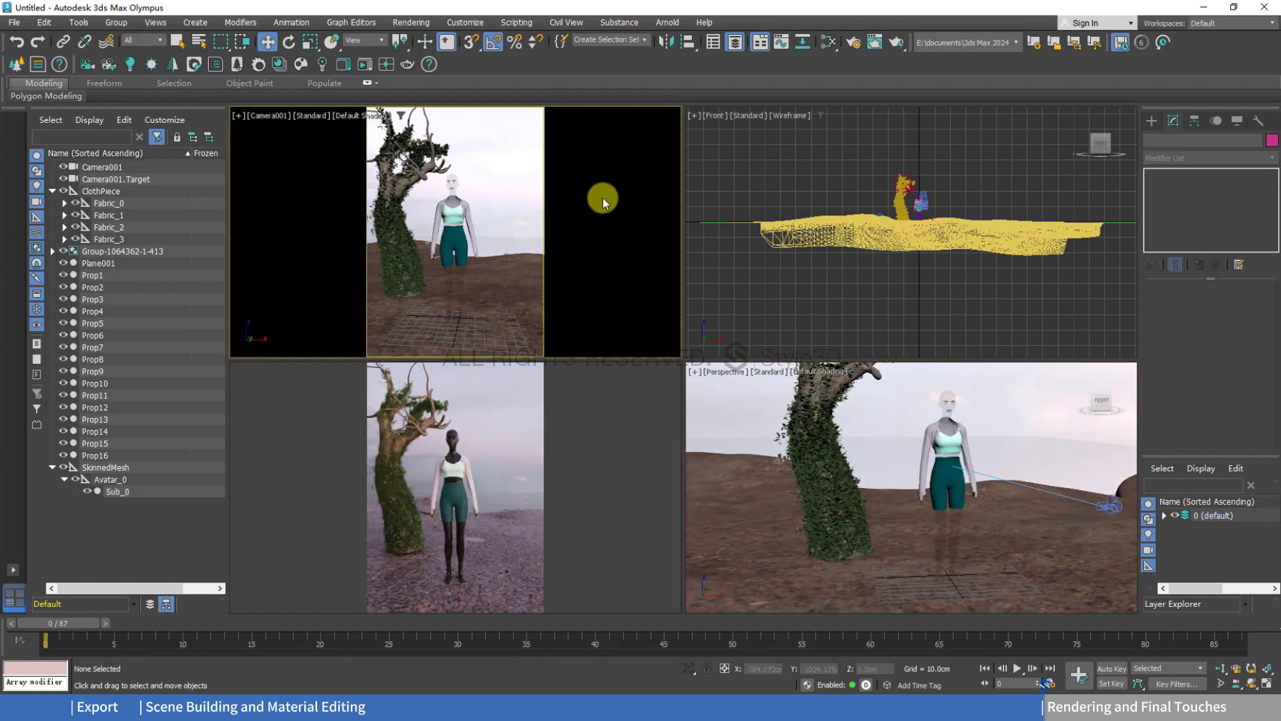
click(855, 43)
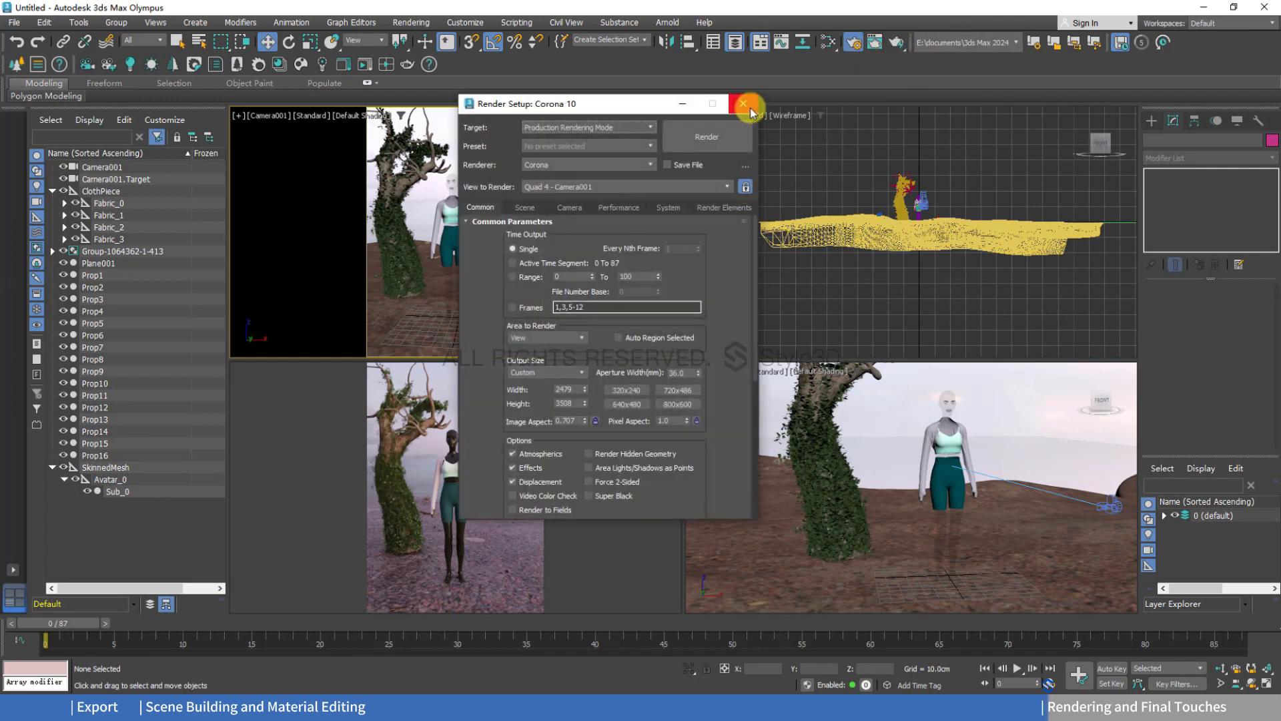
click(743, 104)
Create a spherical CoronaLight with a radius of about 41 cm on the ground near the avatar and camera.
click(1151, 120)
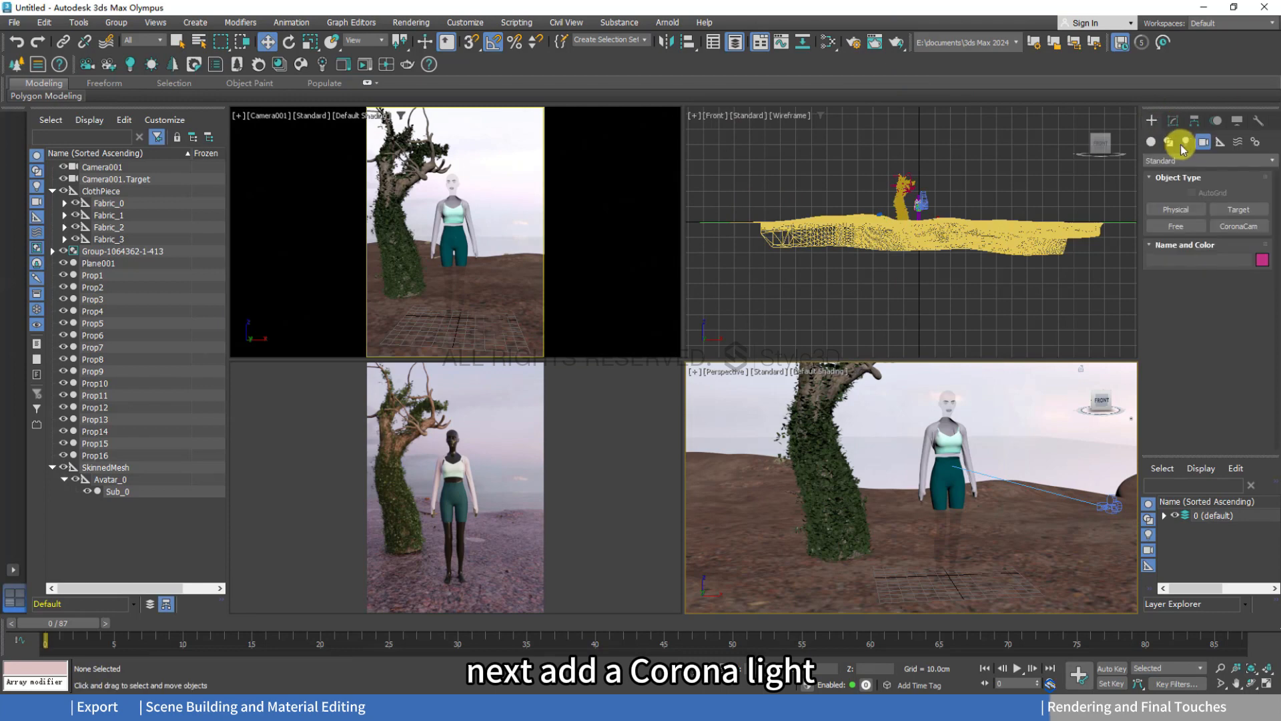
click(1186, 143)
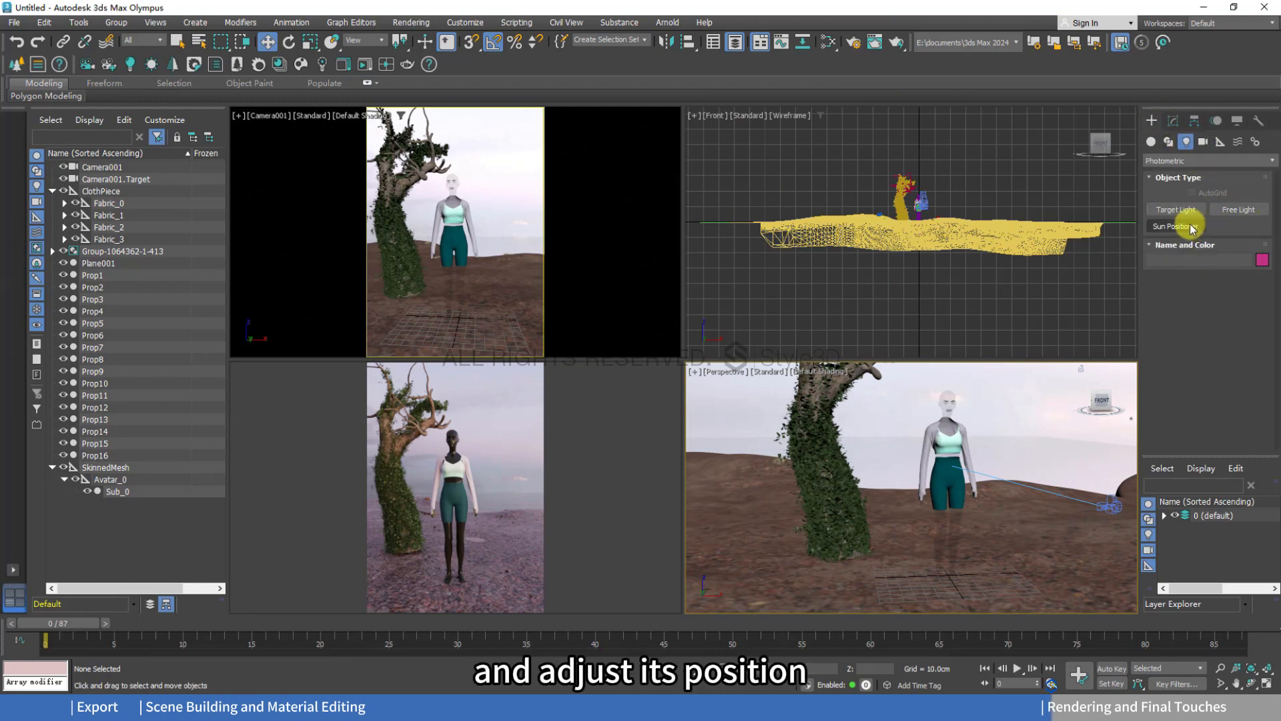
click(1201, 161)
click(1174, 191)
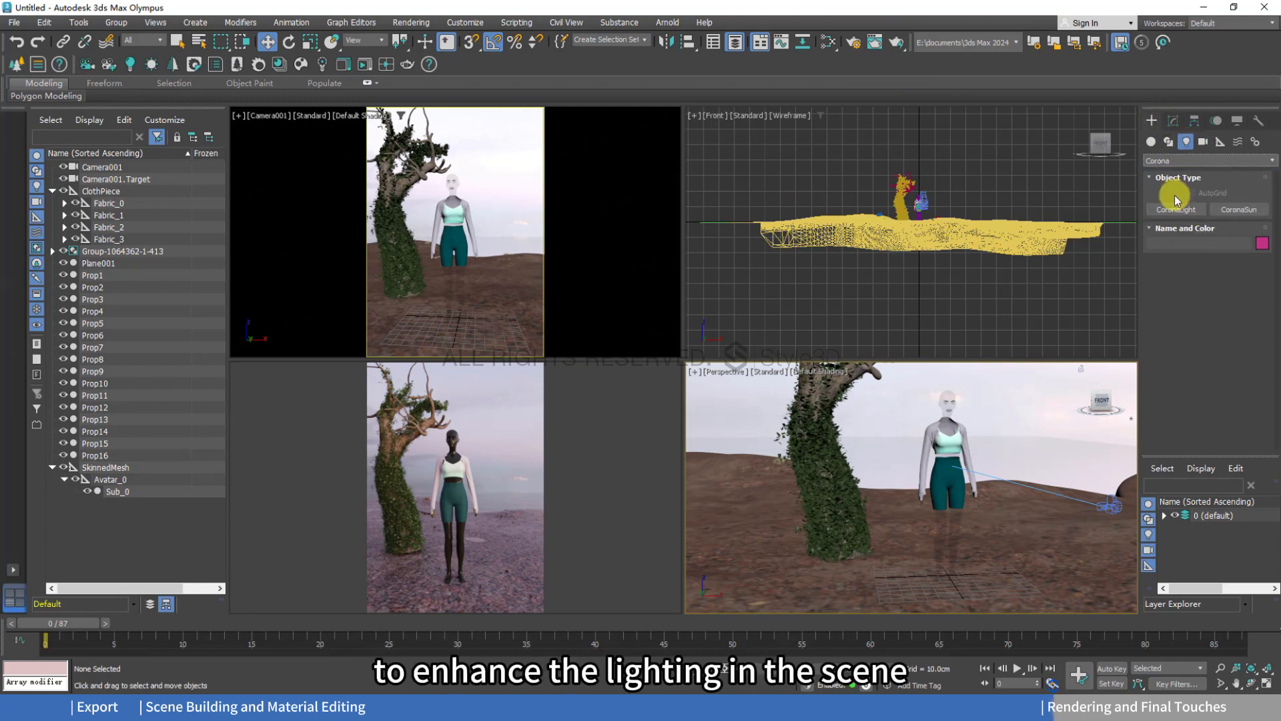
click(1175, 209)
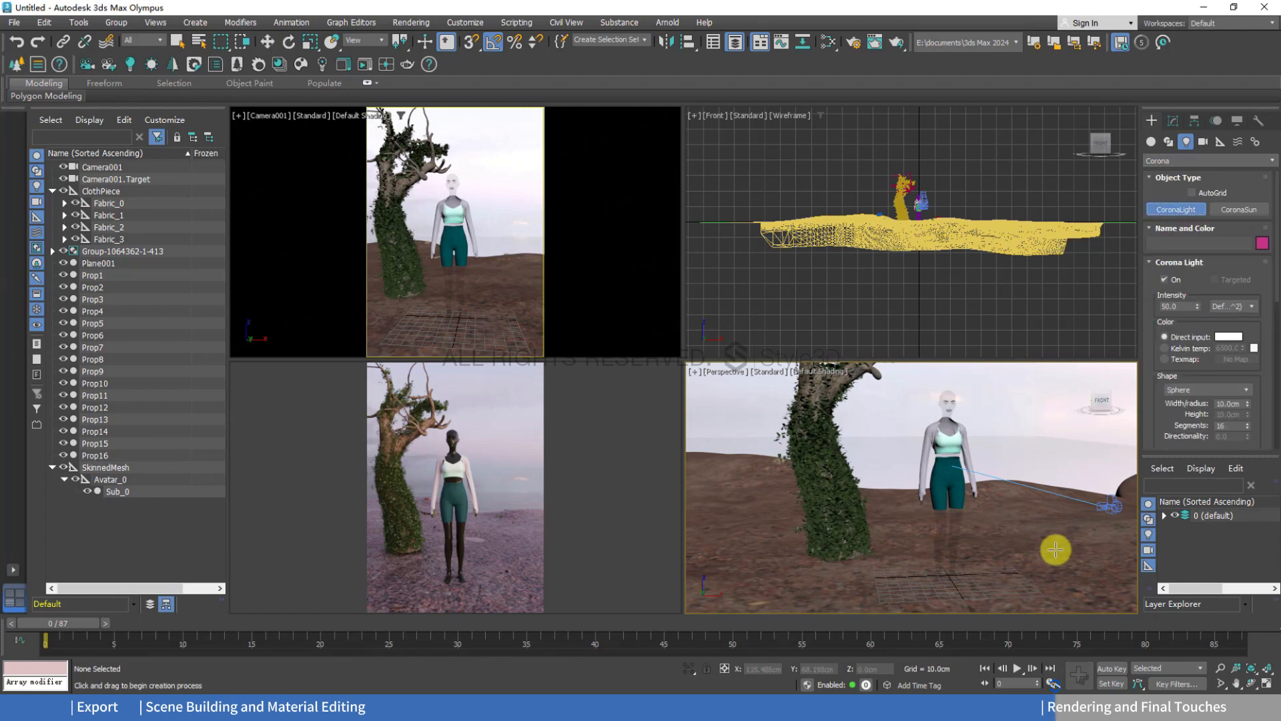
scroll(1014, 492, down, 5)
middle_drag(1032, 478, 954, 483)
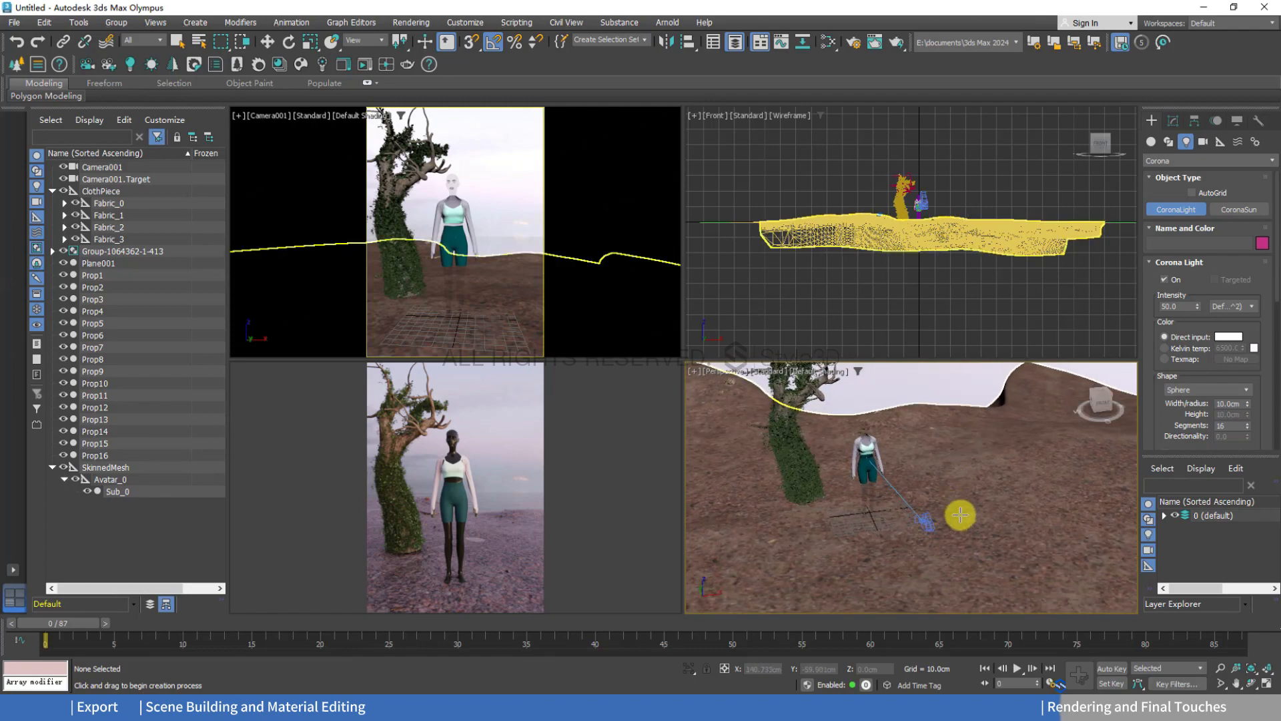
drag(959, 515, 975, 524)
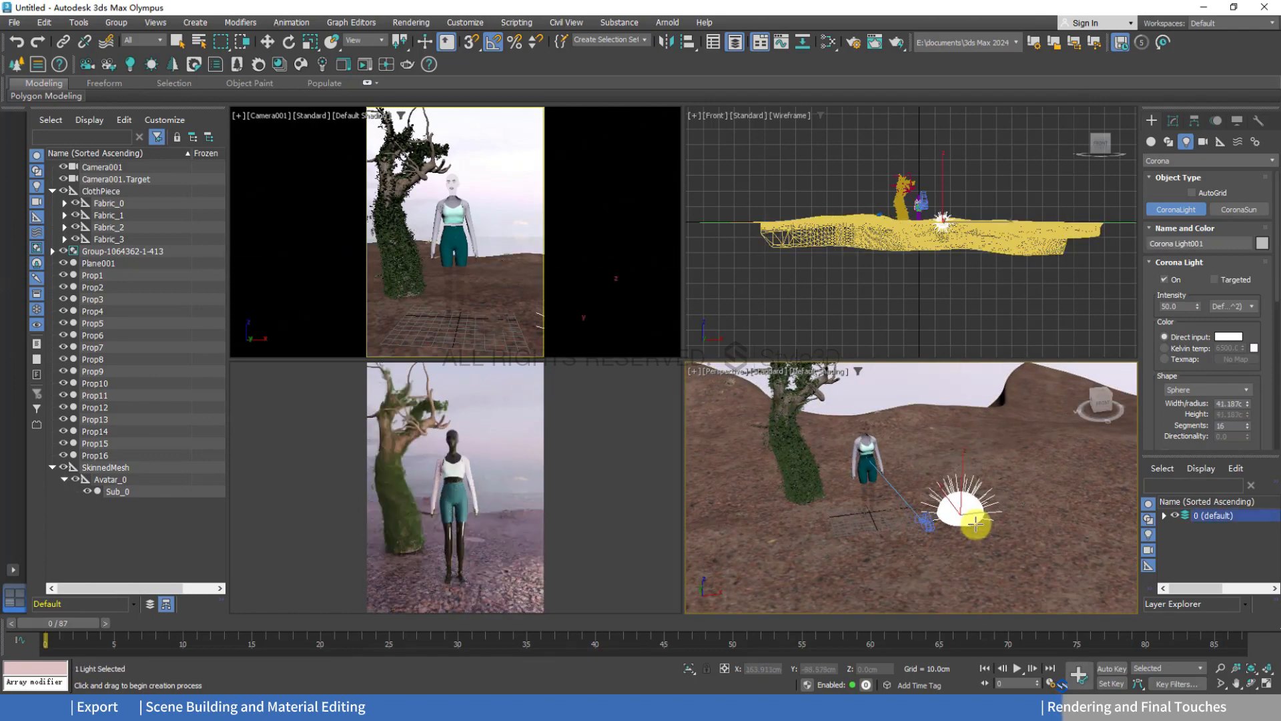
Raise the Corona light to a height of about 173 cm, shift it horizontally beside the avatar, and deselect it.
key(w)
drag(962, 471, 966, 435)
drag(972, 383, 974, 374)
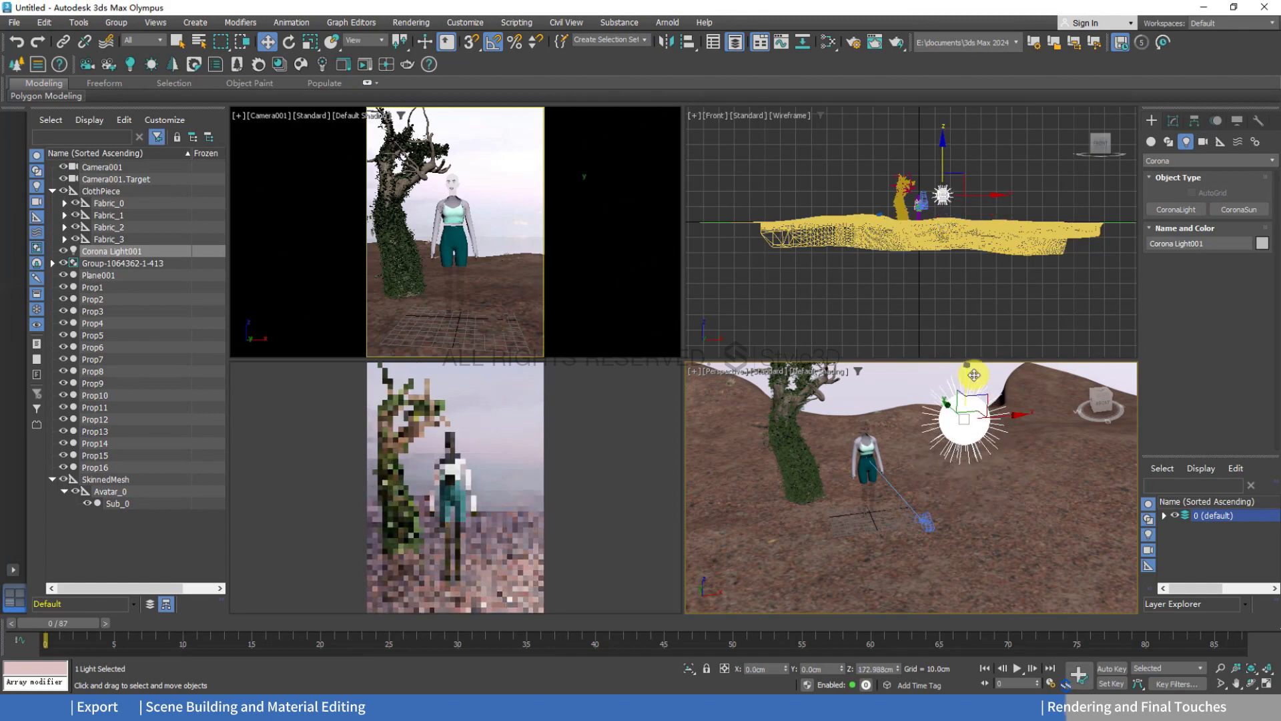
alt+middle_drag(932, 497, 1076, 437)
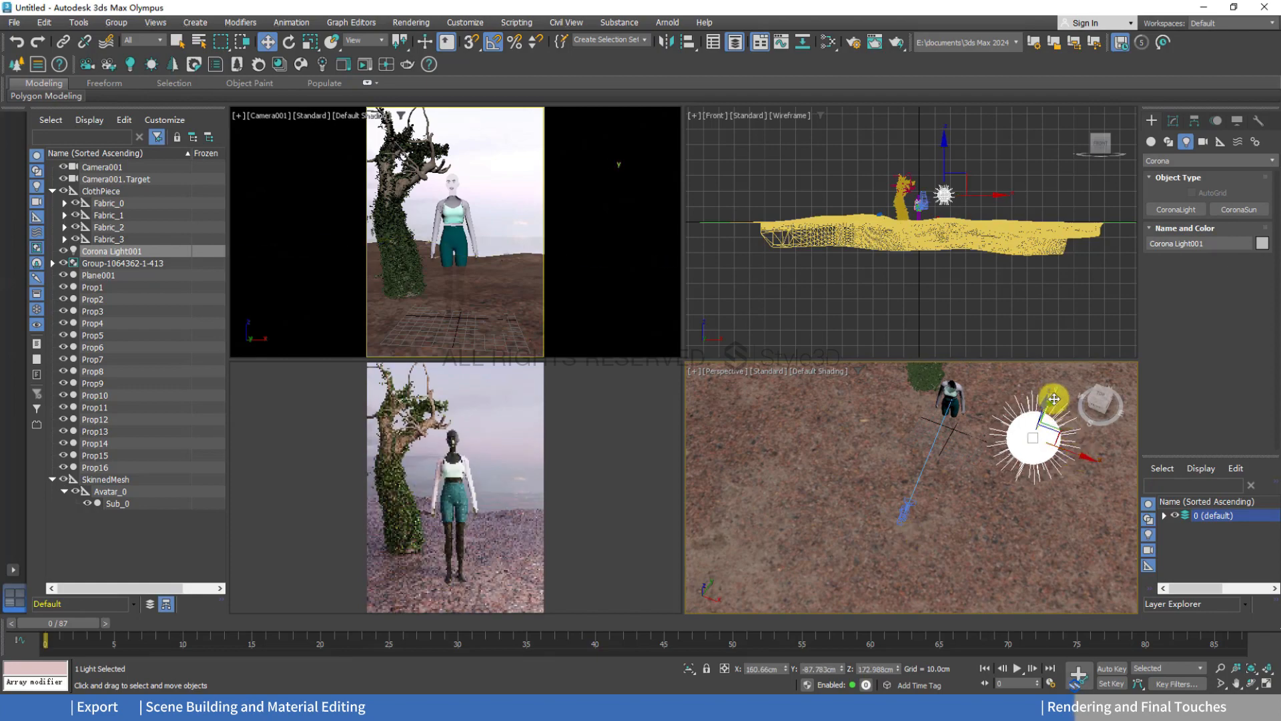
click(1050, 401)
drag(1042, 428, 995, 506)
alt+middle_drag(995, 506, 964, 488)
click(948, 407)
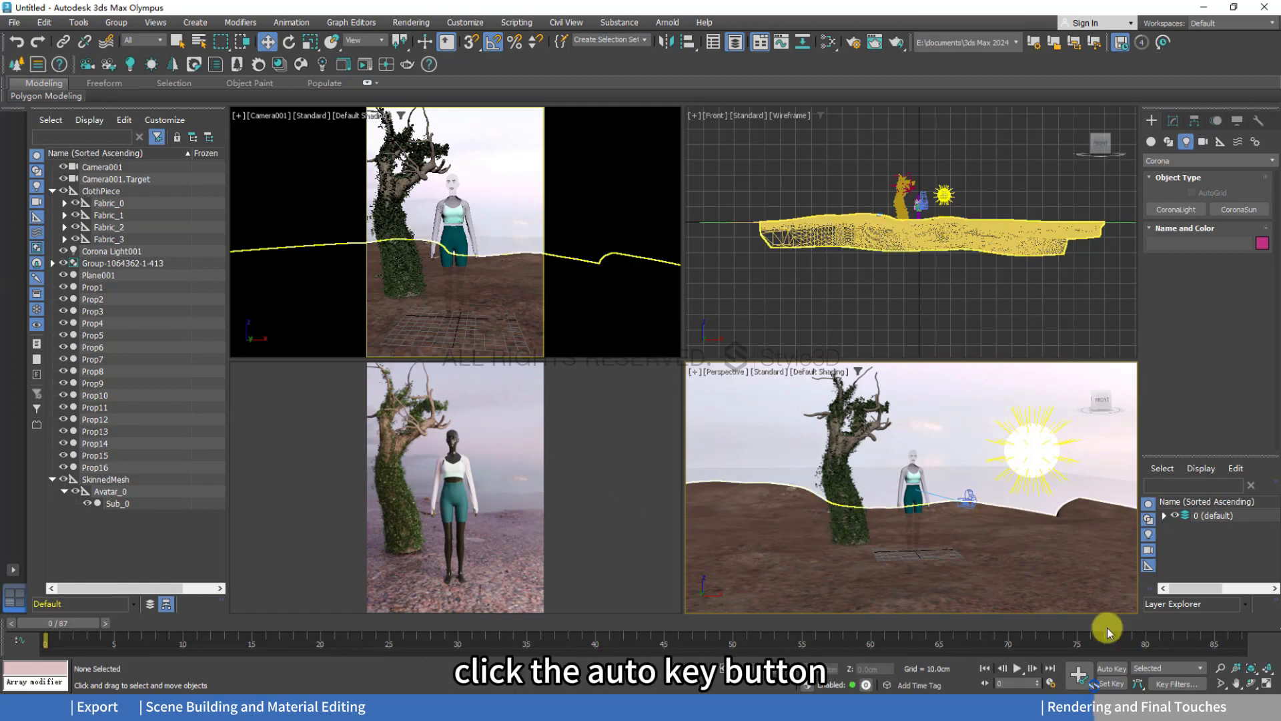
Turn on Auto Key and open the Slate Material Editor, placed clear of the right-hand command area.
click(1110, 670)
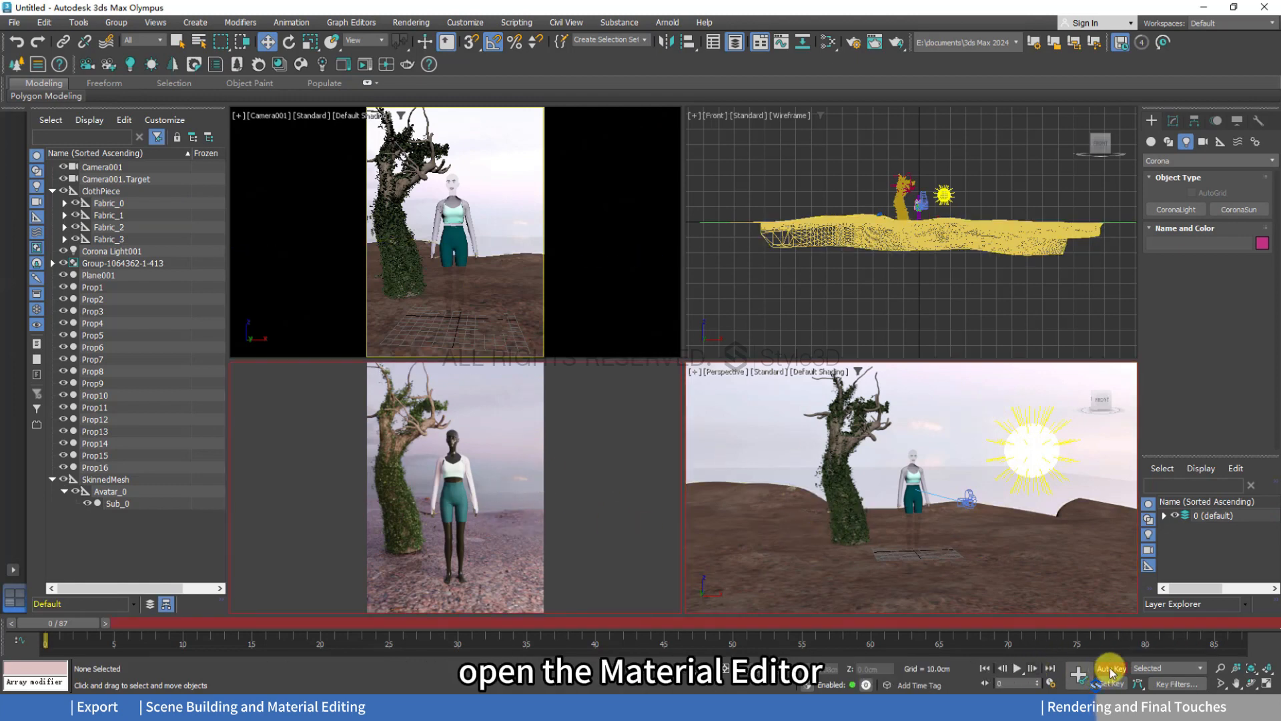
click(827, 44)
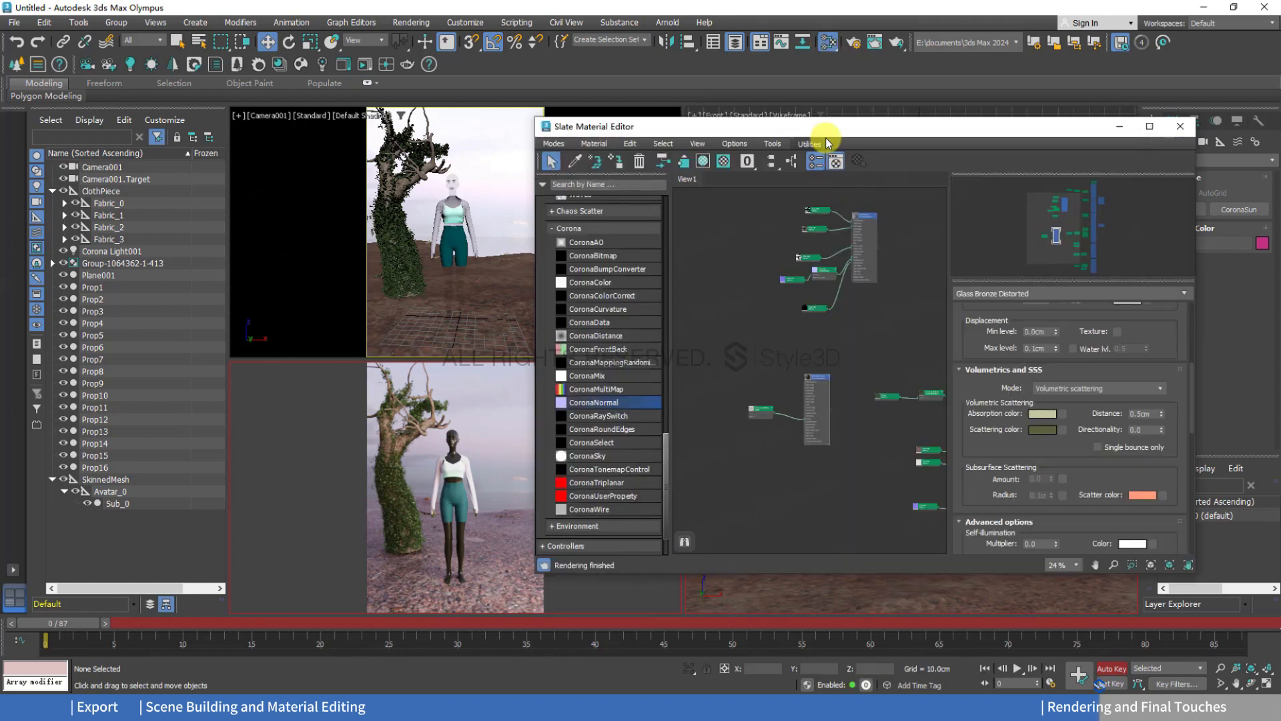
drag(824, 126, 686, 128)
Display the coordinates of the normal bitmap feeding the Water Clear material and move the animation to the last frame, 87.
middle_drag(721, 340, 622, 335)
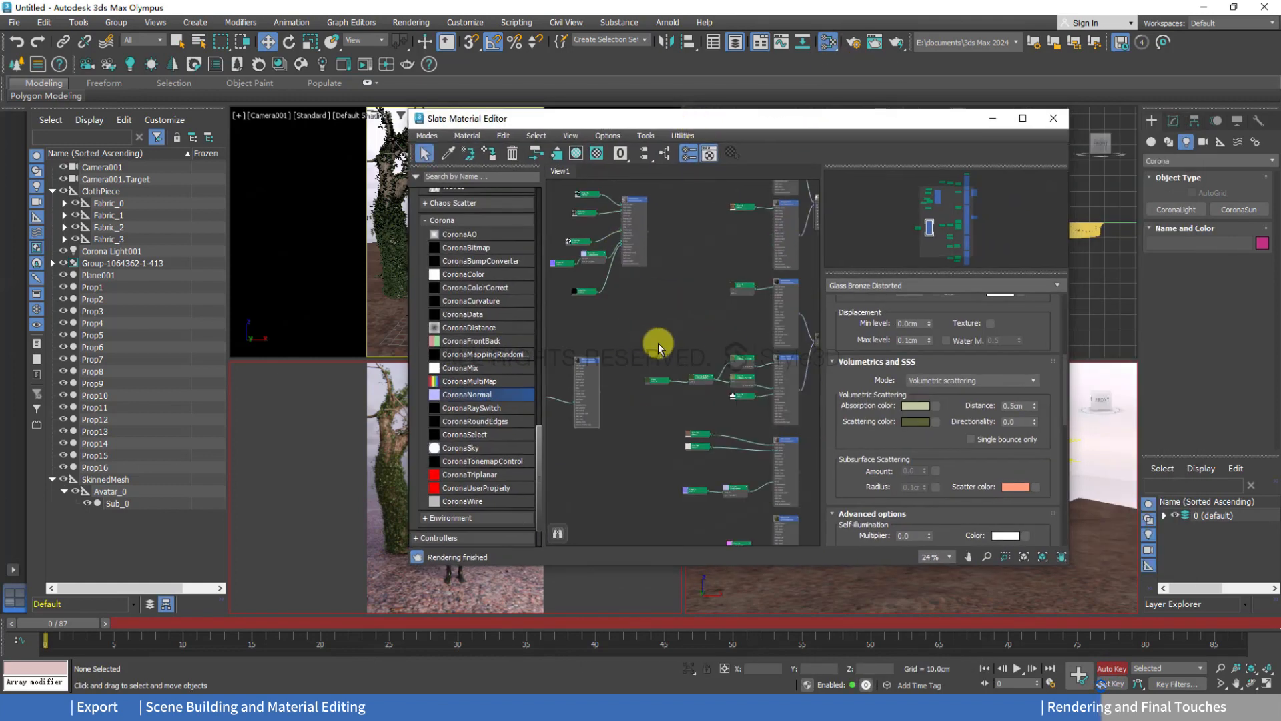
scroll(629, 409, up, 6)
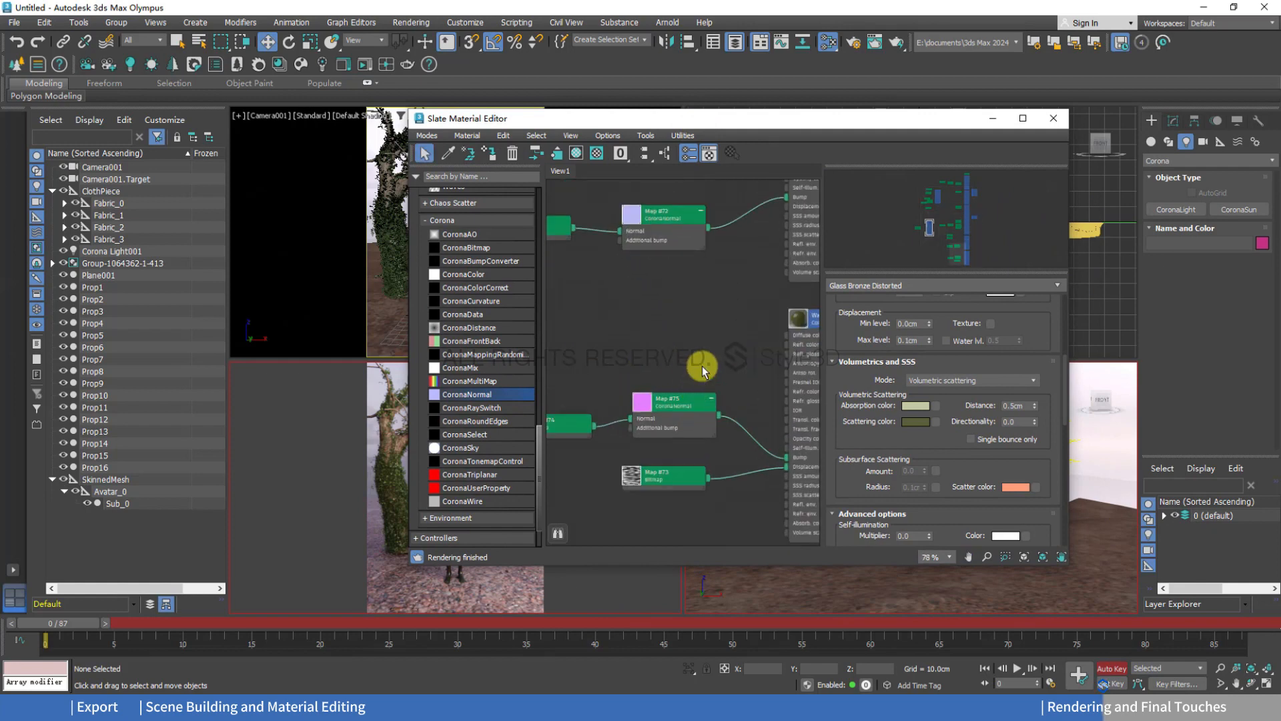
middle_drag(641, 407, 595, 325)
scroll(694, 328, up, 1)
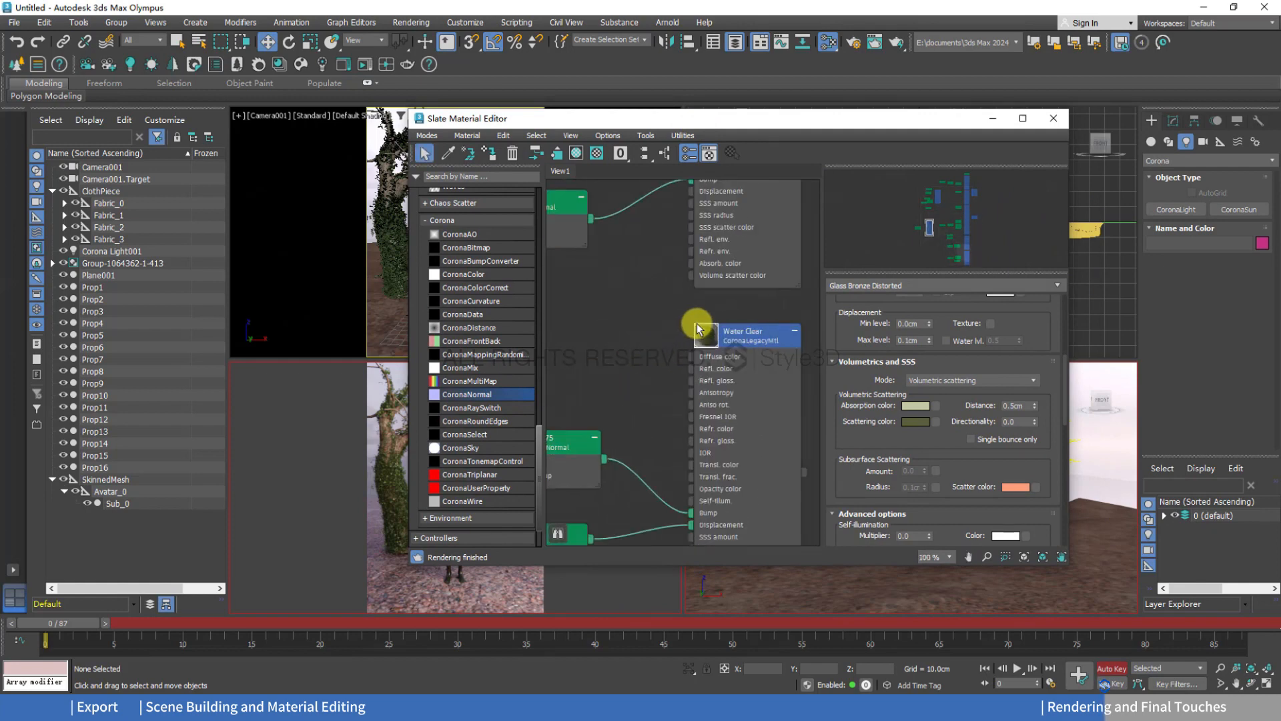
scroll(620, 385, down, 1)
middle_drag(657, 379, 761, 306)
click(604, 377)
middle_drag(617, 441, 654, 415)
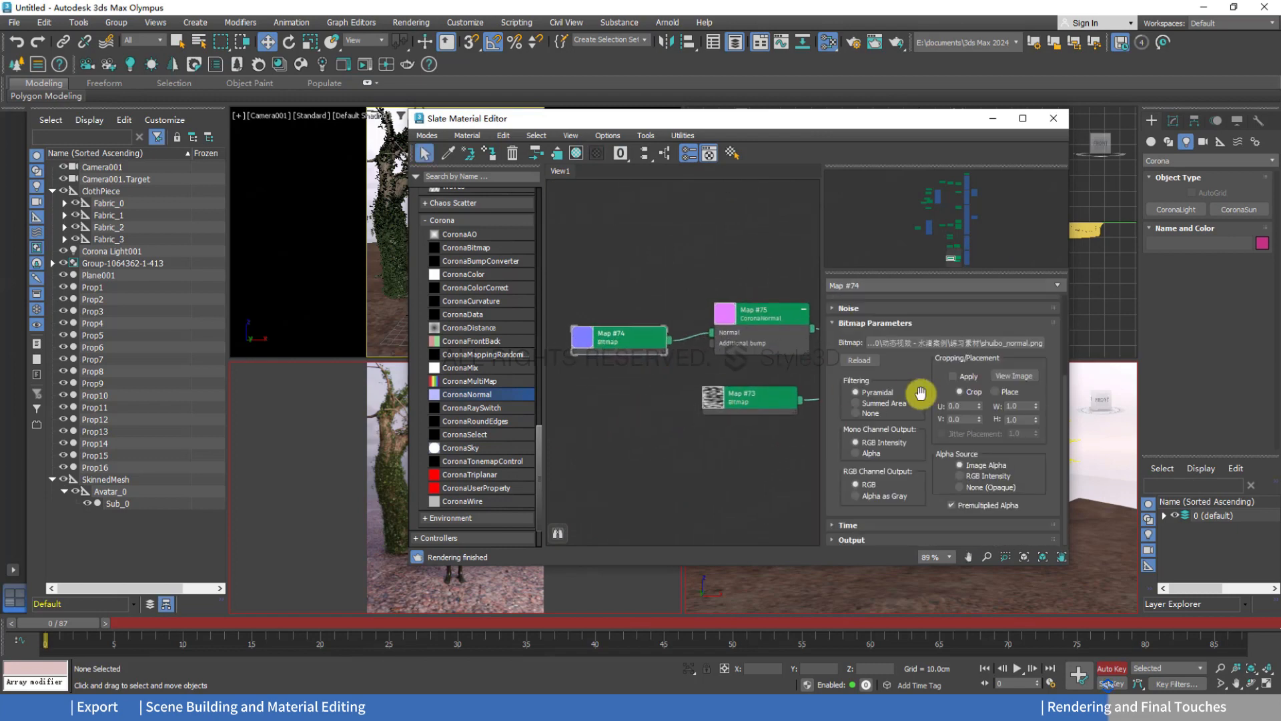
scroll(918, 390, up, 3)
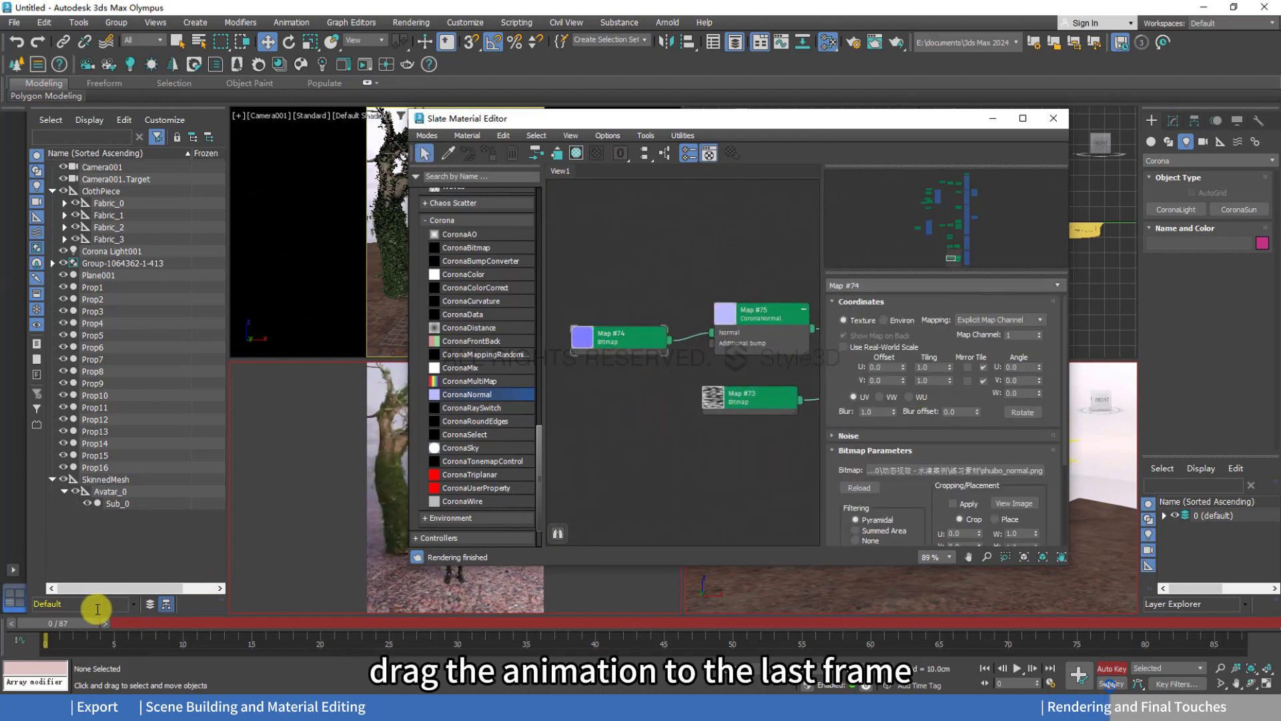
drag(59, 630, 1246, 623)
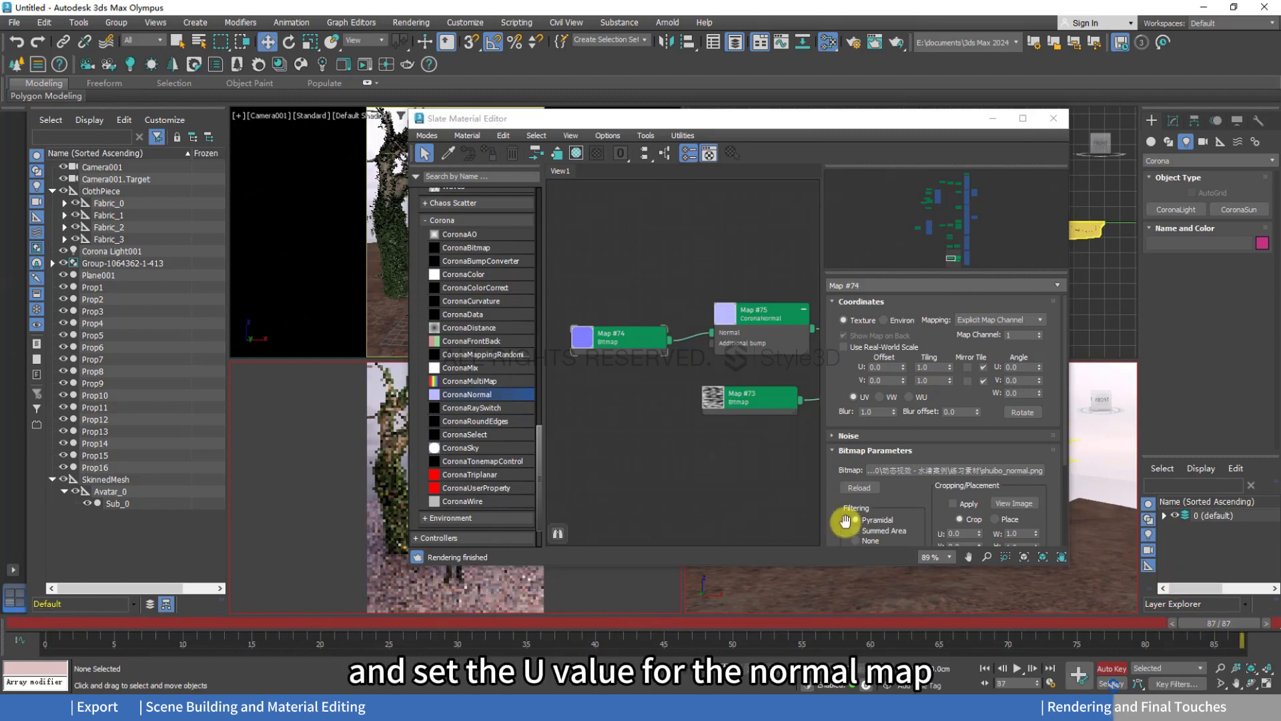
Set the U offset to 0.1 for the water material's normal bitmap and displacement bitmap at frame 87, and close the material editor.
click(599, 333)
text(0.1)
key(Return)
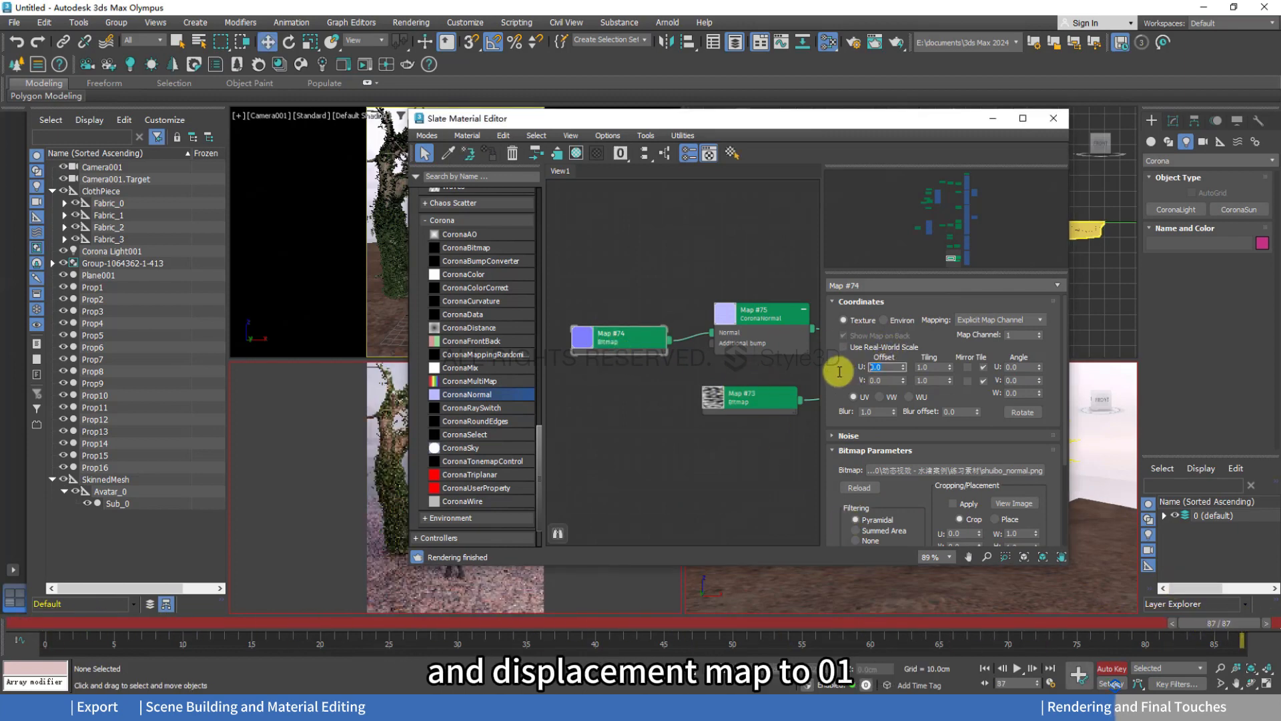
click(762, 403)
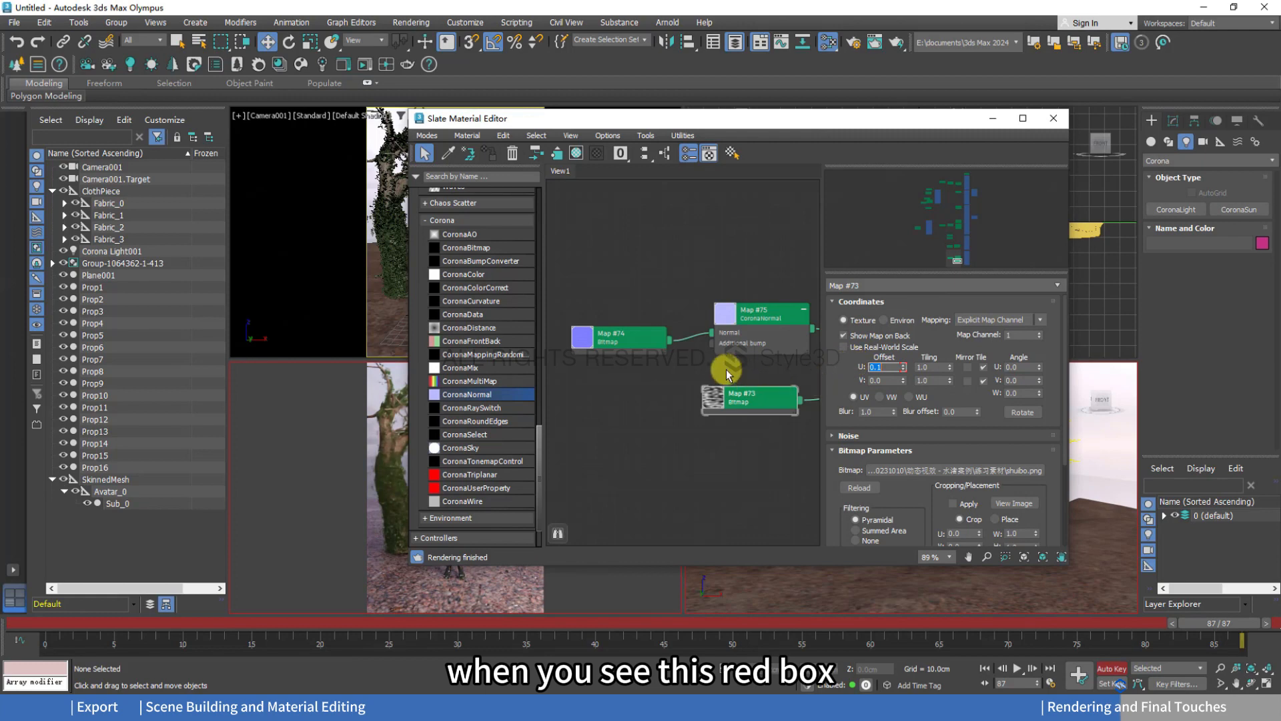
scroll(706, 387, down, 5)
middle_drag(726, 378, 709, 407)
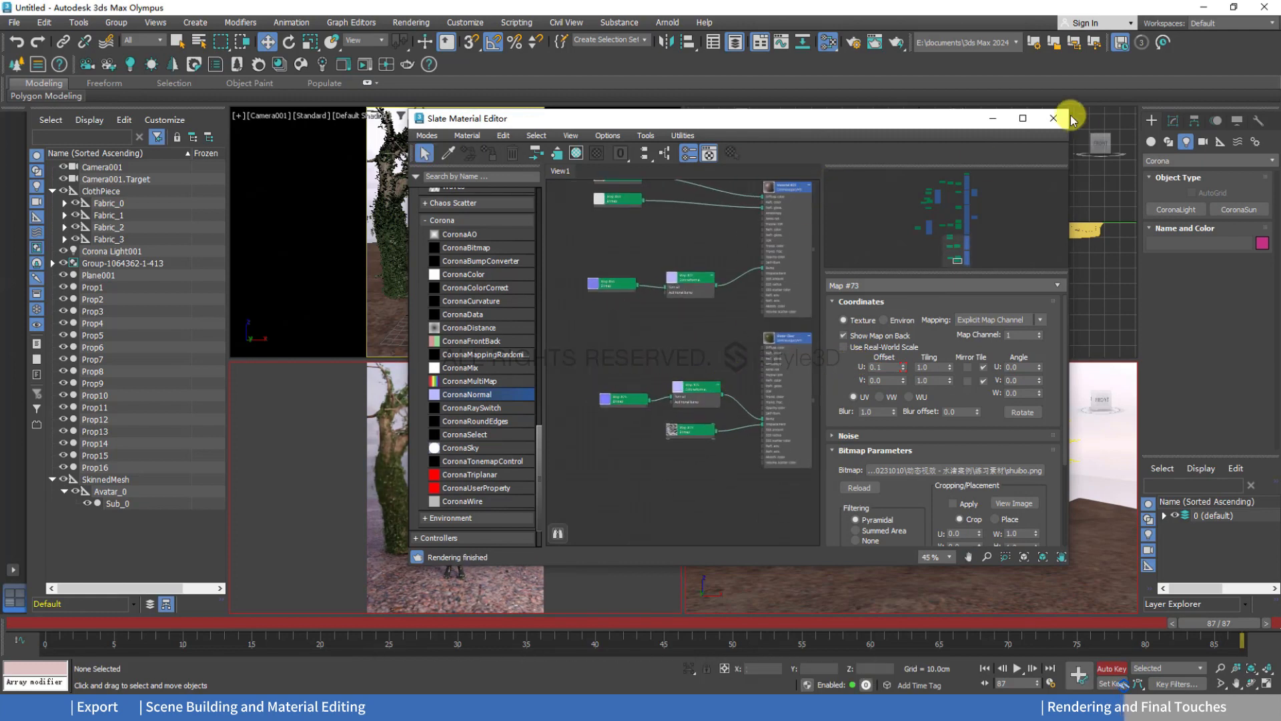
click(1049, 121)
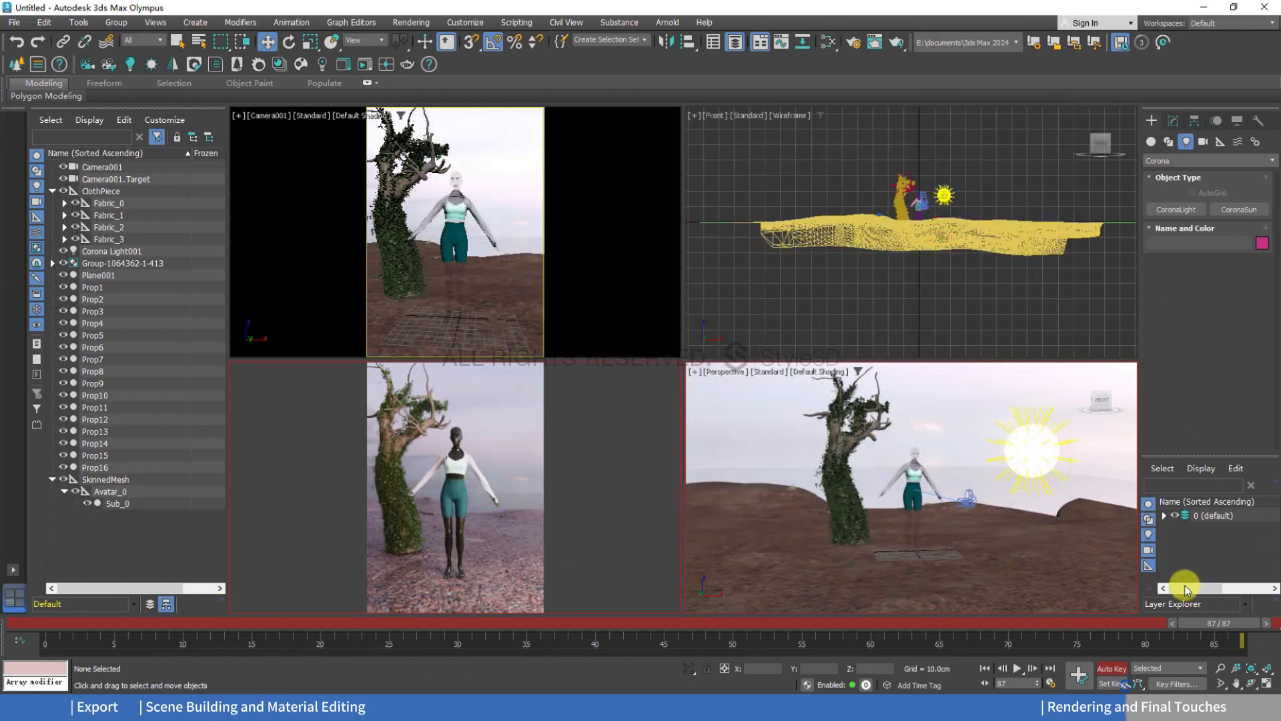
Keyframe the camera beside the avatar on the light's side at frame 0 and about 186 cm sideways toward the tree at frame 87.
drag(1204, 623, 23, 602)
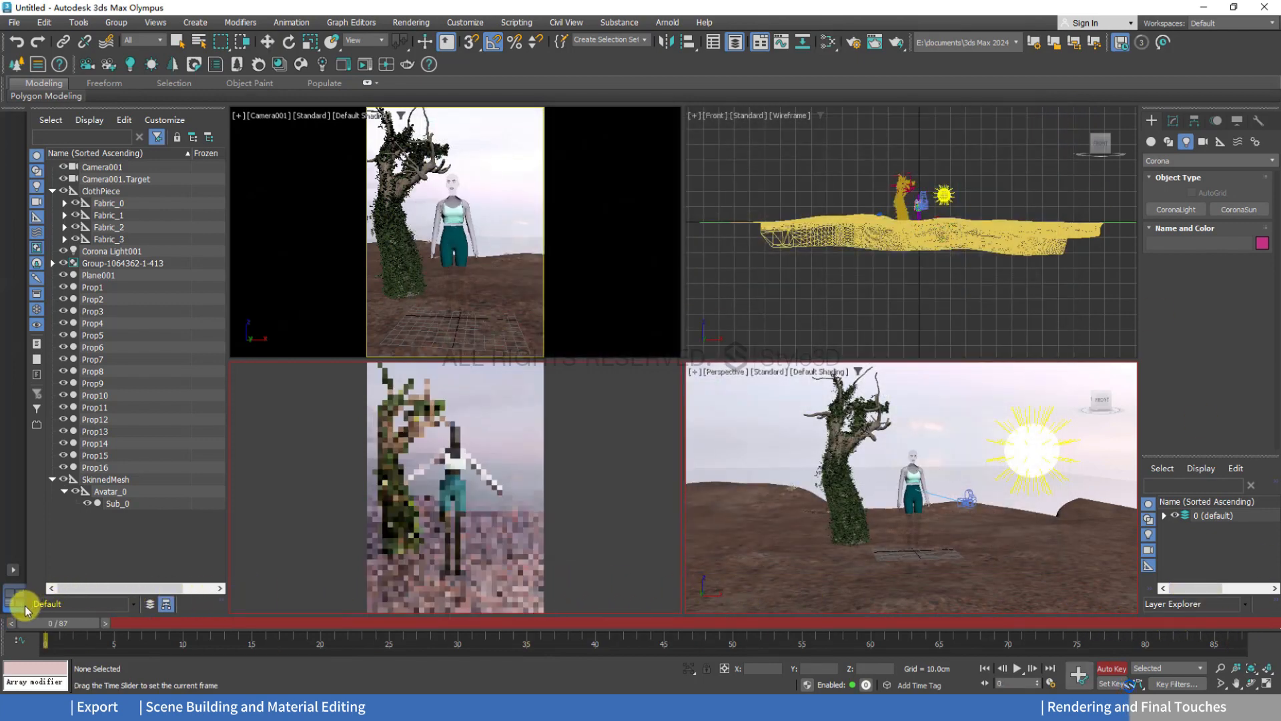
click(966, 501)
alt+middle_drag(952, 481, 1015, 531)
drag(1007, 529, 1064, 519)
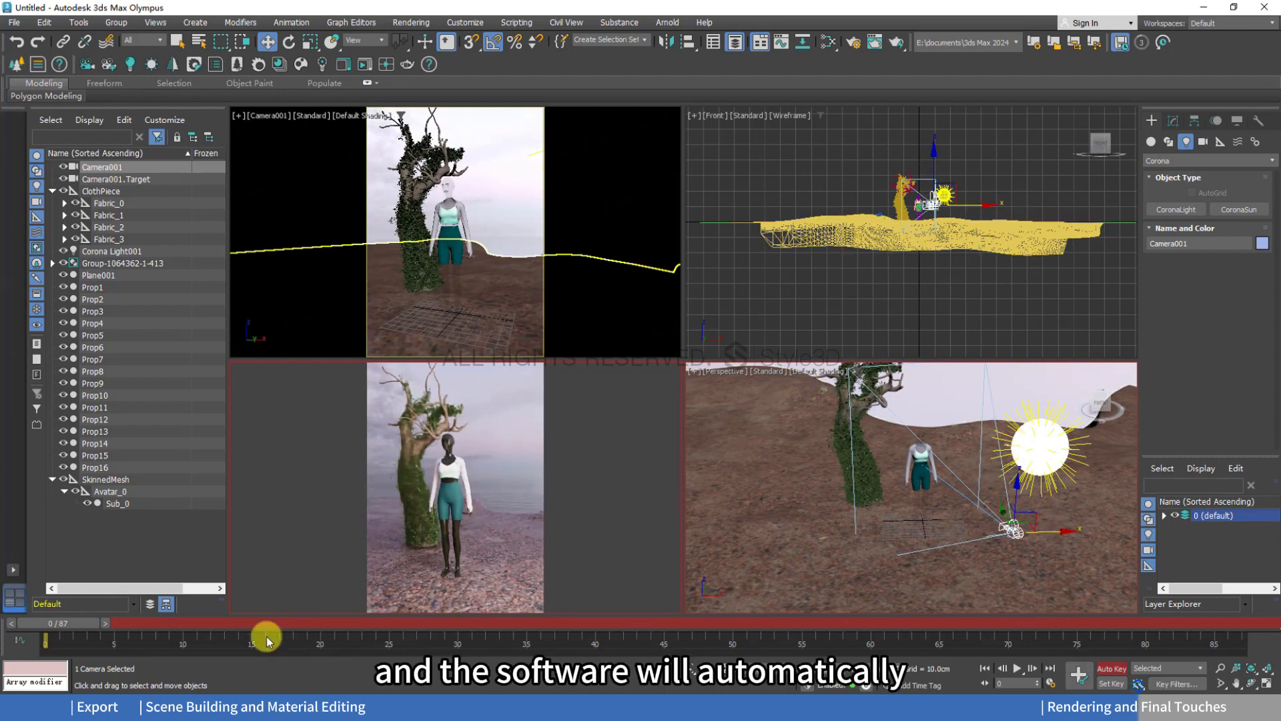
drag(57, 625, 1229, 627)
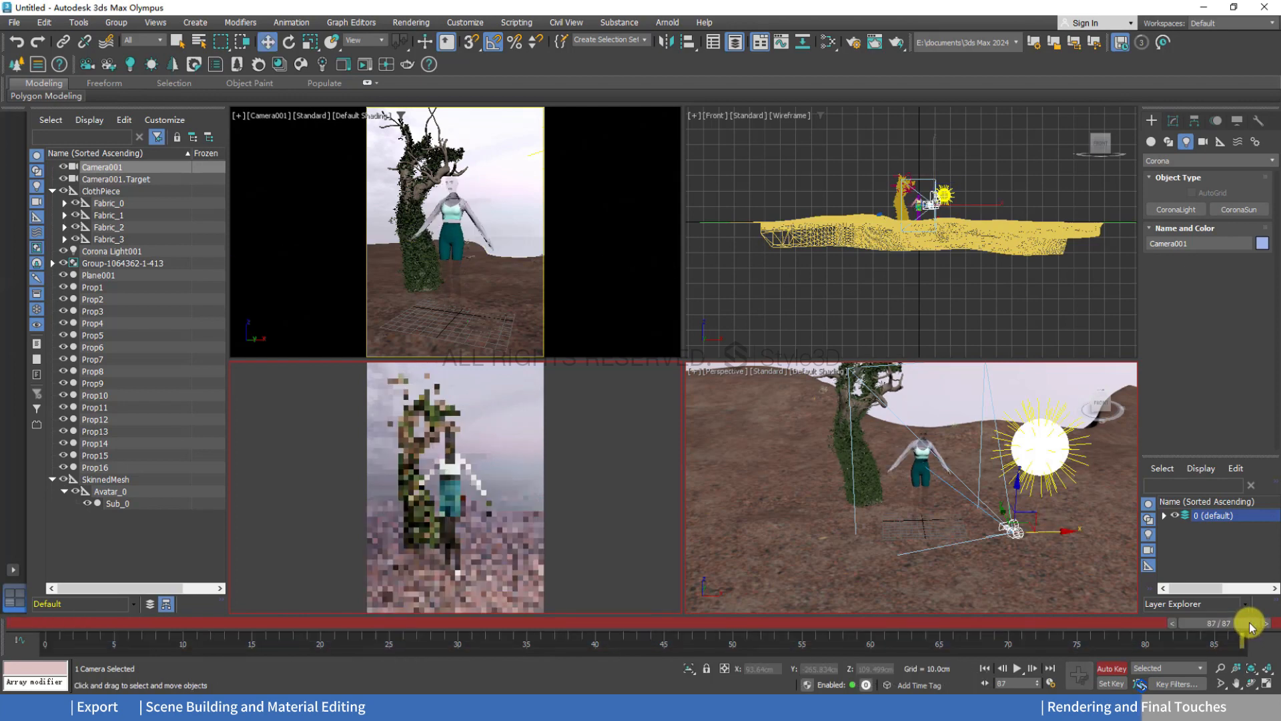
drag(1061, 532, 909, 534)
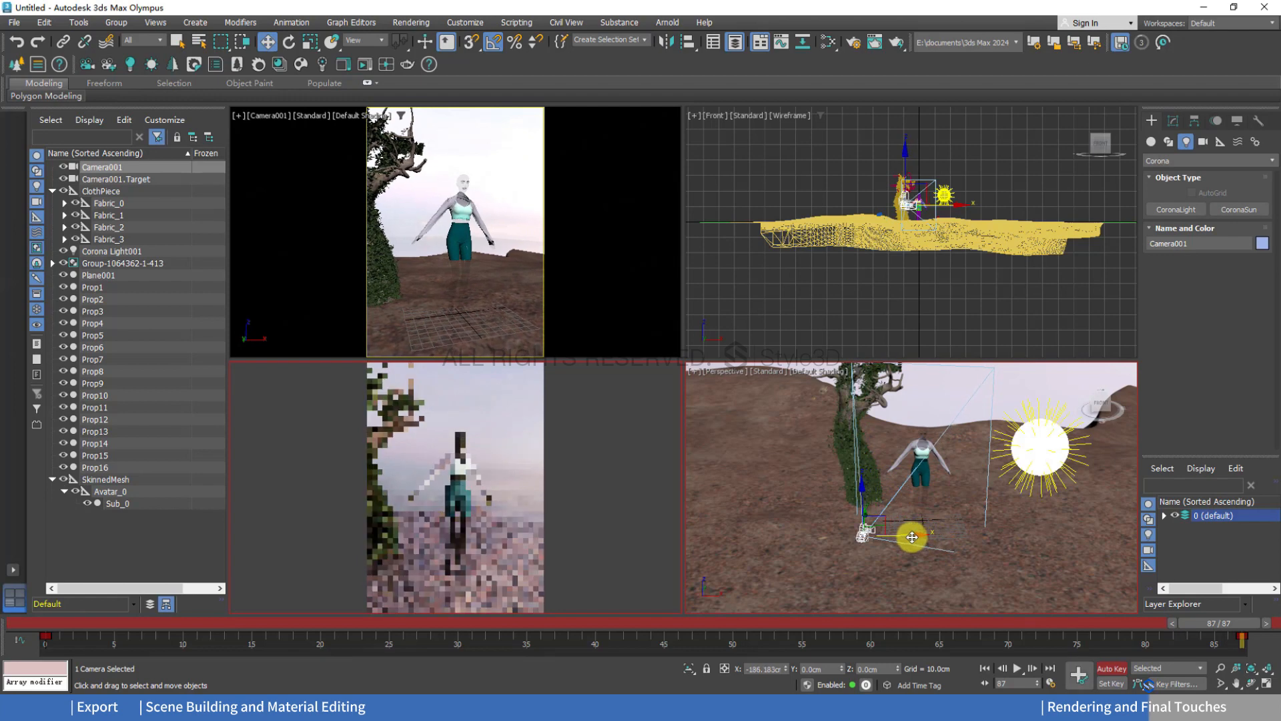
Turn off Auto Key and scrub the animation back to frame 0.
click(1116, 668)
drag(1210, 626, 382, 606)
drag(274, 603, 36, 617)
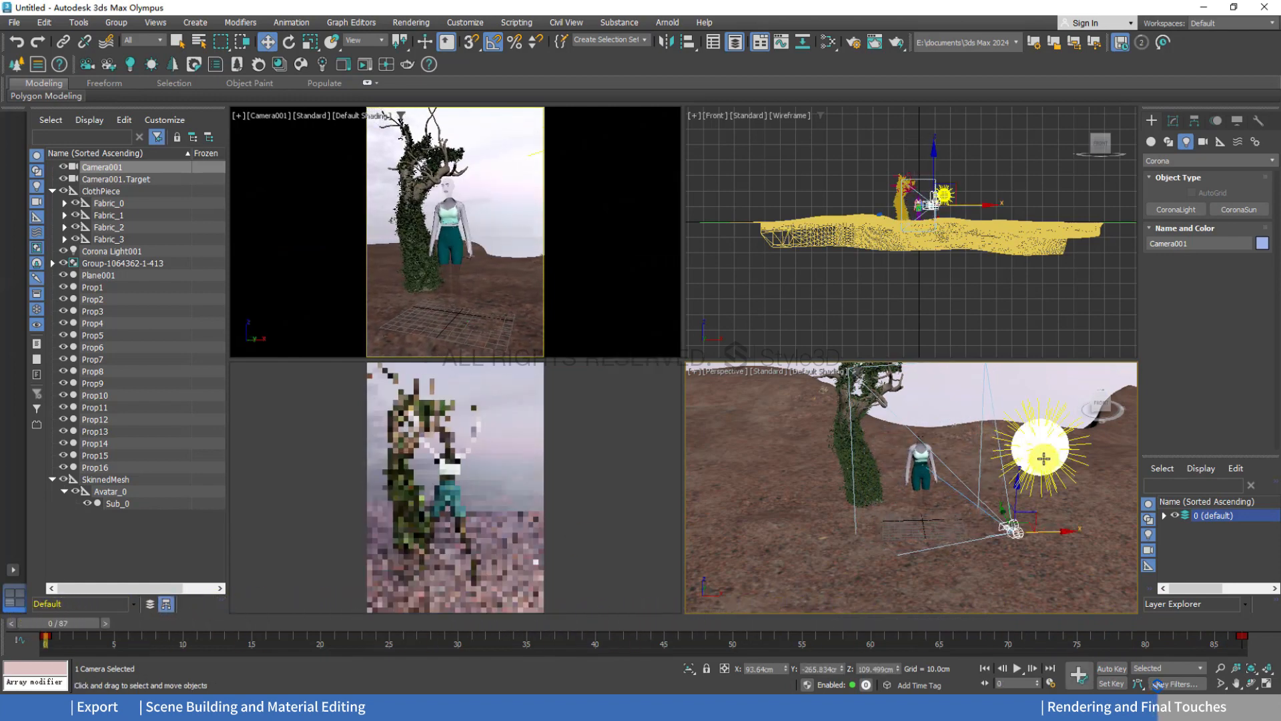
Examine the avatar, tree, camera and light from different angles and distances in the perspective view.
click(1001, 376)
alt+middle_drag(920, 455, 871, 561)
click(959, 419)
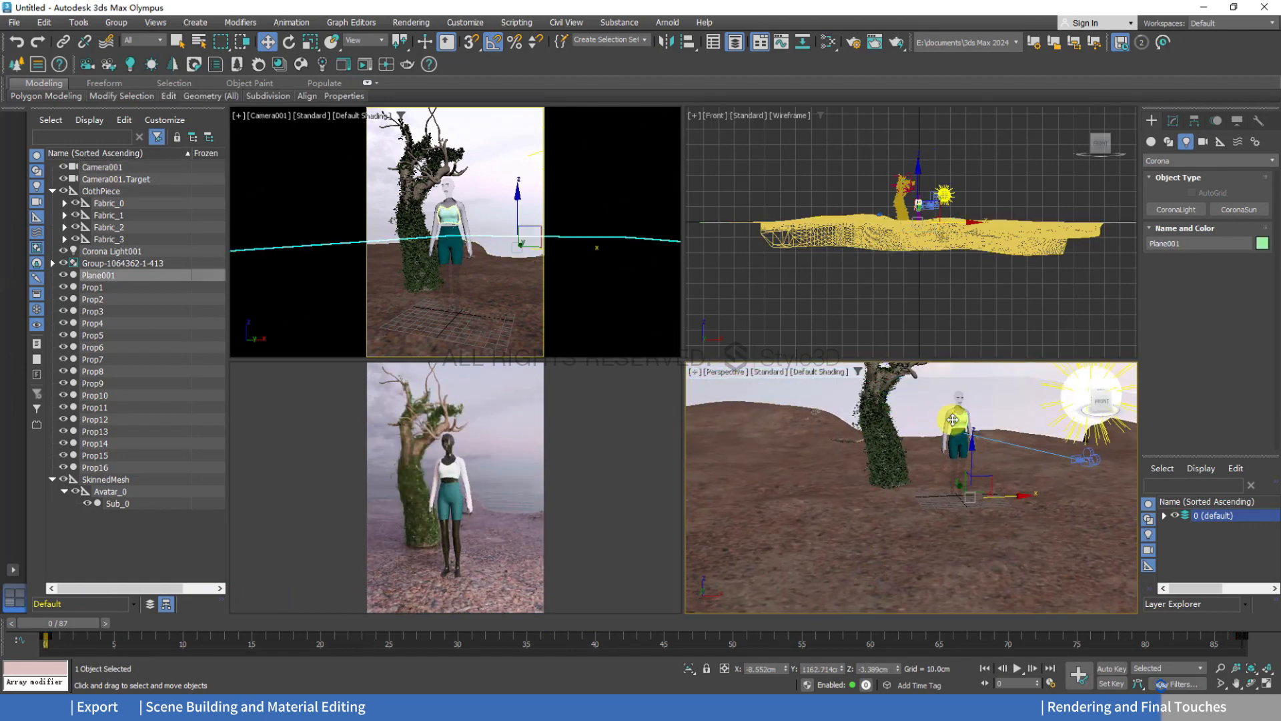
scroll(970, 436, up, 5)
middle_drag(972, 437, 973, 467)
scroll(986, 472, down, 5)
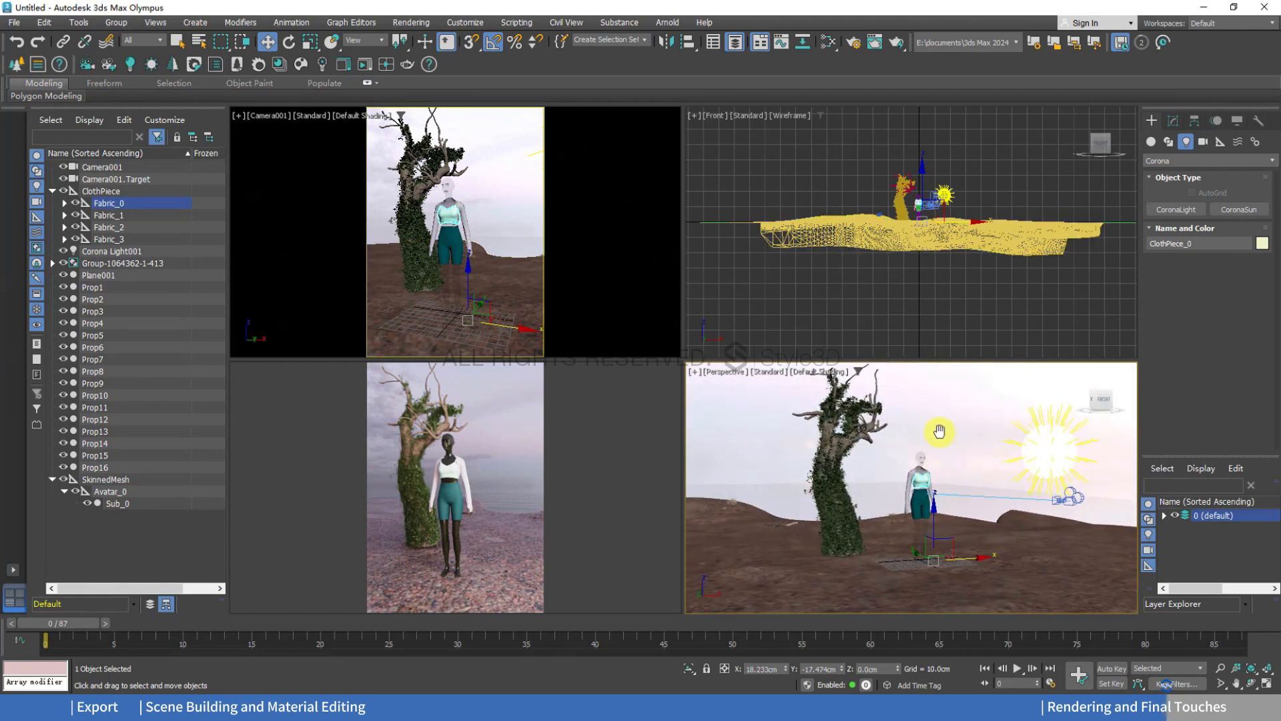
middle_drag(939, 432, 957, 437)
scroll(961, 447, down, 3)
scroll(964, 448, up, 3)
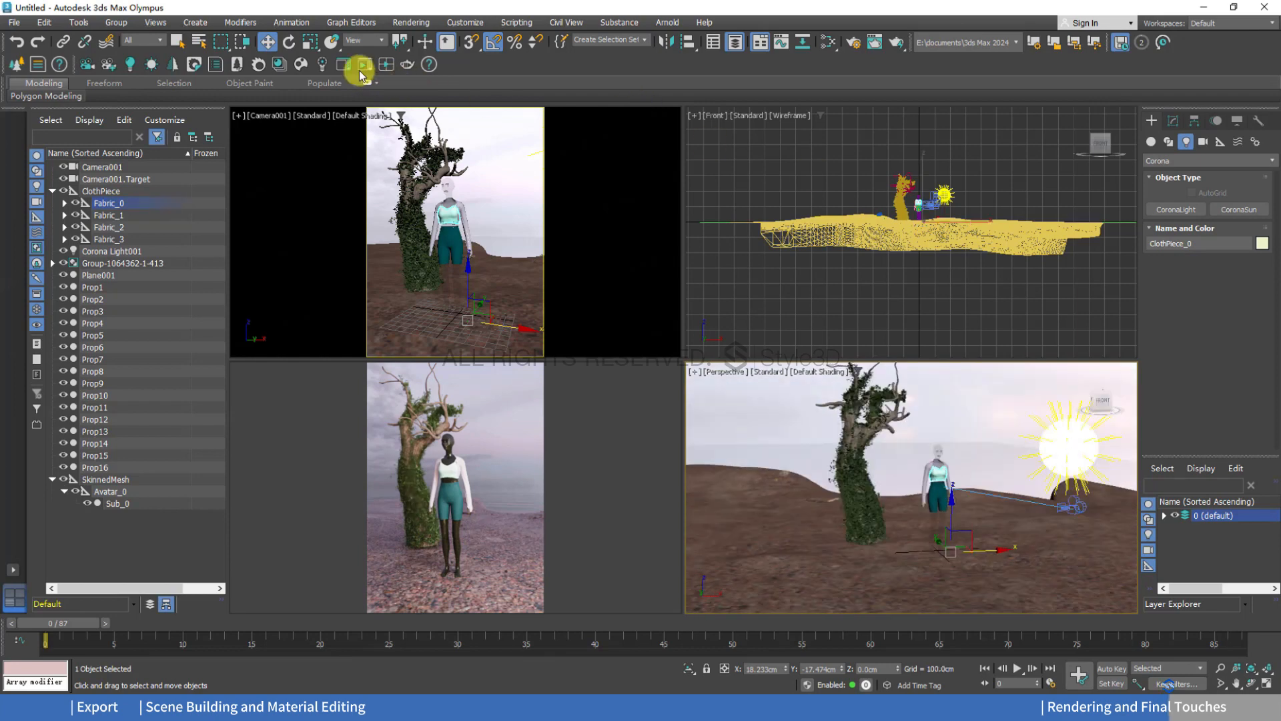
Stop the docked interactive rendering and run it in an enlarged Corona frame buffer window instead.
right_click(467, 431)
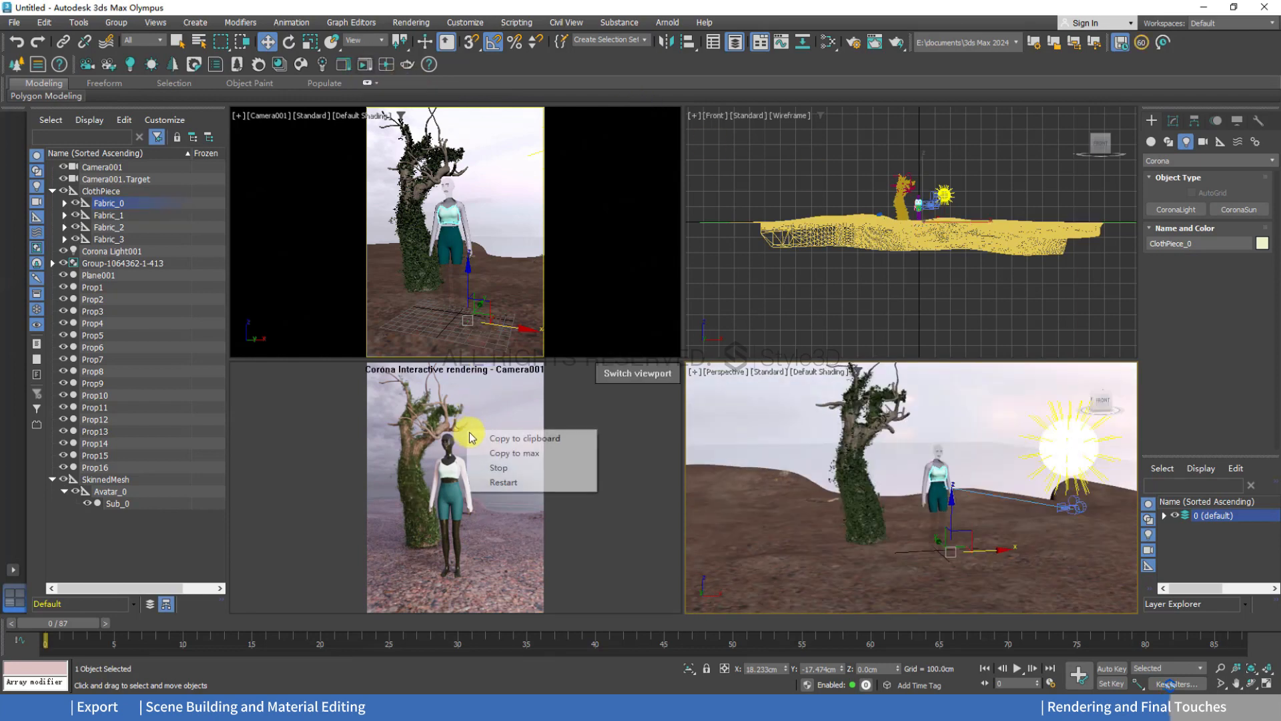
click(494, 468)
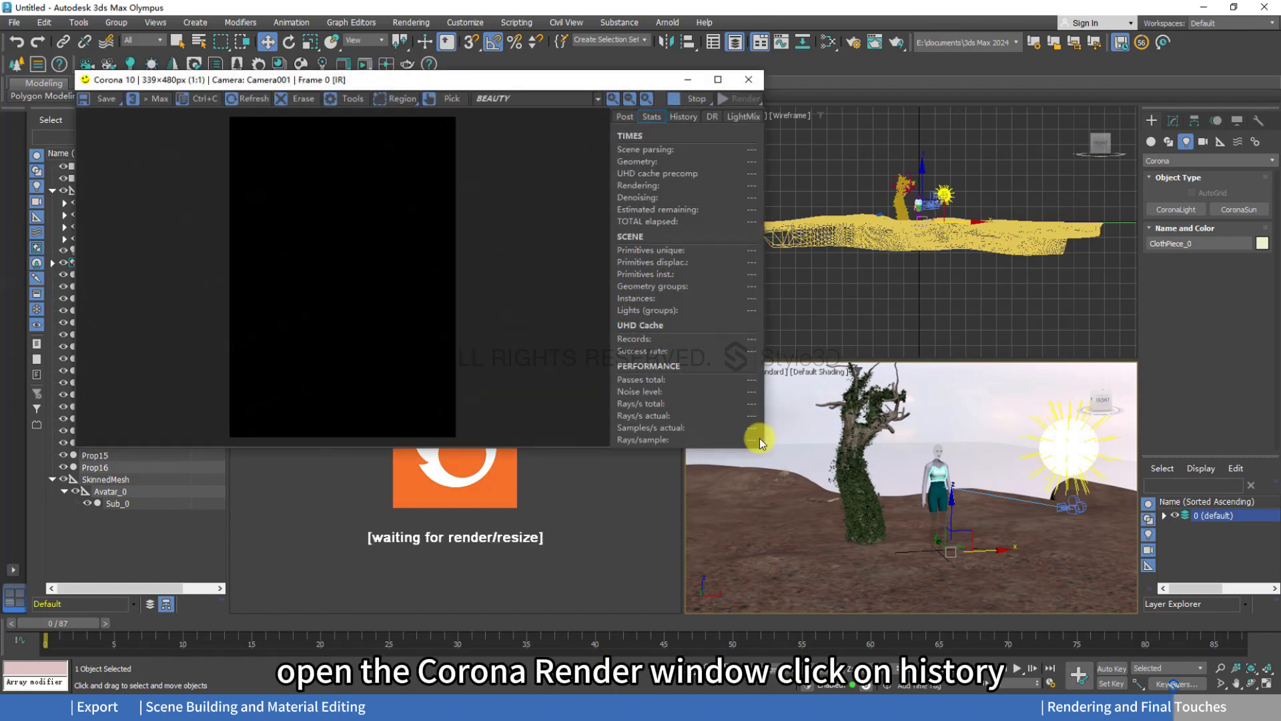
drag(766, 449, 738, 639)
drag(519, 82, 543, 56)
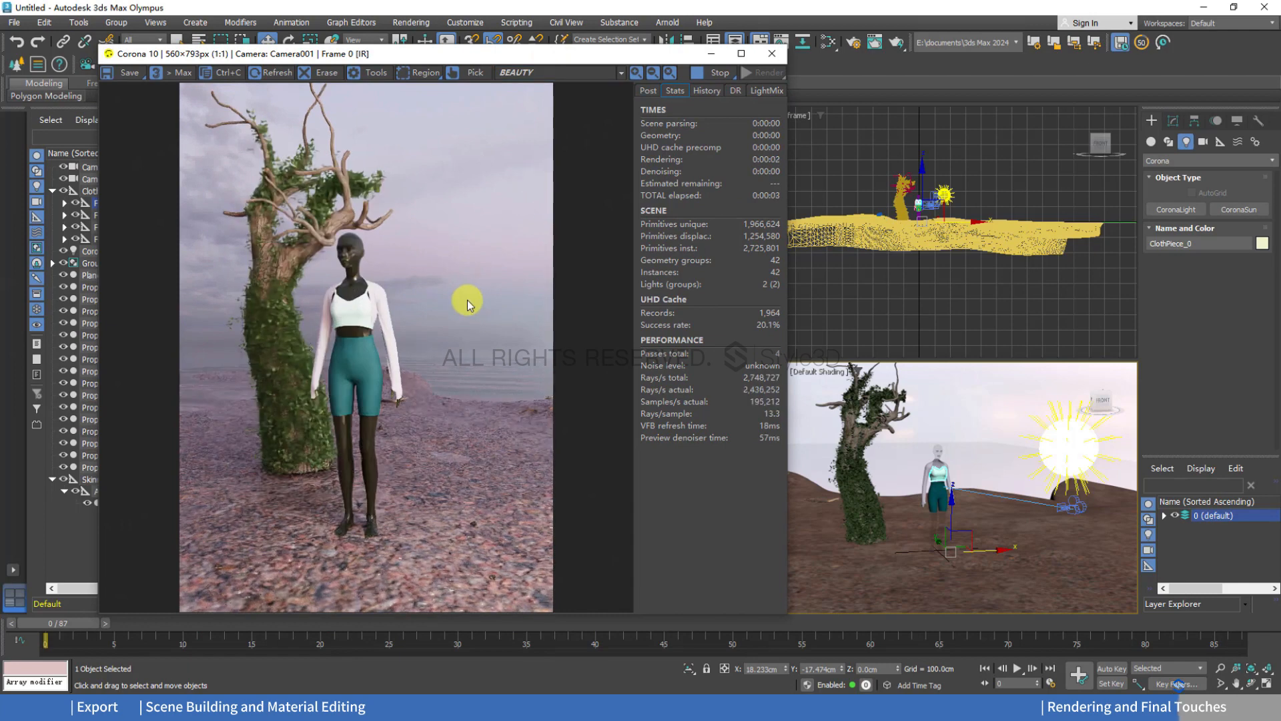
Store the current frame 0 render in the Corona frame buffer's history.
click(712, 91)
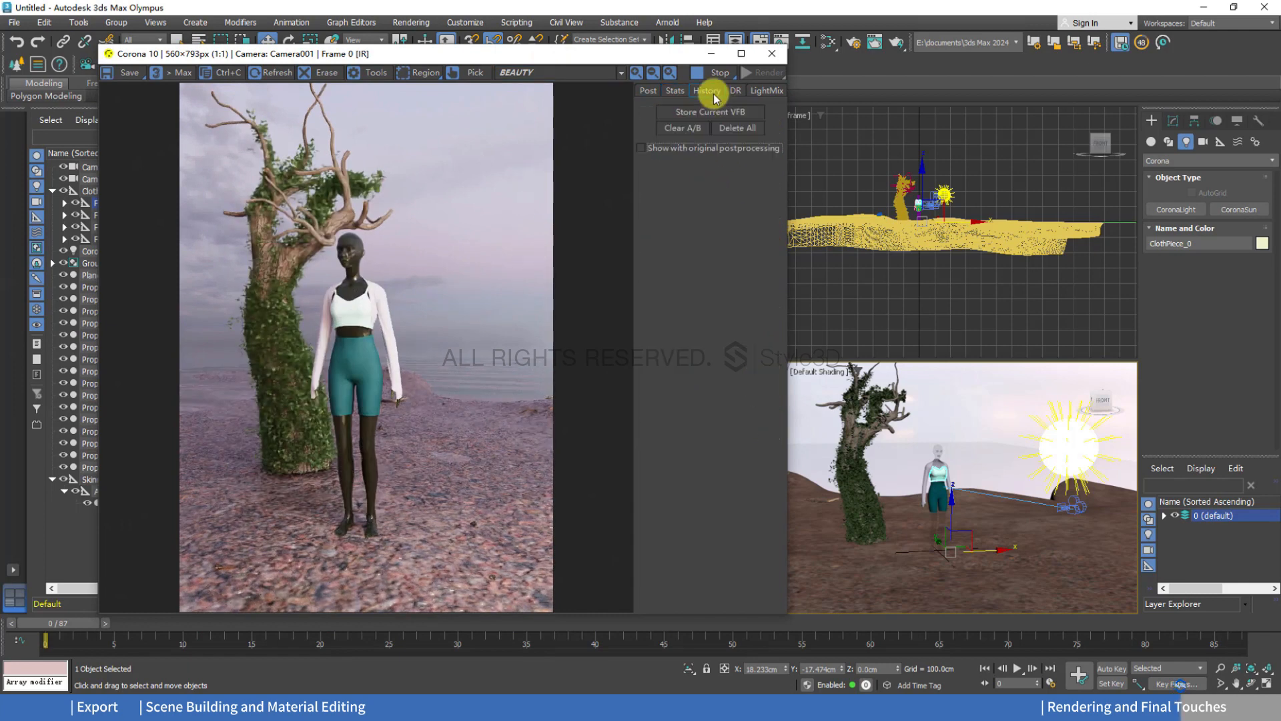
drag(582, 59, 598, 43)
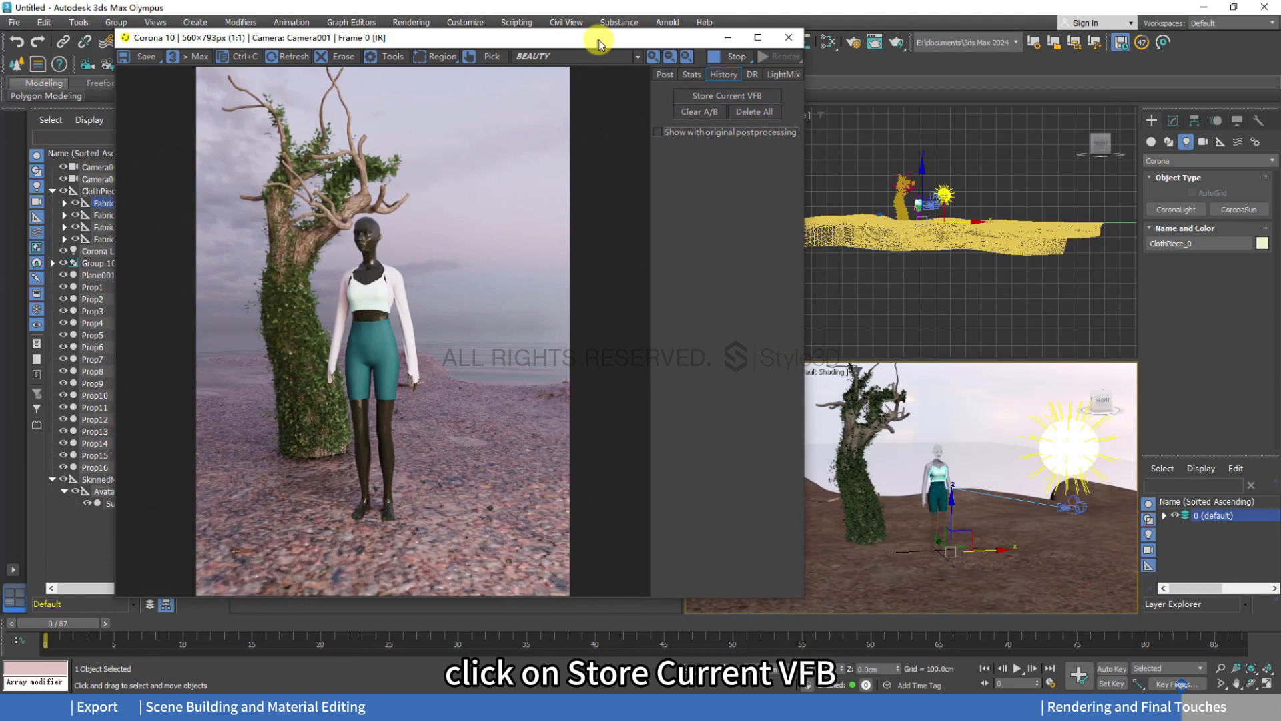
click(719, 97)
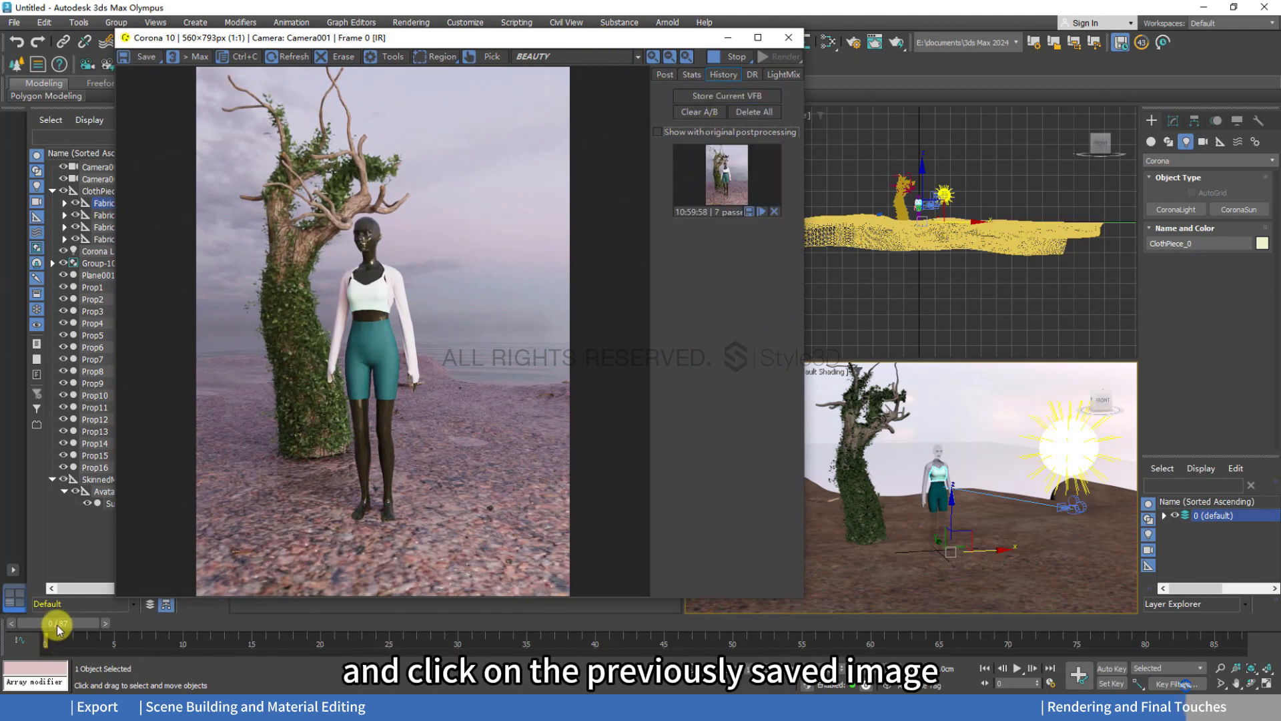
Compare the frame 45 render with the stored image using the A/B divider, and return to the docked interactive rendering.
drag(58, 628, 665, 629)
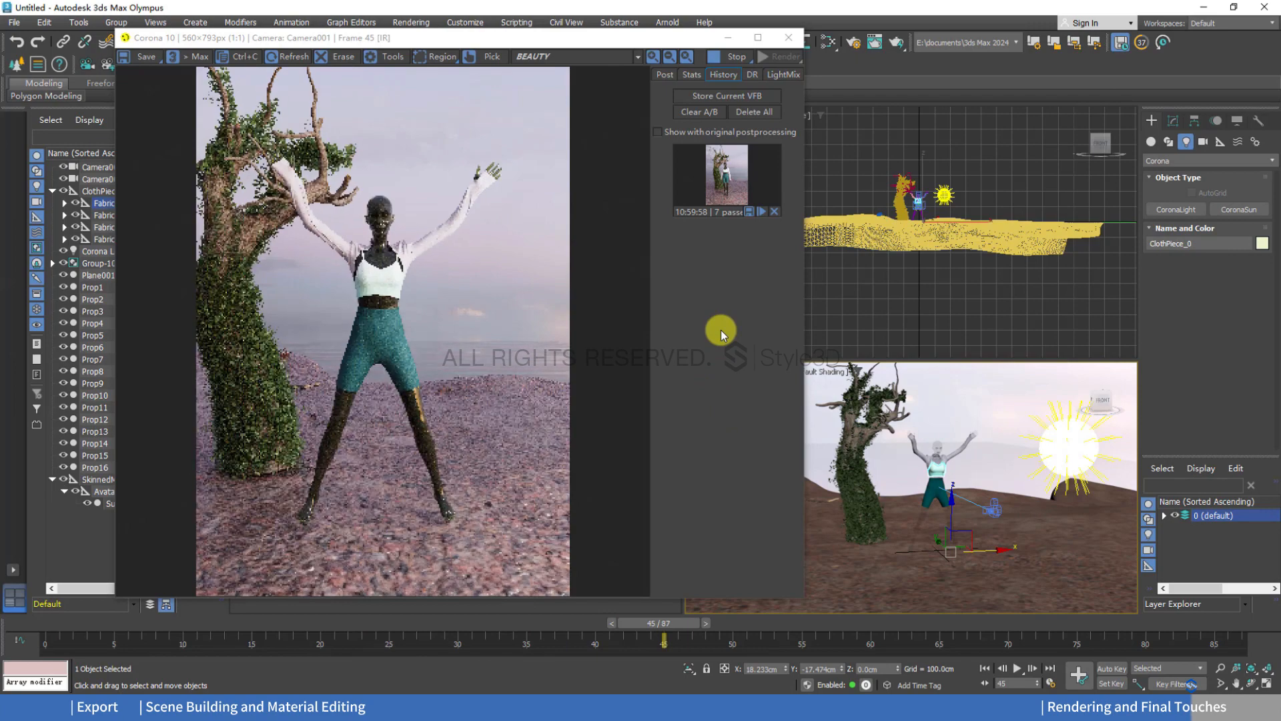
click(721, 174)
drag(378, 264, 664, 283)
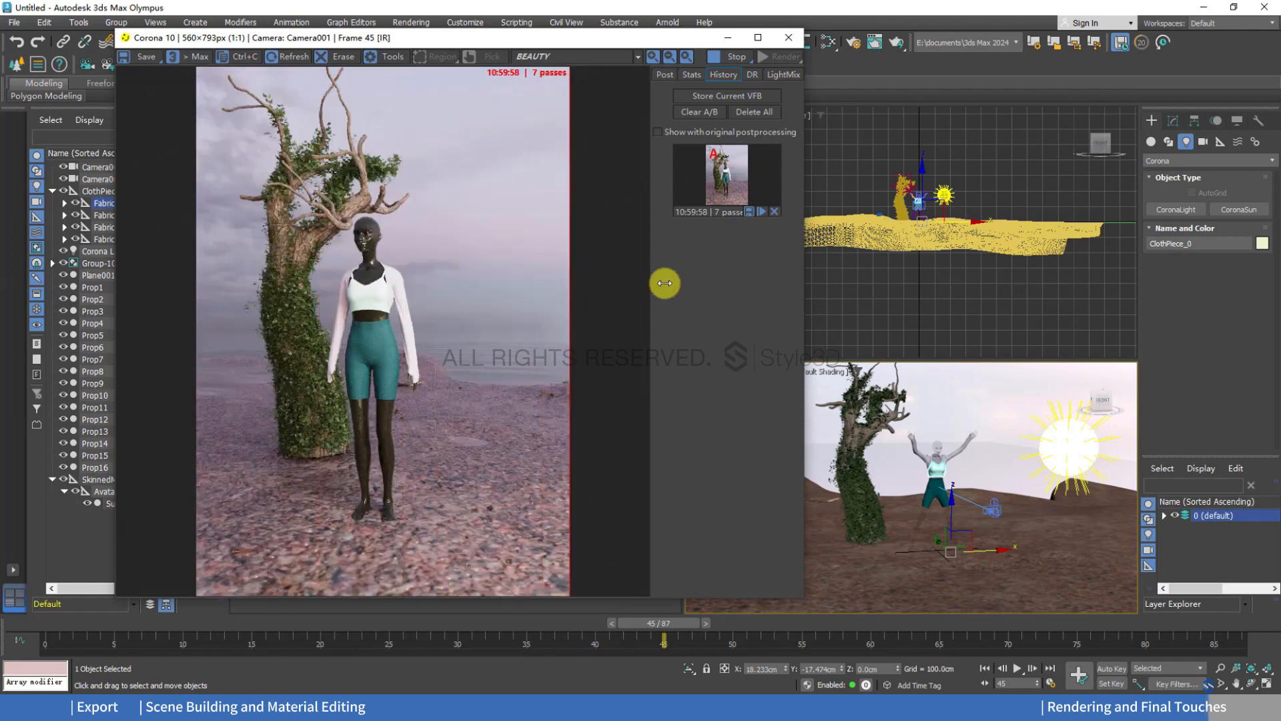
click(788, 38)
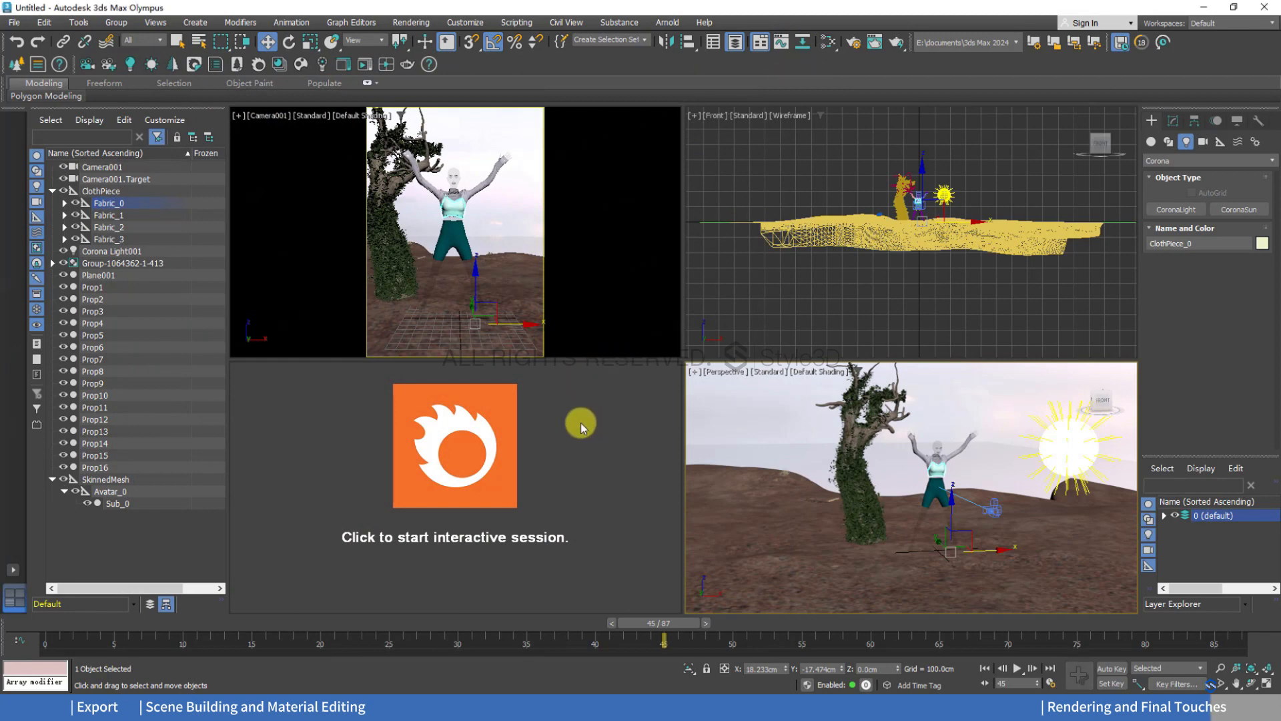
click(581, 422)
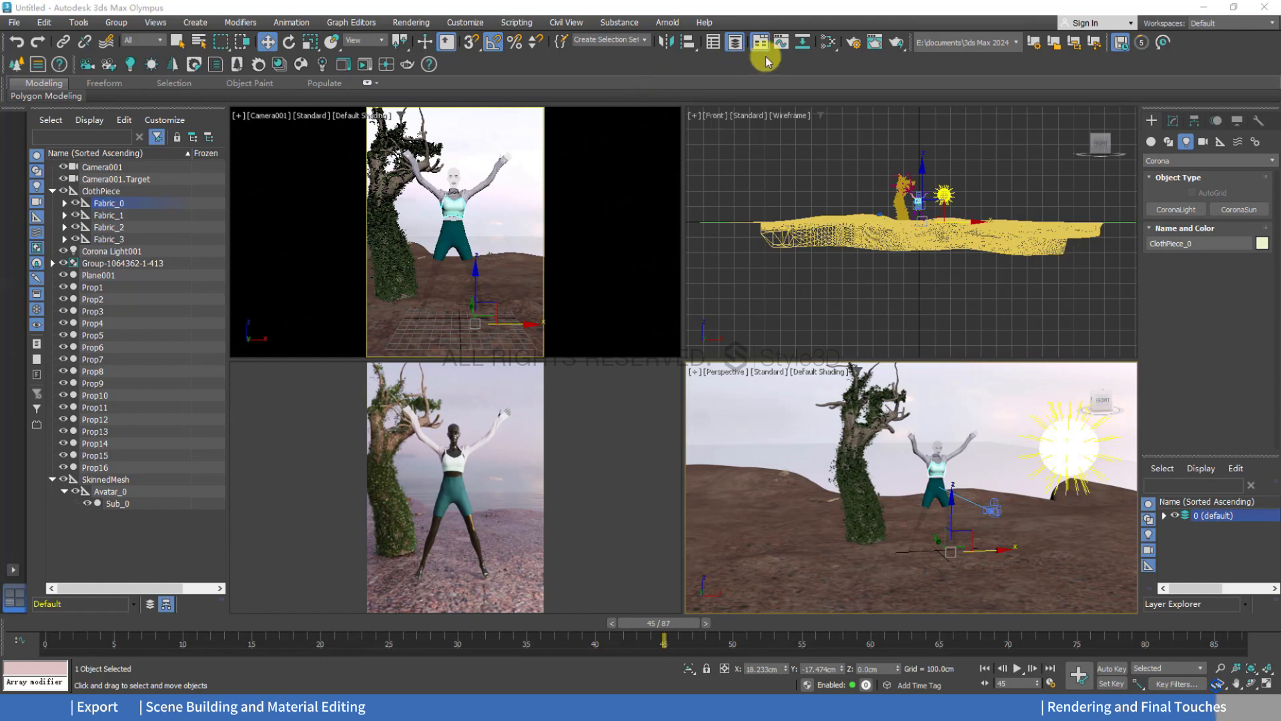
Configure the Corona render to cover the active time segment, 0 to 87, with a pass limit of 10.
click(851, 47)
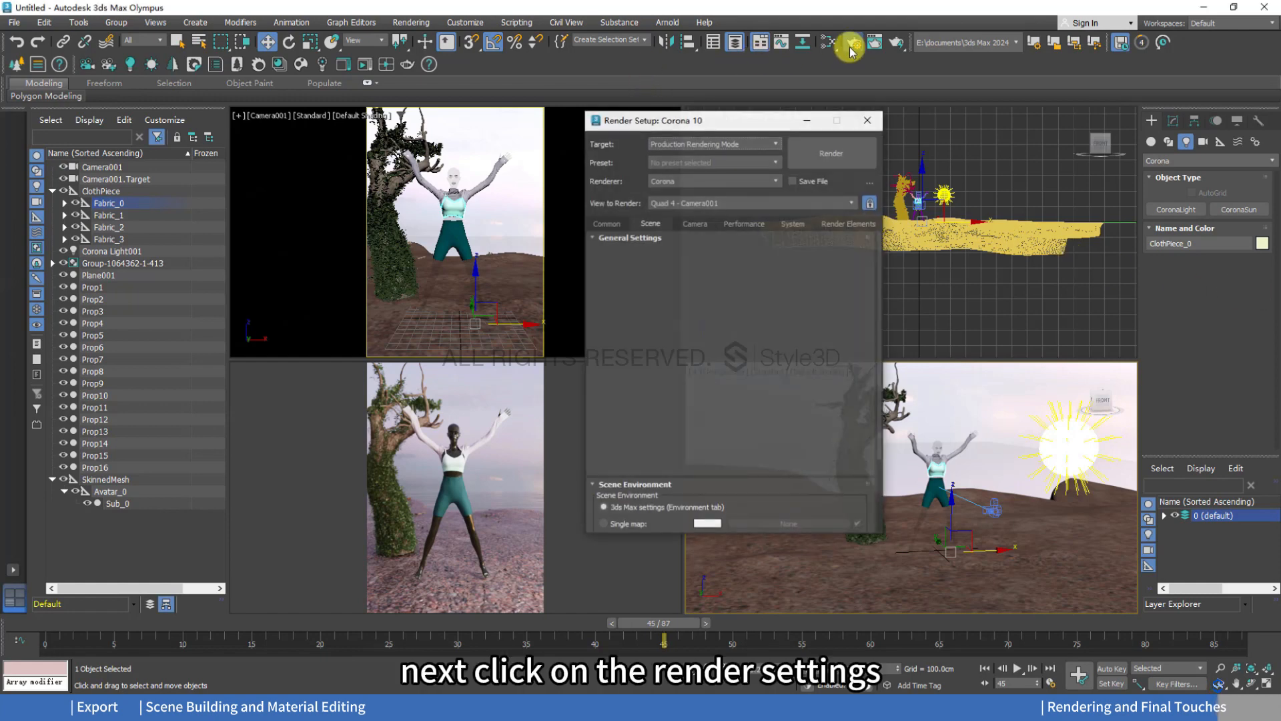
drag(709, 131, 699, 135)
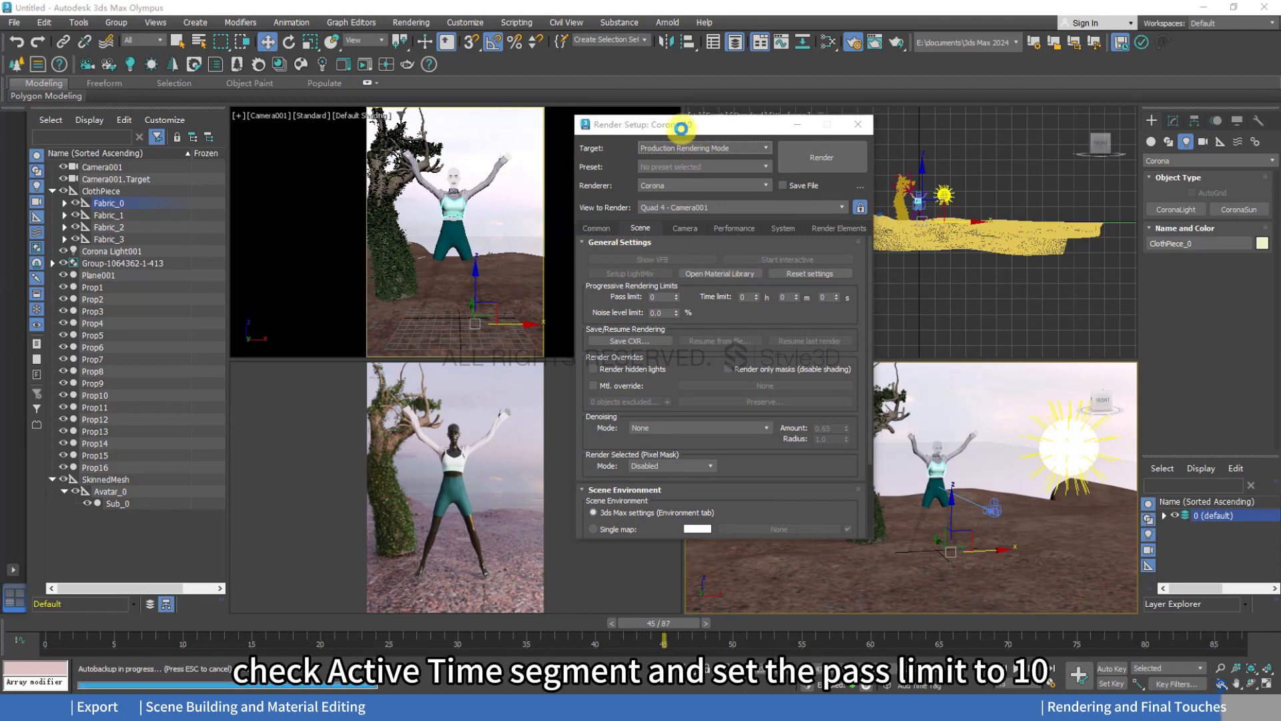
click(605, 228)
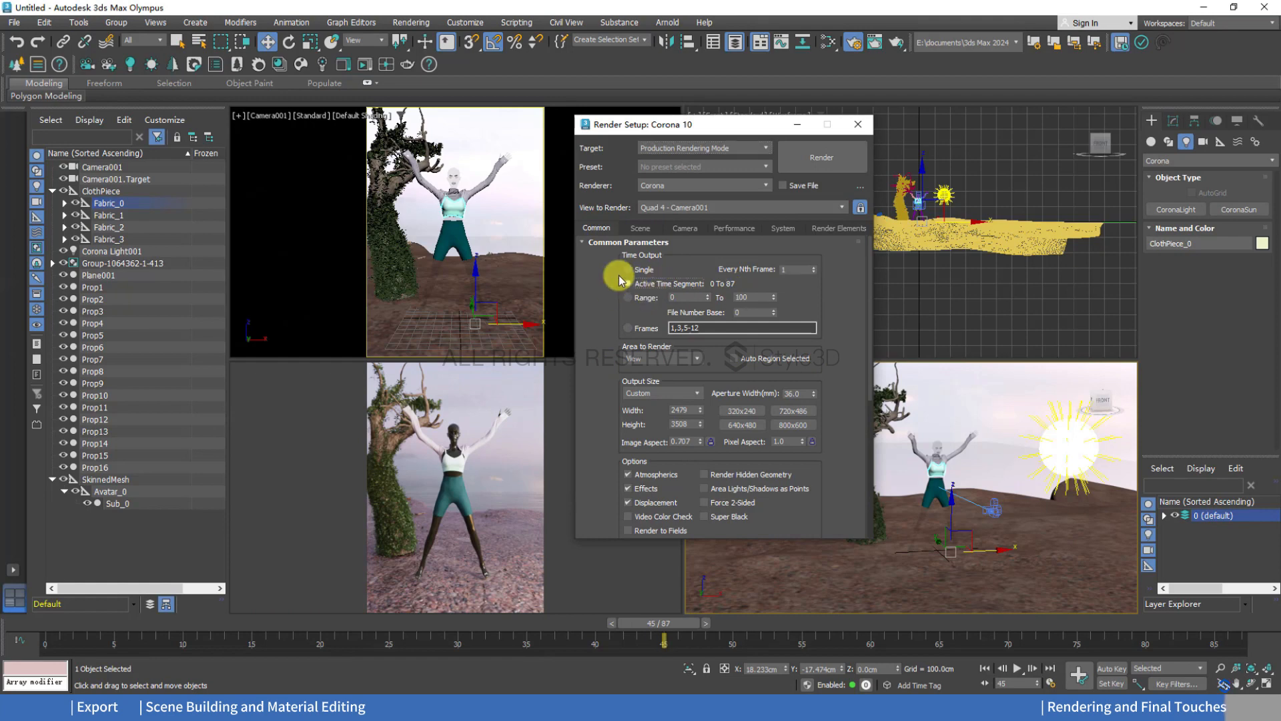
click(640, 228)
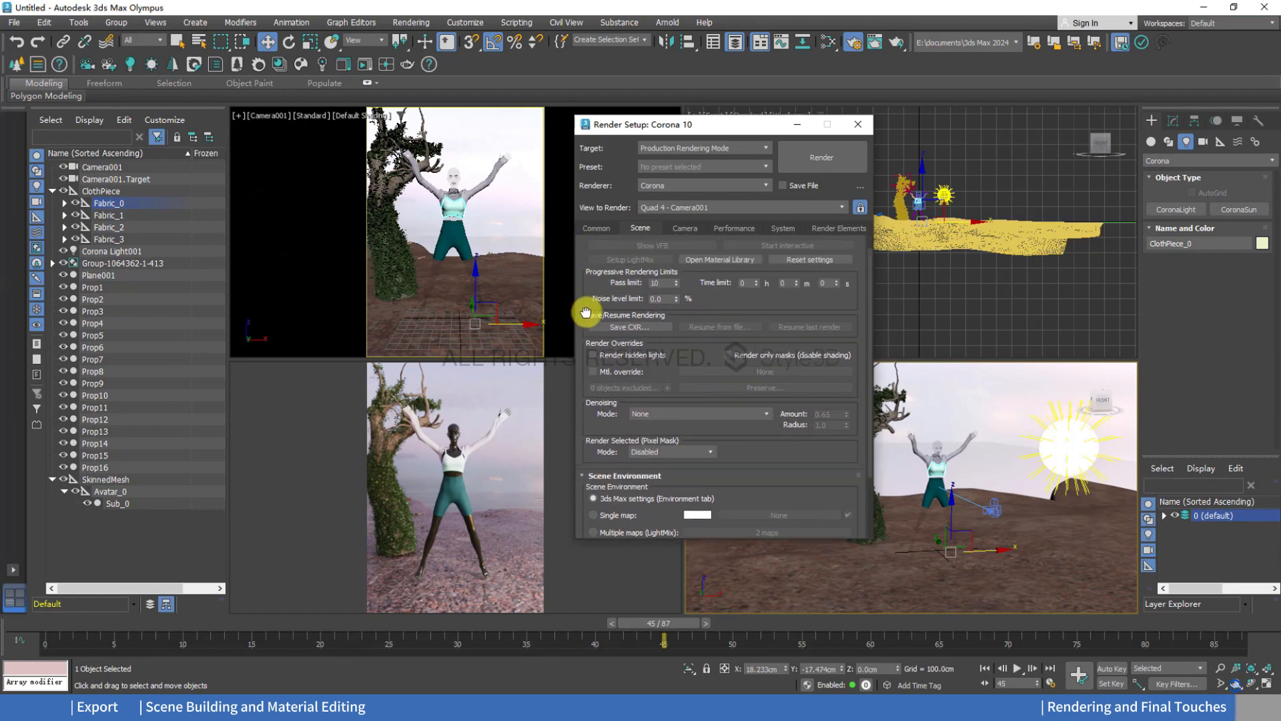
Enable saving the render output as a JPEG file named 3d in folder 1 with quality 95, and close the render setup.
click(596, 228)
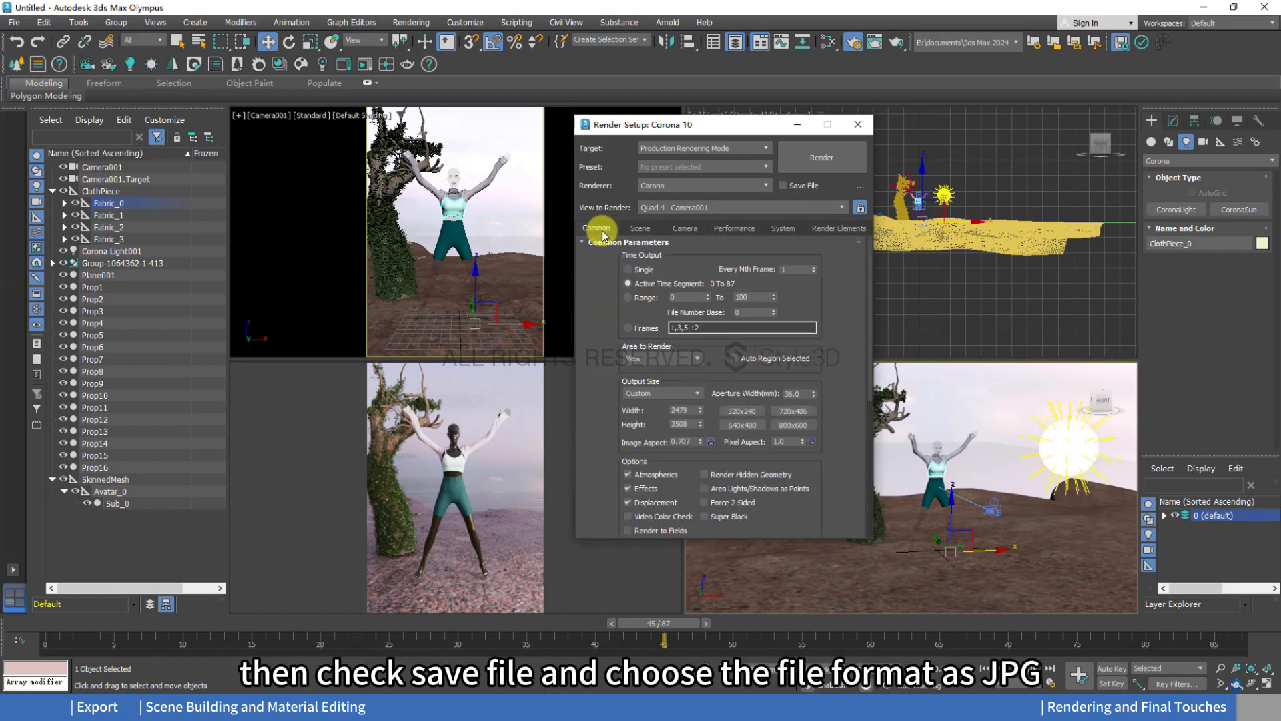
click(785, 185)
click(658, 420)
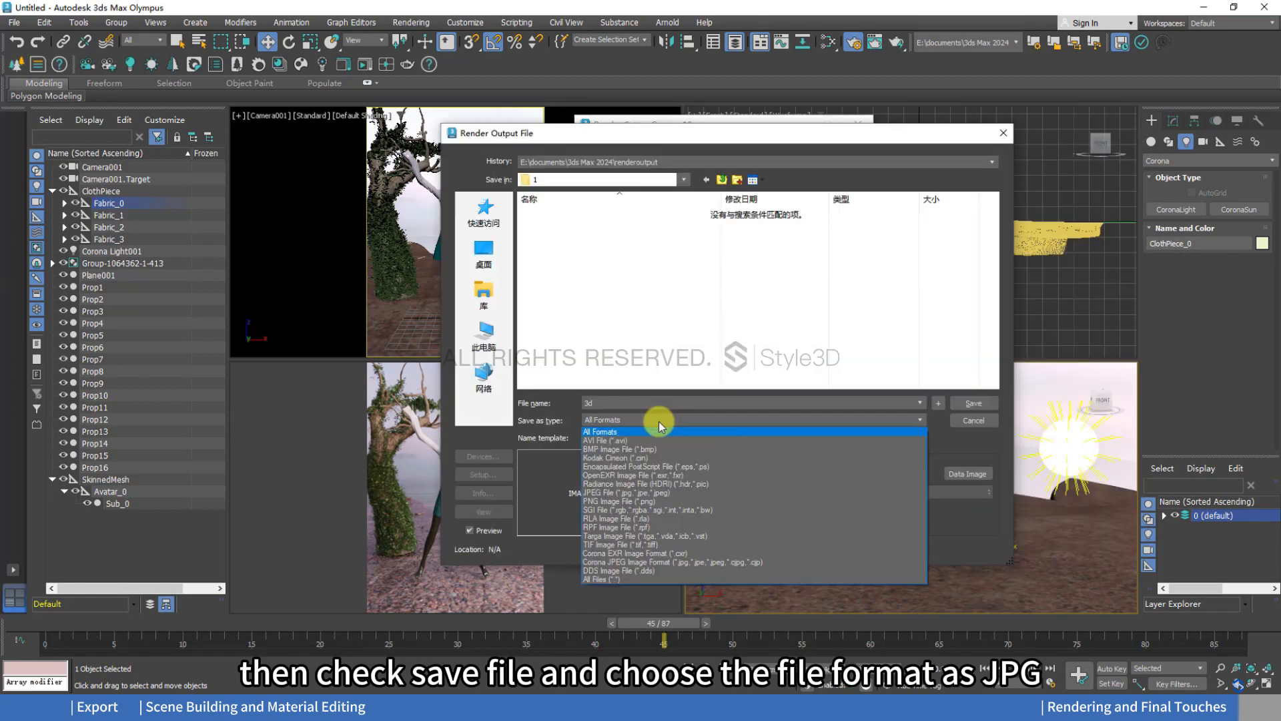
click(624, 493)
click(972, 403)
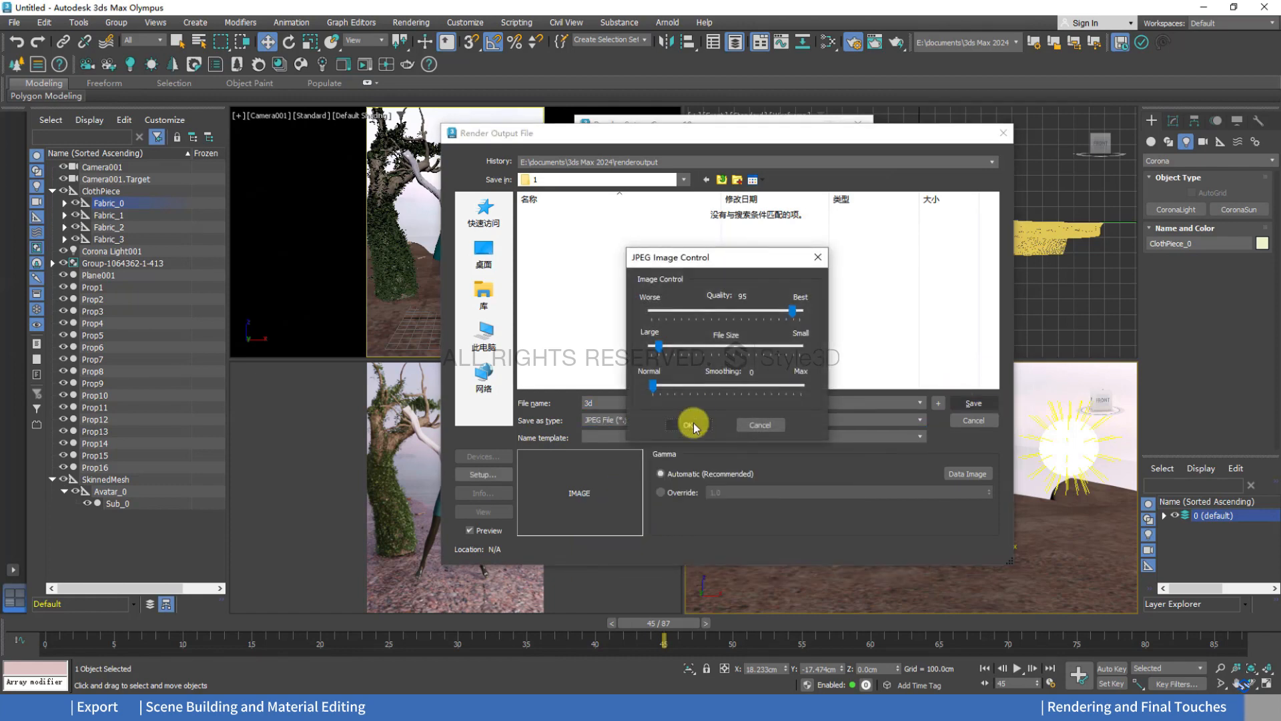
click(691, 425)
click(858, 123)
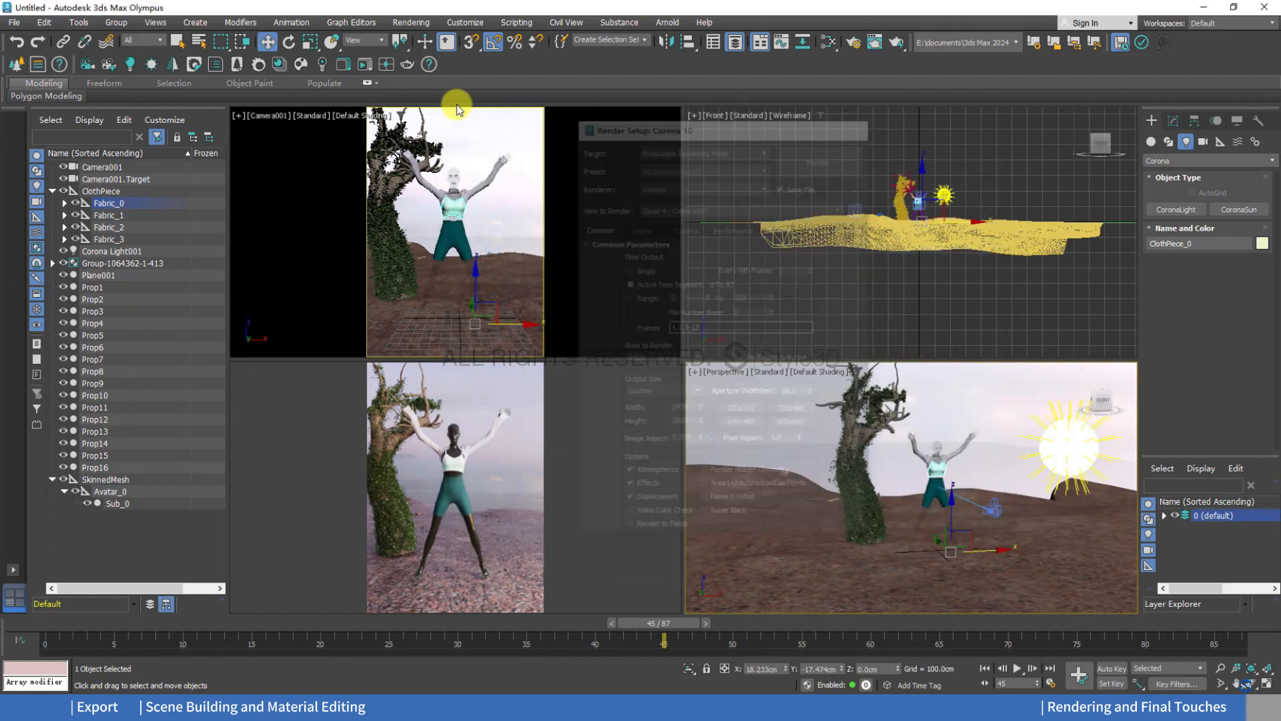
Stop the docked interactive rendering and start it again in the Corona frame buffer window at frame 45.
right_click(470, 402)
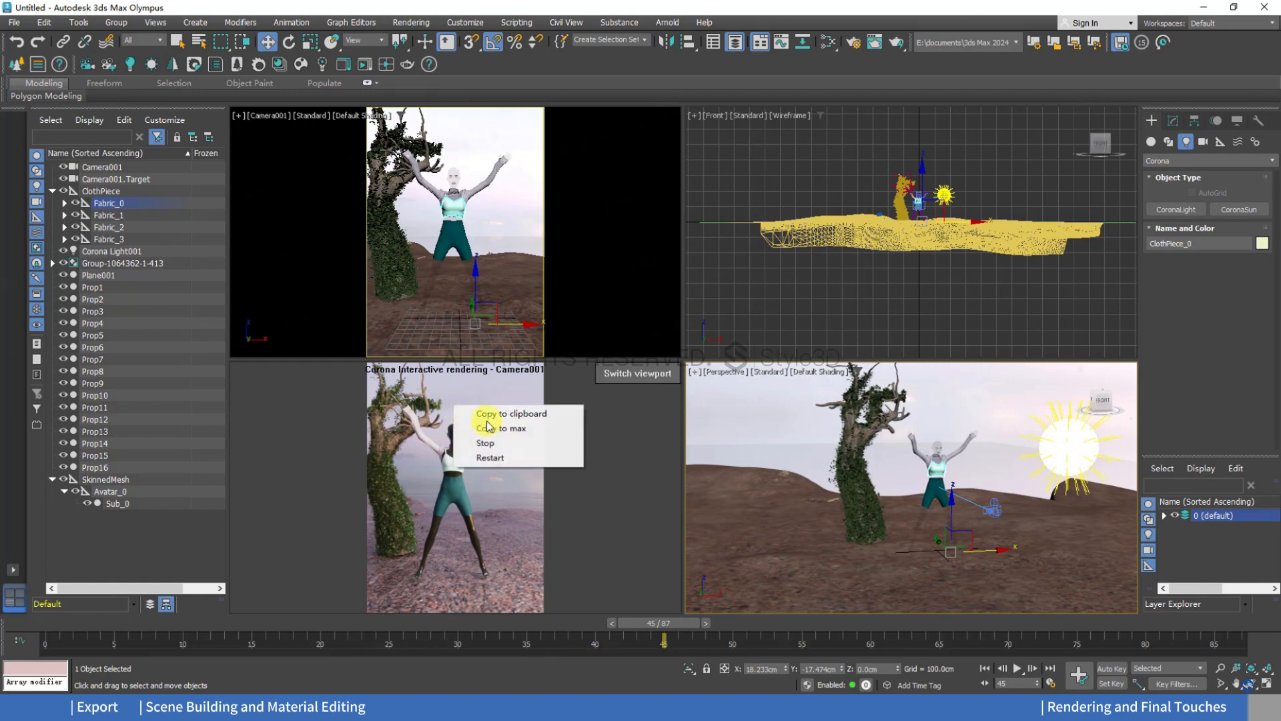
click(497, 438)
click(360, 66)
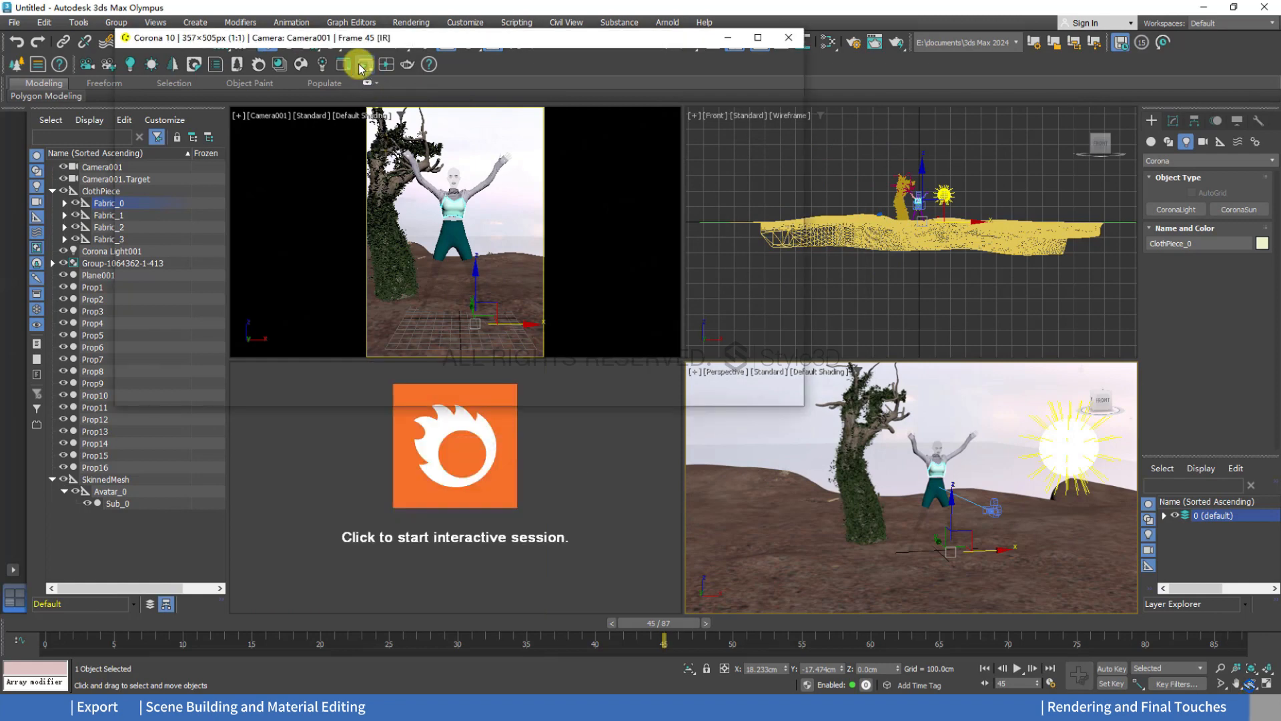
Set the ACES OT value in the frame buffer's tone mapping to 0.8.
click(665, 75)
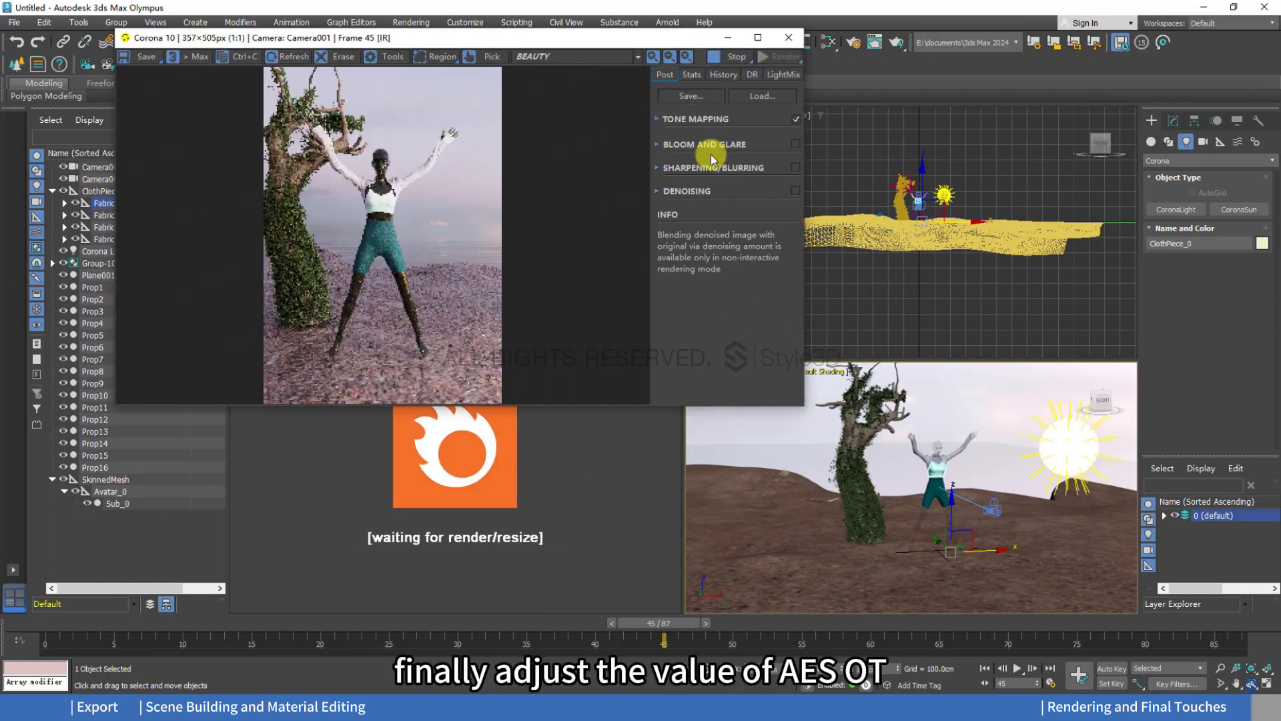
click(660, 119)
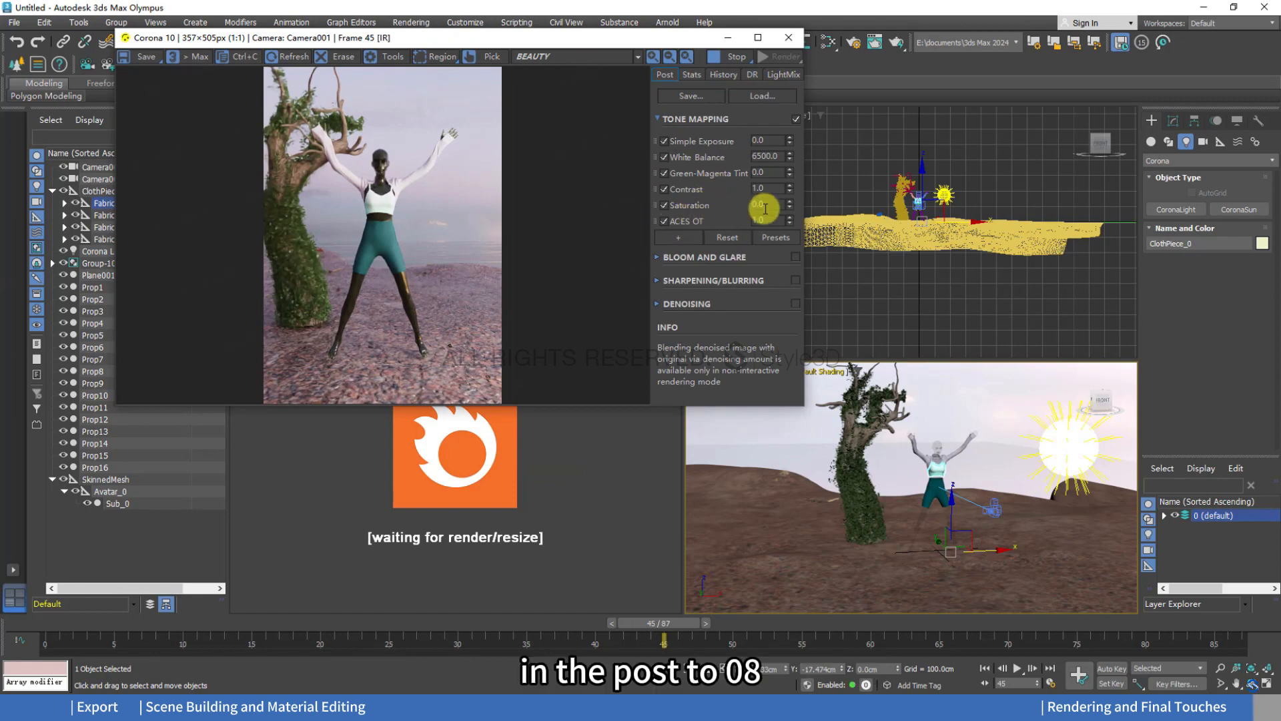
text(0.8)
key(Return)
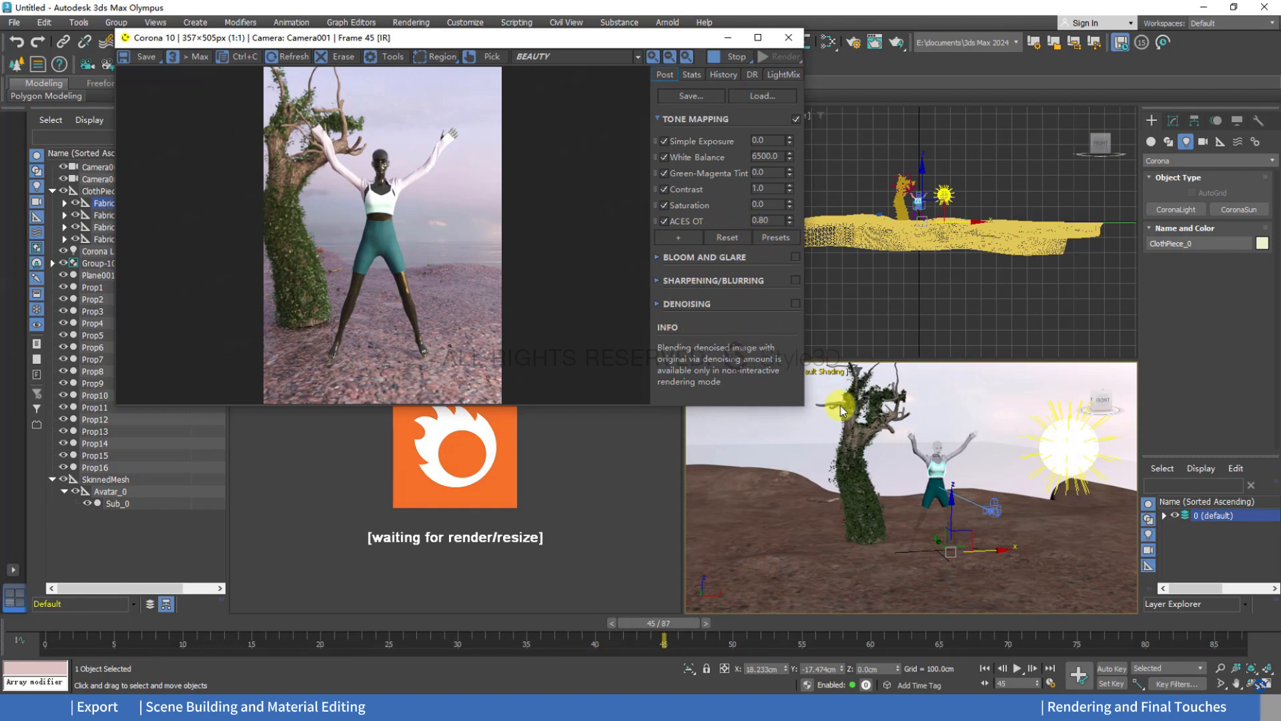
Enlarge the frame buffer window to inspect the interactive render of frame 45, and close it to end the session.
drag(805, 408, 772, 542)
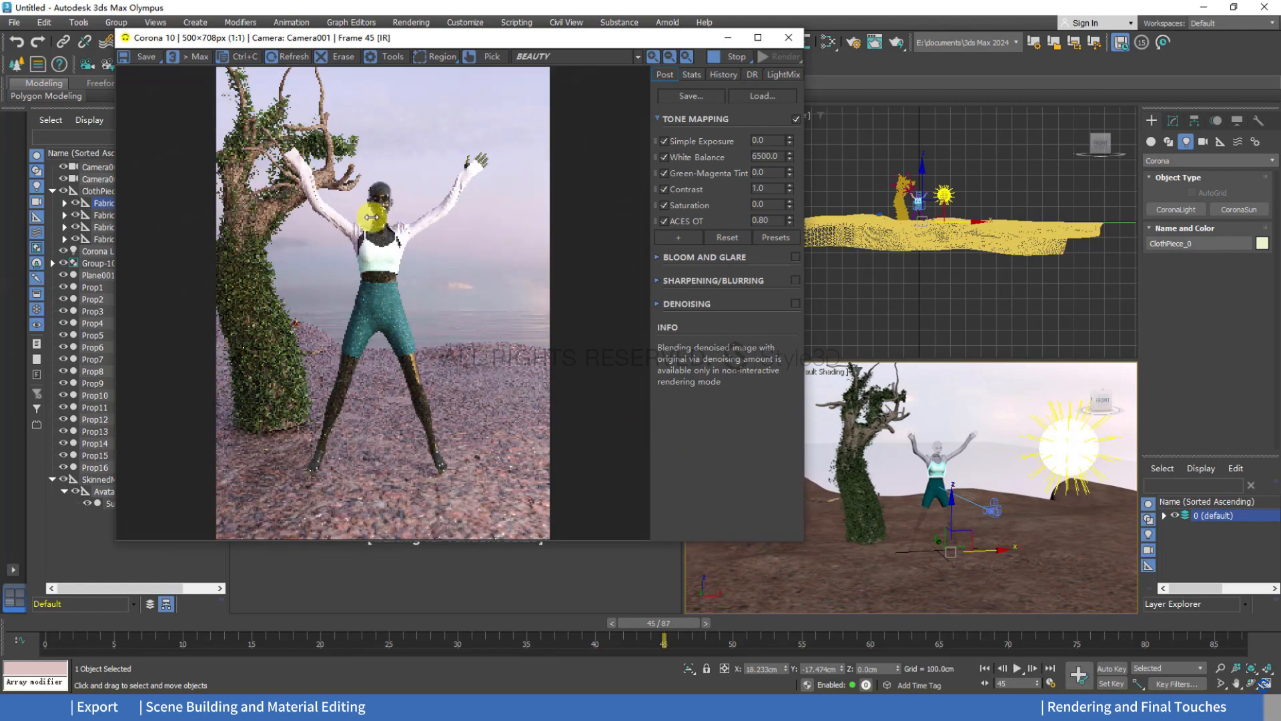
click(788, 37)
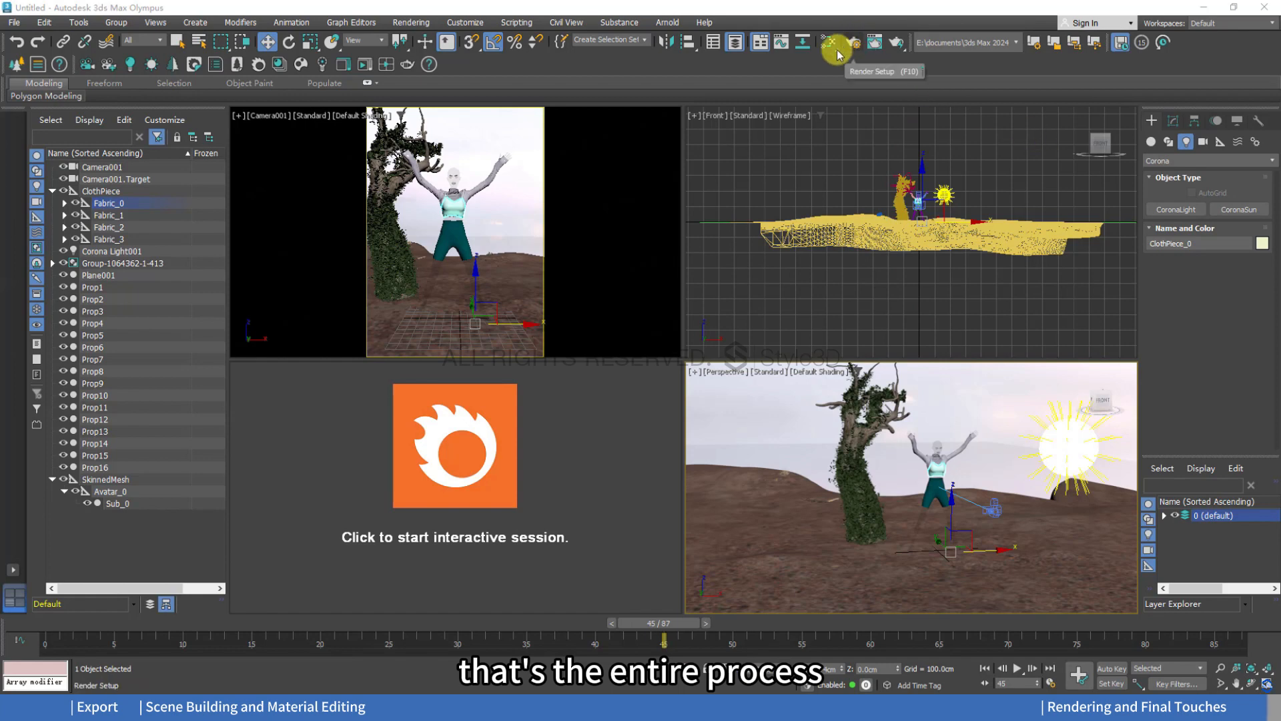
Start the production render of the Camera001 animation from the render setup, and arrange the frame buffer and rendering progress windows side by side.
click(853, 43)
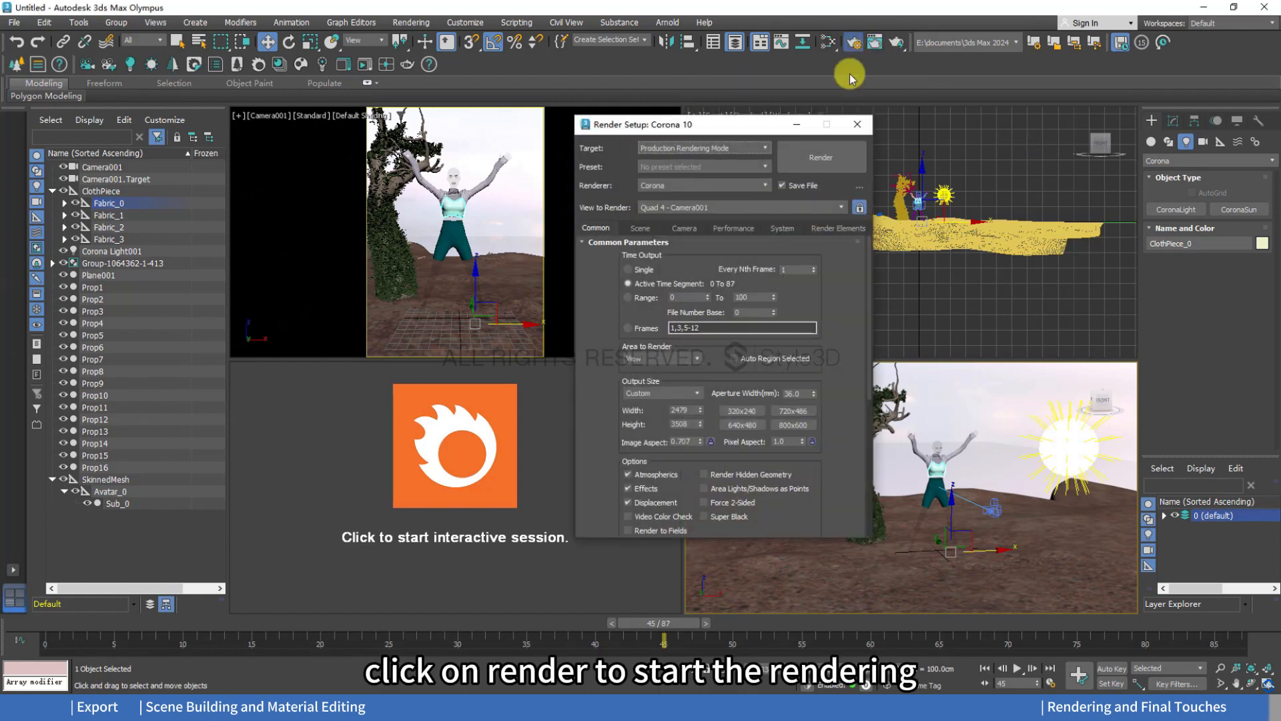
click(834, 157)
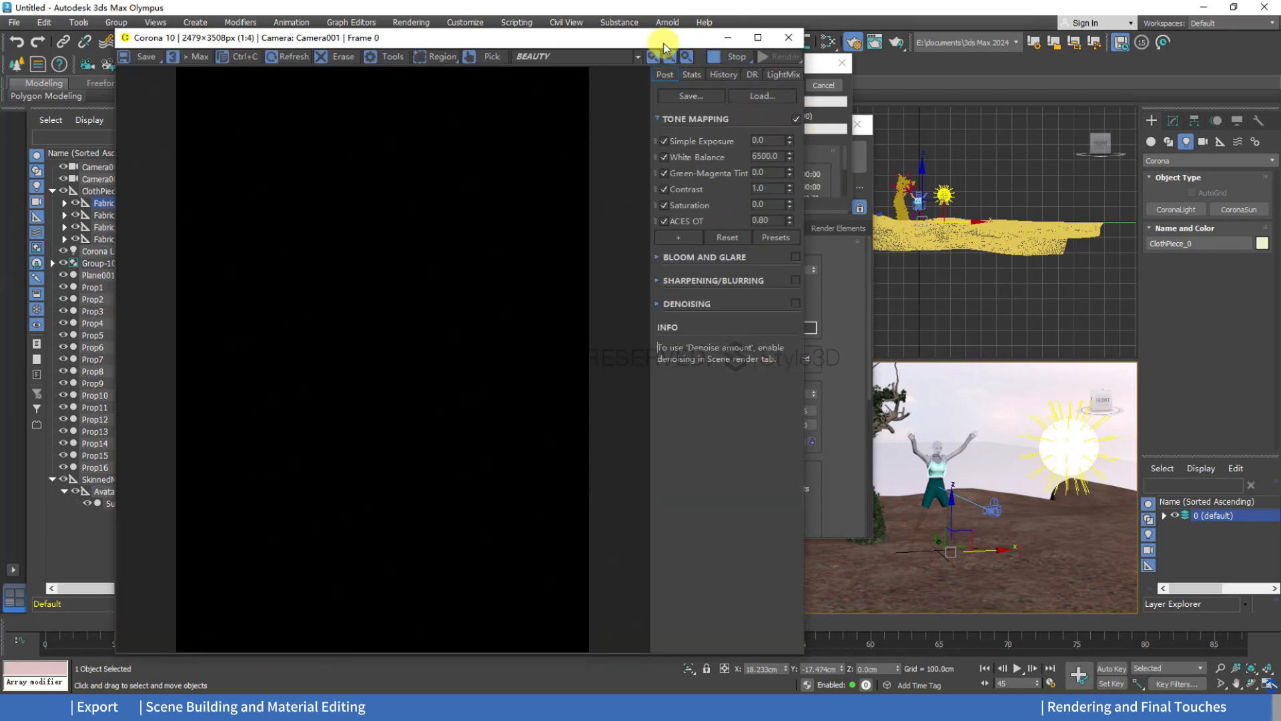
drag(663, 44, 559, 50)
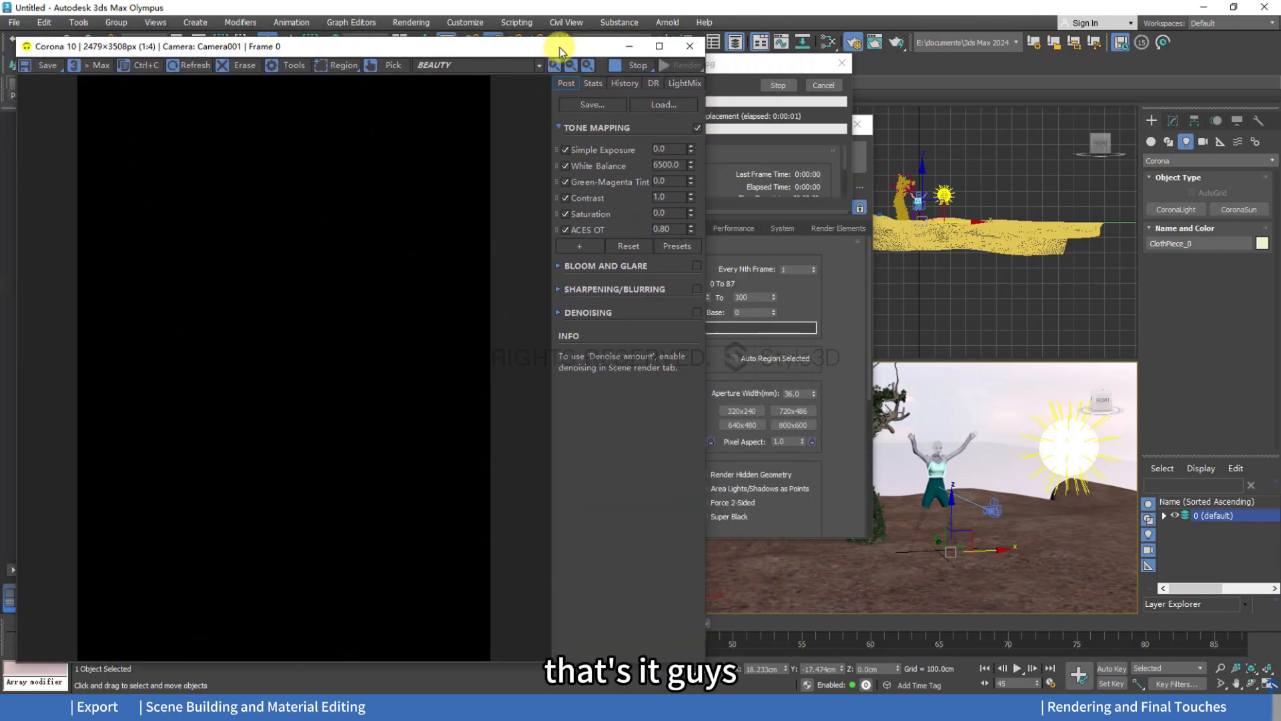
drag(787, 66, 944, 152)
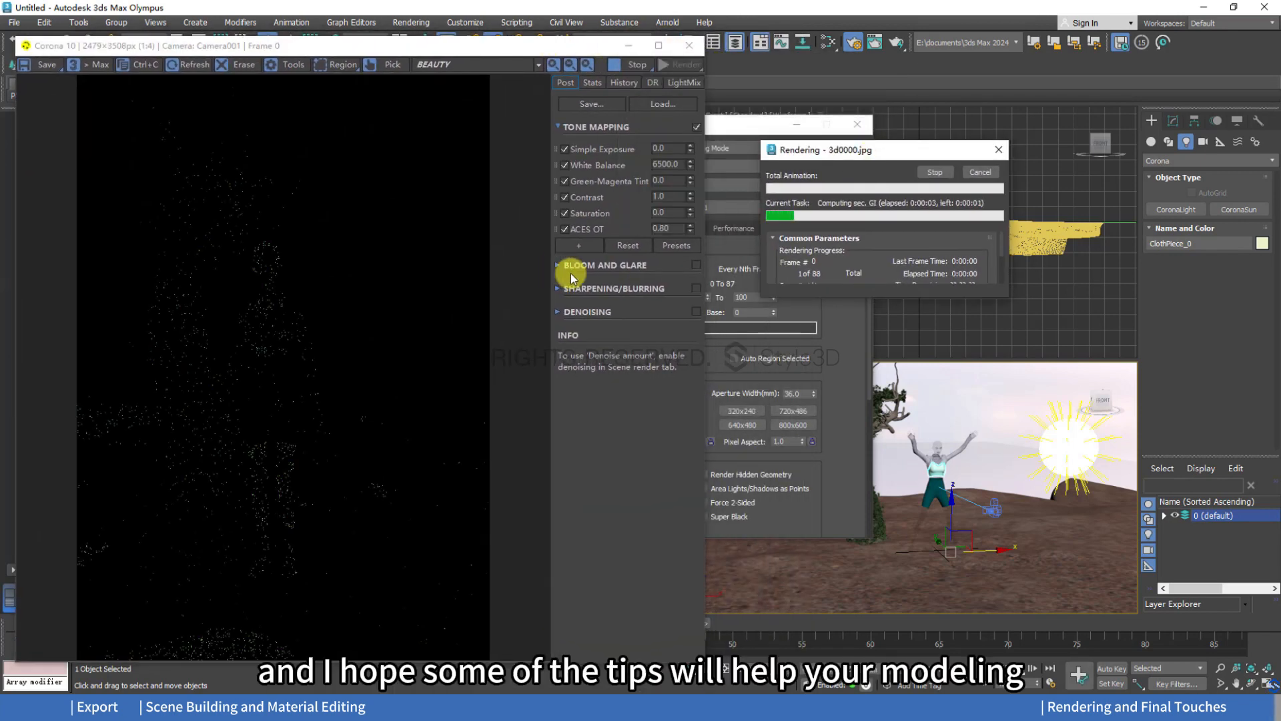